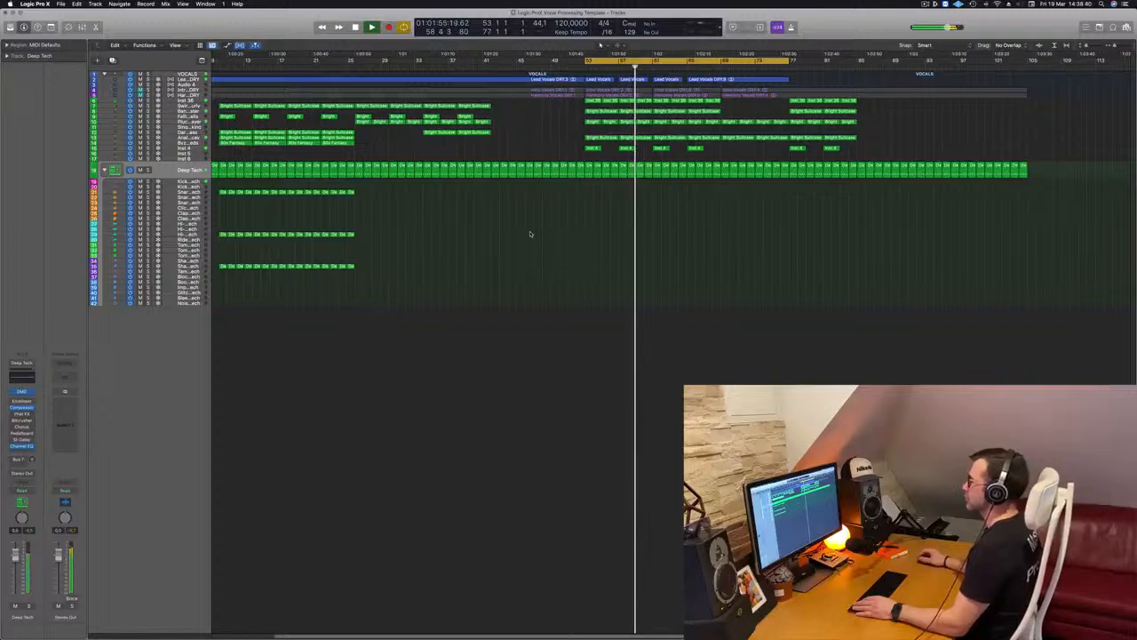
# Extend the cycle range to run from bar 10 to bar 77 and listen to the song from its start
pyautogui.press('space')
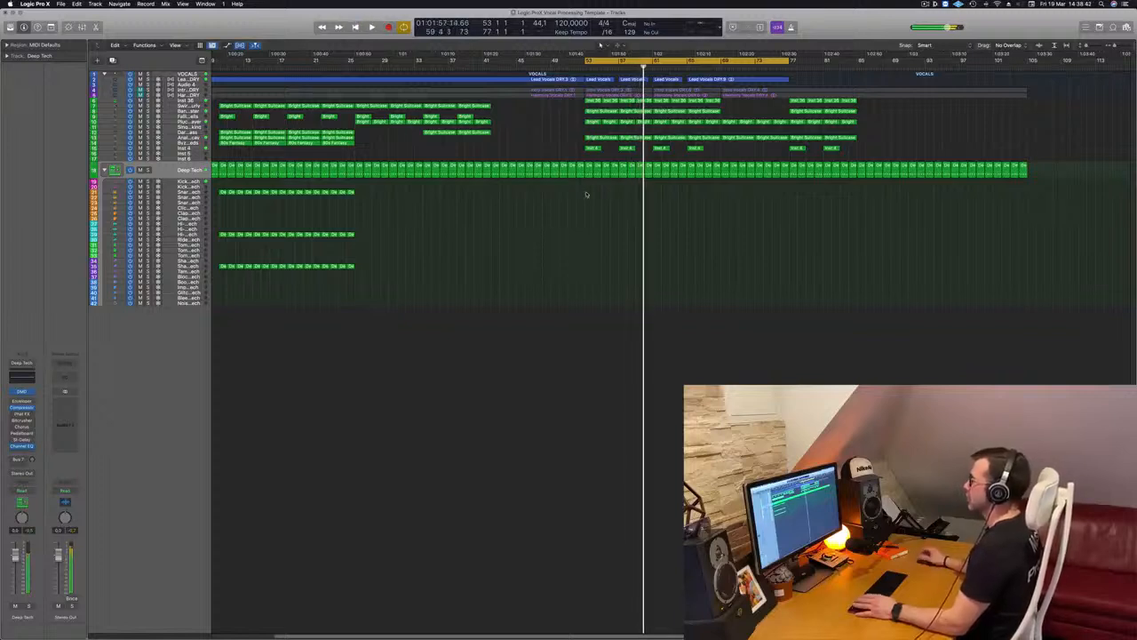
pyautogui.hscroll(-2, 658, 231)
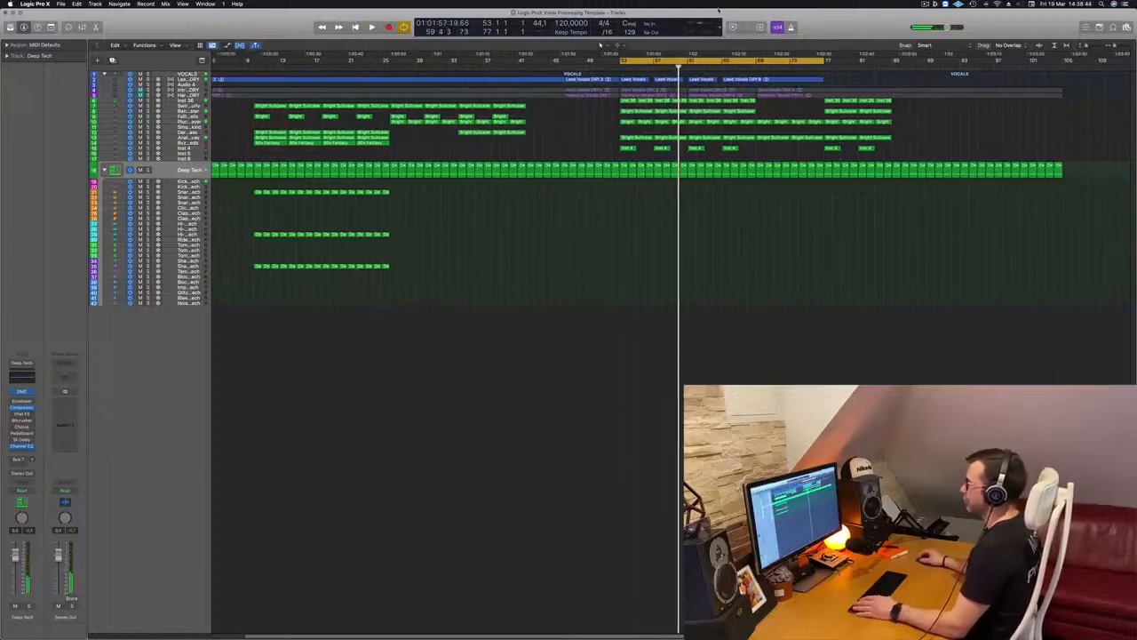
pyautogui.moveTo(618, 60); pyautogui.dragTo(224, 132)
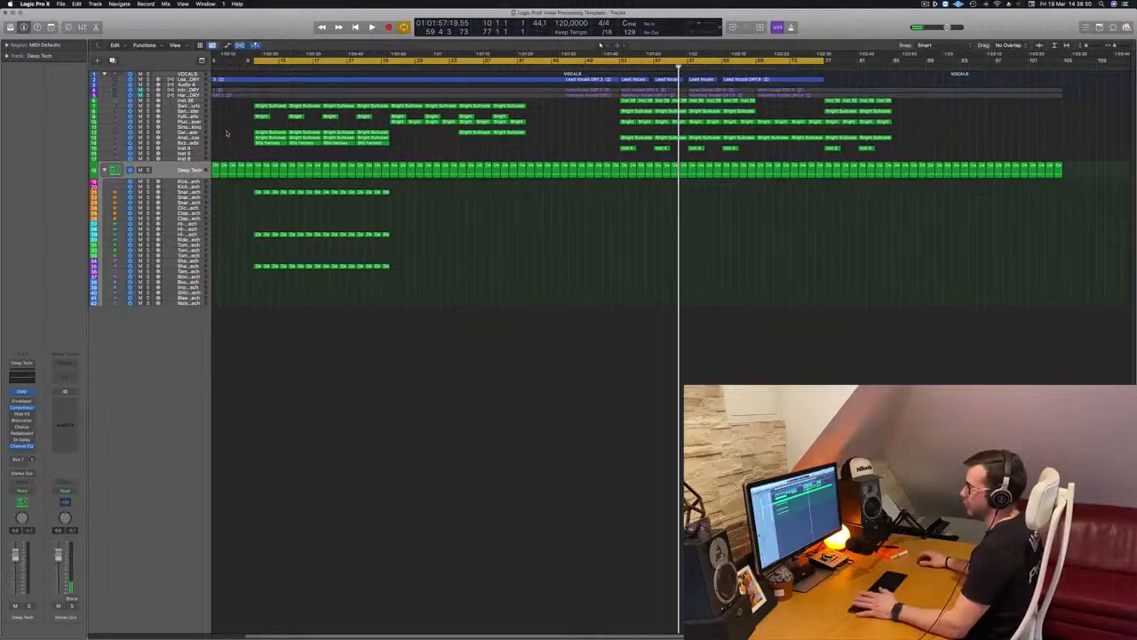
pyautogui.press('space')
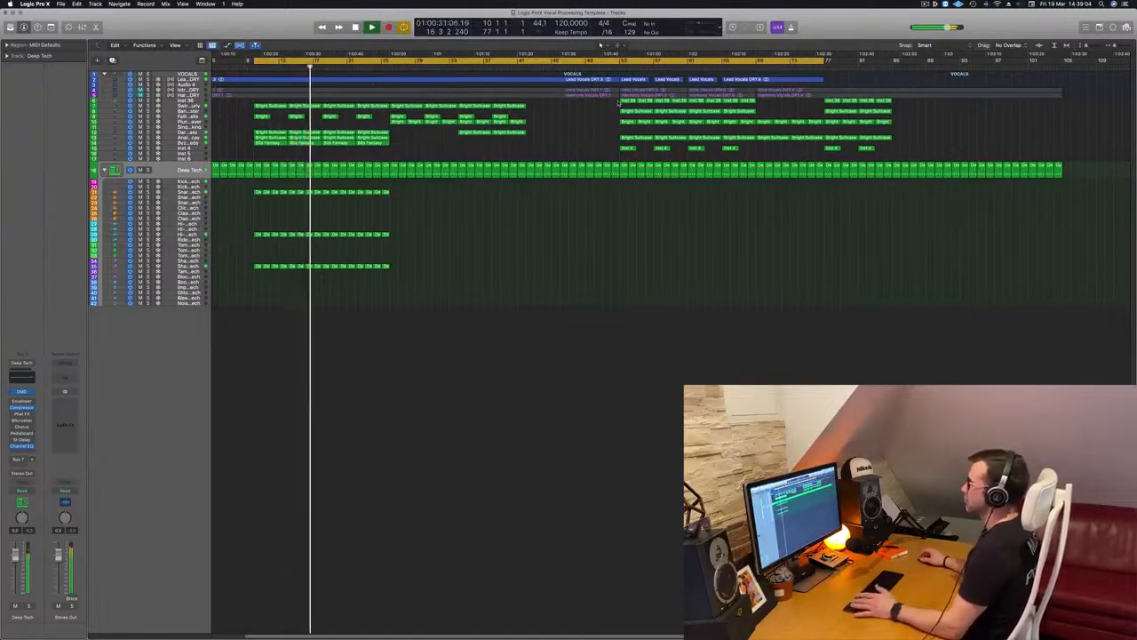
pyautogui.press('space')
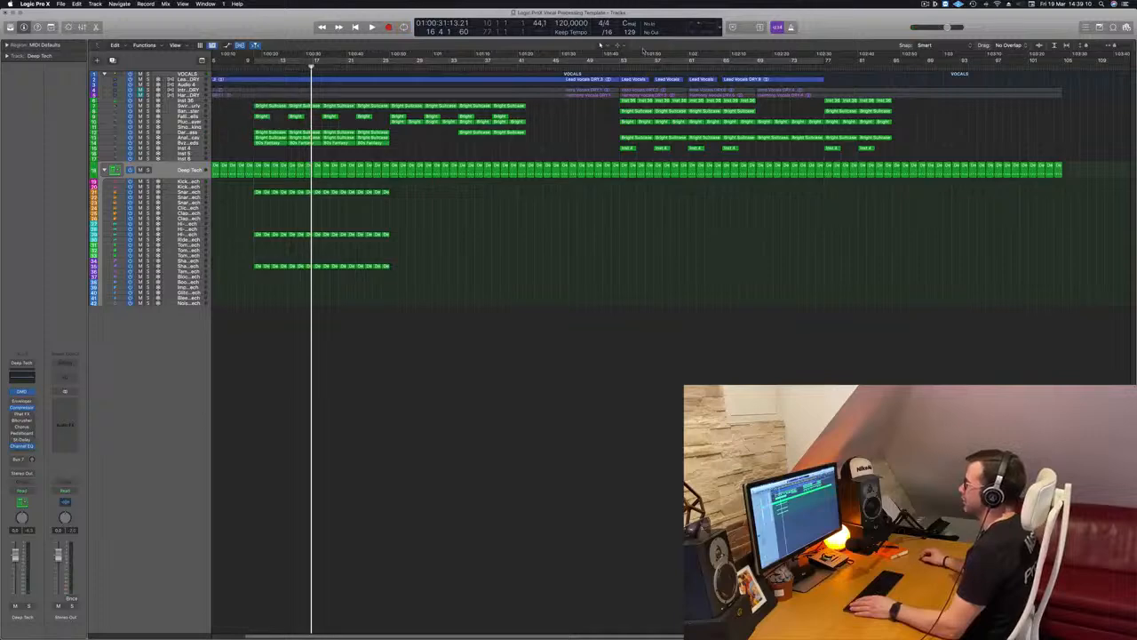
# Set the cycle range to bars 53 to 68 and play that section
pyautogui.moveTo(622, 62); pyautogui.dragTo(747, 71)
pyautogui.press('space')
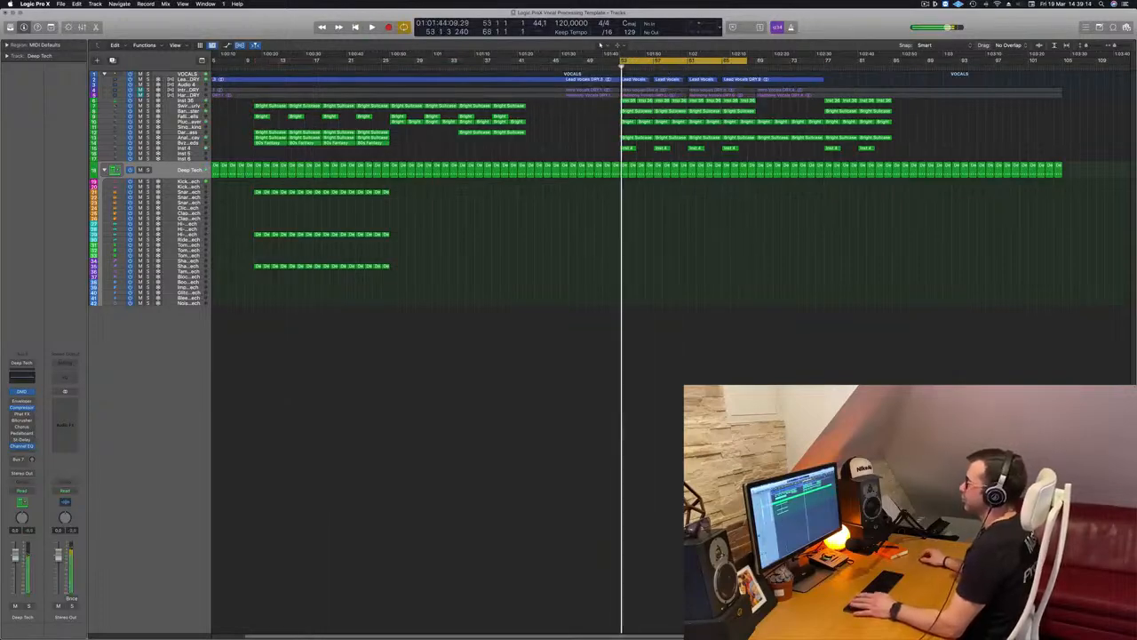
pyautogui.press('space')
# Lower the VOCALS track stack's volume all the way down while replaying the cycle
pyautogui.click(187, 75)
pyautogui.press('space')
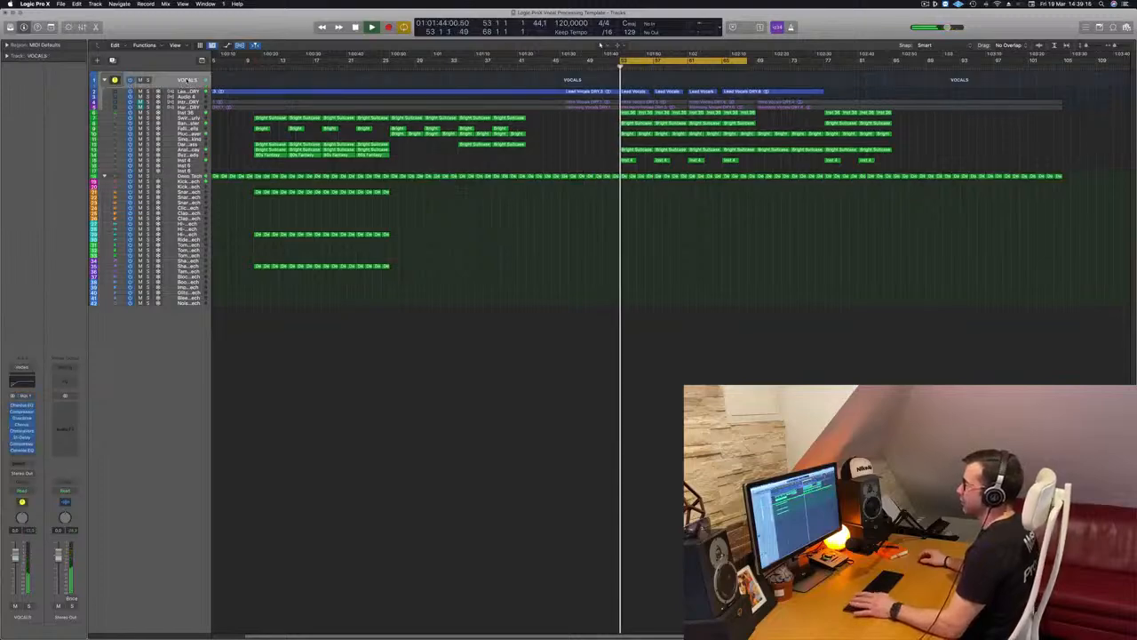
pyautogui.press('space')
pyautogui.press('space')
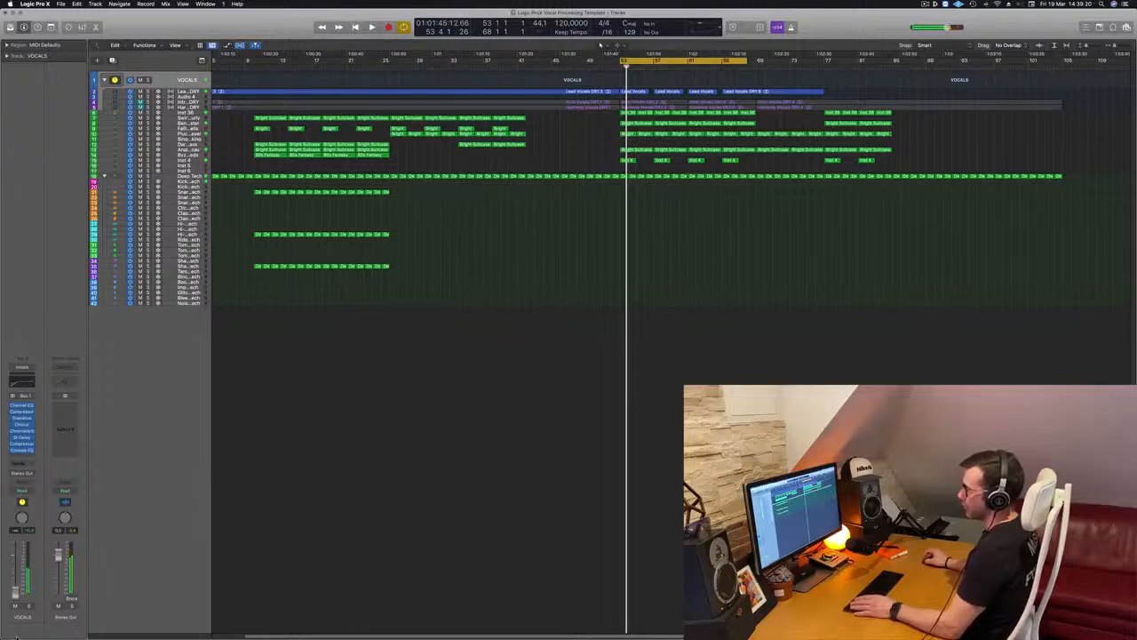
# Open the Quick Sampler instrument of the Inst 36 track and solo the track during playback
pyautogui.click(195, 119)
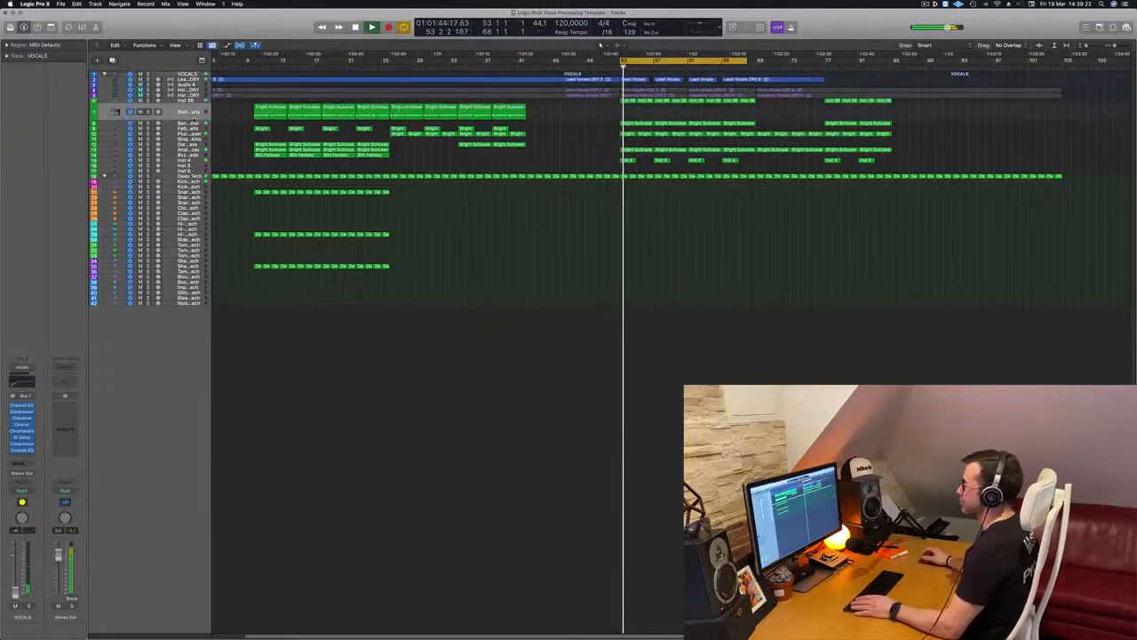
pyautogui.click(182, 101)
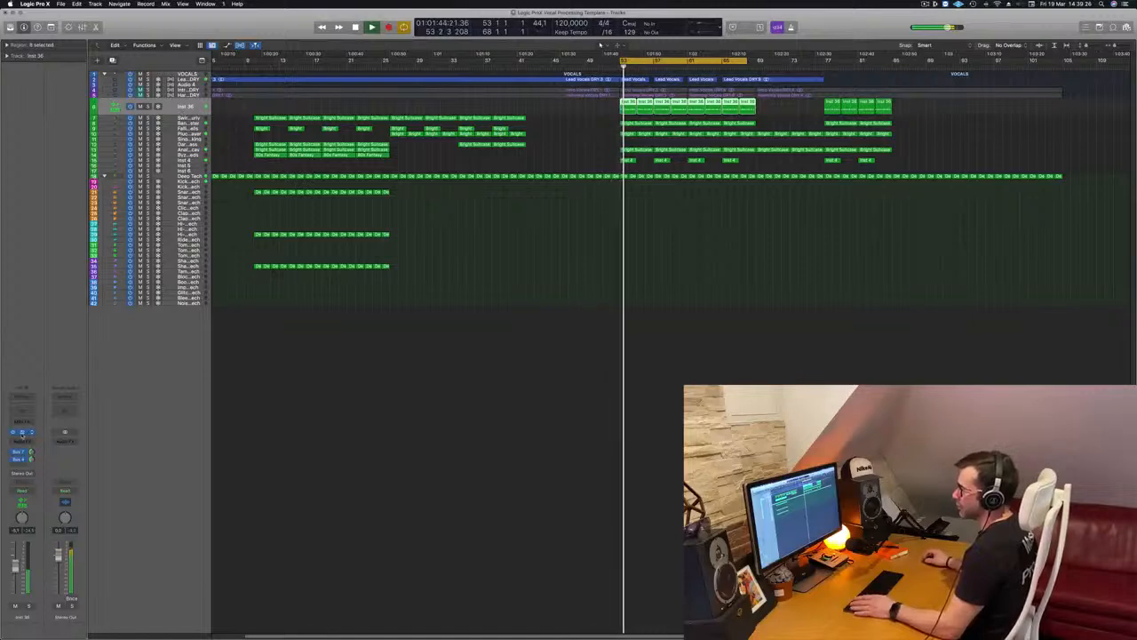
pyautogui.click(21, 432)
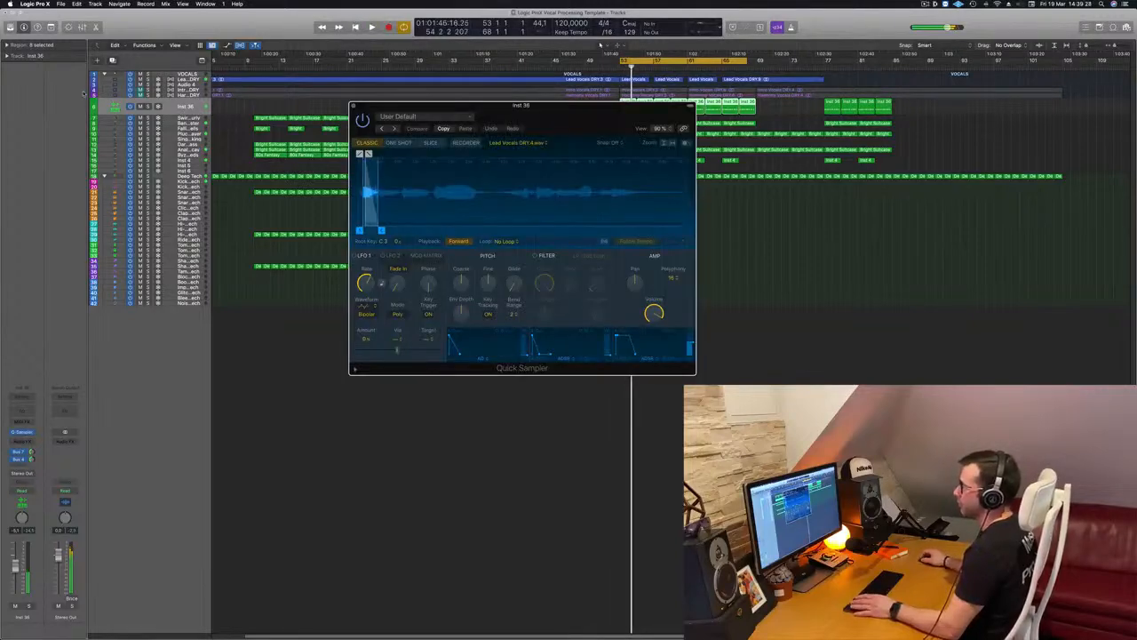
pyautogui.click(148, 106)
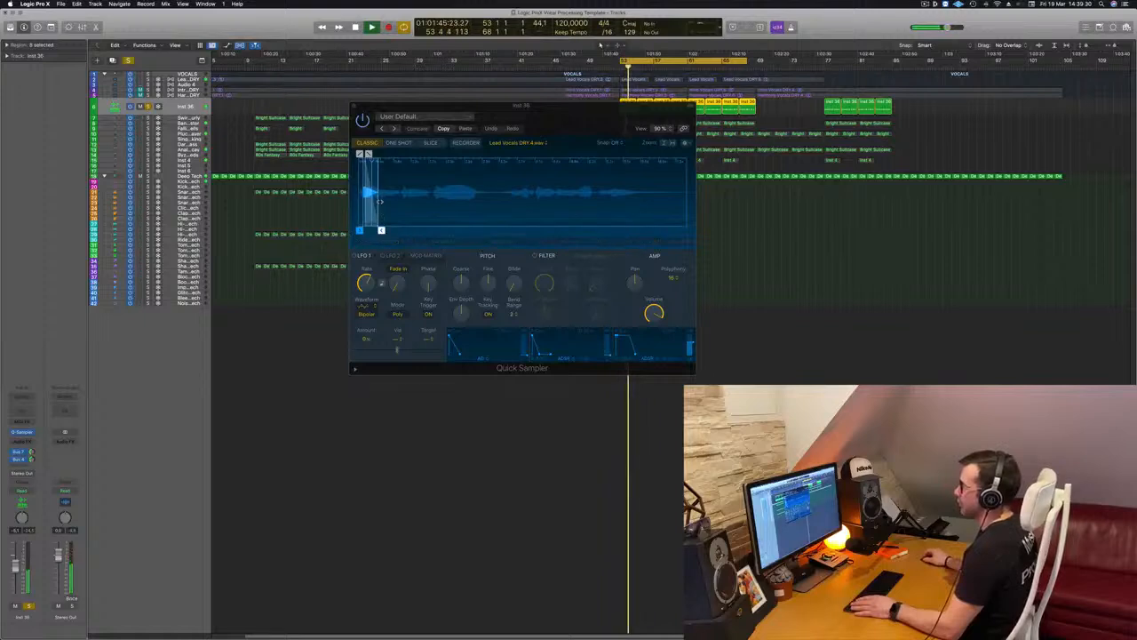
# Move the sample end in Quick Sampler slightly outward to about 0.555 s, close the plug-in and replay the cycle
pyautogui.moveTo(382, 229)
pyautogui.mouseDown()
pyautogui.moveTo(493, 231)
pyautogui.moveTo(376, 232)
pyautogui.moveTo(385, 233)
pyautogui.mouseUp()
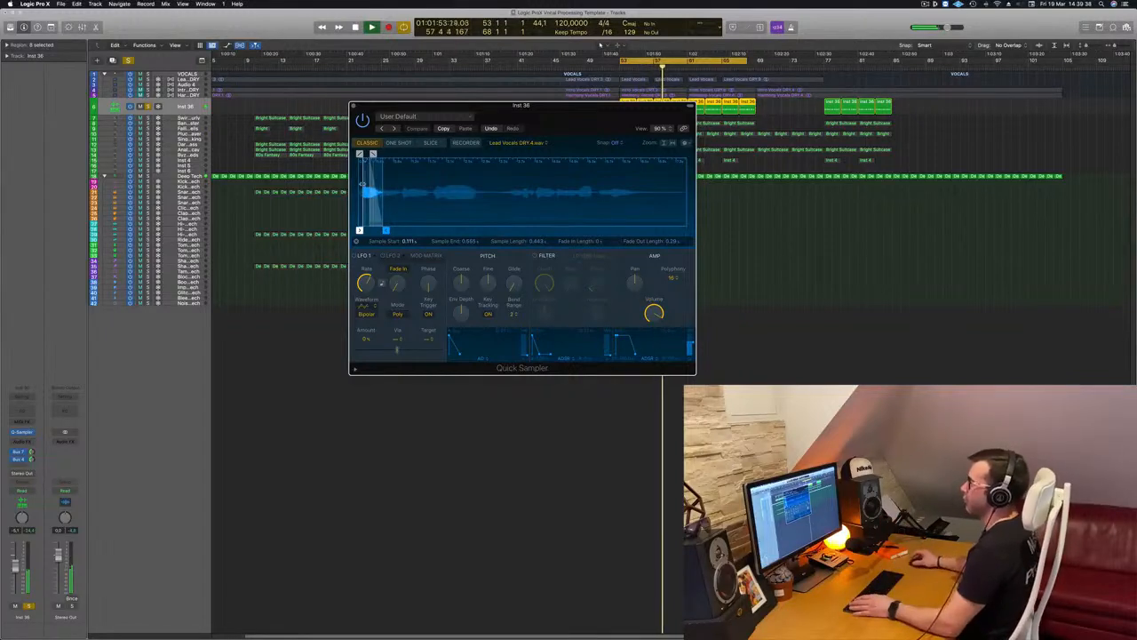
pyautogui.click(354, 105)
pyautogui.press('space')
pyautogui.press('space')
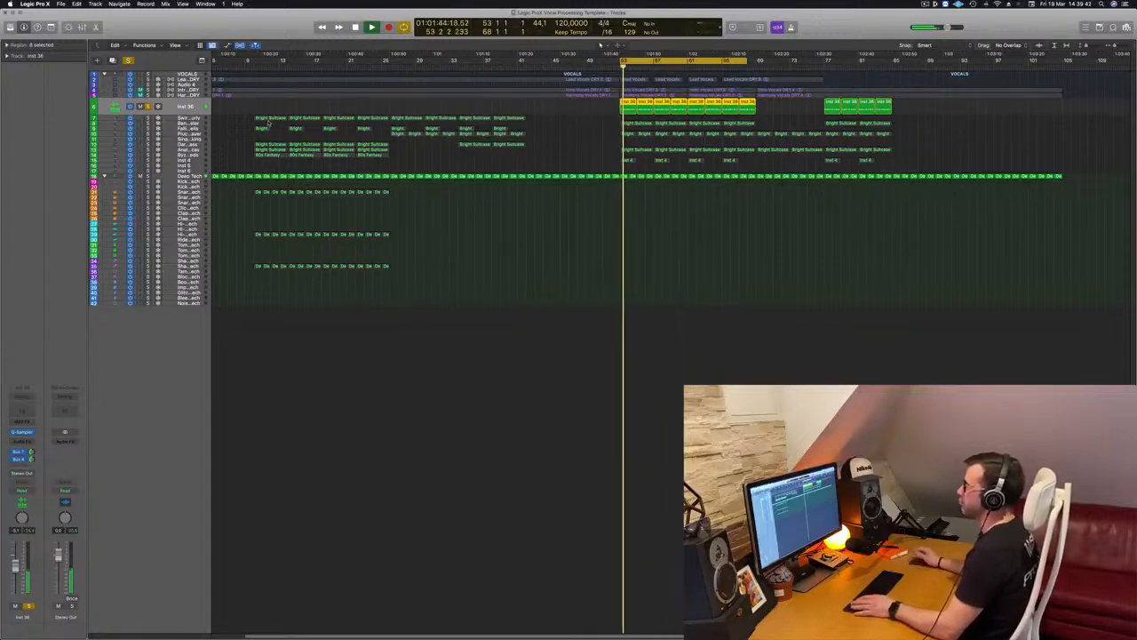
# Solo the Band Pass Luster track alongside Inst 36 and replay the cycle to hear both together
pyautogui.click(205, 122)
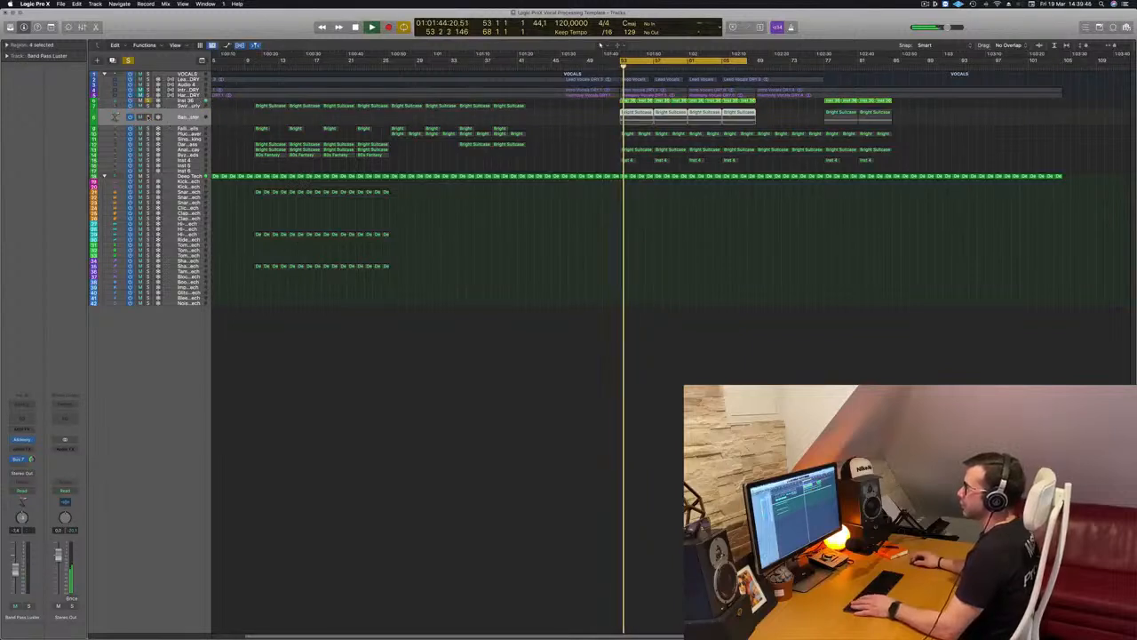
pyautogui.press('s')
pyautogui.press('space')
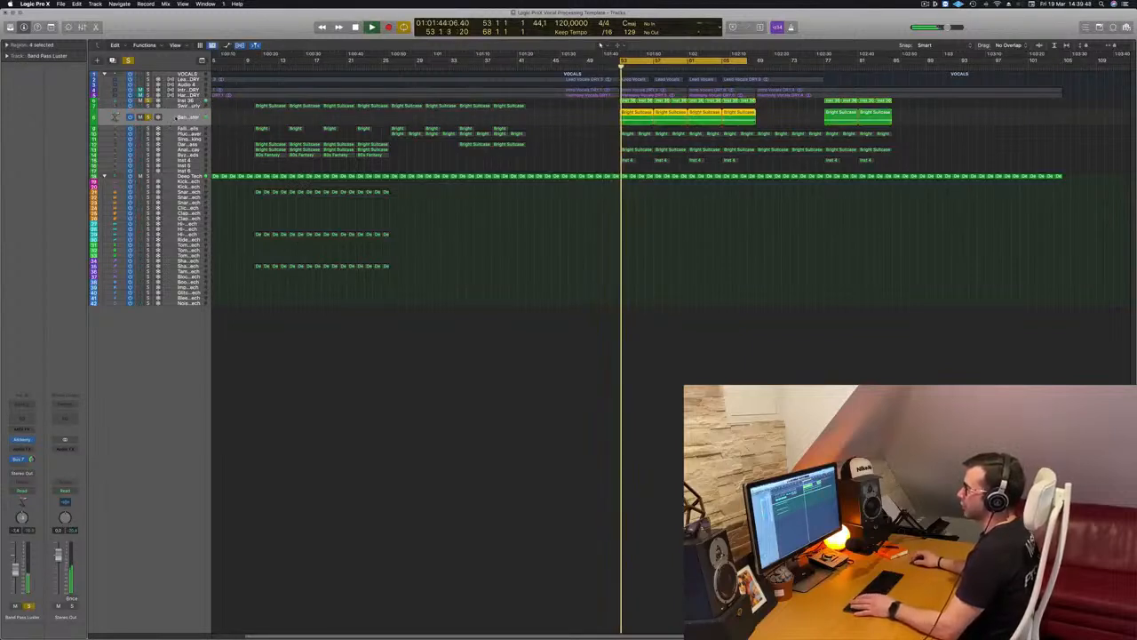
pyautogui.press('space')
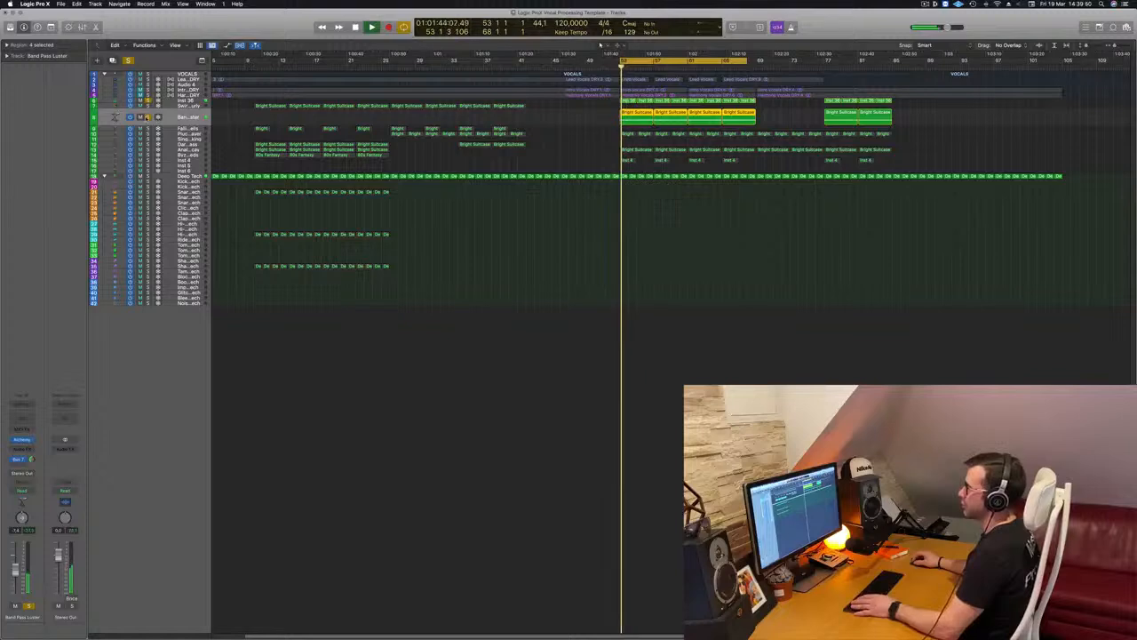
# Clear the existing solos, solo the Deep Tech drum stack and play the cycle
pyautogui.press('s')
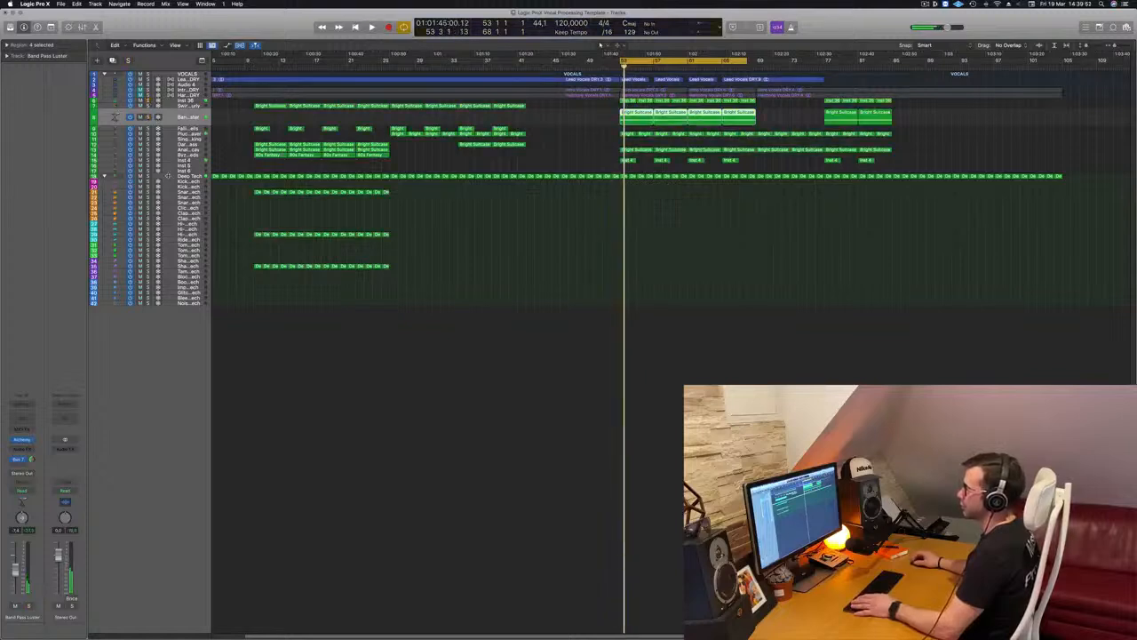
pyautogui.click(169, 176)
pyautogui.click(148, 169)
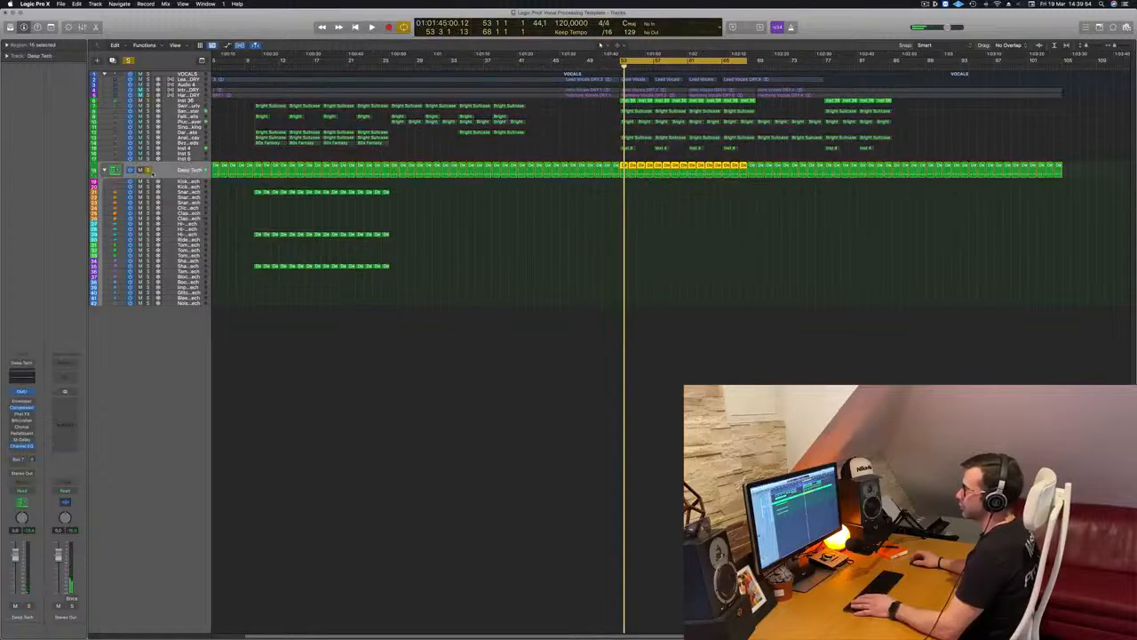
pyautogui.press('space')
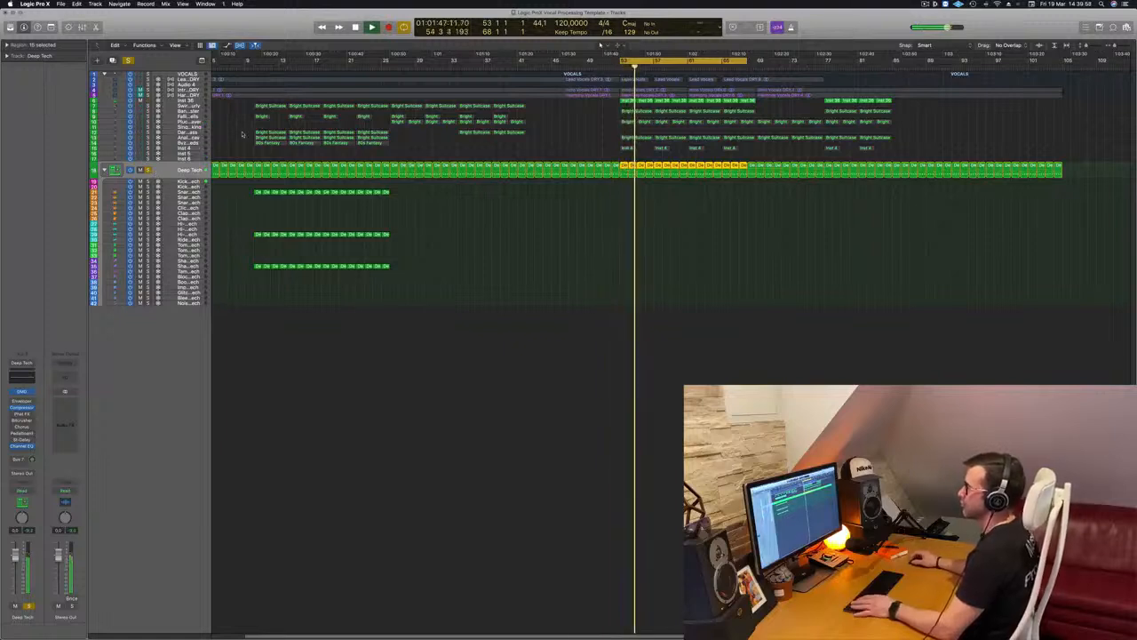
# Solo the Analog Dark Decay track together with the drums and lower its volume slightly while the cycle plays
pyautogui.click(190, 143)
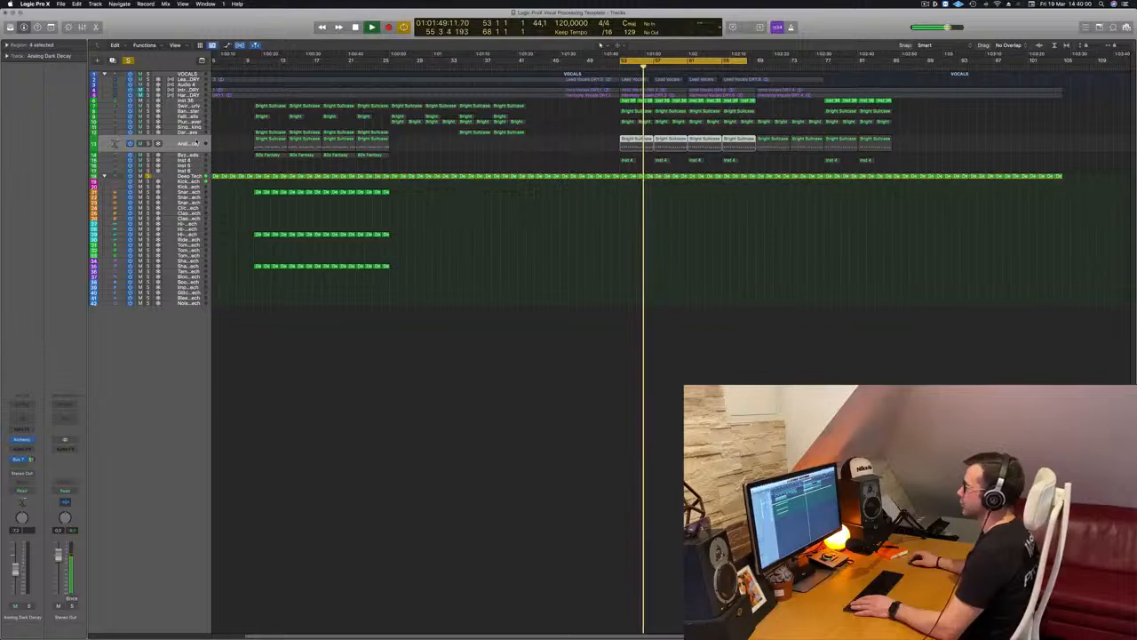
pyautogui.press('space')
pyautogui.press('space')
pyautogui.press('space')
pyautogui.press('space')
pyautogui.press('space')
pyautogui.press('space')
pyautogui.press('space')
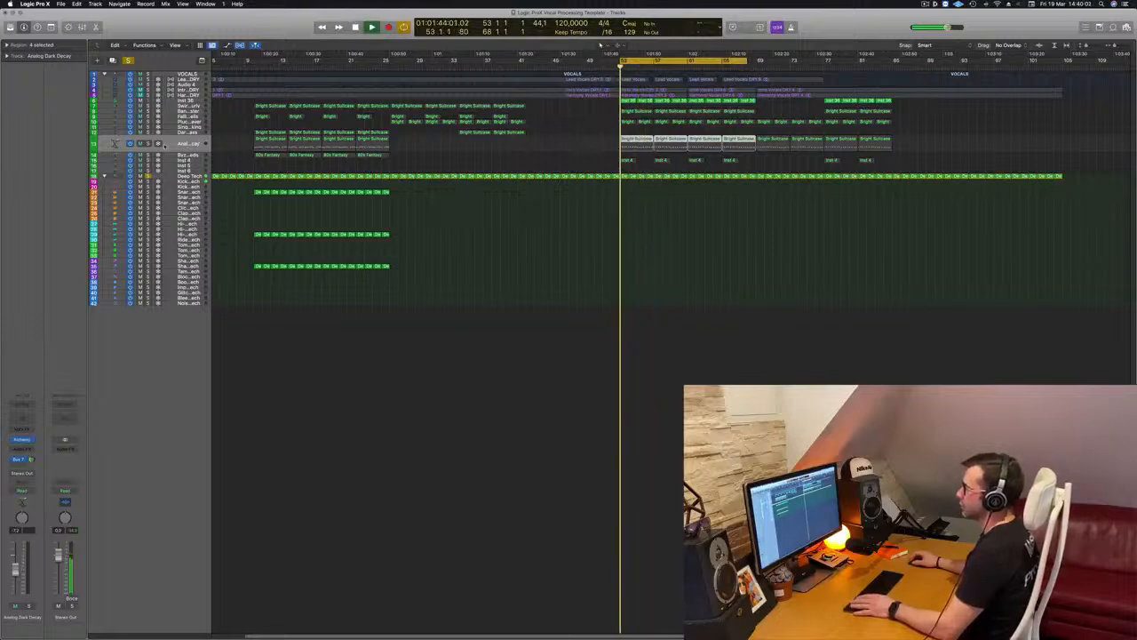
pyautogui.press('space')
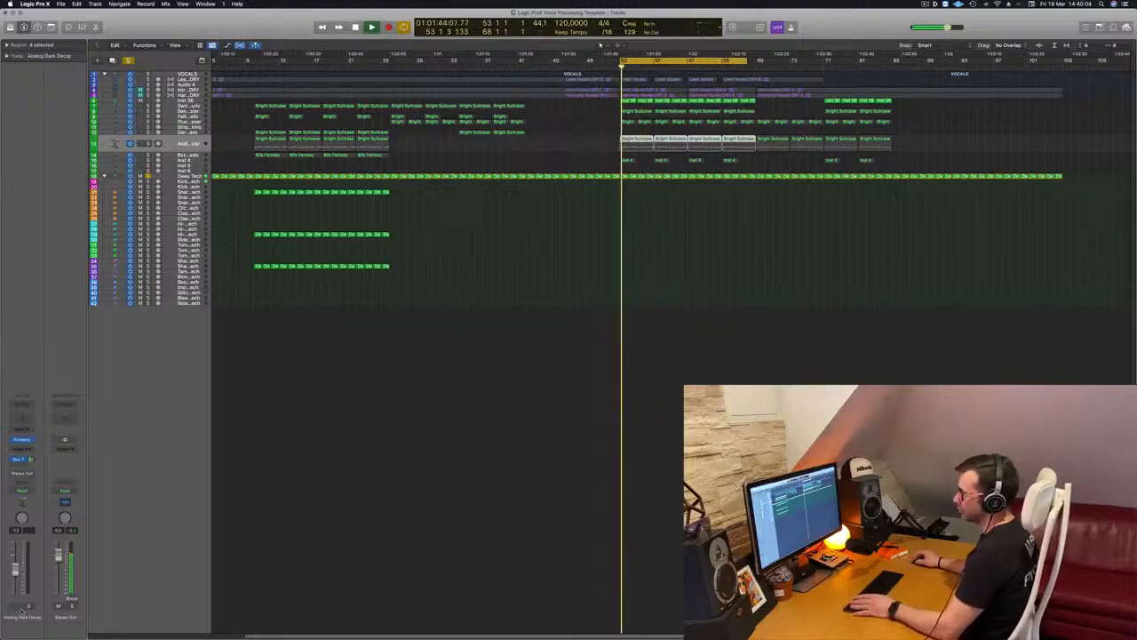
pyautogui.click(28, 605)
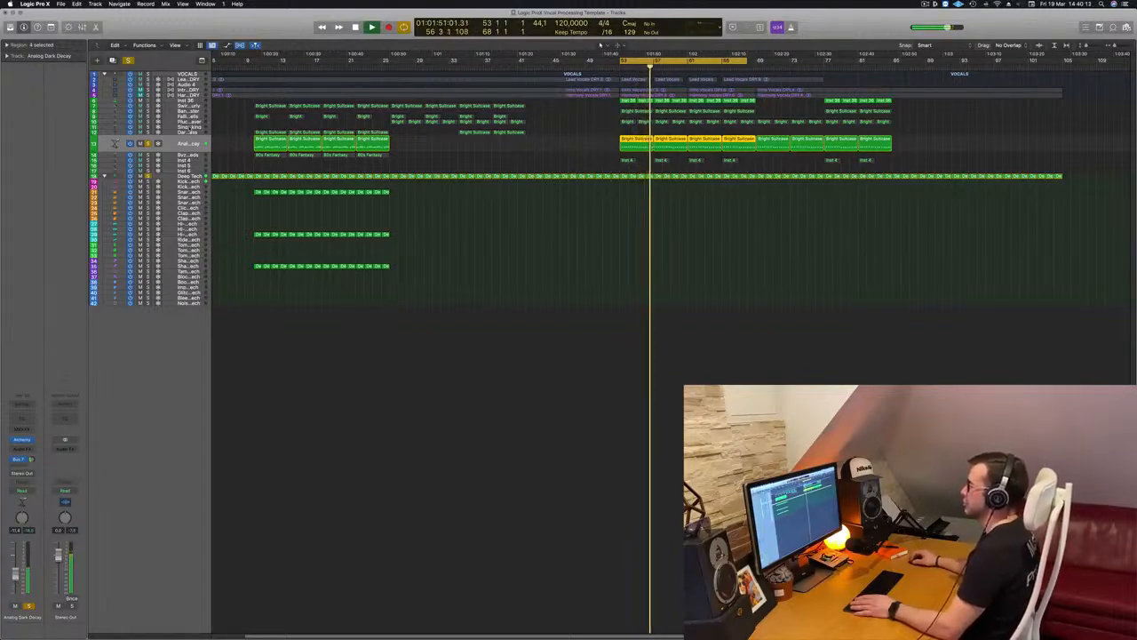
# Add the Pluck Layer track to the solos and blend its volume up from silence while the cycle plays
pyautogui.click(188, 127)
pyautogui.click(188, 122)
pyautogui.press('space')
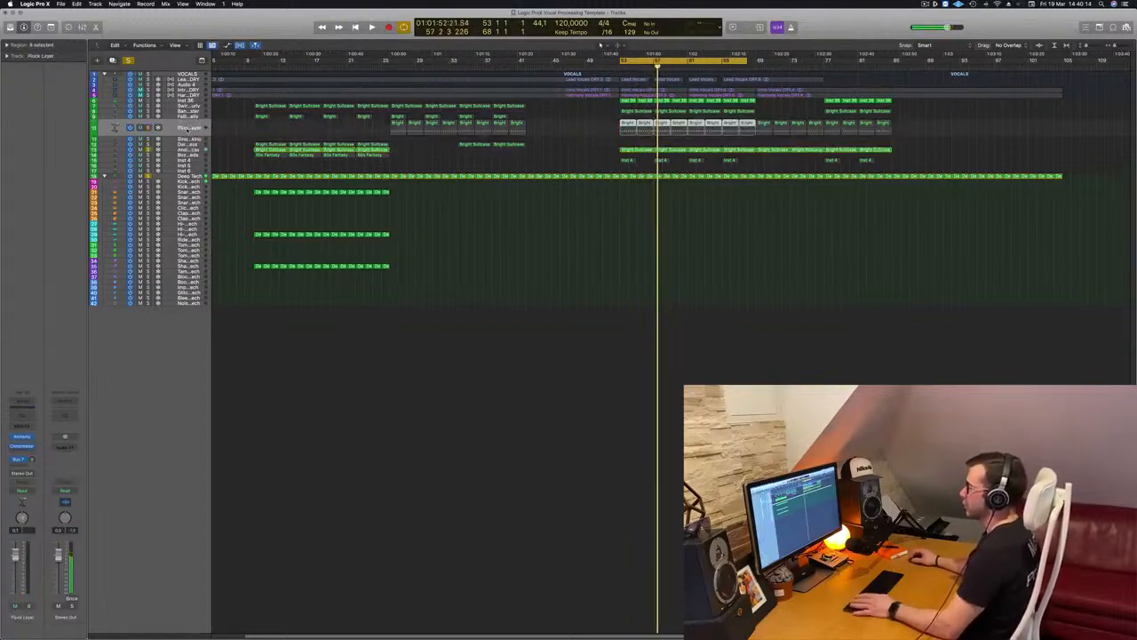
pyautogui.press('space')
pyautogui.press('space')
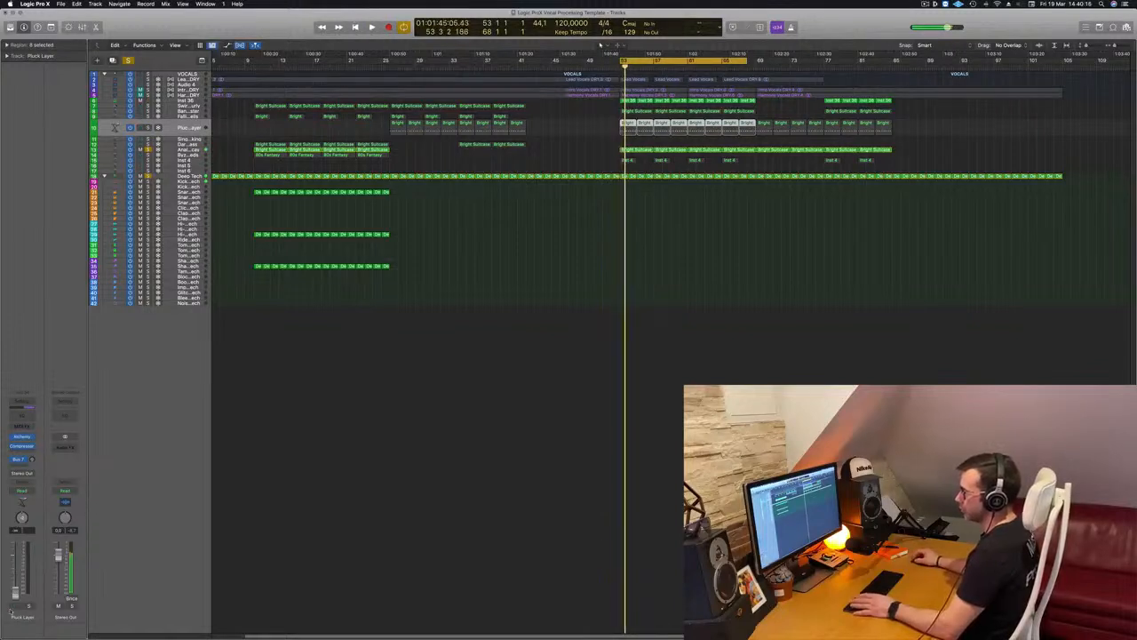
pyautogui.click(28, 606)
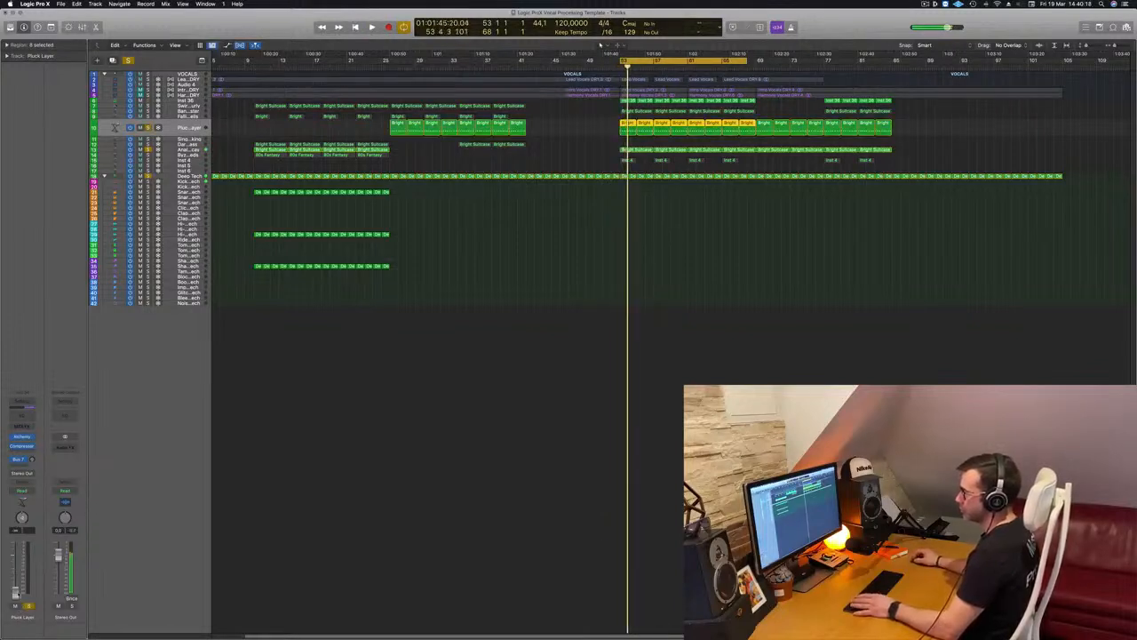
pyautogui.press('space')
pyautogui.press('space')
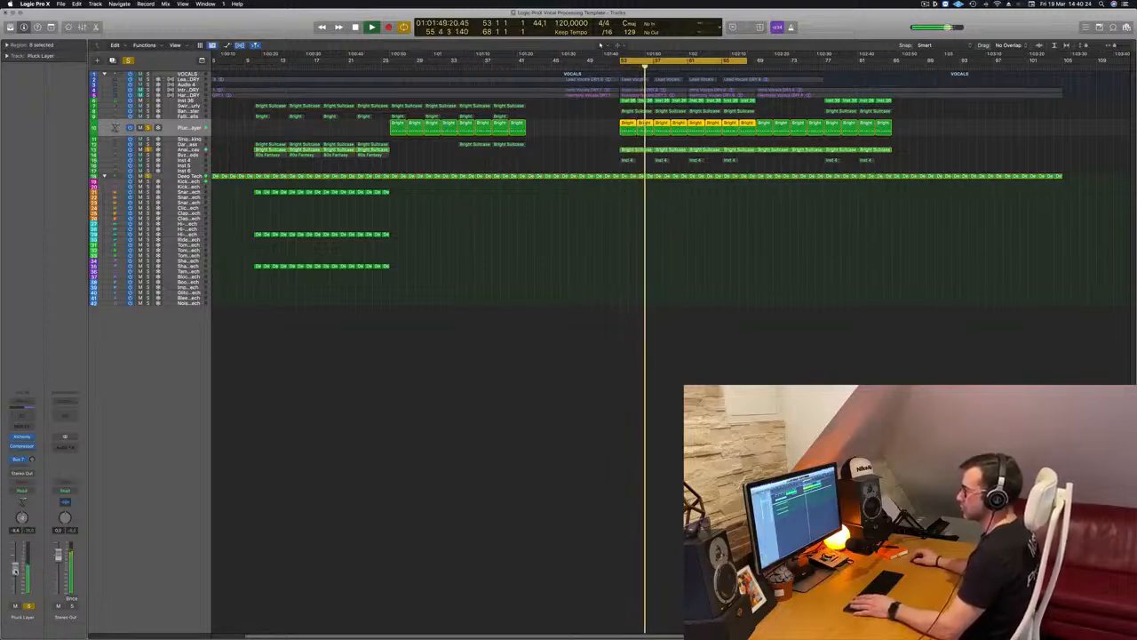
# Adjust the Pluck Layer track's Bus 7 reverb send, view its Alchemy instrument during playback, and close the plug-in
pyautogui.click(32, 460)
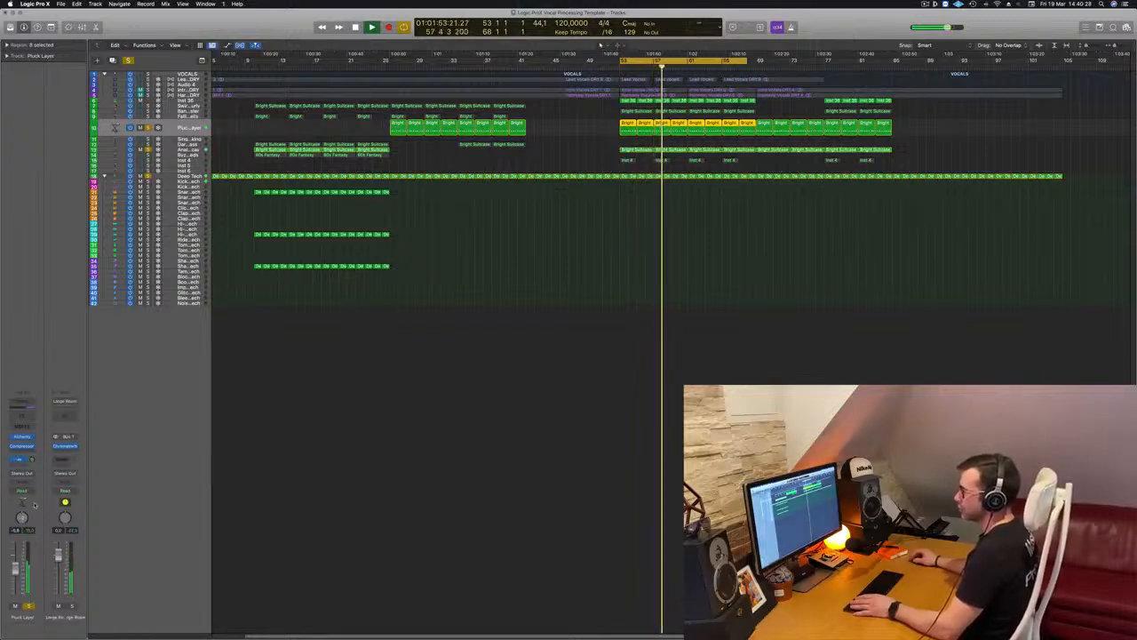
pyautogui.click(23, 437)
pyautogui.press('space')
pyautogui.press('space')
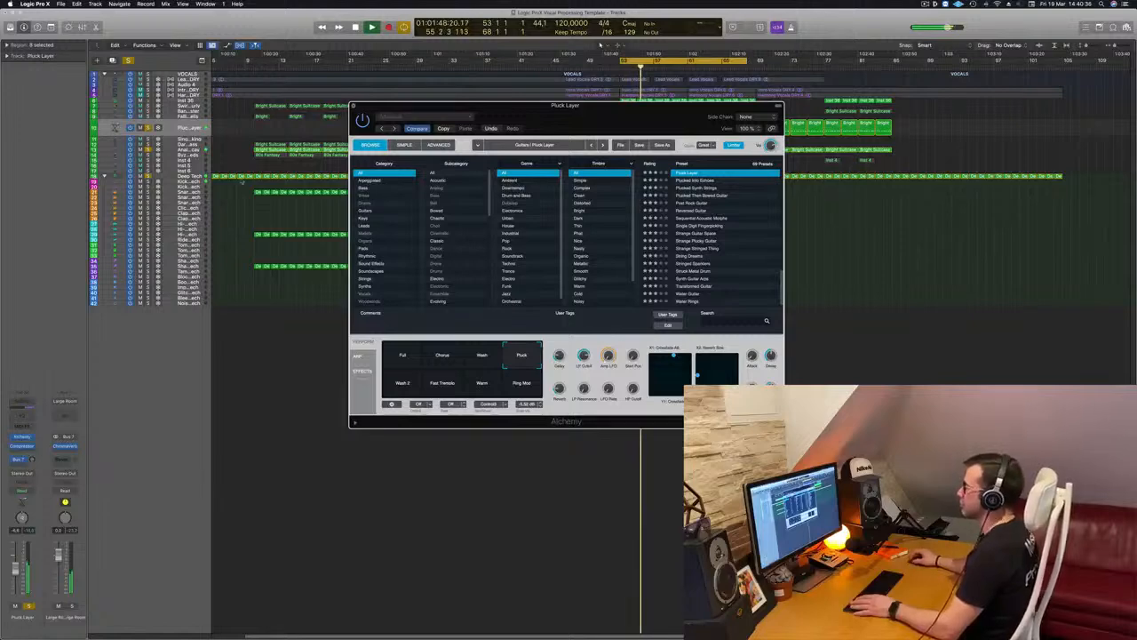
pyautogui.click(354, 106)
pyautogui.press('space')
pyautogui.press('space')
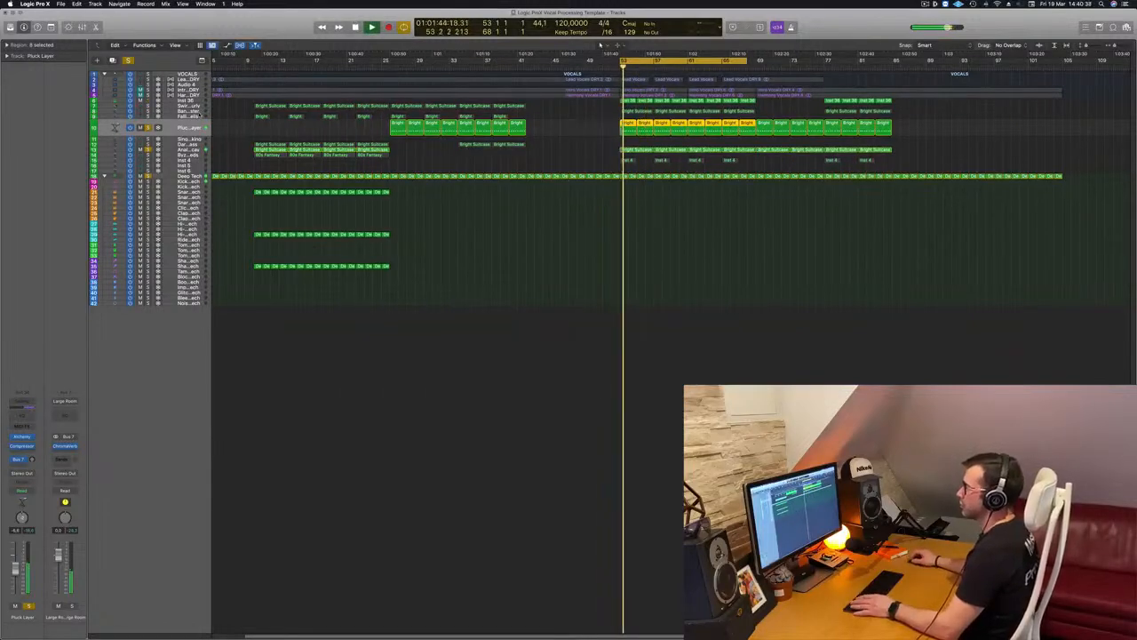
# Add the Band Pass Luster track to the solos and lower its volume while the cycle replays
pyautogui.click(200, 113)
pyautogui.press('space')
pyautogui.press('space')
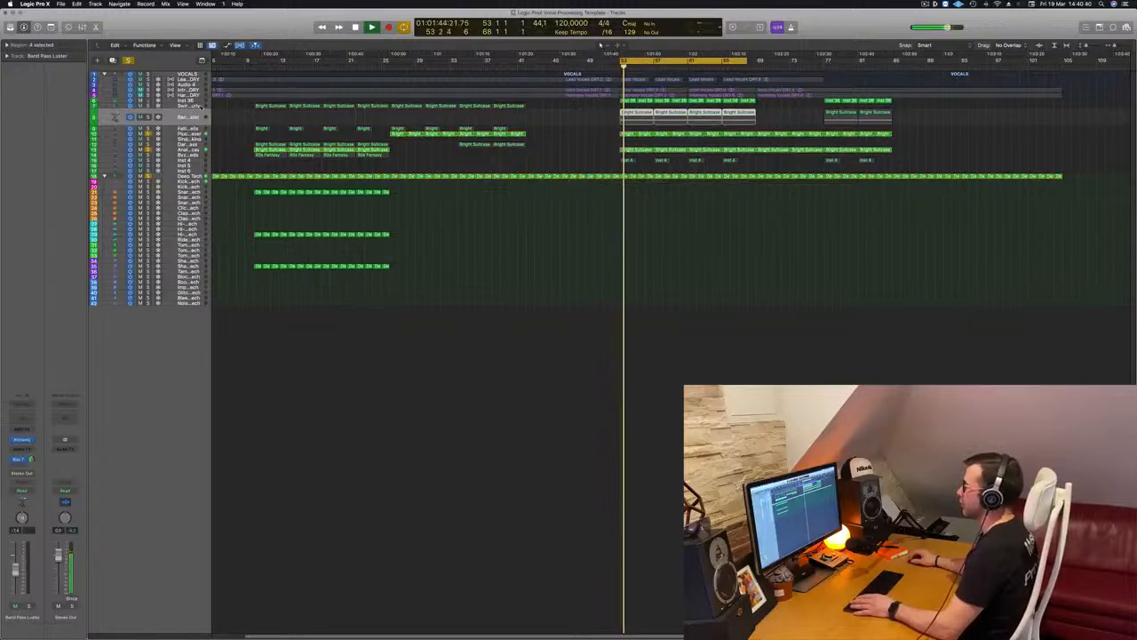
pyautogui.press('space')
pyautogui.press('space')
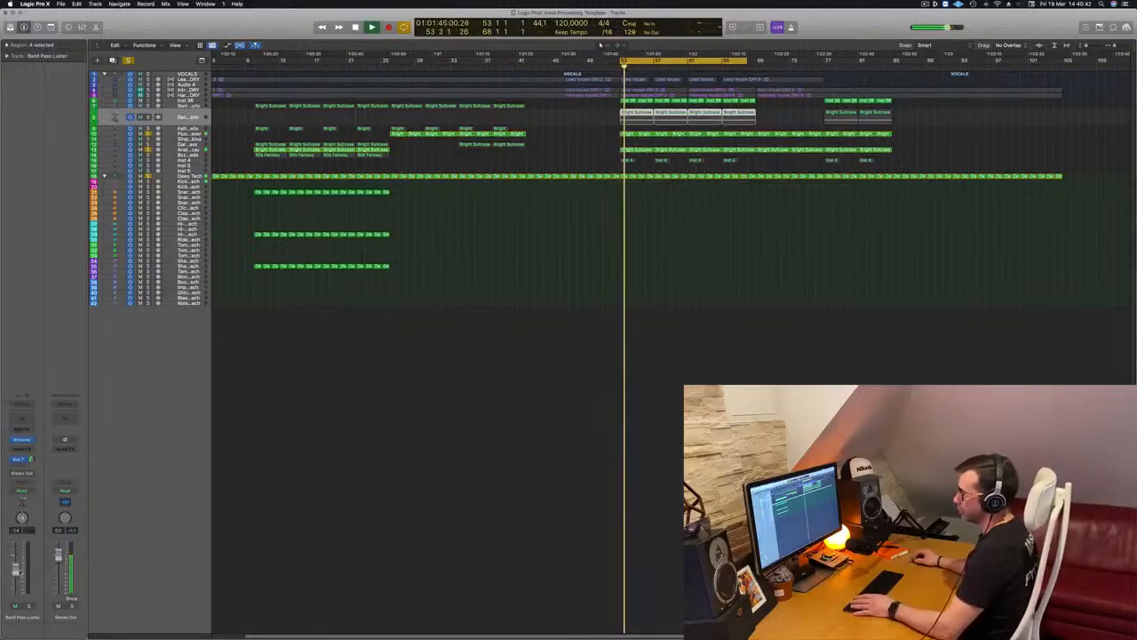
pyautogui.press('s')
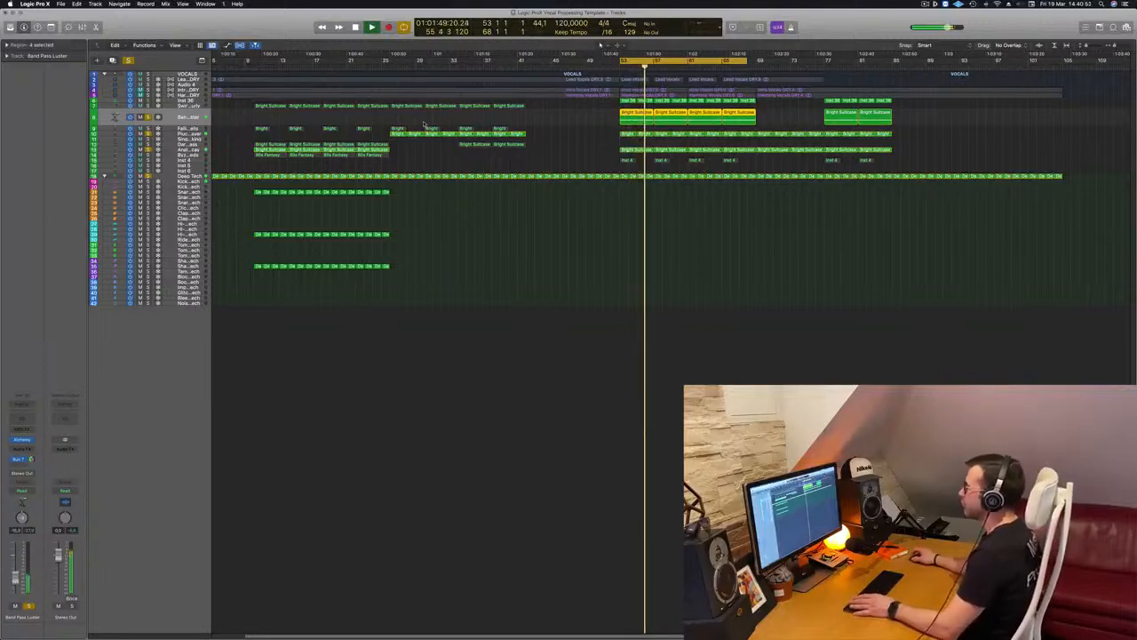
# Select the Lead Vocals DRY track, clear all track solos and stop playback
pyautogui.click(160, 79)
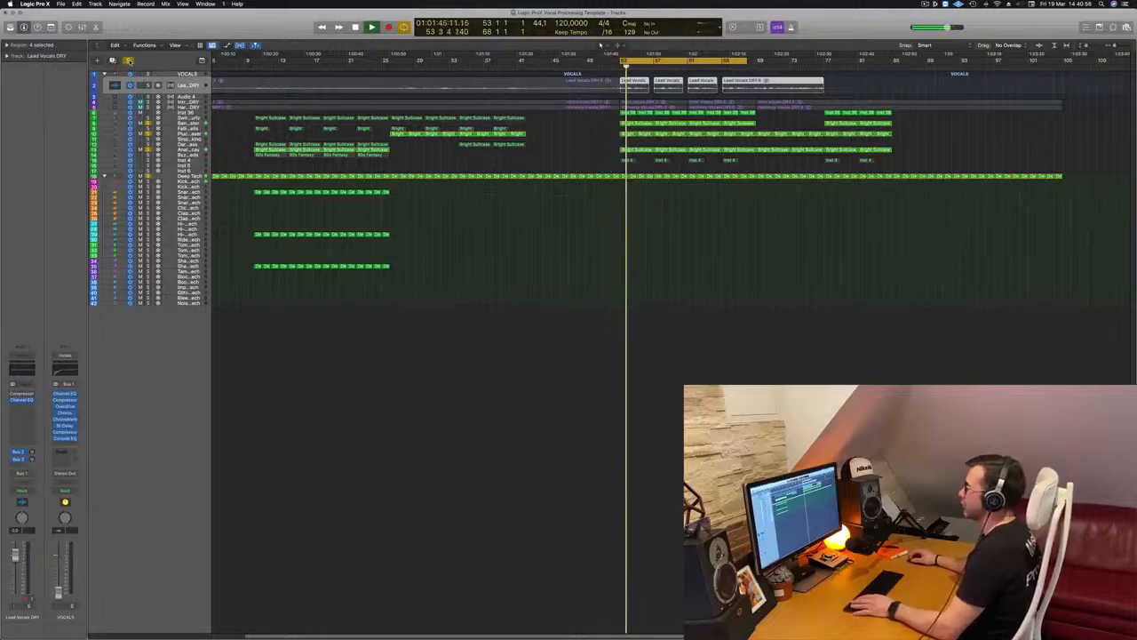
pyautogui.press('ctrl+alt+super+s')
pyautogui.press('space')
# Play the cycle without any solos and check the Inst 4 track's level in the full mix
pyautogui.click(184, 160)
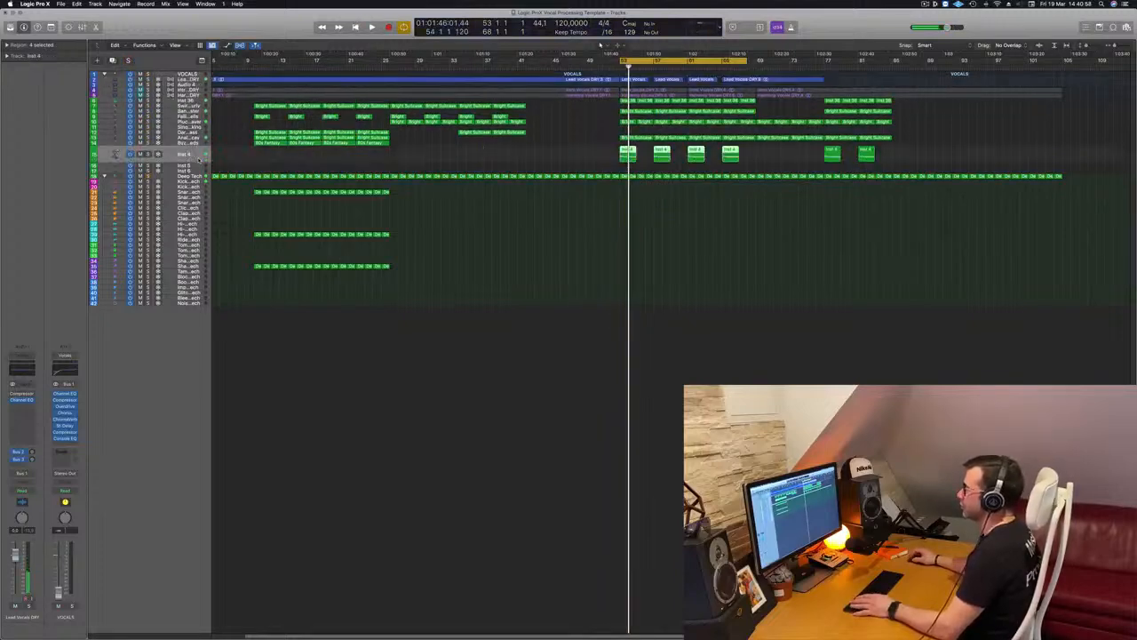
pyautogui.click(193, 81)
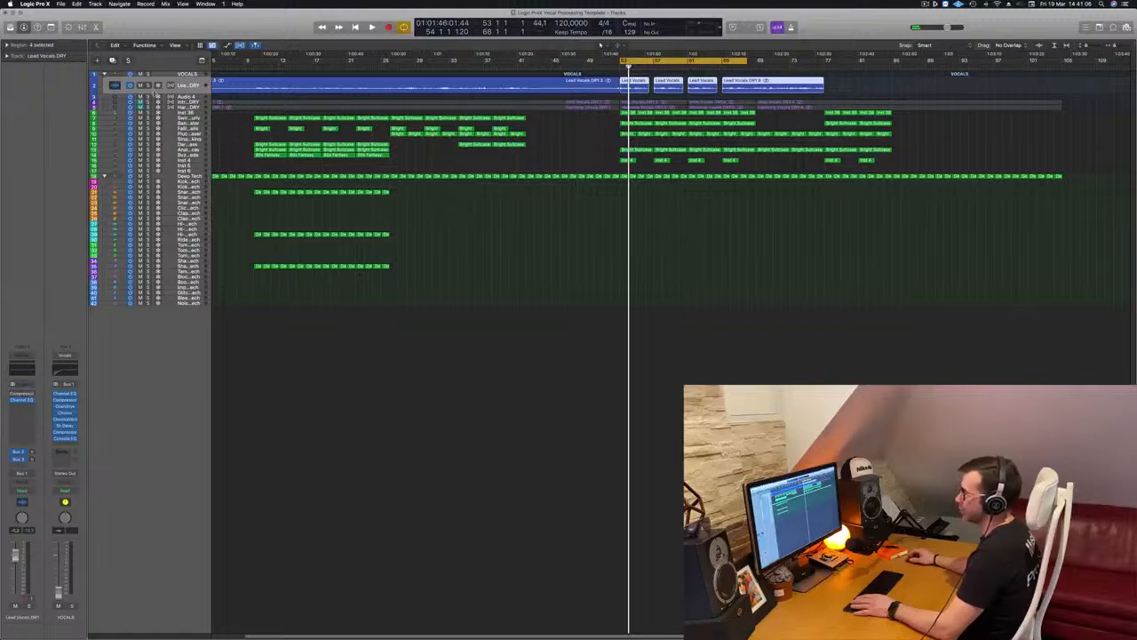
pyautogui.click(176, 77)
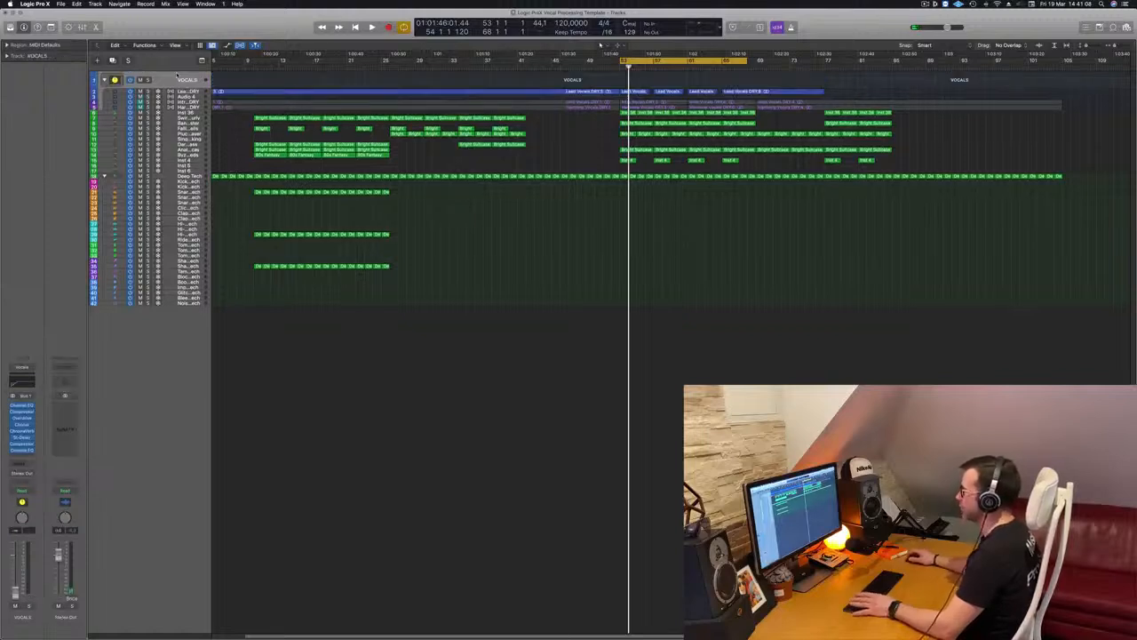
pyautogui.press('space')
pyautogui.click(203, 160)
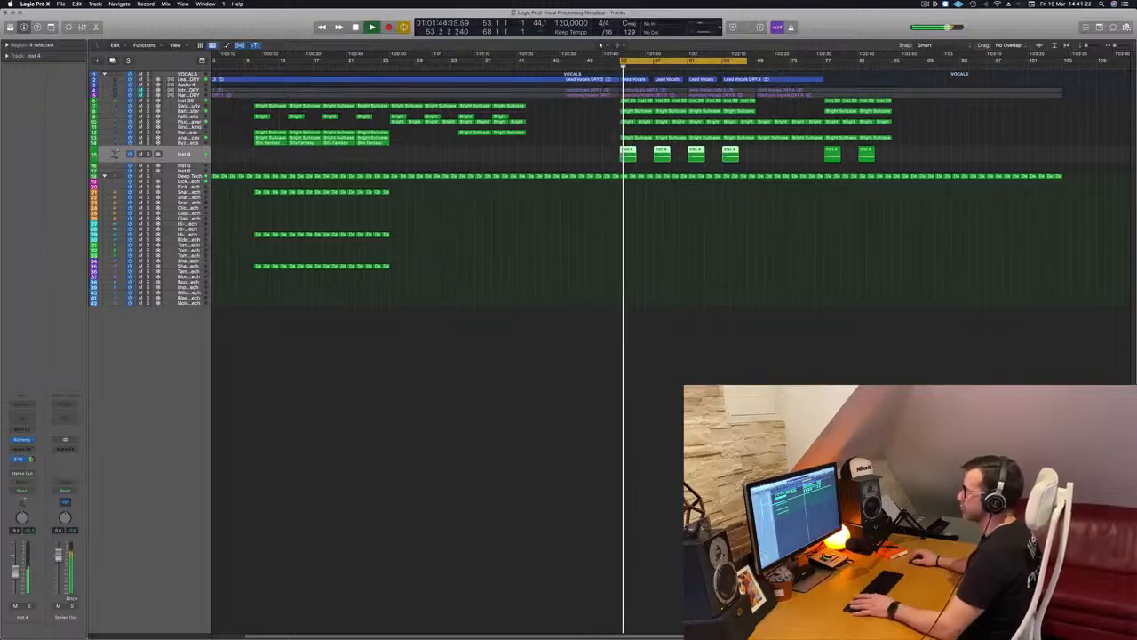
# Replay the cycle and raise the VOCALS stack's volume from silence to blend the vocals into the mix
pyautogui.click(187, 80)
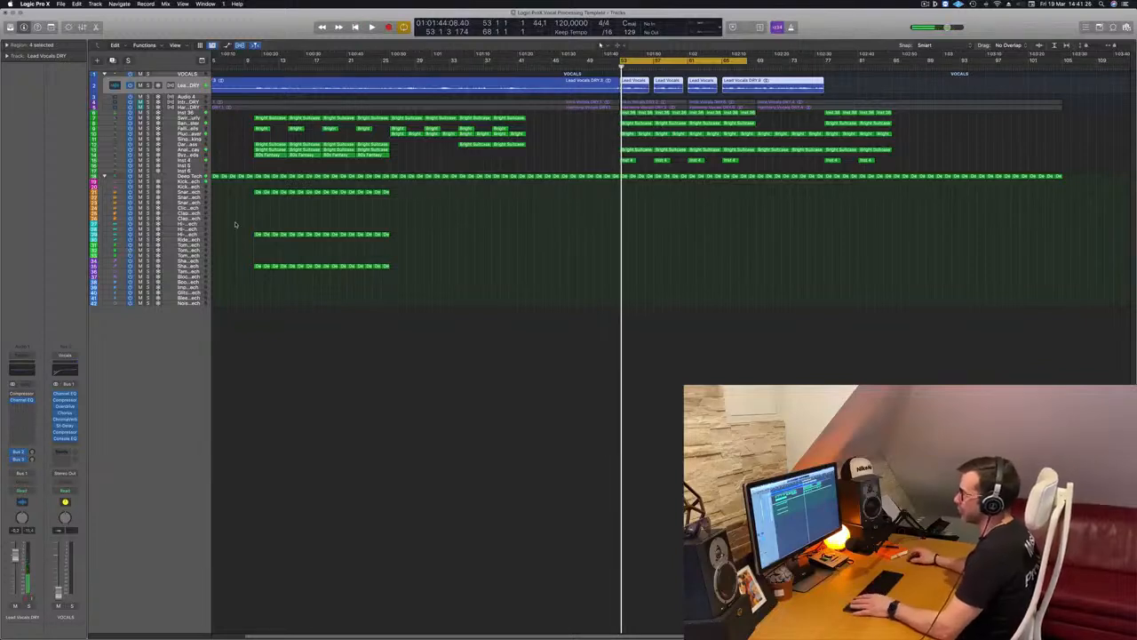
pyautogui.press('space')
pyautogui.click(188, 75)
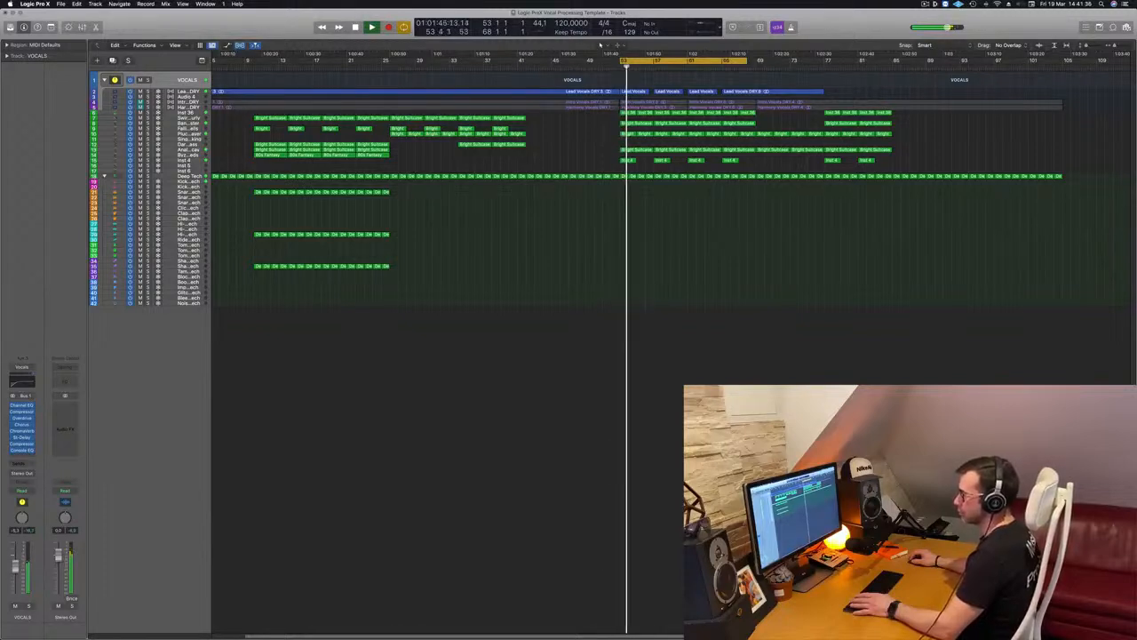
pyautogui.press('space')
pyautogui.press('space')
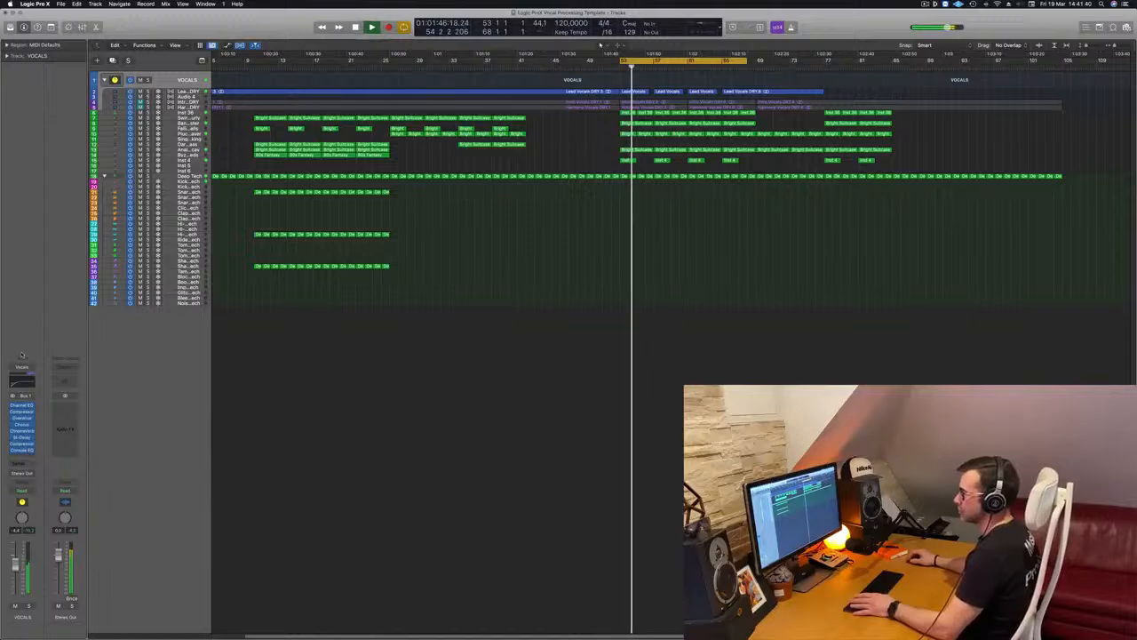
# In the VOCALS Channel EQ, set the high shelf to 9900 Hz at +0.8 dB, replay the cycle and close the plug-in
pyautogui.click(22, 381)
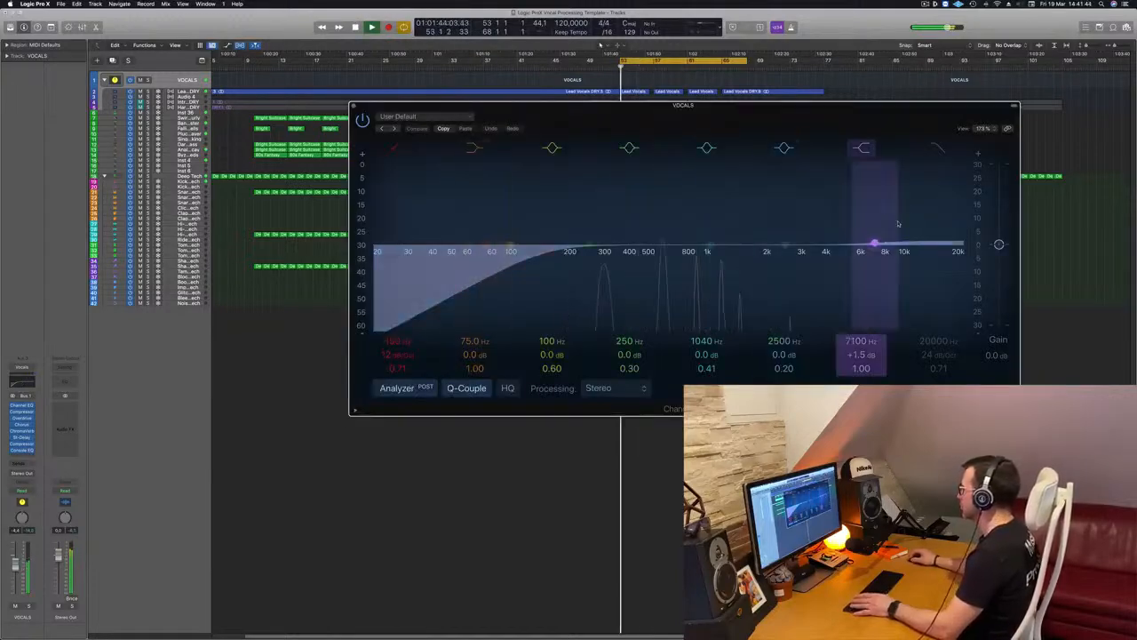
pyautogui.moveTo(875, 244); pyautogui.dragTo(902, 244)
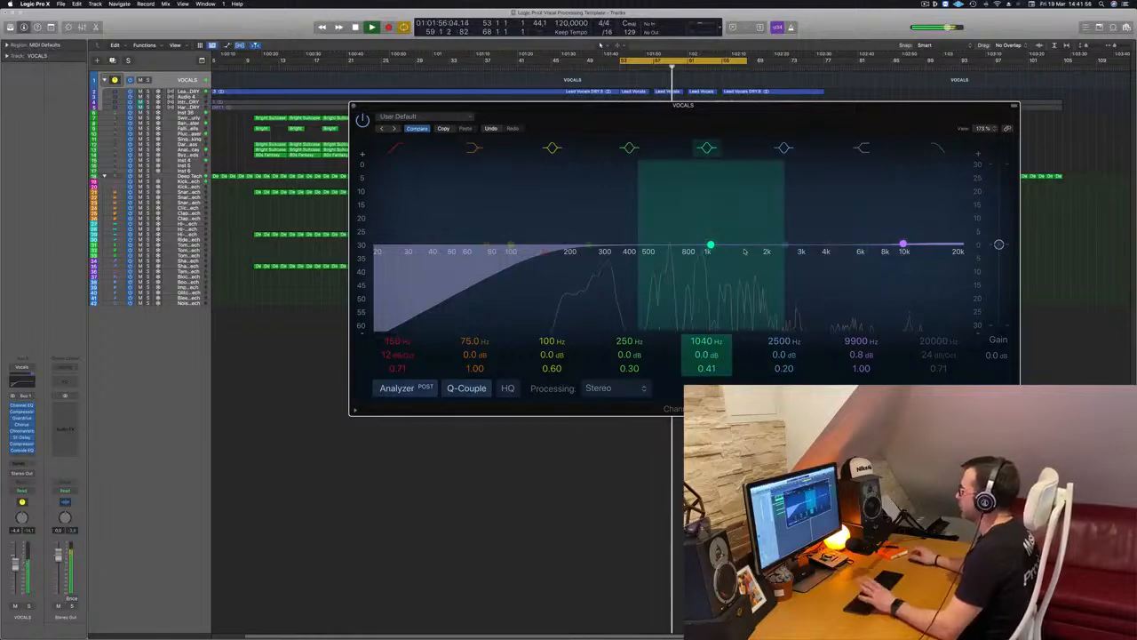
pyautogui.press('space')
pyautogui.press('space')
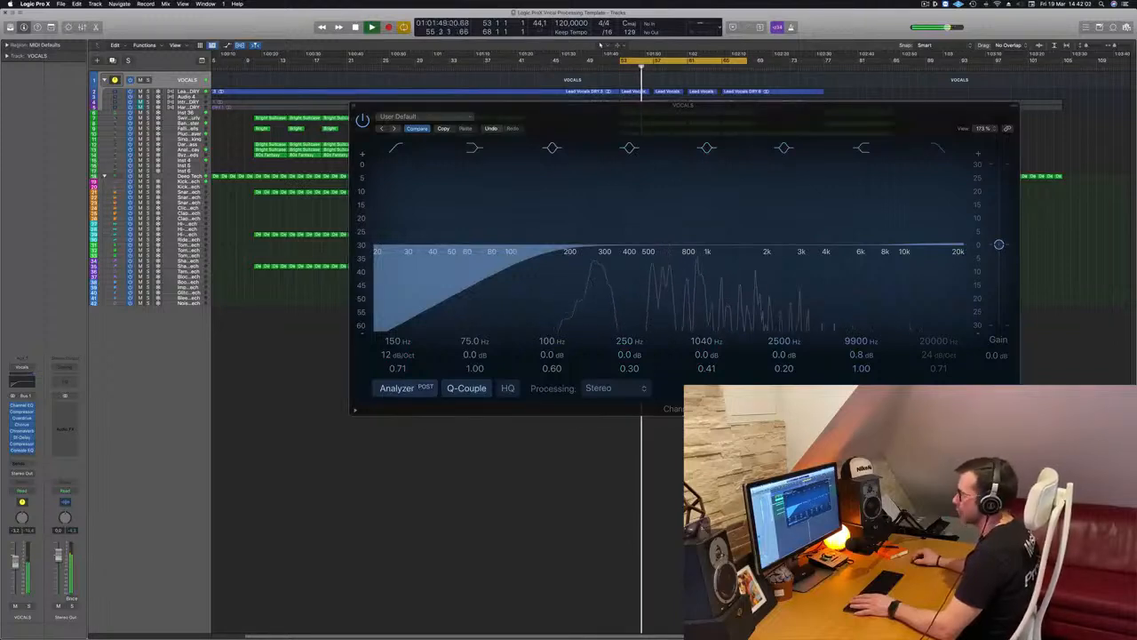
pyautogui.press('Return')
pyautogui.click(353, 105)
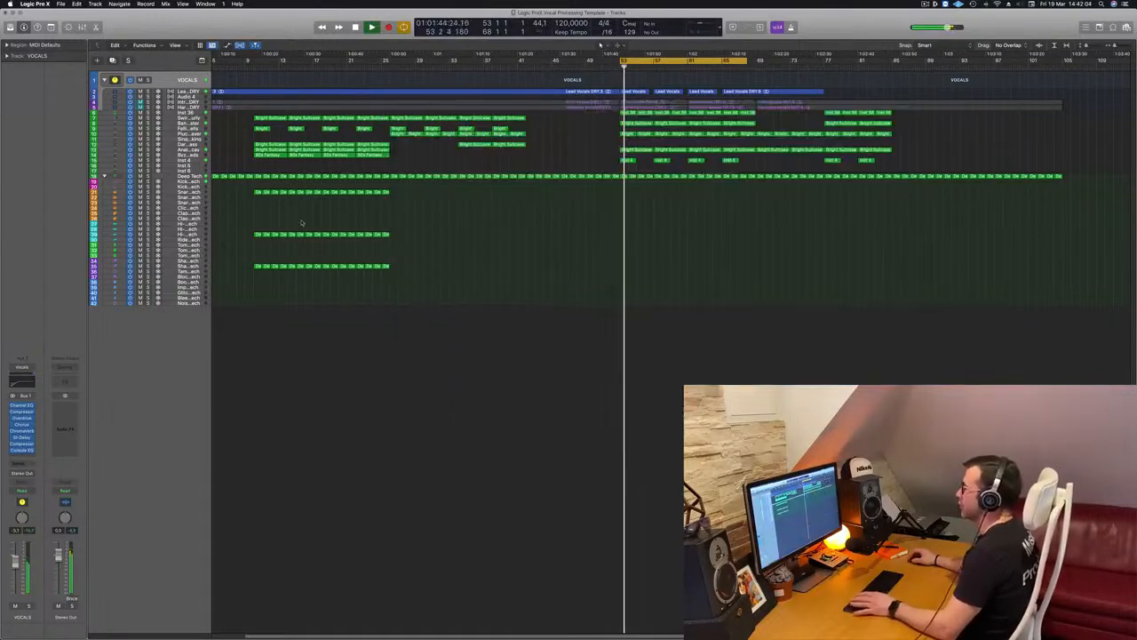
# Copy all the snare, hi-hat and shaker regions from the earlier section to bar 53 and replay the cycle
pyautogui.press(',')
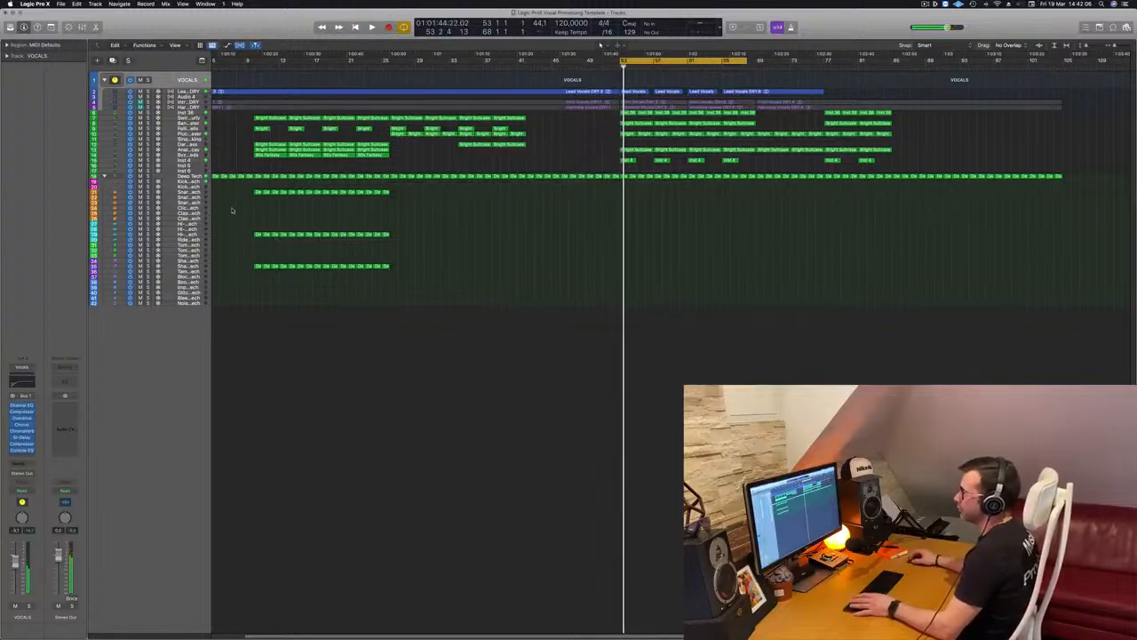
pyautogui.moveTo(240, 185); pyautogui.dragTo(417, 287)
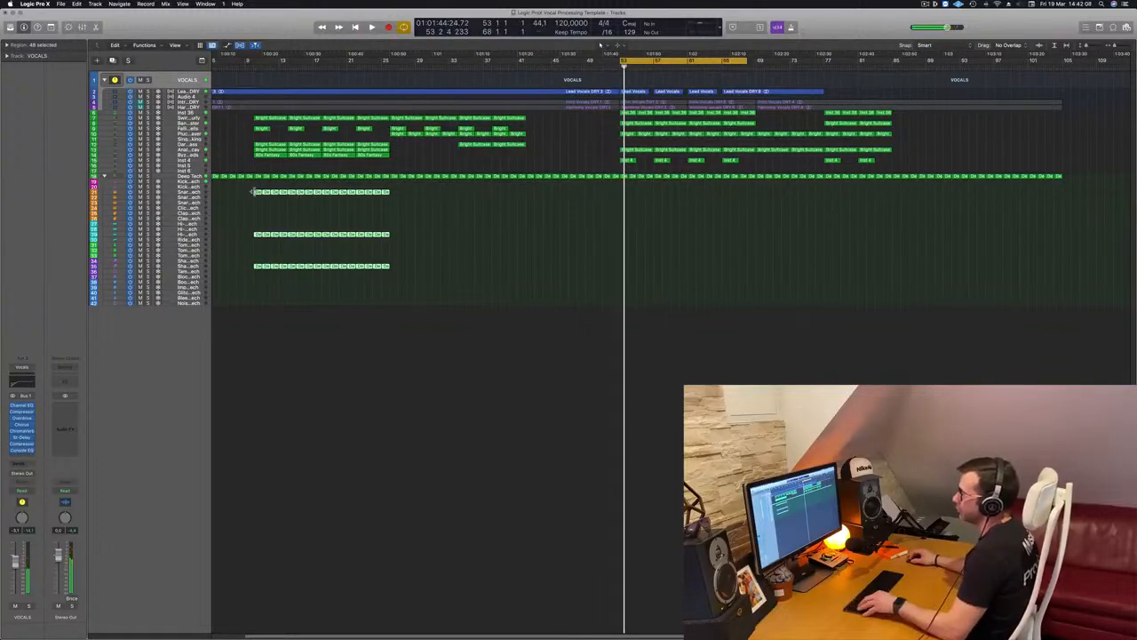
pyautogui.moveTo(309, 194); pyautogui.dragTo(625, 194)
pyautogui.press('space')
pyautogui.press('super+Left')
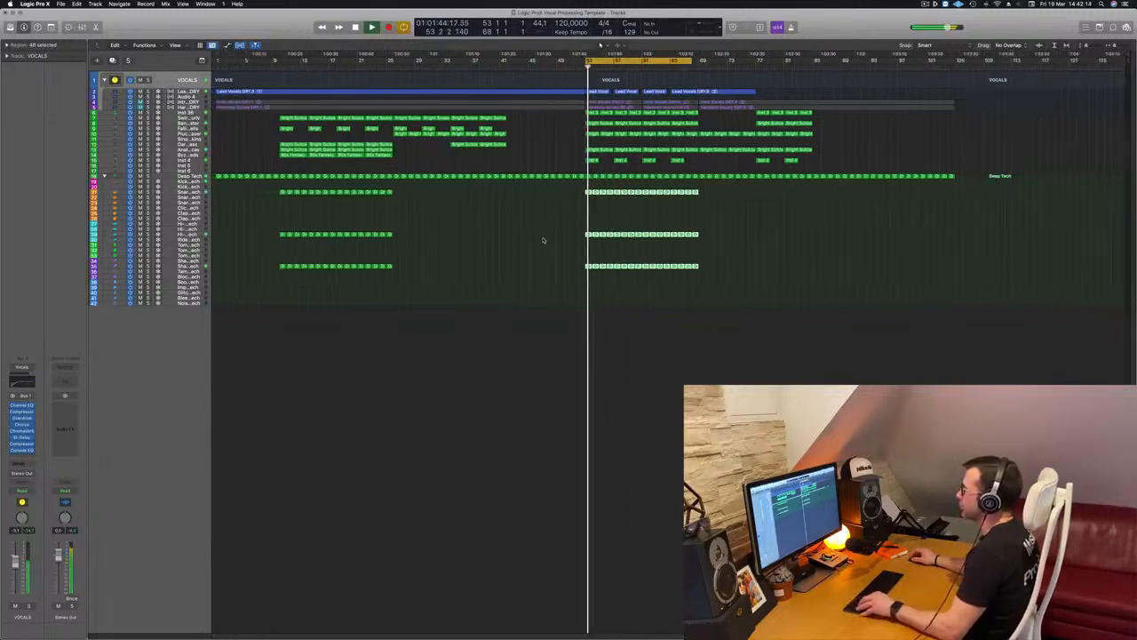
pyautogui.press('space')
pyautogui.press('space')
# Check the levels of the copied hi-hat and Shaker 2 tracks one after the other while the cycle replays
pyautogui.click(185, 234)
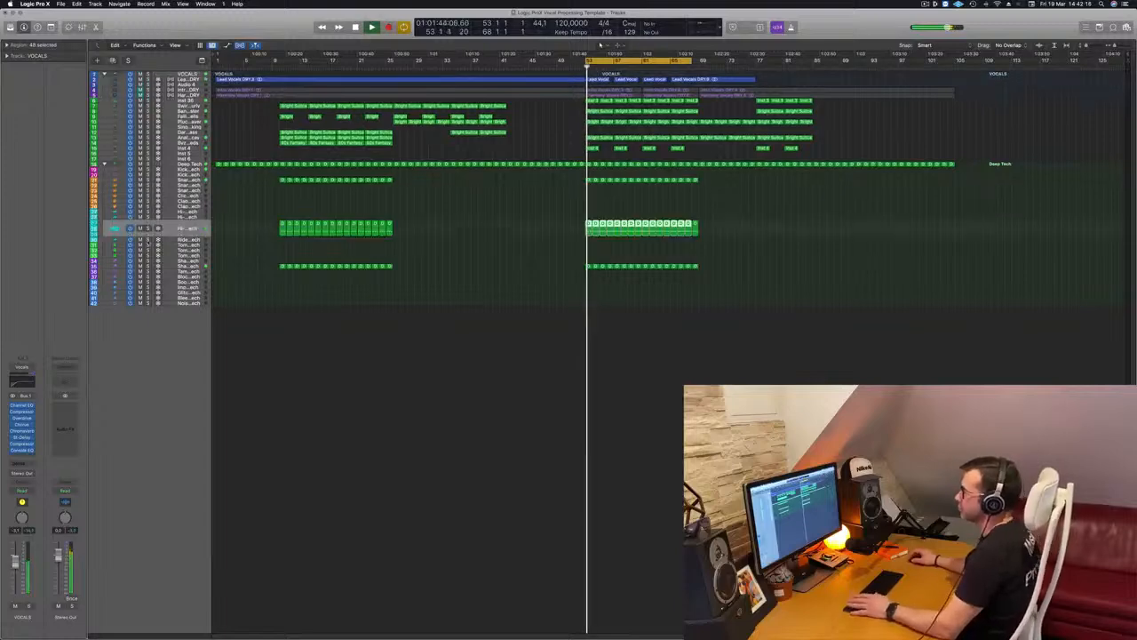
pyautogui.press('space')
pyautogui.press('space')
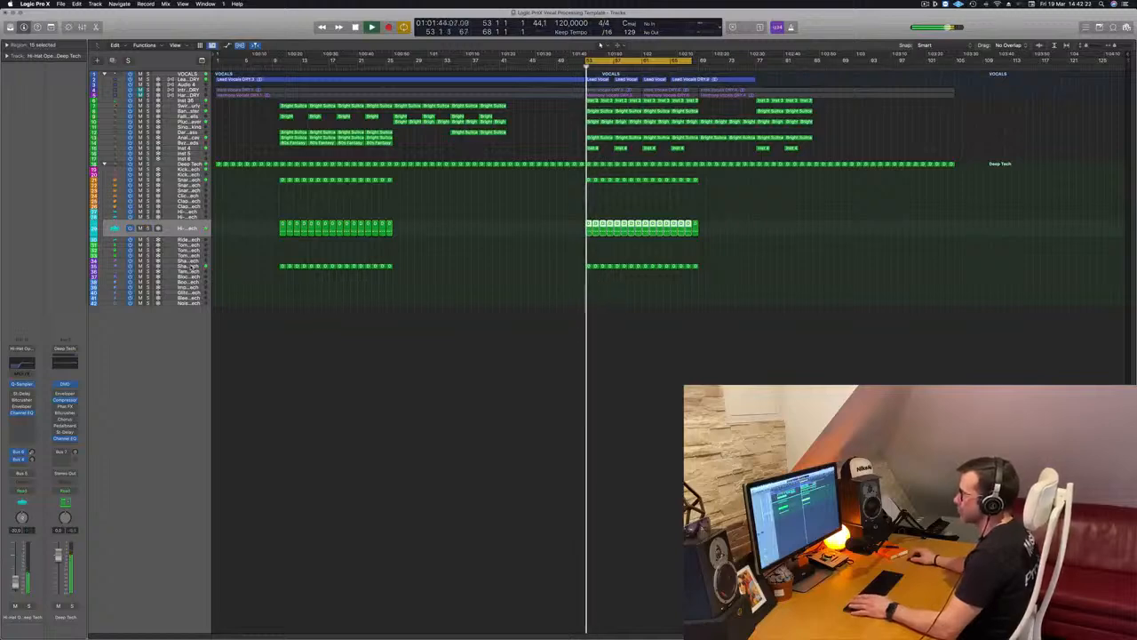
pyautogui.click(182, 266)
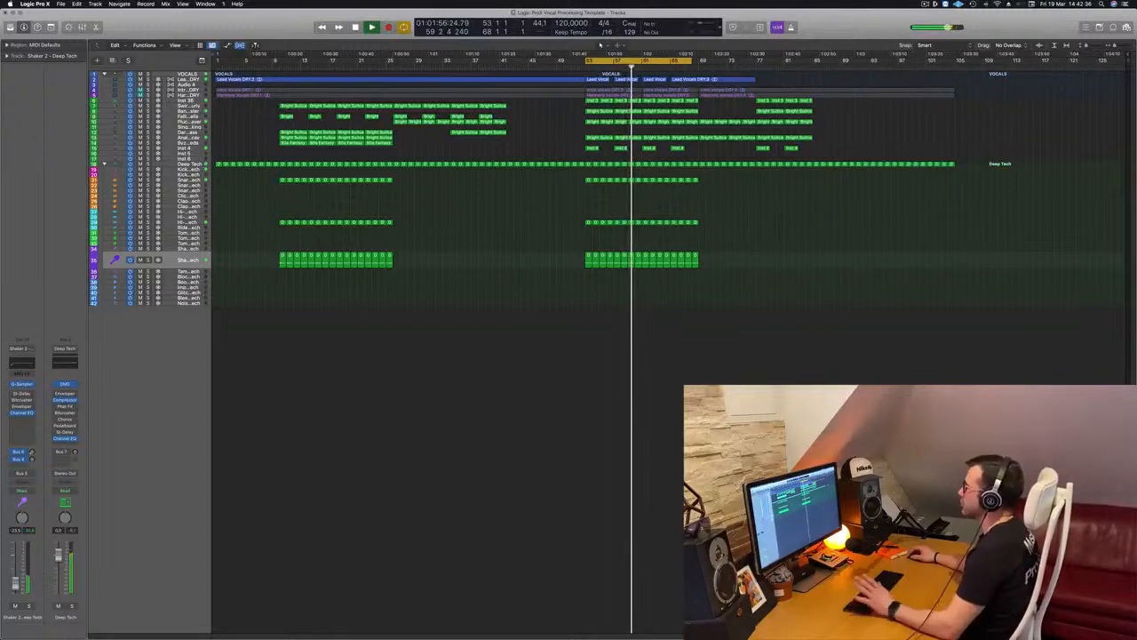
# Enlarge the height of the Lead Vocals DRY track and play the section from bar 53
pyautogui.click(183, 80)
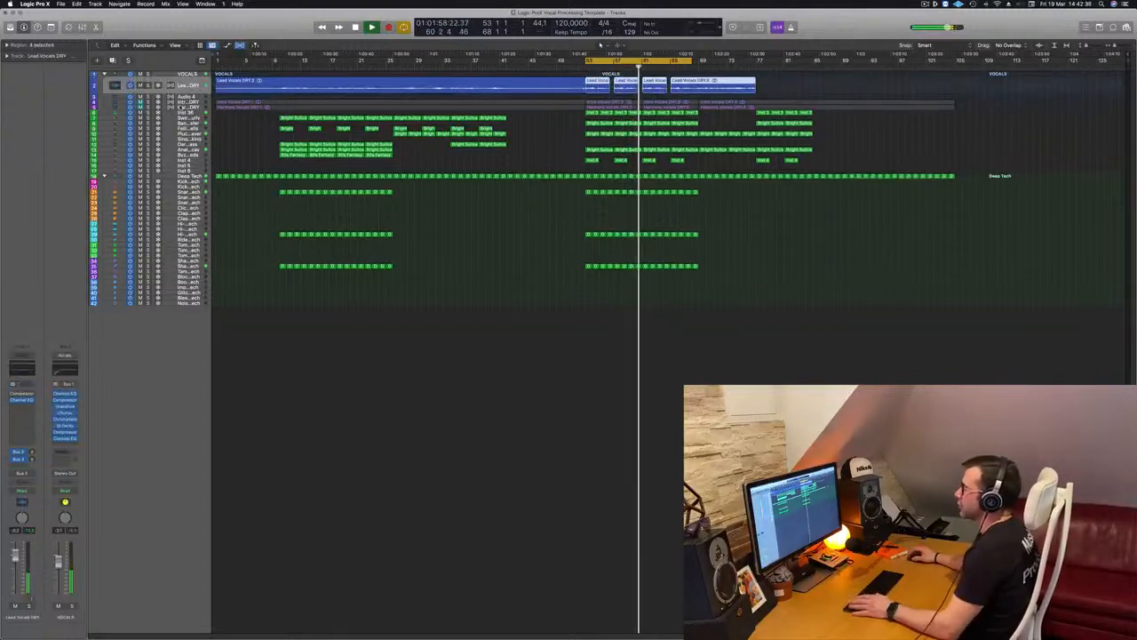
pyautogui.press('Return')
pyautogui.moveTo(186, 94); pyautogui.dragTo(183, 177)
pyautogui.hotkey('shift', 'space')
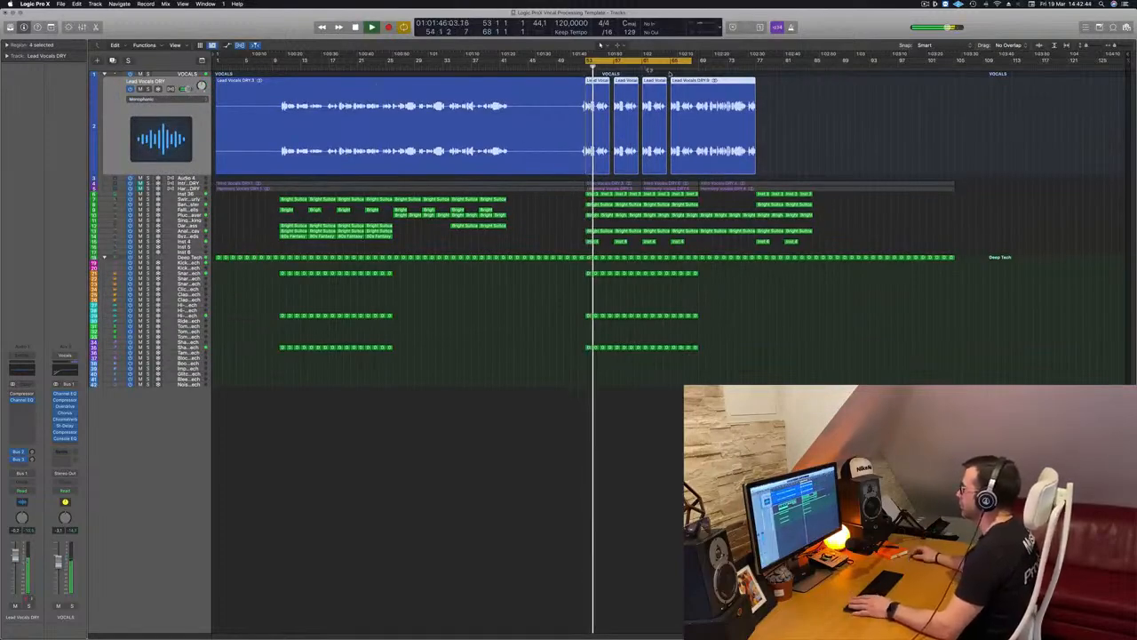
# Extend the cycle range's end to bar 79 and audition the last Lead Vocals DRY region to locate the split point around bar 73
pyautogui.moveTo(691, 61); pyautogui.dragTo(769, 62)
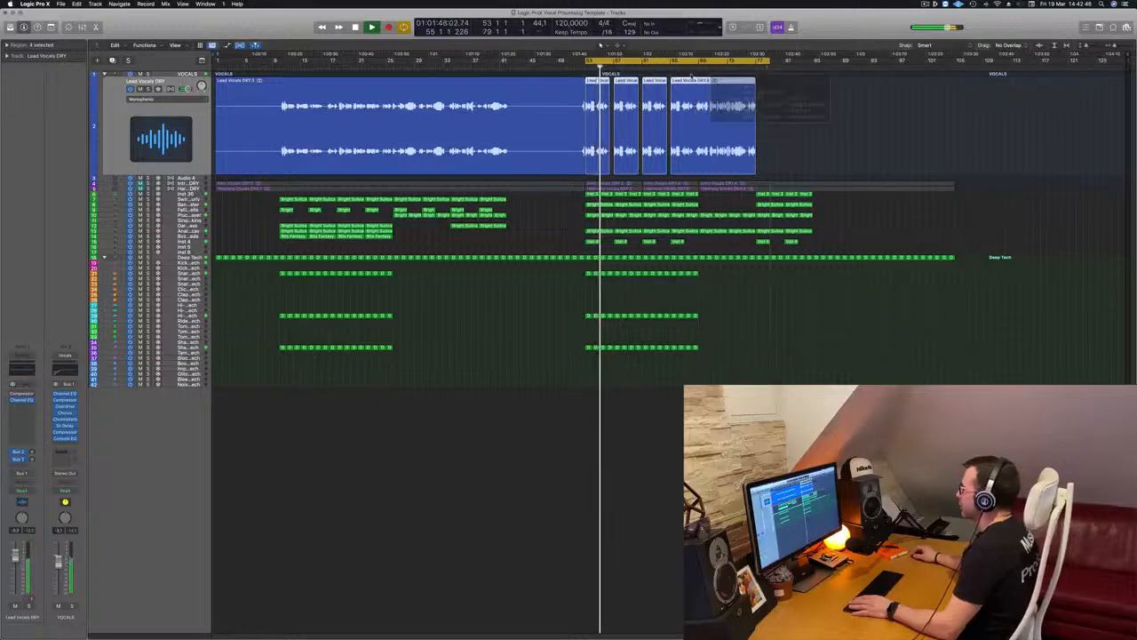
pyautogui.click(695, 67)
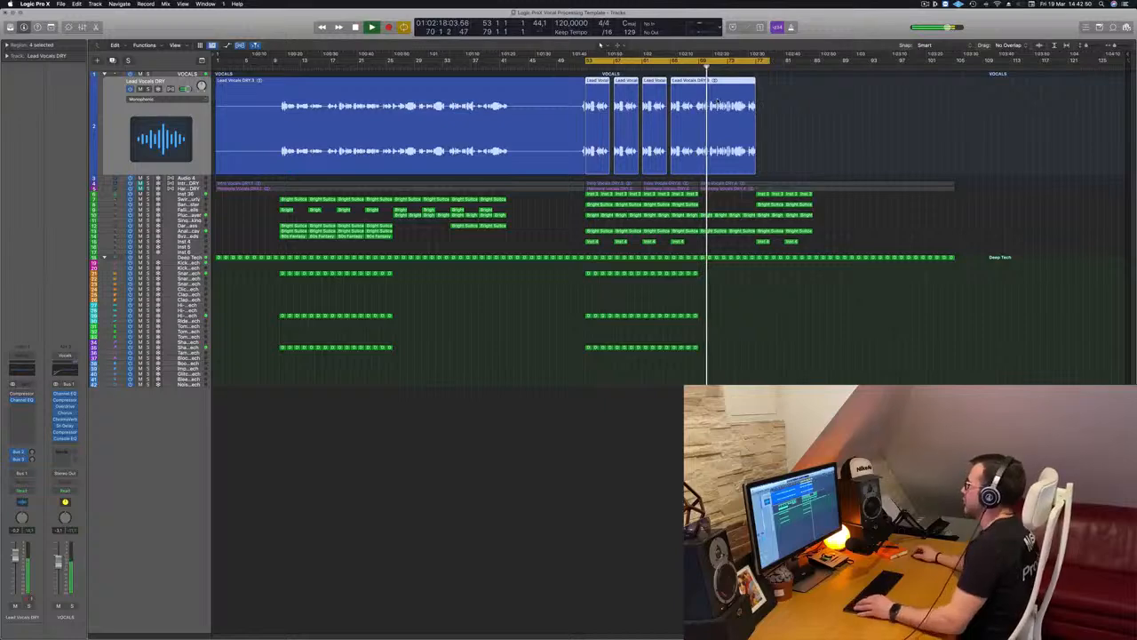
pyautogui.scroll(3, 718, 103)
pyautogui.scroll(-1, 755, 111)
pyautogui.scroll(2, 788, 119)
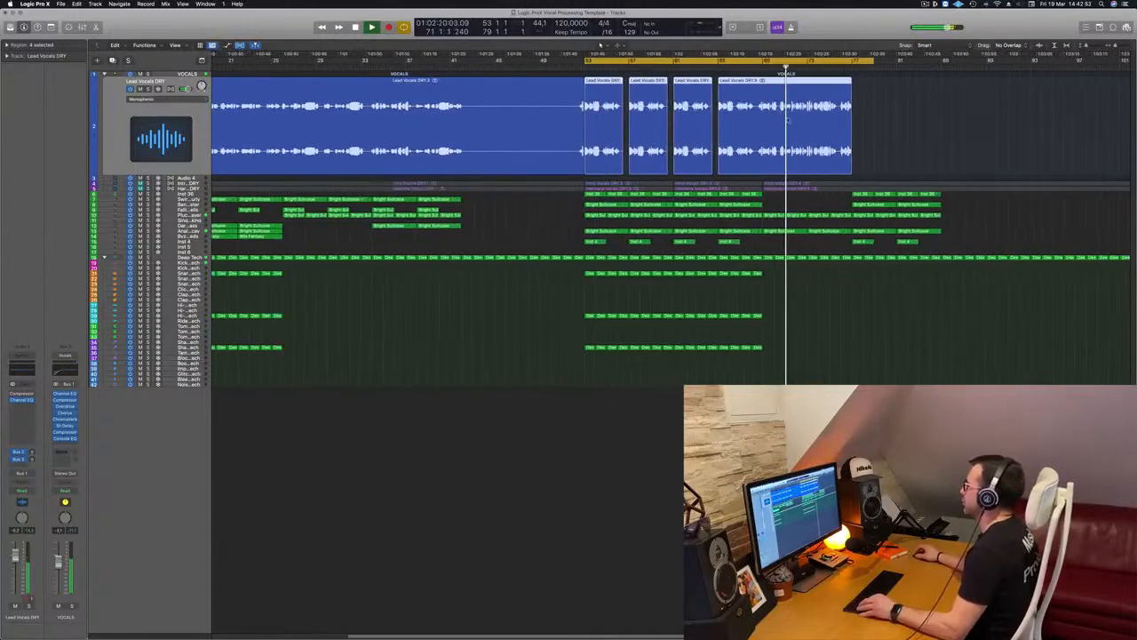
pyautogui.press('super+Right')
pyautogui.press('super+Right')
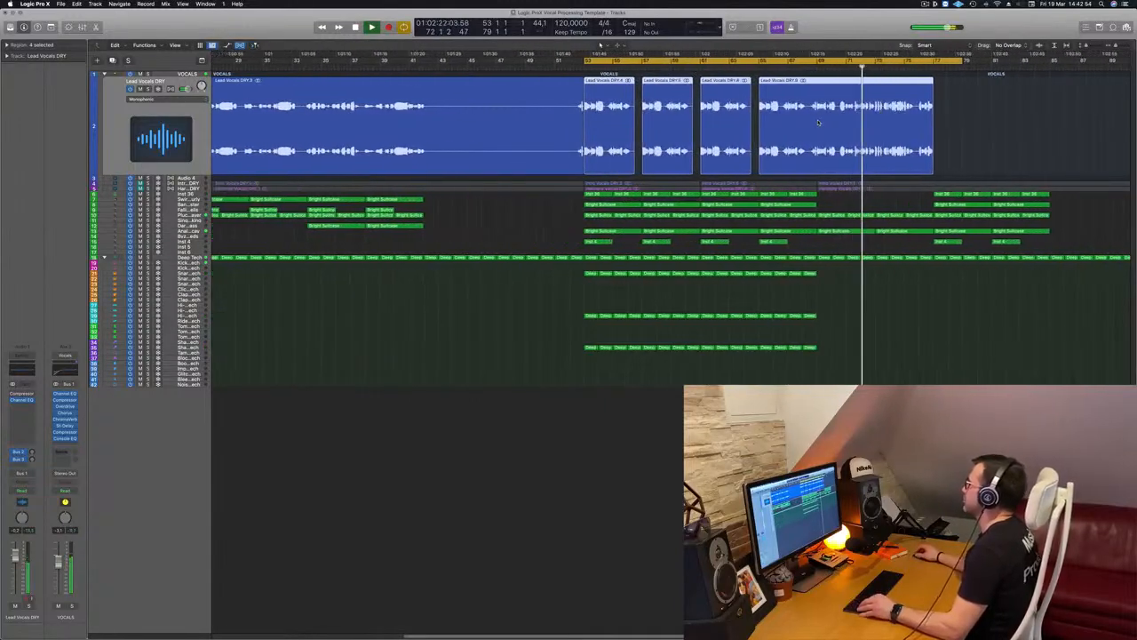
pyautogui.press('super+Left')
pyautogui.press('super+Left')
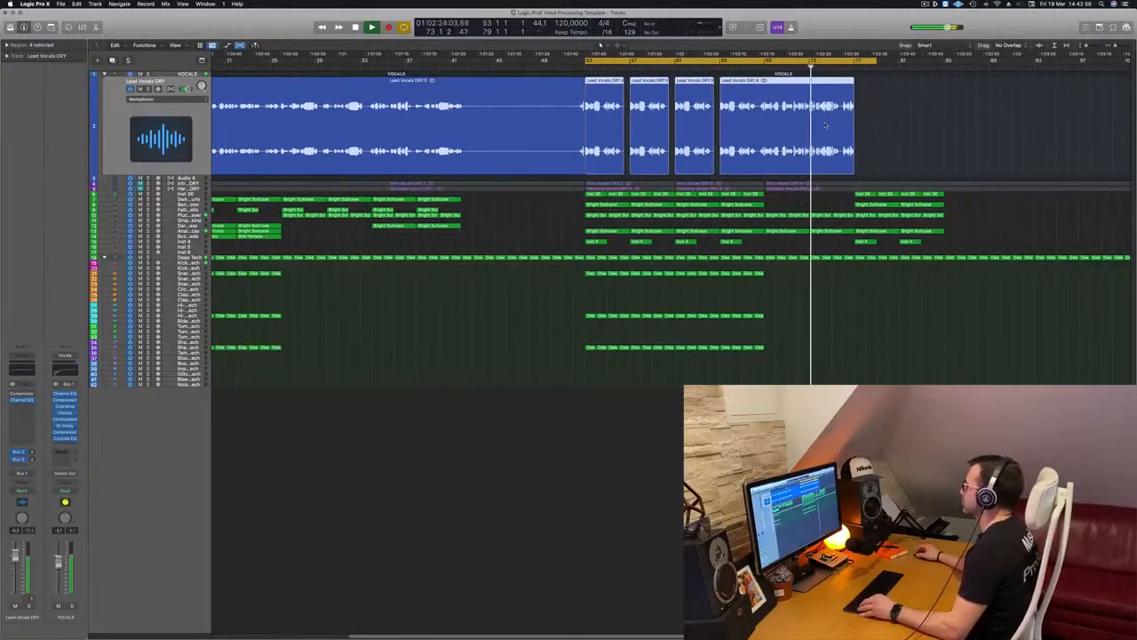
pyautogui.press('super+Left')
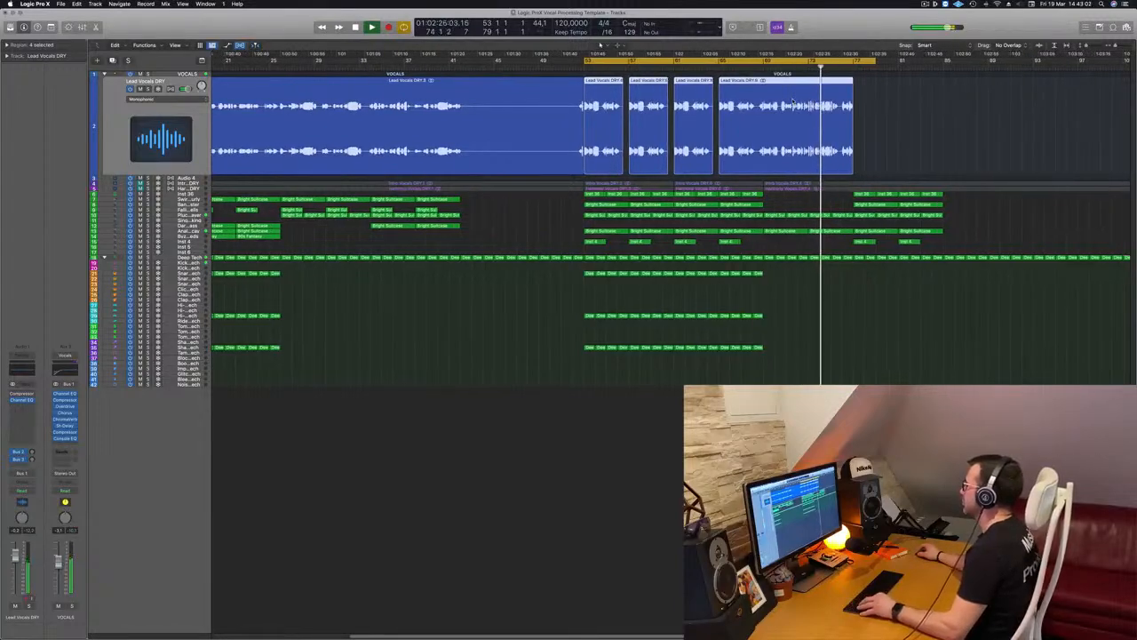
pyautogui.press('super+Right')
pyautogui.click(948, 61)
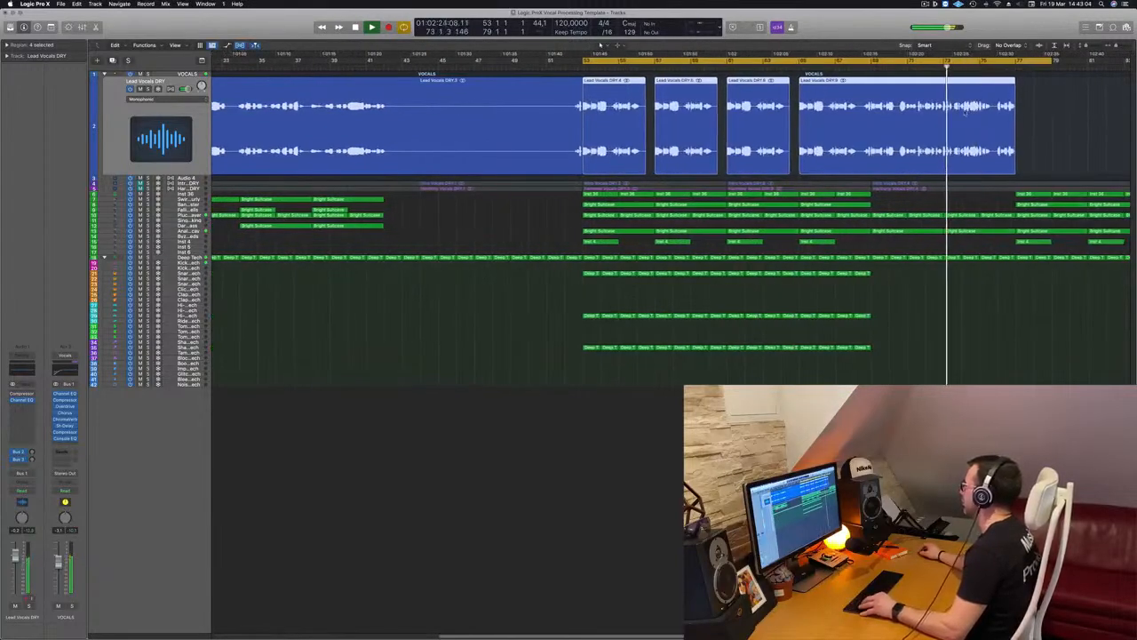
# Split the last Lead Vocals DRY region in the middle of bar 73 and delete the part before the split
pyautogui.keyDown('super'); pyautogui.doubleClick(952, 112); pyautogui.keyUp('super')
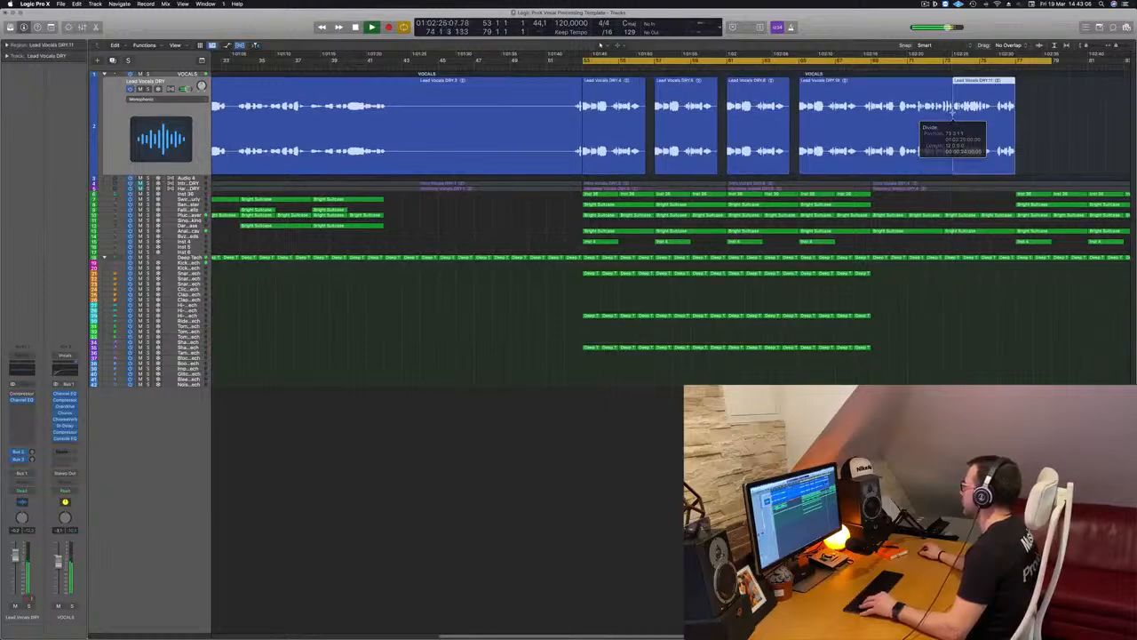
pyautogui.click(877, 87)
pyautogui.press('BackSpace')
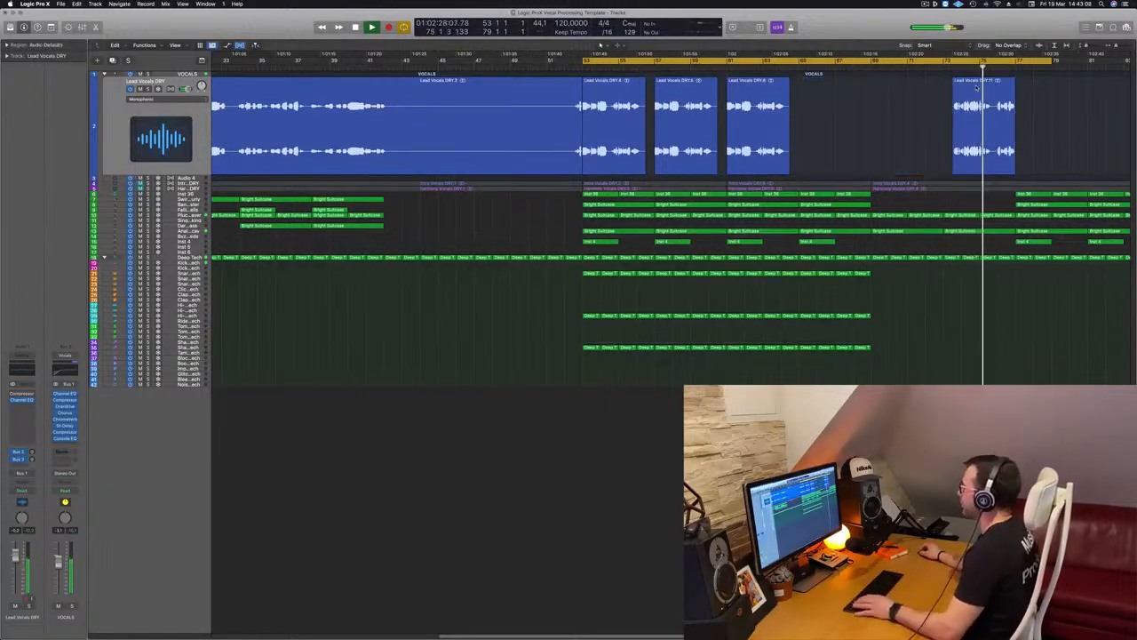
# Move the remaining last Lead Vocals DRY region to bar 65 and play from there
pyautogui.moveTo(978, 105); pyautogui.dragTo(825, 98)
pyautogui.press('space')
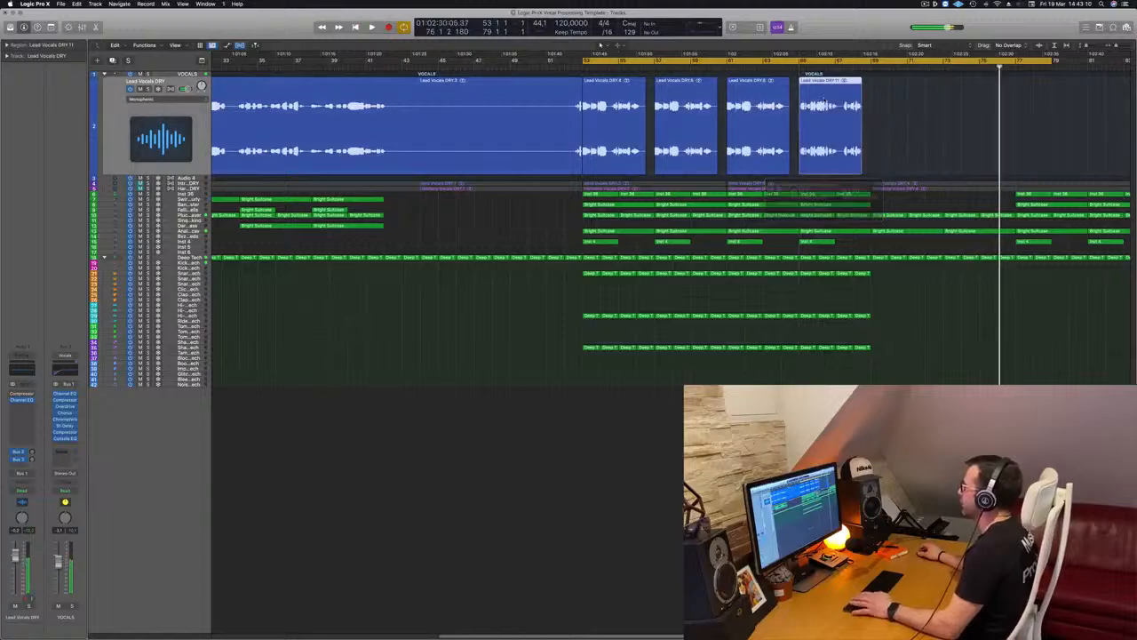
pyautogui.press('space')
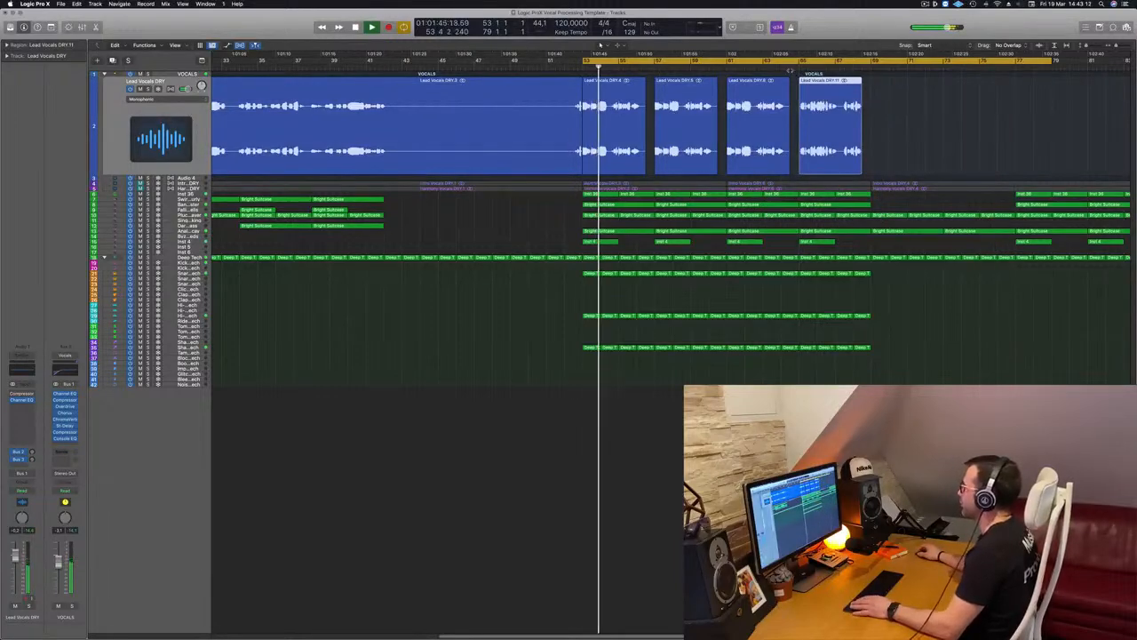
pyautogui.click(800, 67)
pyautogui.scroll(-2, 914, 138)
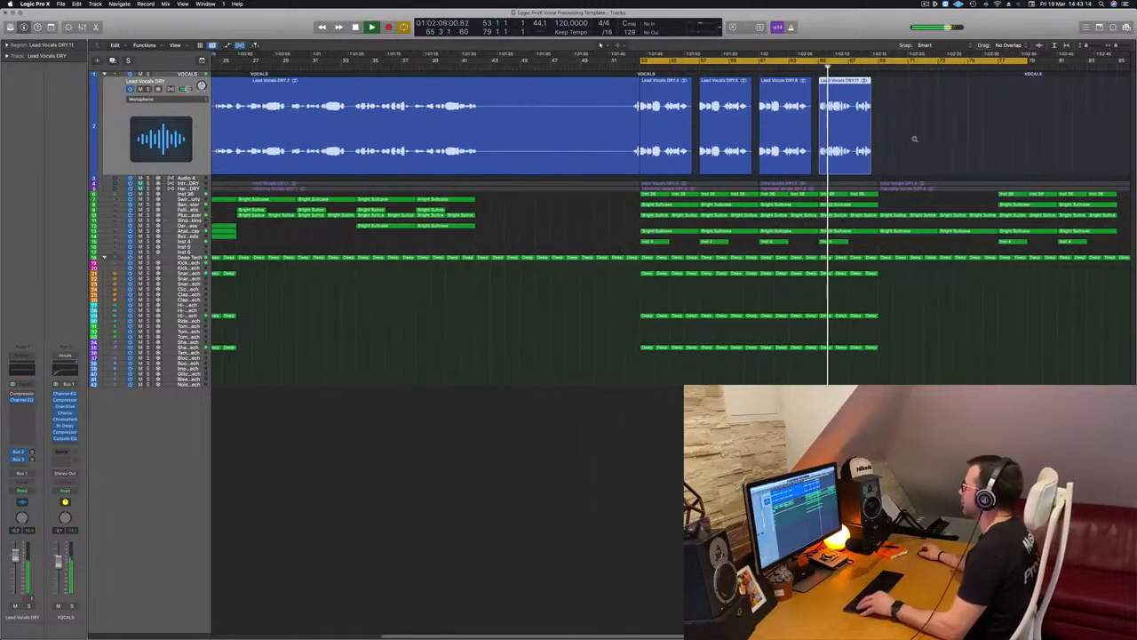
# Extend the end of the last Lead Vocals DRY region to about bar 94
pyautogui.scroll(6, 914, 139)
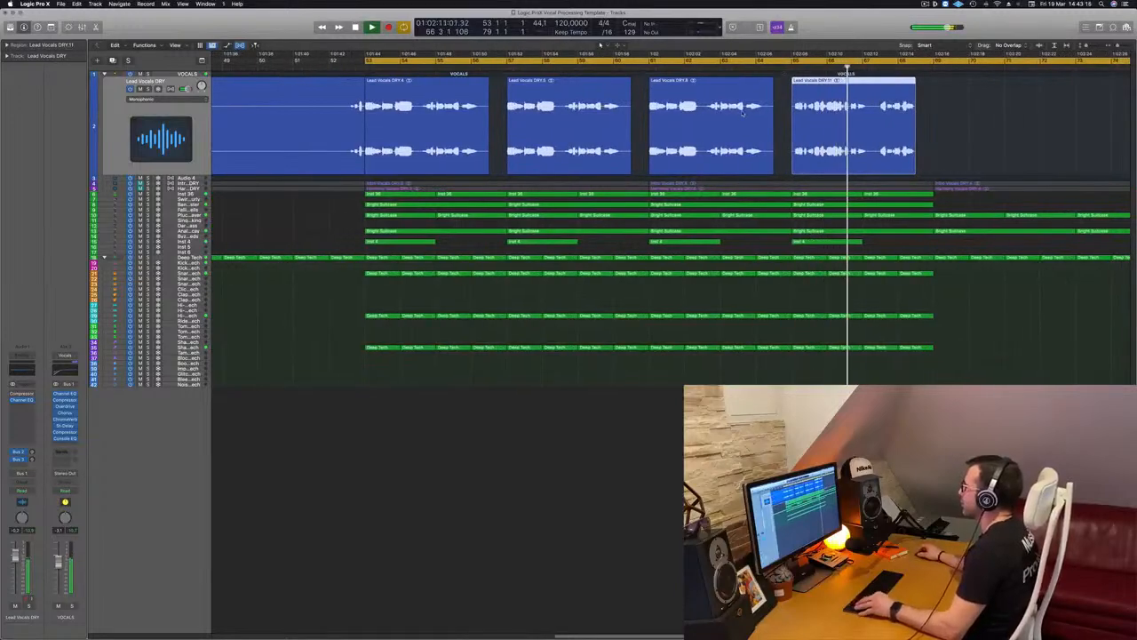
pyautogui.scroll(-5, 773, 88)
pyautogui.scroll(6, 754, 111)
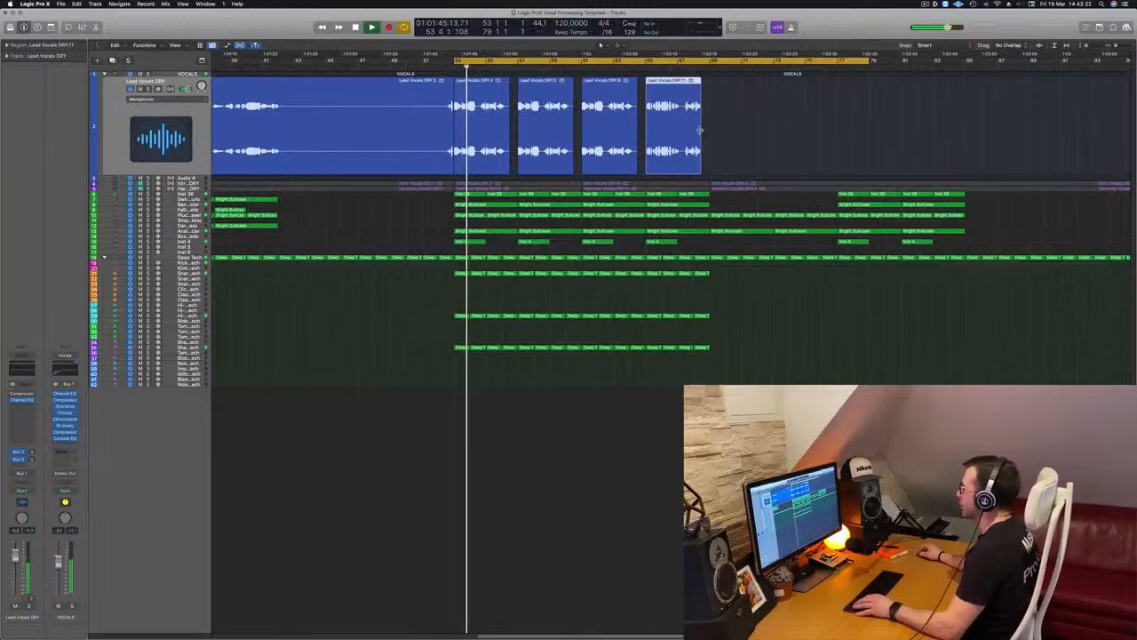
pyautogui.moveTo(701, 131); pyautogui.dragTo(1110, 131)
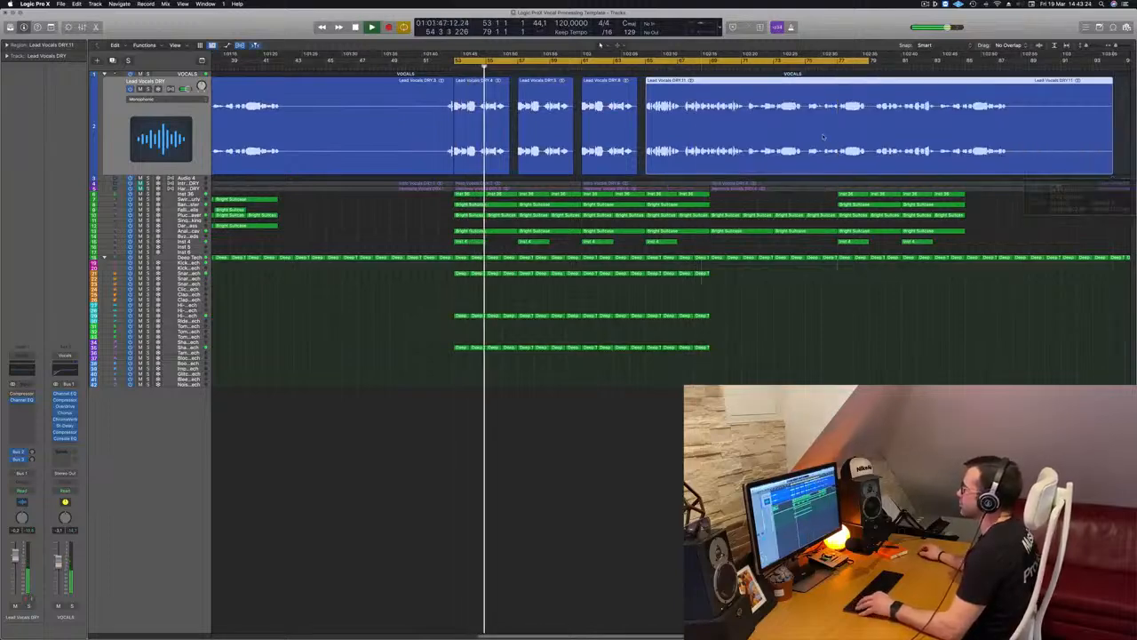
# Audition from bar 65 and split the last Lead Vocals DRY region around the middle of bar 67
pyautogui.scroll(-3, 727, 96)
pyautogui.scroll(-1, 727, 97)
pyautogui.click(671, 67)
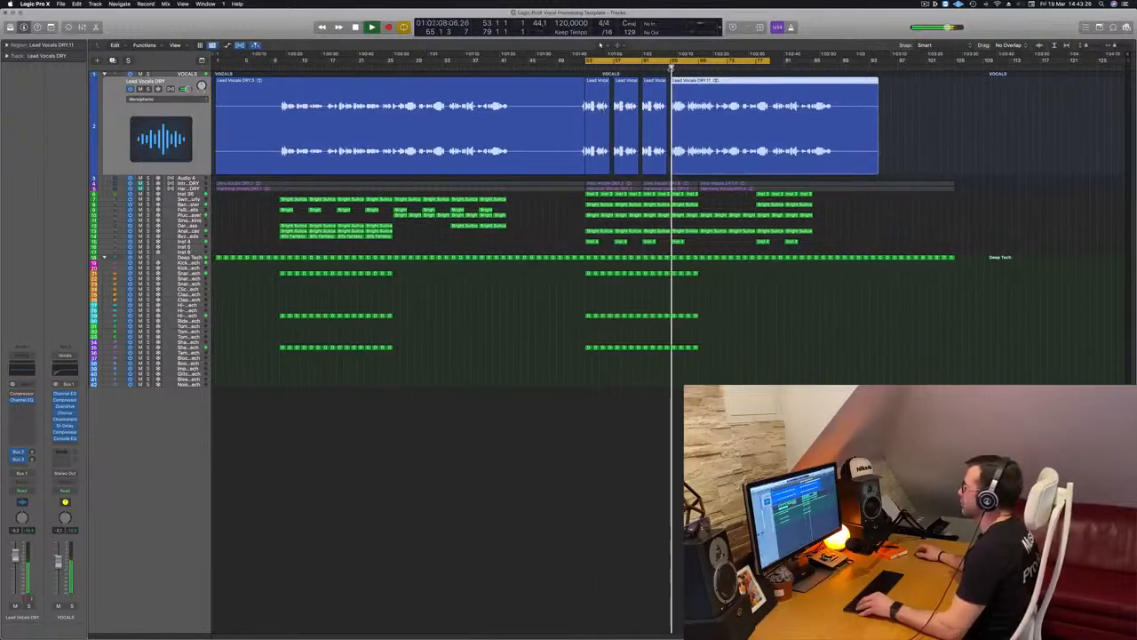
pyautogui.scroll(3, 725, 122)
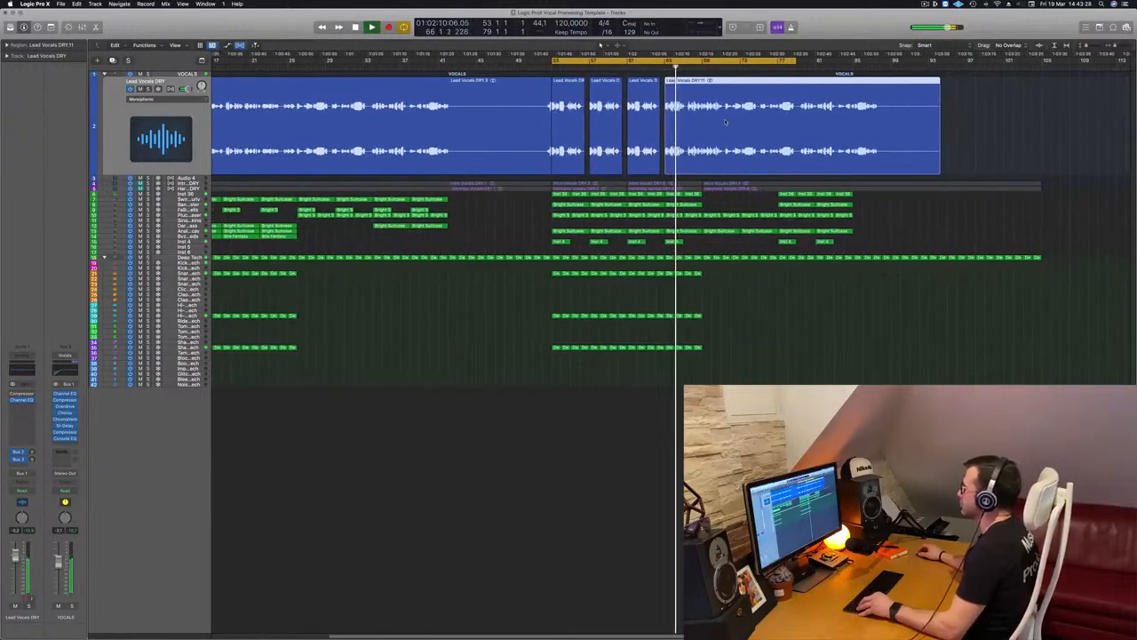
pyautogui.scroll(3, 725, 122)
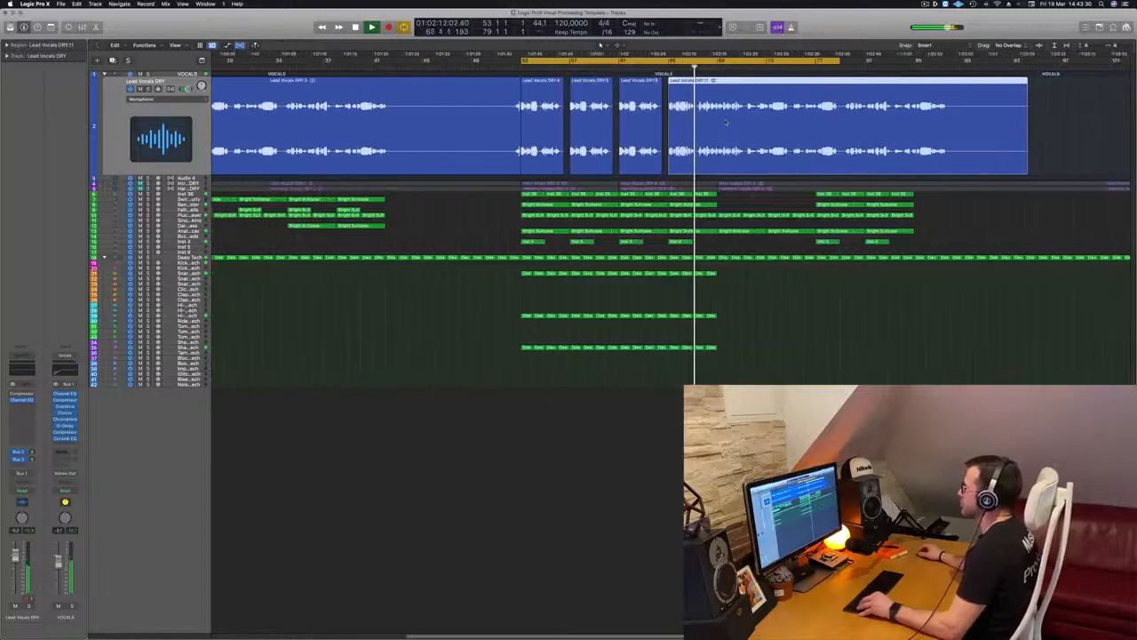
pyautogui.scroll(3, 739, 123)
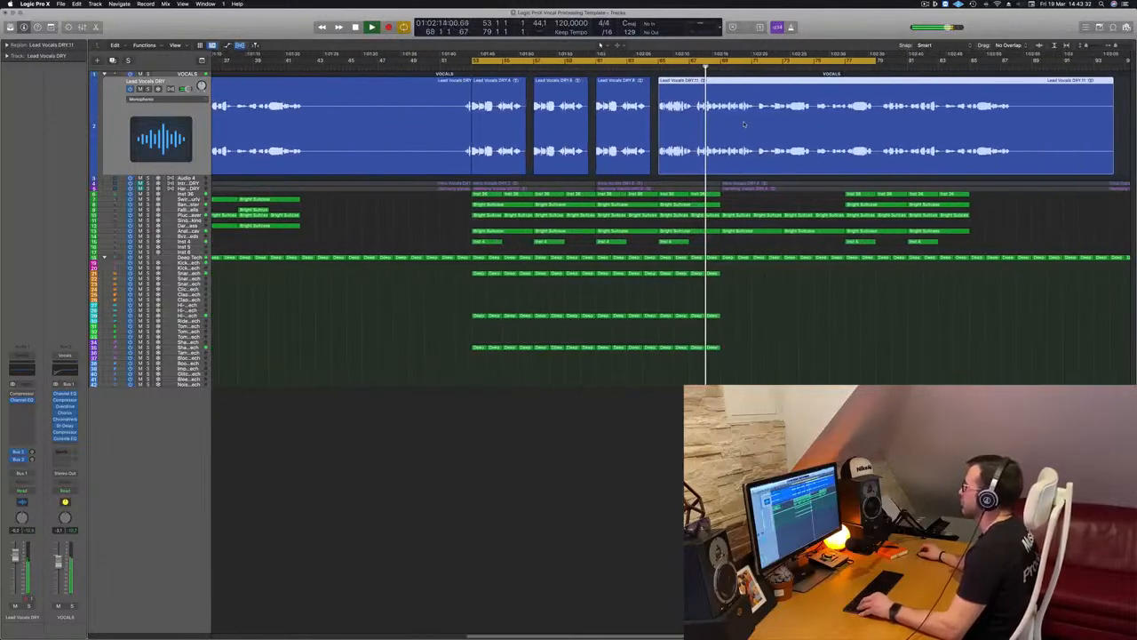
pyautogui.scroll(-2, 745, 124)
pyautogui.scroll(4, 729, 115)
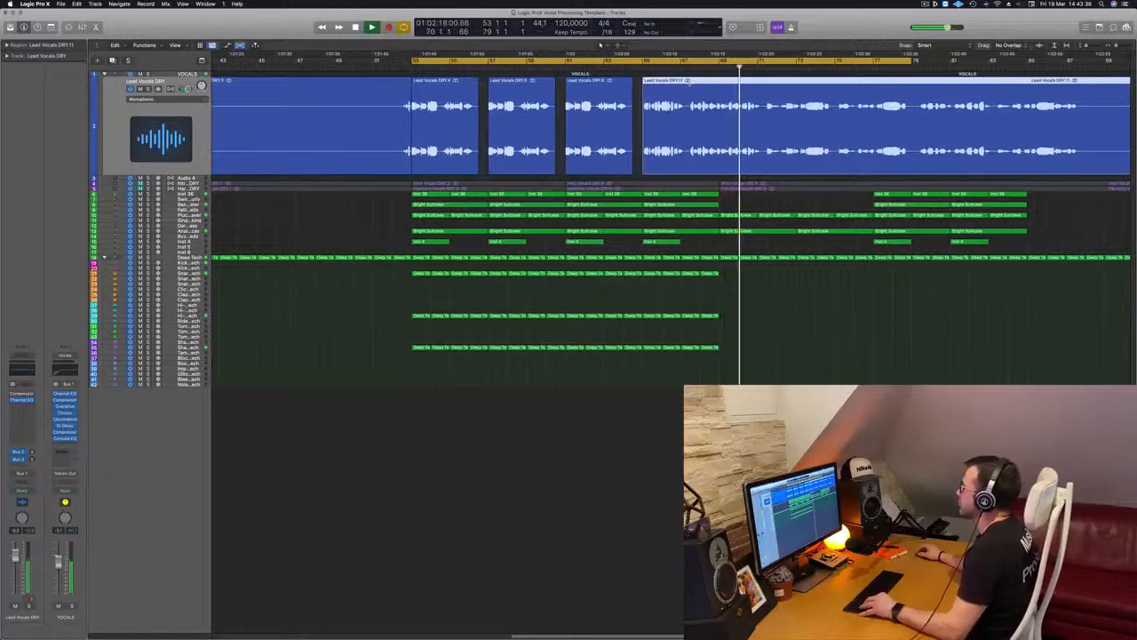
pyautogui.keyDown('super'); pyautogui.doubleClick(690, 83); pyautogui.keyUp('super')
pyautogui.click(642, 68)
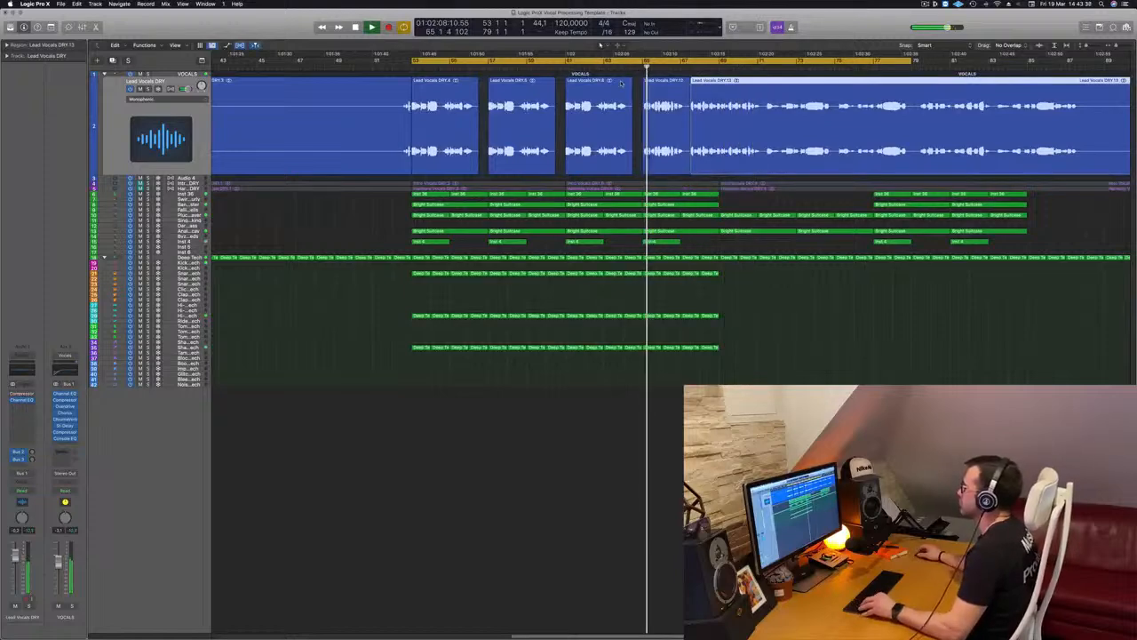
# Move the part of the Lead Vocals DRY region after the split to about the middle of bar 78 and play the section
pyautogui.scroll(-2, 640, 89)
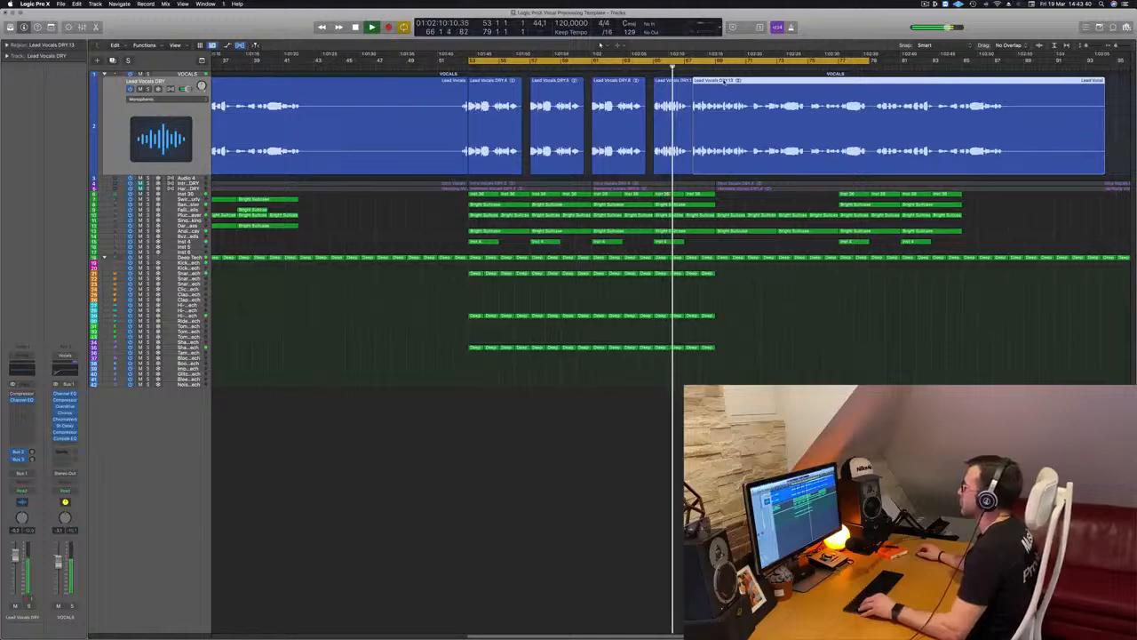
pyautogui.moveTo(724, 81); pyautogui.dragTo(894, 81)
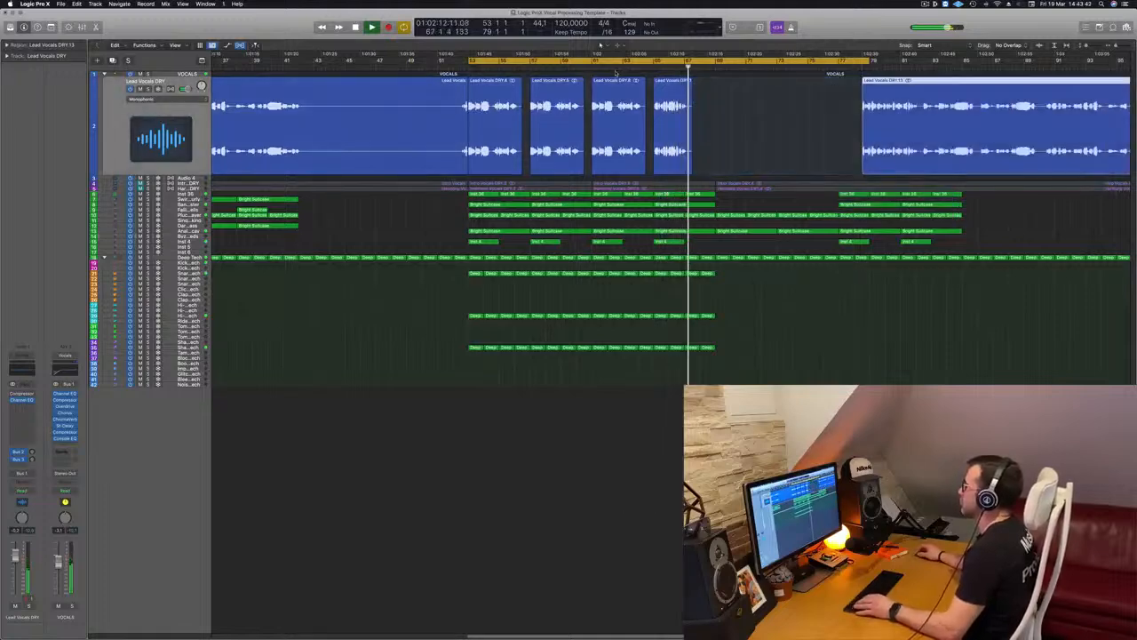
pyautogui.press('space')
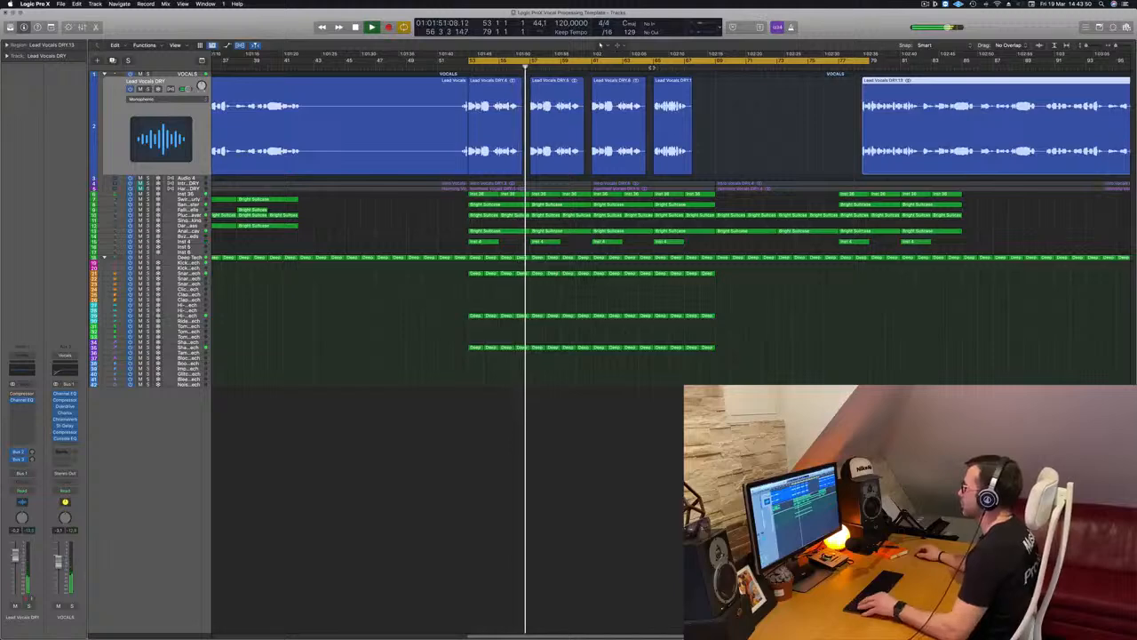
# Audition the short Lead Vocals DRY region at bar 65 and trim its start slightly
pyautogui.click(658, 69)
pyautogui.moveTo(652, 74); pyautogui.dragTo(689, 112)
pyautogui.scroll(5, 690, 112)
pyautogui.hscroll(-5, 648, 97)
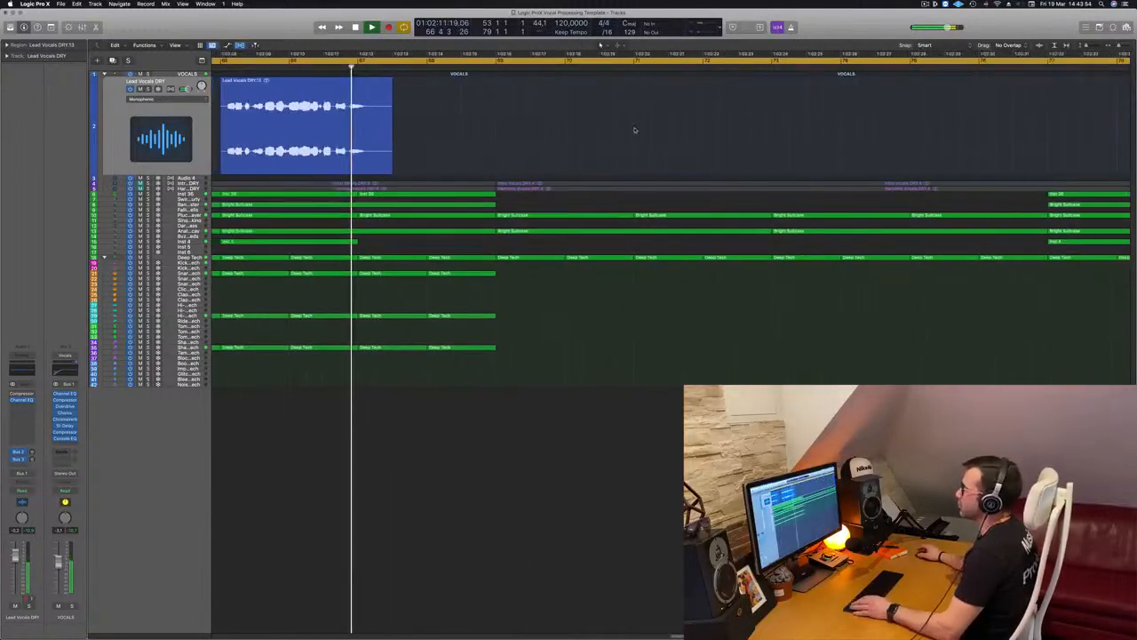
pyautogui.scroll(-4, 462, 98)
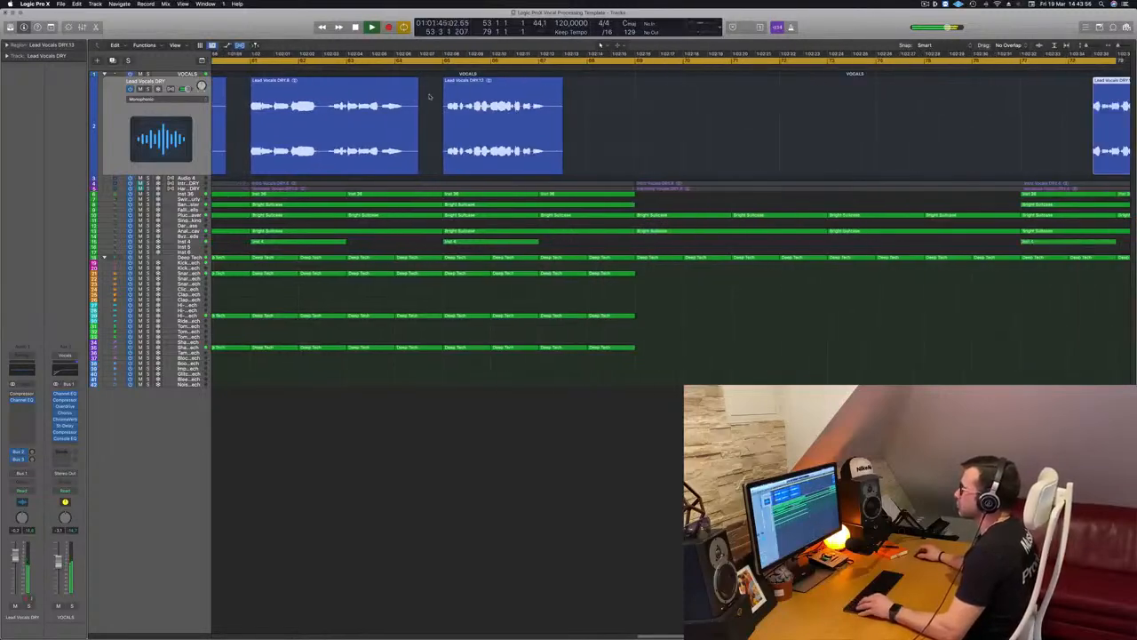
pyautogui.click(442, 69)
pyautogui.scroll(5, 431, 84)
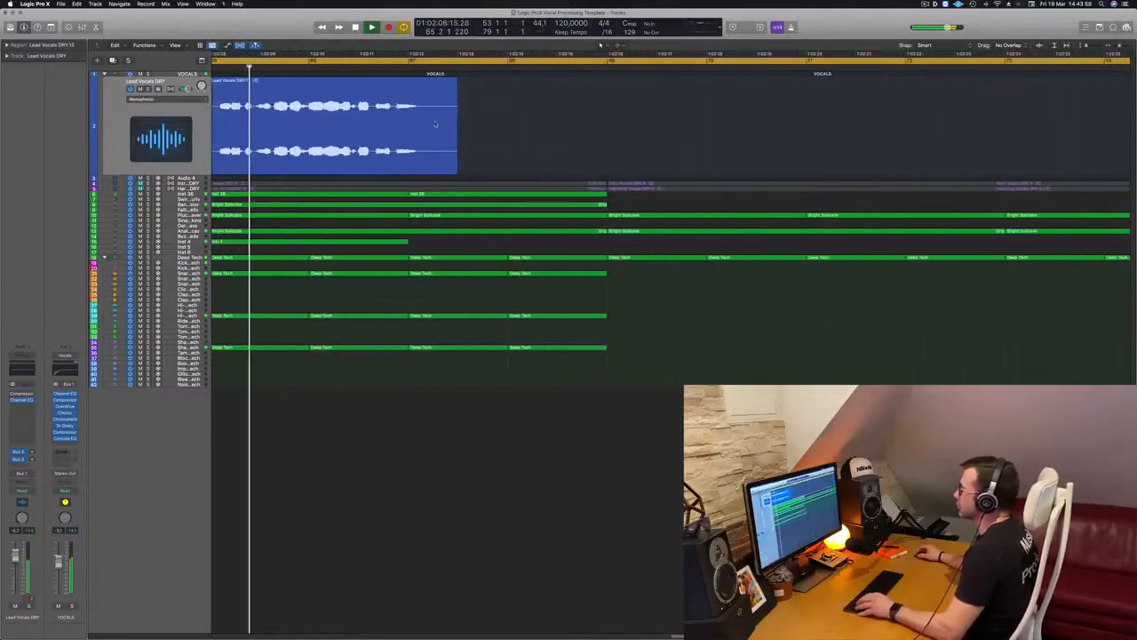
pyautogui.hscroll(-3, 434, 128)
pyautogui.press('space')
pyautogui.click(424, 156)
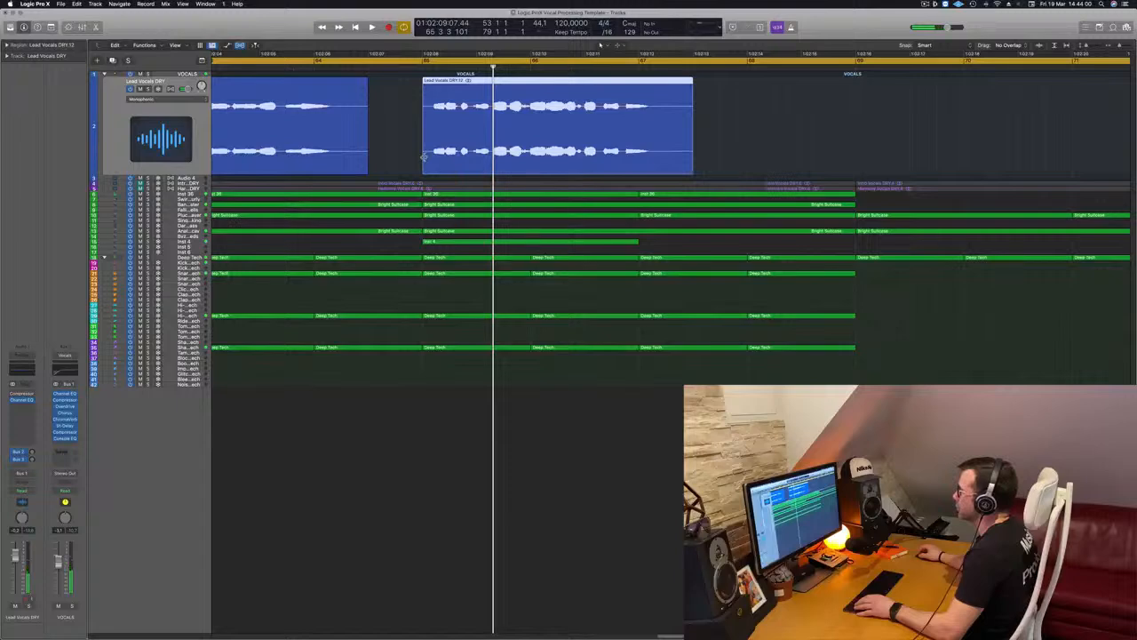
pyautogui.moveTo(425, 156); pyautogui.dragTo(484, 158)
pyautogui.press('space')
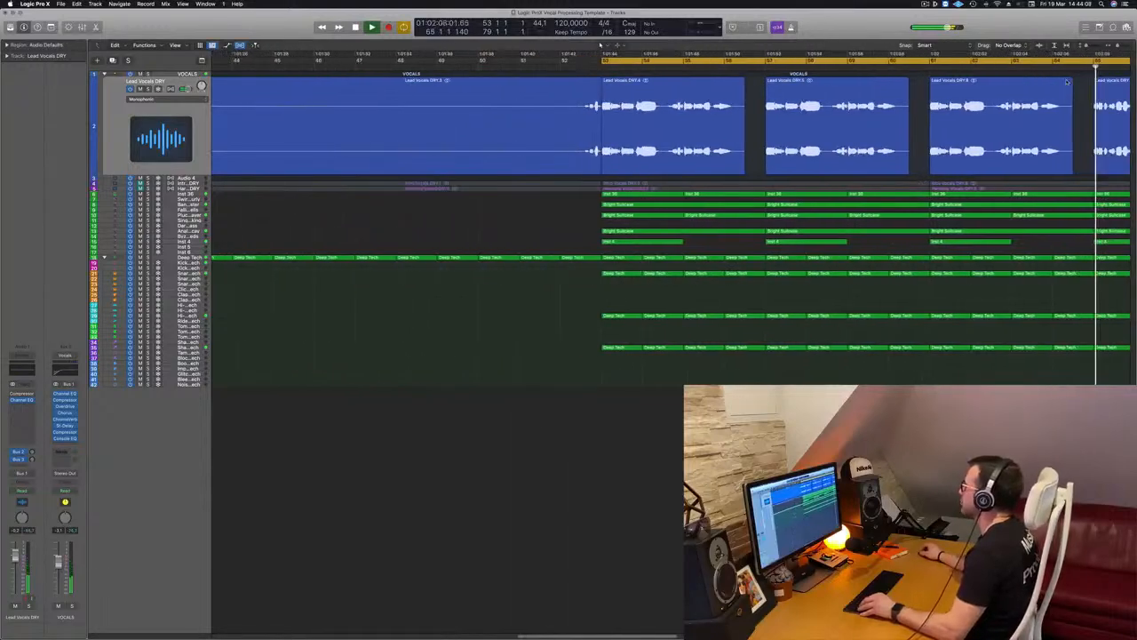
# Undo the last shift of the short Lead Vocals DRY region near bar 65 and play the section
pyautogui.scroll(5, 905, 85)
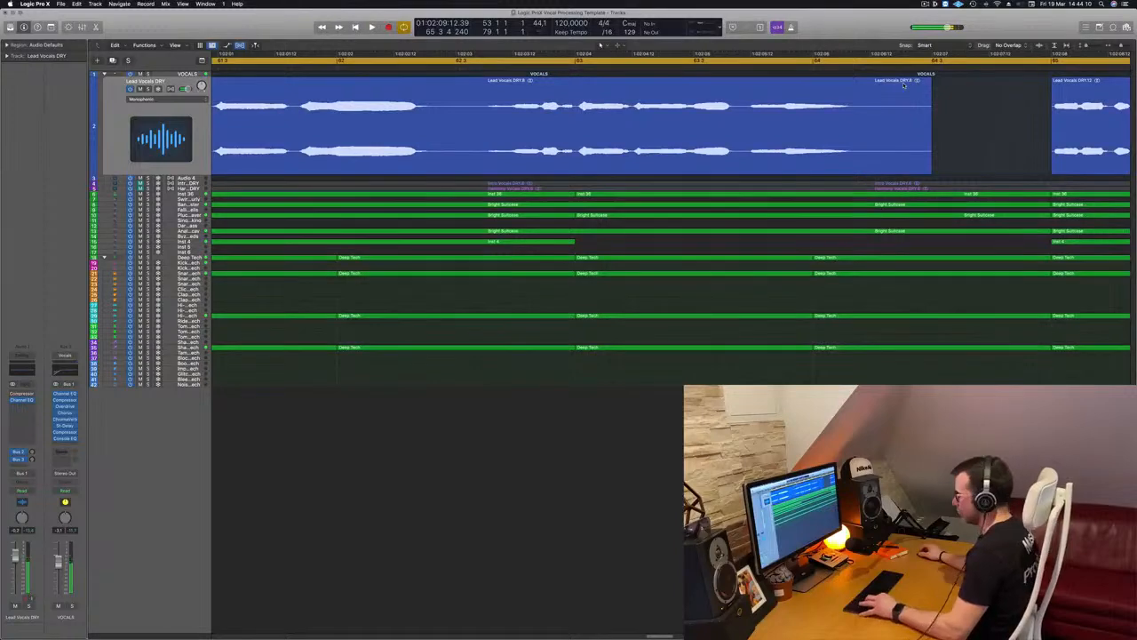
pyautogui.press('super+z')
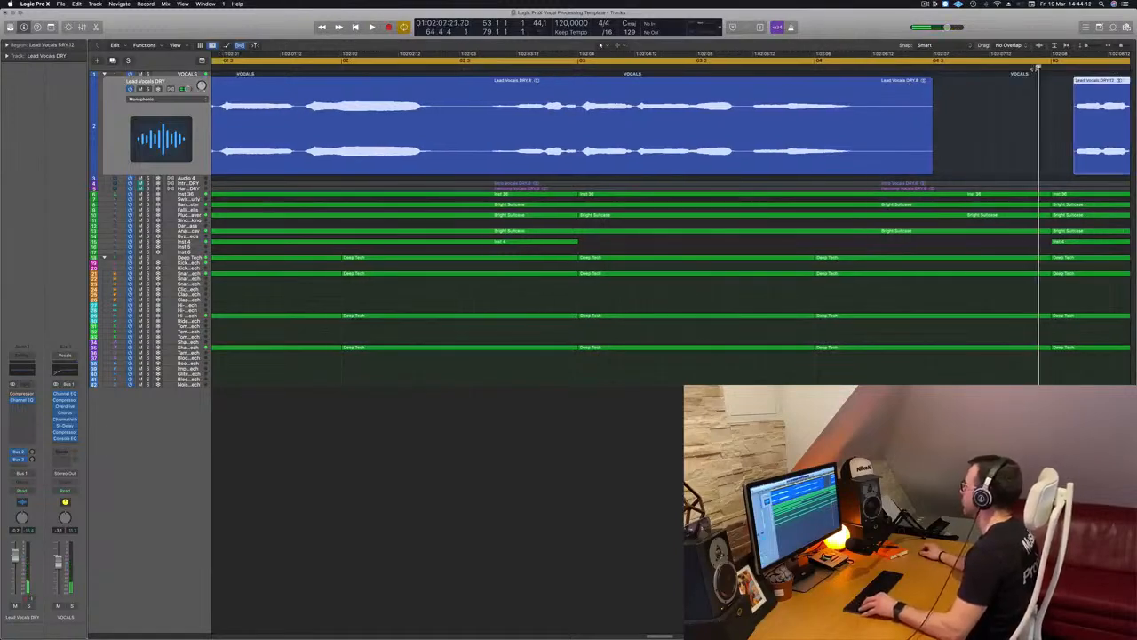
pyautogui.press('space')
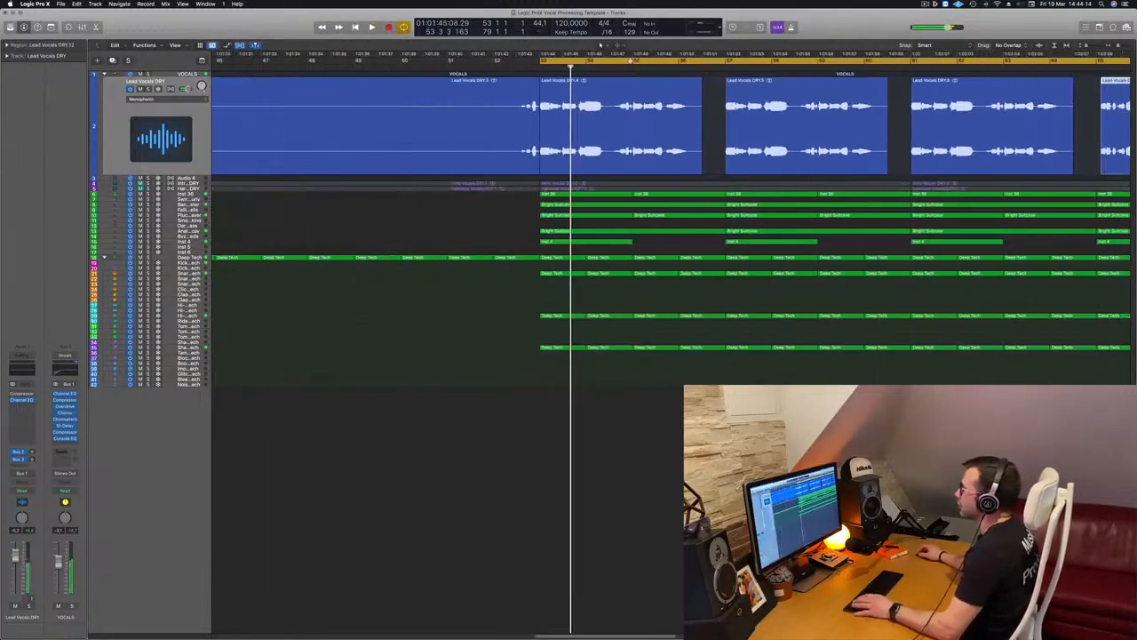
# Set the cycle range's start to bar 65, keeping its end at bar 79, and play from there
pyautogui.moveTo(539, 61); pyautogui.dragTo(1071, 61)
pyautogui.press('super+Left')
pyautogui.press('super+Left')
pyautogui.press('super+Left')
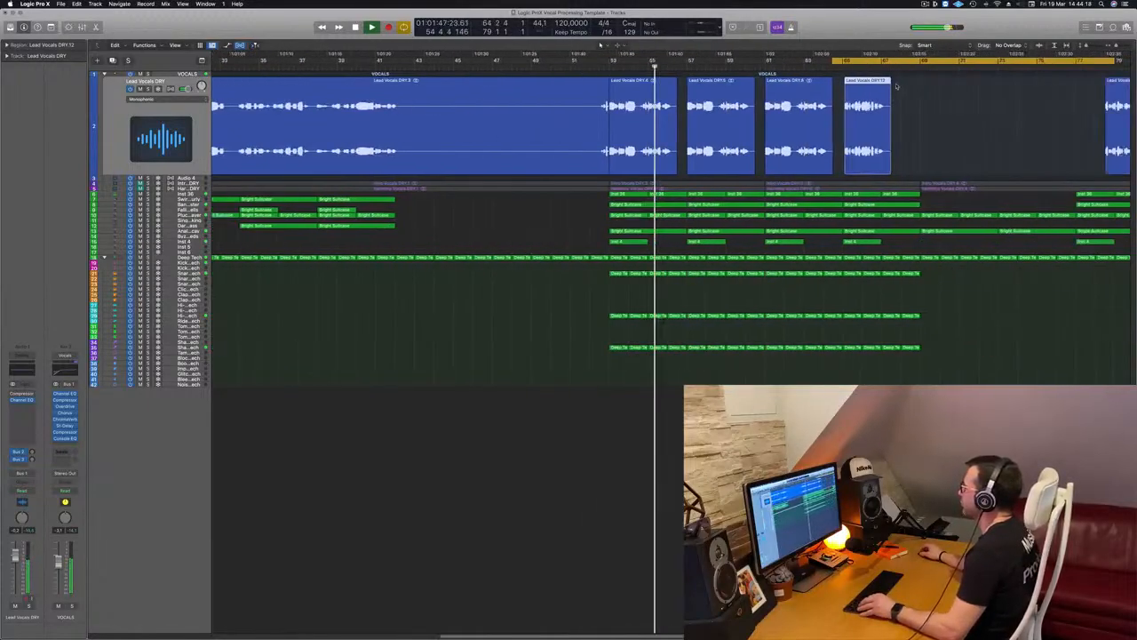
pyautogui.moveTo(729, 62); pyautogui.dragTo(743, 61)
pyautogui.scroll(-3, 738, 98)
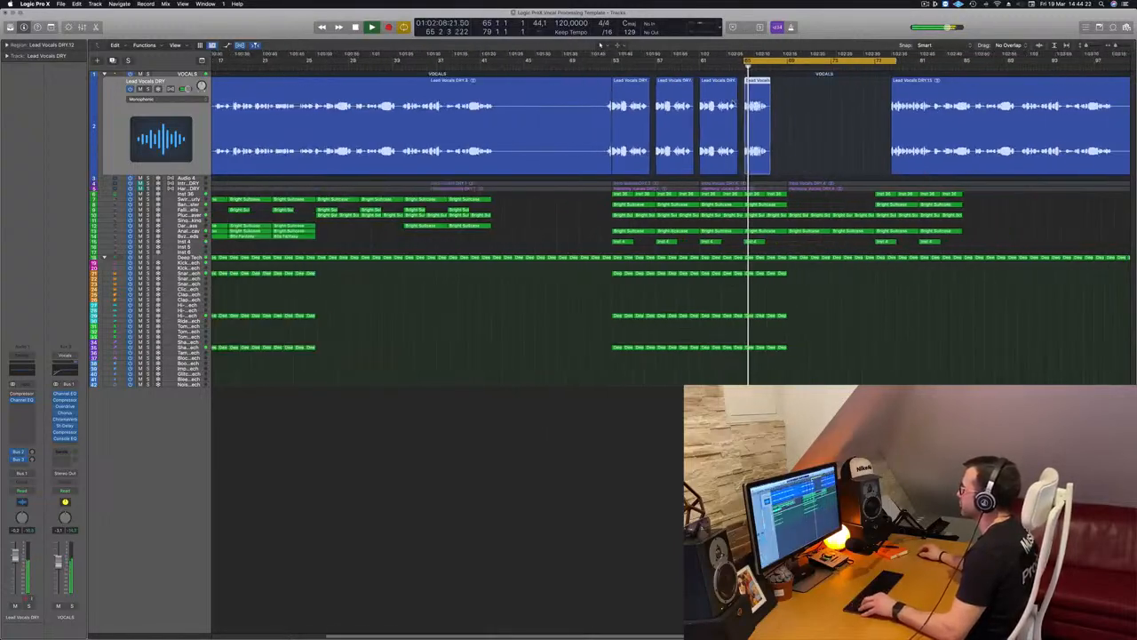
# Delete the Inst 4 region at bar 65 and the two regions between bars 65 and 69 on the first instrument track
pyautogui.scroll(5, 745, 105)
pyautogui.hscroll(3, 747, 107)
pyautogui.scroll(-2, 658, 108)
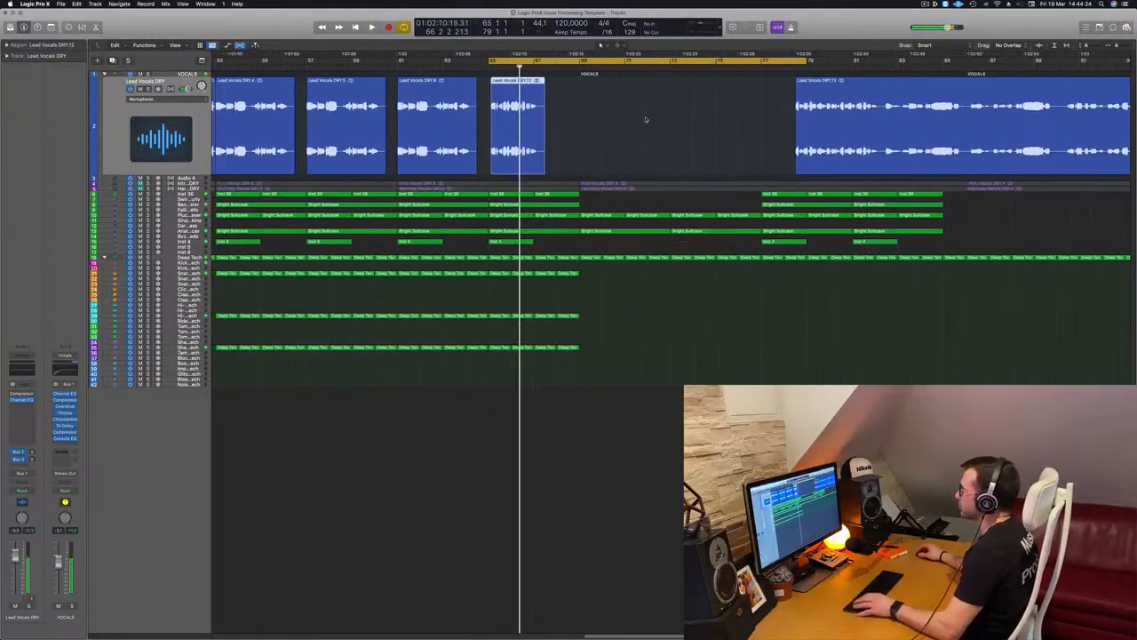
pyautogui.click(527, 243)
pyautogui.press('Delete')
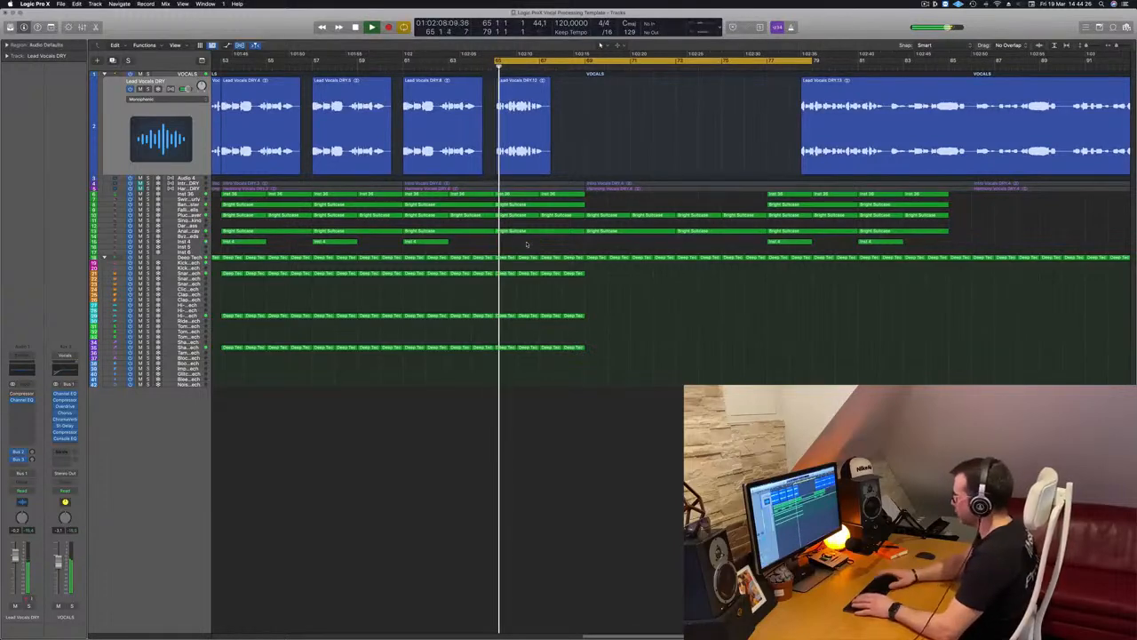
pyautogui.click(585, 194)
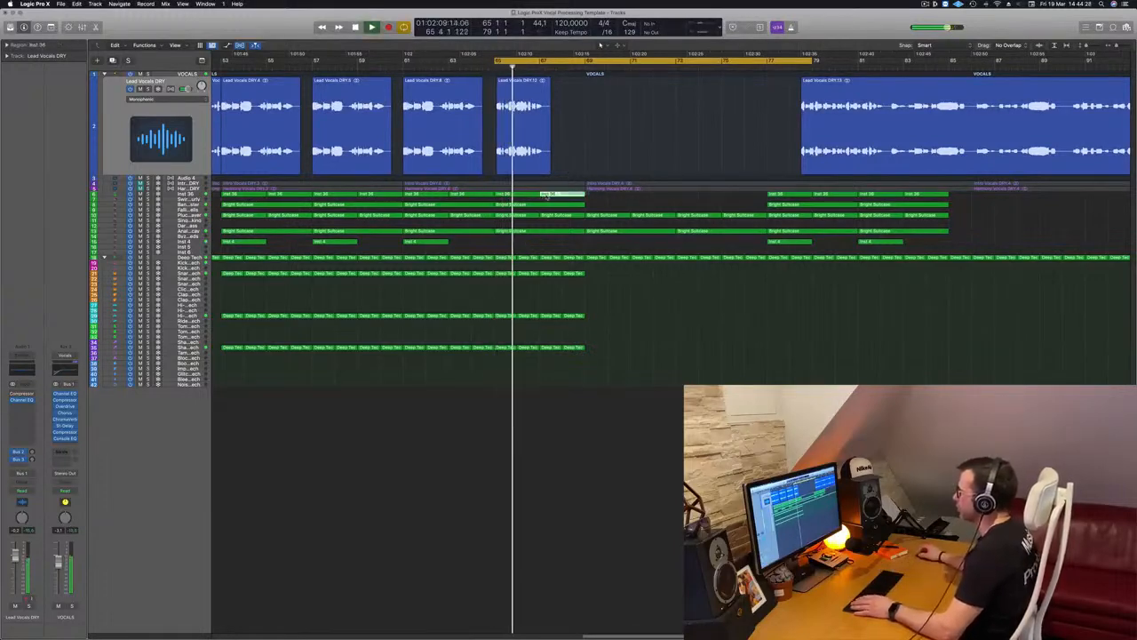
pyautogui.press('Delete')
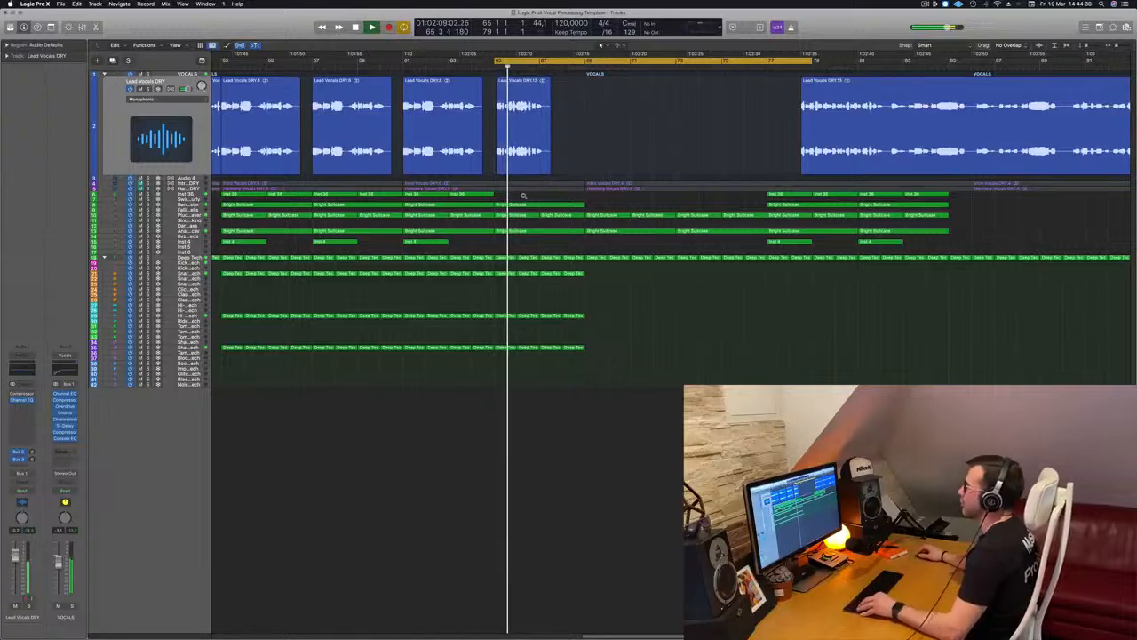
# Duplicate the Lead Vocals DRY track with its settings and move the short vocal region at bar 65 onto the new track
pyautogui.scroll(-4, 523, 194)
pyautogui.scroll(3, 544, 123)
pyautogui.scroll(-5, 544, 125)
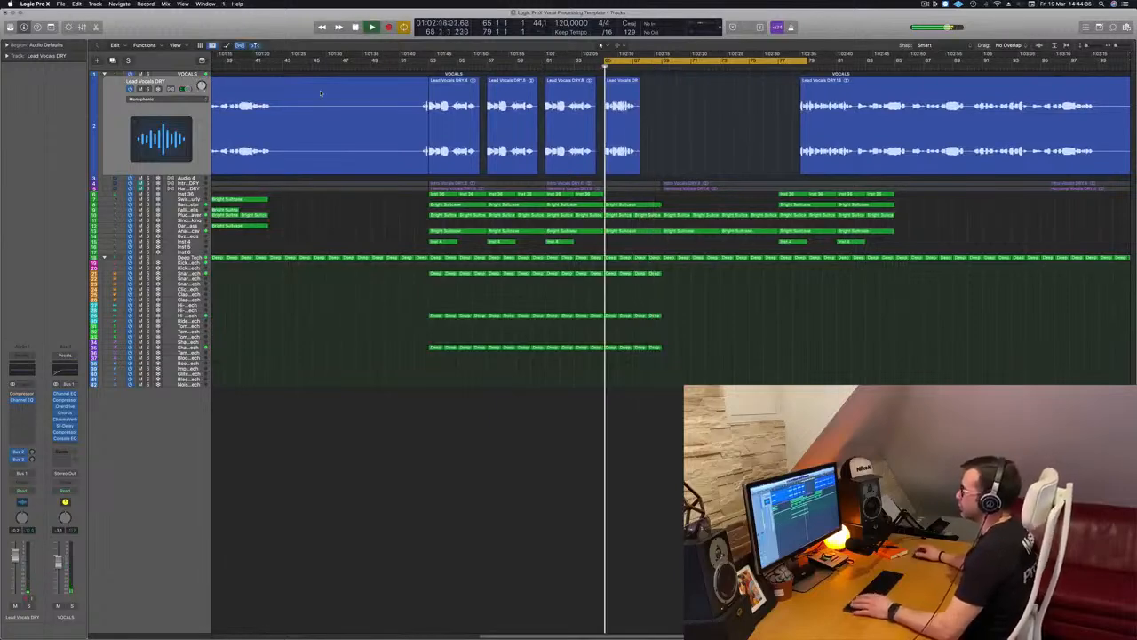
pyautogui.click(125, 120)
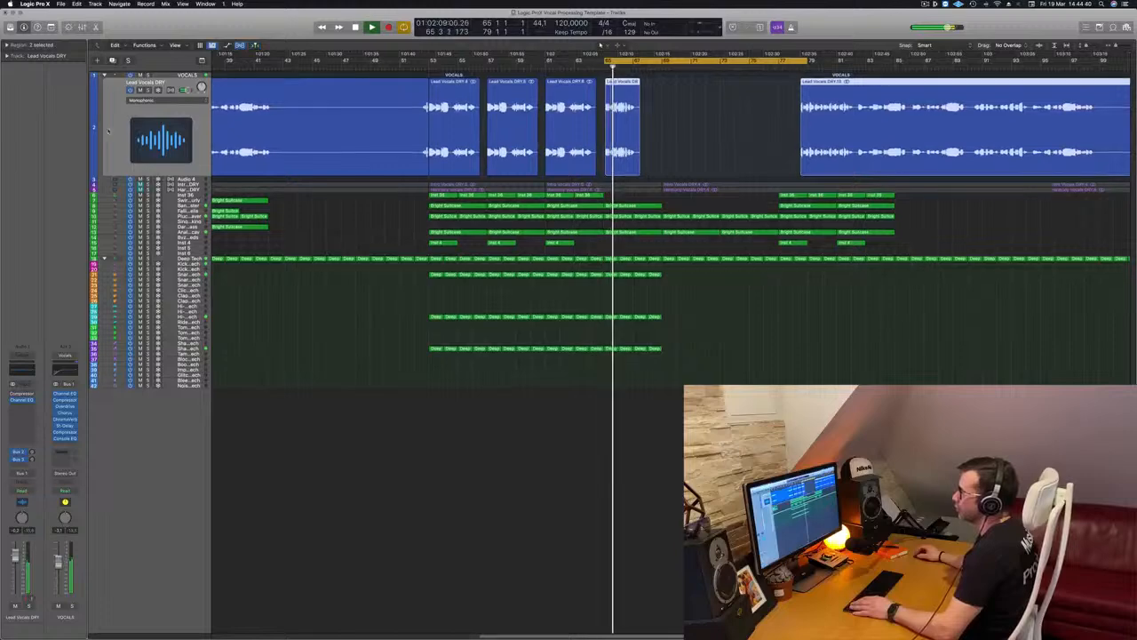
pyautogui.click(112, 61)
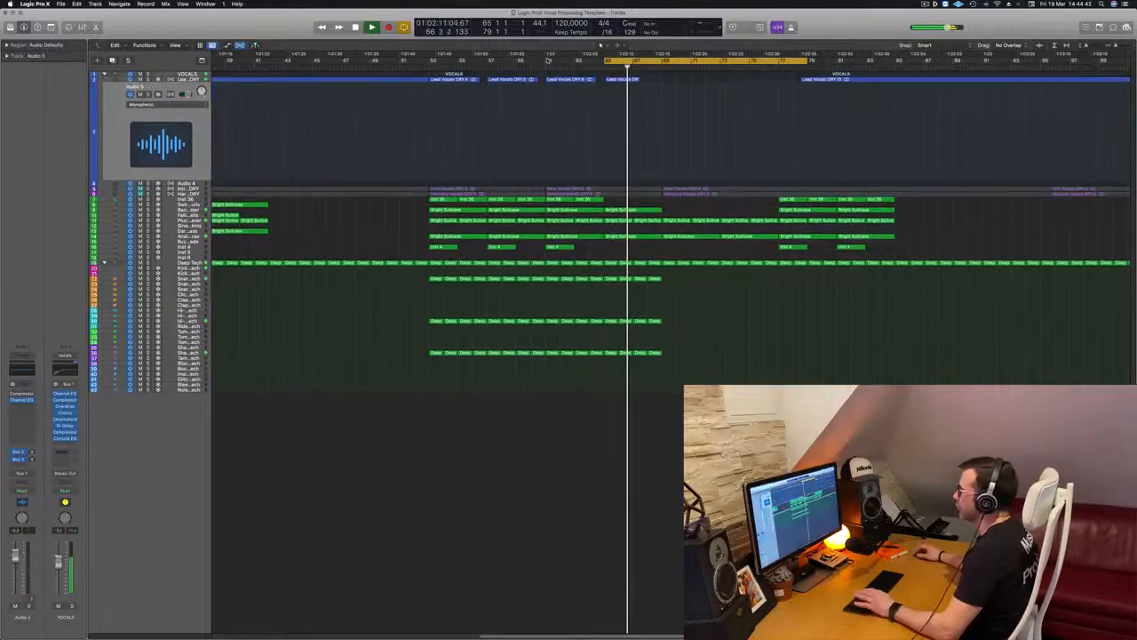
pyautogui.moveTo(627, 84); pyautogui.dragTo(628, 133)
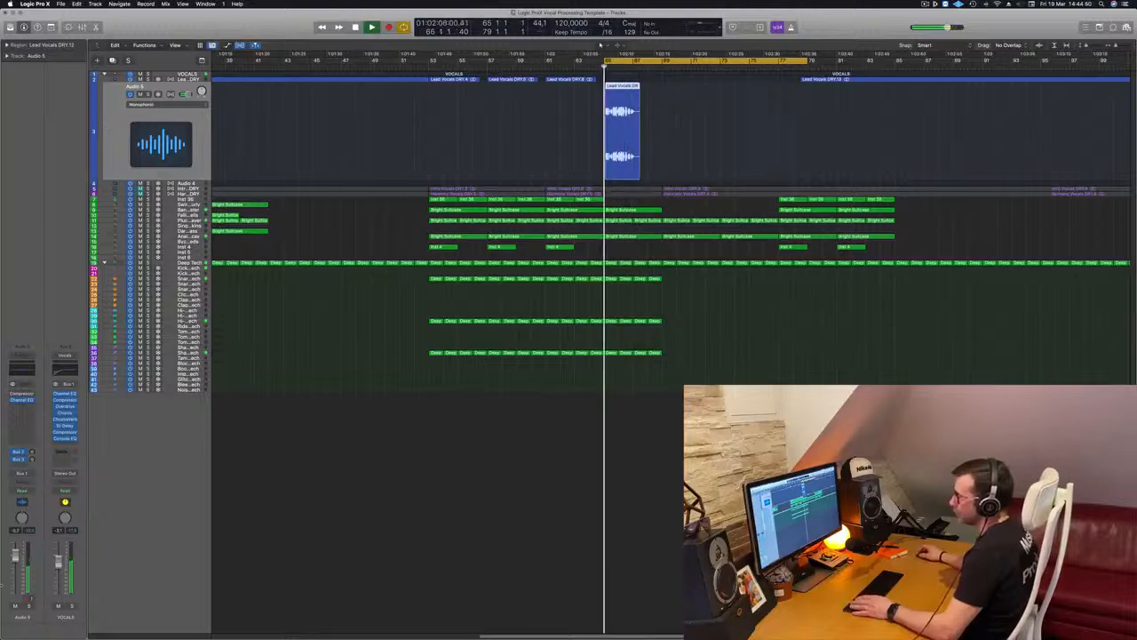
# Adjust the reverb send on the new vocal track and insert a Stereo Delay after its Channel EQ
pyautogui.click(32, 455)
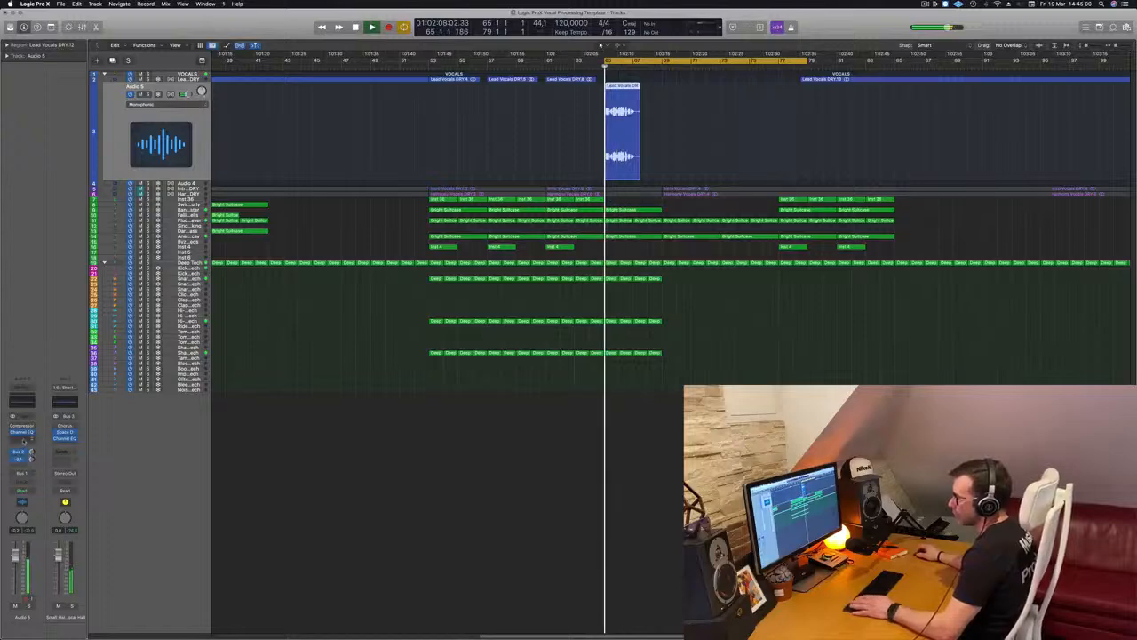
pyautogui.click(23, 439)
pyautogui.moveTo(49, 555)
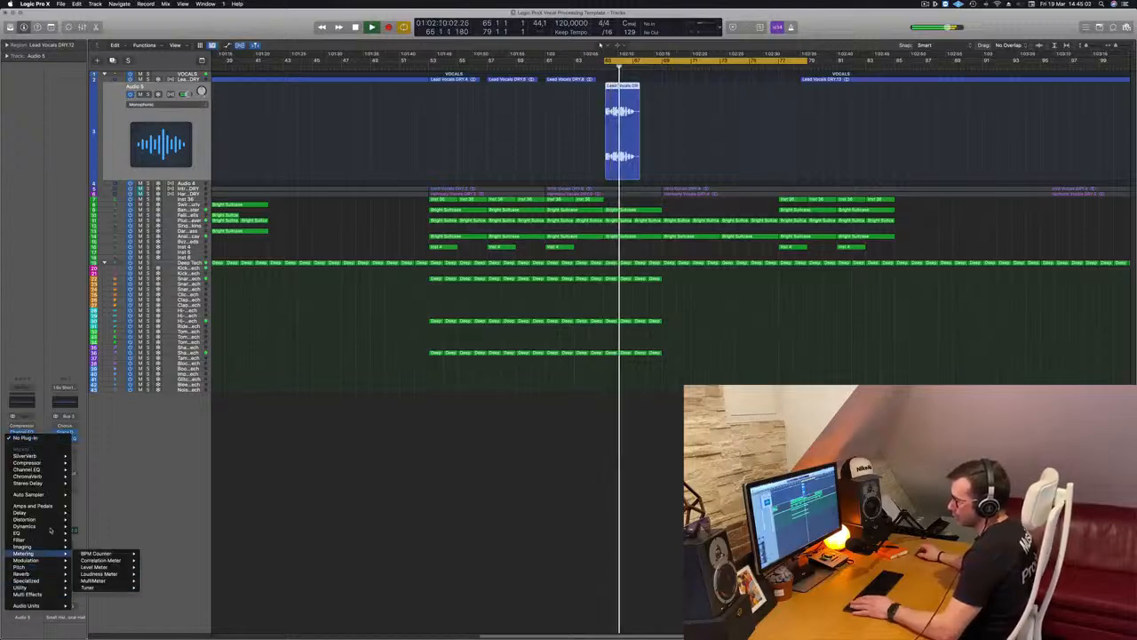
pyautogui.moveTo(55, 515)
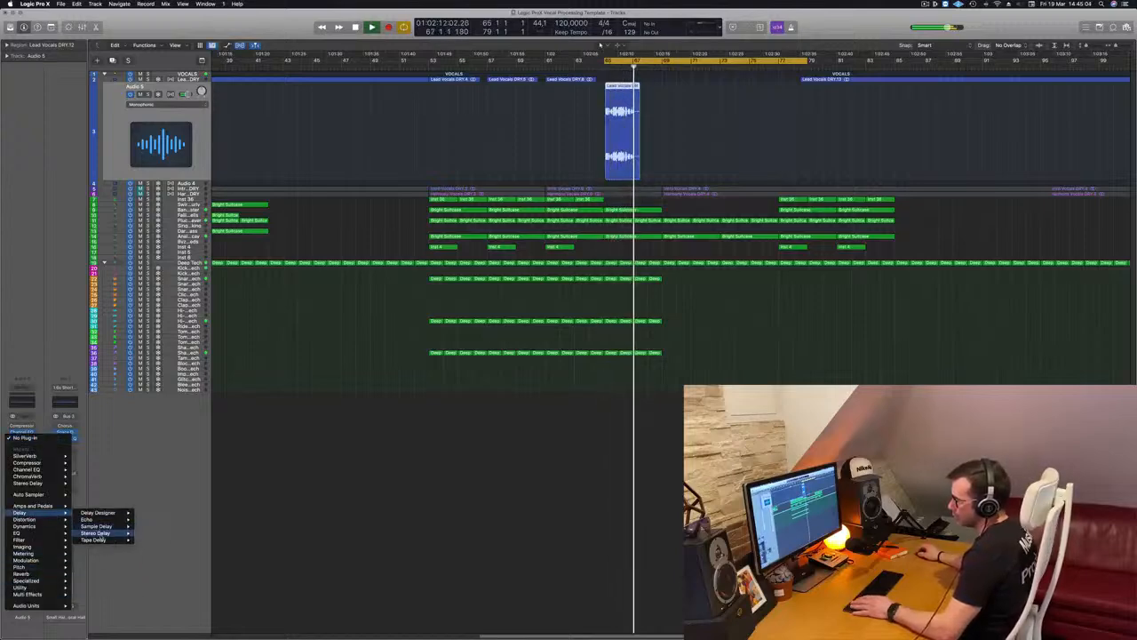
pyautogui.click(147, 533)
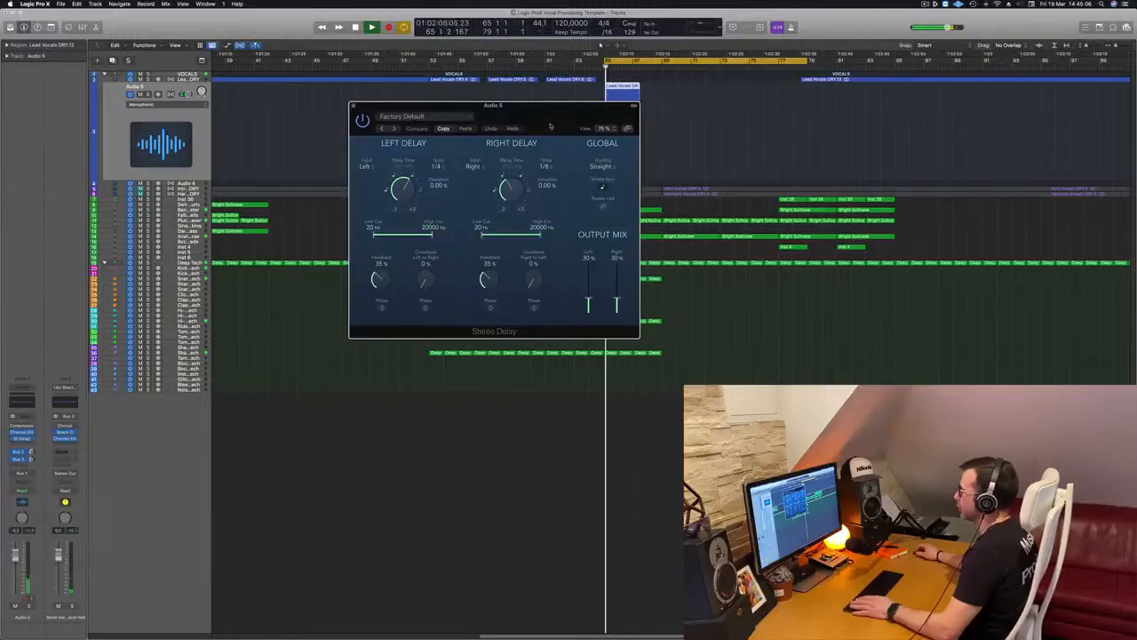
# Set the Stereo Delay's output mix to 6% left and 15% right, adjust the new track's volume and close the plug-in
pyautogui.moveTo(550, 126); pyautogui.dragTo(679, 168)
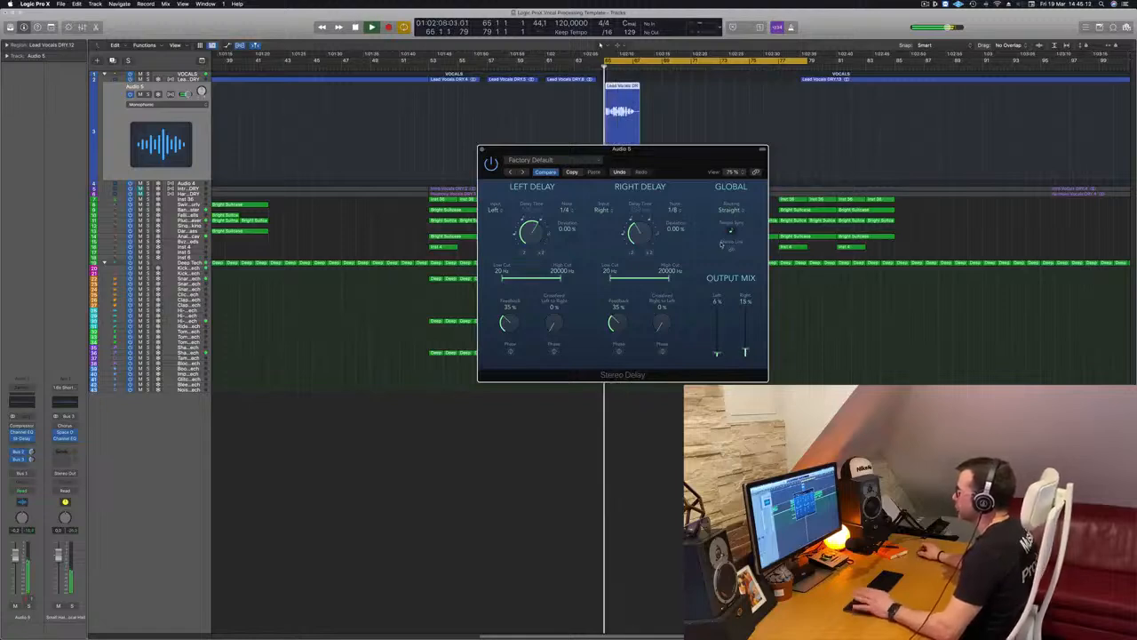
pyautogui.moveTo(691, 146); pyautogui.dragTo(753, 142)
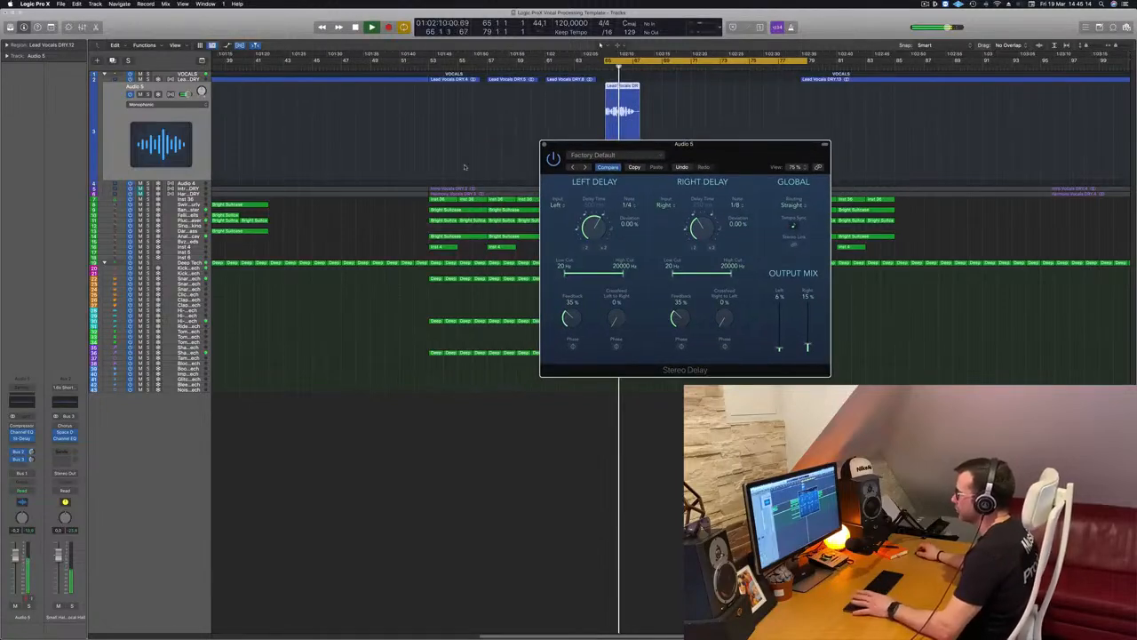
pyautogui.click(15, 560)
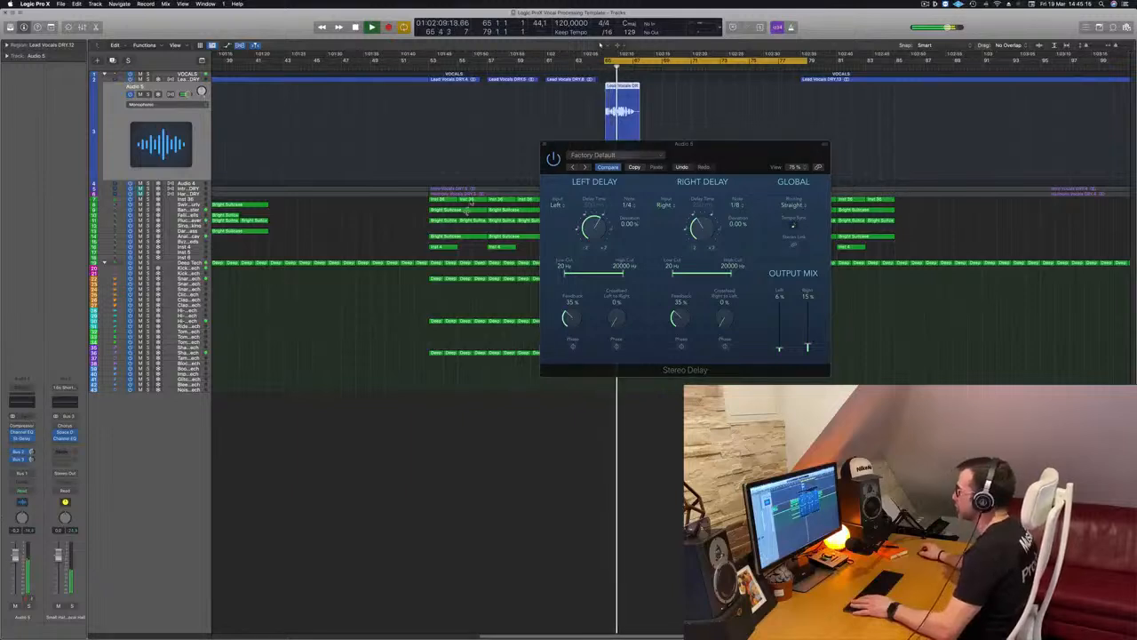
pyautogui.click(543, 145)
pyautogui.hscroll(-5, 536, 147)
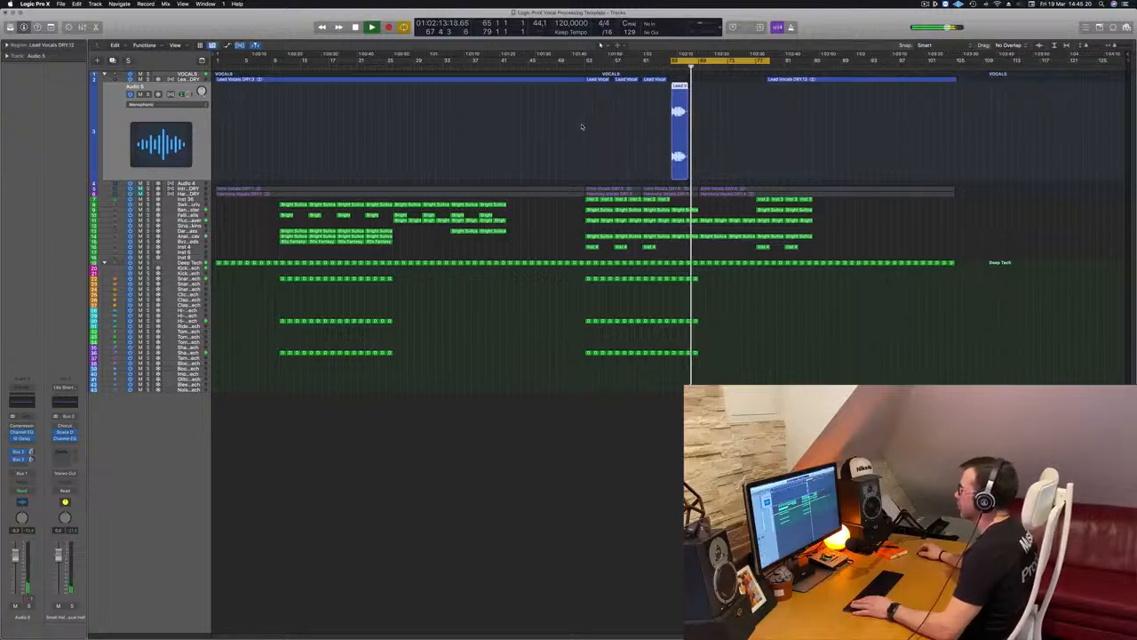
# Unmute the Harmony Vocals DRY track during playback of the section from bar 65
pyautogui.press('space')
pyautogui.click(191, 187)
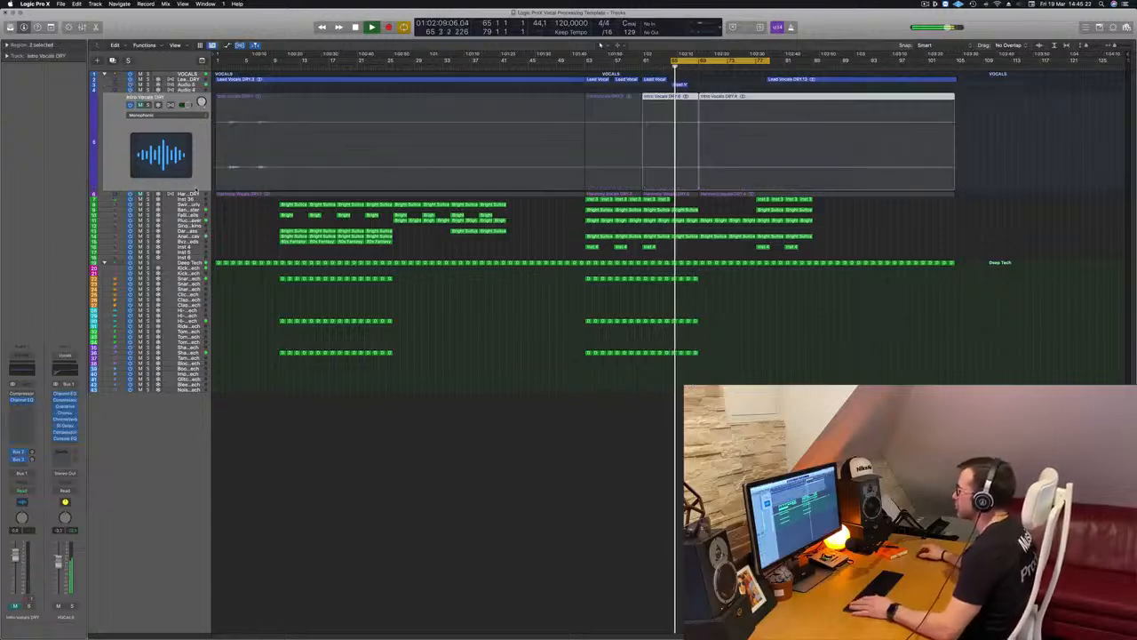
pyautogui.click(191, 193)
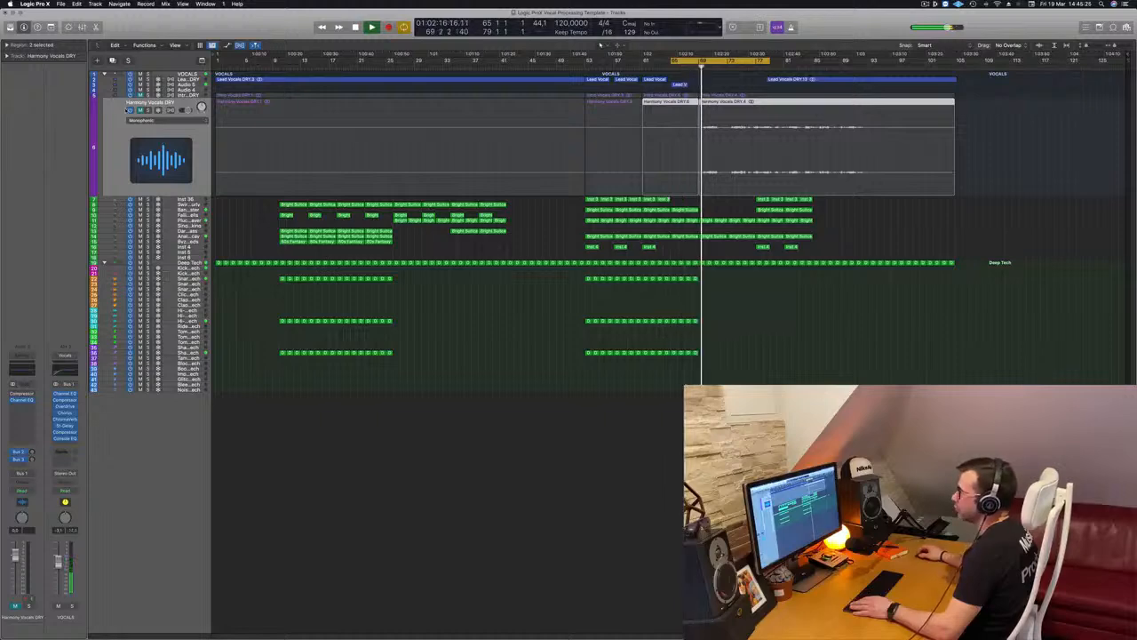
pyautogui.click(137, 113)
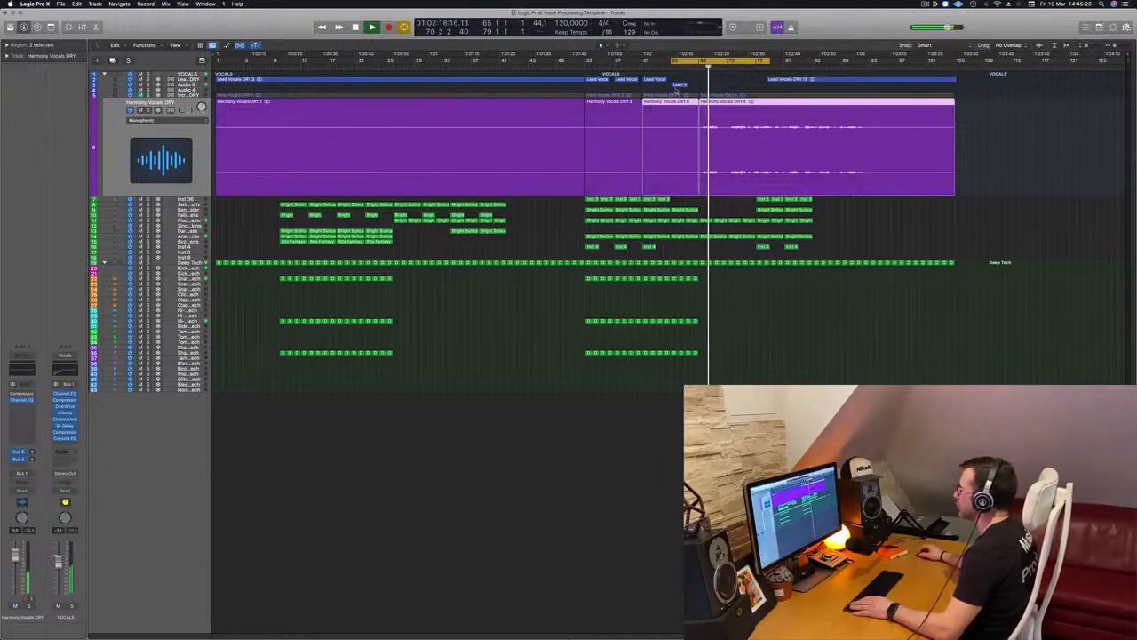
# Delete the Harmony Vocals DRY region between bars 61 and 69 and move the following harmony region so it starts at bar 65
pyautogui.click(725, 85)
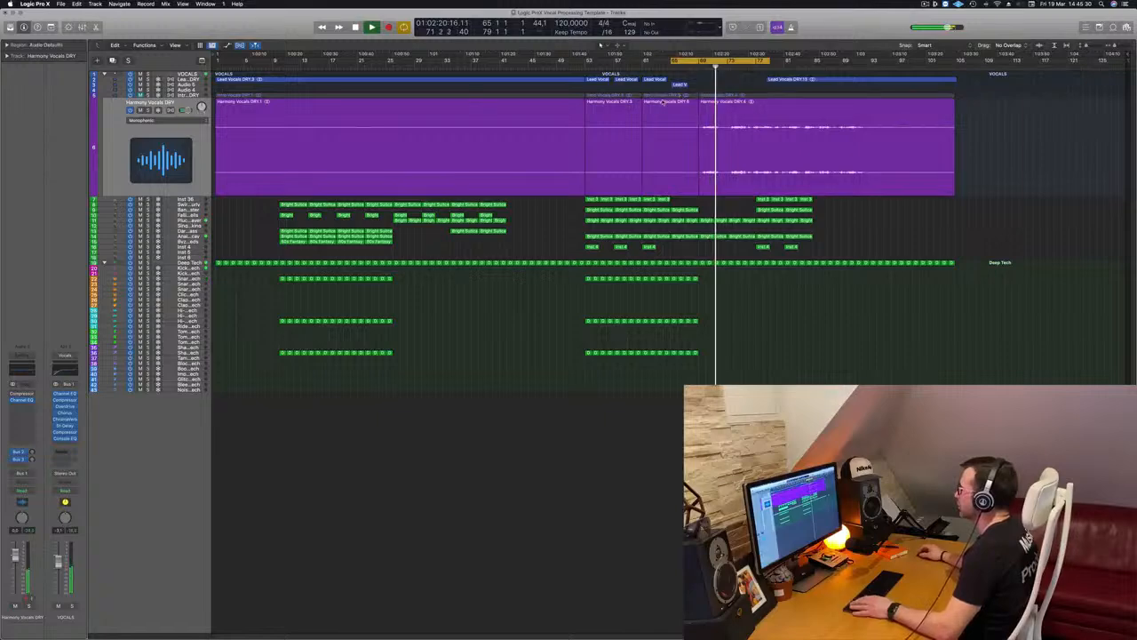
pyautogui.press('BackSpace')
pyautogui.moveTo(753, 105); pyautogui.dragTo(723, 106)
pyautogui.press('super+Right')
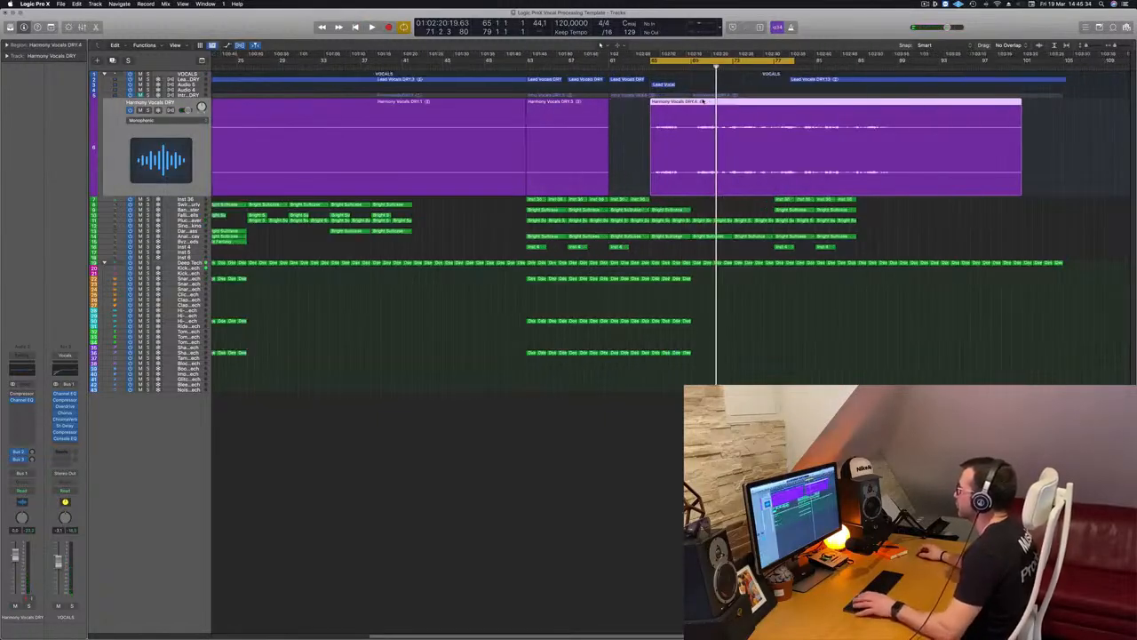
# Split the harmony region at bar 65 just before its first sung phrase and delete the short lead-in piece
pyautogui.press('space')
pyautogui.press('super+Right')
pyautogui.press('super+Right')
pyautogui.press('super+Right')
pyautogui.press('super+Right')
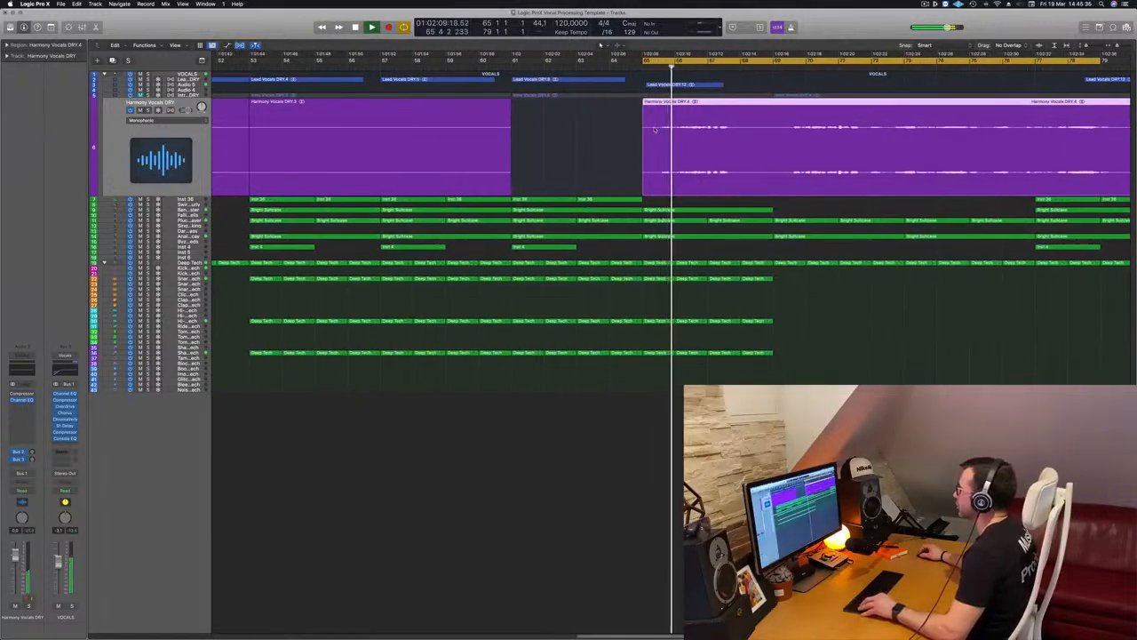
pyautogui.hscroll(-3, 472, 140)
pyautogui.press('Return')
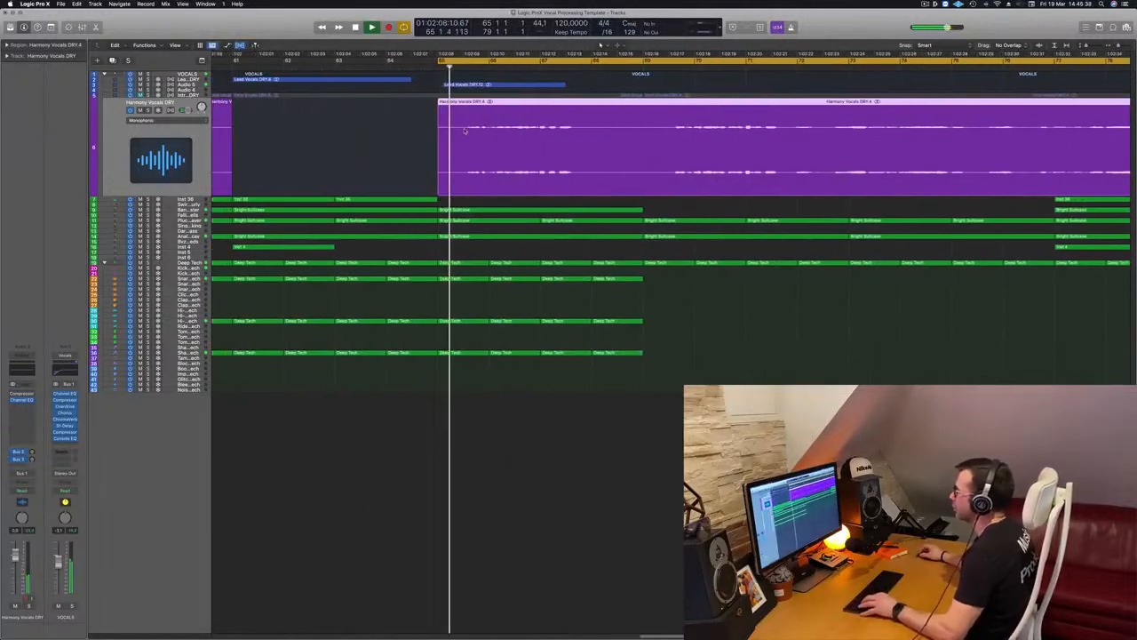
pyautogui.hscroll(-1, 458, 124)
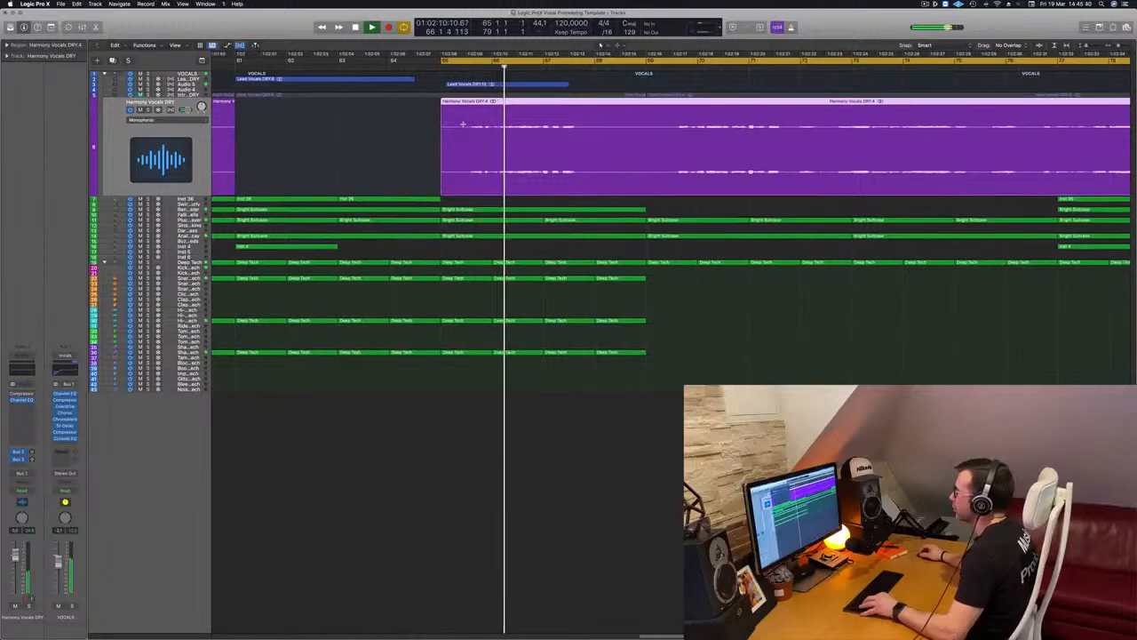
pyautogui.keyDown('super'); pyautogui.doubleClick(466, 126); pyautogui.keyUp('super')
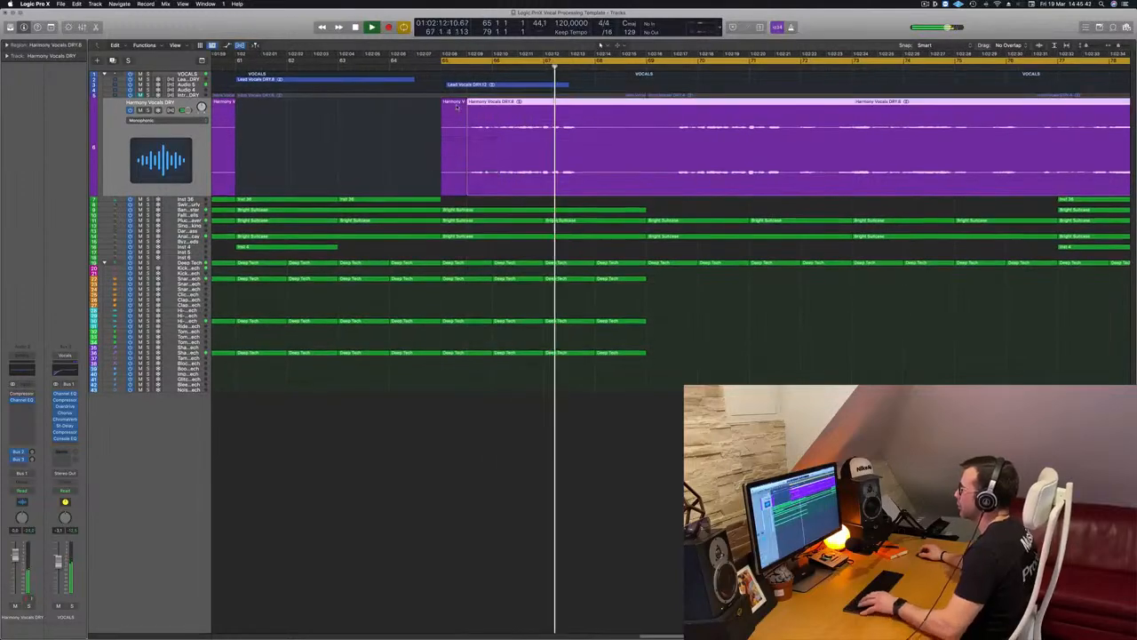
pyautogui.click(453, 107)
pyautogui.press('BackSpace')
# Stop playback and move the trimmed harmony region earlier so it begins just after bar 65
pyautogui.press('space')
pyautogui.moveTo(560, 109); pyautogui.dragTo(536, 109)
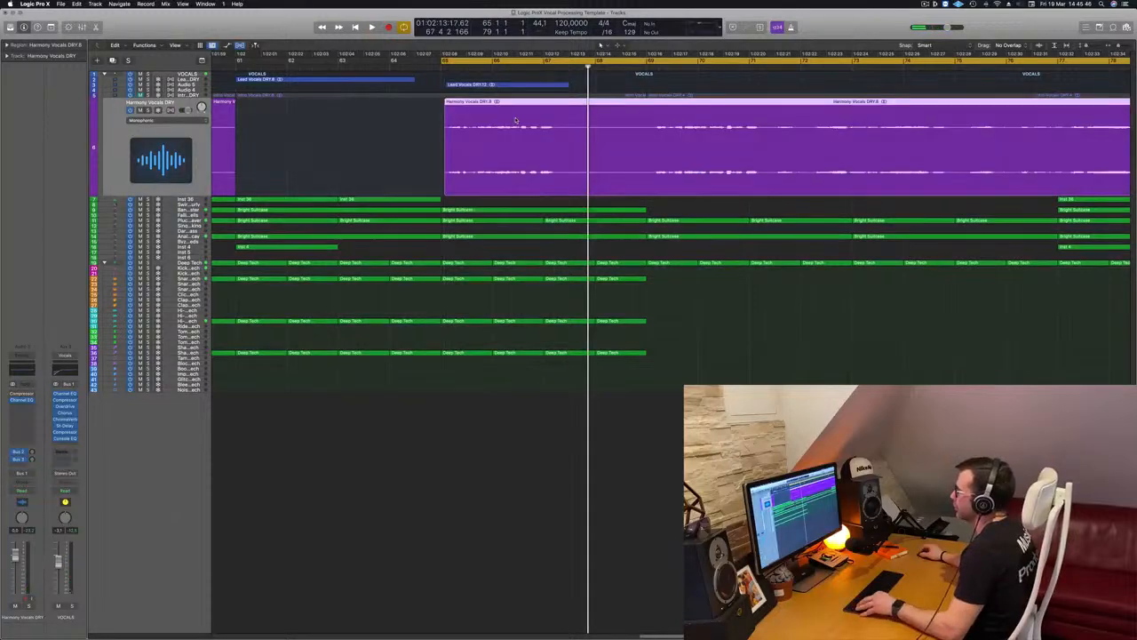
pyautogui.scroll(5, 516, 119)
pyautogui.hscroll(-3, 515, 119)
pyautogui.press('super+Right')
pyautogui.press('super+Right')
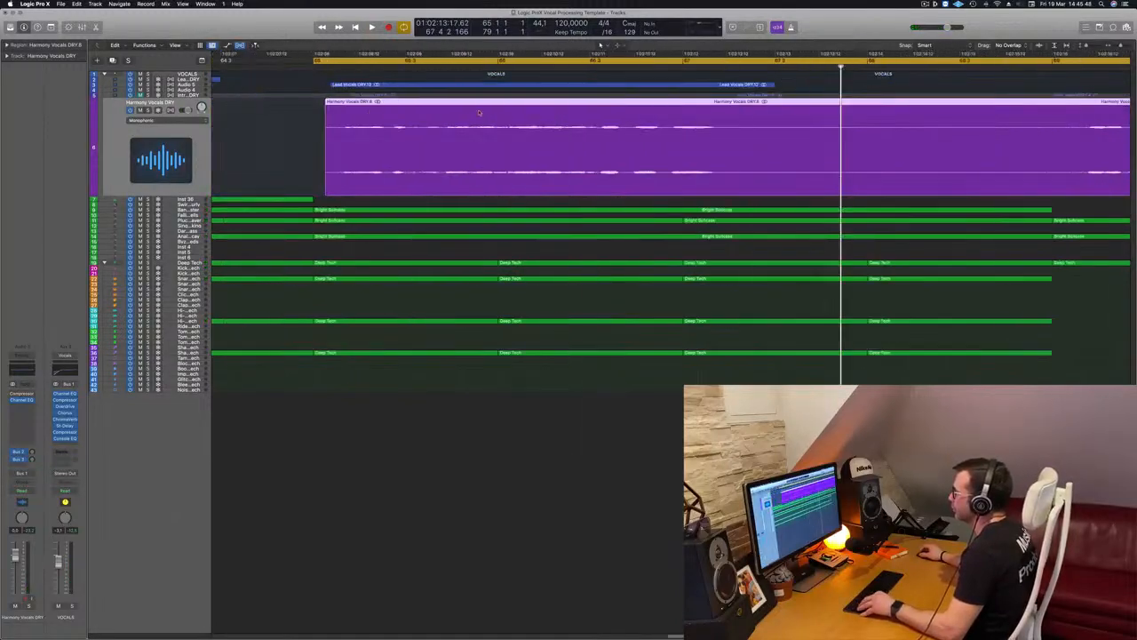
pyautogui.hscroll(-3, 480, 112)
pyautogui.hscroll(-2, 444, 108)
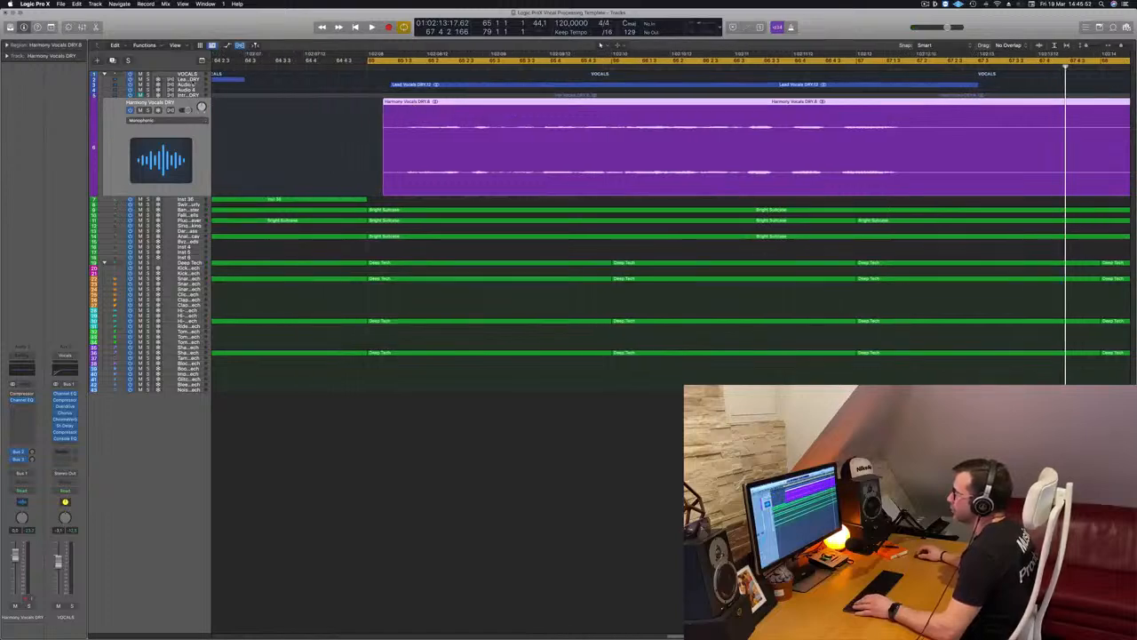
# Compare the harmony with the short lead vocal's waveform, shift the harmony region to start exactly at bar 65, and play it
pyautogui.click(192, 80)
pyautogui.press('Down')
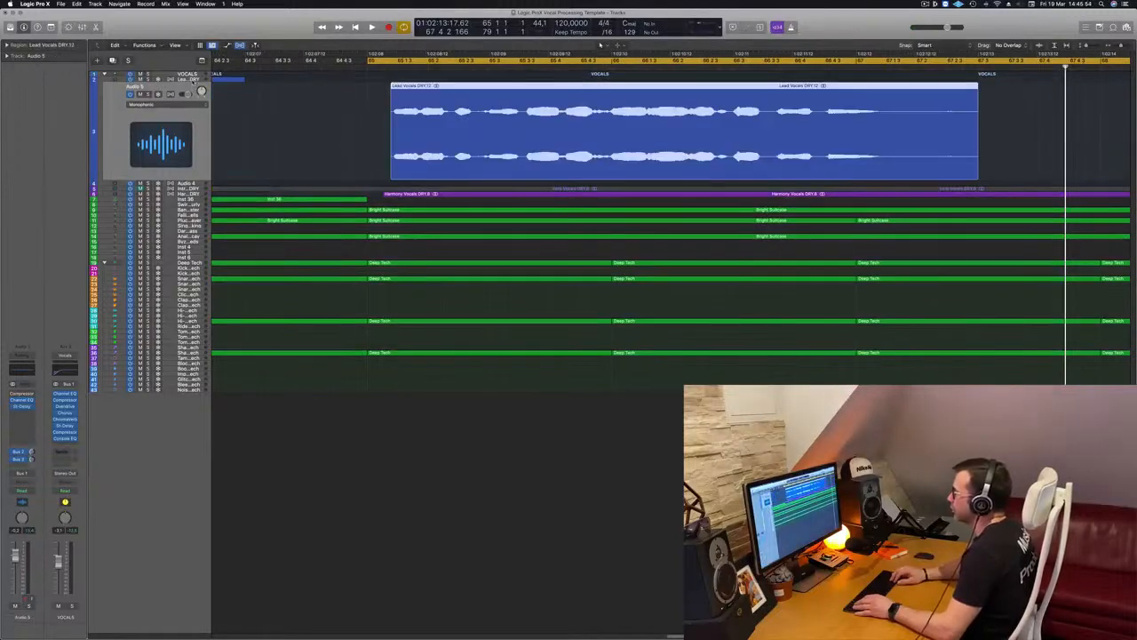
pyautogui.press('Down')
pyautogui.press('Down')
pyautogui.press('Down')
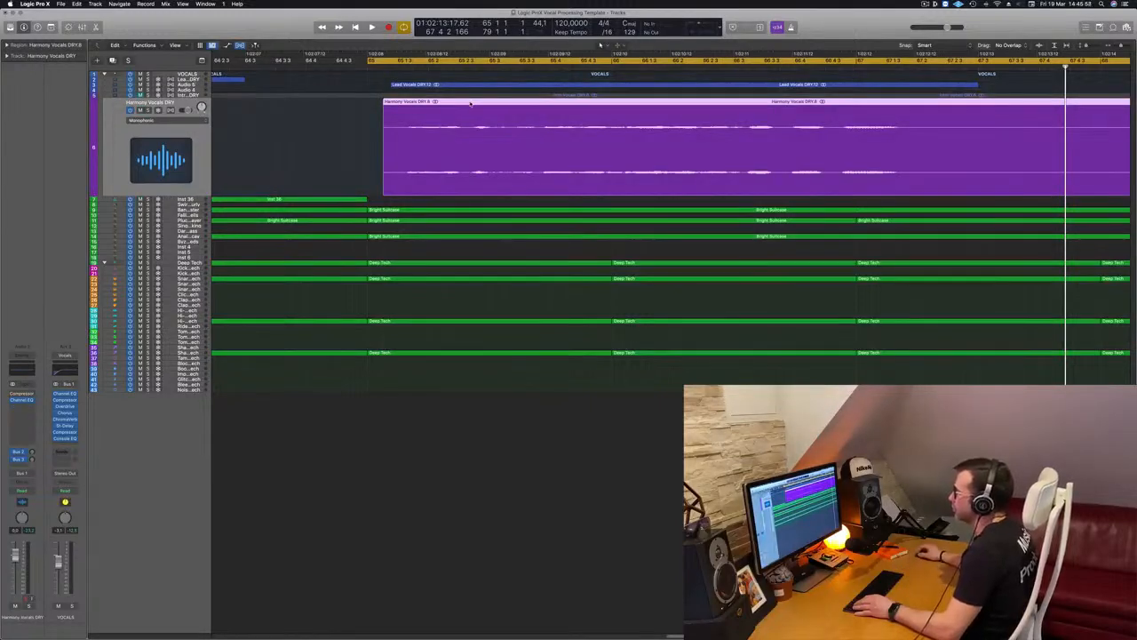
pyautogui.moveTo(410, 102); pyautogui.dragTo(395, 104)
pyautogui.press('space')
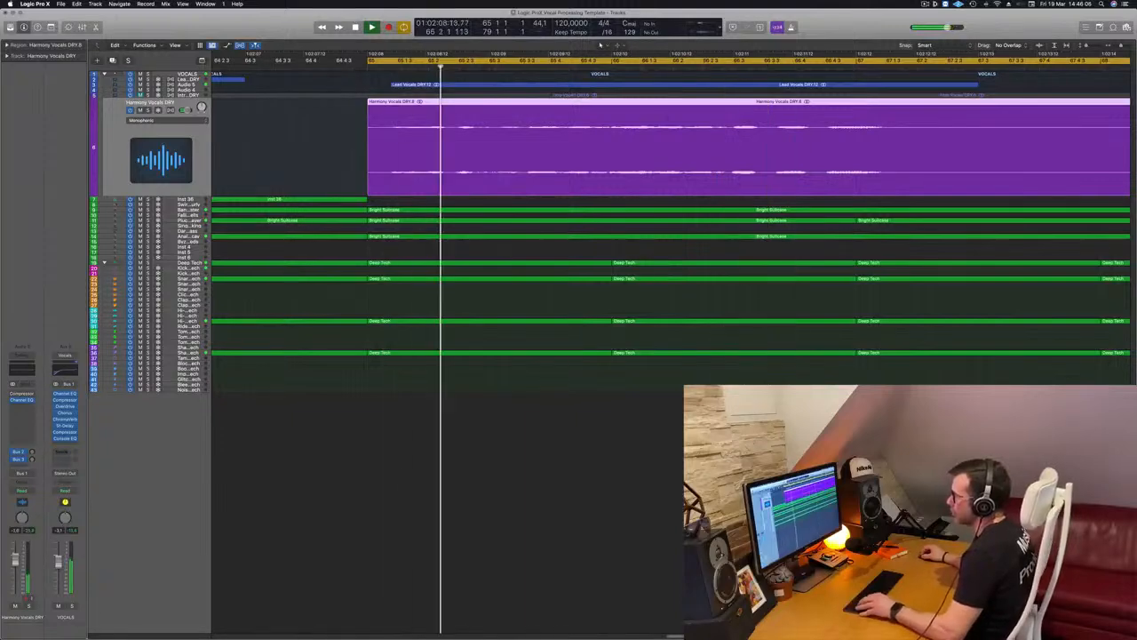
# Split the harmony region at bar 69, delete everything after the split, and restart playback
pyautogui.press('super+Left')
pyautogui.press('super+Left')
pyautogui.press('super+Left')
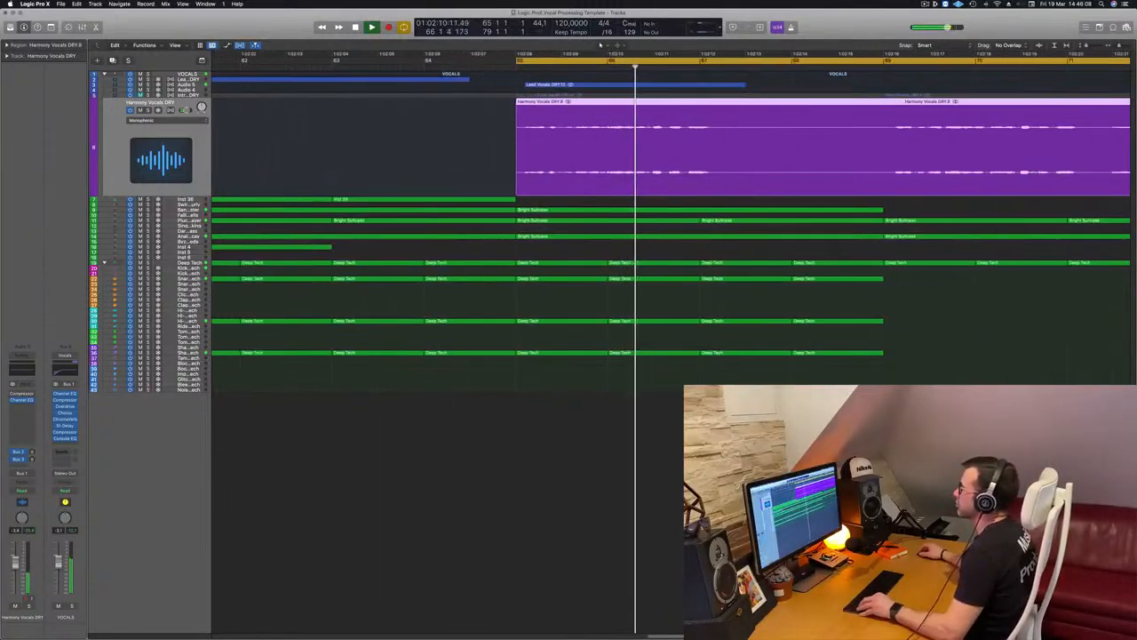
pyautogui.scroll(-5, 633, 263)
pyautogui.scroll(8, 474, 151)
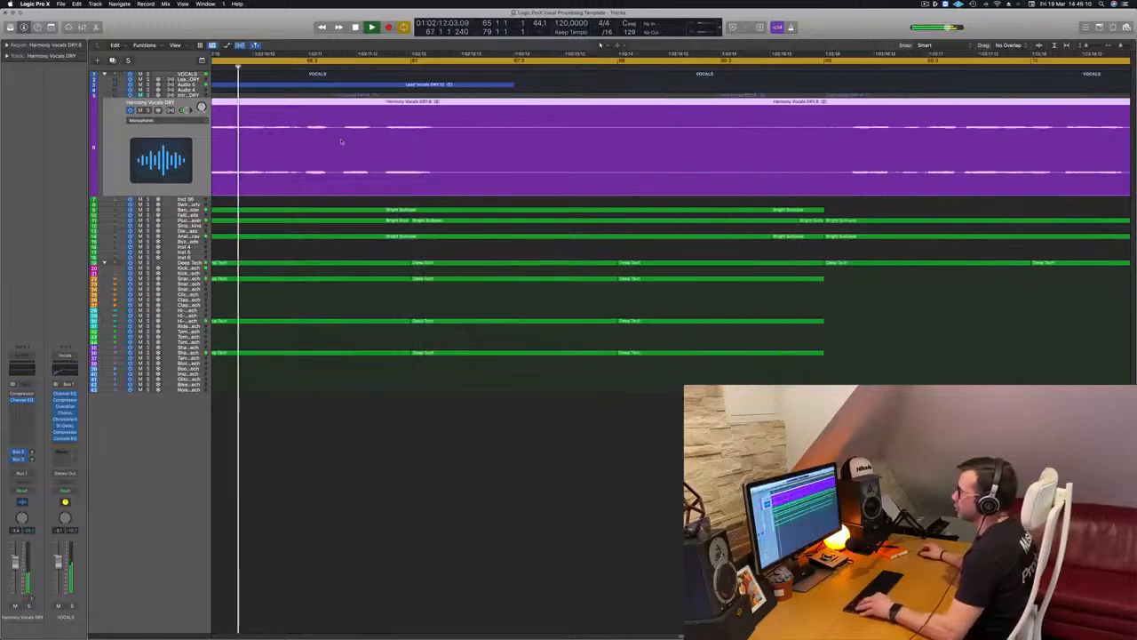
pyautogui.scroll(-6, 342, 142)
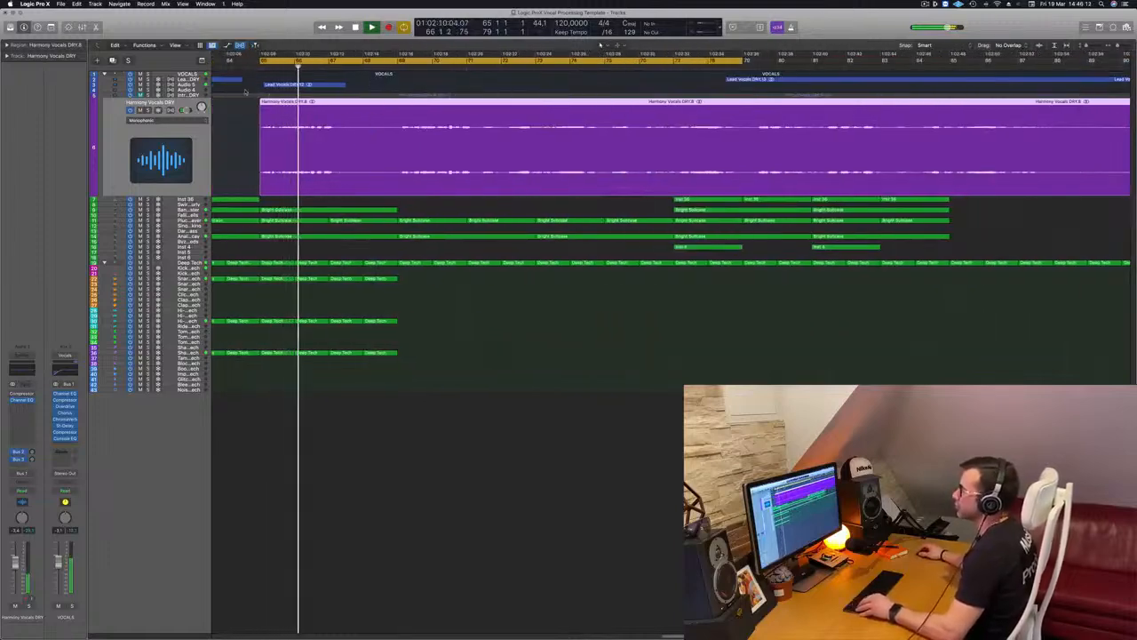
pyautogui.press('super+Left')
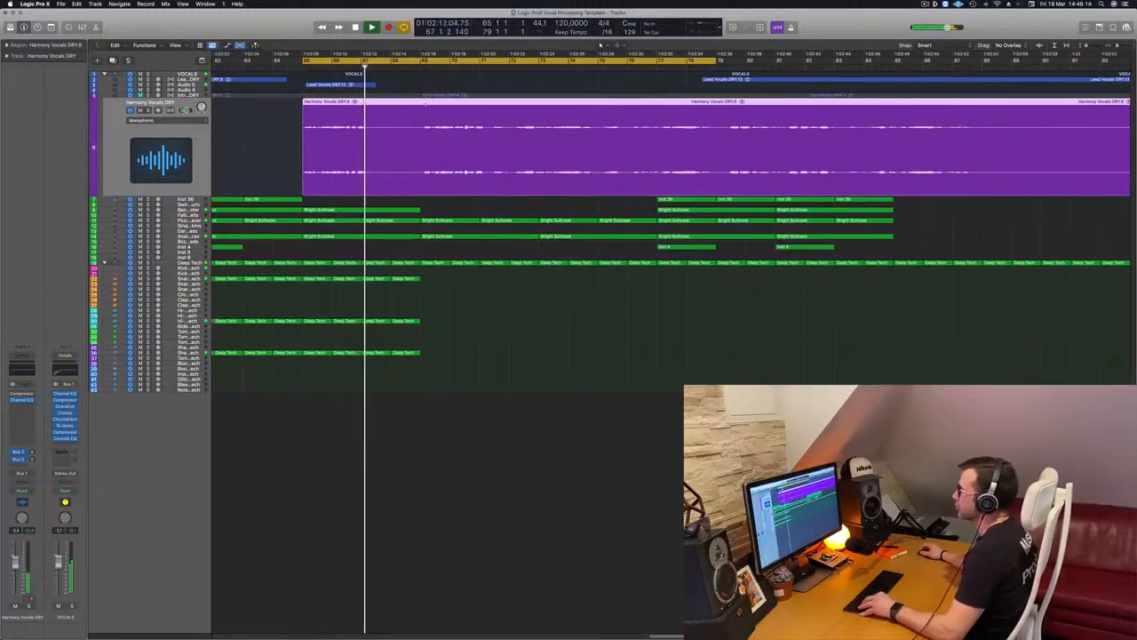
pyautogui.keyDown('super'); pyautogui.click(421, 105); pyautogui.keyUp('super')
pyautogui.press('BackSpace')
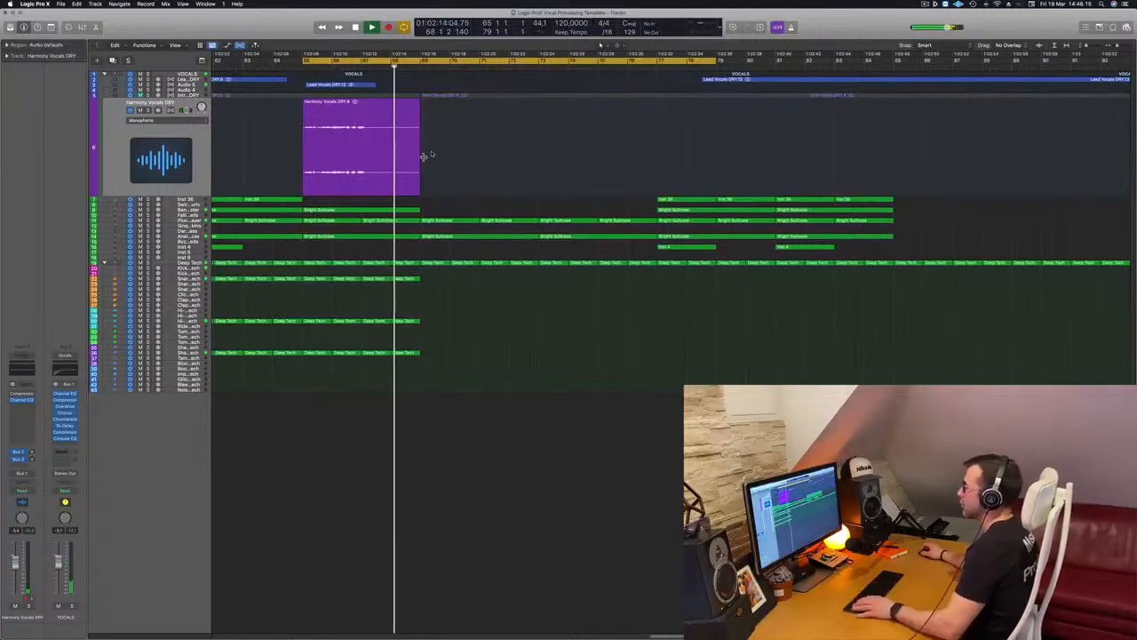
pyautogui.press('space')
pyautogui.press('space')
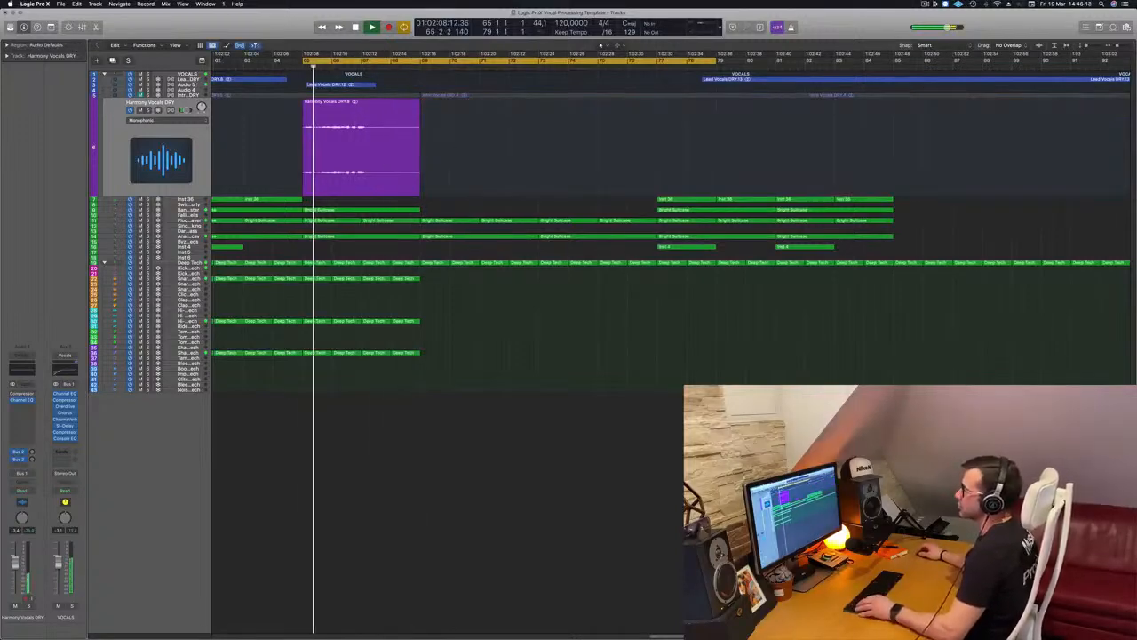
# Replay the passage from bar 65 several times to check the short lead vocal together with the trimmed harmony
pyautogui.click(194, 85)
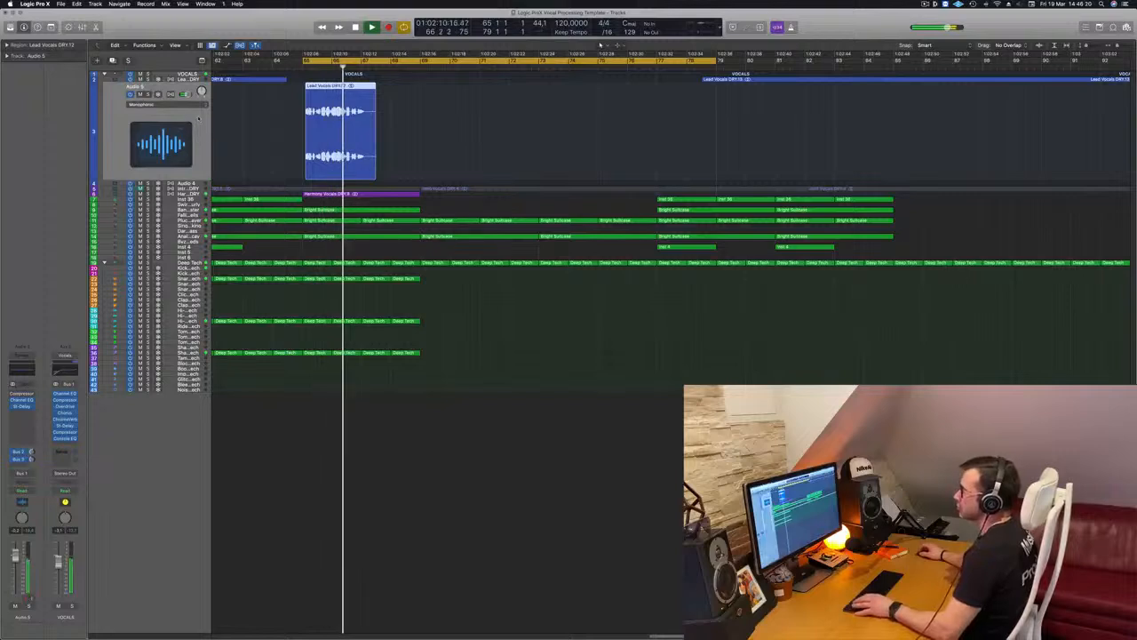
pyautogui.press('space')
pyautogui.press('space')
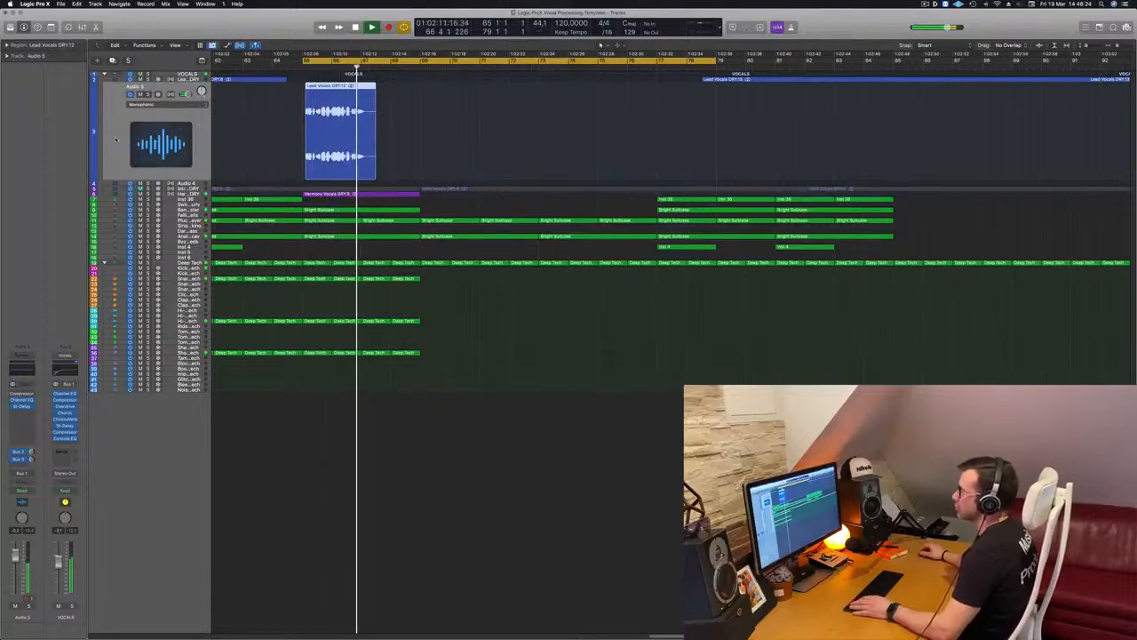
pyautogui.press('space')
pyautogui.press('space')
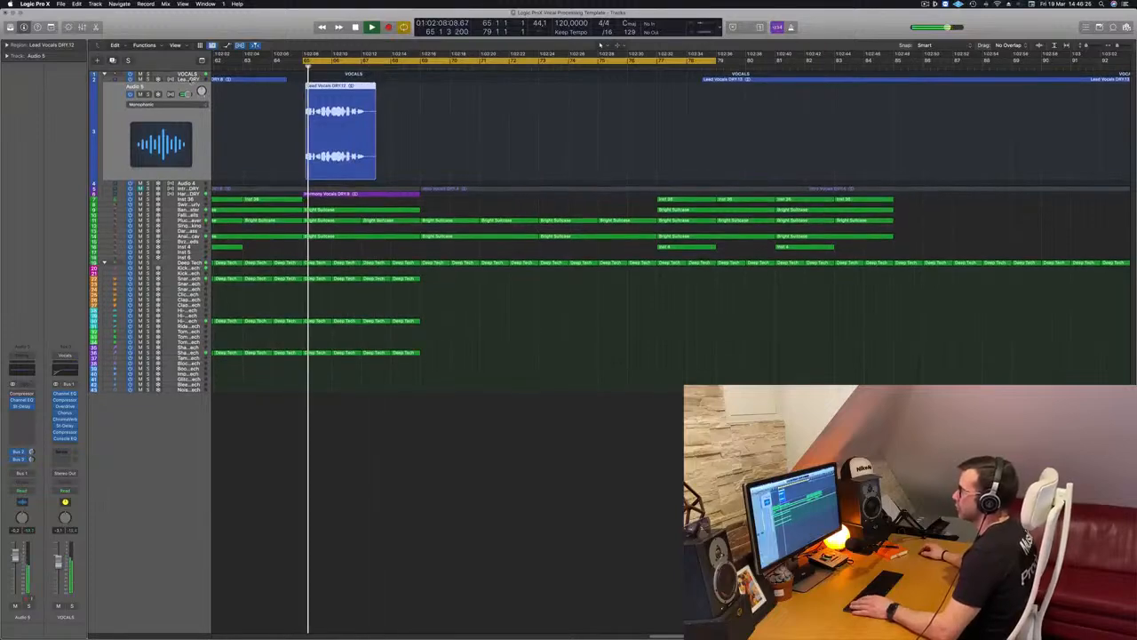
pyautogui.press('Up')
pyautogui.press('space')
pyautogui.press('space')
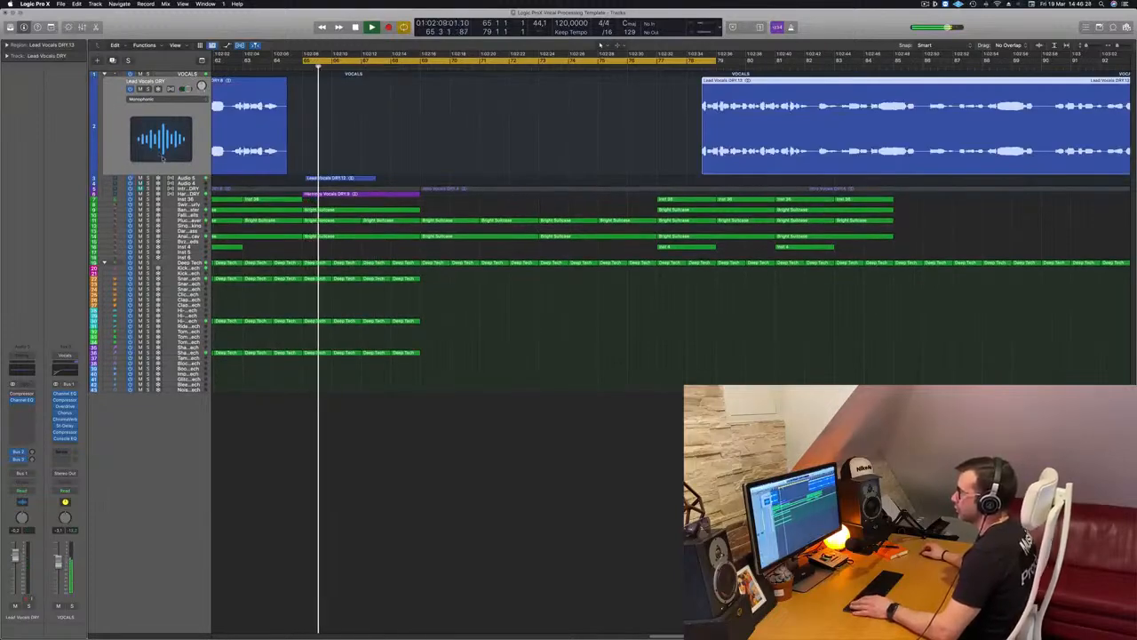
pyautogui.scroll(1, 182, 167)
pyautogui.press('space')
pyautogui.press('space')
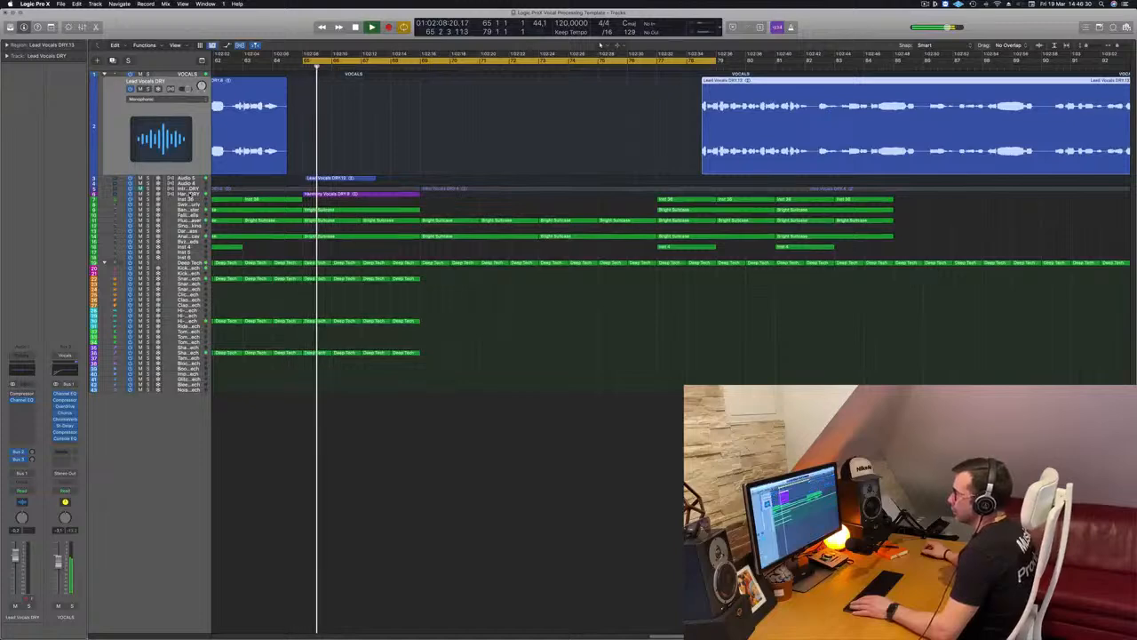
# Duplicate the Inst 36 sampler track with its settings
pyautogui.click(188, 194)
pyautogui.click(189, 199)
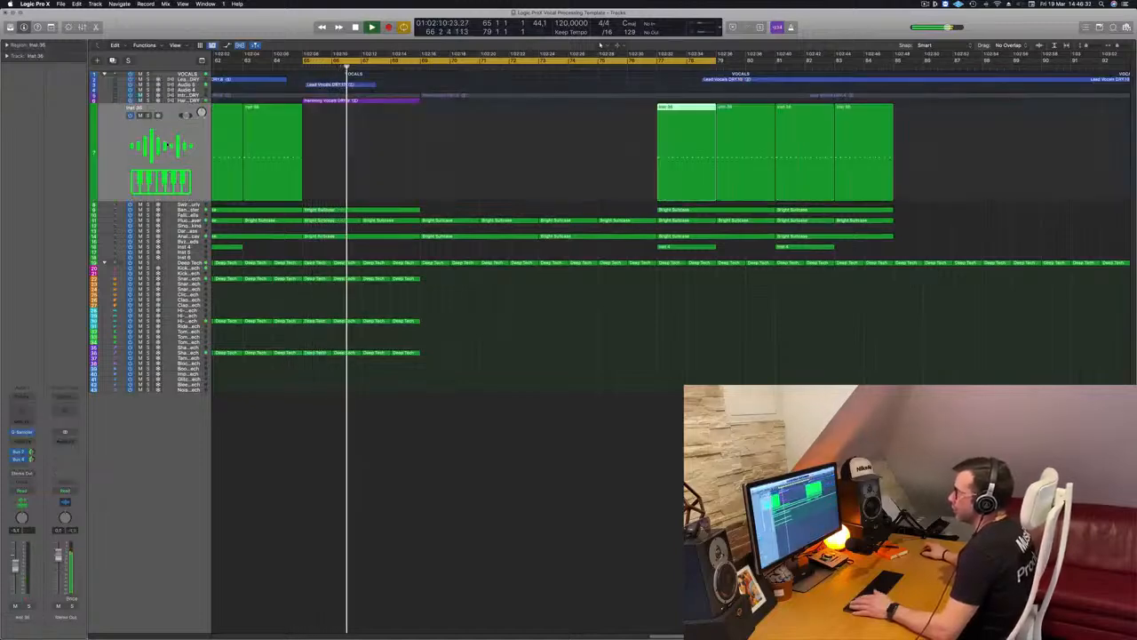
pyautogui.press('space')
pyautogui.press('space')
pyautogui.press('Down')
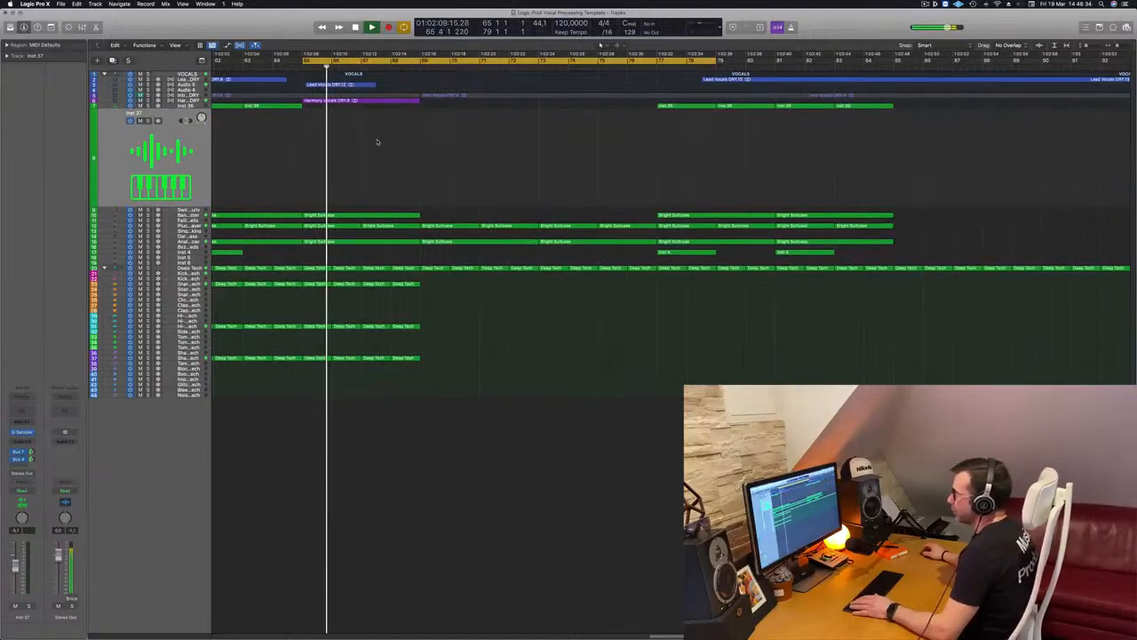
# Select the short lead vocal region at bar 65, open the duplicated track's Quick Sampler, and move its window clear of that region
pyautogui.click(333, 86)
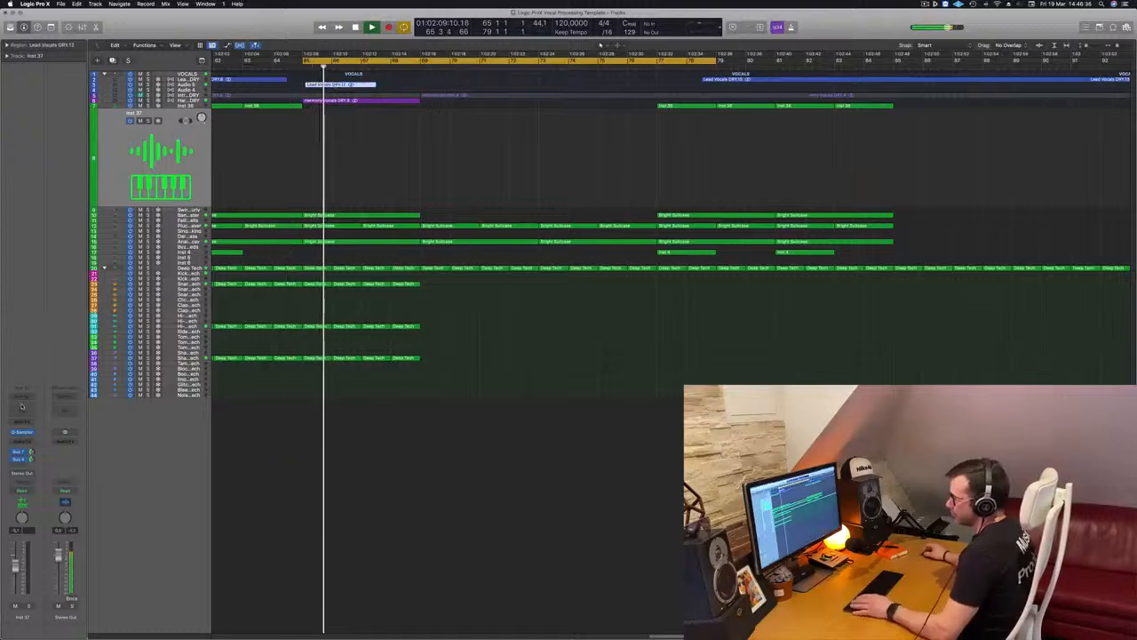
pyautogui.click(21, 433)
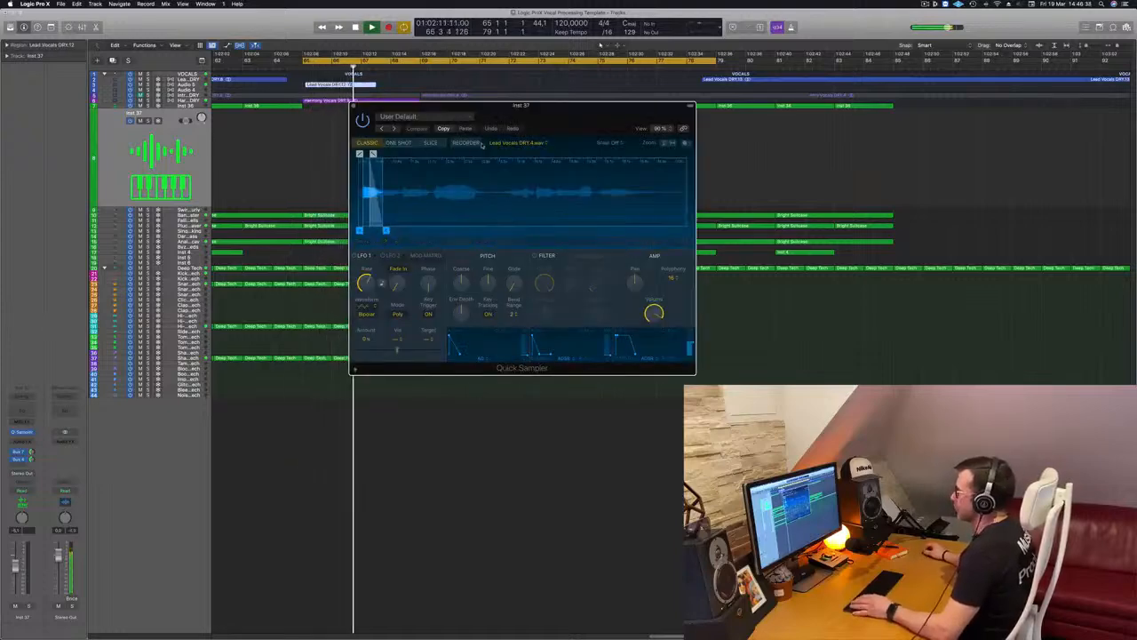
pyautogui.moveTo(670, 127); pyautogui.dragTo(815, 142)
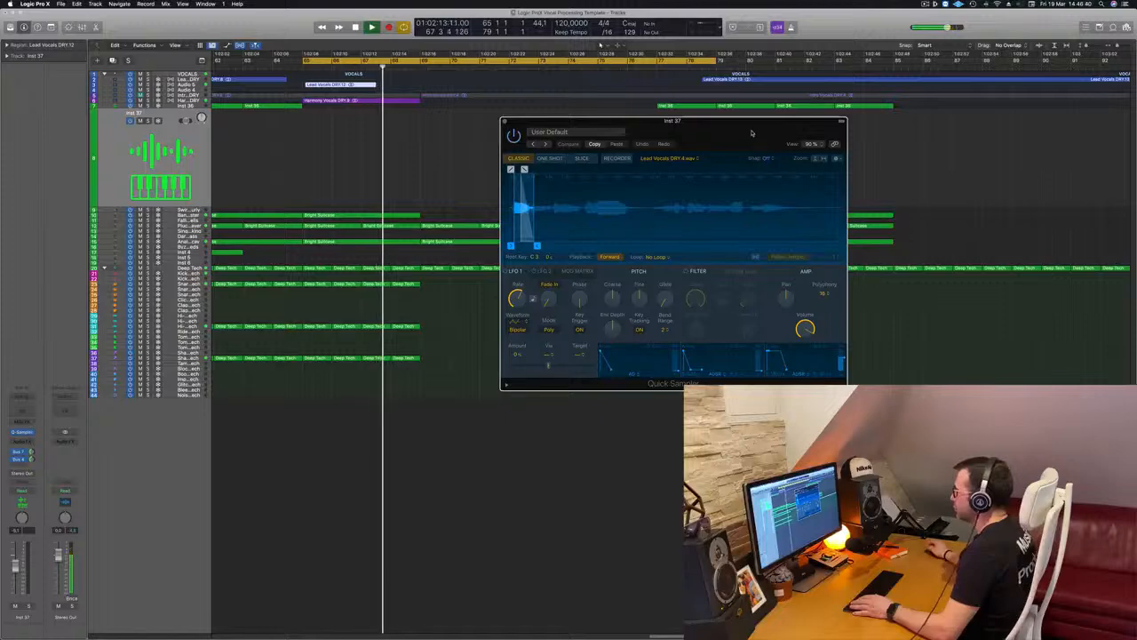
pyautogui.moveTo(747, 131); pyautogui.dragTo(734, 144)
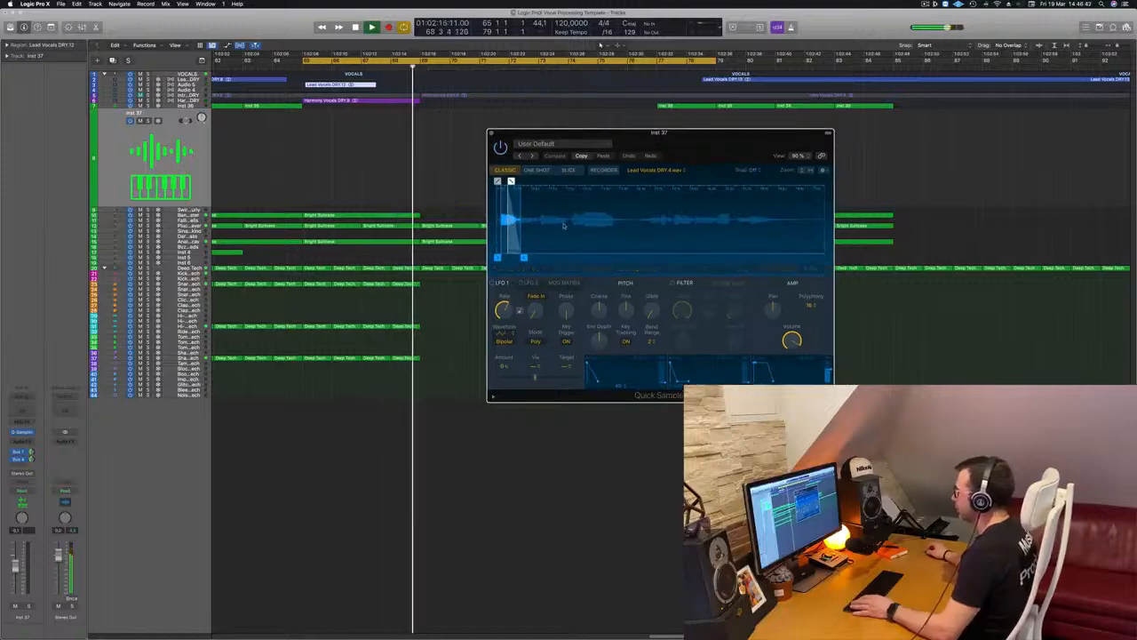
# Check the Quick Sampler's sample options and undo the removal of the short lead vocal region at bar 65
pyautogui.click(823, 170)
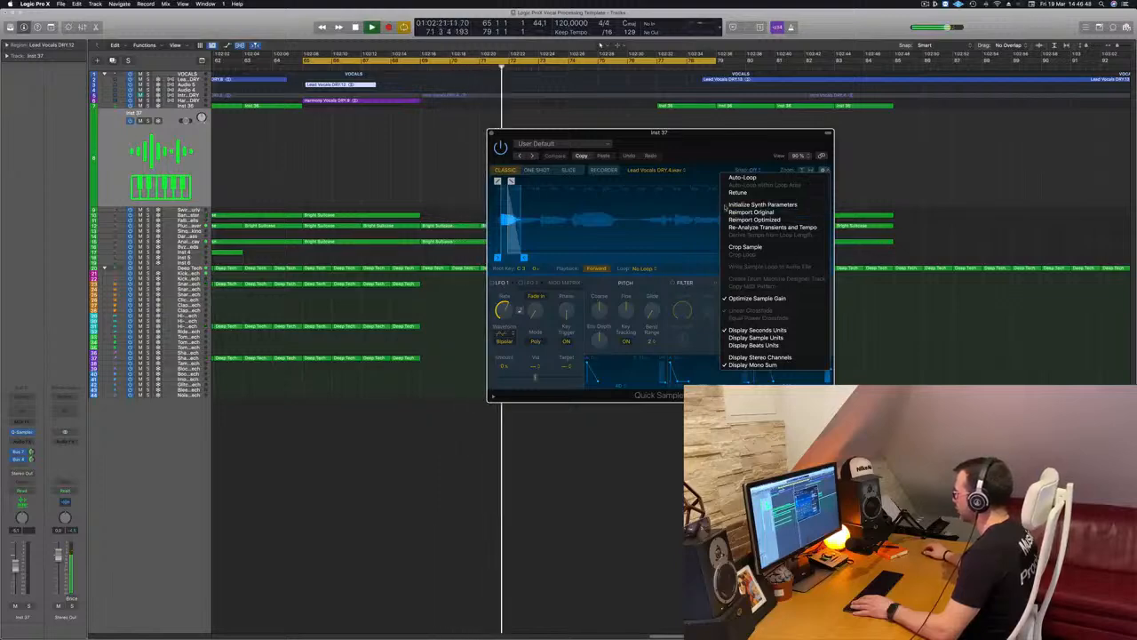
pyautogui.click(681, 183)
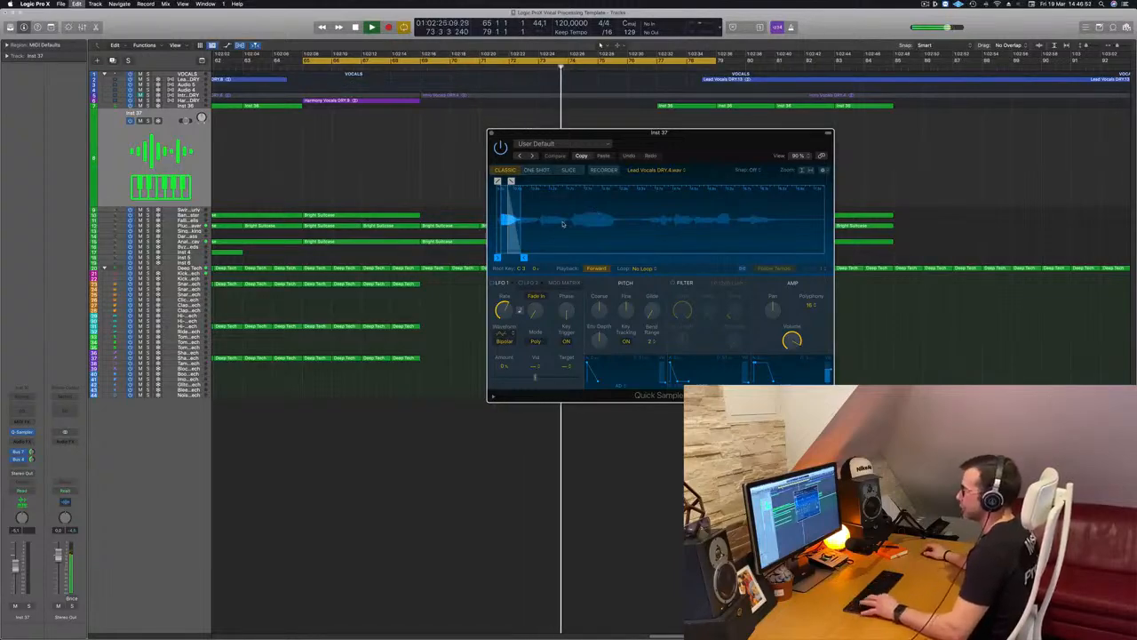
pyautogui.press('super+z')
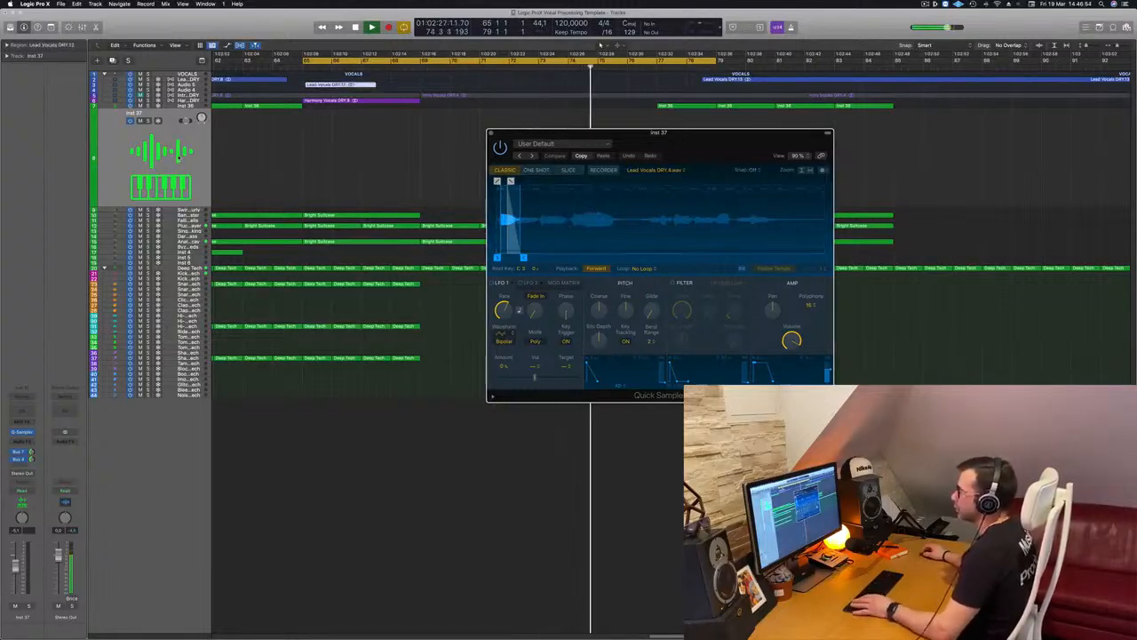
# With the Inst 37 track selected, load the short lead vocal region at bar 65 into its Quick Sampler as the new sample
pyautogui.click(178, 157)
pyautogui.press('space')
pyautogui.press('space')
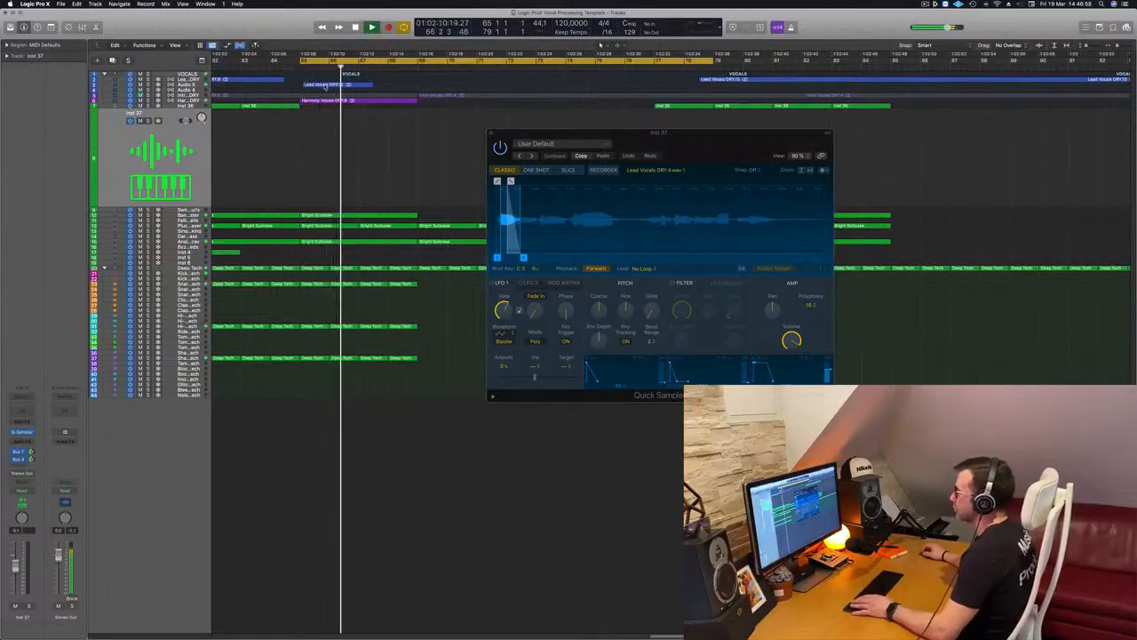
pyautogui.moveTo(325, 85); pyautogui.dragTo(698, 225)
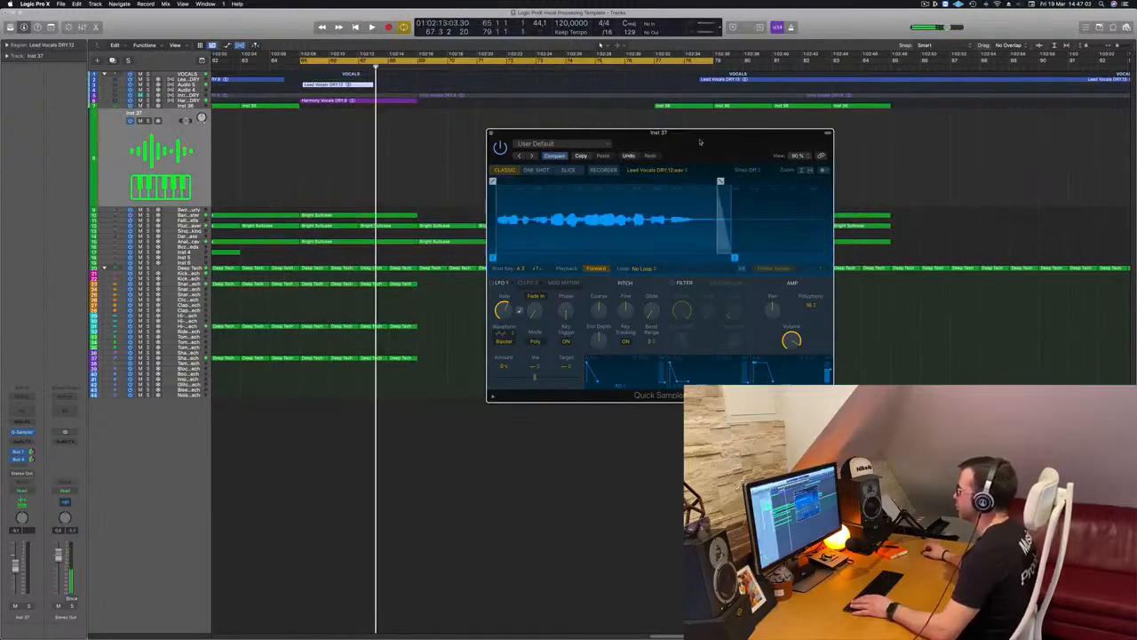
# Open the Musical Typing keyboard for Inst 37 to play the new vocal sample
pyautogui.moveTo(722, 155); pyautogui.dragTo(604, 158)
pyautogui.press('space')
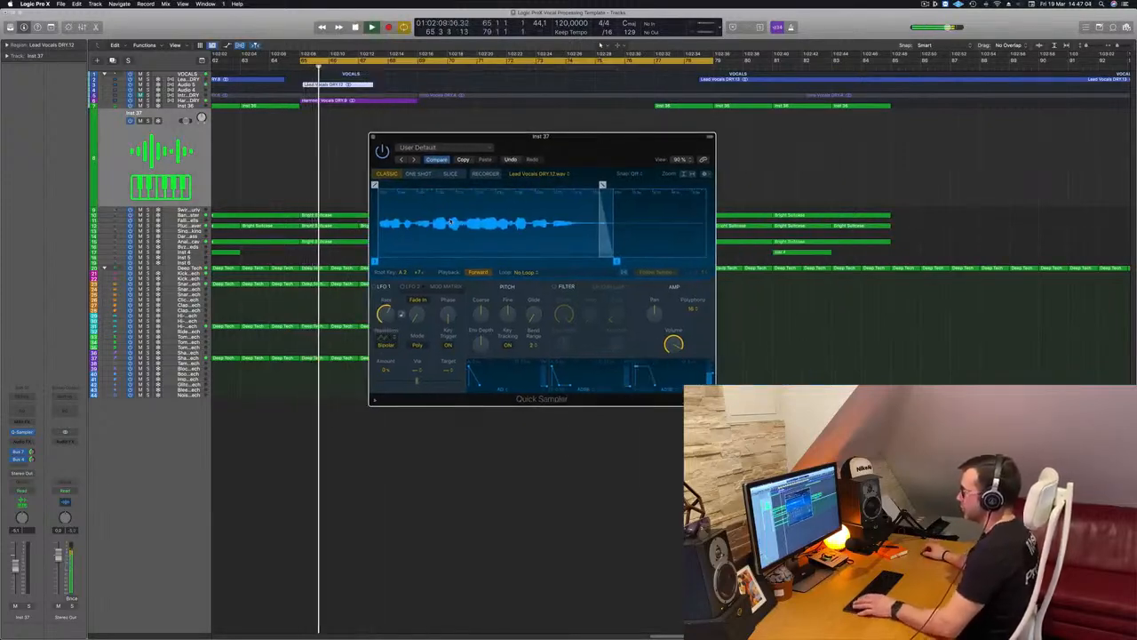
pyautogui.press('g')
pyautogui.press('g')
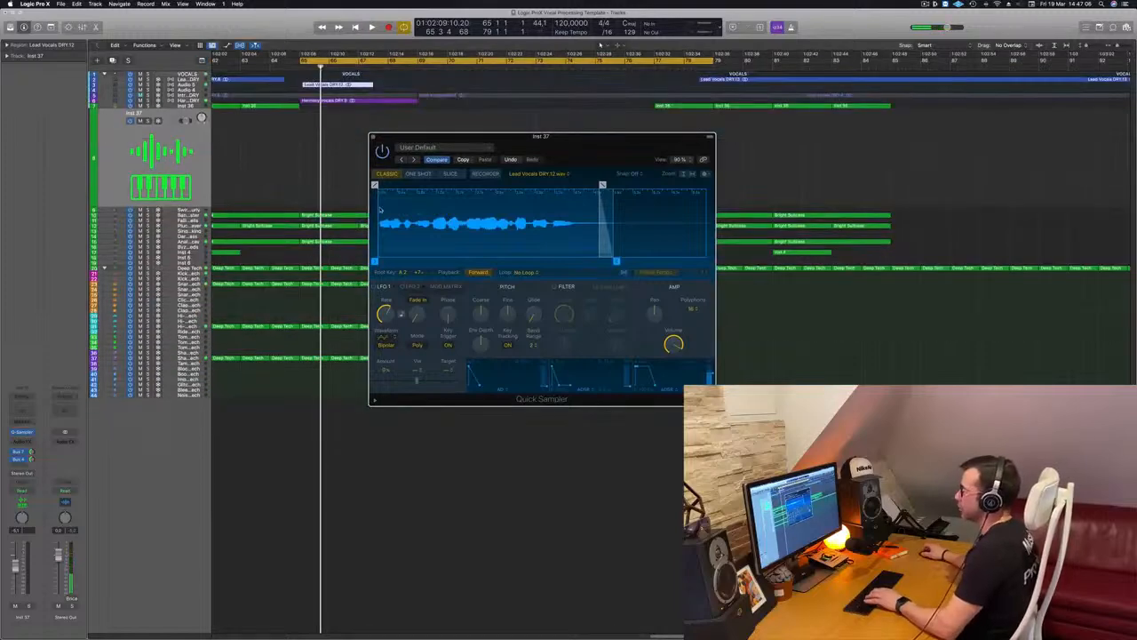
pyautogui.press('super+k')
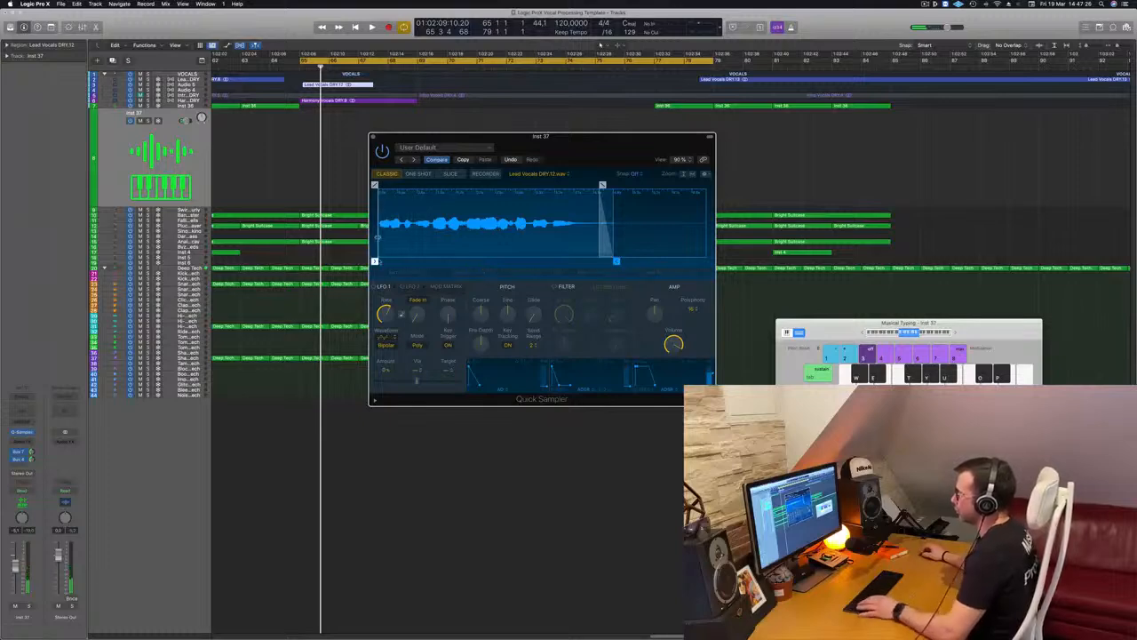
# Trim the Quick Sampler sample to run from about 0.55 s to about 1.22 s and move the plug-in window aside
pyautogui.moveTo(374, 261); pyautogui.dragTo(394, 262)
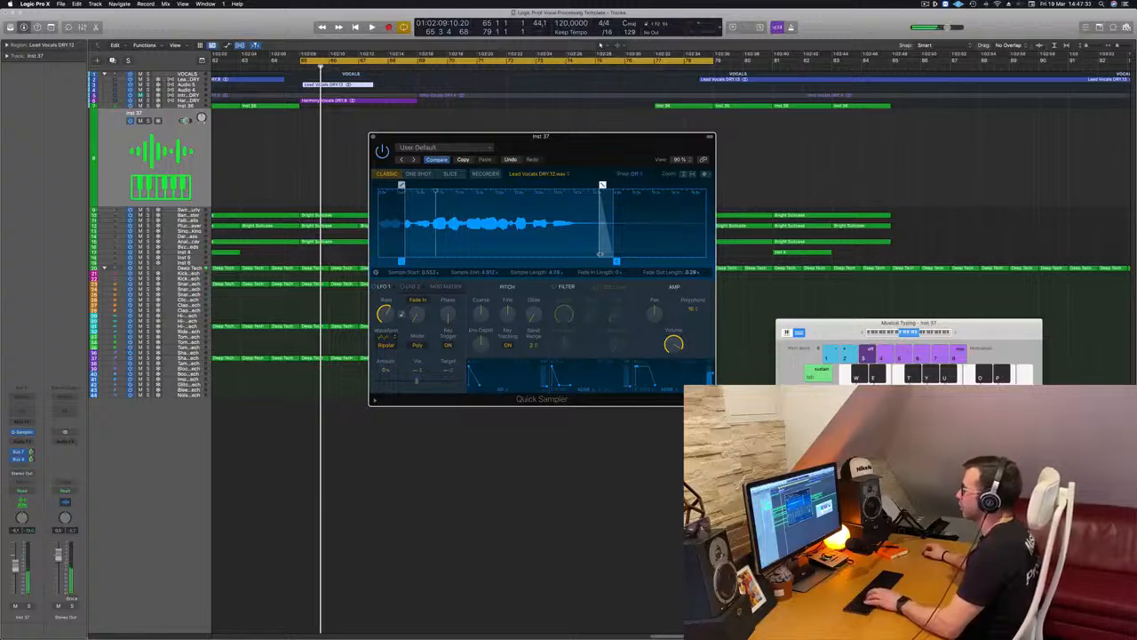
pyautogui.moveTo(616, 262); pyautogui.dragTo(448, 261)
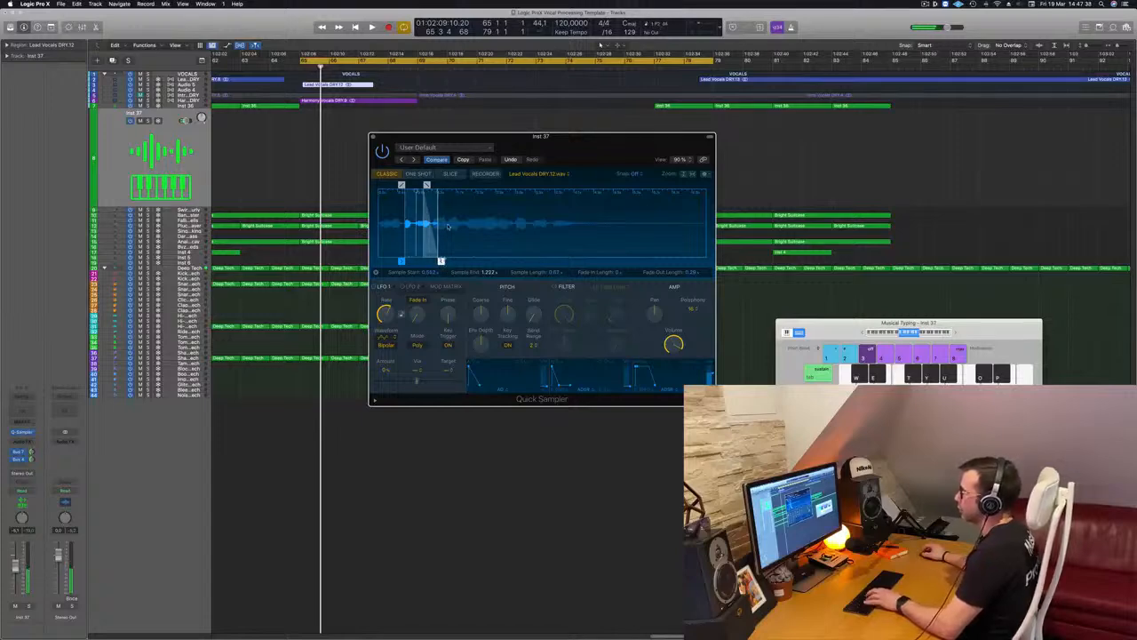
pyautogui.moveTo(557, 148); pyautogui.dragTo(688, 142)
# Extend the sample end to about 4.24 s during playback and record a take on Inst 37 from about bar 72
pyautogui.press('space')
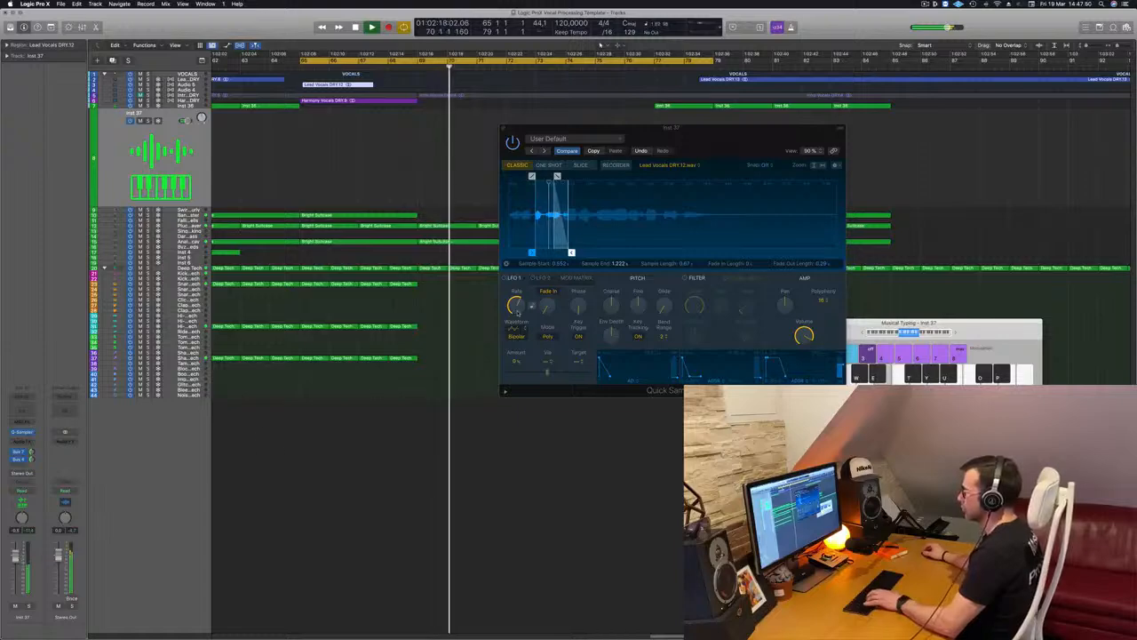
pyautogui.moveTo(572, 253); pyautogui.dragTo(720, 252)
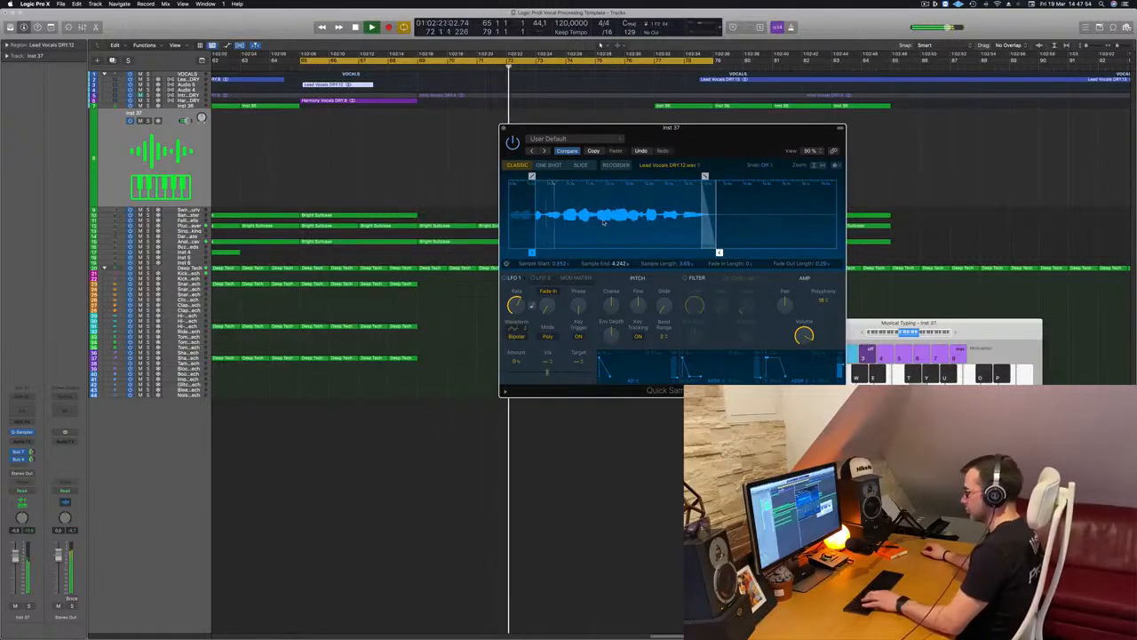
pyautogui.press('r')
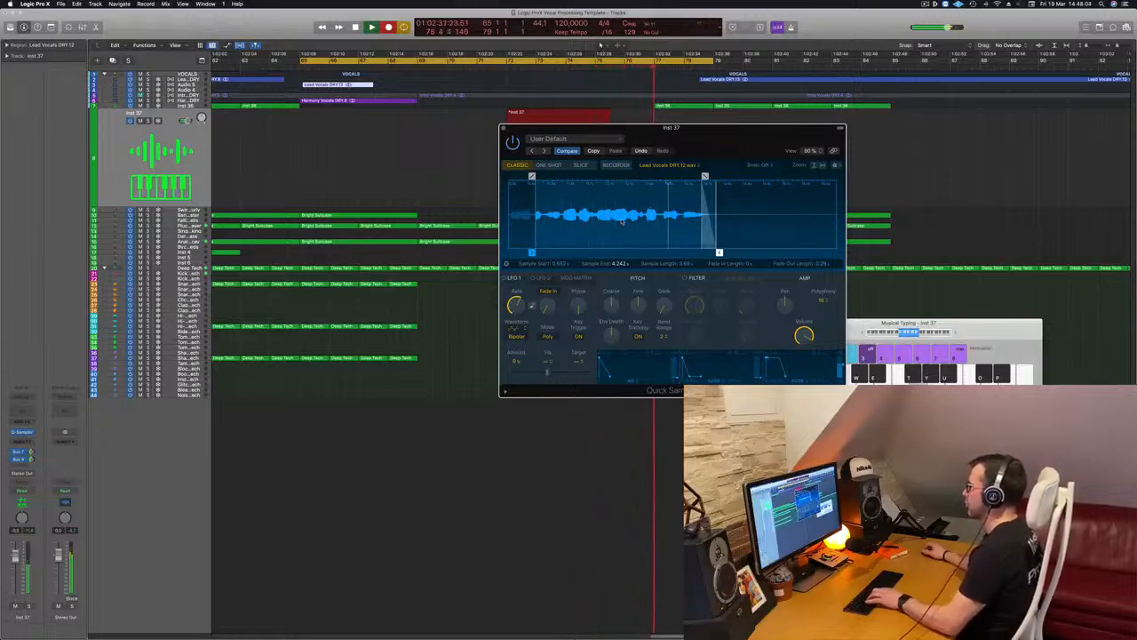
pyautogui.press('space')
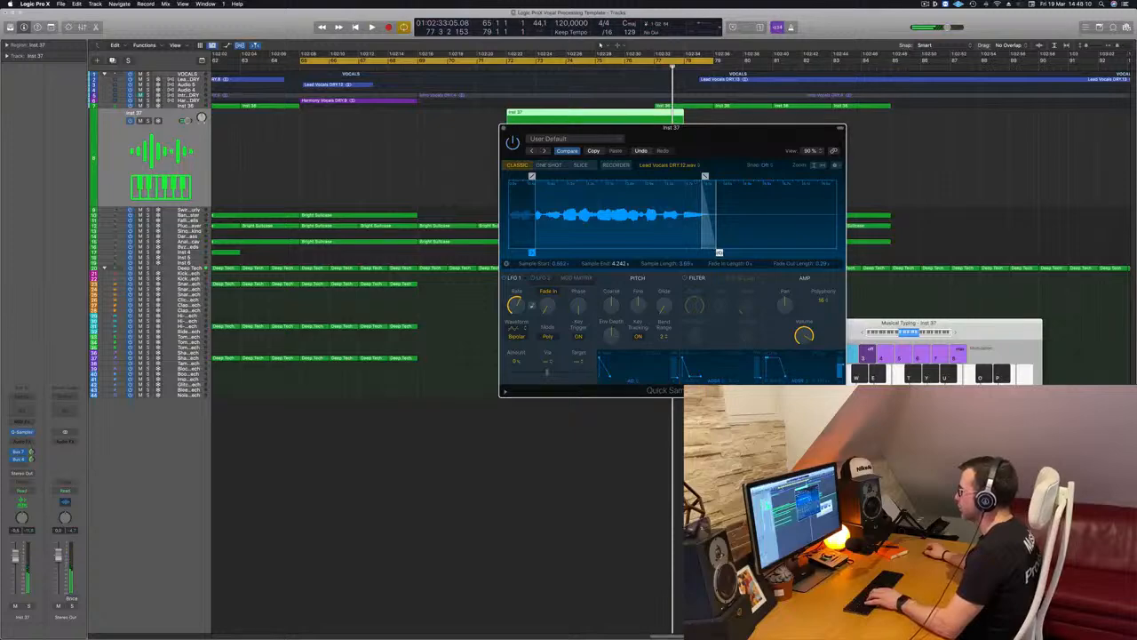
# Set the Quick Sampler sample start to about 2.12 s and the sample end to about 4.43 s
pyautogui.moveTo(720, 252); pyautogui.dragTo(606, 252)
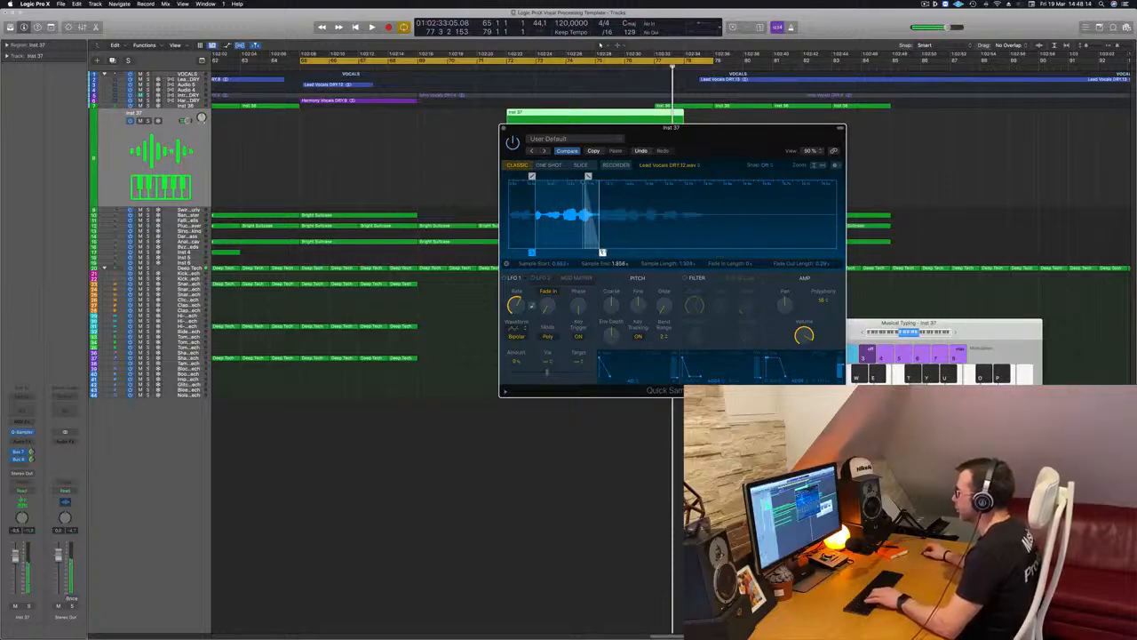
pyautogui.moveTo(606, 252); pyautogui.dragTo(695, 252)
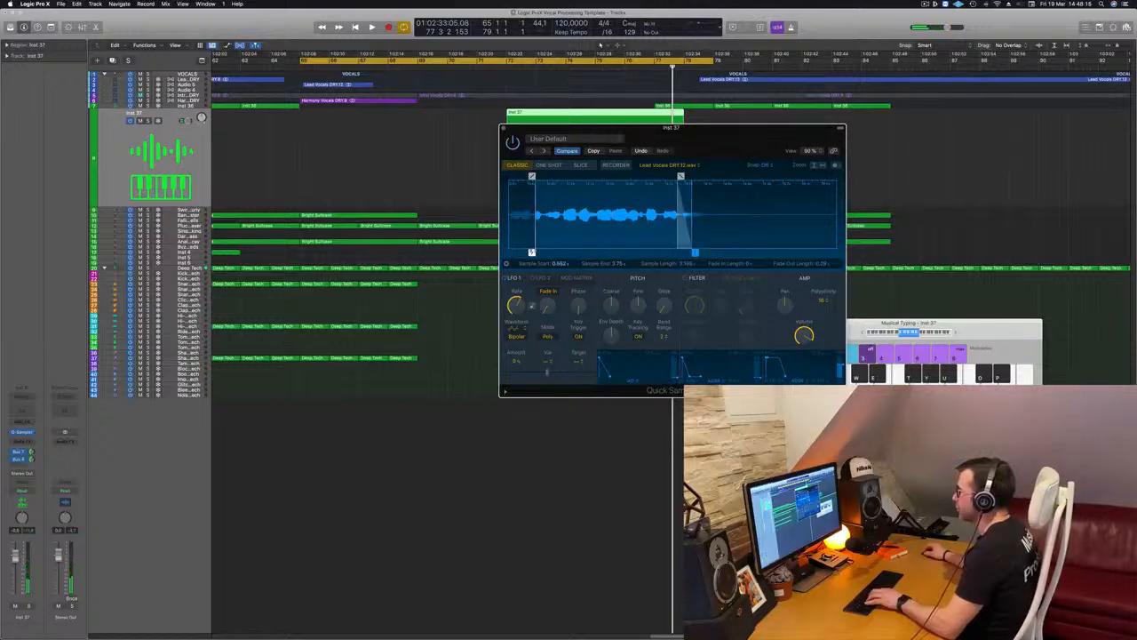
pyautogui.moveTo(531, 252); pyautogui.dragTo(594, 252)
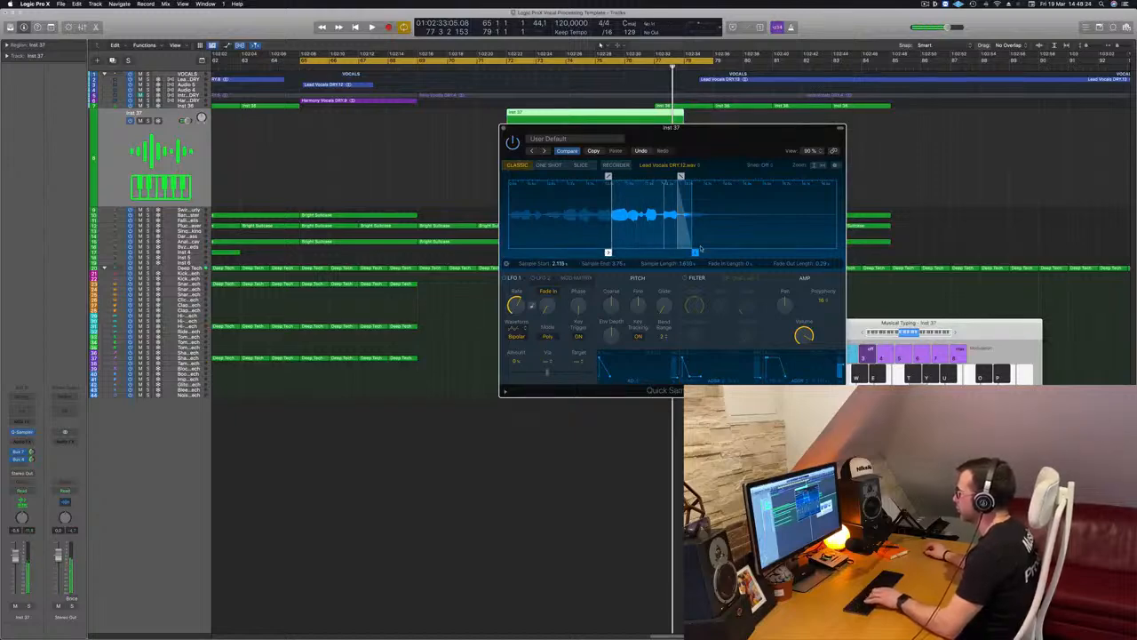
pyautogui.moveTo(695, 252); pyautogui.dragTo(726, 252)
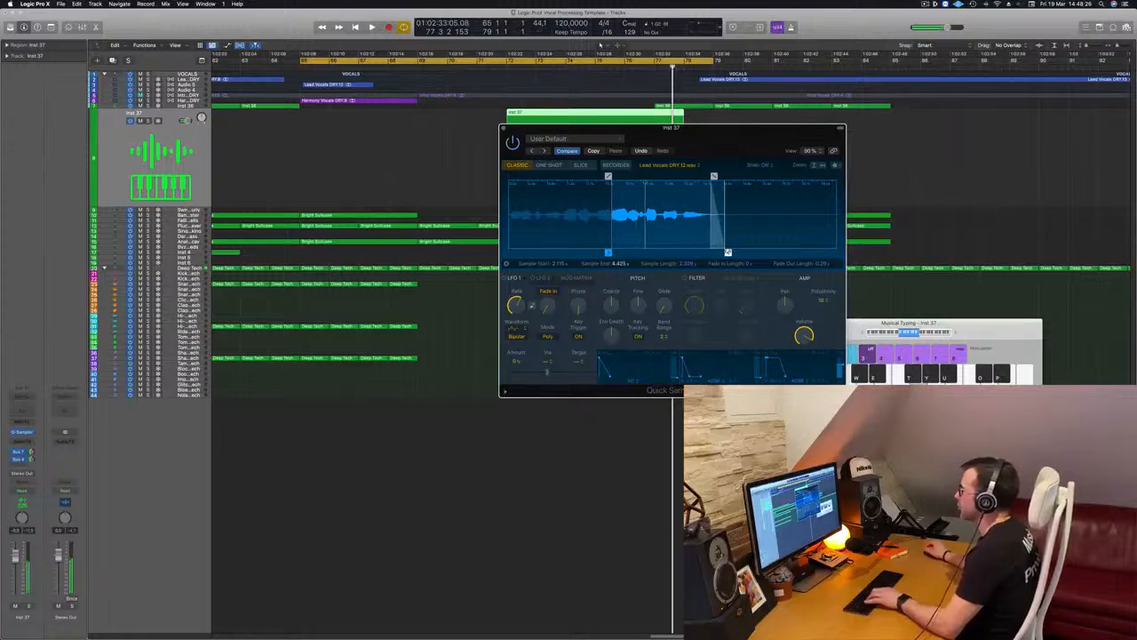
# Delete the recorded Inst 37 region at bar 72 and record a new take with the trimmed sample from about bar 70
pyautogui.moveTo(791, 166); pyautogui.dragTo(698, 272)
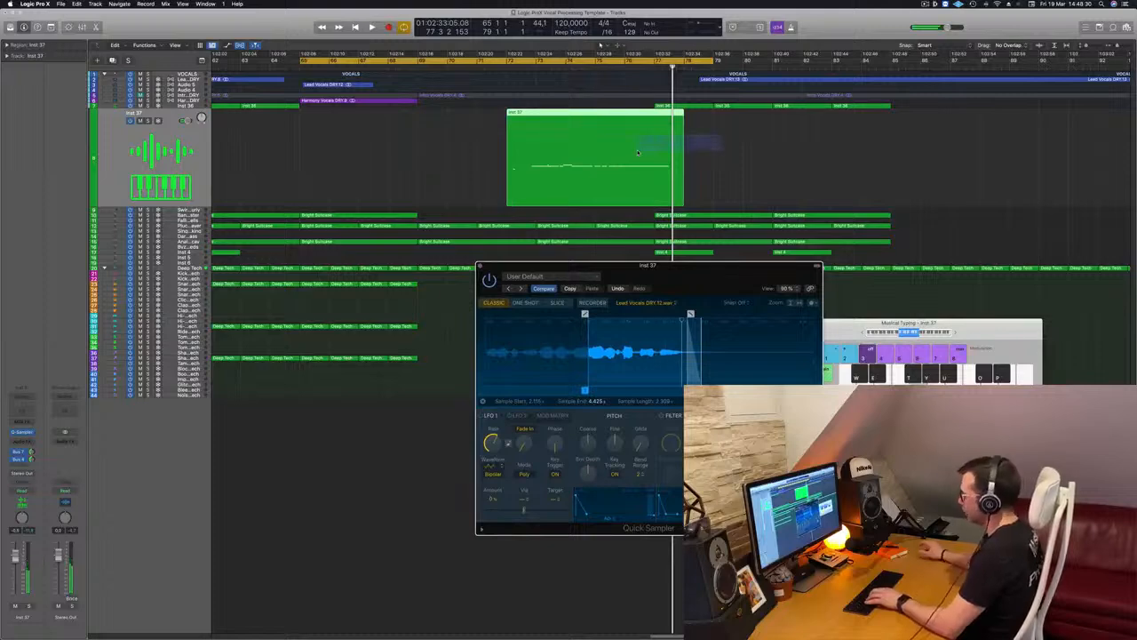
pyautogui.press('Delete')
pyautogui.press('space')
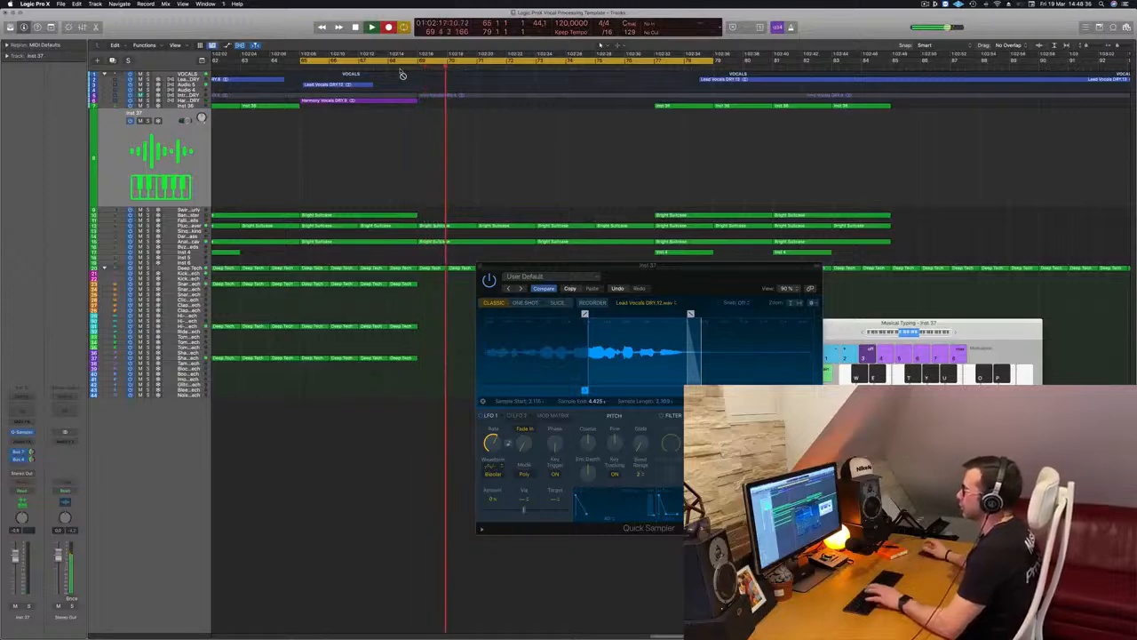
pyautogui.press('r')
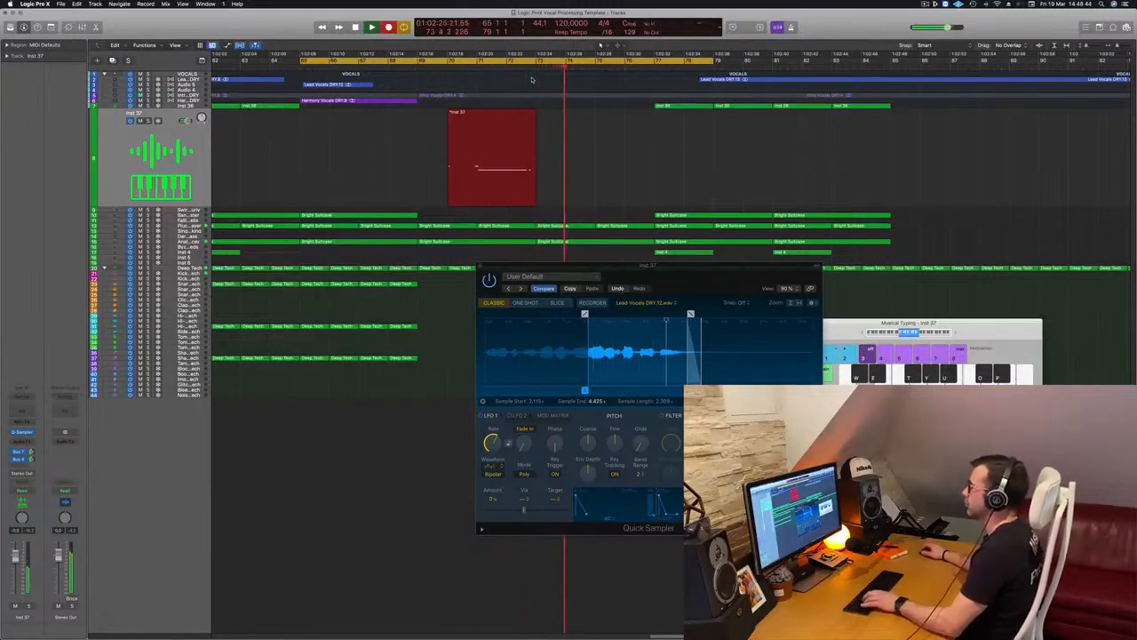
pyautogui.press('space')
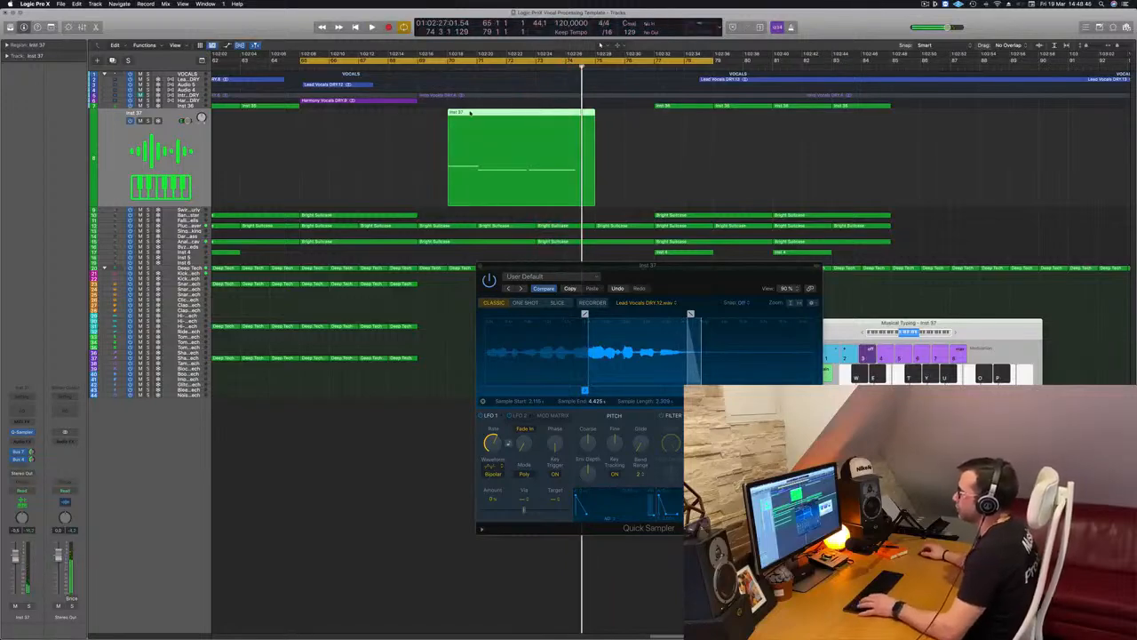
# Split the new Inst 37 region at bar 71, splitting the crossing notes, and delete the part before the cut
pyautogui.click(471, 115)
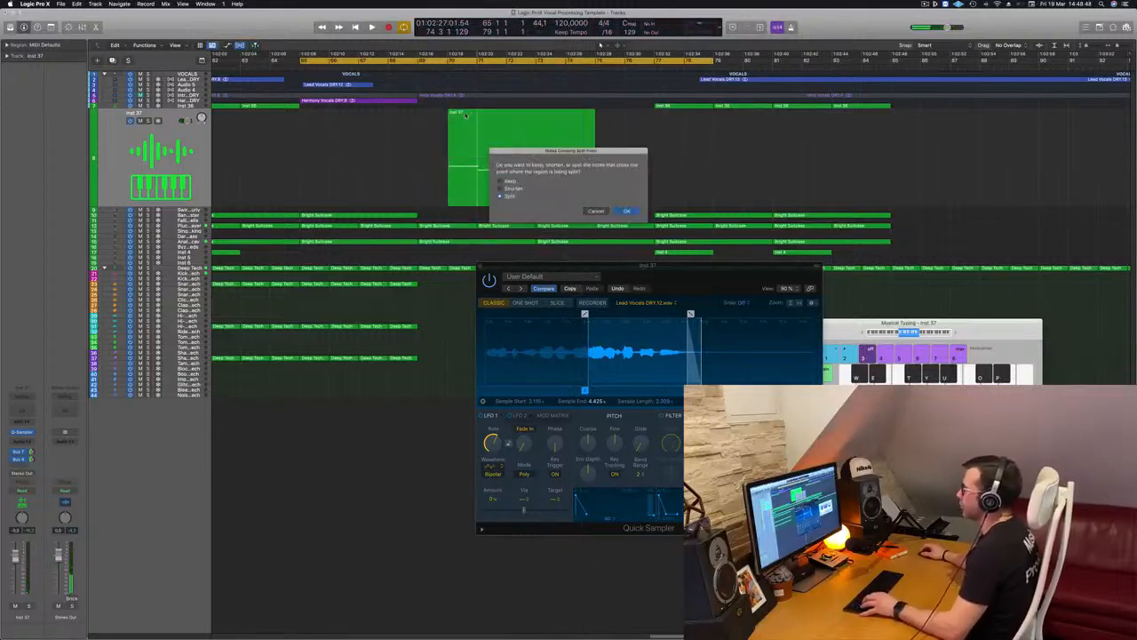
pyautogui.click(624, 211)
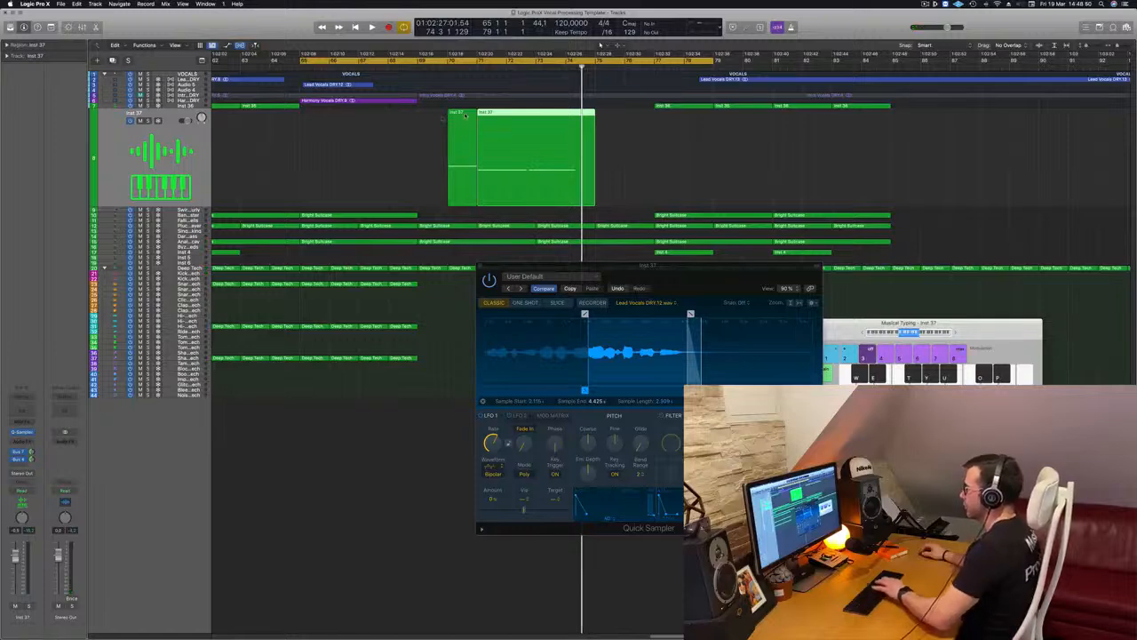
pyautogui.press('Delete')
# Move the remaining Inst 37 region to start at bar 69 and play the passage from bar 65
pyautogui.moveTo(534, 118); pyautogui.dragTo(471, 121)
pyautogui.press('space')
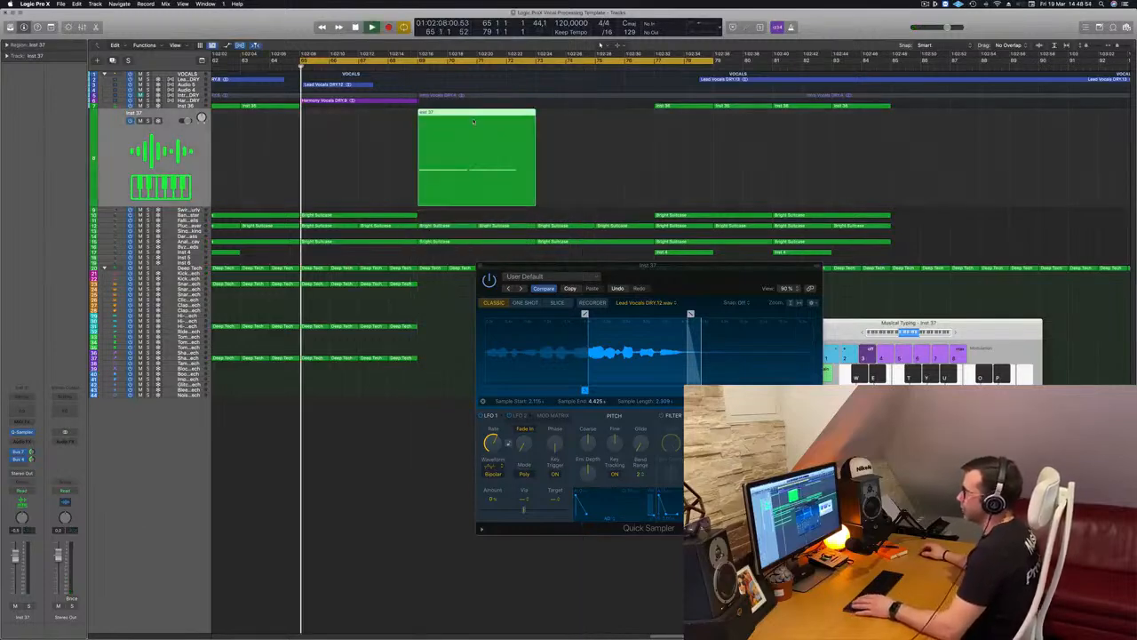
pyautogui.scroll(2, 464, 125)
pyautogui.scroll(-1, 465, 125)
pyautogui.scroll(-1, 465, 125)
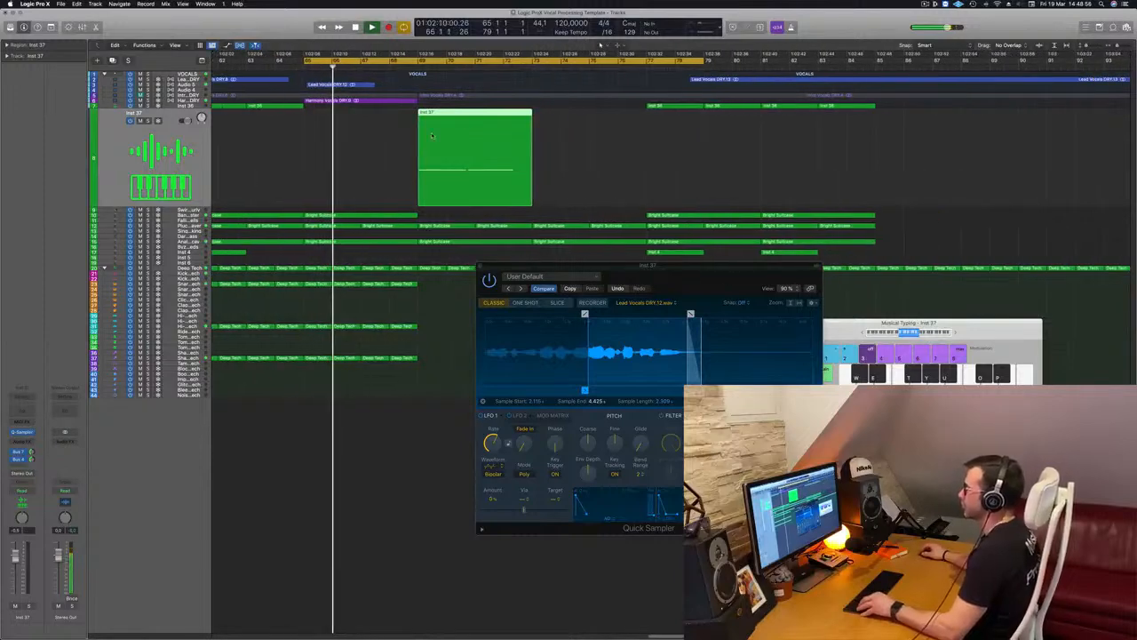
pyautogui.scroll(2, 424, 125)
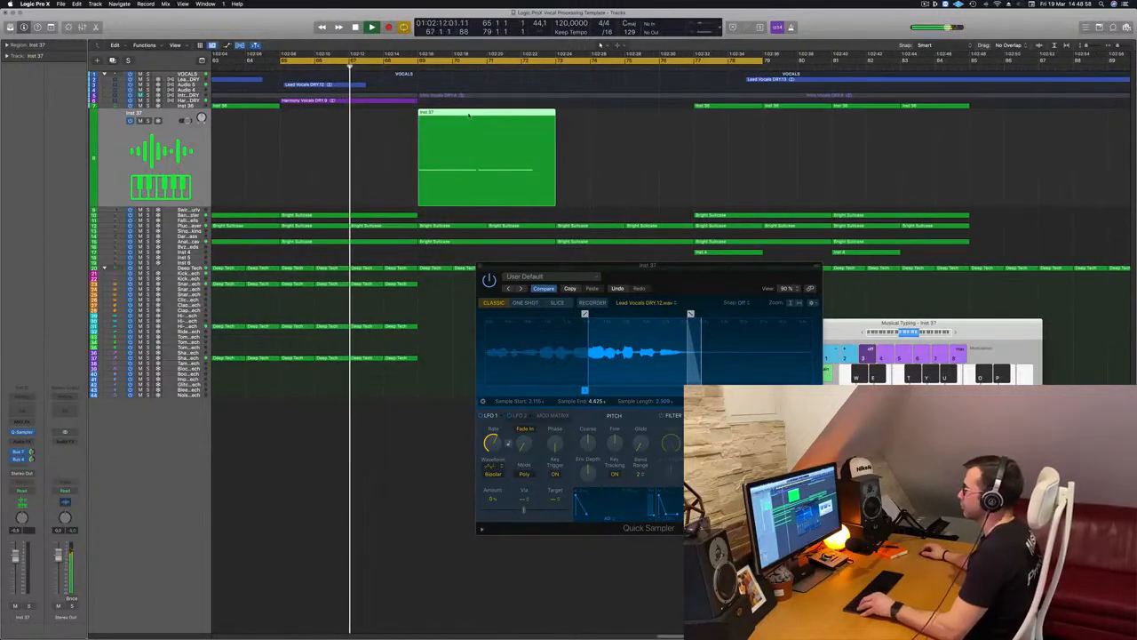
# Move the Inst 37 region to start at bar 67 and replay the passage from bar 65
pyautogui.moveTo(458, 114); pyautogui.dragTo(411, 122)
pyautogui.press('space')
pyautogui.press('space')
pyautogui.press('super+Left')
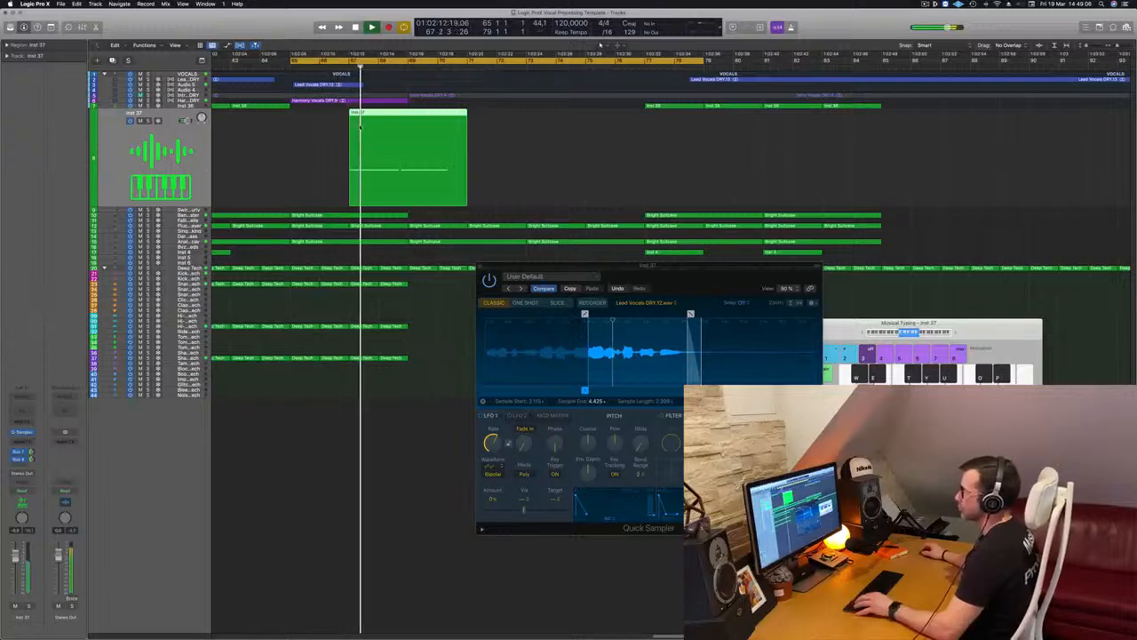
pyautogui.scroll(2, 450, 144)
pyautogui.scroll(2, 450, 144)
pyautogui.scroll(-2, 454, 145)
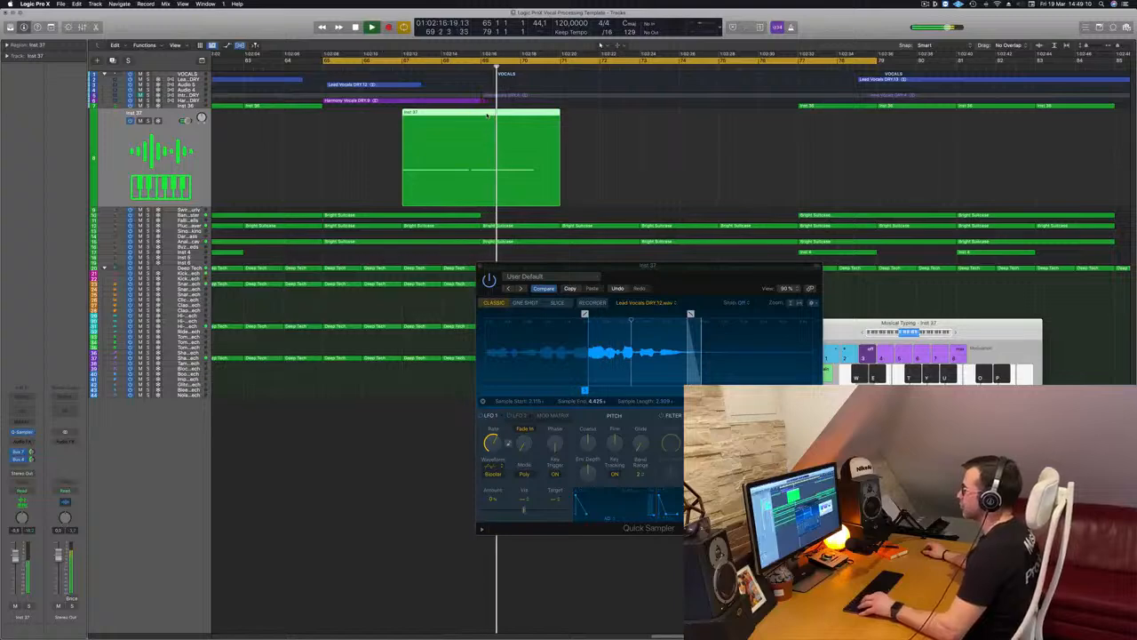
# In the Piano Roll, move the Inst 37 region's second note to start at bar 69 and shorten it
pyautogui.doubleClick(466, 133)
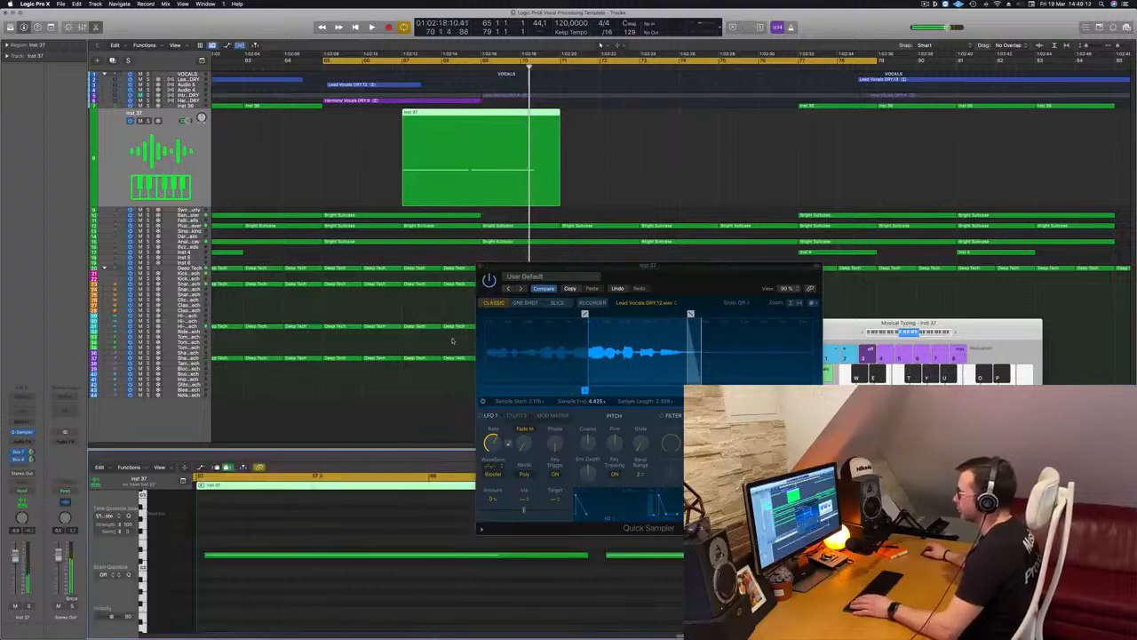
pyautogui.click(641, 556)
pyautogui.scroll(-2, 648, 570)
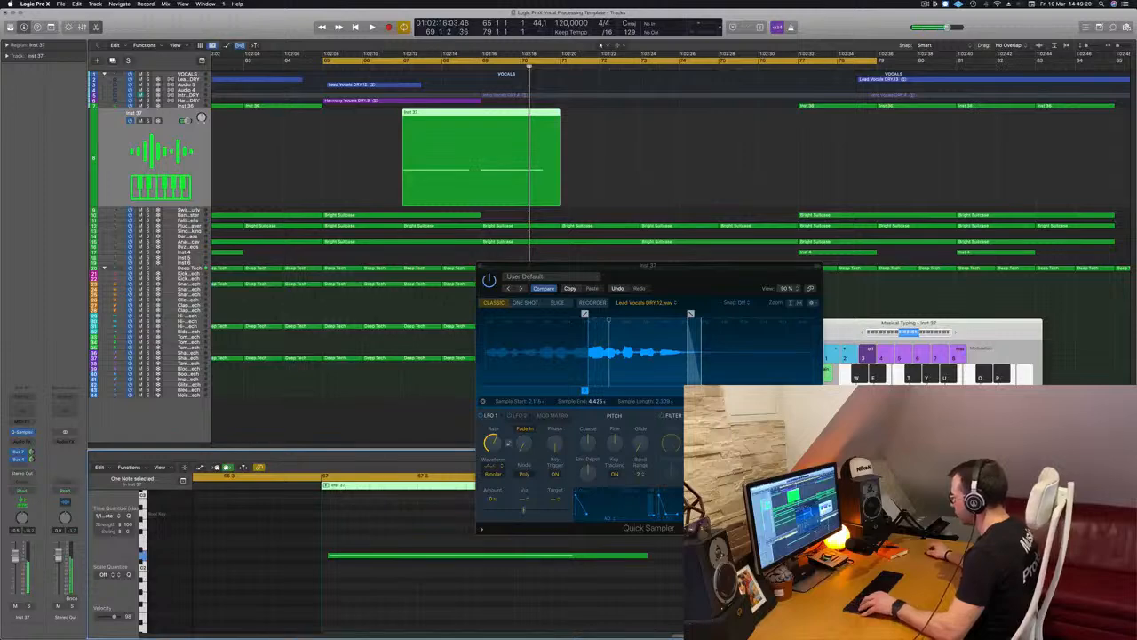
# Replay the passage from bar 65 to check the edited Inst 37 notes against the vocals
pyautogui.press('space')
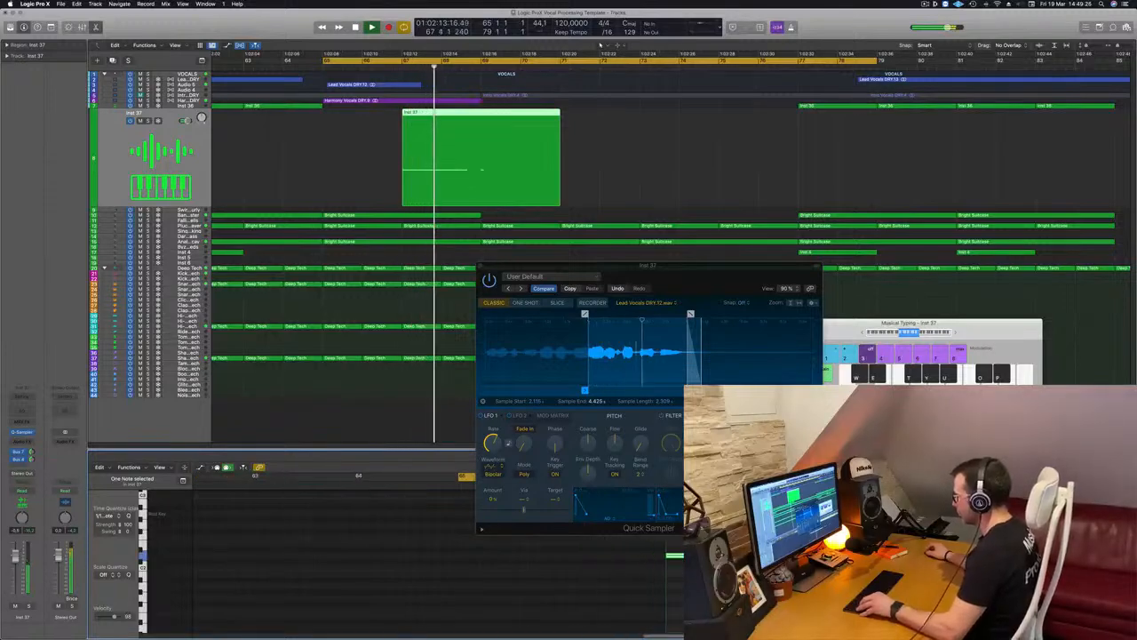
pyautogui.press('Return')
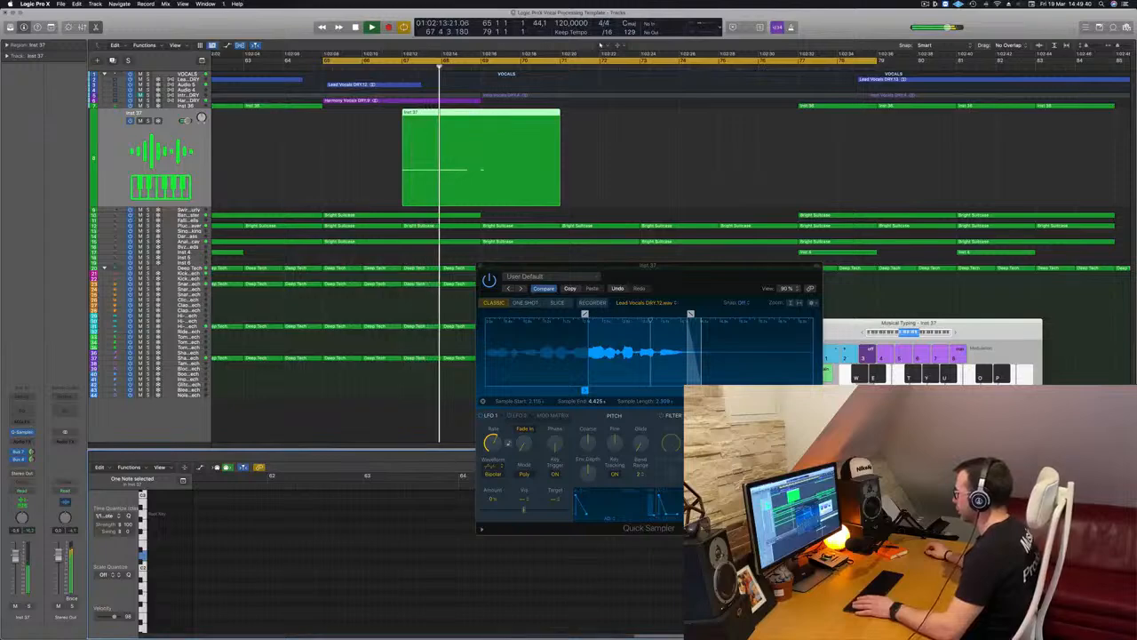
pyautogui.press('space')
# Try shifting the Quick Sampler's Coarse pitch up and down while the passage plays
pyautogui.press('space')
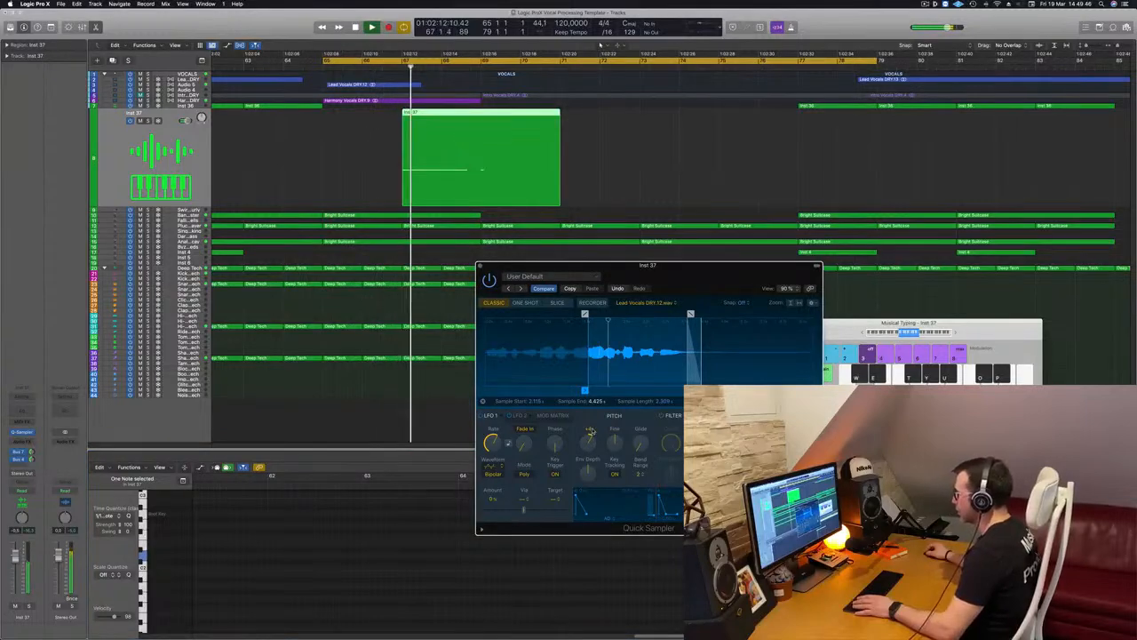
pyautogui.moveTo(594, 429); pyautogui.dragTo(590, 447)
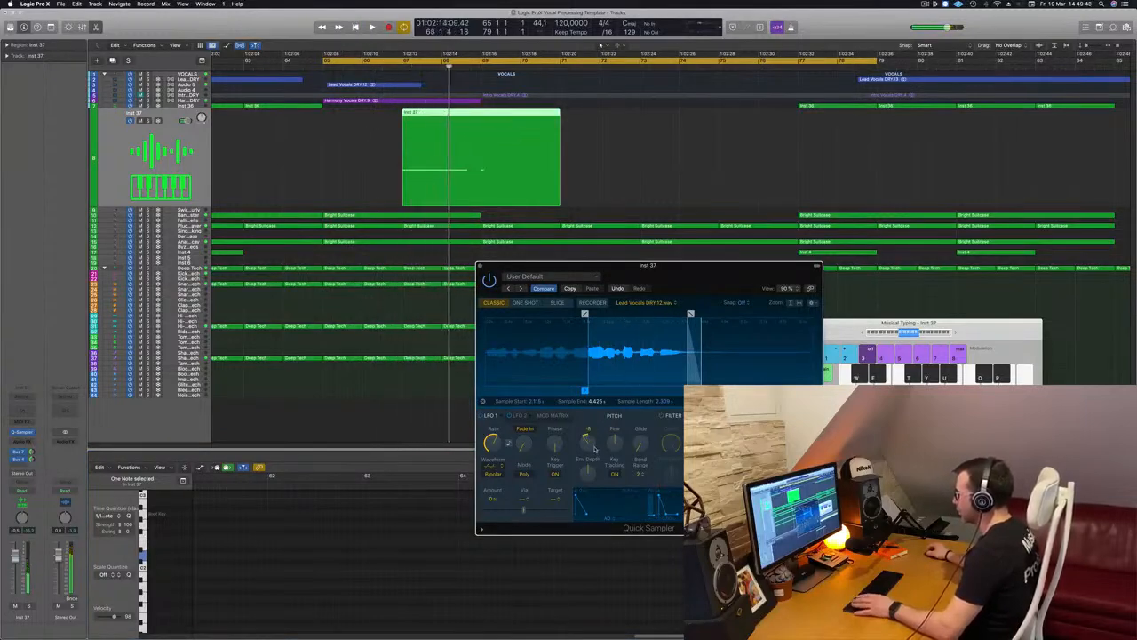
pyautogui.press('space')
# Play the passage from bar 65 and move the Quick Sampler window clear of the Inst 37 region and Piano Roll
pyautogui.press('space')
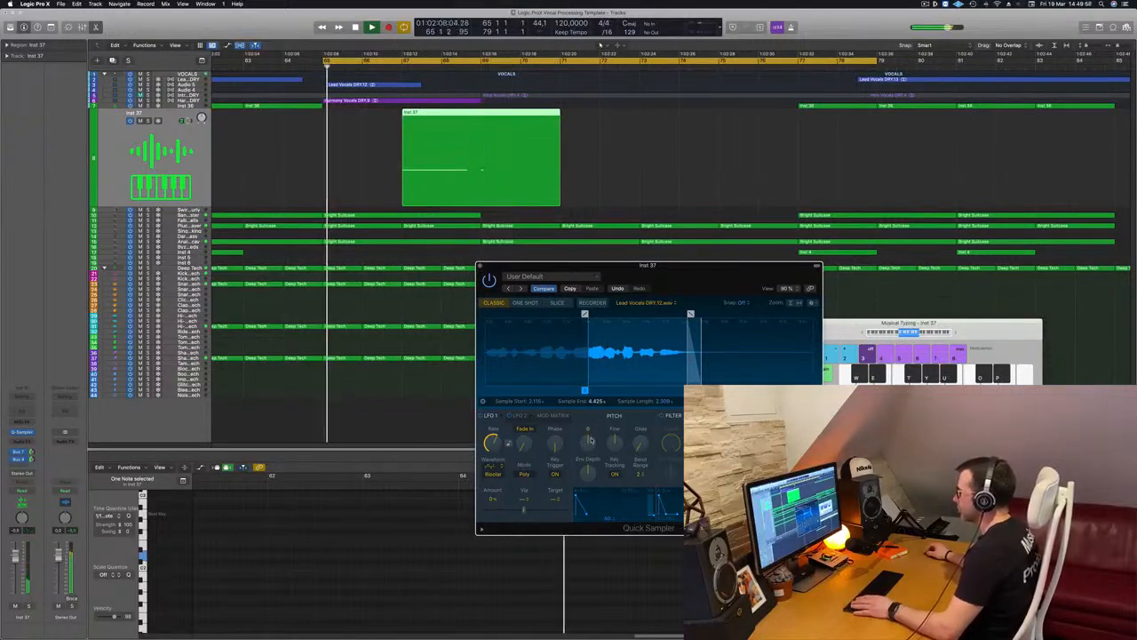
pyautogui.moveTo(693, 292); pyautogui.dragTo(615, 311)
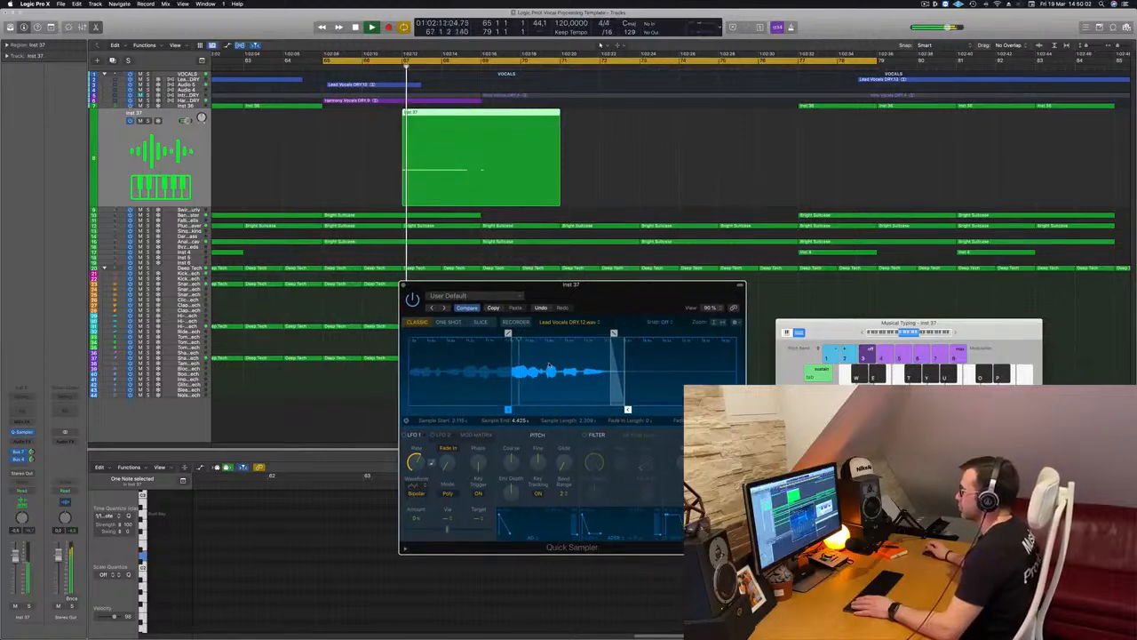
pyautogui.moveTo(603, 294); pyautogui.dragTo(1069, 156)
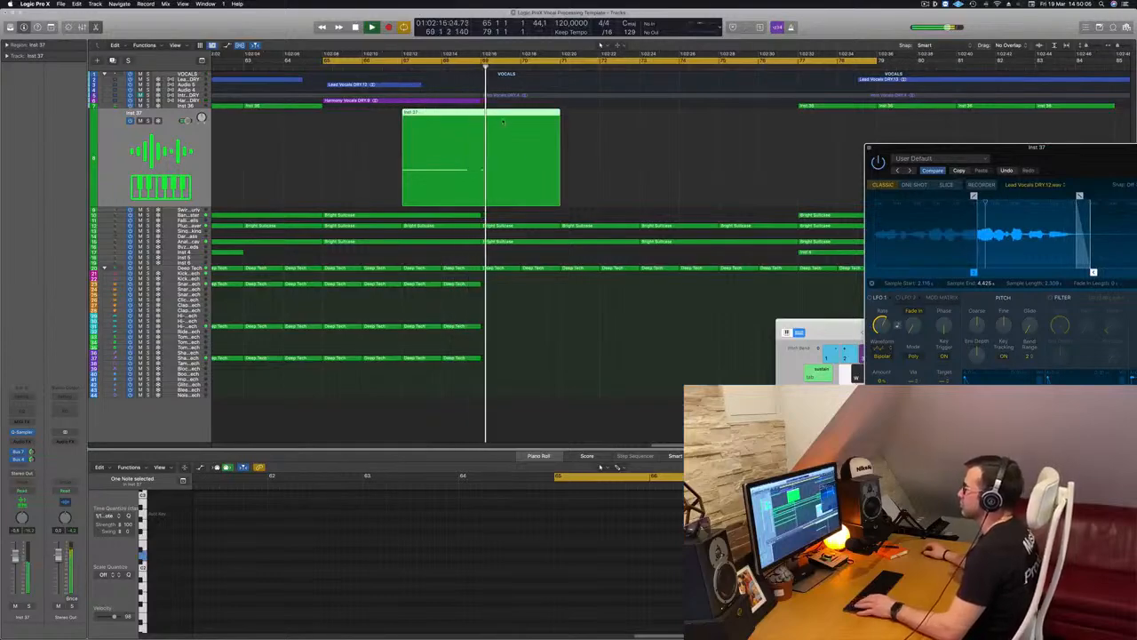
# Try moving the Inst 37 region half a bar earlier, and undo the move
pyautogui.press('space')
pyautogui.moveTo(468, 159); pyautogui.dragTo(449, 160)
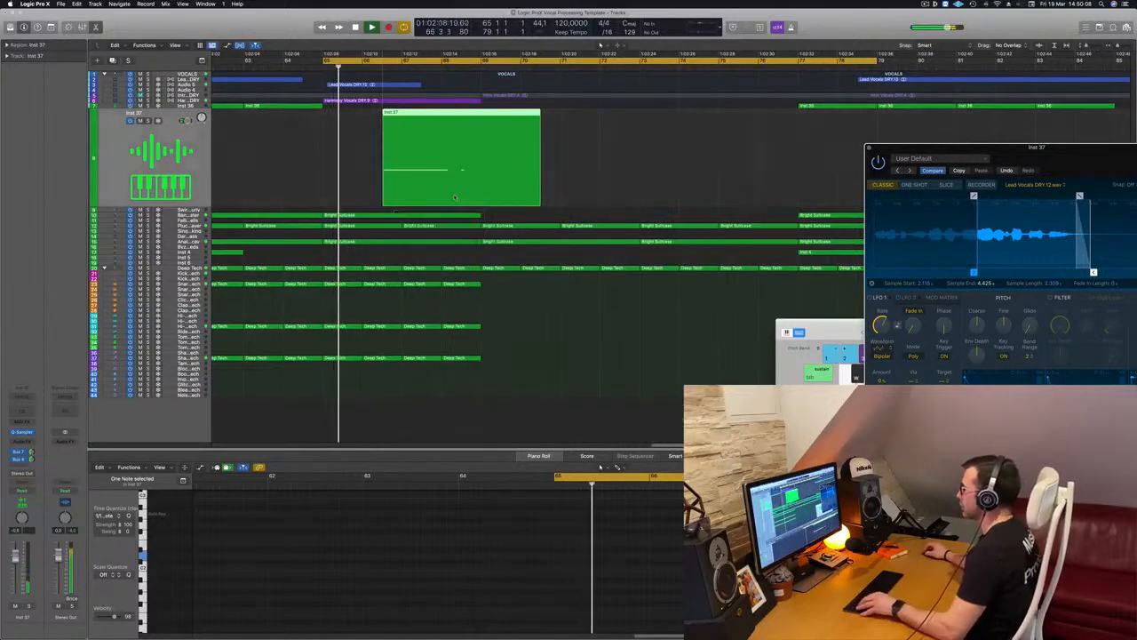
pyautogui.press('super+z')
# Play the passage and shorten the cycle range so that it starts at bar 67
pyautogui.press('space')
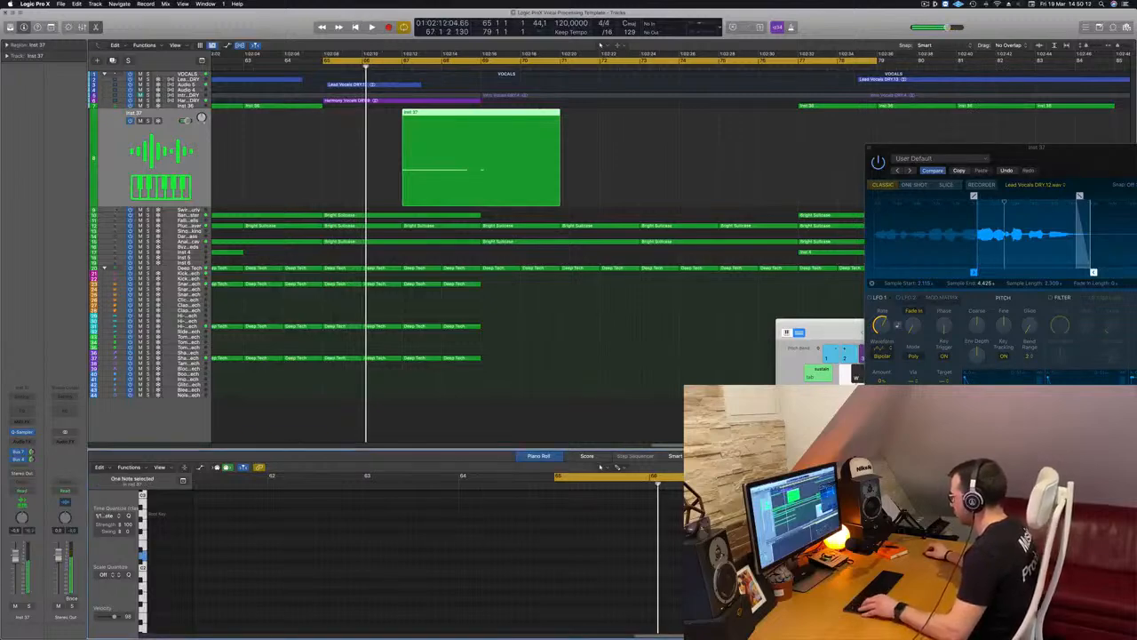
pyautogui.press('space')
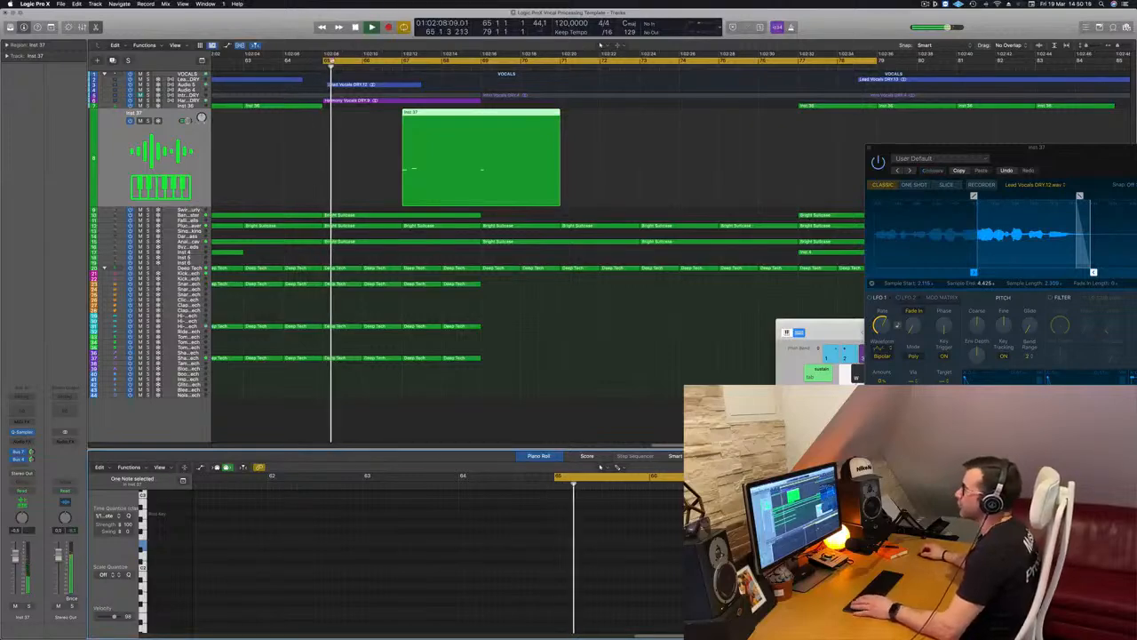
pyautogui.moveTo(325, 59); pyautogui.dragTo(401, 64)
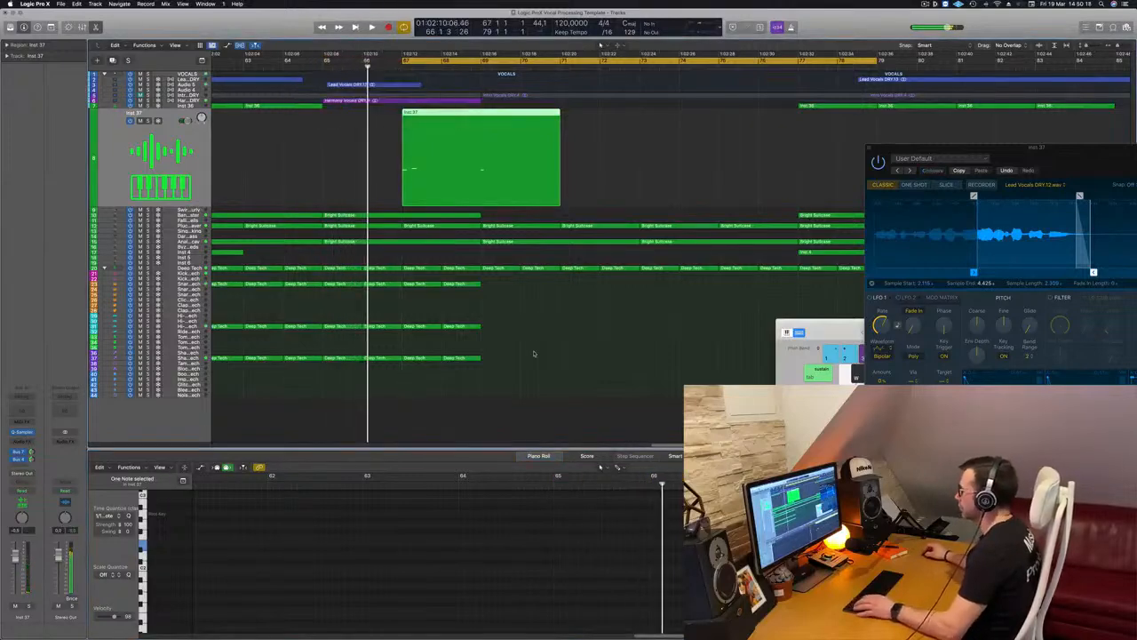
# Copy the first two notes of the Inst 37 region half a bar on, to start at 67 3
pyautogui.scroll(-5, 334, 558)
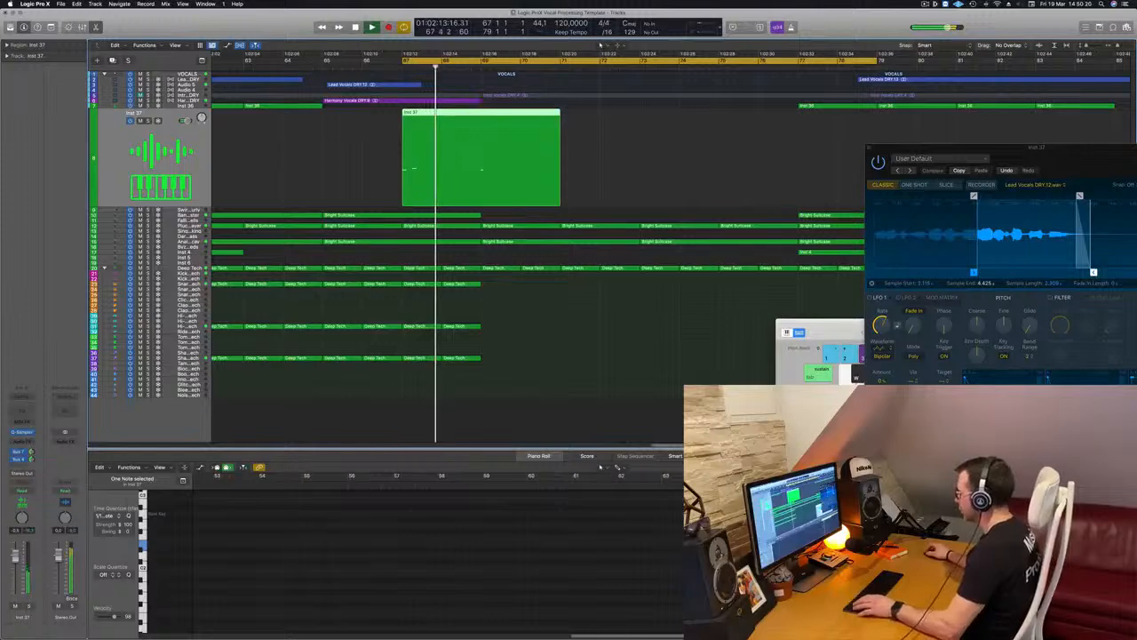
pyautogui.scroll(5, 333, 558)
pyautogui.hscroll(-4, 333, 558)
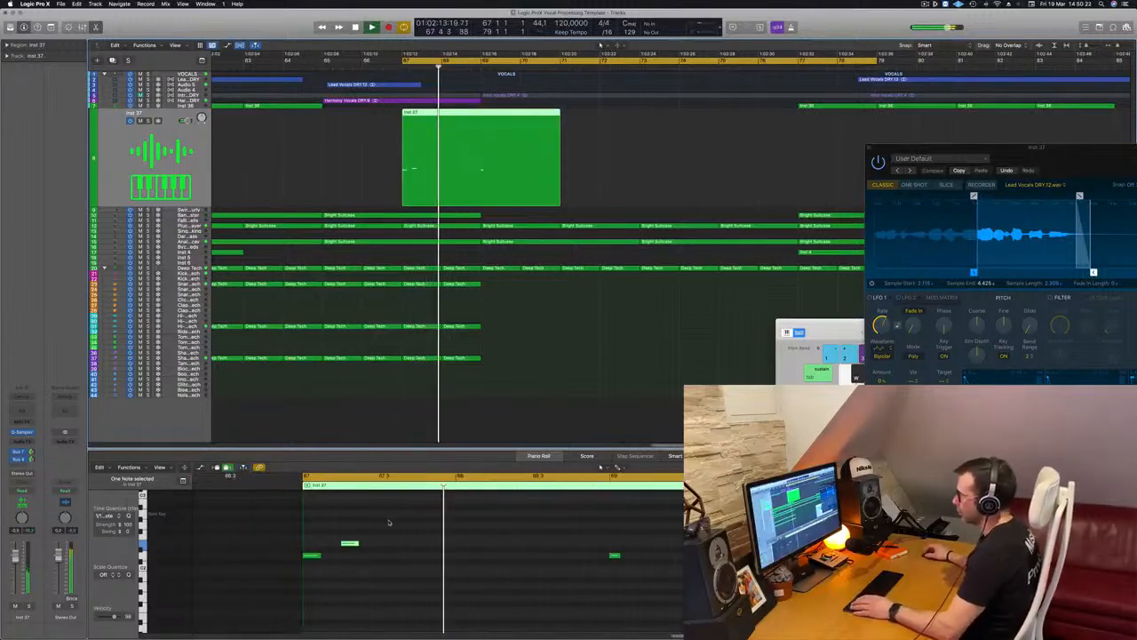
pyautogui.press('space')
pyautogui.press('space')
pyautogui.moveTo(319, 529); pyautogui.dragTo(467, 580)
pyautogui.press('space')
pyautogui.press('space')
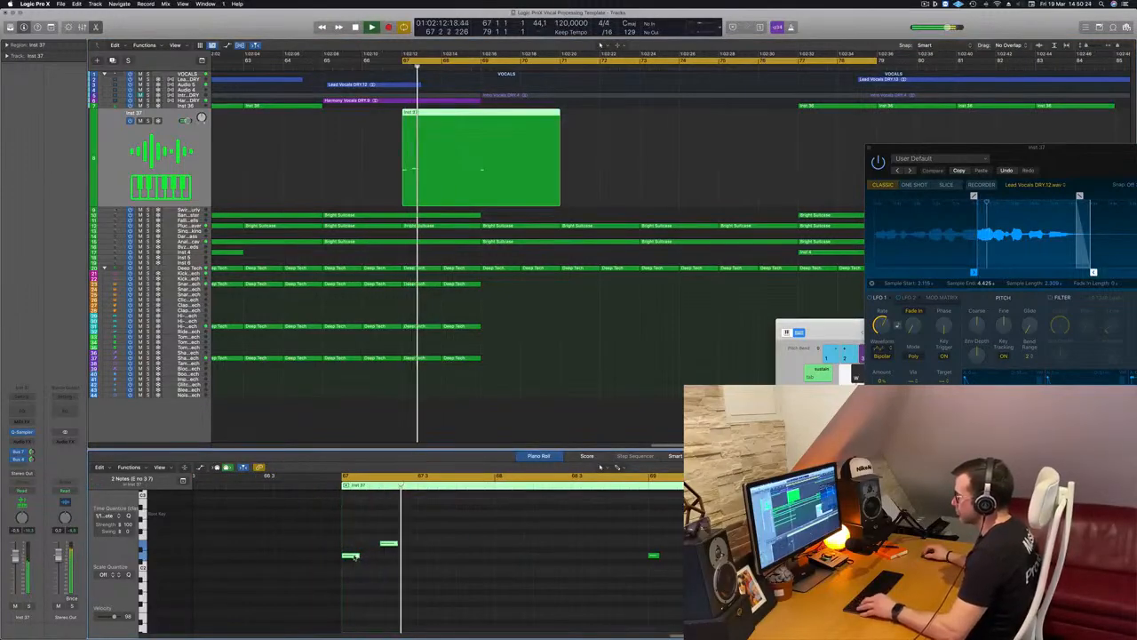
pyautogui.moveTo(356, 558); pyautogui.dragTo(429, 559)
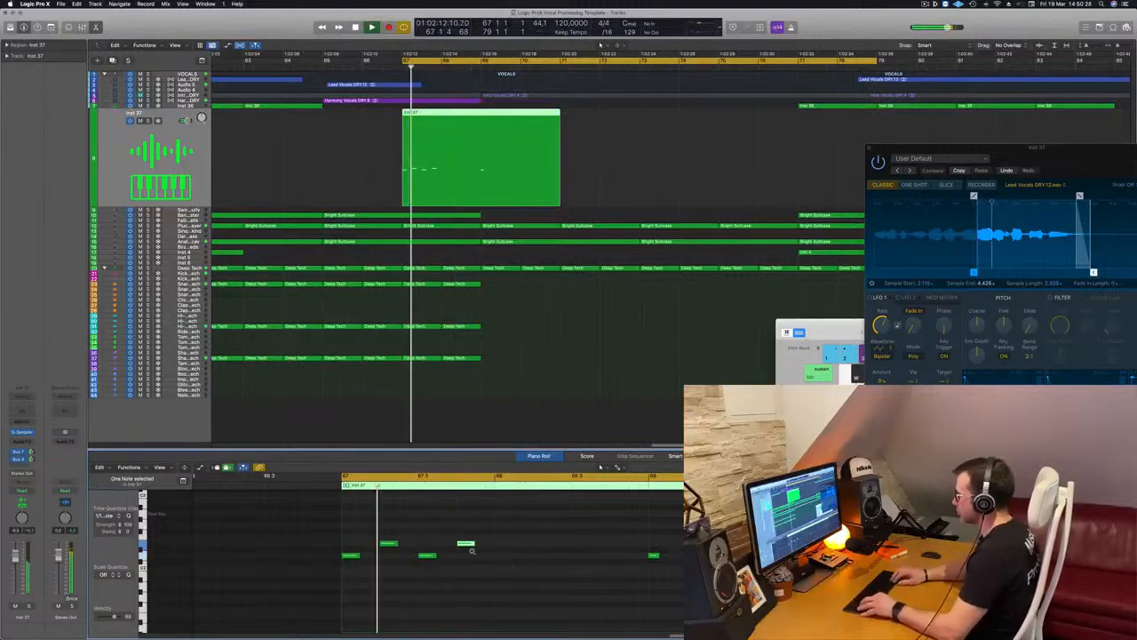
# Try the fourth Inst 37 note three semitones higher and play it back from bar 67
pyautogui.hotkey('alt', 'Up')
pyautogui.hotkey('alt', 'Up')
pyautogui.hotkey('alt', 'Up')
pyautogui.press('space')
pyautogui.press('space')
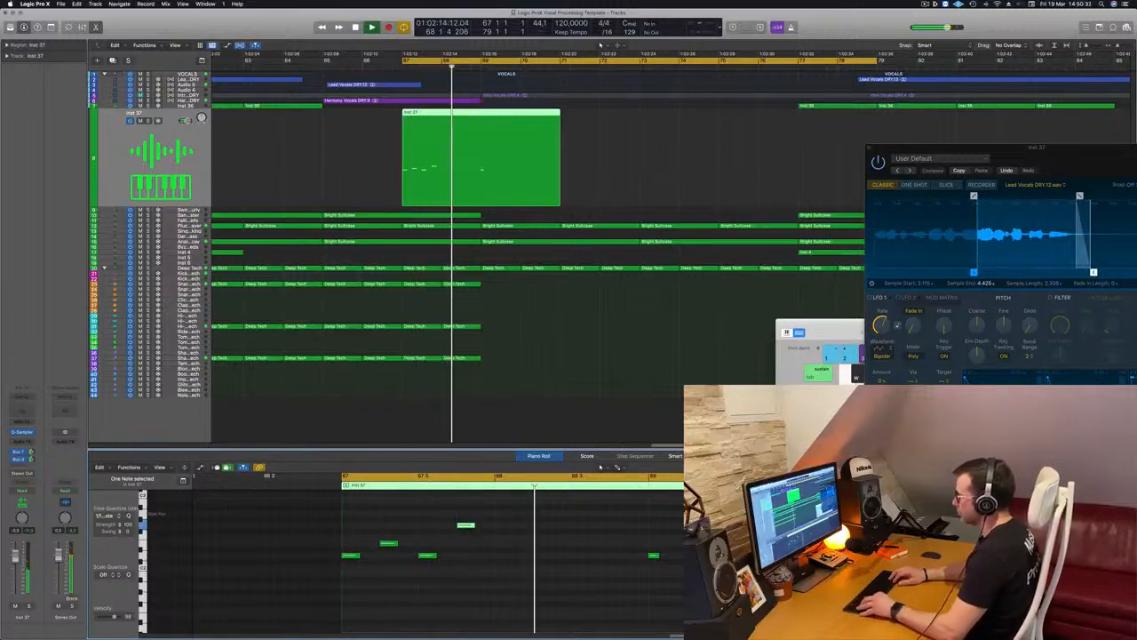
# Lower the fourth Inst 37 note until it sits two semitones below the first and third notes
pyautogui.hotkey('alt', 'Down')
pyautogui.hotkey('alt', 'Down')
pyautogui.hotkey('alt', 'Down')
pyautogui.hotkey('alt', 'Down')
pyautogui.hotkey('alt', 'Down')
pyautogui.hotkey('alt', 'Down')
pyautogui.hotkey('alt', 'Down')
pyautogui.hotkey('alt', 'Down')
pyautogui.hotkey('alt', 'Down')
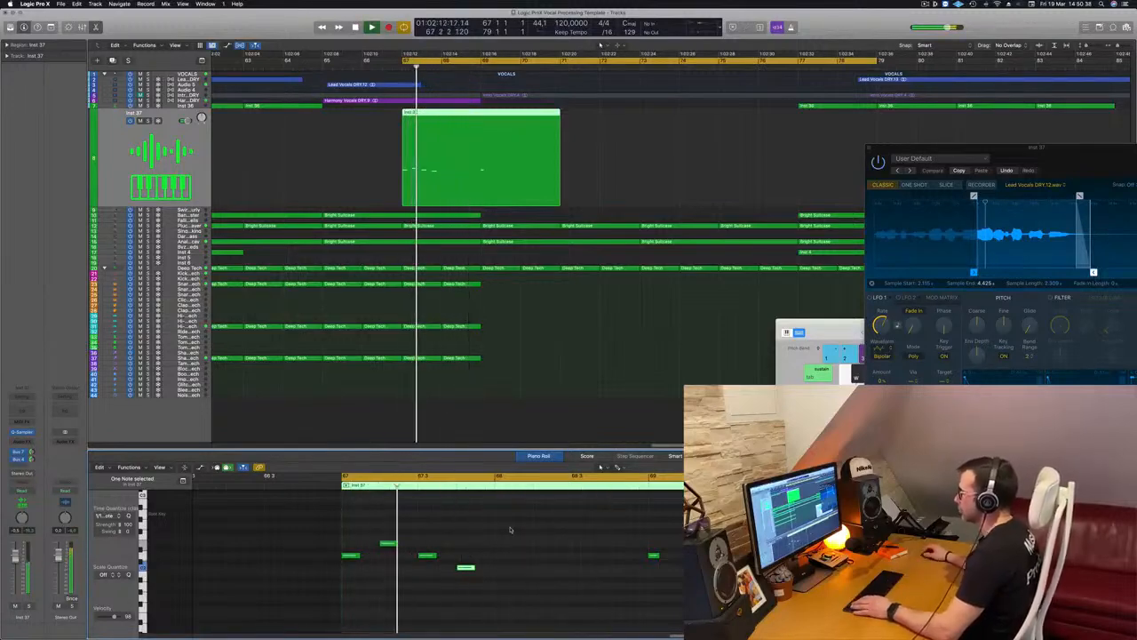
pyautogui.moveTo(467, 568); pyautogui.dragTo(465, 546)
pyautogui.scroll(-2, 474, 577)
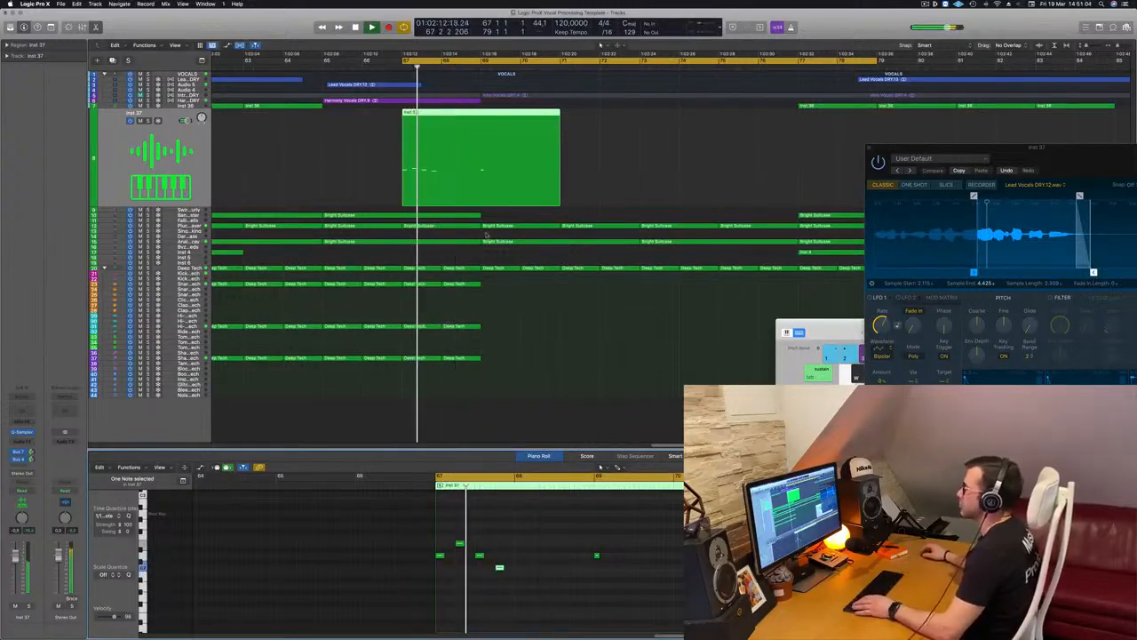
# Split the Inst 37 region at bar 68, delete the remainder, and copy the one-bar region to bar 68
pyautogui.press('super+t')
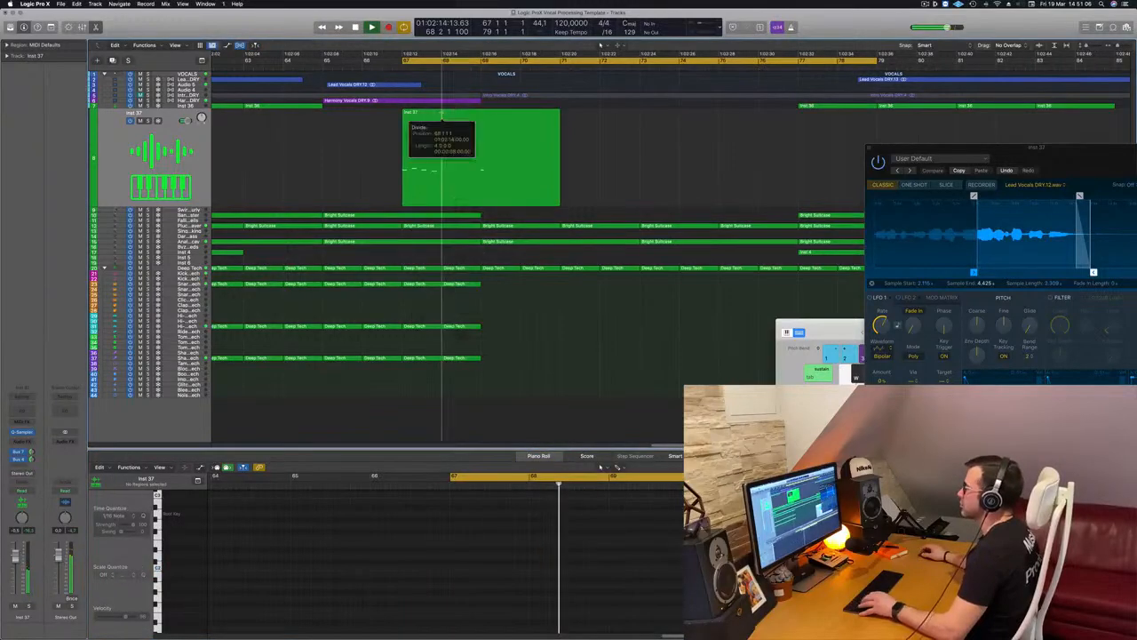
pyautogui.press('BackSpace')
pyautogui.press('space')
pyautogui.press('space')
pyautogui.moveTo(419, 117); pyautogui.dragTo(461, 121)
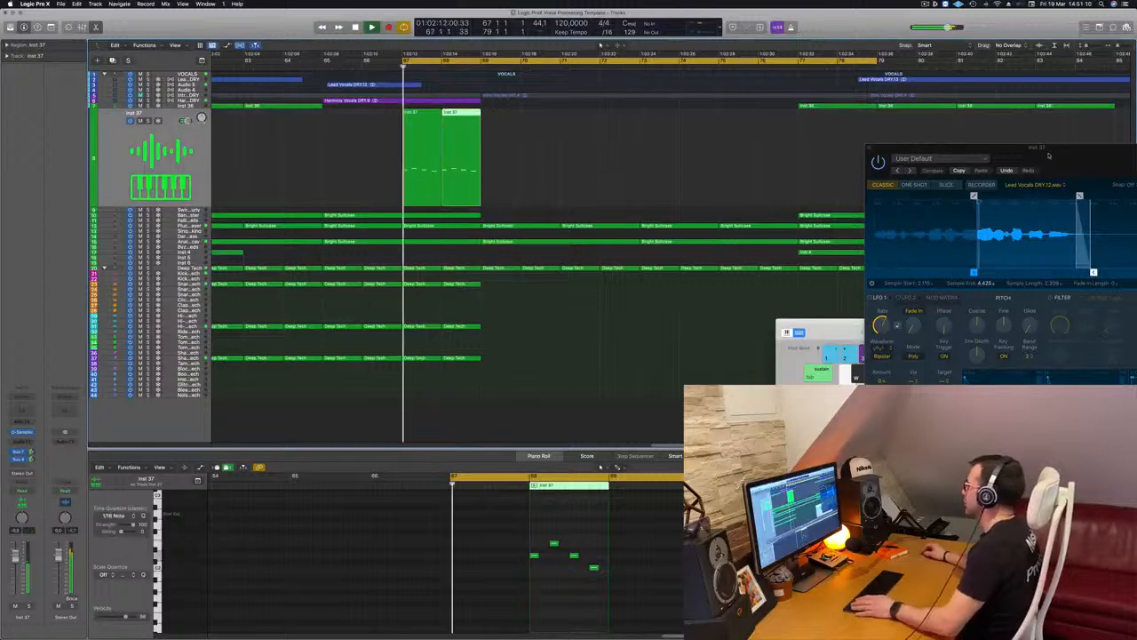
# Move the Quick Sampler window fully into view and set the Inst 37 channel's automation mode to Touch
pyautogui.moveTo(986, 149); pyautogui.dragTo(656, 160)
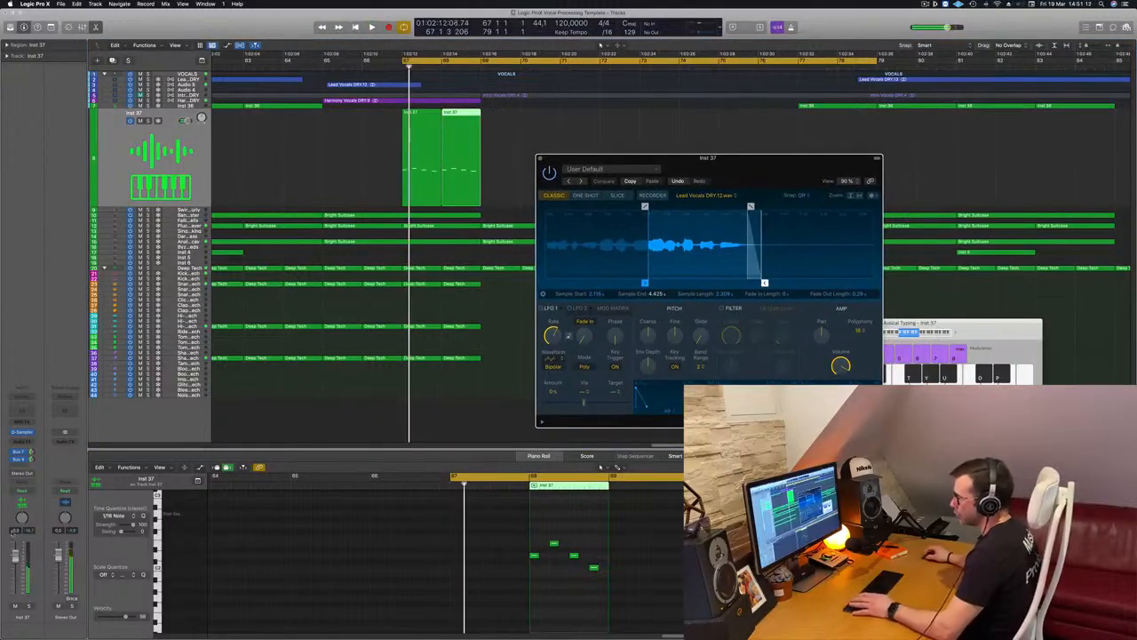
pyautogui.click(22, 490)
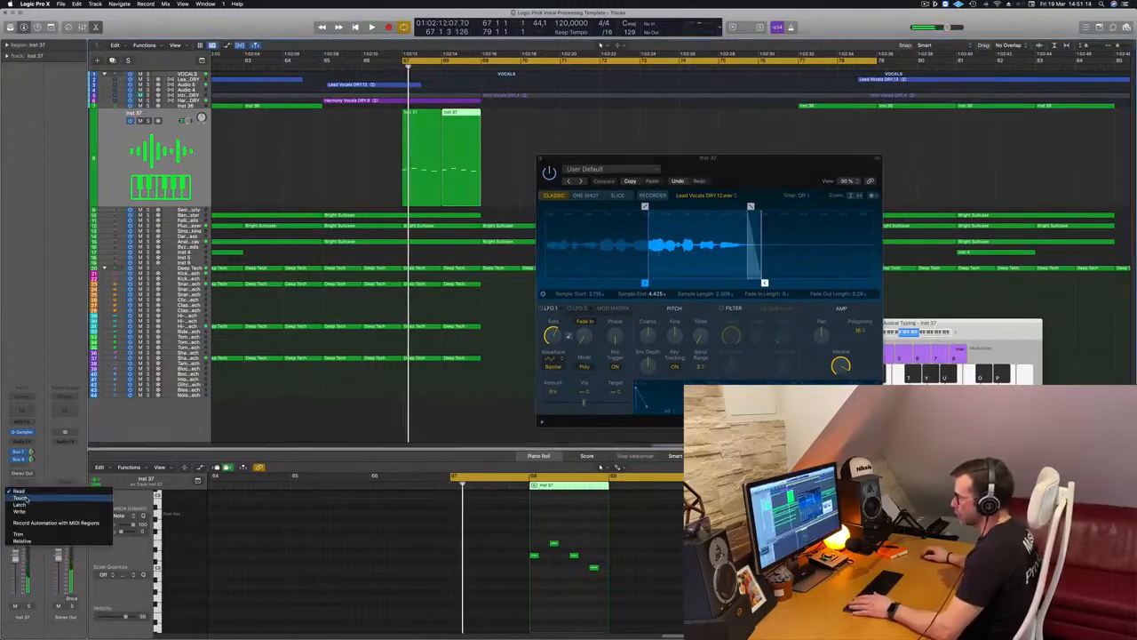
pyautogui.click(23, 503)
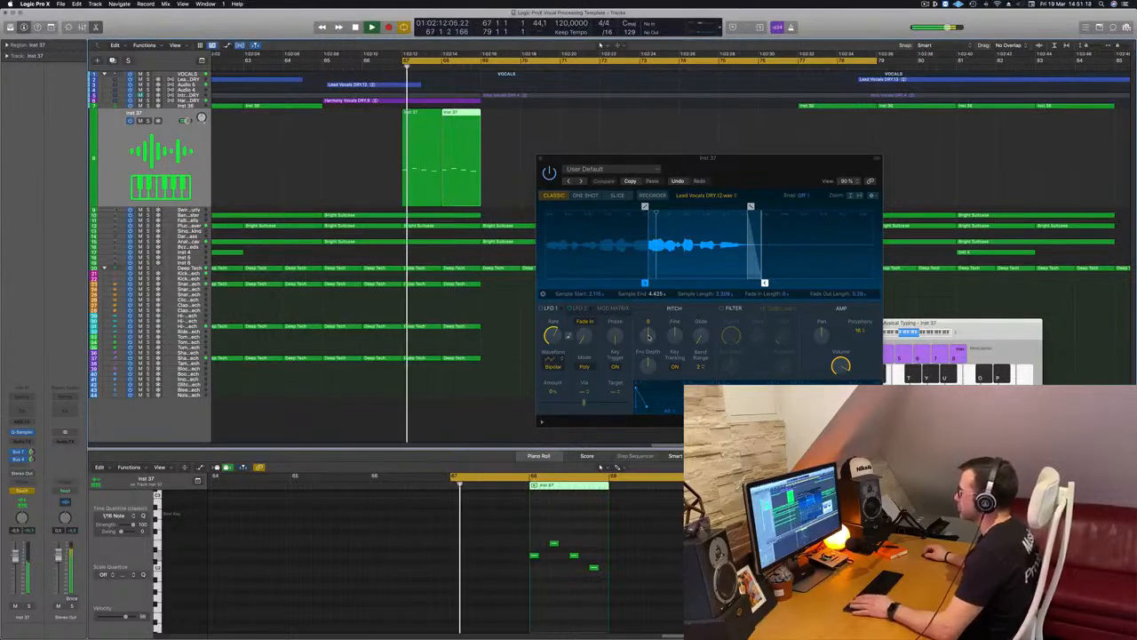
# Record automation of the Quick Sampler's Coarse pitch rising to +9 while playing bars 67 and 68
pyautogui.click(649, 336)
pyautogui.moveTo(649, 336); pyautogui.dragTo(651, 326)
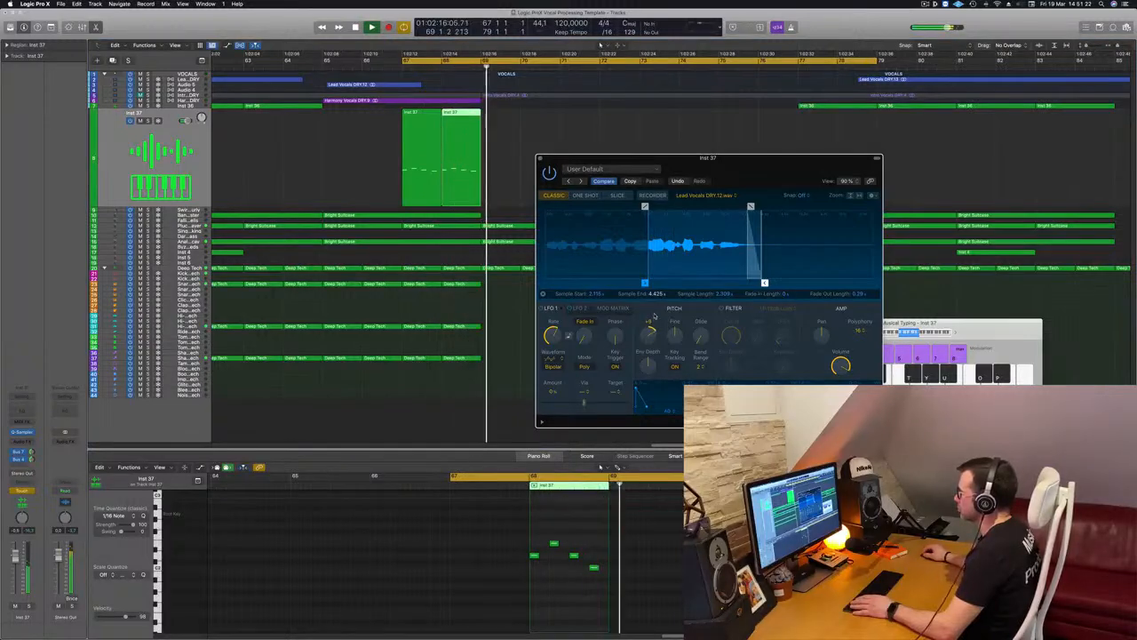
pyautogui.press('space')
# Show track automation and display the recorded Coarse pitch curve on the Inst 37 track
pyautogui.click(189, 161)
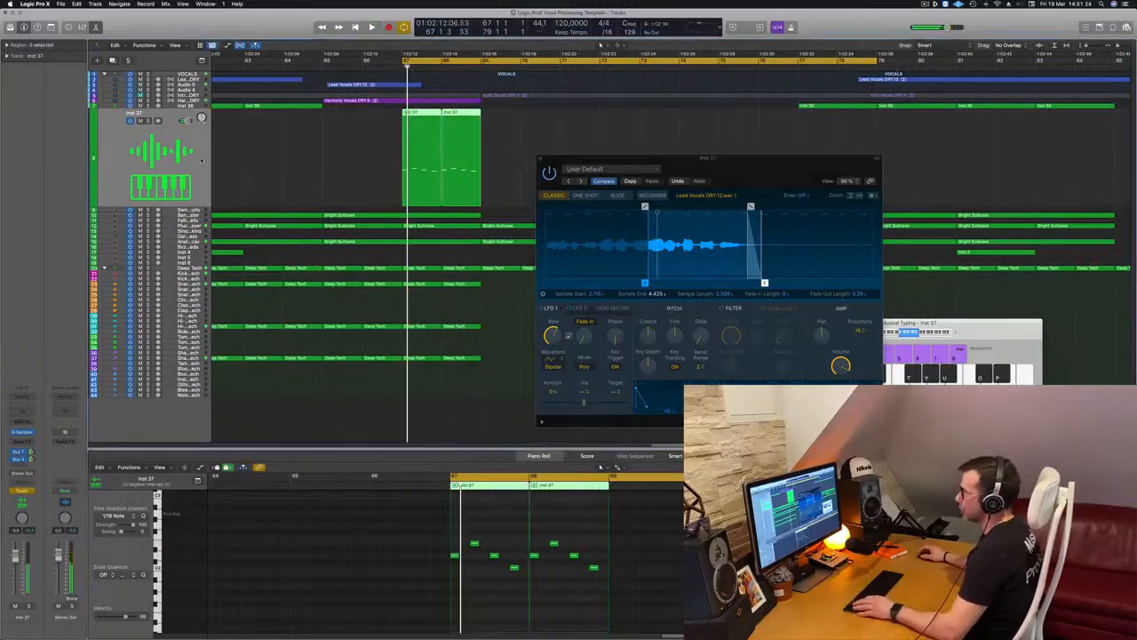
pyautogui.press('super+k')
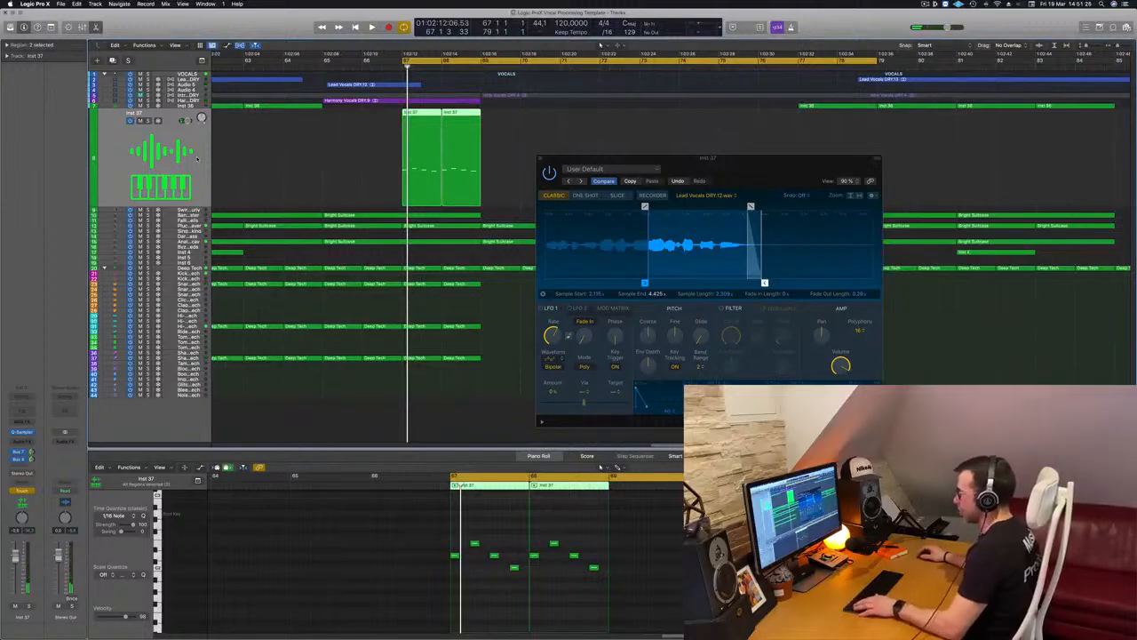
pyautogui.click(313, 132)
pyautogui.click(137, 130)
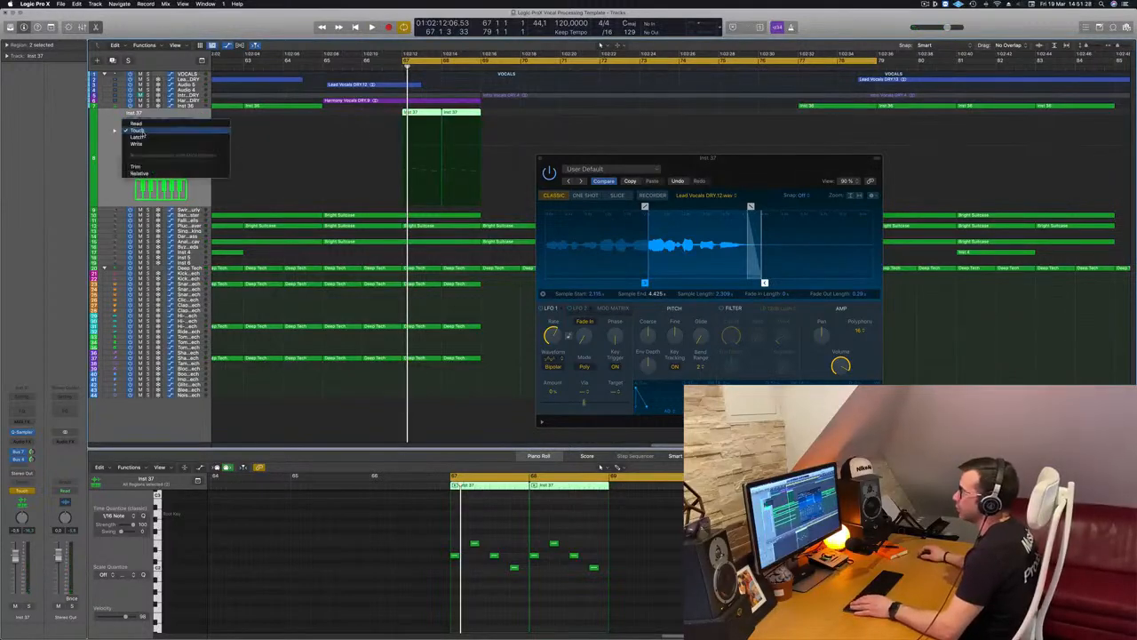
pyautogui.click(112, 166)
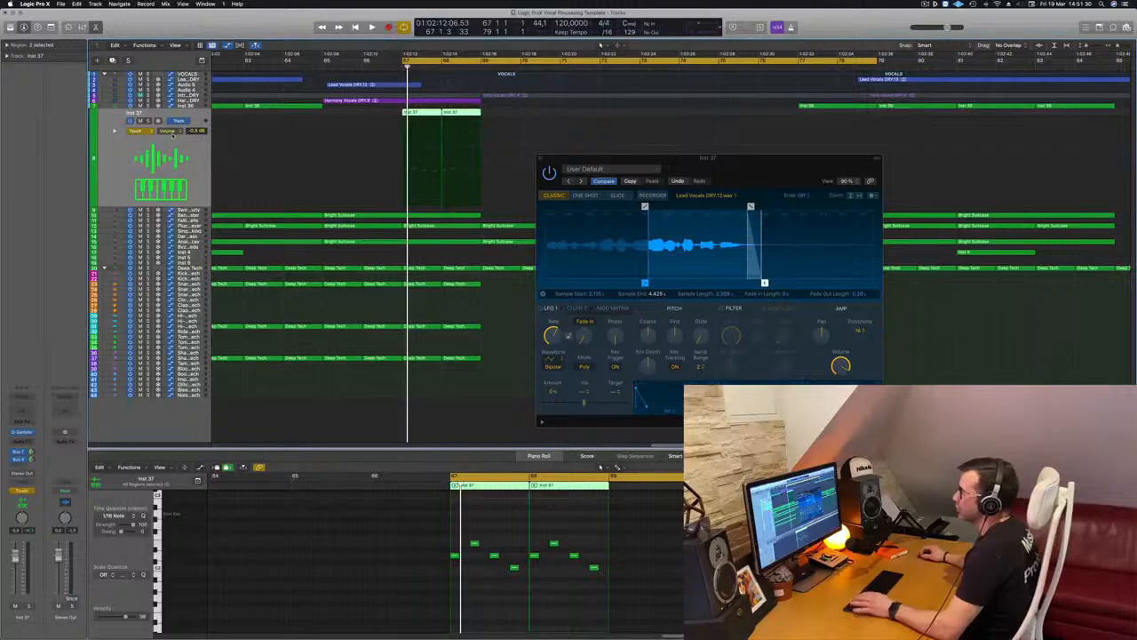
pyautogui.click(171, 131)
pyautogui.click(446, 159)
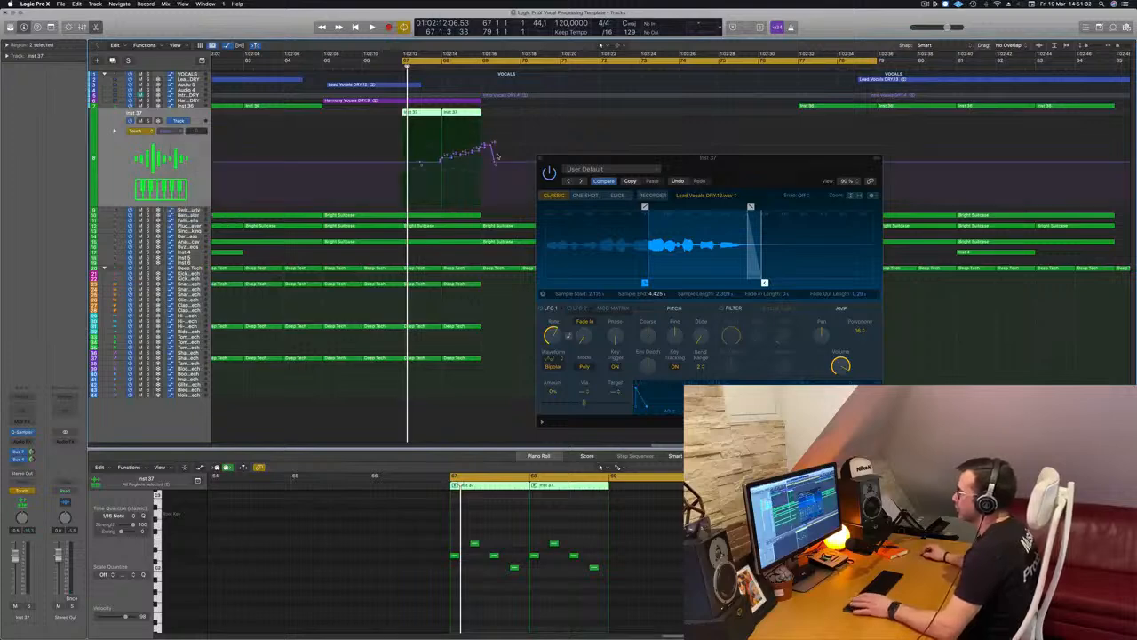
# In the bar 68 region, set the second and fourth notes to the same pitch as the first and third
pyautogui.press('space')
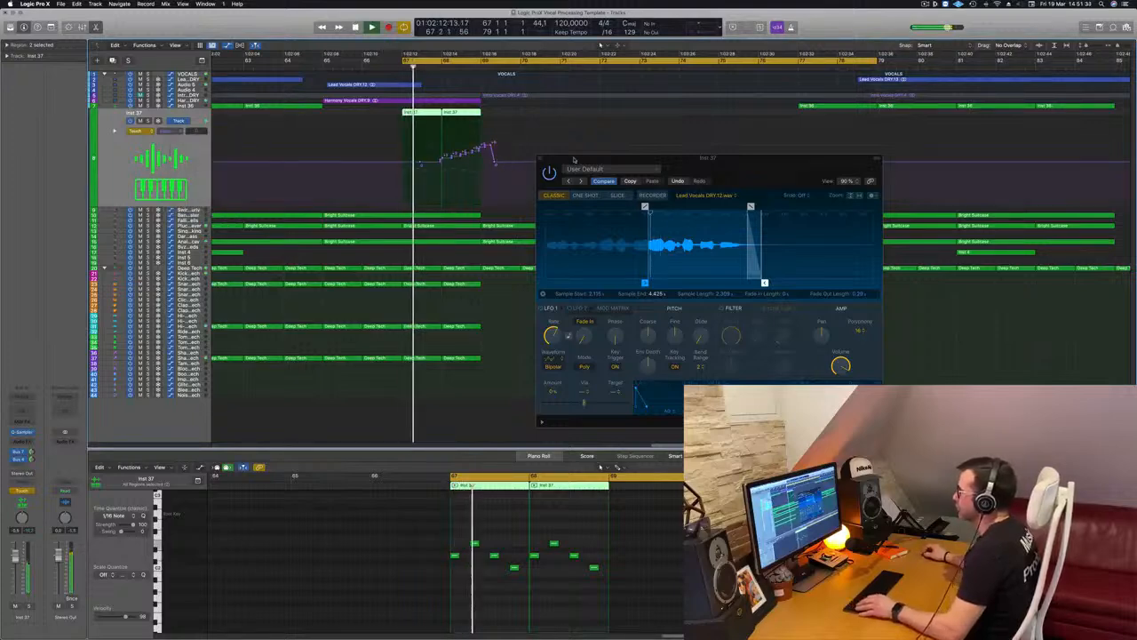
pyautogui.moveTo(574, 158); pyautogui.dragTo(661, 159)
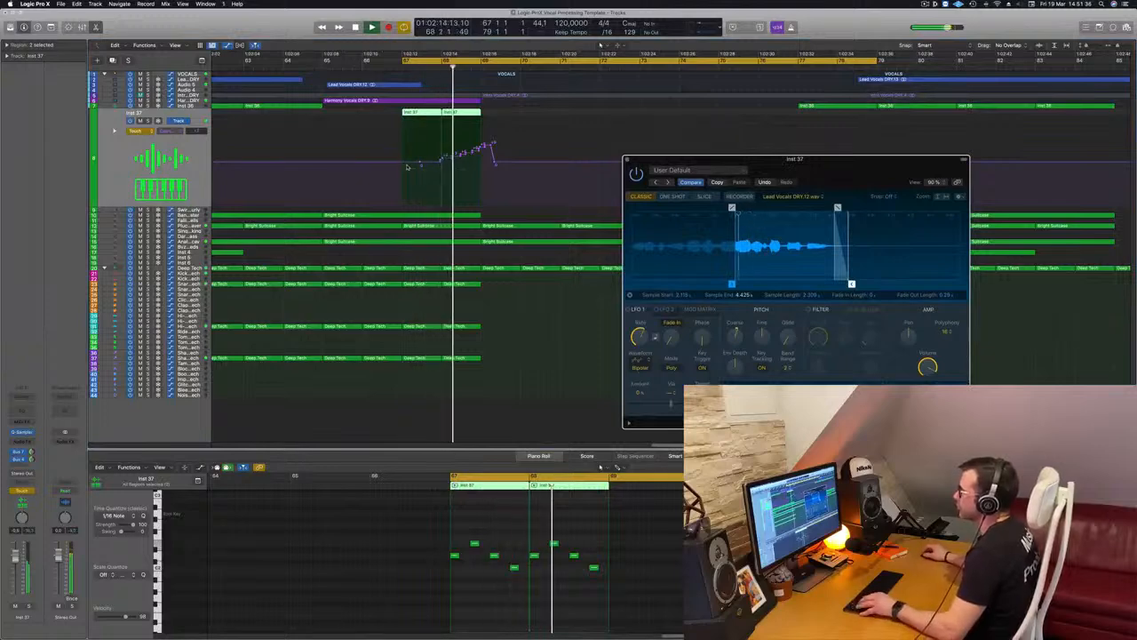
pyautogui.click(557, 539)
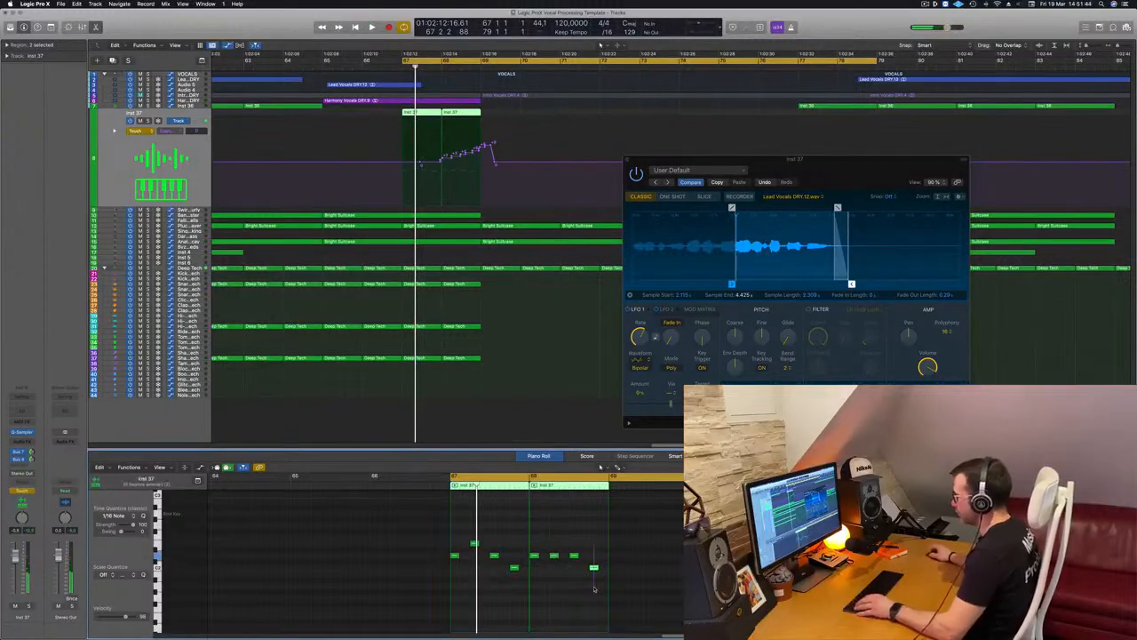
pyautogui.press('space')
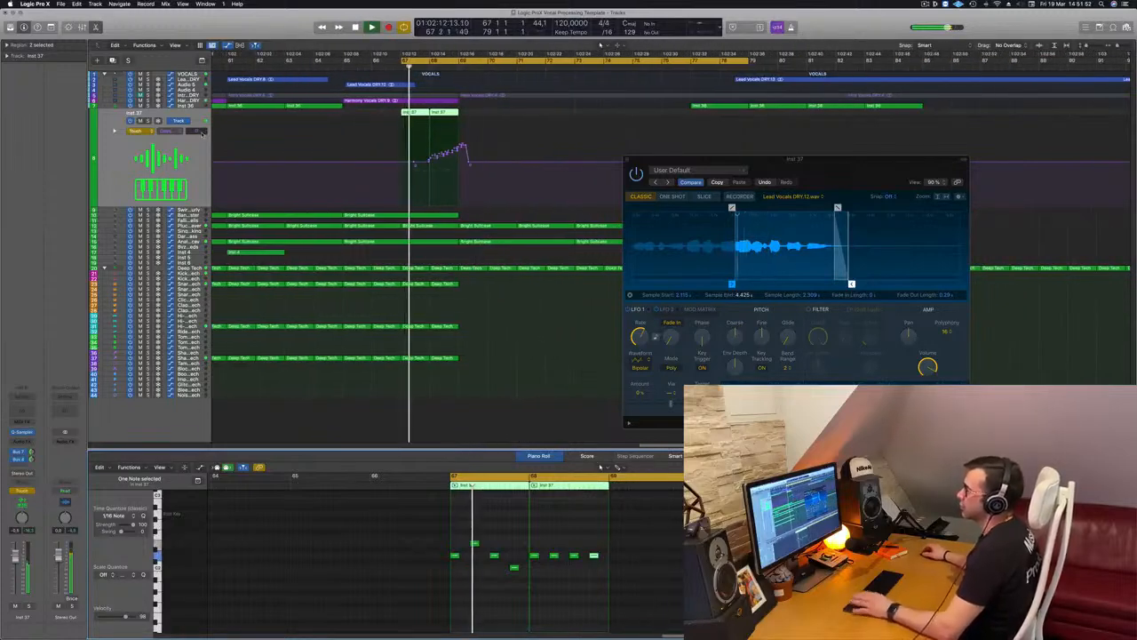
# Set the Inst 37 track's automation mode to Read and move the Quick Sampler window clear of the automation lane
pyautogui.click(135, 131)
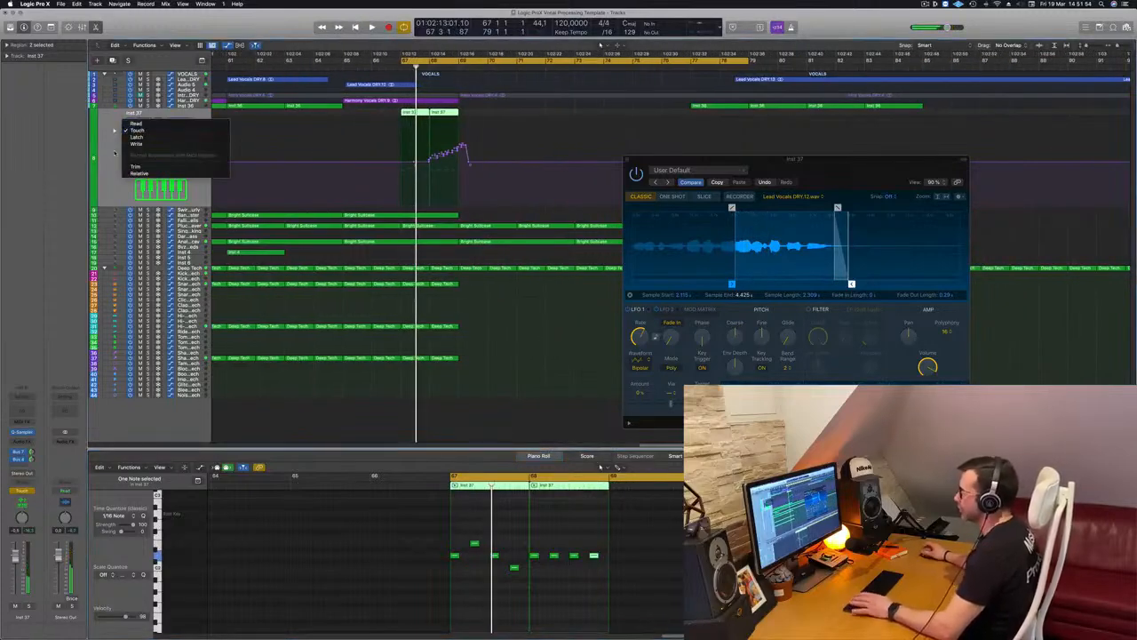
pyautogui.click(136, 124)
pyautogui.press('space')
pyautogui.moveTo(832, 165); pyautogui.dragTo(758, 165)
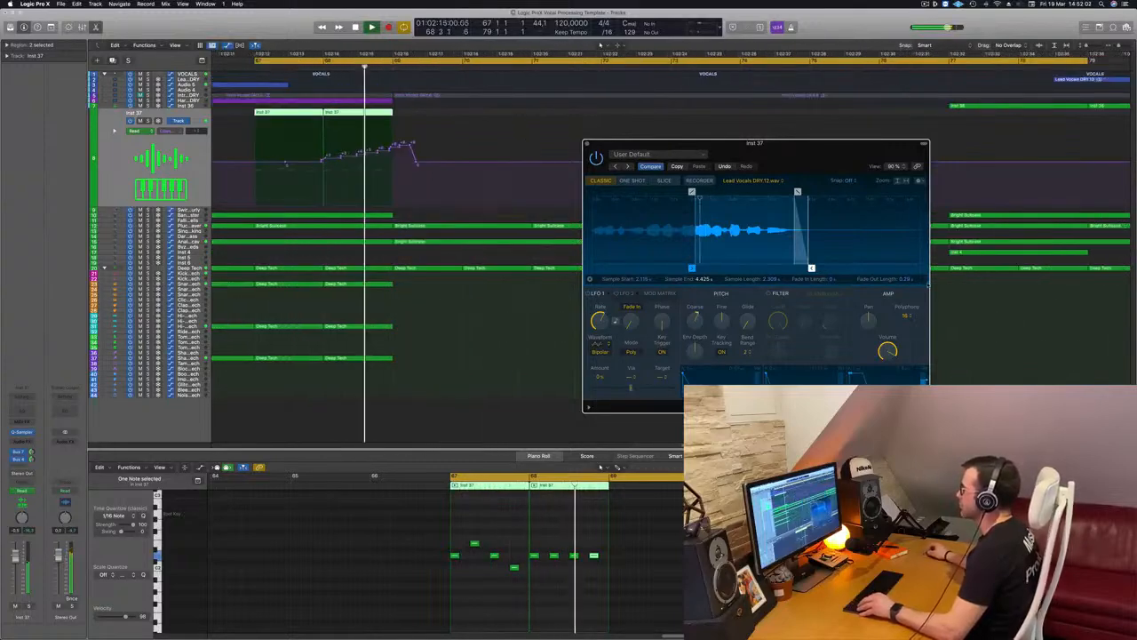
pyautogui.moveTo(616, 142); pyautogui.dragTo(757, 282)
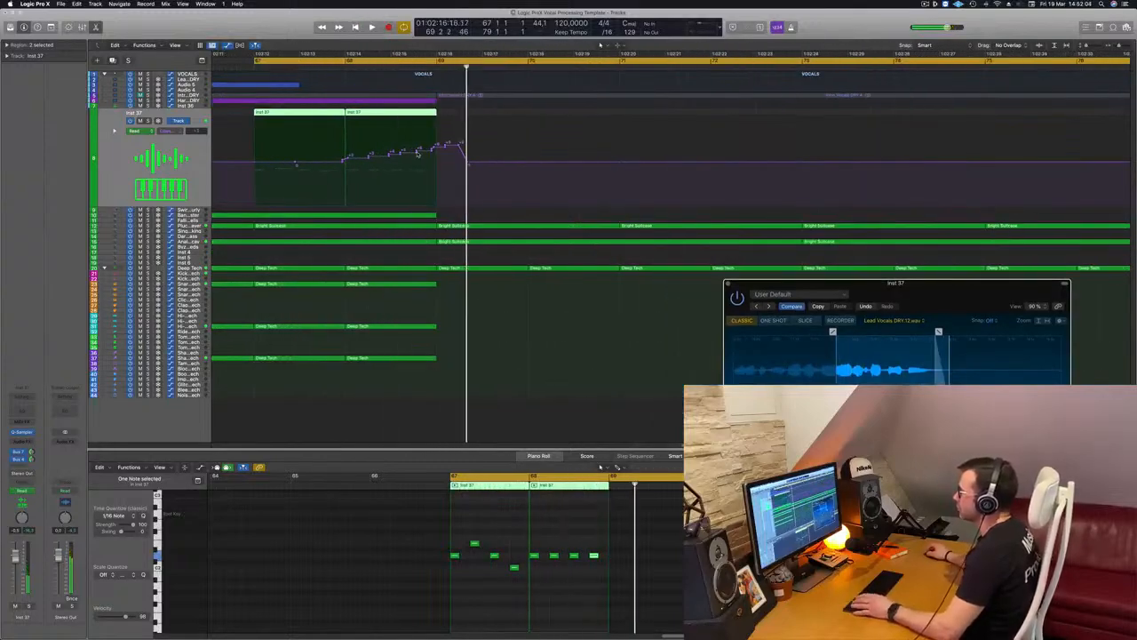
# Smooth out the dip in the Inst 37 Coarse pitch automation just before bar 69
pyautogui.click(416, 152)
pyautogui.press('space')
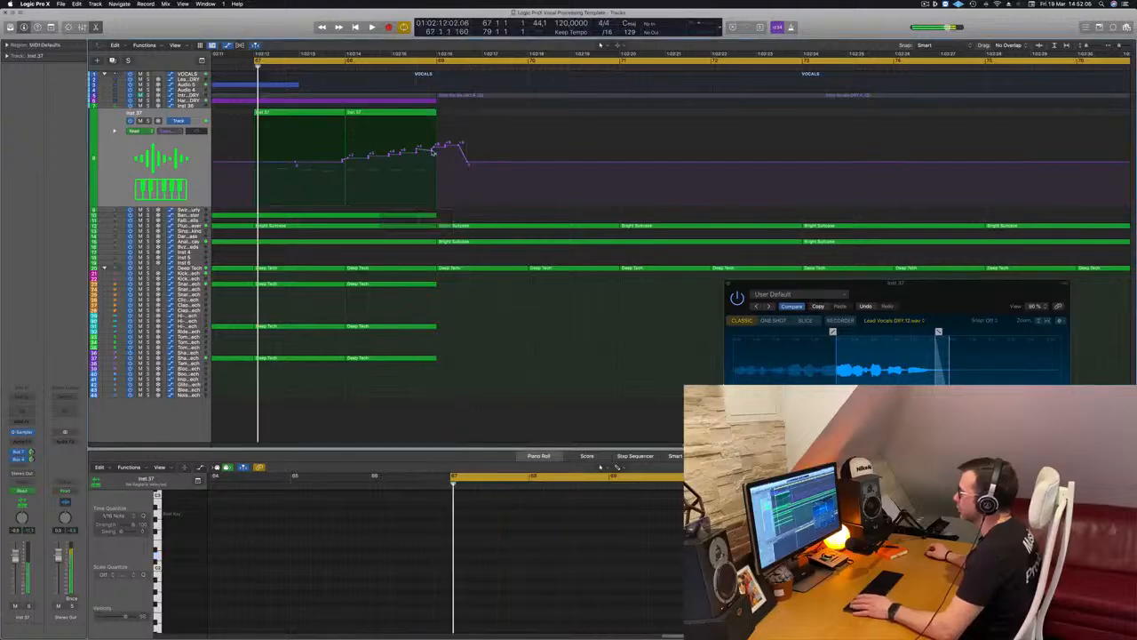
pyautogui.click(432, 150)
pyautogui.moveTo(433, 150); pyautogui.dragTo(433, 150)
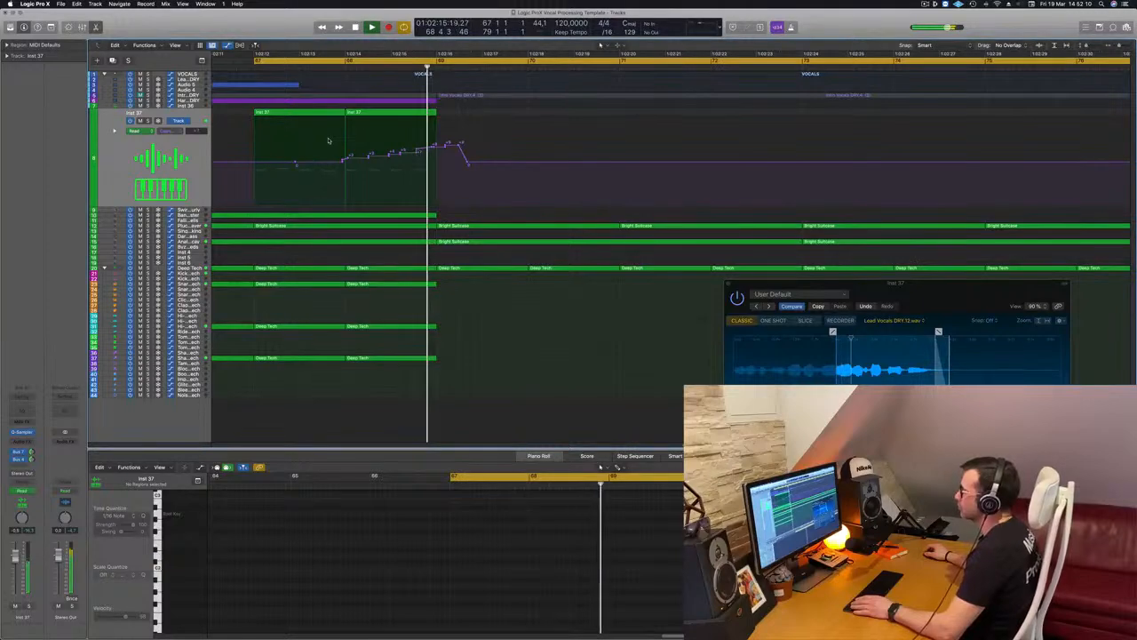
# Delete the Inst 37 region at bar 67 and move the bar 68 region with its Coarse automation into its place
pyautogui.click(314, 113)
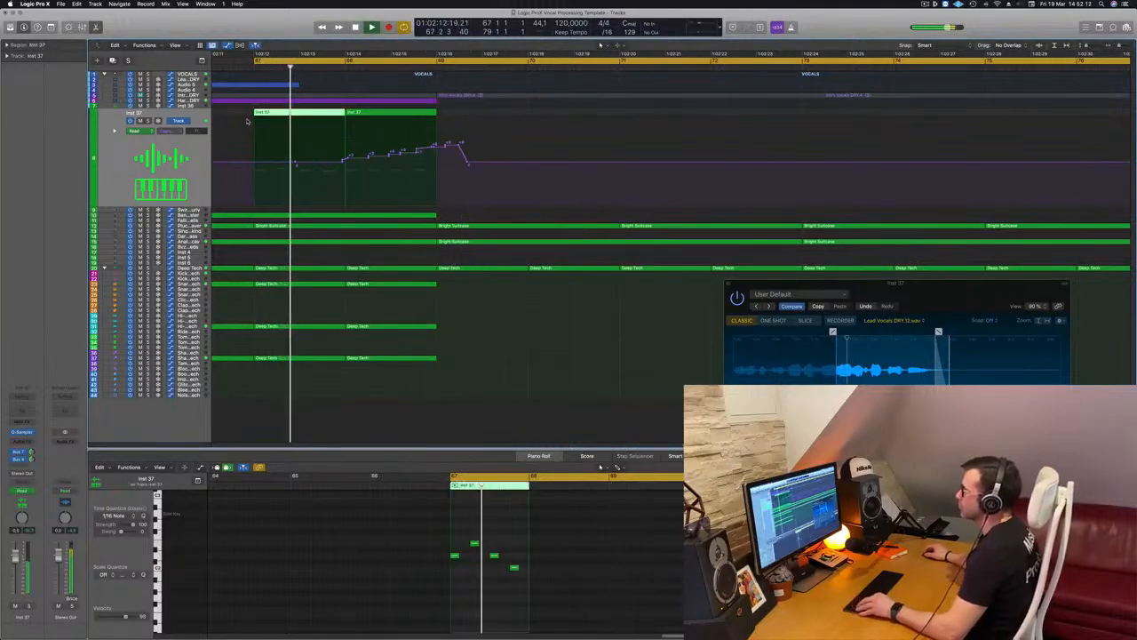
pyautogui.scroll(-3, 347, 148)
pyautogui.hscroll(-3, 347, 148)
pyautogui.scroll(-2, 348, 146)
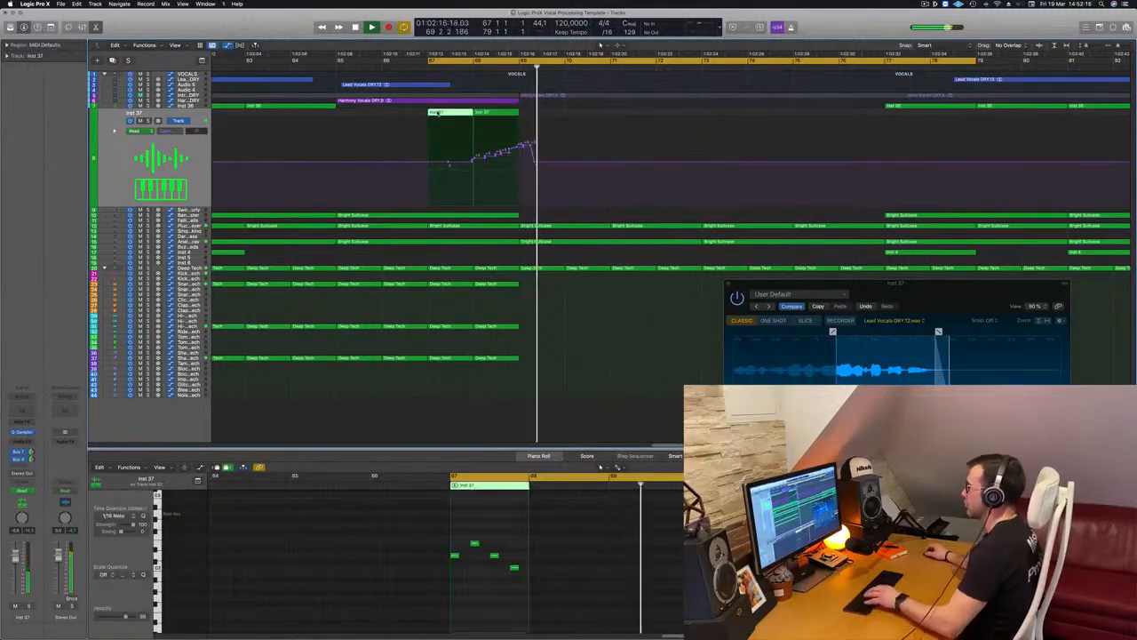
pyautogui.press('BackSpace')
pyautogui.click(482, 113)
pyautogui.moveTo(488, 117); pyautogui.dragTo(441, 119)
# Play the cycle from bar 67 to check the moved Inst 37 region and its rising pitch
pyautogui.press('space')
pyautogui.press('space')
pyautogui.scroll(-1, 442, 119)
pyautogui.scroll(-2, 446, 116)
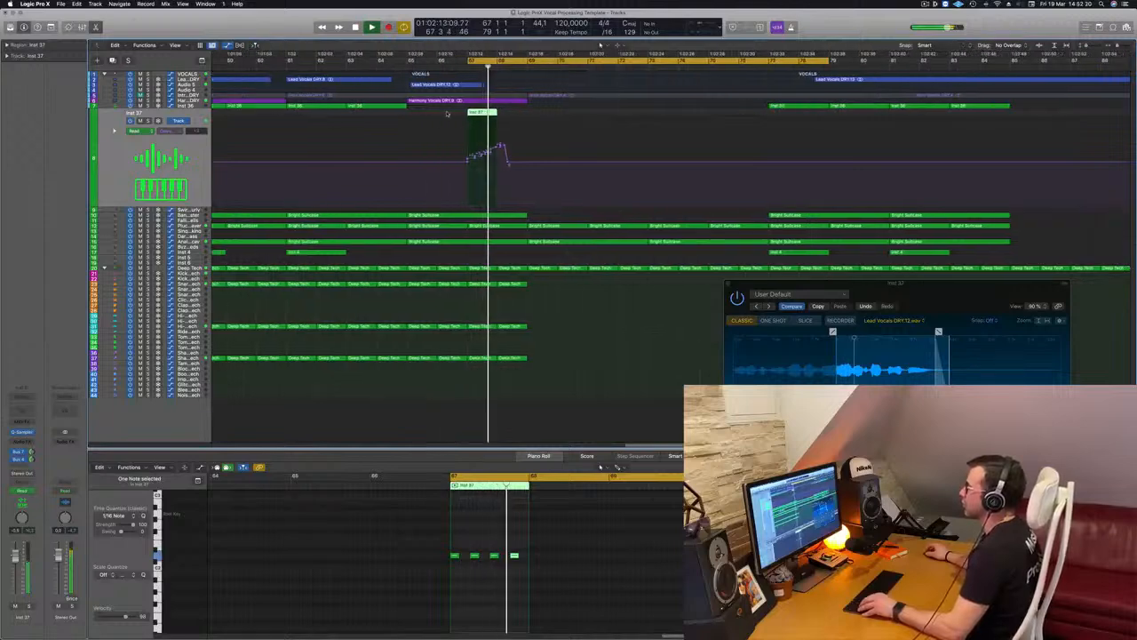
pyautogui.press('space')
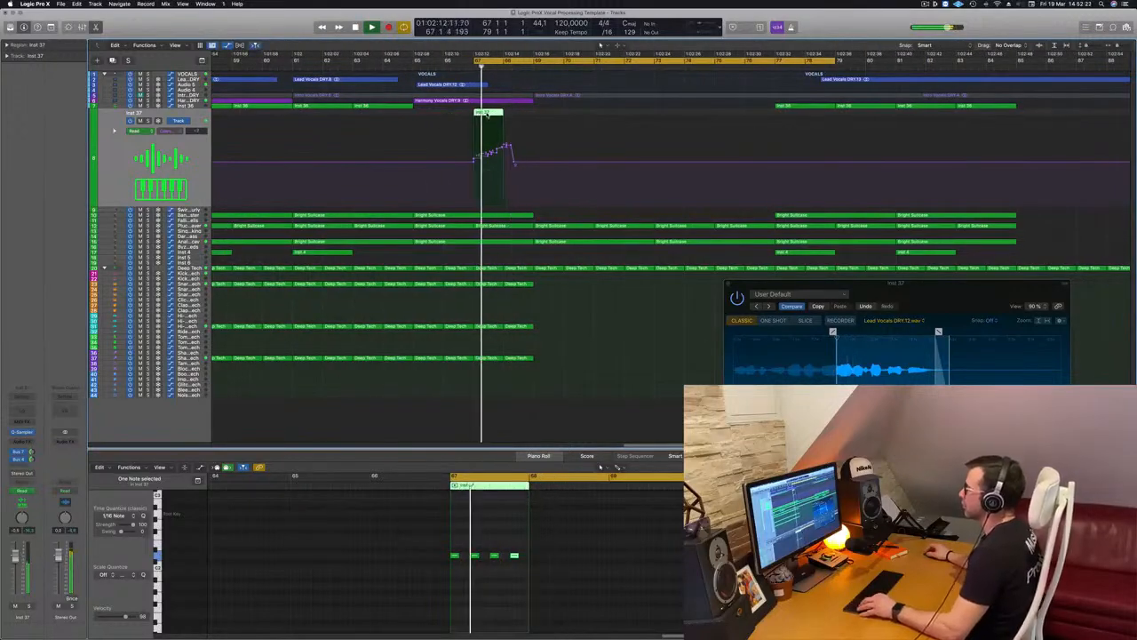
# Copy the Inst 37 region with its Coarse pitch automation from bar 67 to bar 69
pyautogui.moveTo(486, 109); pyautogui.dragTo(549, 119)
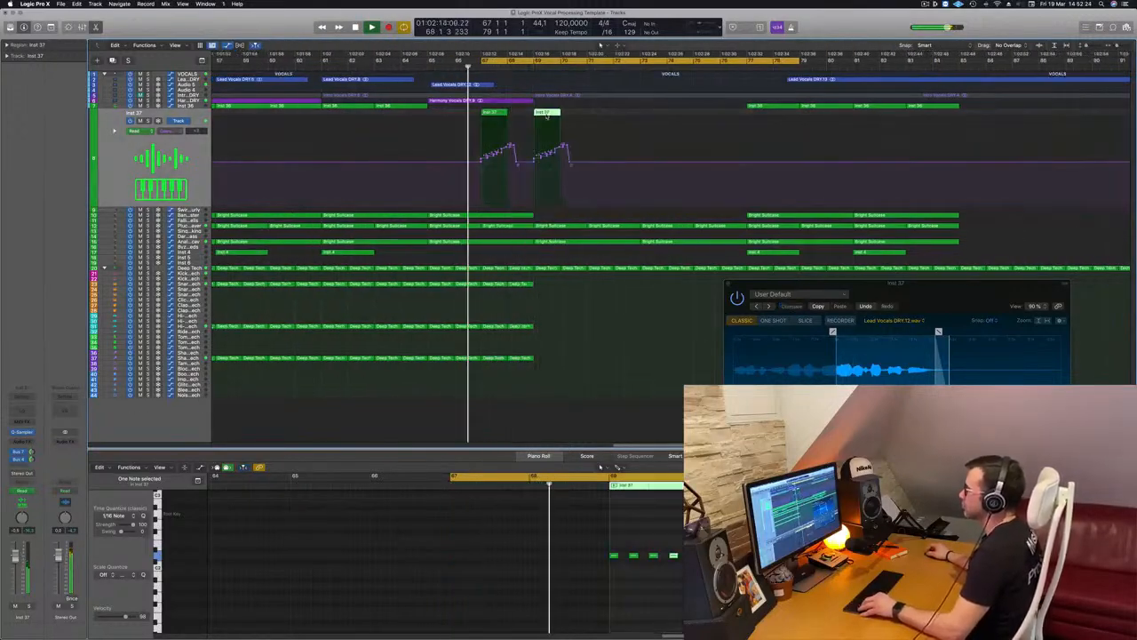
pyautogui.scroll(-3, 591, 146)
pyautogui.scroll(3, 590, 149)
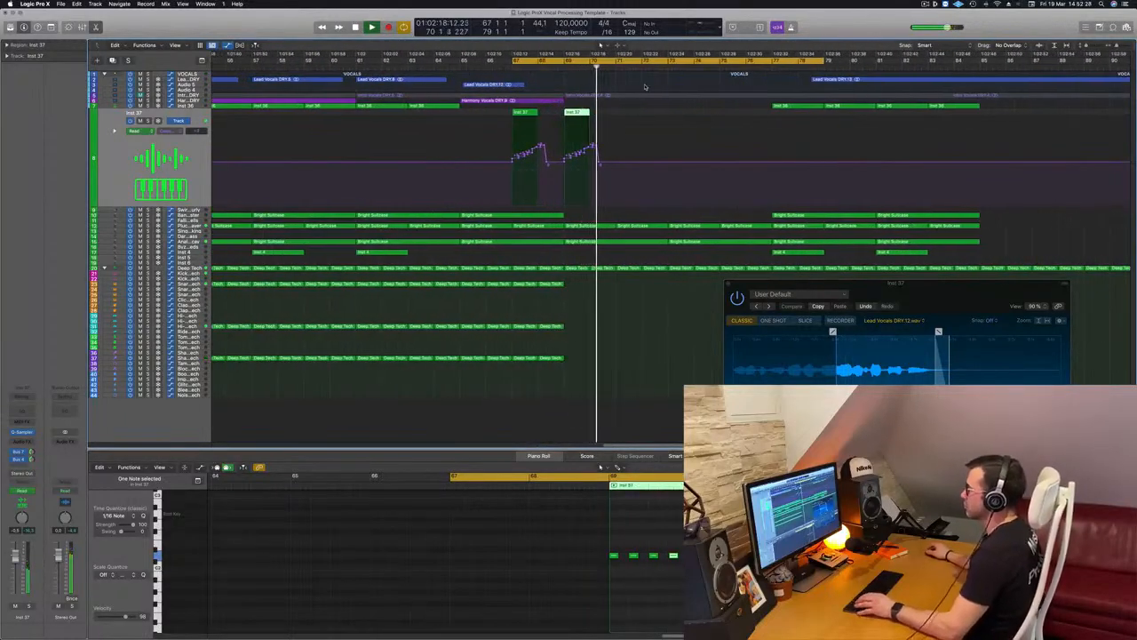
# Insert the Step FX multi-effect on the Inst 37 track and move its window clear of the tracks
pyautogui.click(185, 170)
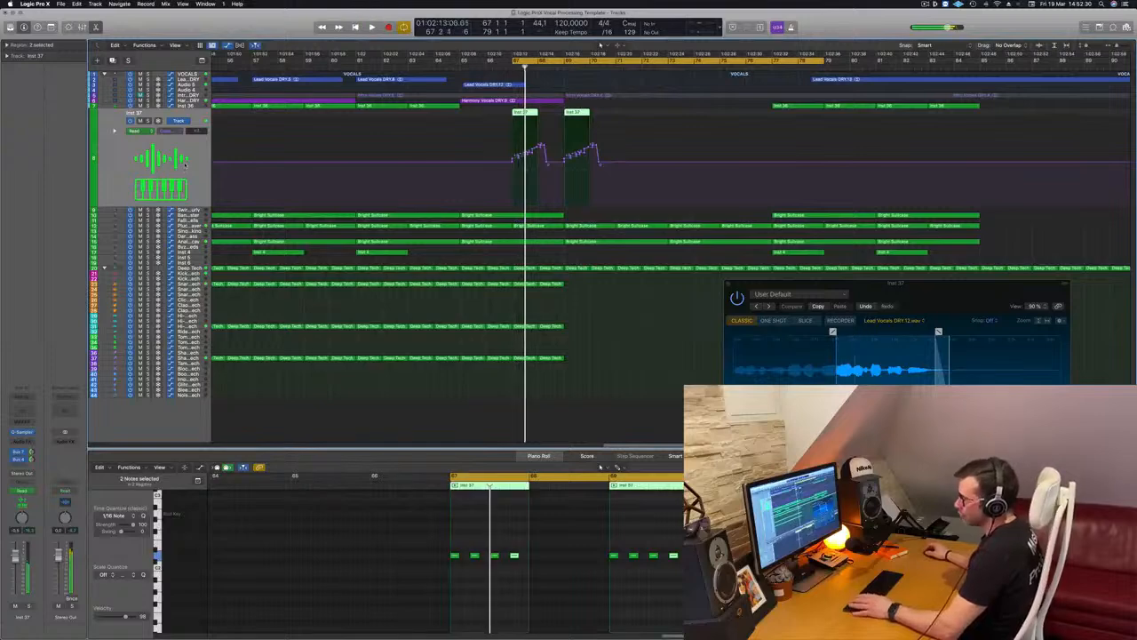
pyautogui.press('Return')
pyautogui.click(25, 443)
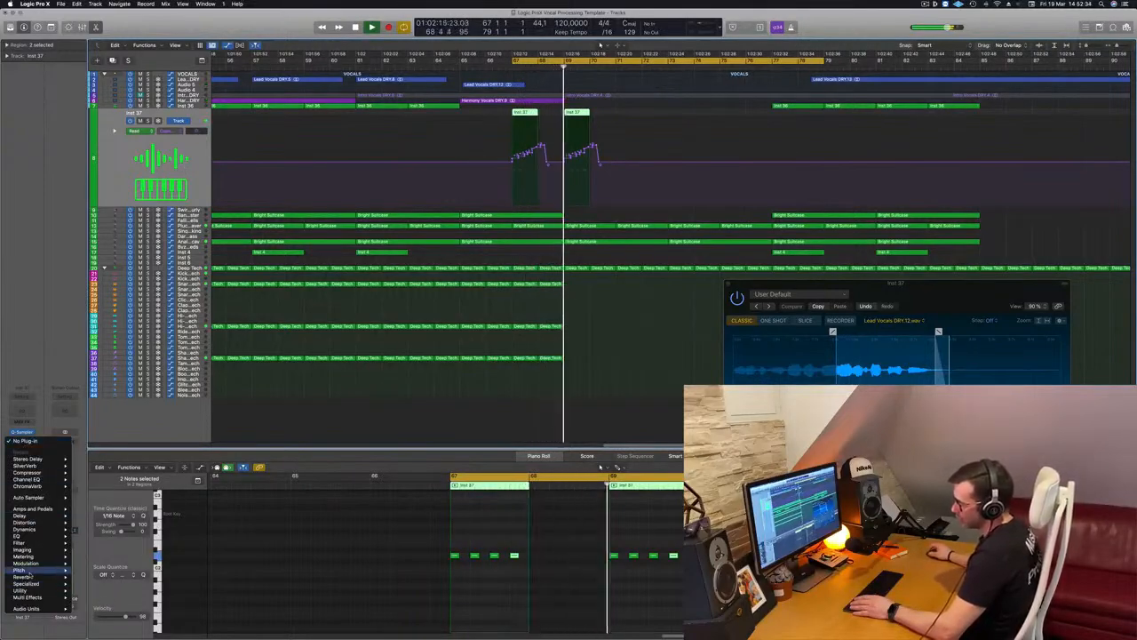
pyautogui.moveTo(62, 597)
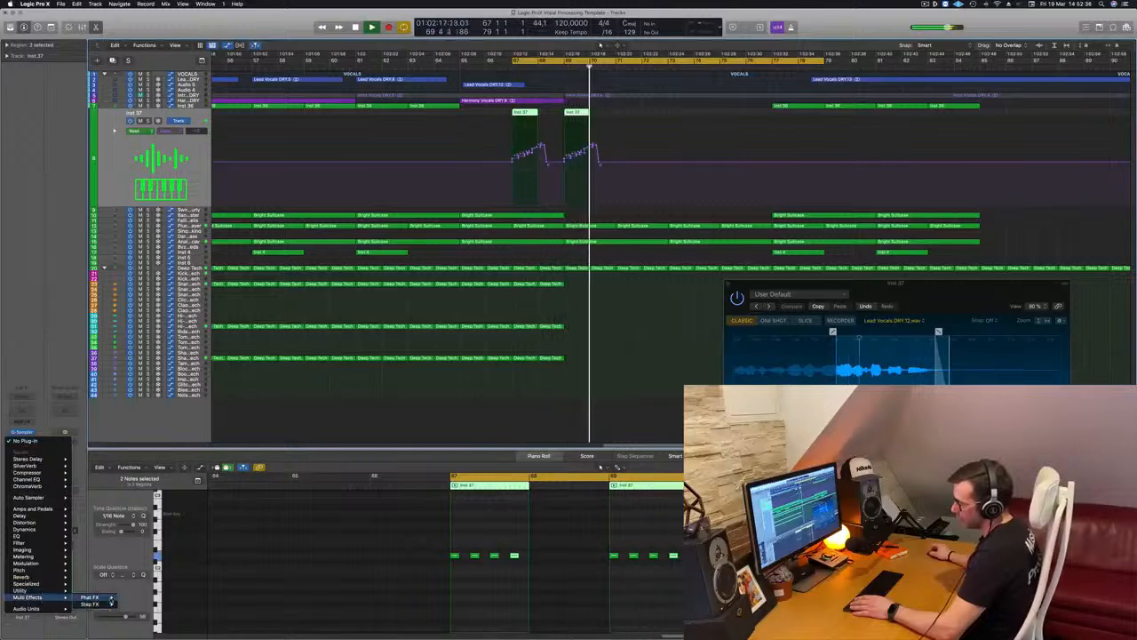
pyautogui.click(133, 605)
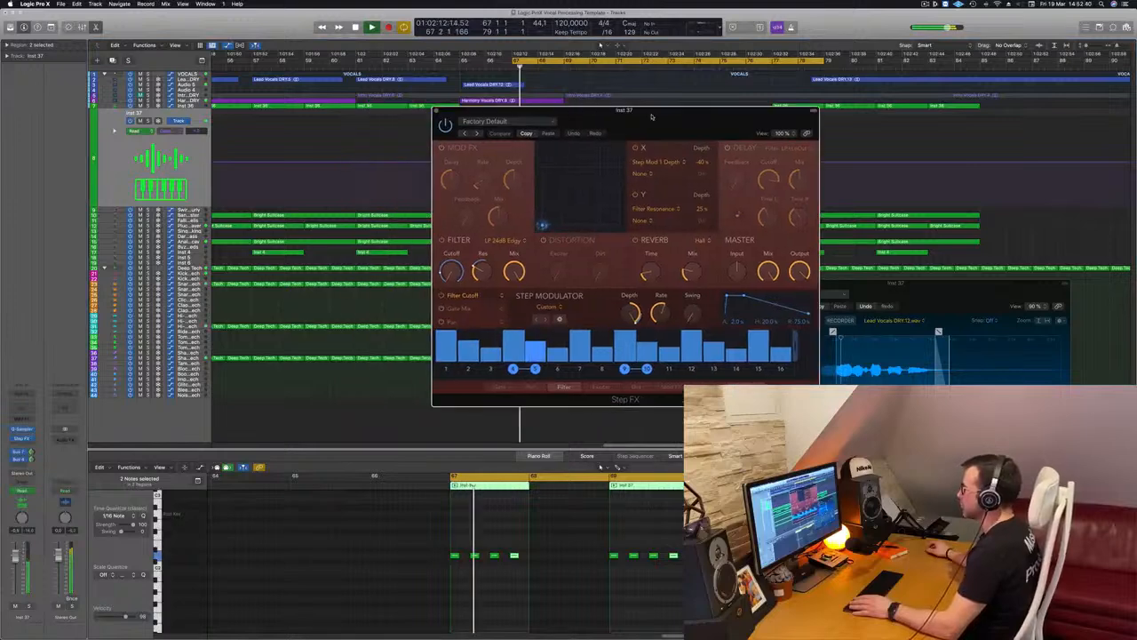
pyautogui.moveTo(568, 111); pyautogui.dragTo(664, 119)
# Audition Step FX presets on Inst 37 from Britte Spike through Broken Echoes and Bubbling Shimmer to Chaos Spring, restarting playback from bar 67
pyautogui.click(478, 134)
pyautogui.moveTo(568, 133); pyautogui.dragTo(559, 135)
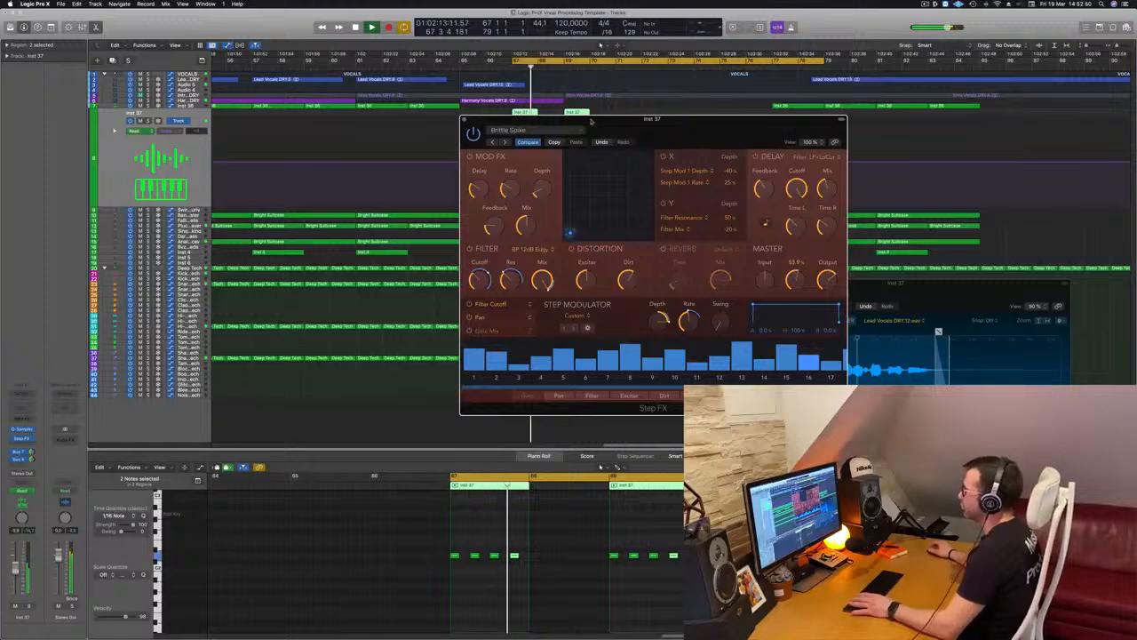
pyautogui.click(505, 143)
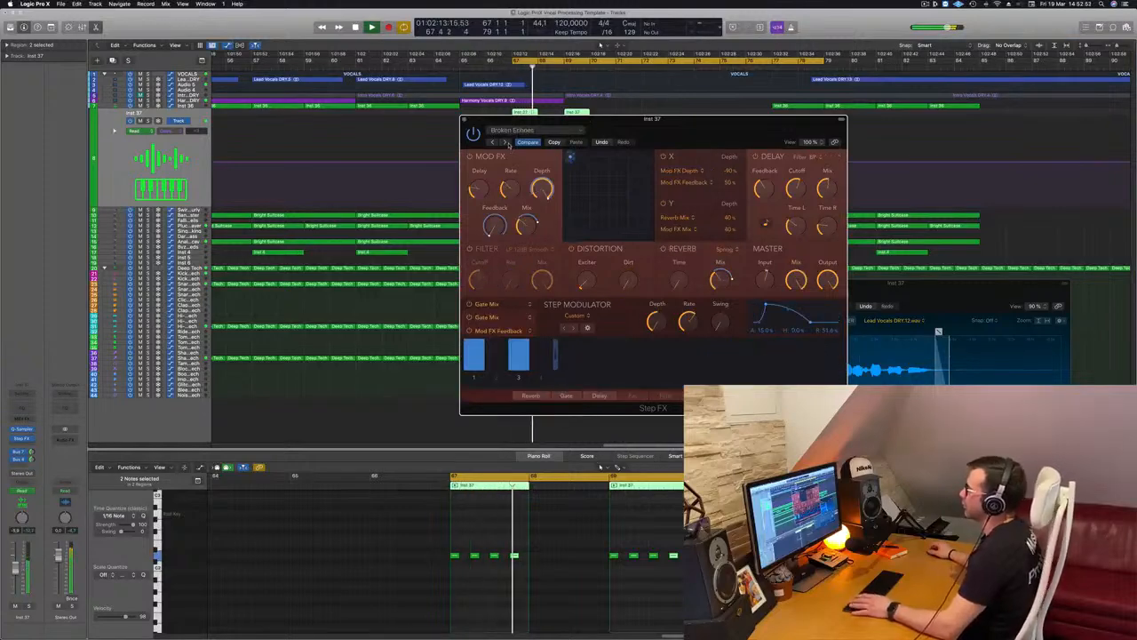
pyautogui.moveTo(652, 121); pyautogui.dragTo(828, 192)
pyautogui.click(669, 201)
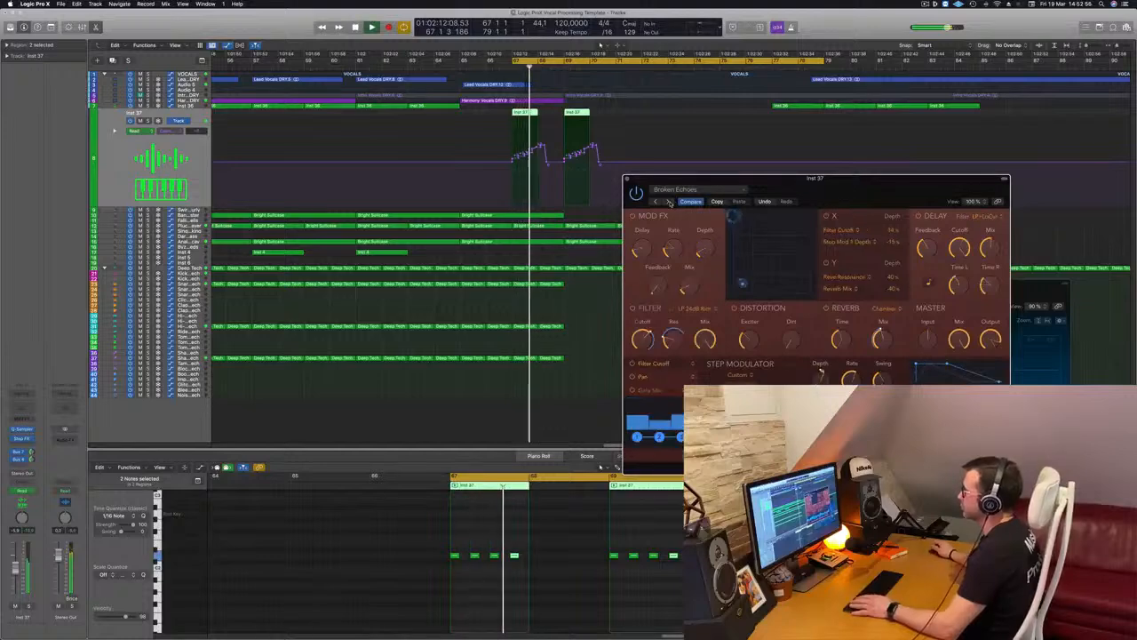
pyautogui.moveTo(884, 189); pyautogui.dragTo(745, 213)
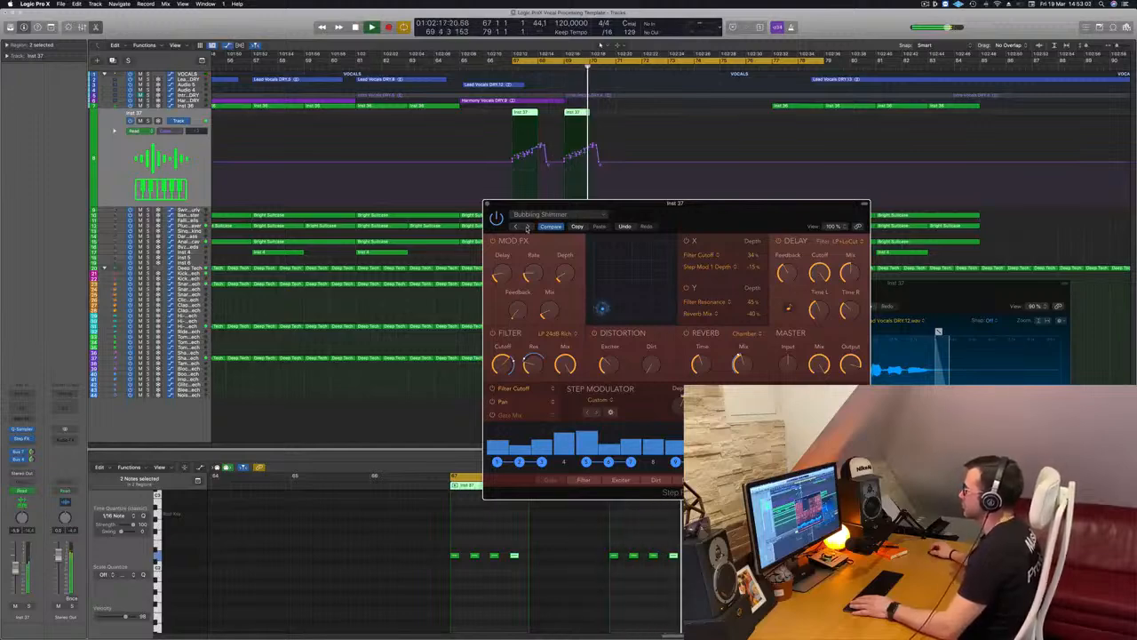
pyautogui.moveTo(675, 215); pyautogui.dragTo(618, 211)
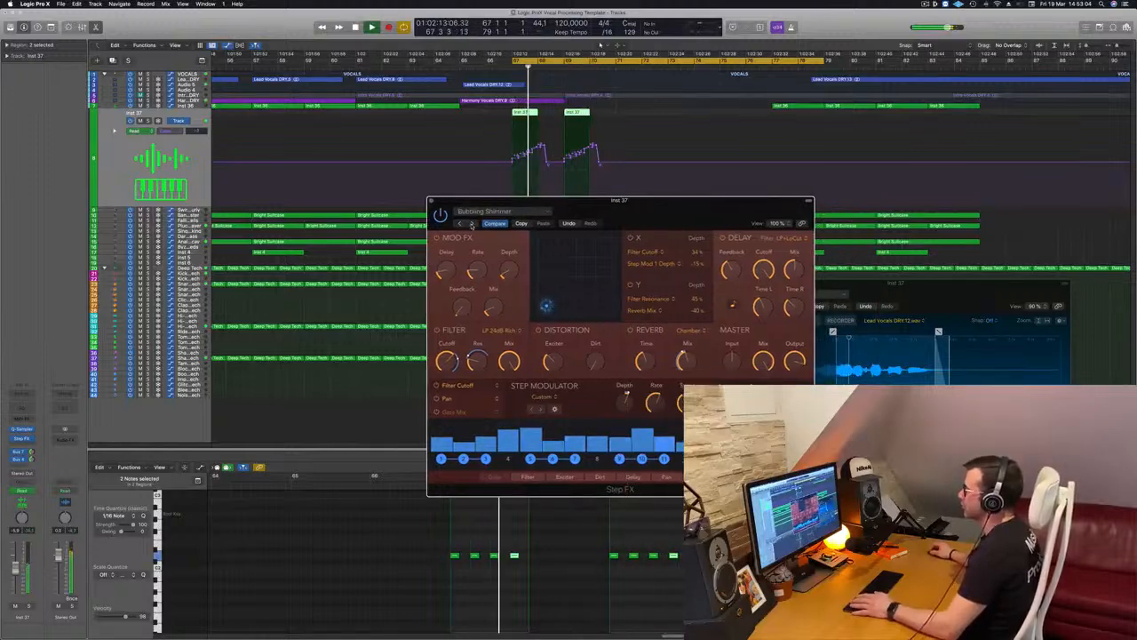
pyautogui.click(471, 224)
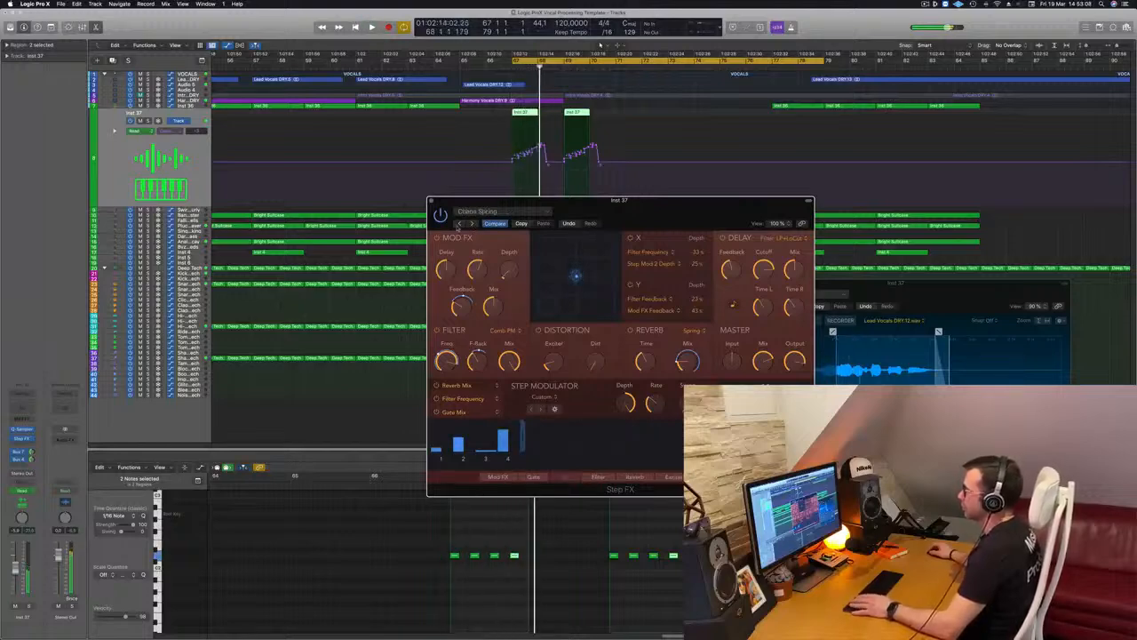
pyautogui.click(207, 422)
pyautogui.press('space')
pyautogui.press('space')
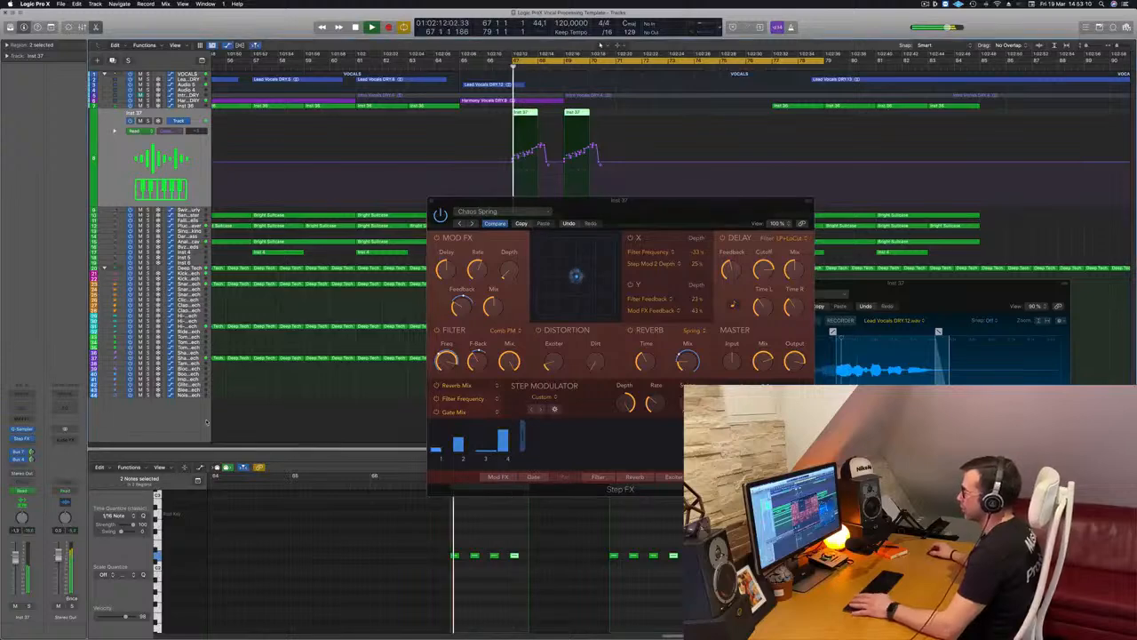
# Step through further Step FX presets during playback, from Chrome Zippers onward, and load Huge Unstable Space
pyautogui.moveTo(650, 205); pyautogui.dragTo(698, 225)
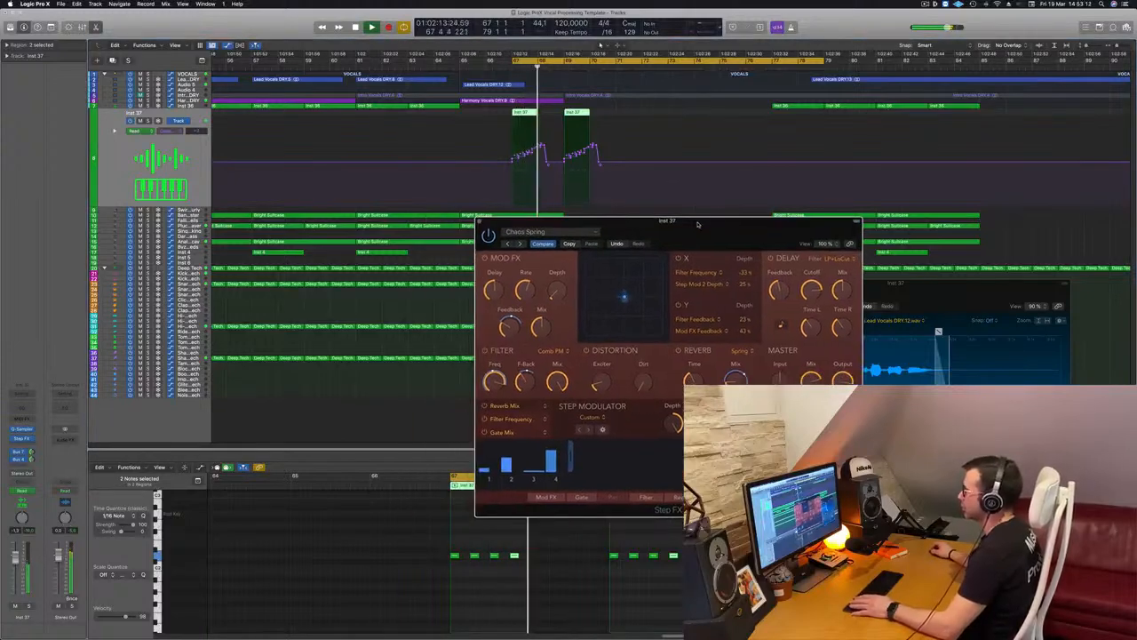
pyautogui.click(521, 245)
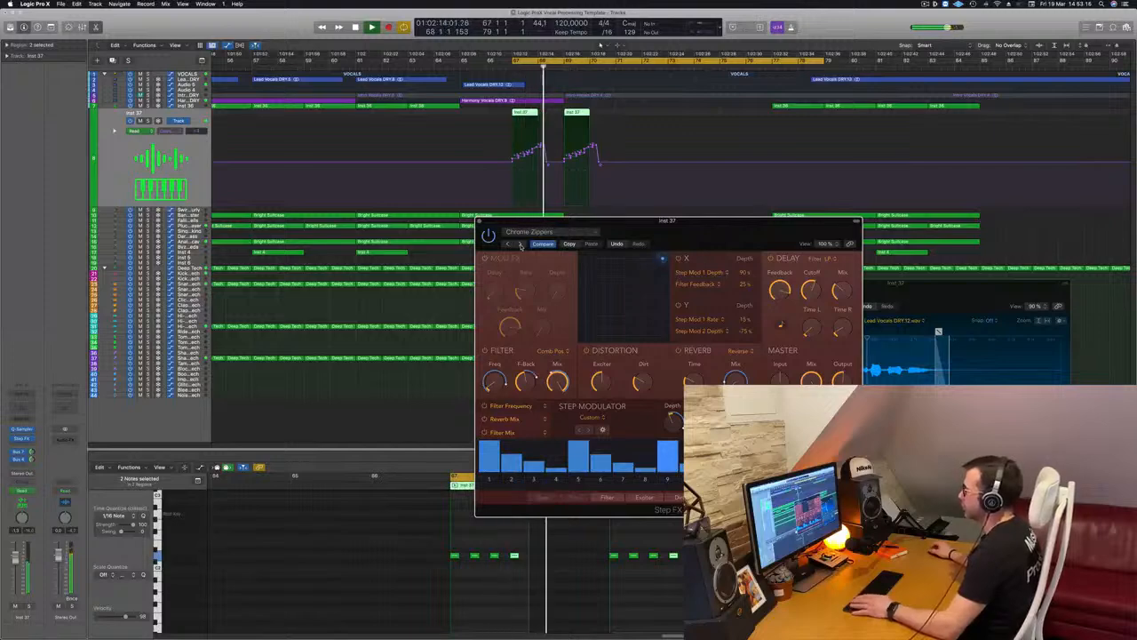
pyautogui.click(520, 244)
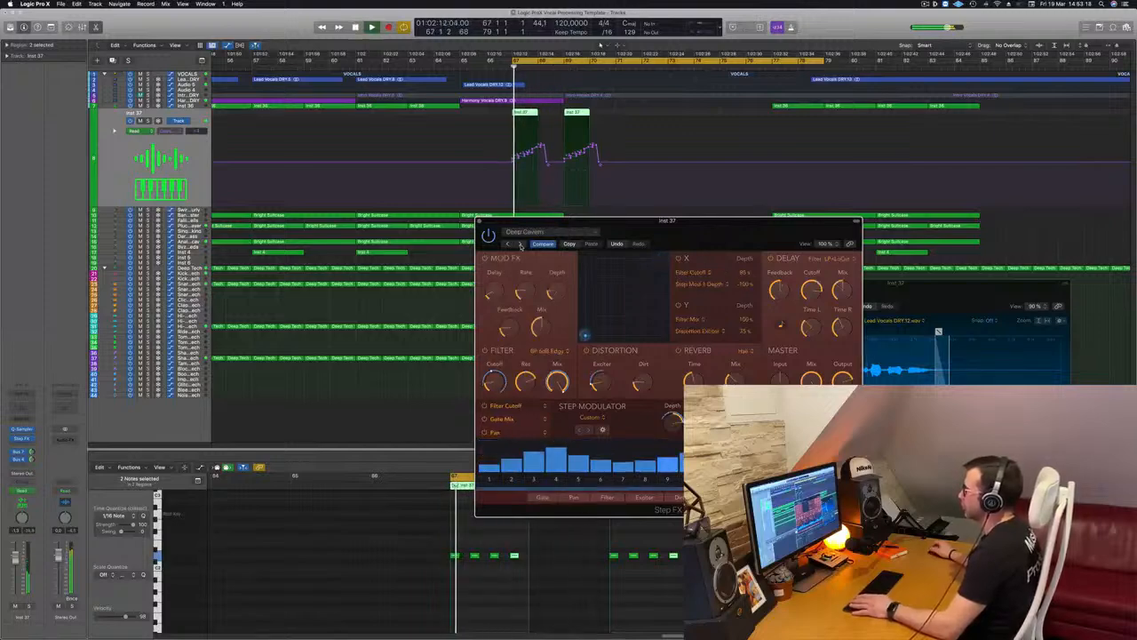
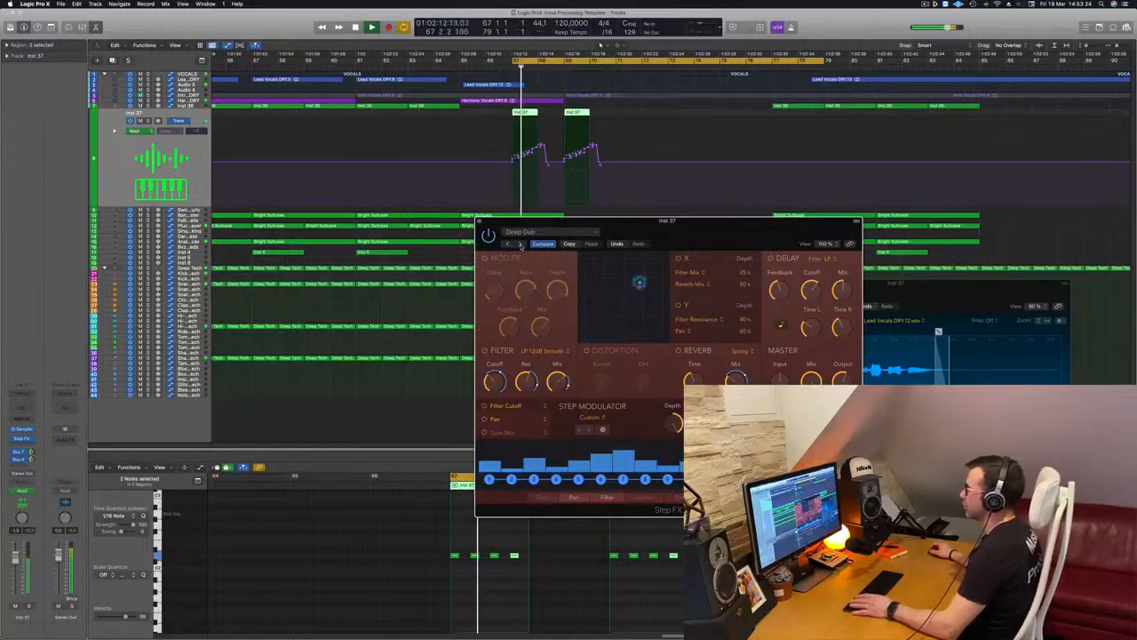
pyautogui.click(520, 245)
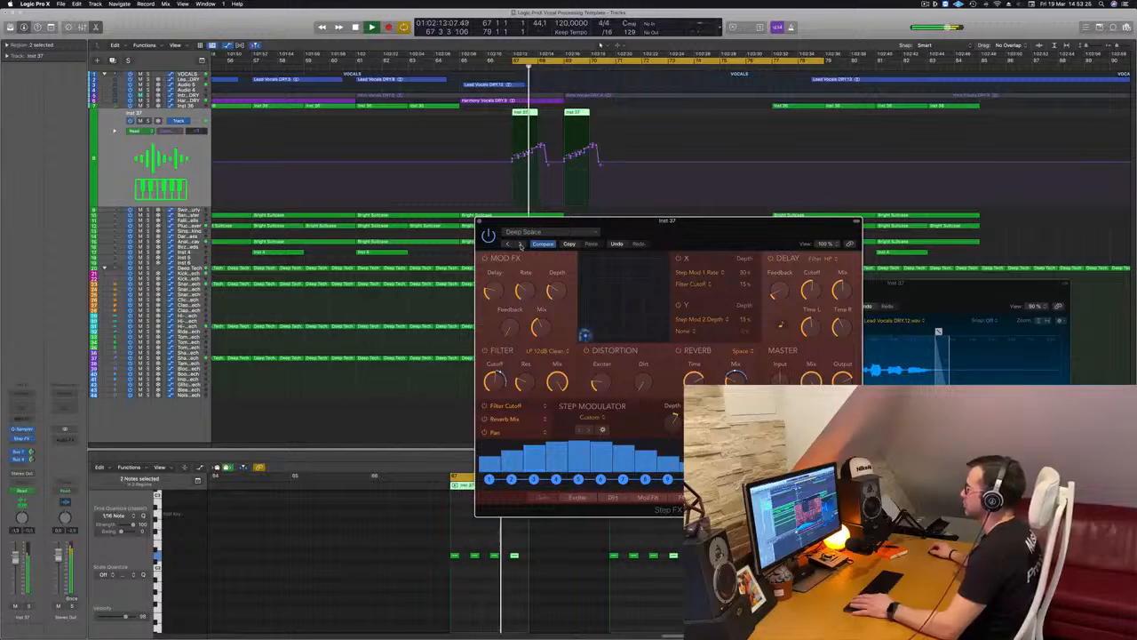
pyautogui.click(520, 244)
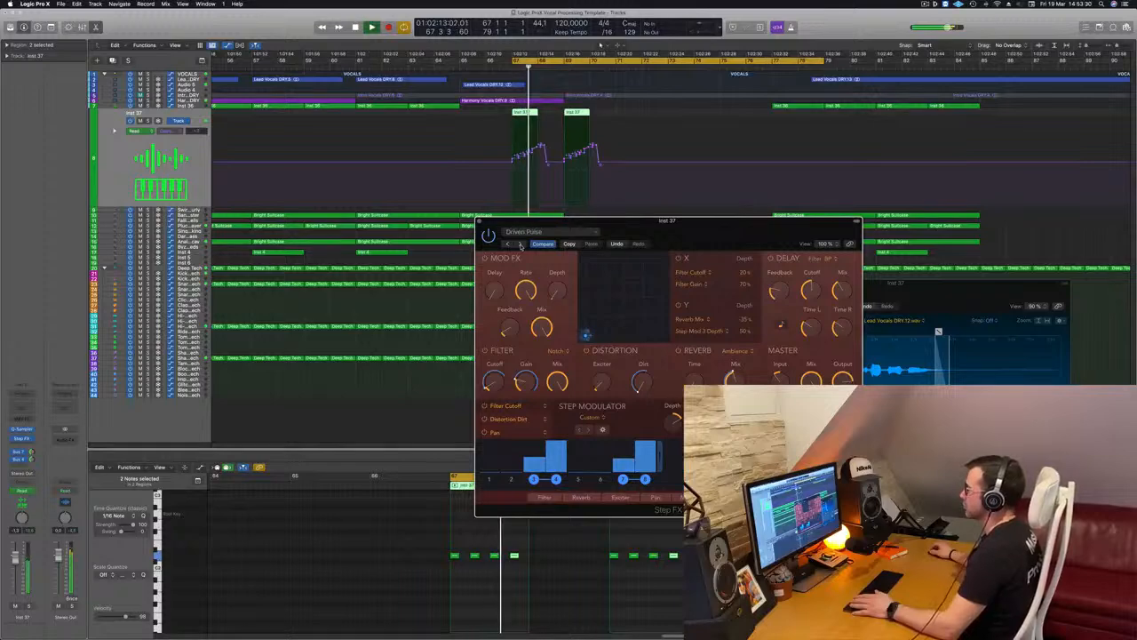
pyautogui.click(520, 244)
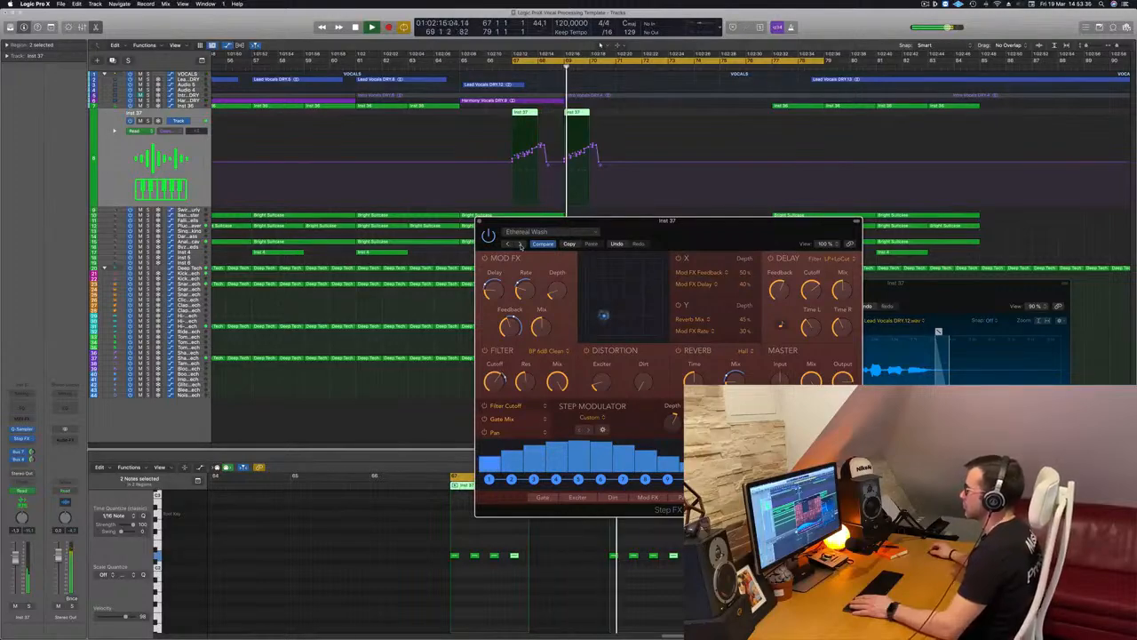
pyautogui.click(520, 244)
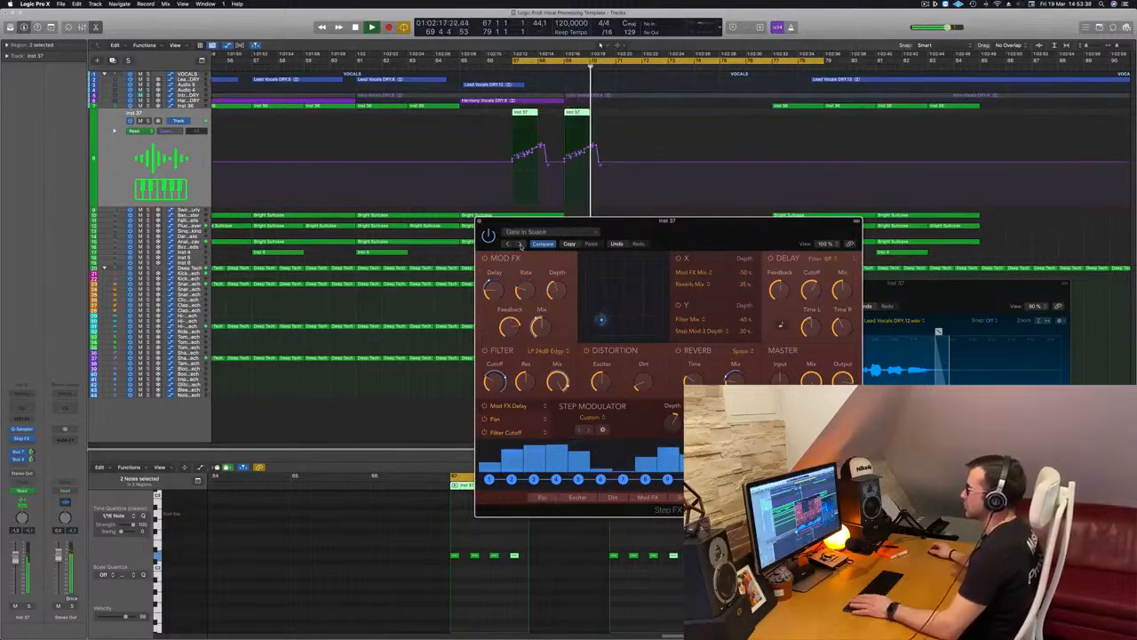
pyautogui.click(519, 244)
pyautogui.click(520, 244)
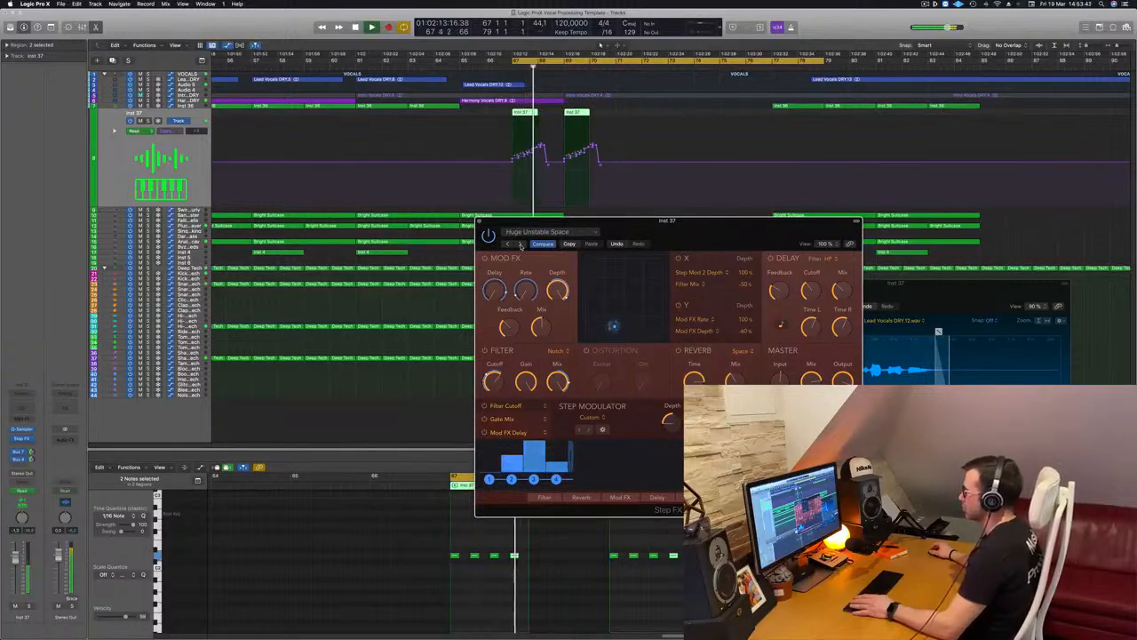
# Close the Step FX window and replay the cycle from bar 67 to check the processed vocal chops
pyautogui.moveTo(720, 231); pyautogui.dragTo(664, 233)
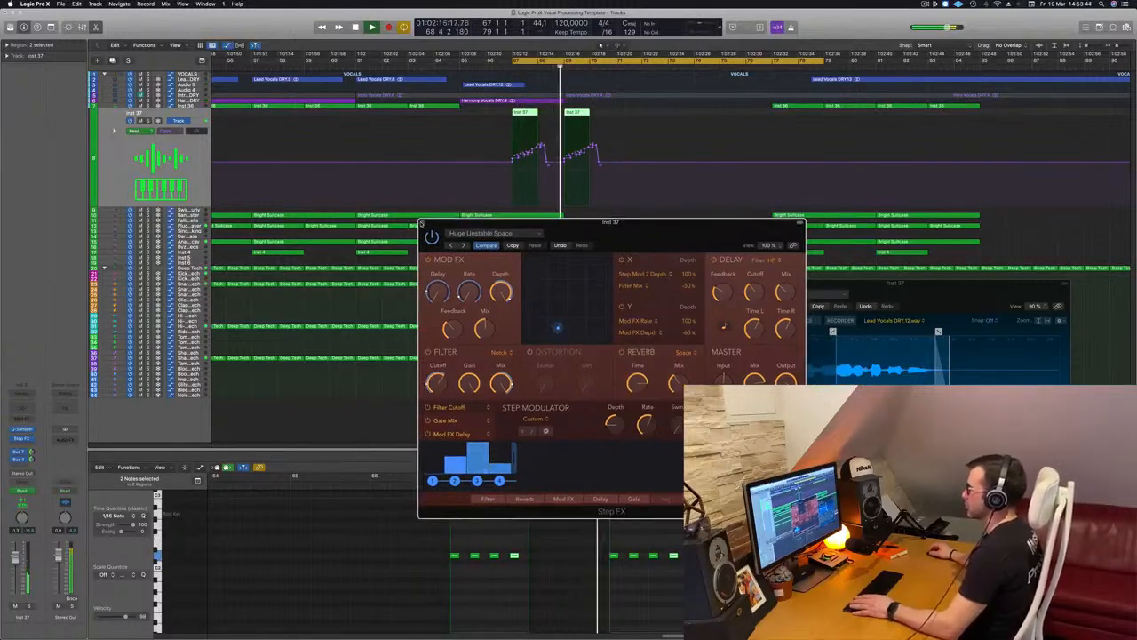
pyautogui.click(423, 222)
pyautogui.press('space')
pyautogui.press('space')
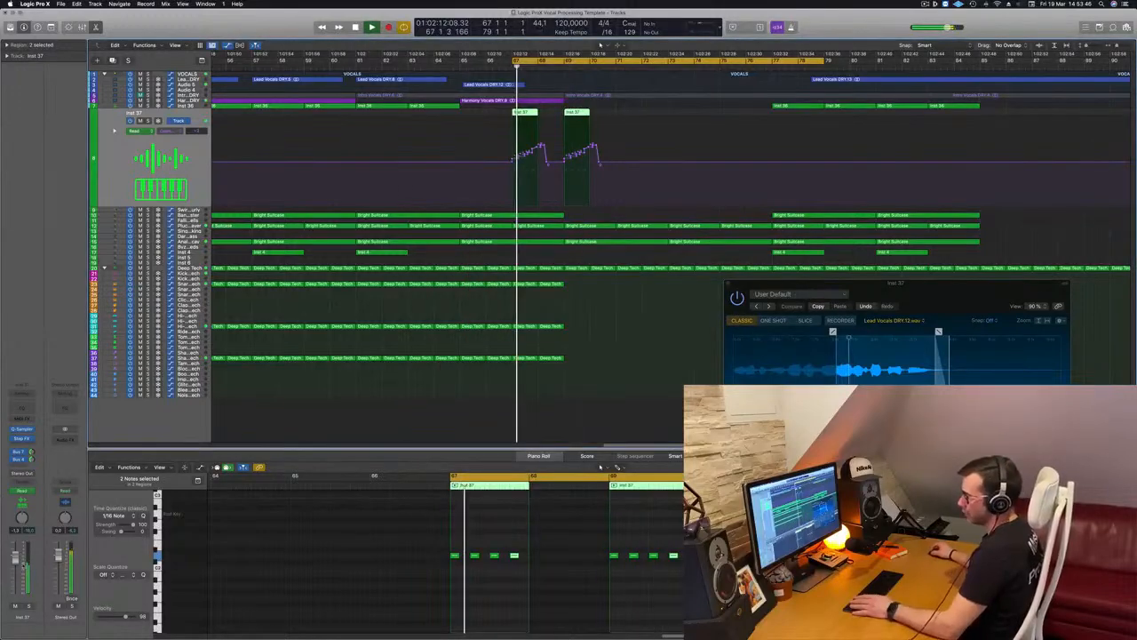
pyautogui.press('space')
pyautogui.press('space')
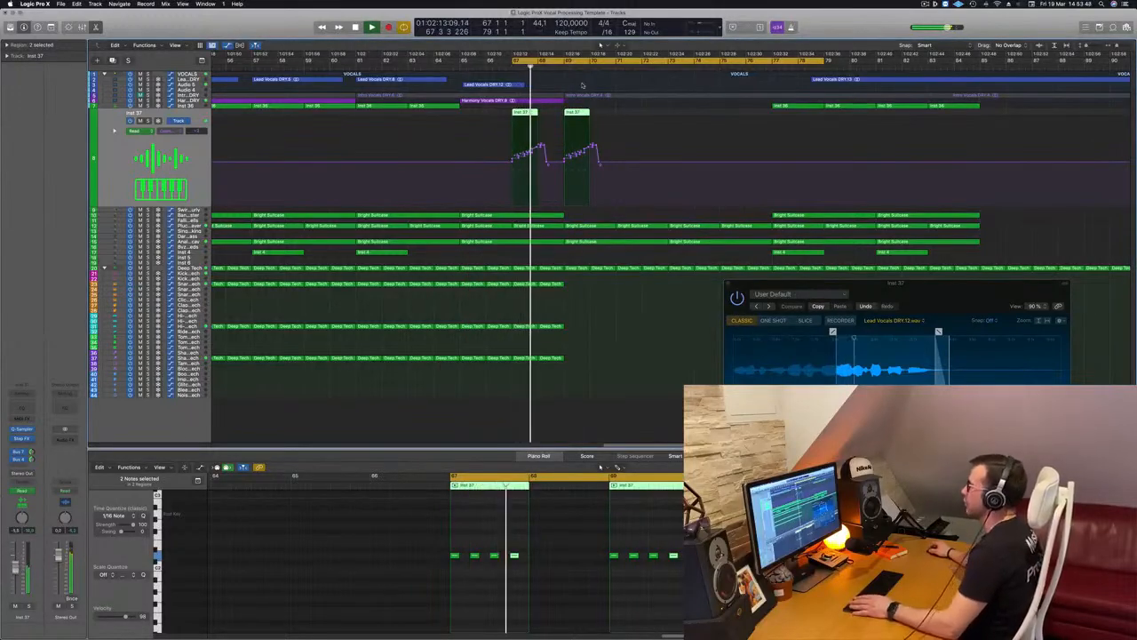
# Copy the third Inst 4 region of the section to bar 71
pyautogui.scroll(-6, 491, 84)
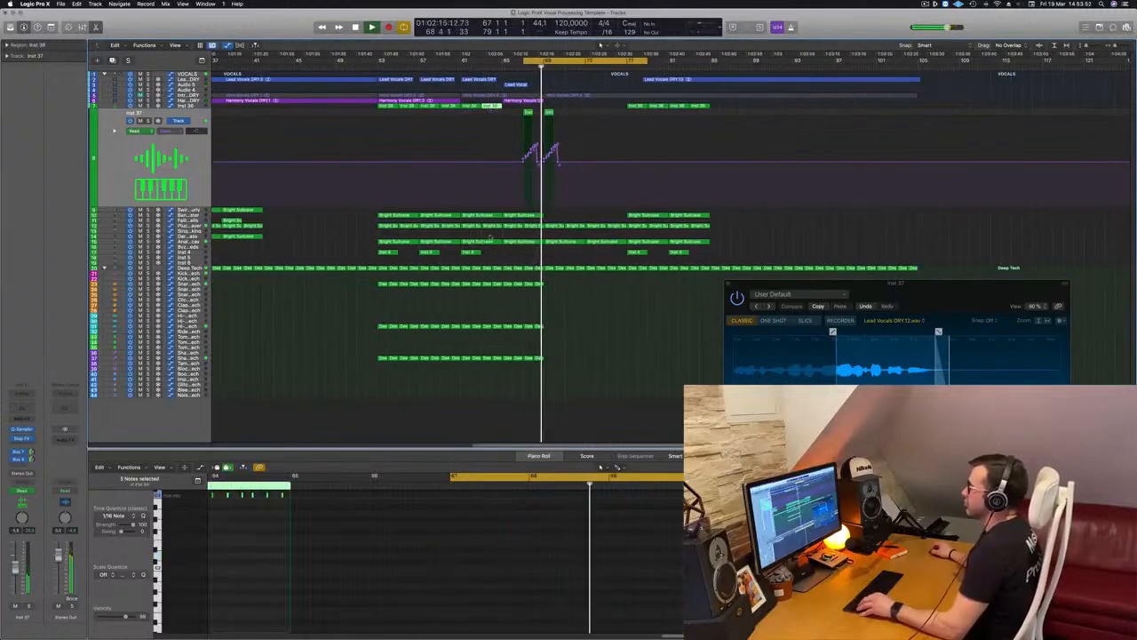
pyautogui.click(471, 253)
pyautogui.moveTo(471, 253); pyautogui.dragTo(576, 248)
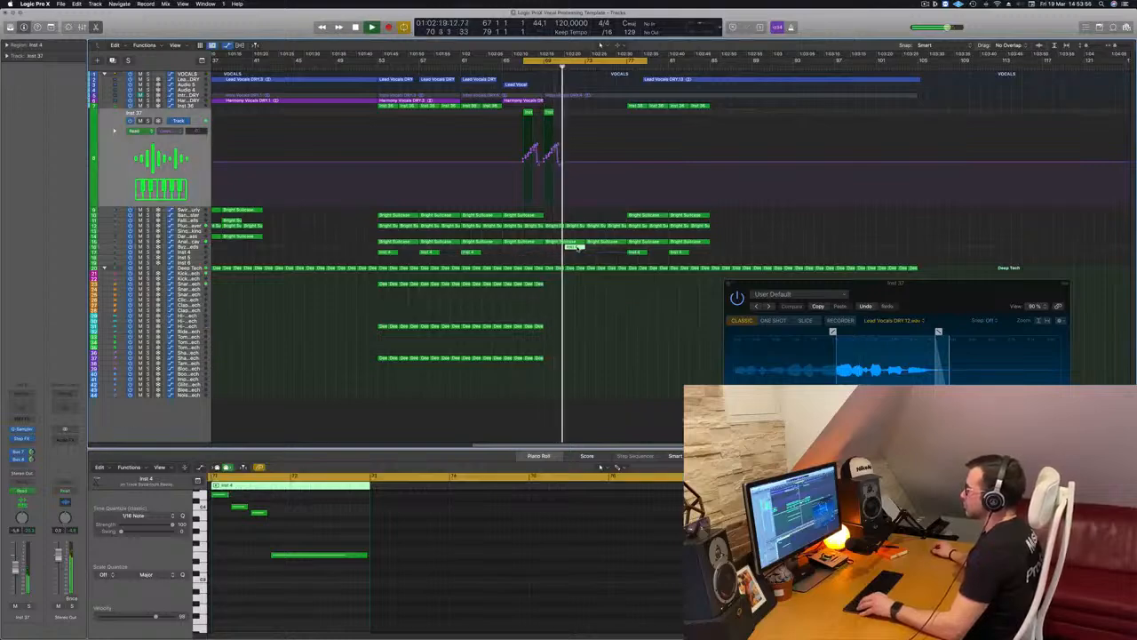
pyautogui.scroll(-3, 536, 250)
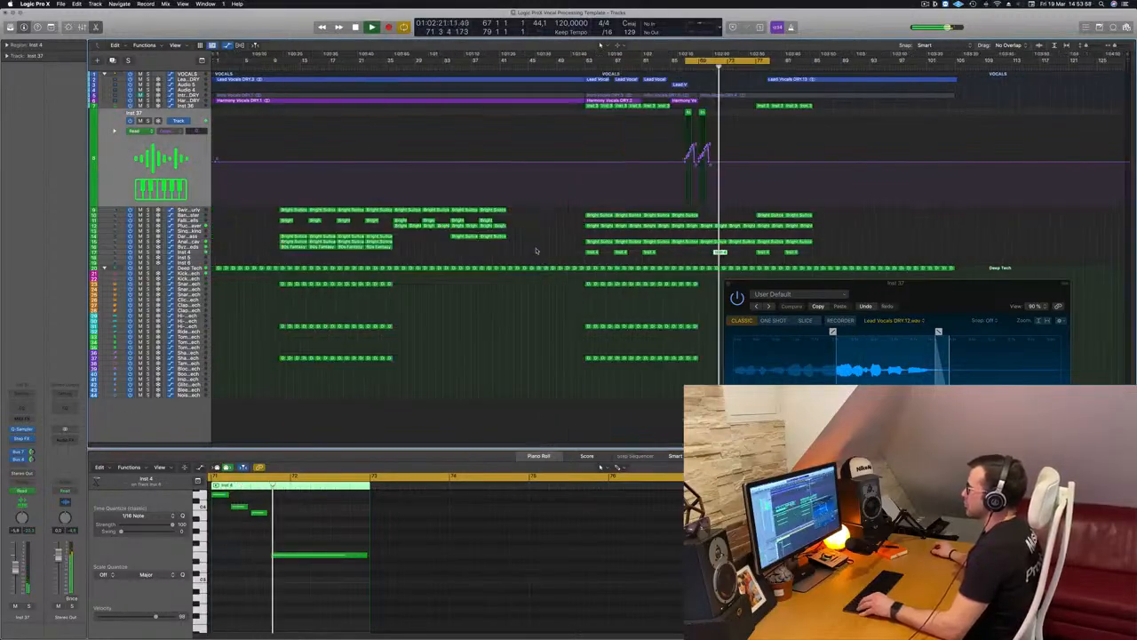
# Move the Quick Sampler window lower, extend the cycle start back to bar 53, and play from there
pyautogui.moveTo(843, 284); pyautogui.dragTo(715, 336)
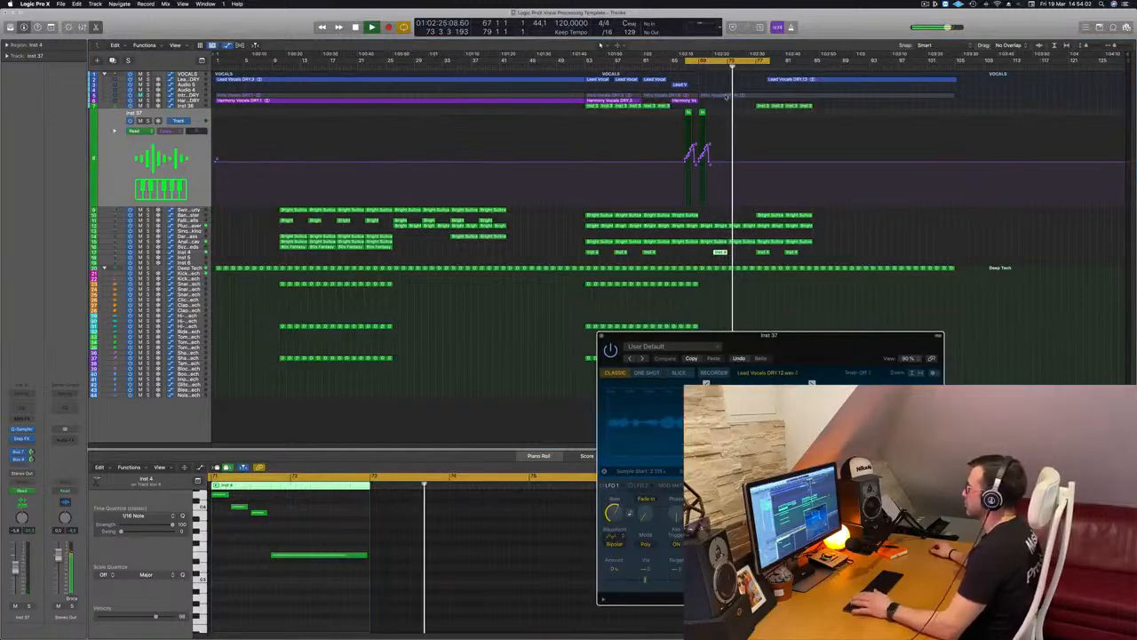
pyautogui.click(685, 60)
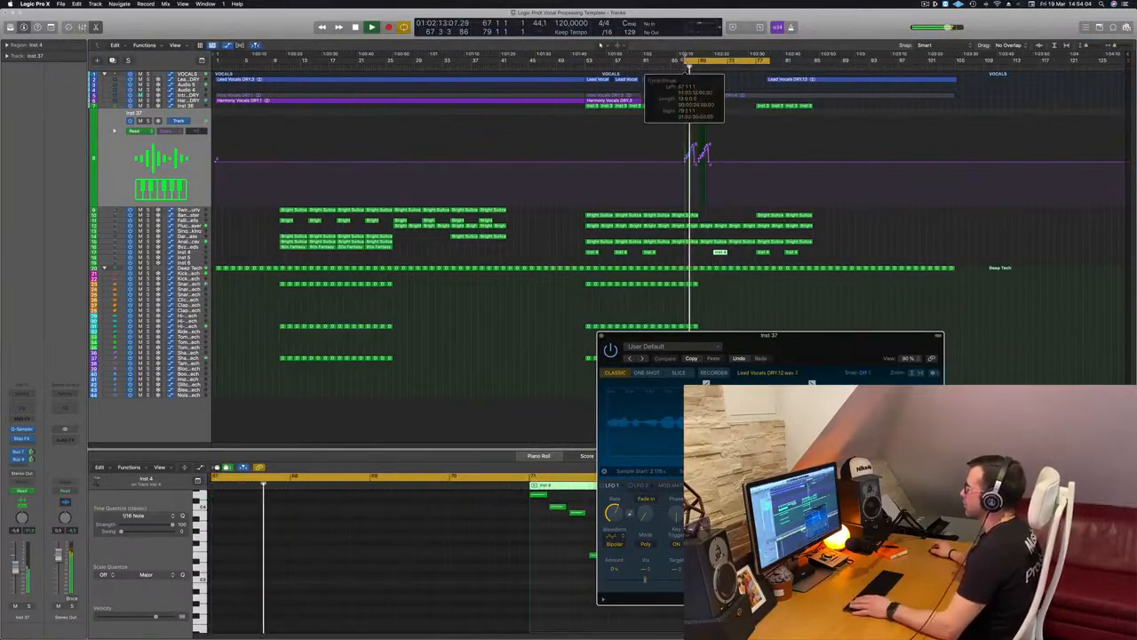
pyautogui.moveTo(689, 65); pyautogui.dragTo(586, 66)
pyautogui.press('Return')
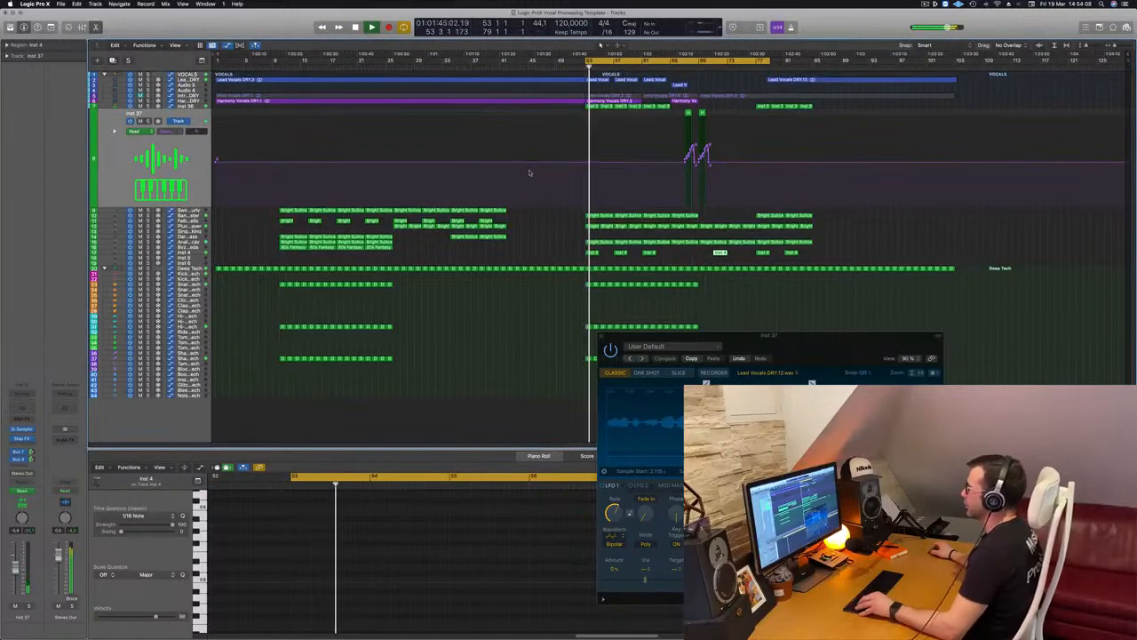
# Review the Inst 36 regions and the Inst 4 regions in turn while the section plays from bar 53
pyautogui.press('super+Right')
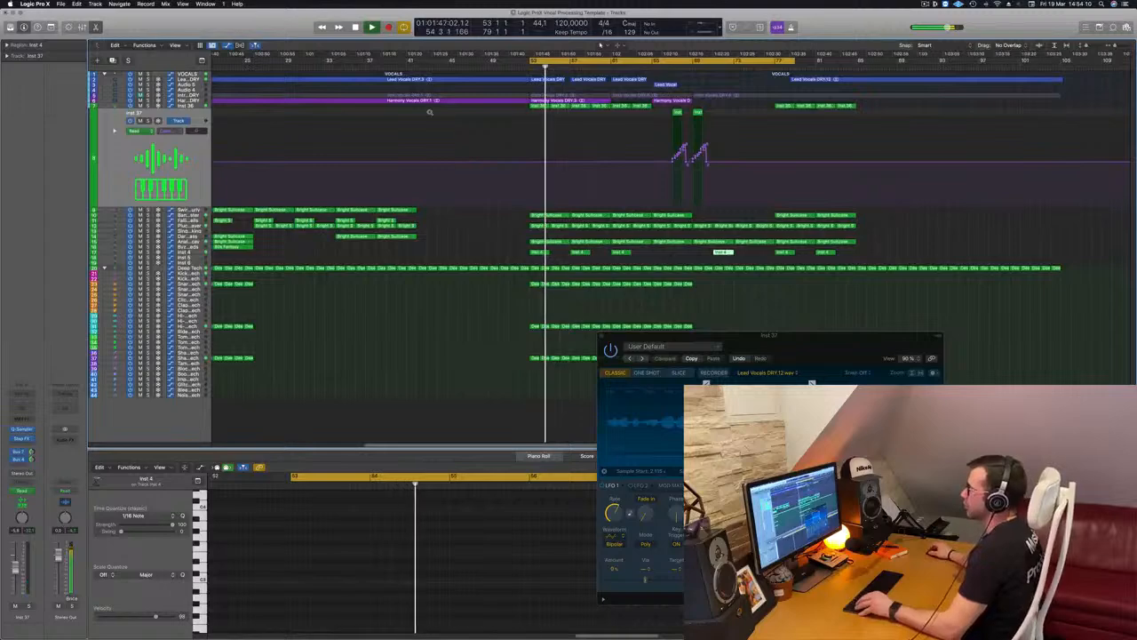
pyautogui.press('super+Left')
pyautogui.click(188, 105)
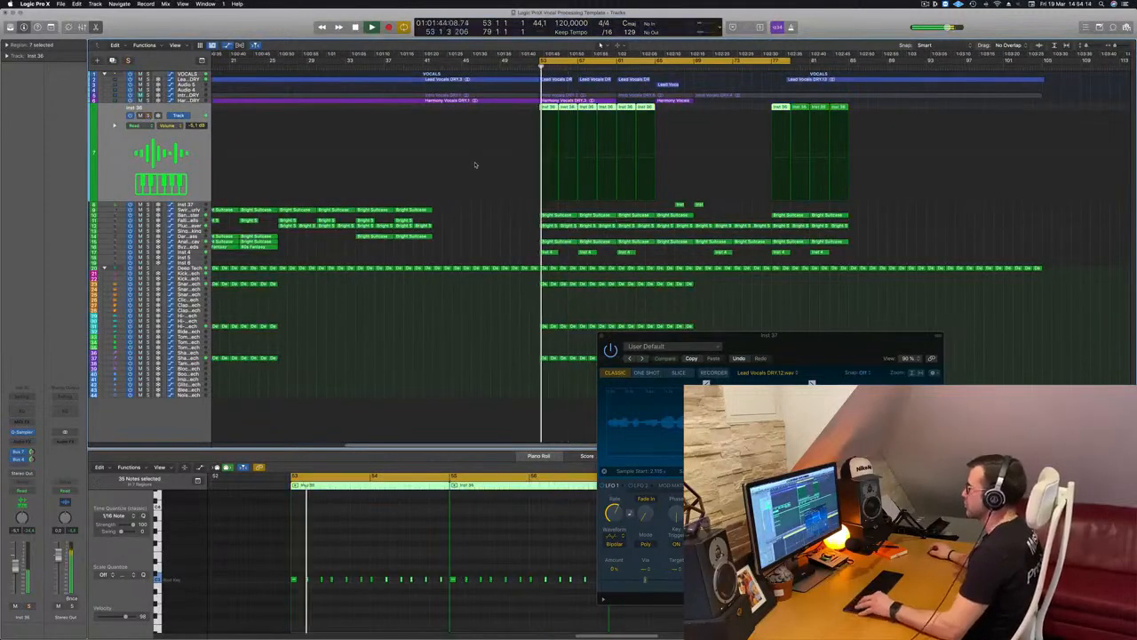
pyautogui.hscroll(1, 489, 211)
pyautogui.hscroll(-2, 480, 218)
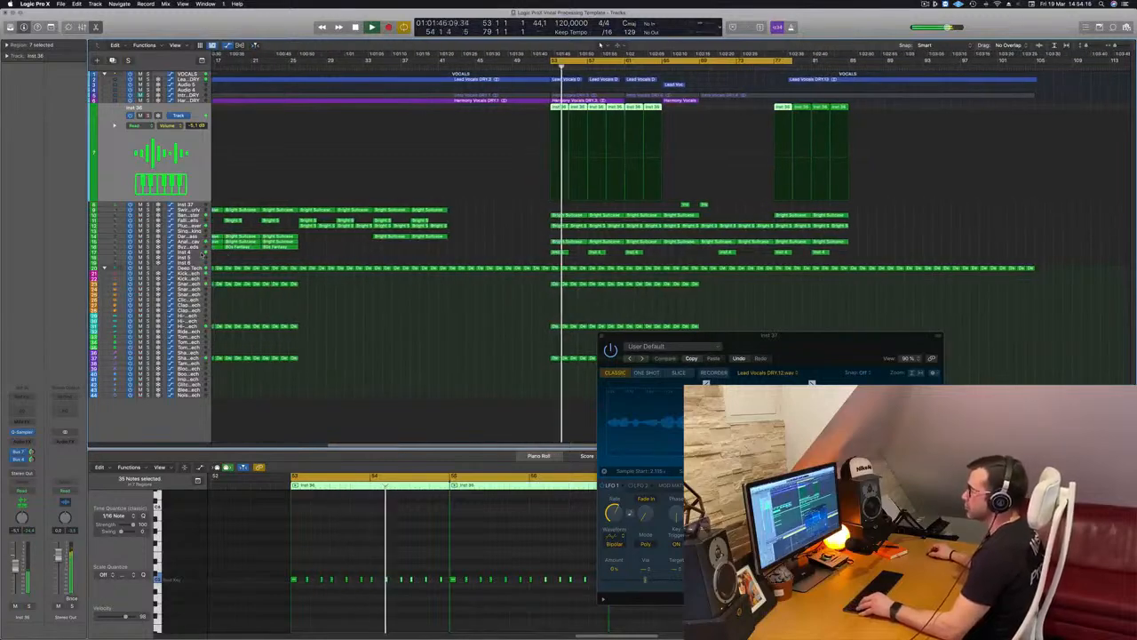
pyautogui.click(197, 252)
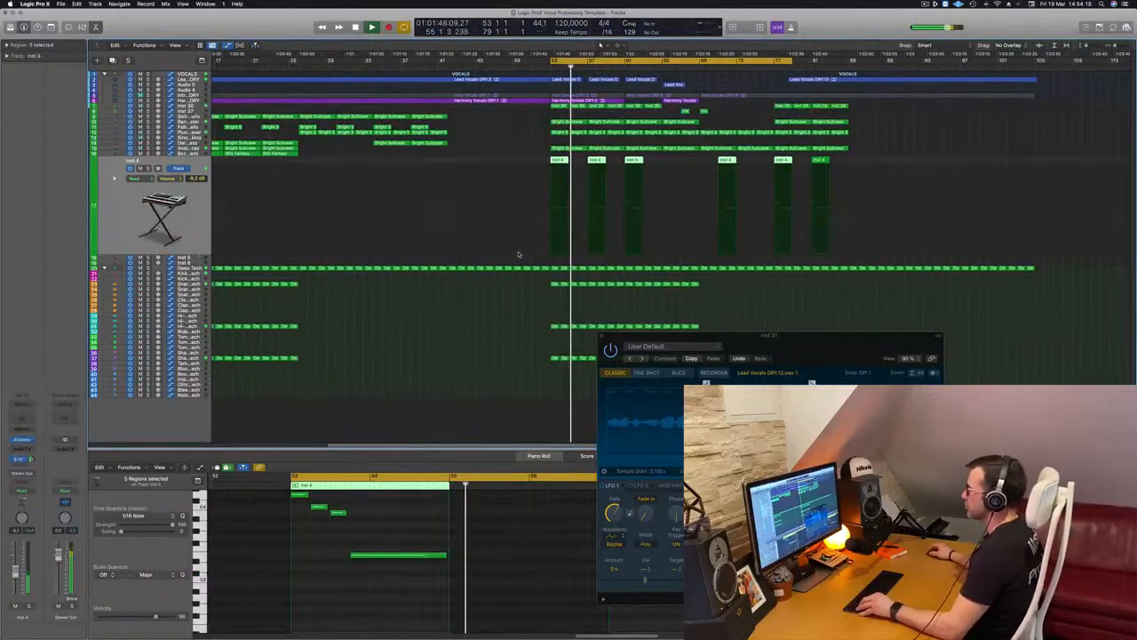
# Copy the first Inst 4 region of the section onto the Inst 38 track at bar 55
pyautogui.hscroll(1, 551, 182)
pyautogui.hscroll(-2, 552, 175)
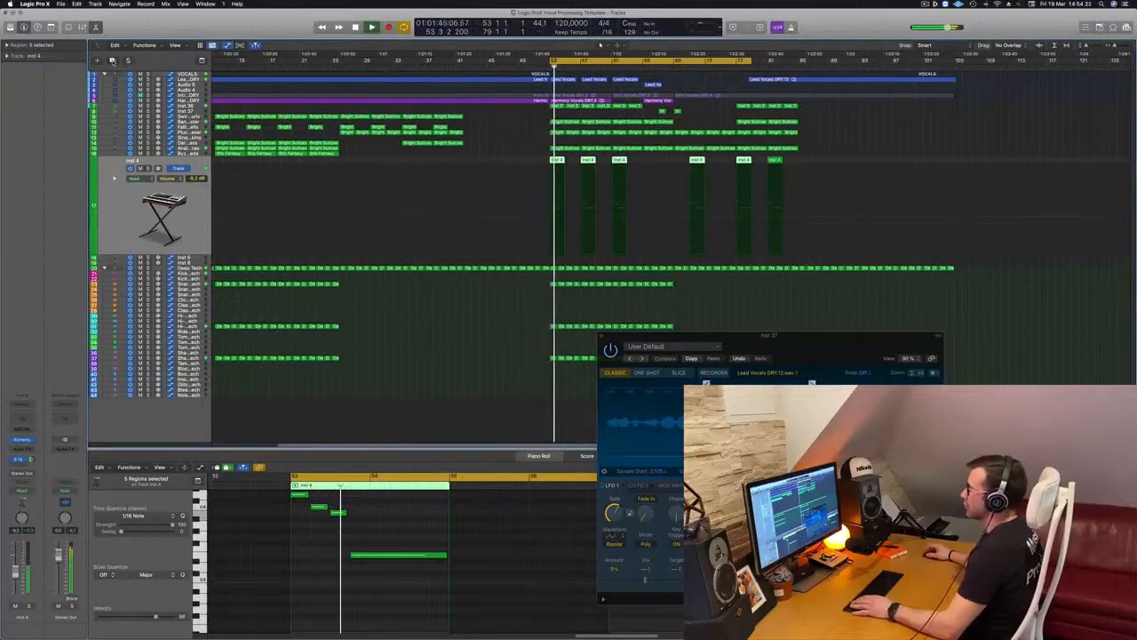
pyautogui.press('Down')
pyautogui.moveTo(561, 158); pyautogui.dragTo(574, 167)
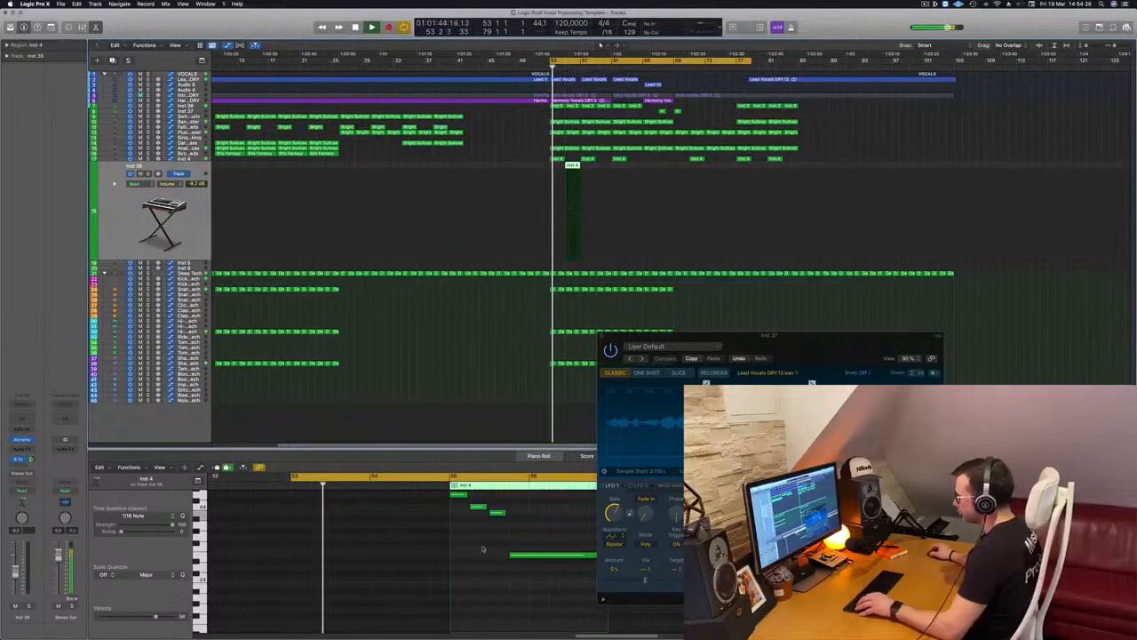
# Delete the second and third short notes from the copied region and move the Quick Sampler window clear of the piano roll
pyautogui.scroll(2, 483, 550)
pyautogui.moveTo(527, 537); pyautogui.dragTo(492, 559)
pyautogui.press('BackSpace')
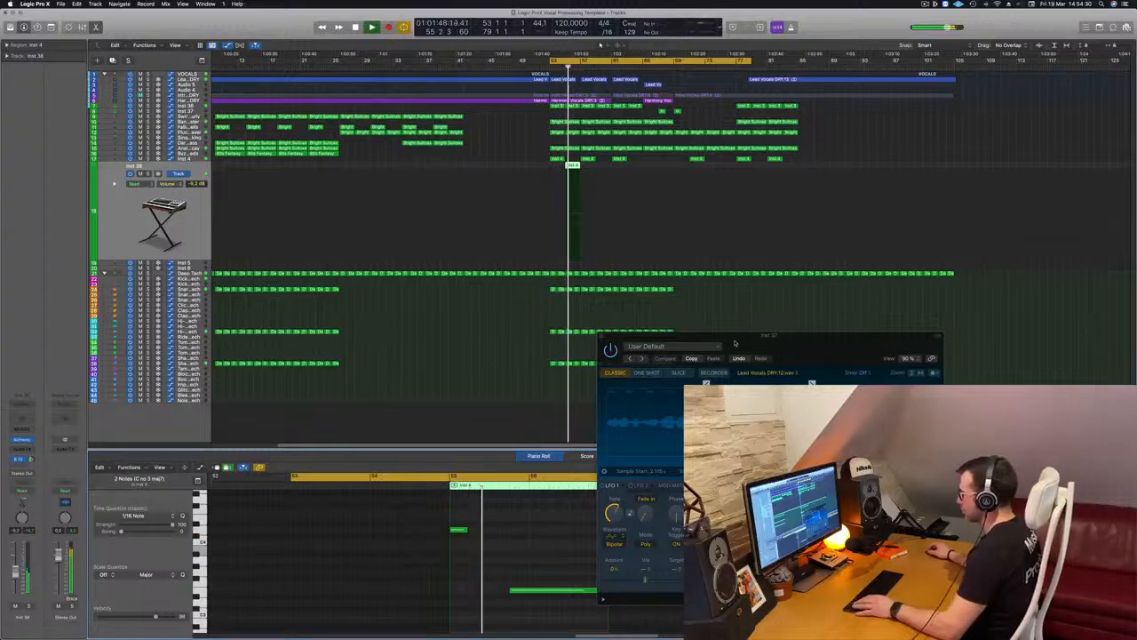
pyautogui.moveTo(735, 343); pyautogui.dragTo(1062, 296)
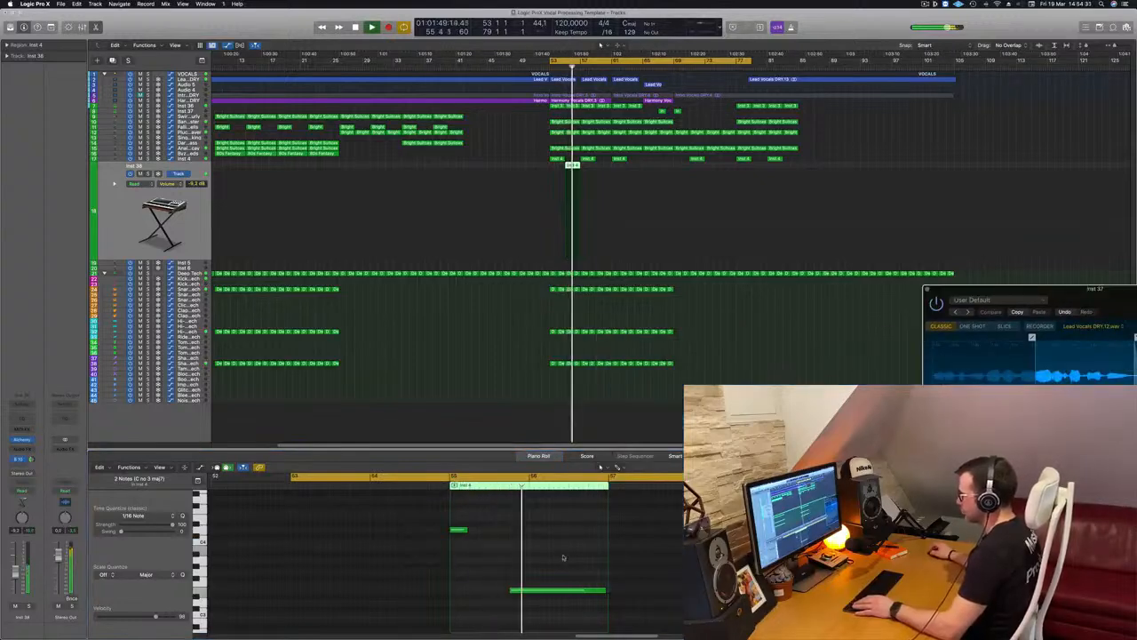
# Move the copied region's long low note to beat 2 of bar 55, shorten it to about three beats, and replay from bar 53
pyautogui.click(527, 591)
pyautogui.moveTo(508, 593); pyautogui.dragTo(470, 591)
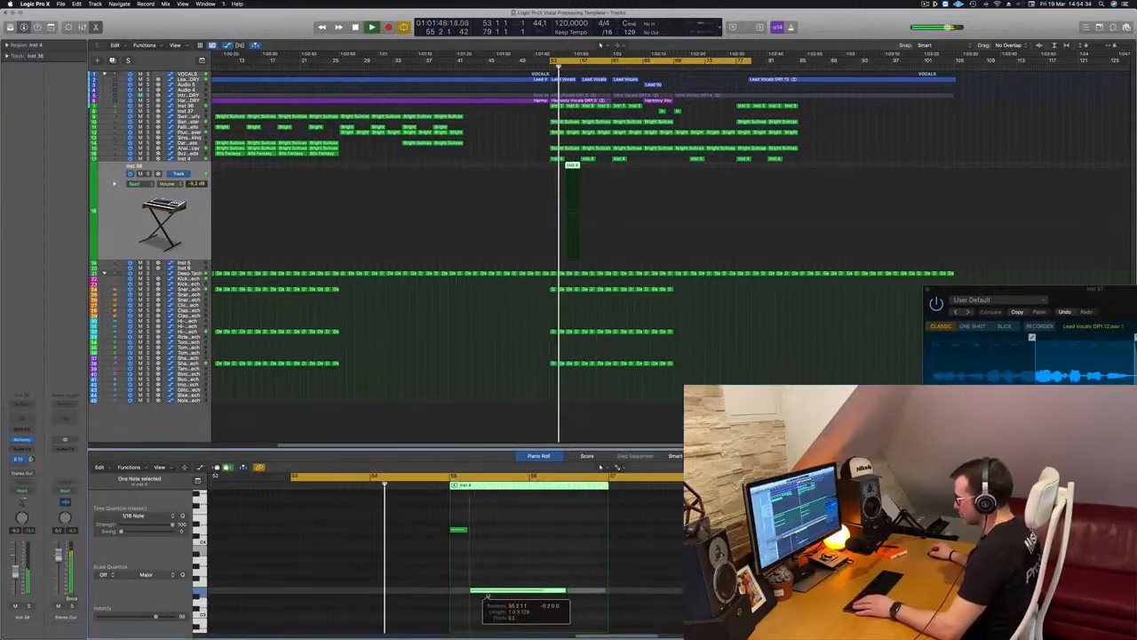
pyautogui.moveTo(564, 590); pyautogui.dragTo(525, 591)
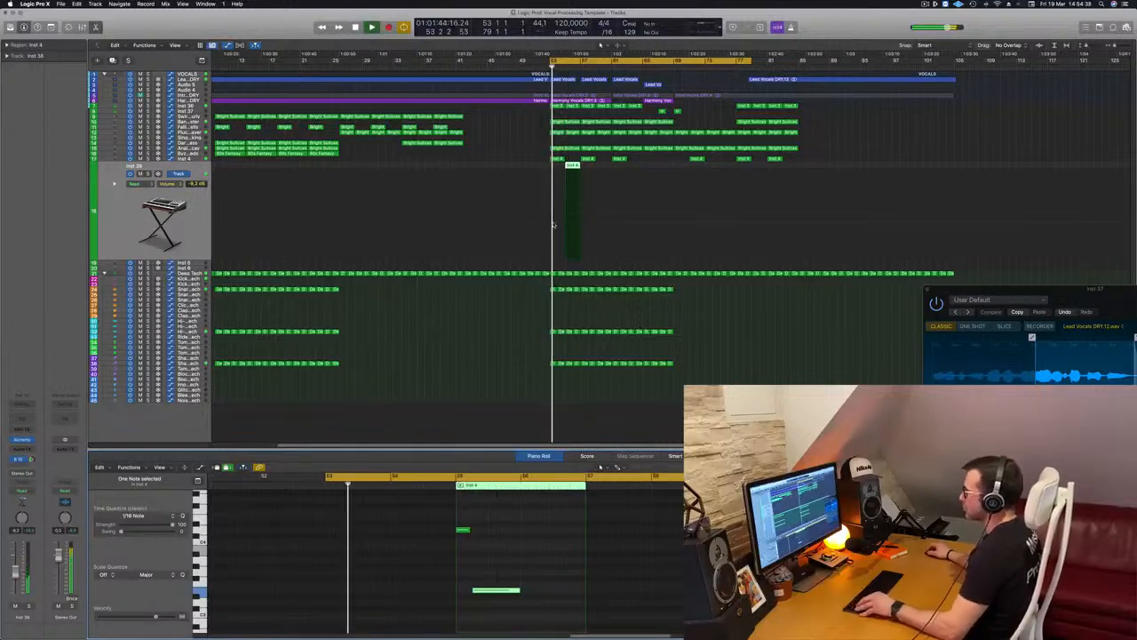
pyautogui.scroll(3, 552, 238)
pyautogui.scroll(-3, 553, 239)
pyautogui.scroll(-2, 552, 237)
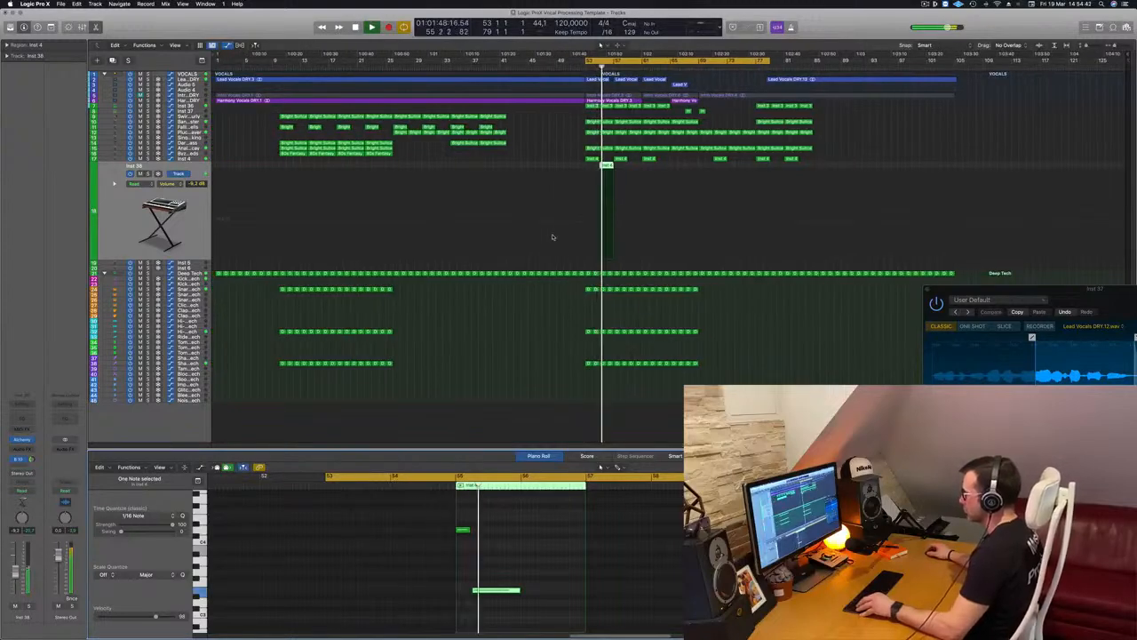
pyautogui.press('space')
pyautogui.press('space')
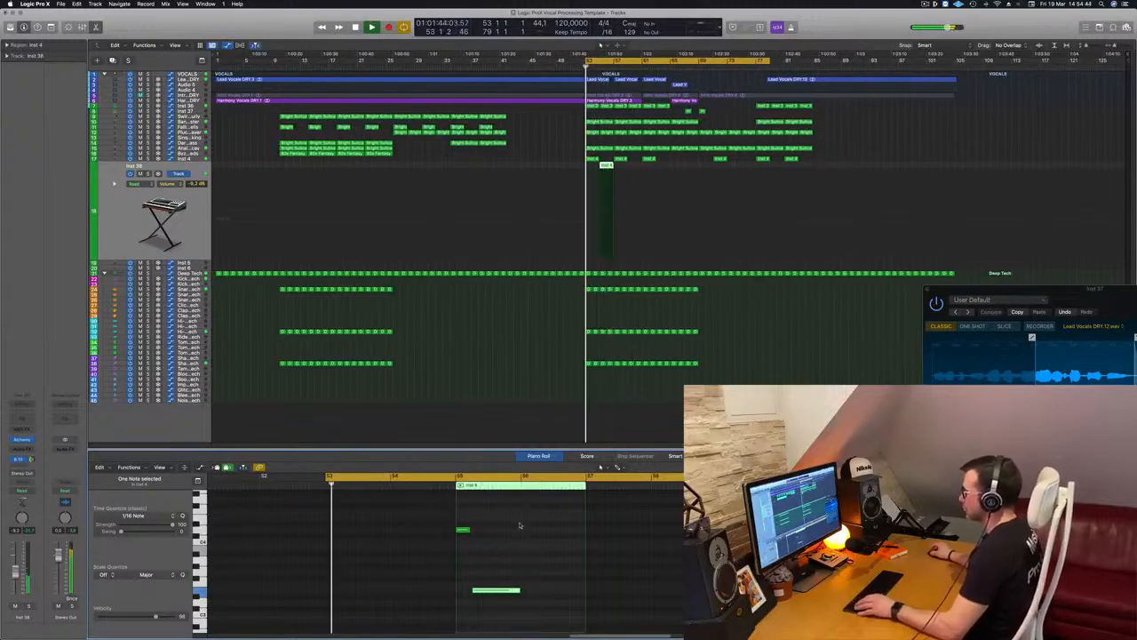
# Display the bar 53 and 55 regions together and copy the shortened long note to bar 56 at the third short note's pitch
pyautogui.moveTo(576, 155); pyautogui.dragTo(609, 171)
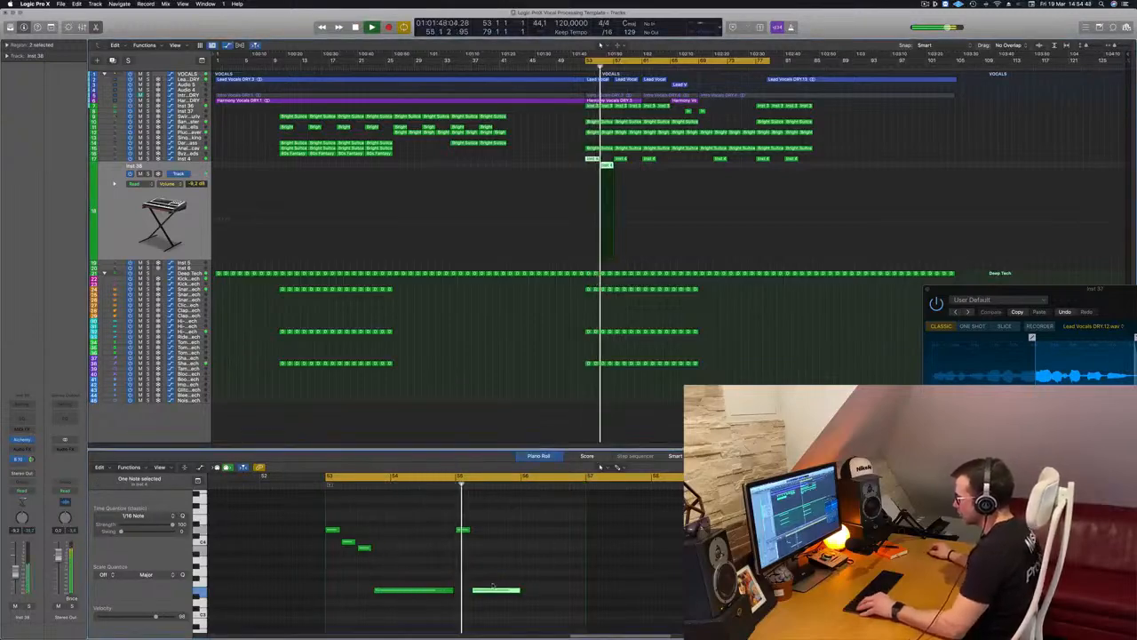
pyautogui.moveTo(493, 589); pyautogui.dragTo(551, 551)
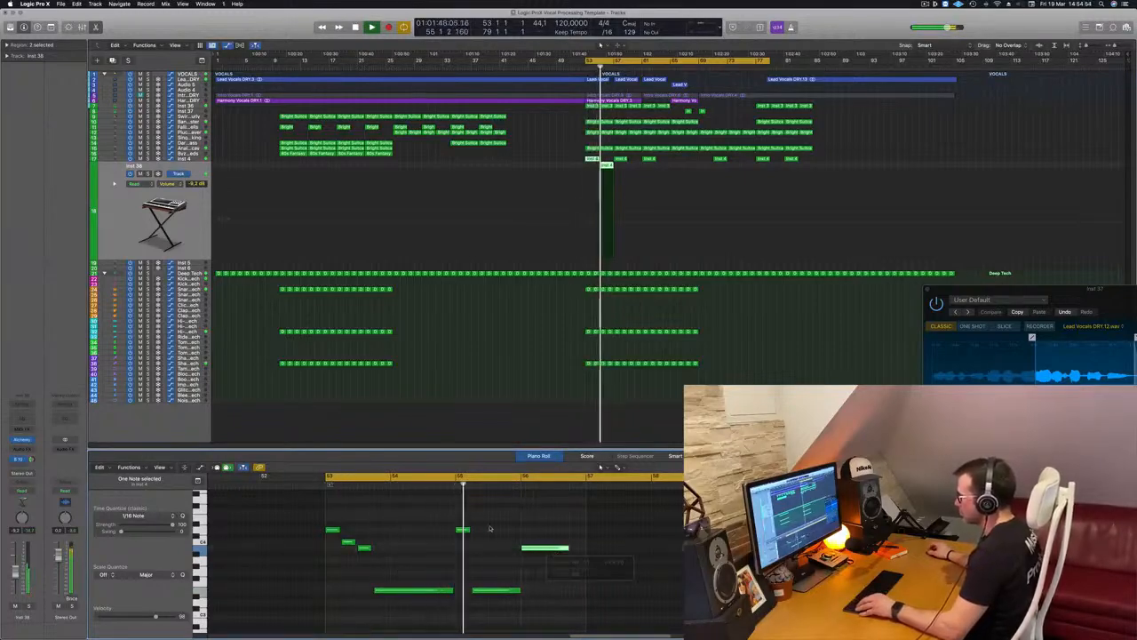
pyautogui.scroll(-1, 445, 534)
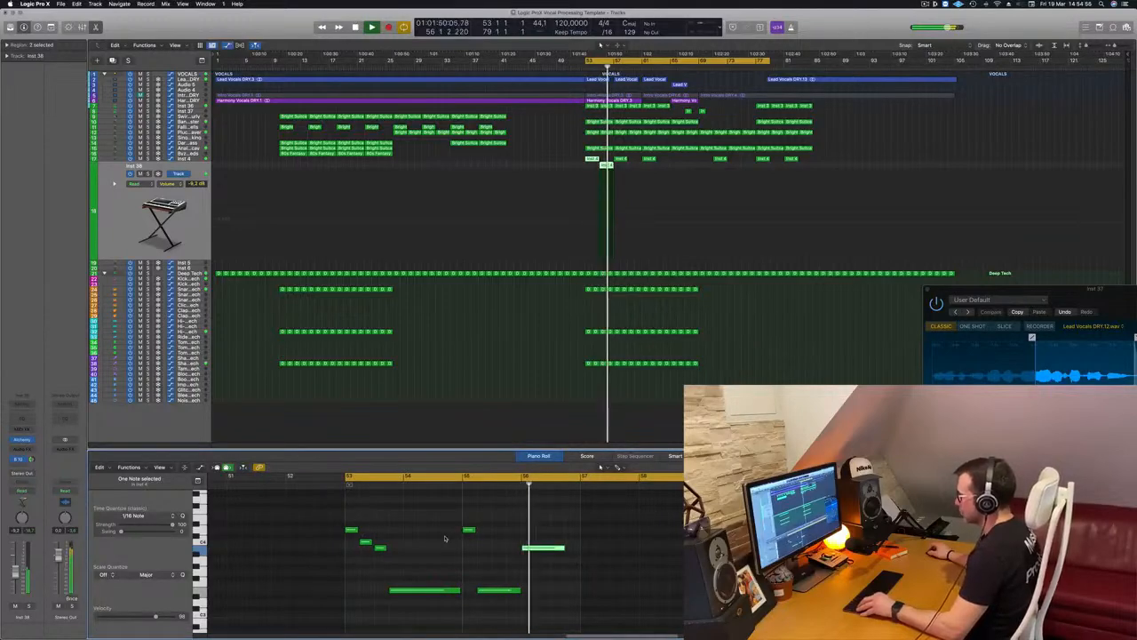
pyautogui.press('super+Left')
pyautogui.press('super+Left')
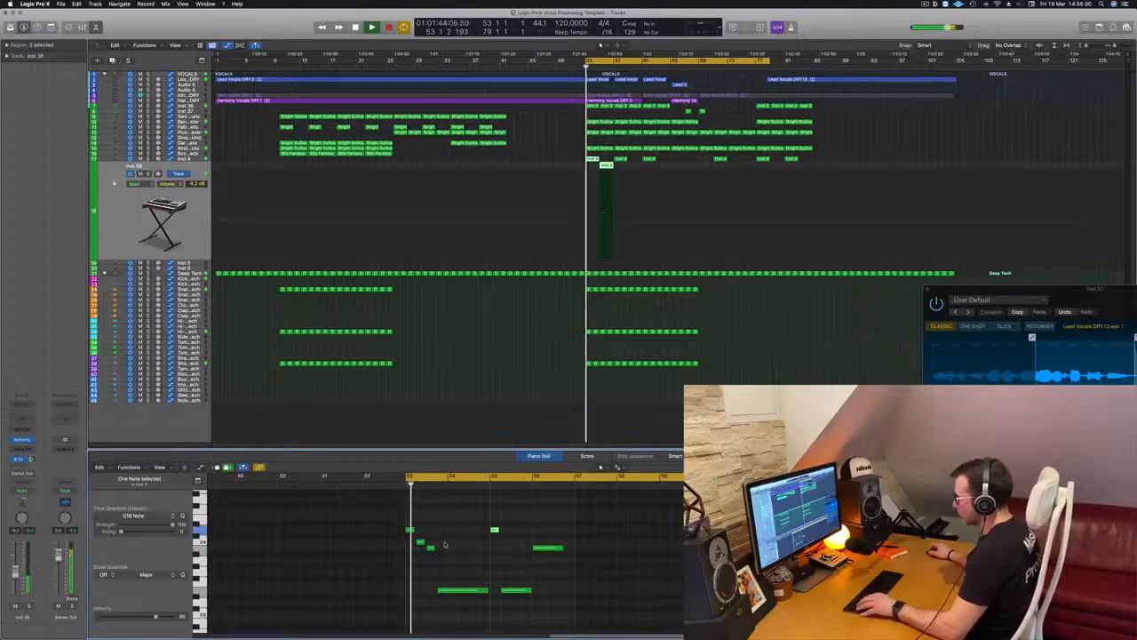
# Copy the short note at bar 55 to the end of bar 56, at the pitch of the first region's second note
pyautogui.moveTo(422, 543); pyautogui.dragTo(451, 543)
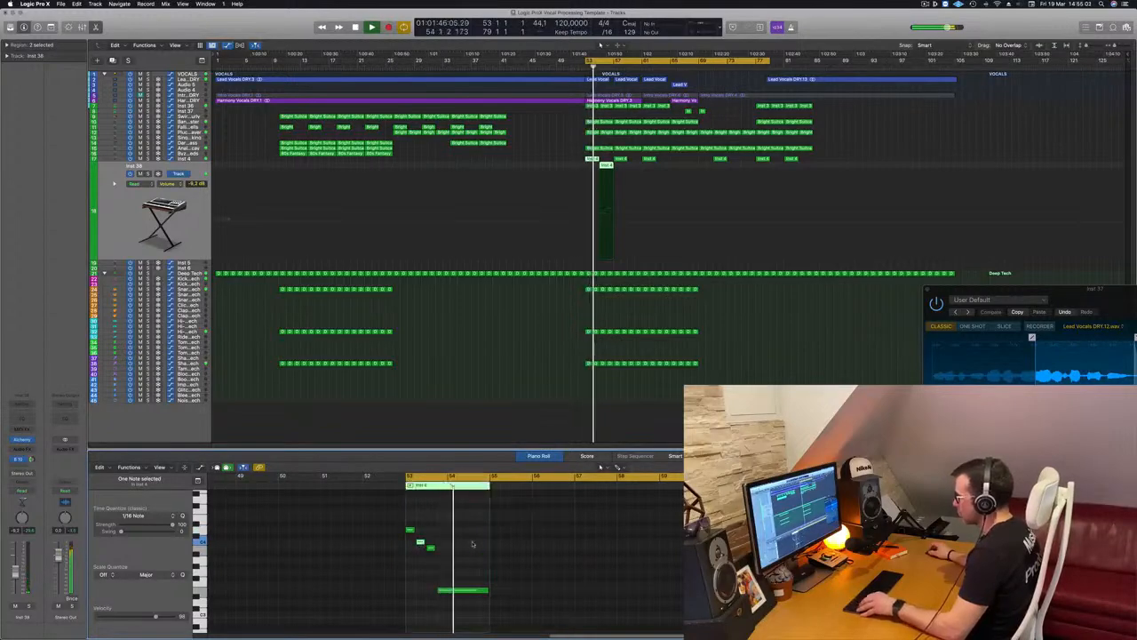
pyautogui.moveTo(575, 159); pyautogui.dragTo(608, 174)
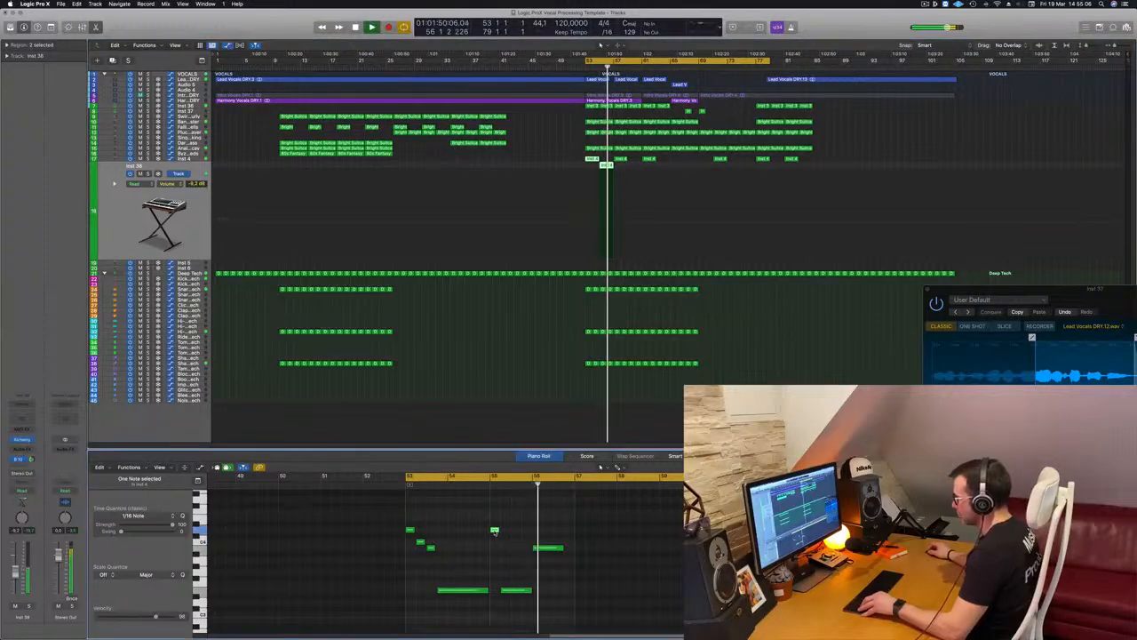
pyautogui.moveTo(497, 532); pyautogui.dragTo(569, 543)
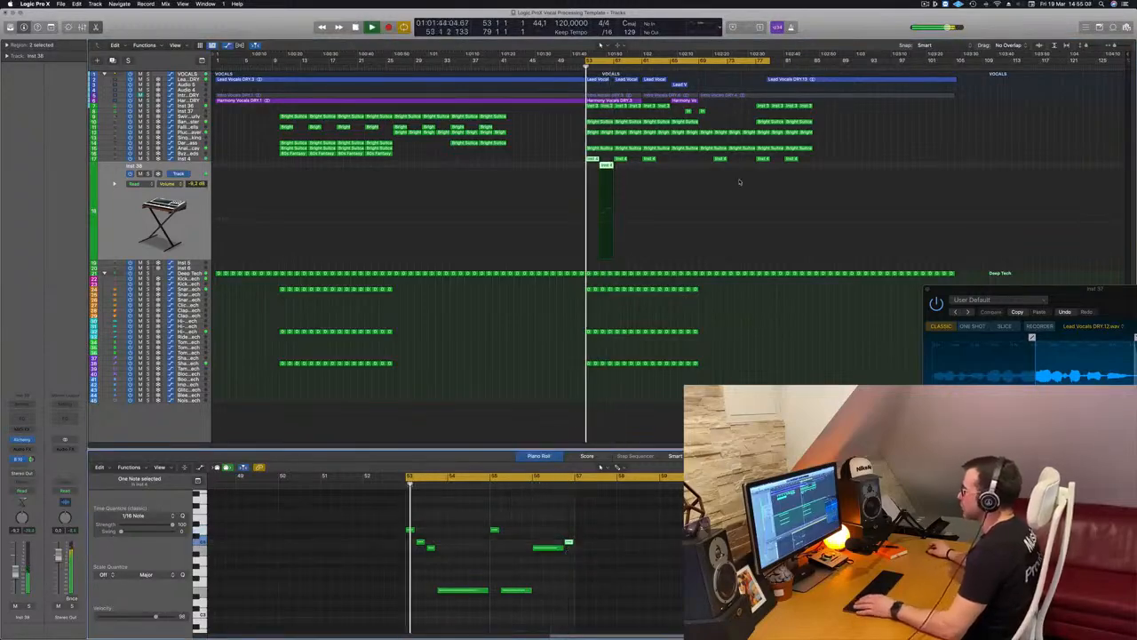
# Move the edited region from the Inst 38 track up to the Inst 4 track at bar 55 and restart playback
pyautogui.click(607, 158)
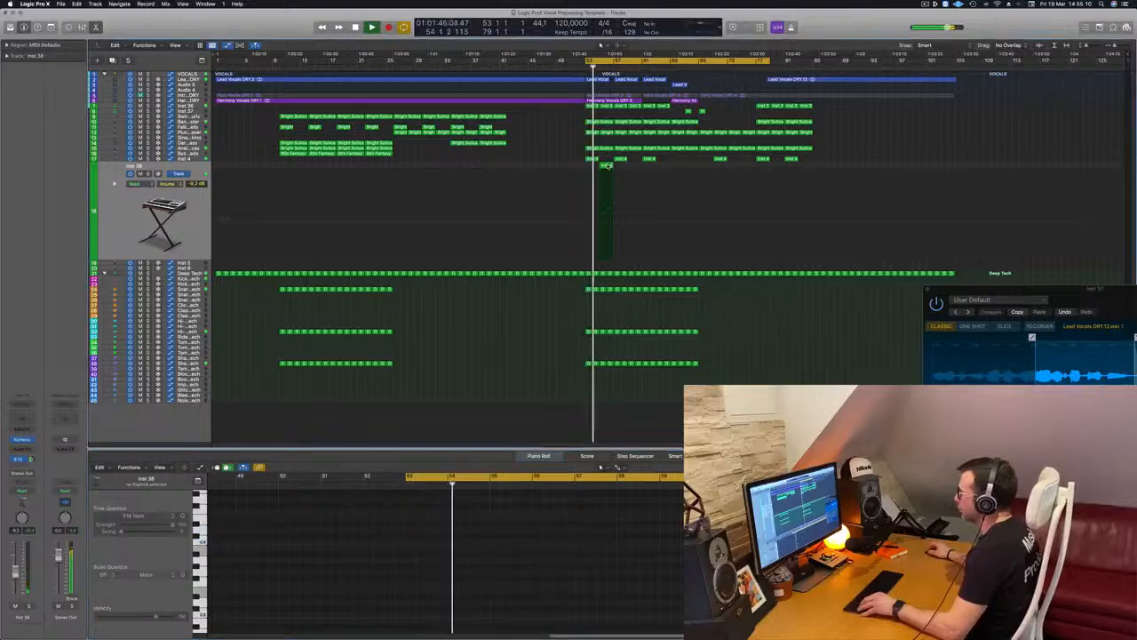
pyautogui.moveTo(607, 166); pyautogui.dragTo(607, 158)
pyautogui.press('space')
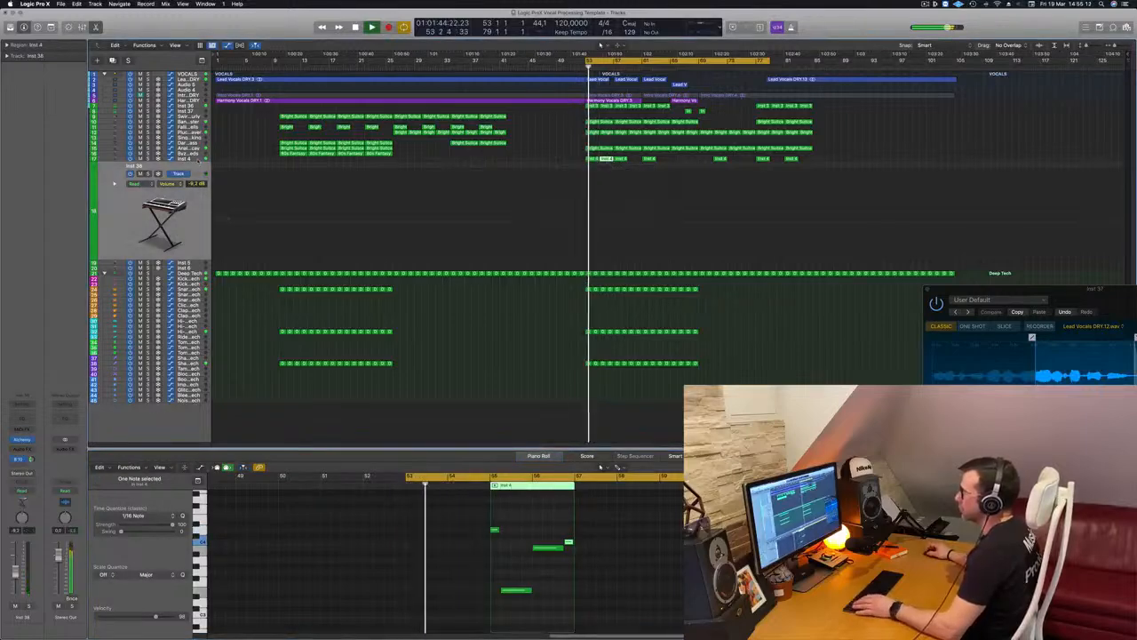
# Examine the notes of all Inst 4 regions together in the piano roll while the section plays from bar 53
pyautogui.click(197, 160)
pyautogui.scroll(2, 501, 484)
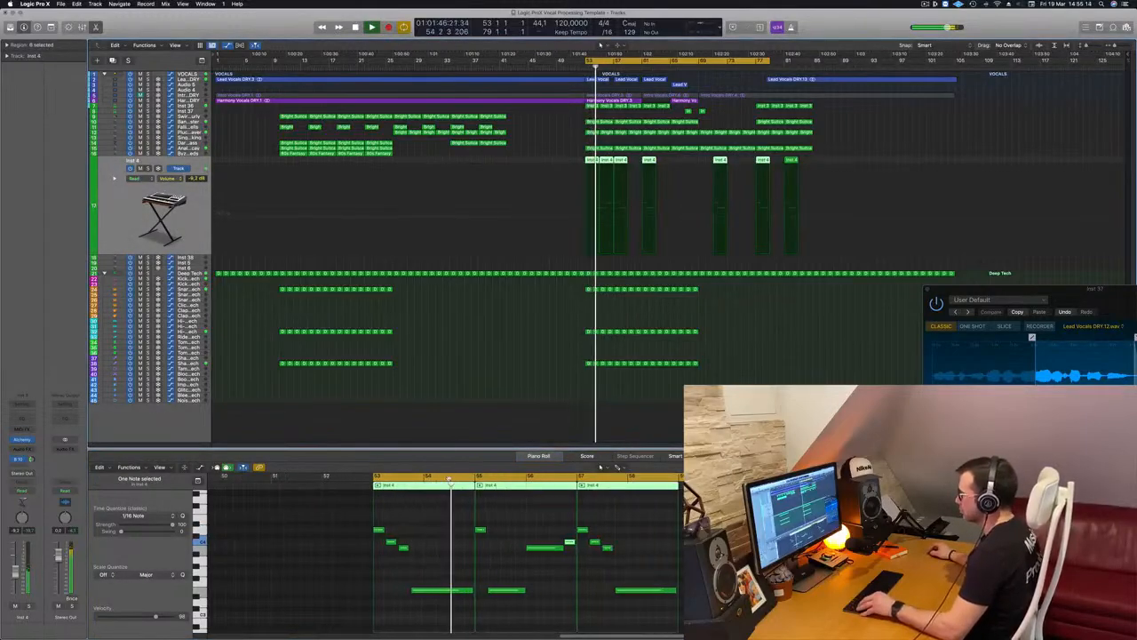
pyautogui.scroll(-4, 501, 484)
pyautogui.hscroll(5, 501, 484)
pyautogui.hscroll(2, 465, 511)
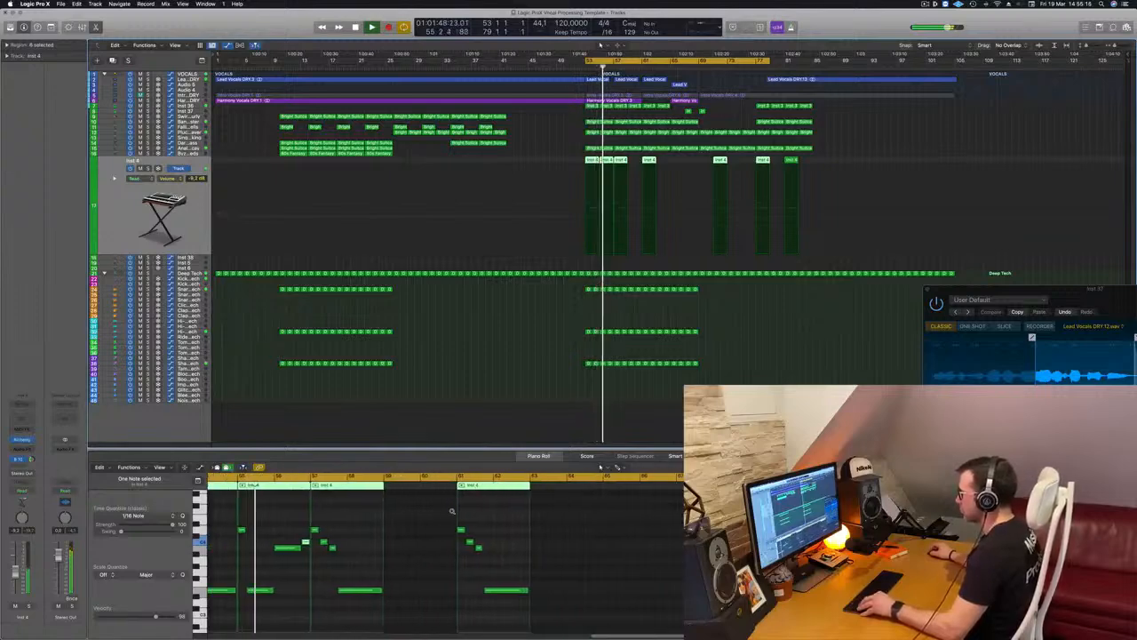
pyautogui.scroll(2, 465, 513)
pyautogui.hscroll(-4, 465, 513)
pyautogui.scroll(-2, 396, 520)
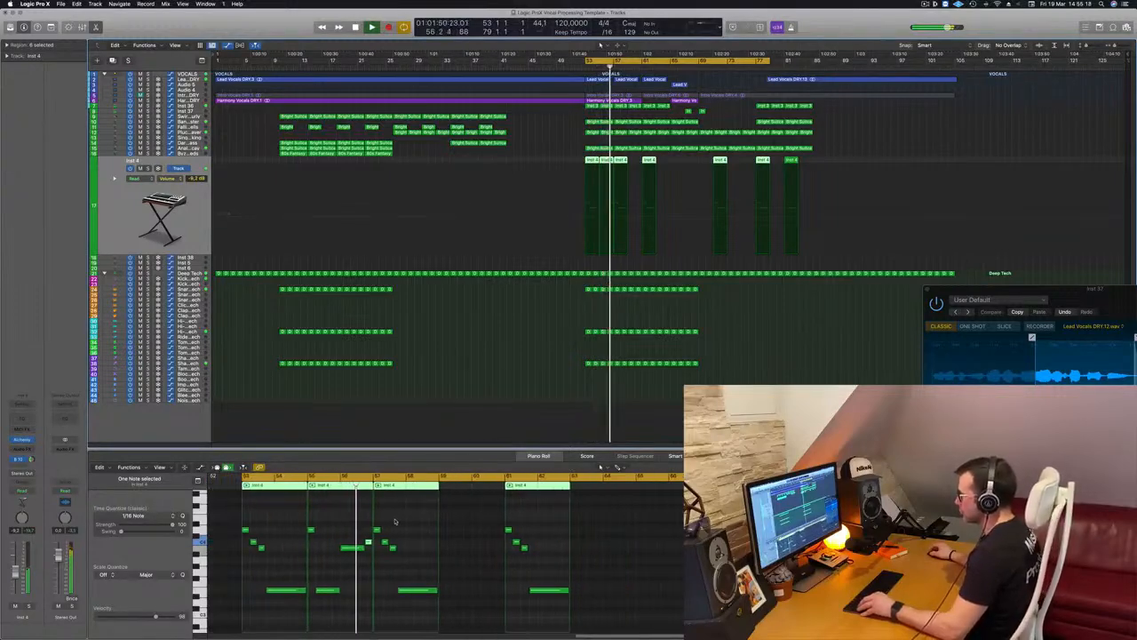
pyautogui.scroll(2, 432, 519)
pyautogui.hscroll(1, 433, 519)
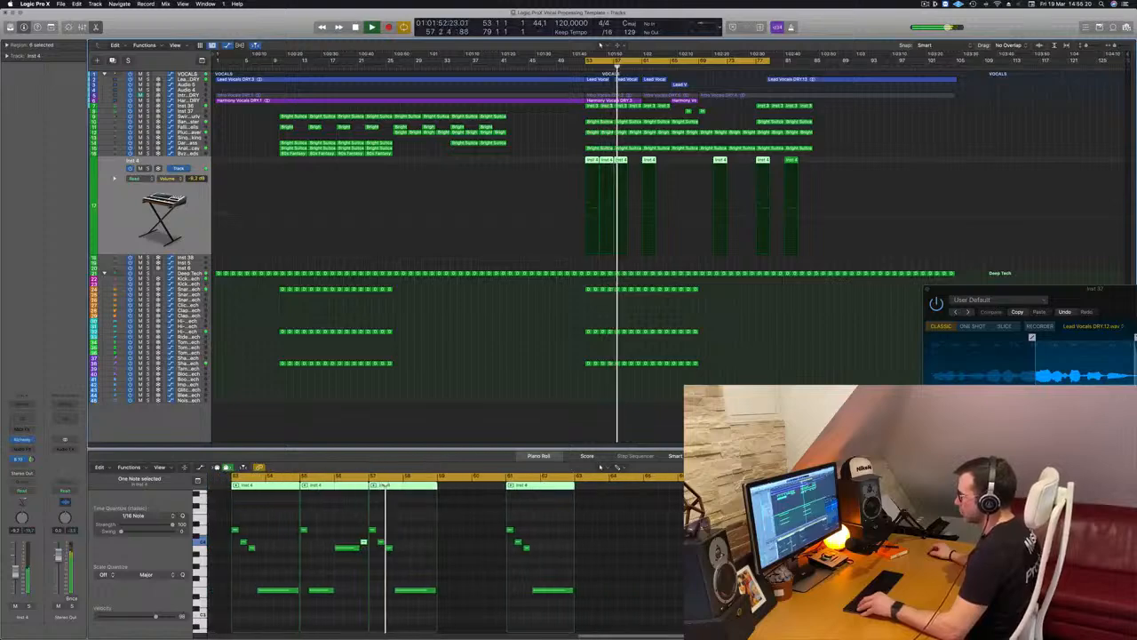
pyautogui.press('space')
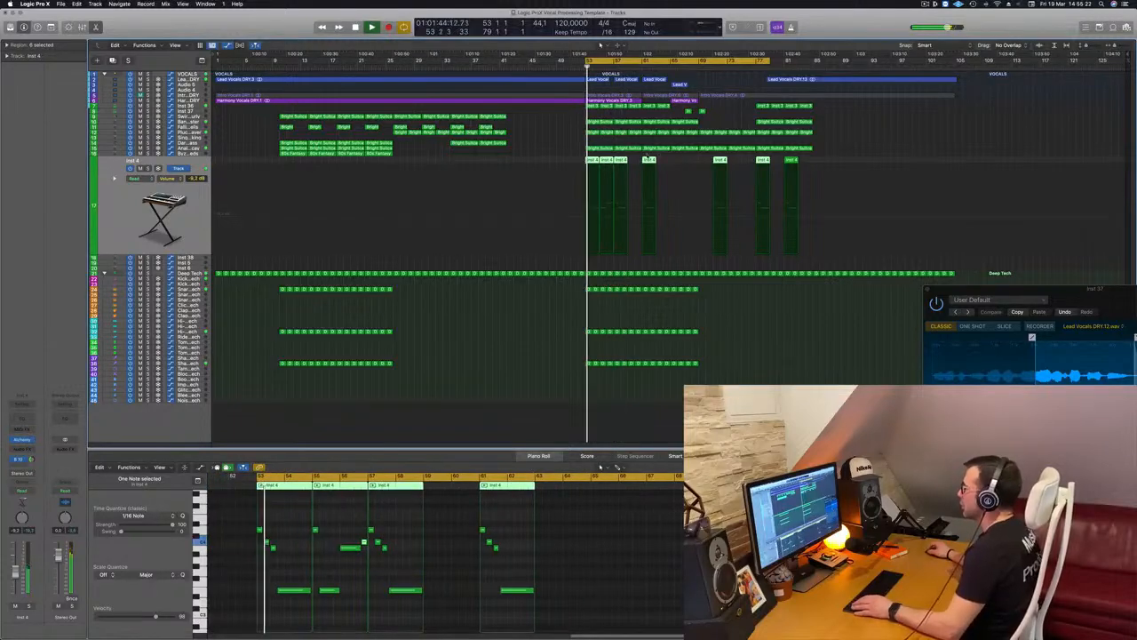
# Copy the edited Inst 4 region at bar 55 to bars 59 and 73
pyautogui.click(609, 157)
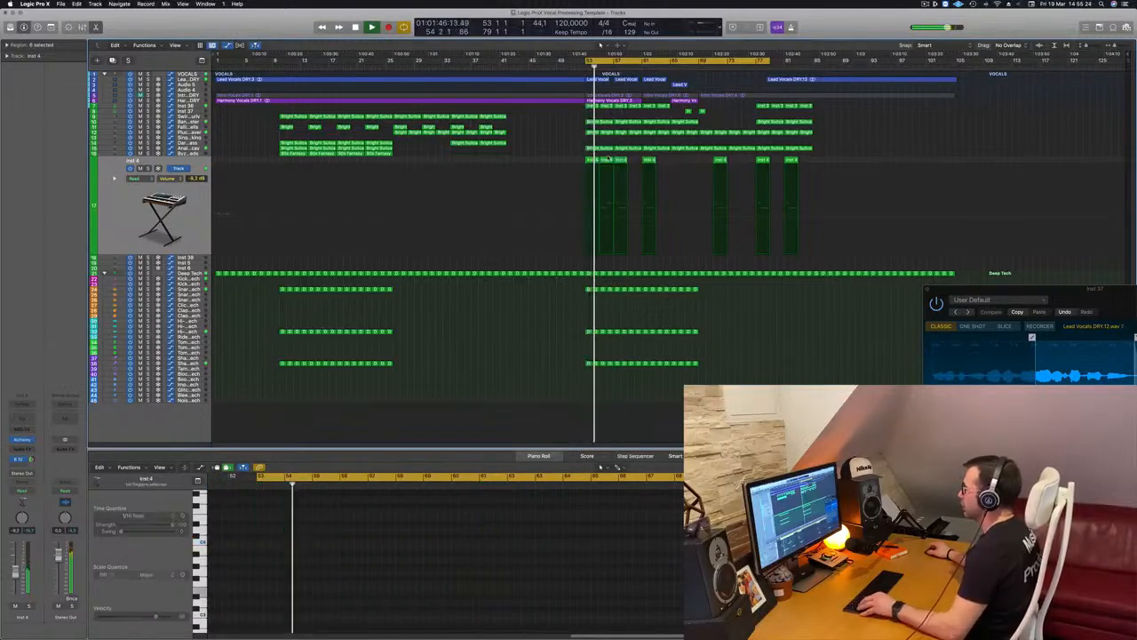
pyautogui.click(635, 161)
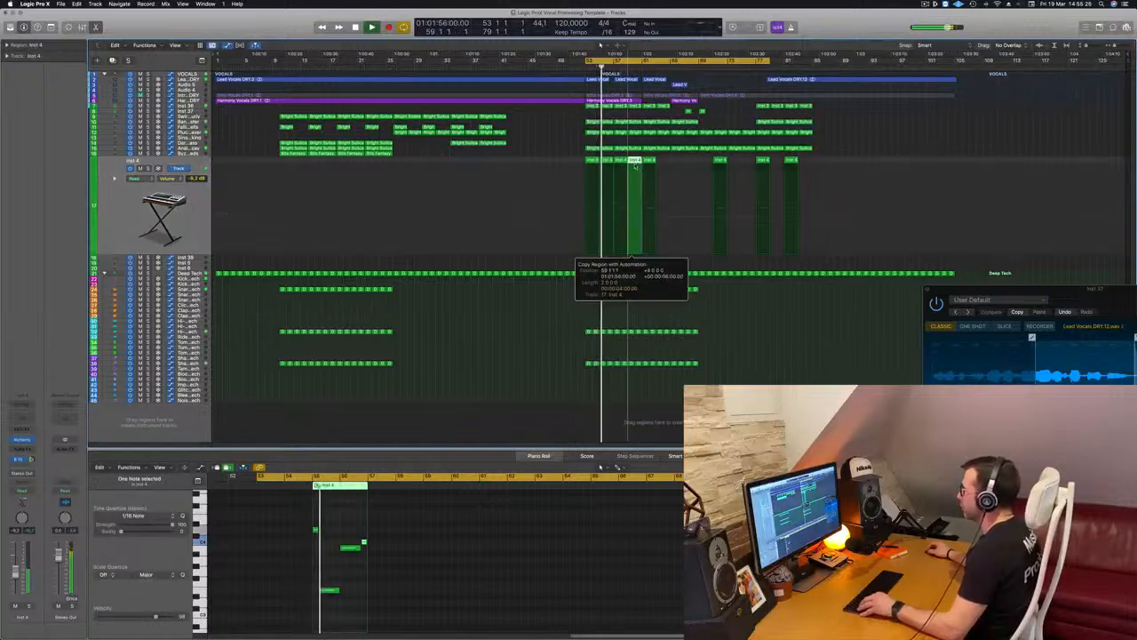
pyautogui.moveTo(635, 163); pyautogui.dragTo(725, 169)
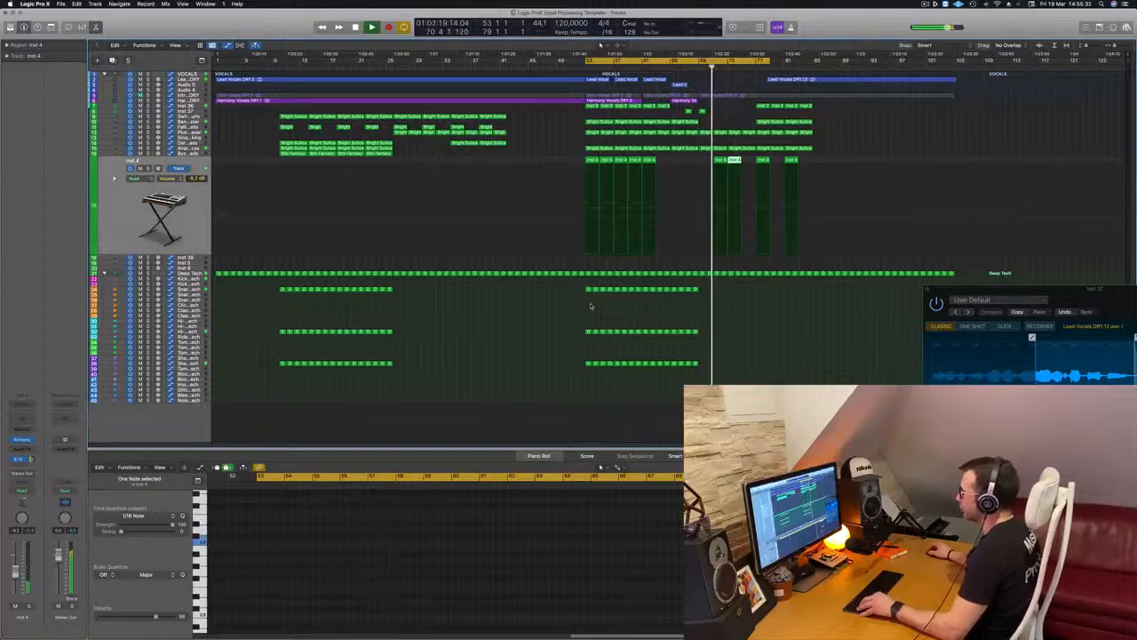
# Fill the gap at bar 75 on the Inst 4 track with a copy of an Inst 4 region
pyautogui.press('super+Right')
pyautogui.press('super+Left')
pyautogui.press('super+Right')
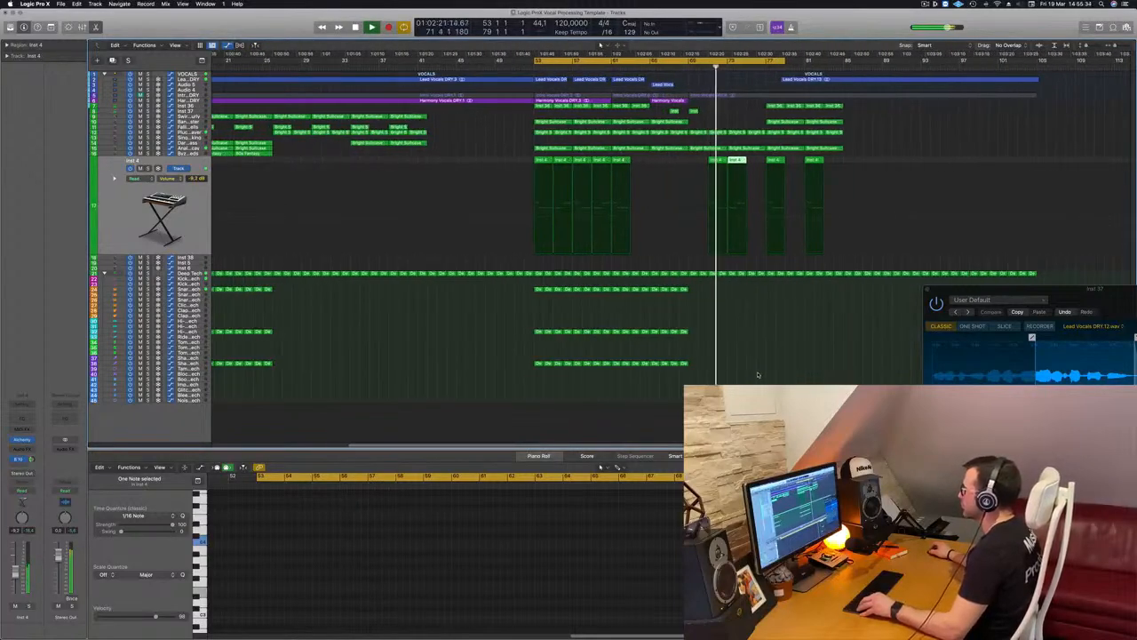
pyautogui.click(771, 362)
pyautogui.scroll(3, 771, 363)
pyautogui.scroll(-3, 771, 362)
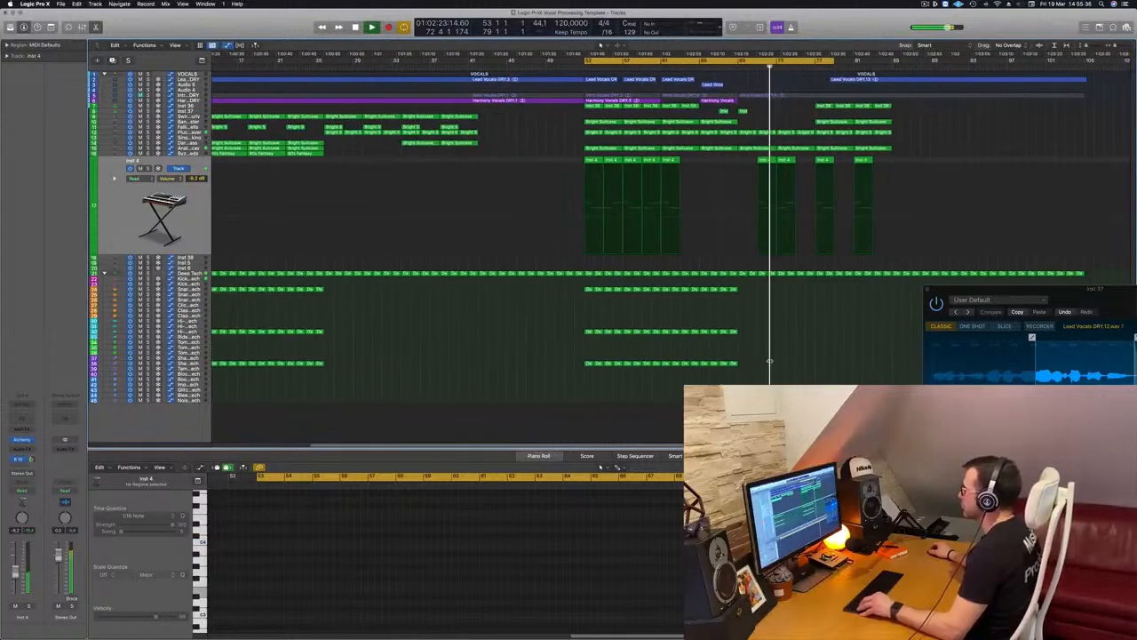
pyautogui.hscroll(-2, 770, 360)
pyautogui.press('super+Right')
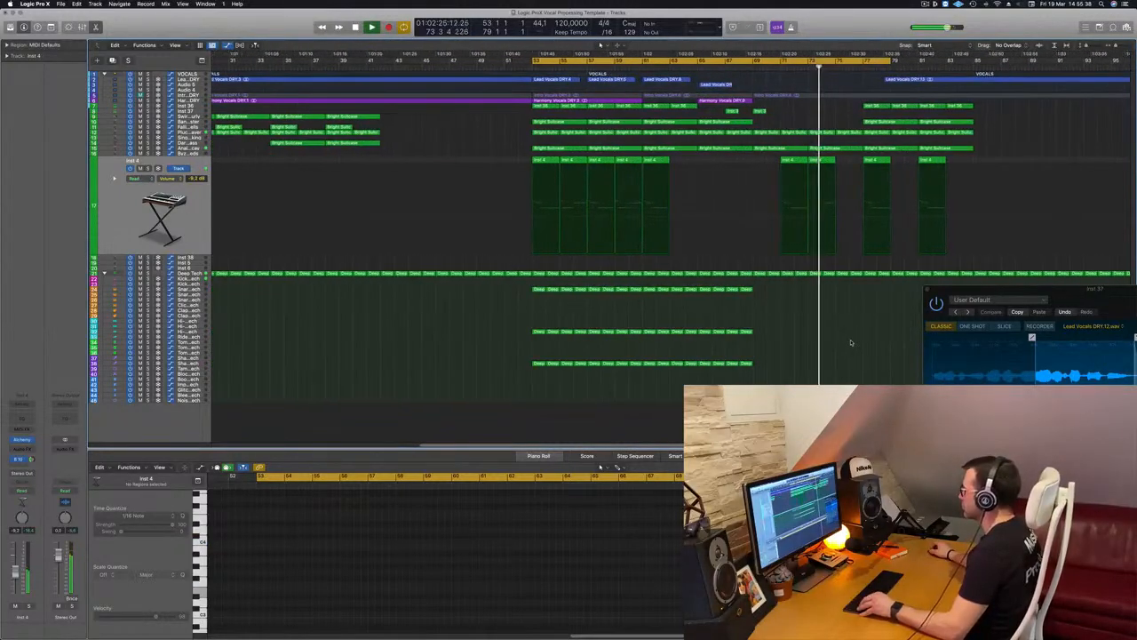
pyautogui.press('super+Right')
pyautogui.press('super+Left')
pyautogui.press('super+Left')
pyautogui.press('super+Right')
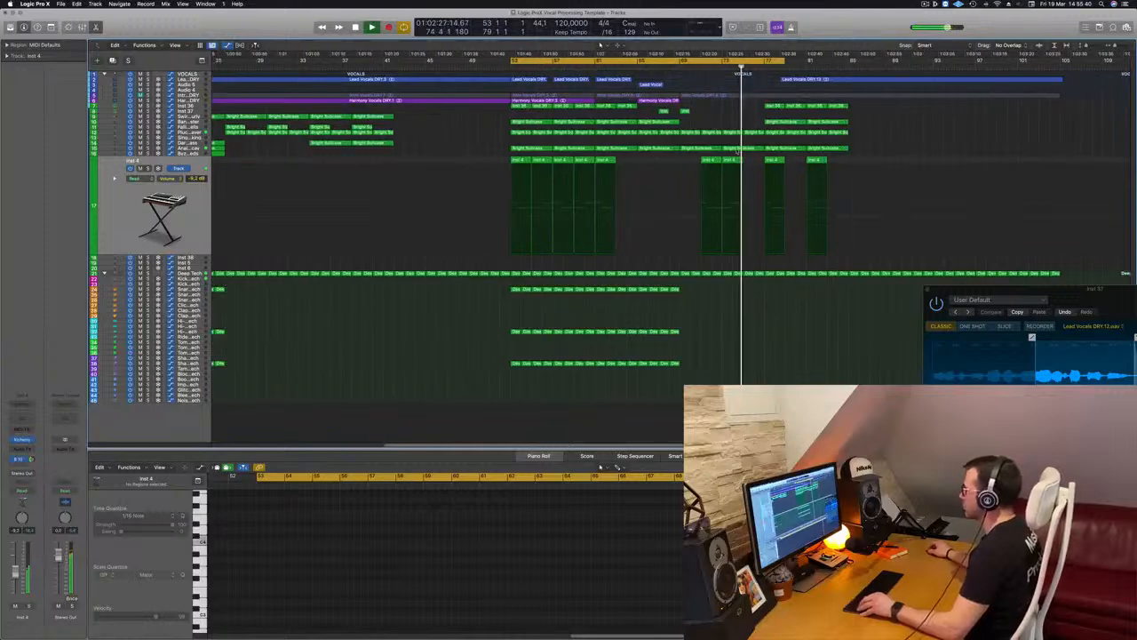
pyautogui.click(708, 160)
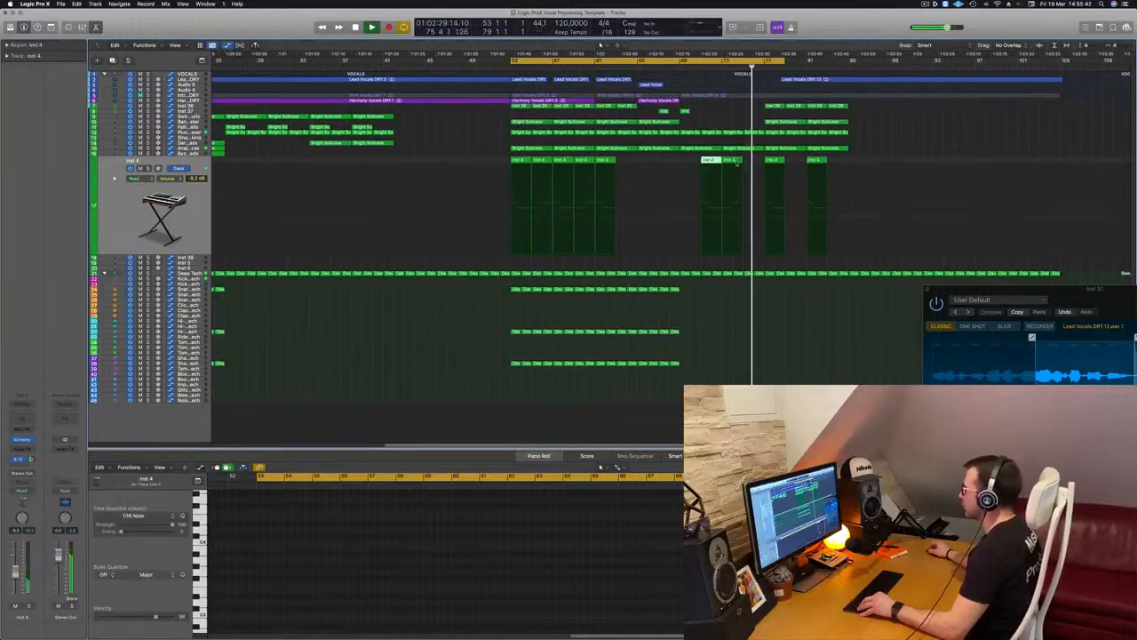
pyautogui.moveTo(737, 163); pyautogui.dragTo(758, 164)
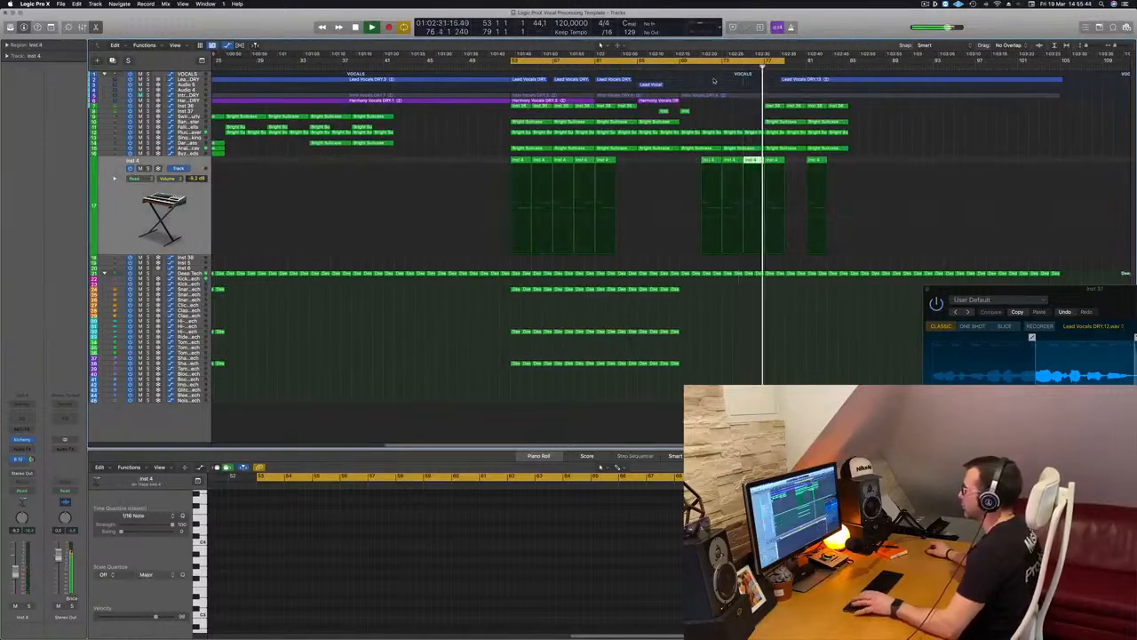
# Restart playback from bar 71 to check the extended Inst 4 answer
pyautogui.press('space')
pyautogui.press('space')
pyautogui.click(699, 66)
pyautogui.press('super+Left')
pyautogui.press('super+Left')
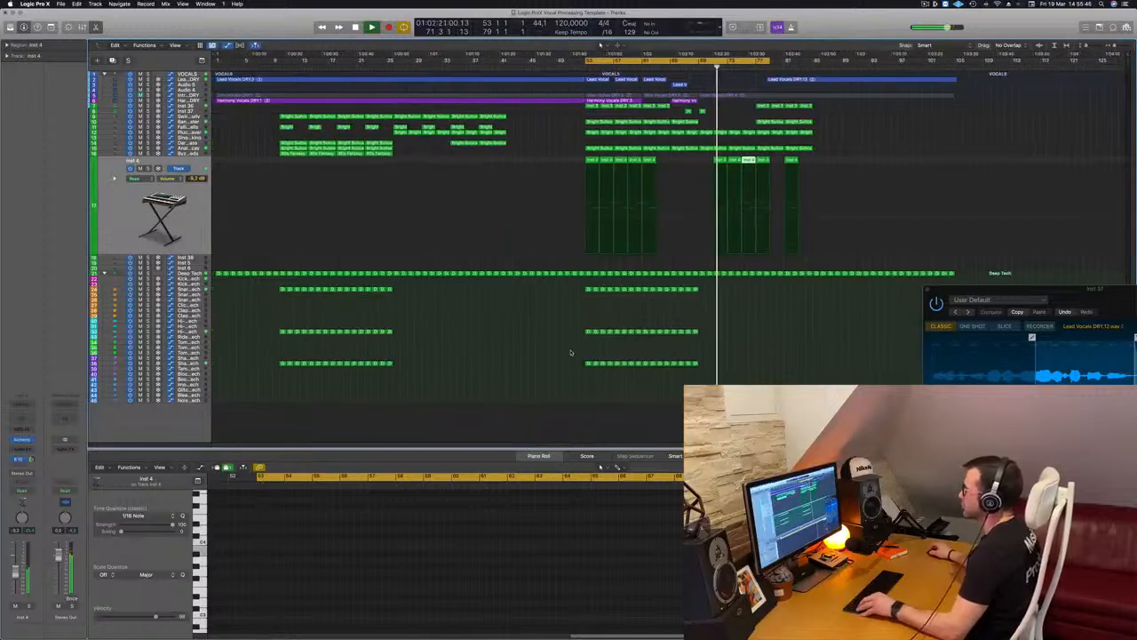
# Select the Byzantium Reeds track, turn on the track hide controls, and place the Musical Typing keyboard over the arrangement
pyautogui.click(193, 153)
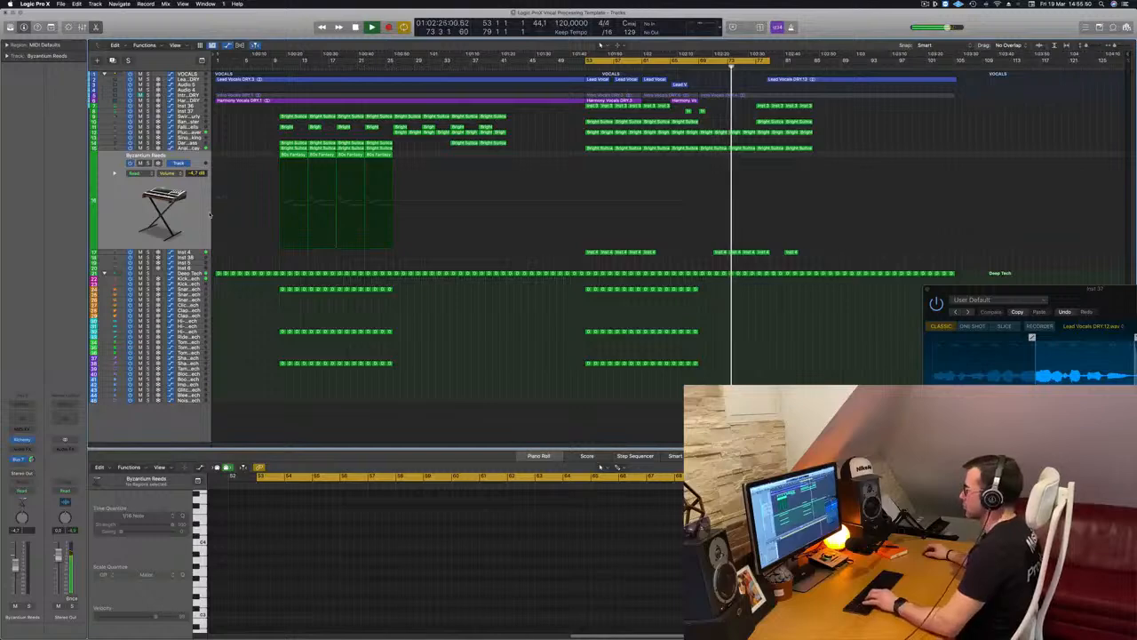
pyautogui.press('h')
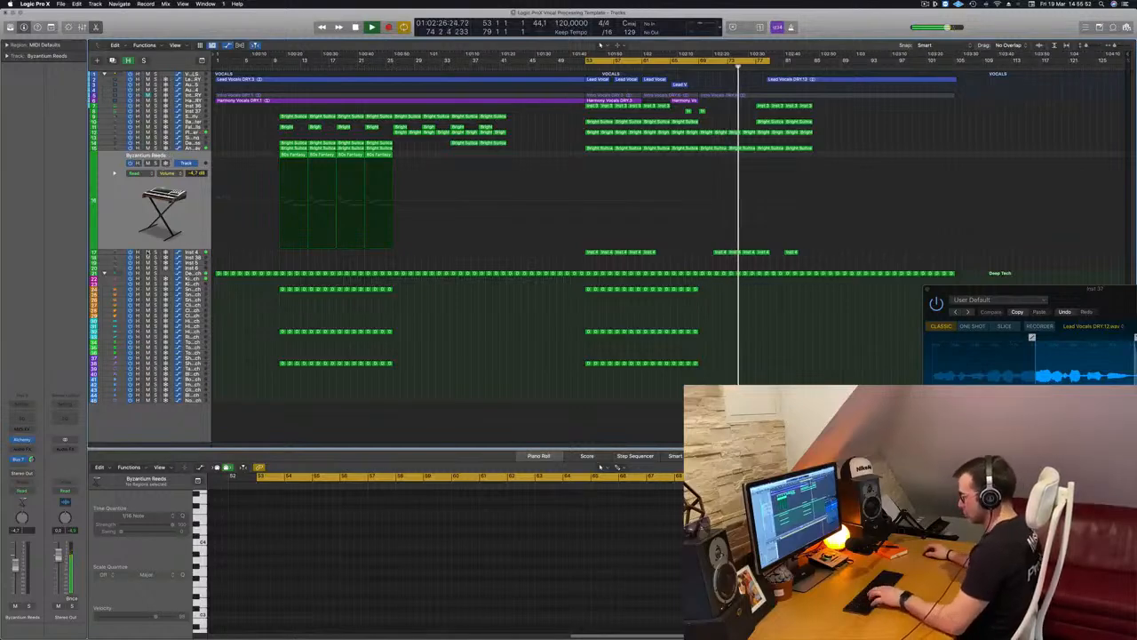
pyautogui.press('super+k')
pyautogui.moveTo(982, 324); pyautogui.dragTo(850, 239)
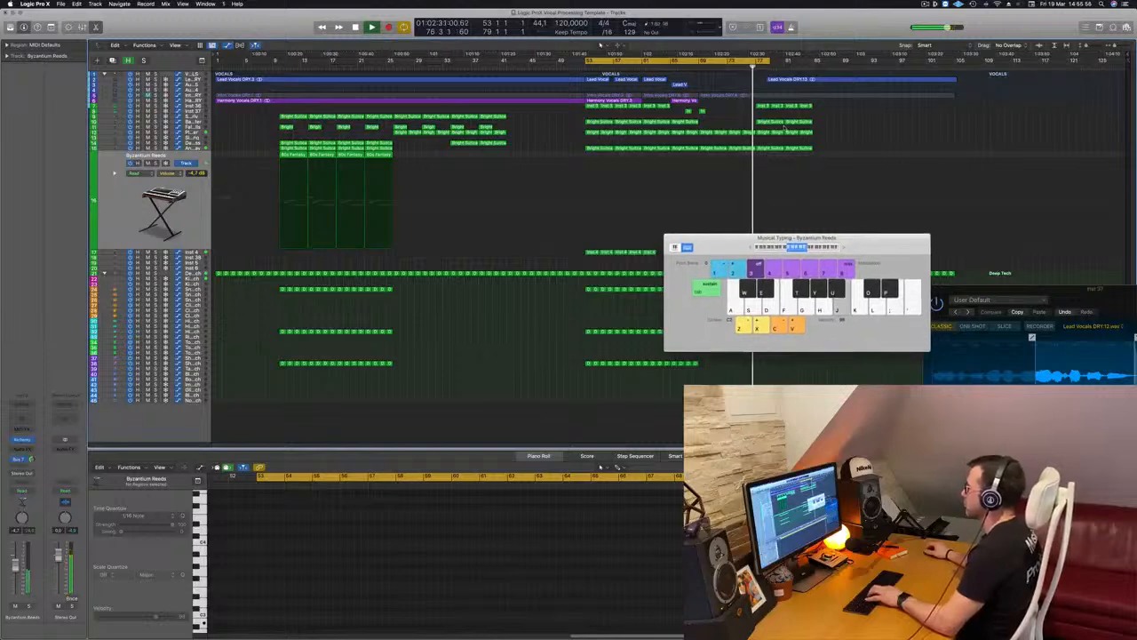
# Try out a short phrase with the Byzantium Reeds sound on the Musical Typing keyboard during playback
pyautogui.press('h')
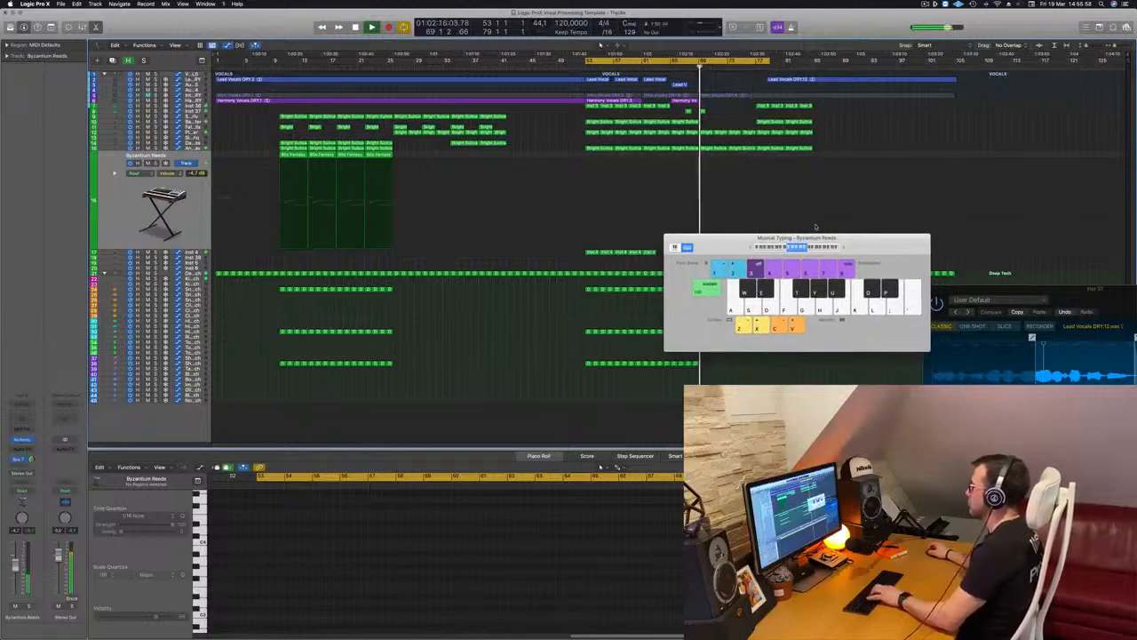
pyautogui.press('k')
pyautogui.press('j')
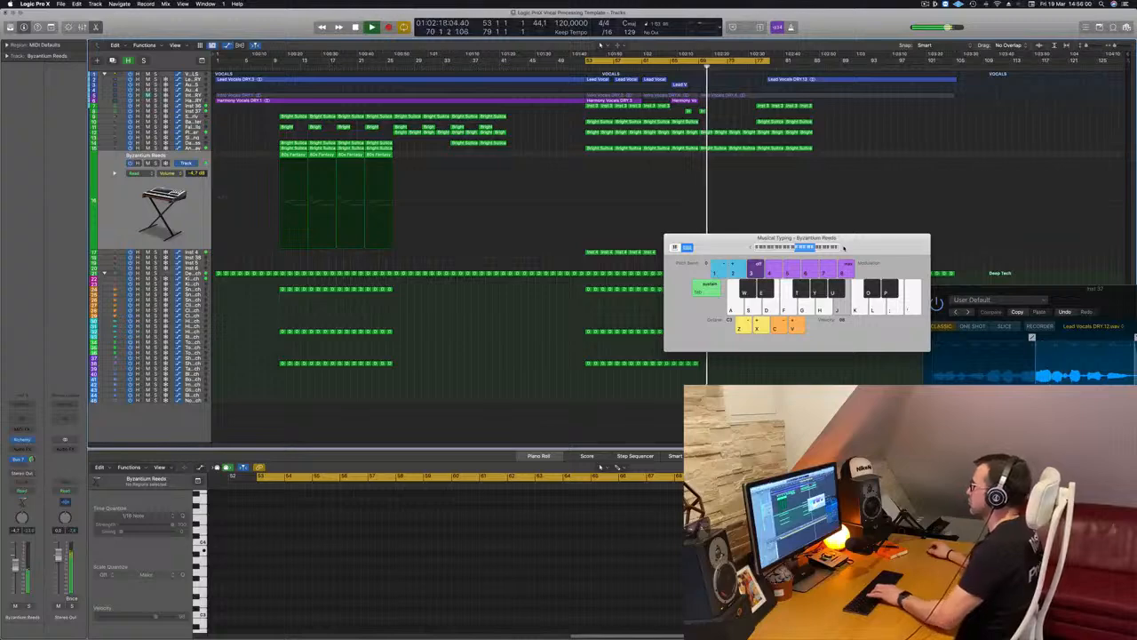
pyautogui.press('k')
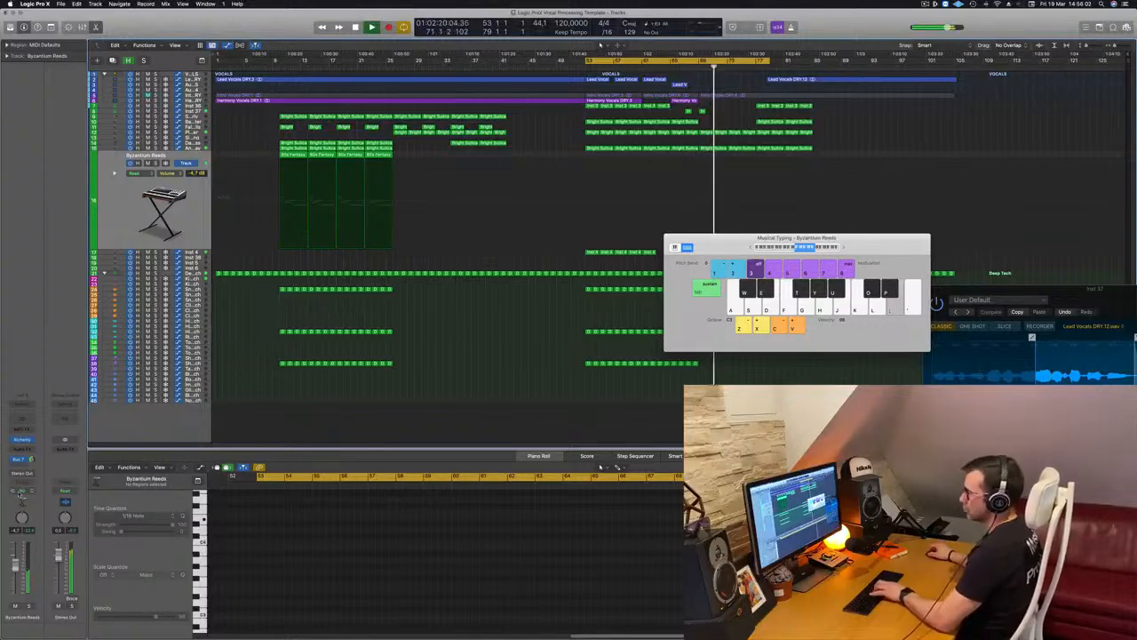
pyautogui.press('k')
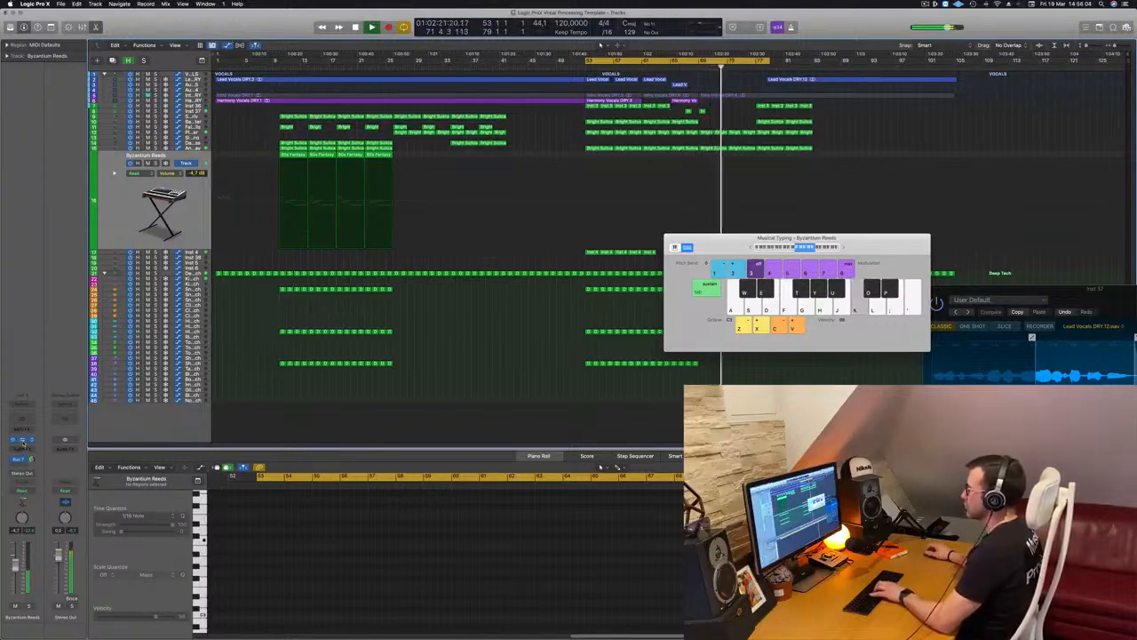
# Open the preset browser of the Byzantium Reeds track's instrument and look through the Leads category for another sound
pyautogui.click(22, 441)
pyautogui.moveTo(651, 143); pyautogui.dragTo(976, 195)
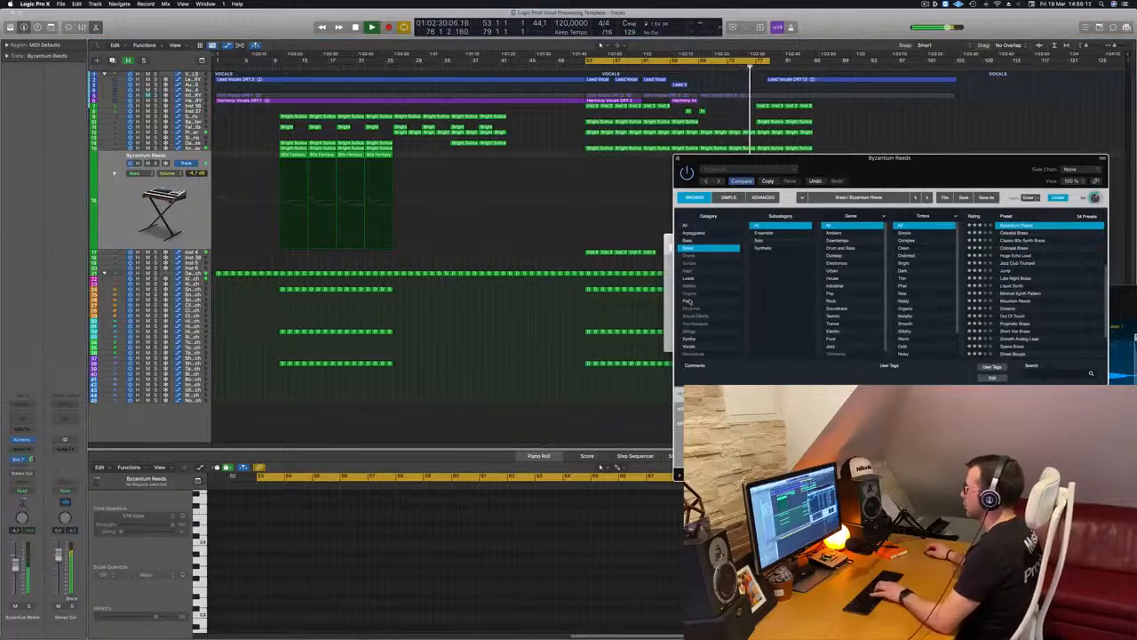
pyautogui.click(687, 301)
pyautogui.click(691, 279)
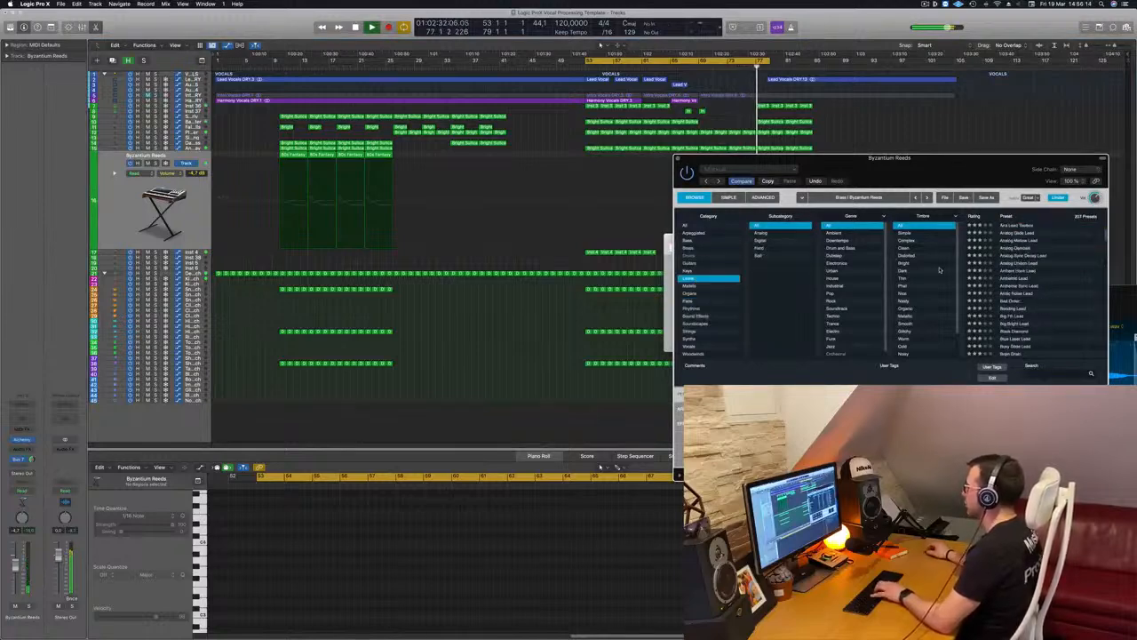
pyautogui.scroll(-3, 1048, 299)
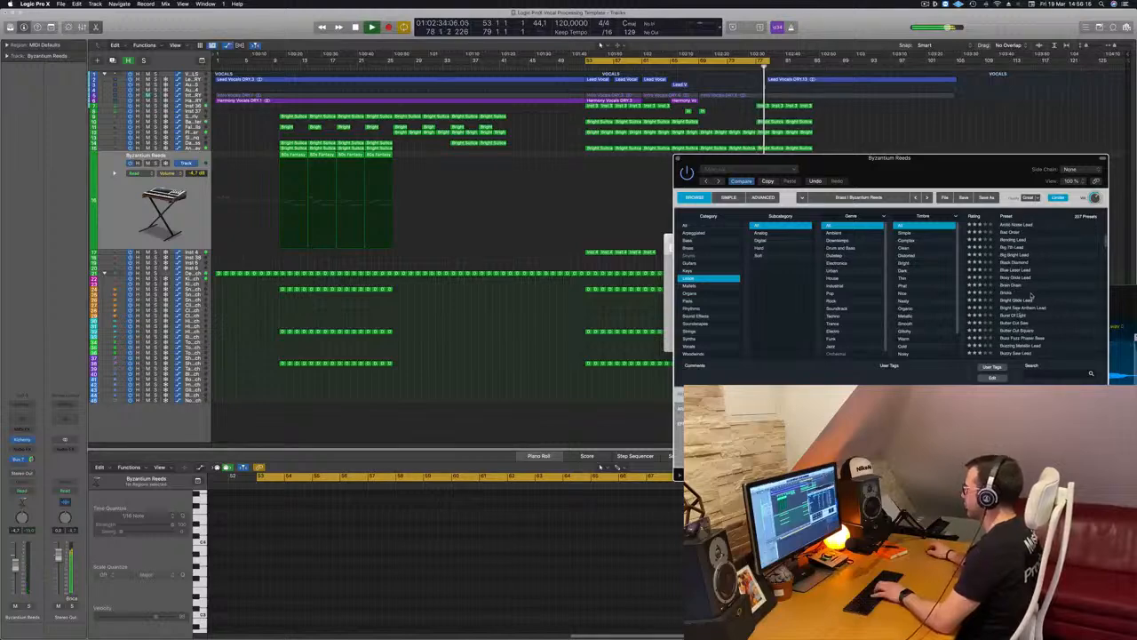
pyautogui.scroll(-2, 1032, 296)
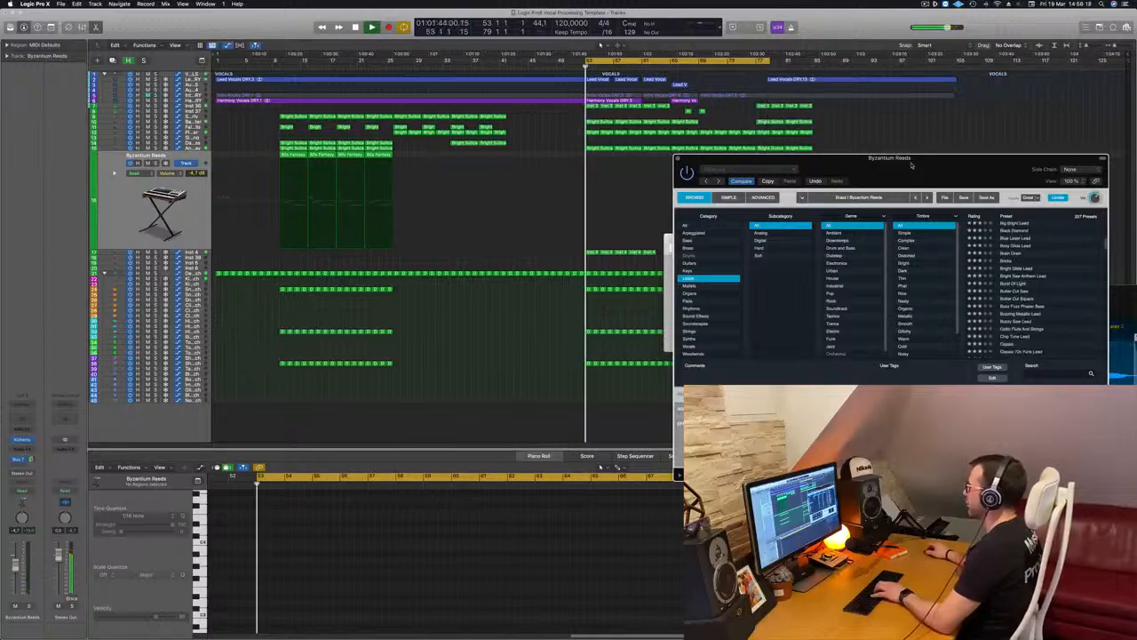
# Move the Byzantium Reeds instrument window clear of the upper tracks and restart playback from bar 76
pyautogui.moveTo(913, 159); pyautogui.dragTo(809, 268)
pyautogui.click(749, 65)
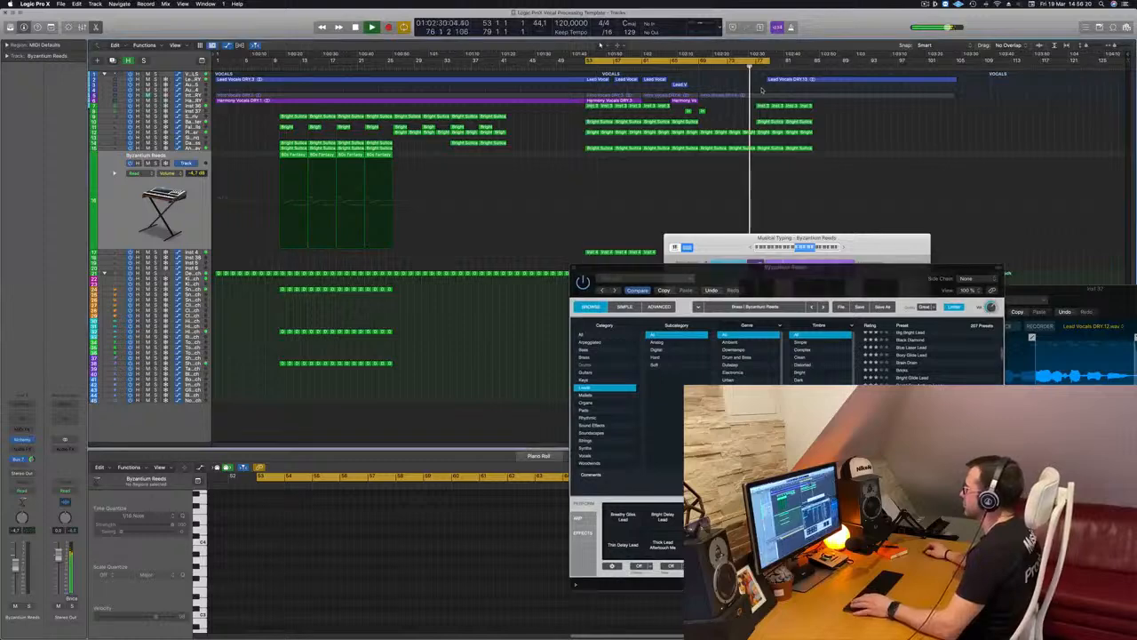
pyautogui.scroll(2, 752, 64)
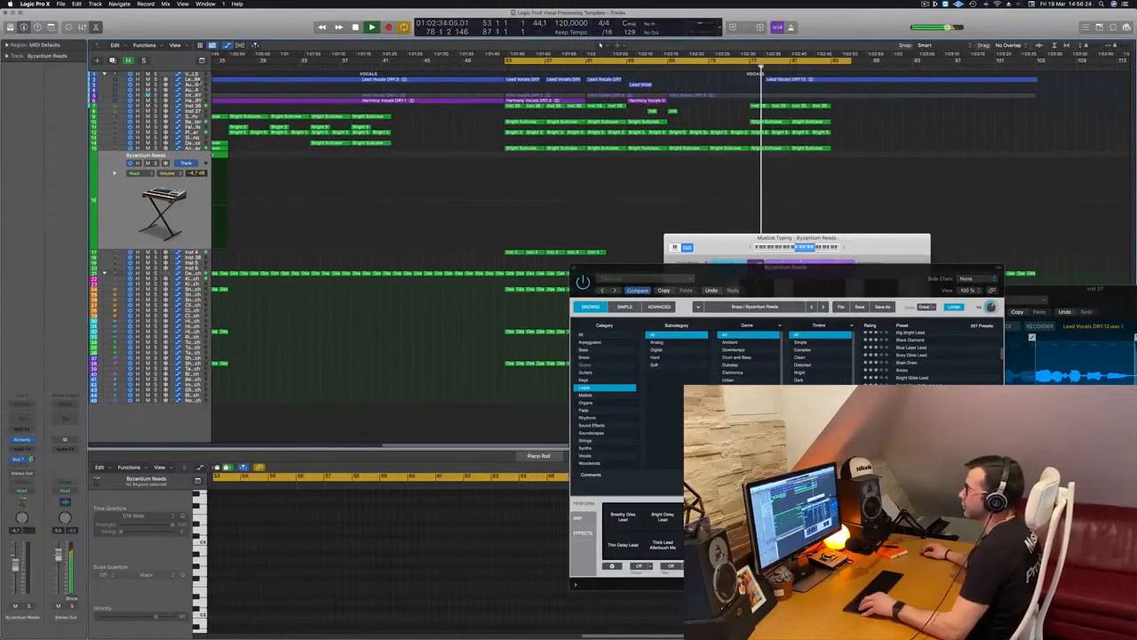
# Select the Lead Vocals DRY track with its regions and examine the vocal entry after bar 77 in close-up
pyautogui.click(190, 79)
pyautogui.press('super+Right')
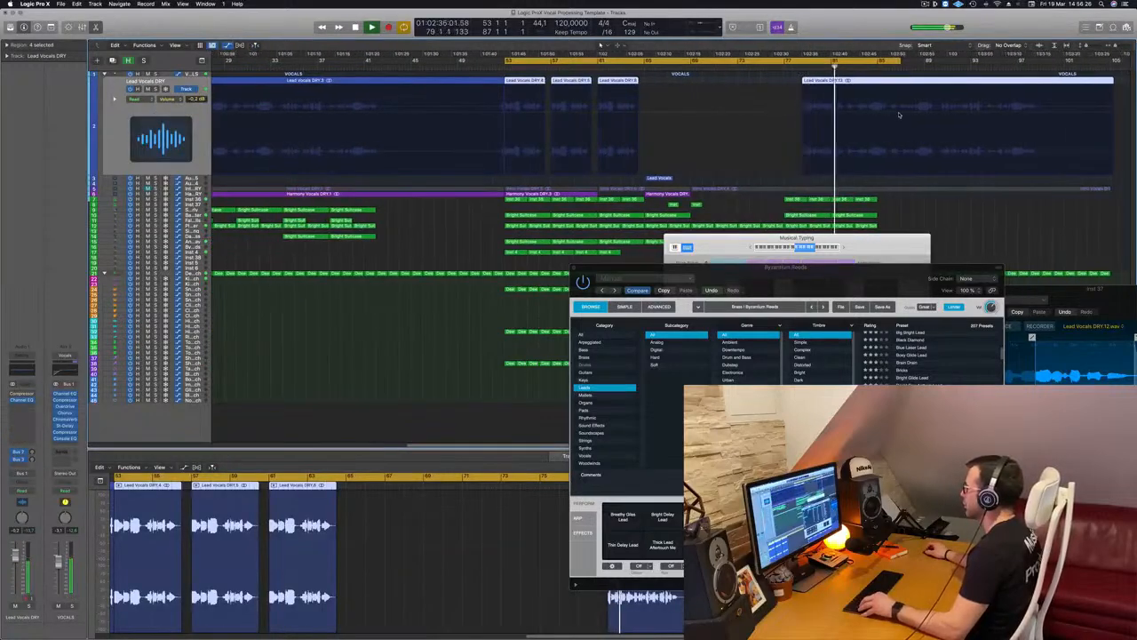
pyautogui.press('super+Right')
pyautogui.press('super+Right')
pyautogui.hscroll(3, 901, 83)
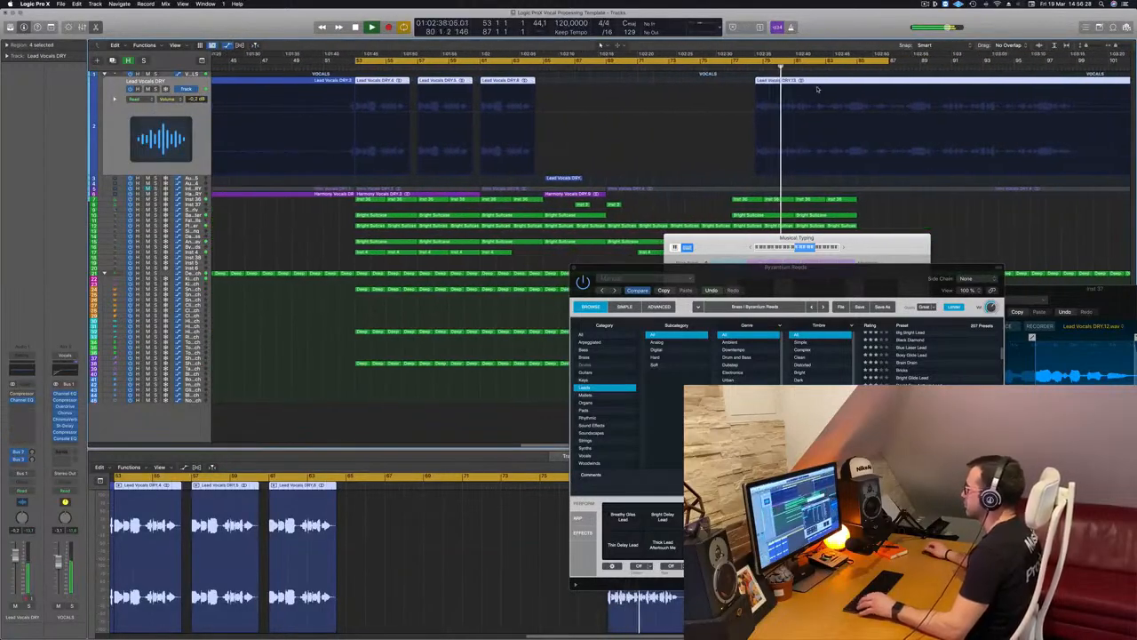
# Replay the vocal entry from just before bar 77 and move the Musical Typing keyboard onto the instrument window, uncovering the tracks
pyautogui.click(730, 67)
pyautogui.press('super+Right')
pyautogui.press('super+Right')
pyautogui.press('super+Left')
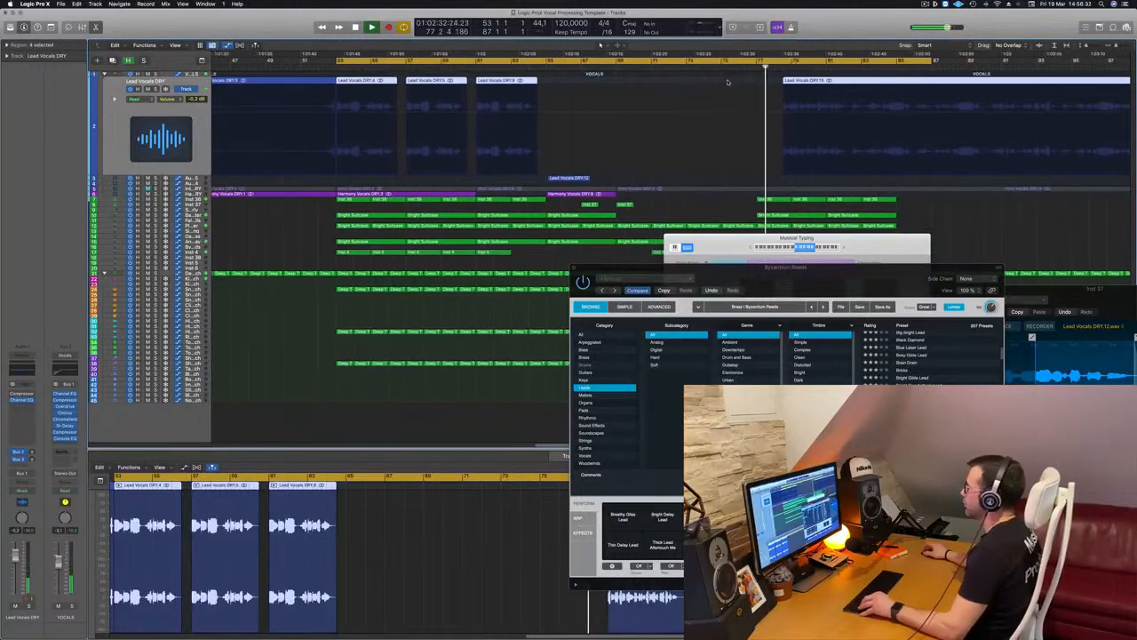
pyautogui.moveTo(825, 238); pyautogui.dragTo(728, 310)
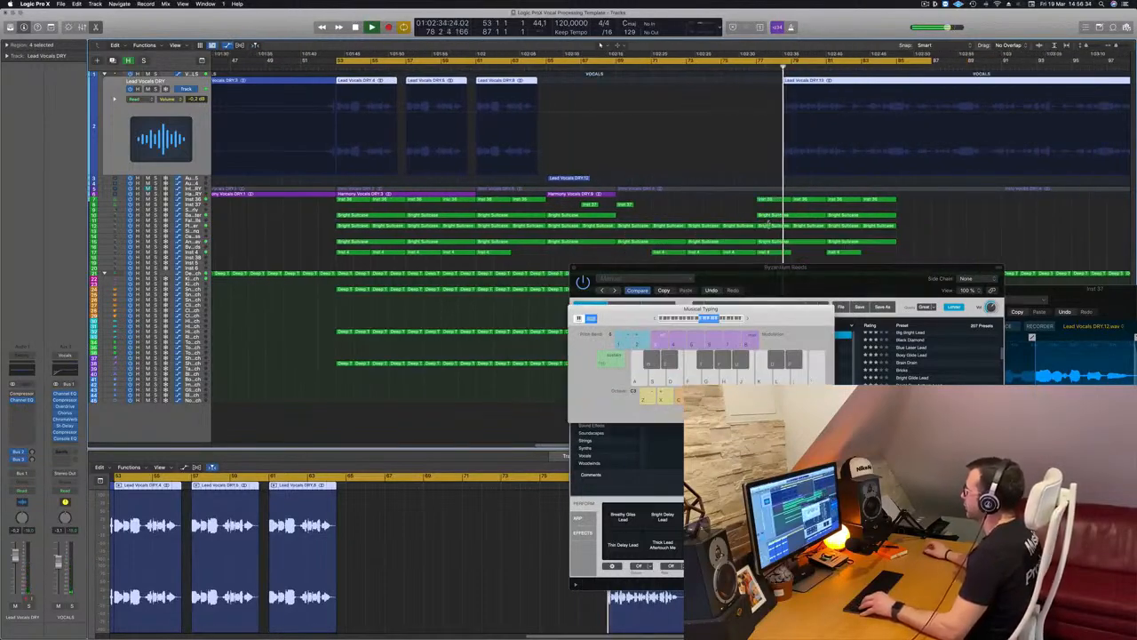
pyautogui.scroll(6, 805, 84)
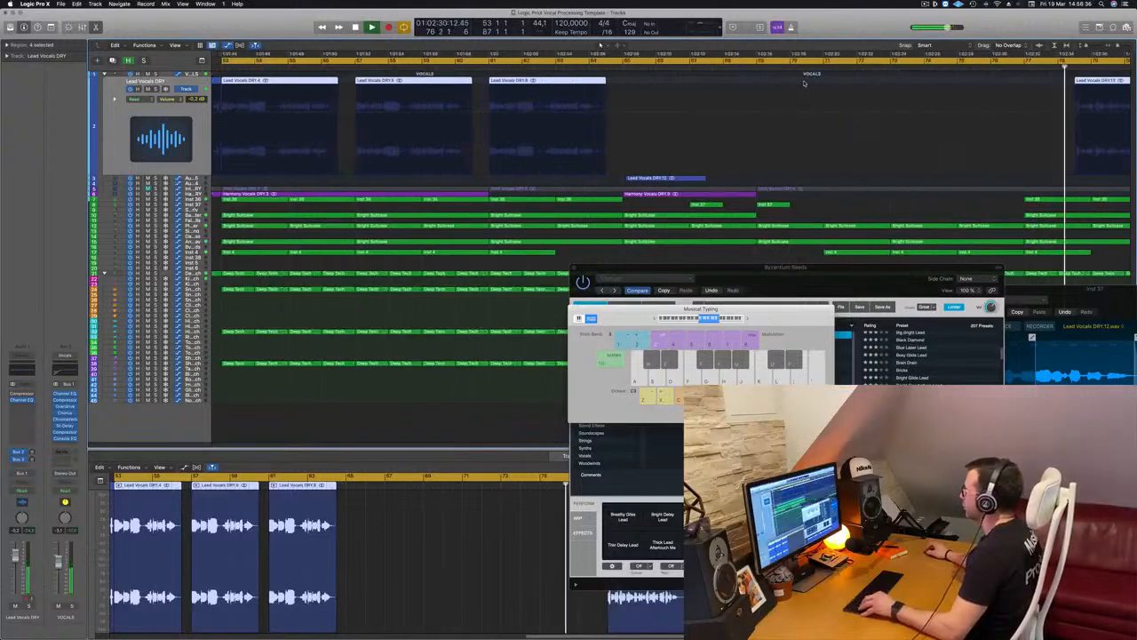
# Move the four selected lead vocal regions earlier together so that the long Lead Vocals DRY.13 region starts at bar 77, and restart playback
pyautogui.scroll(-1, 809, 83)
pyautogui.scroll(2, 547, 91)
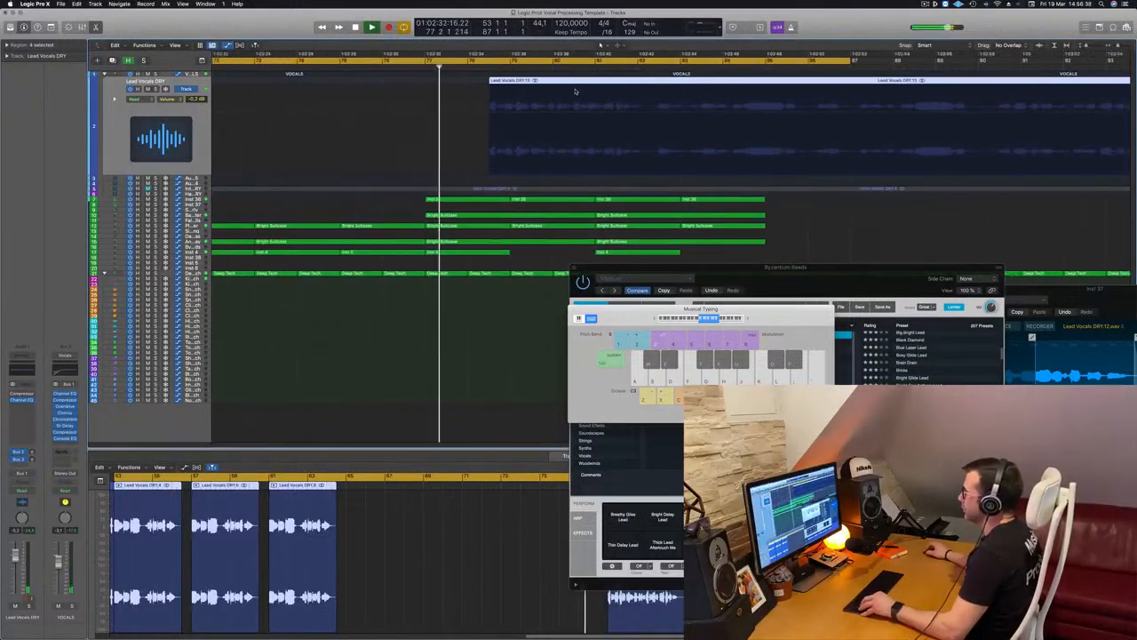
pyautogui.press('space')
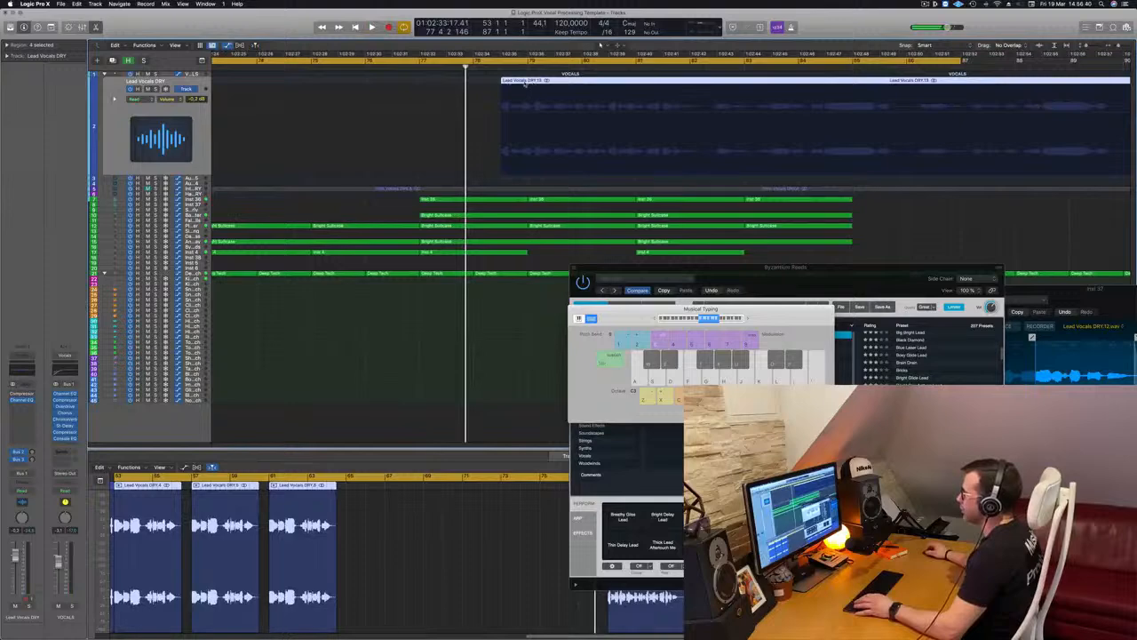
pyautogui.moveTo(524, 83); pyautogui.dragTo(452, 91)
pyautogui.press('space')
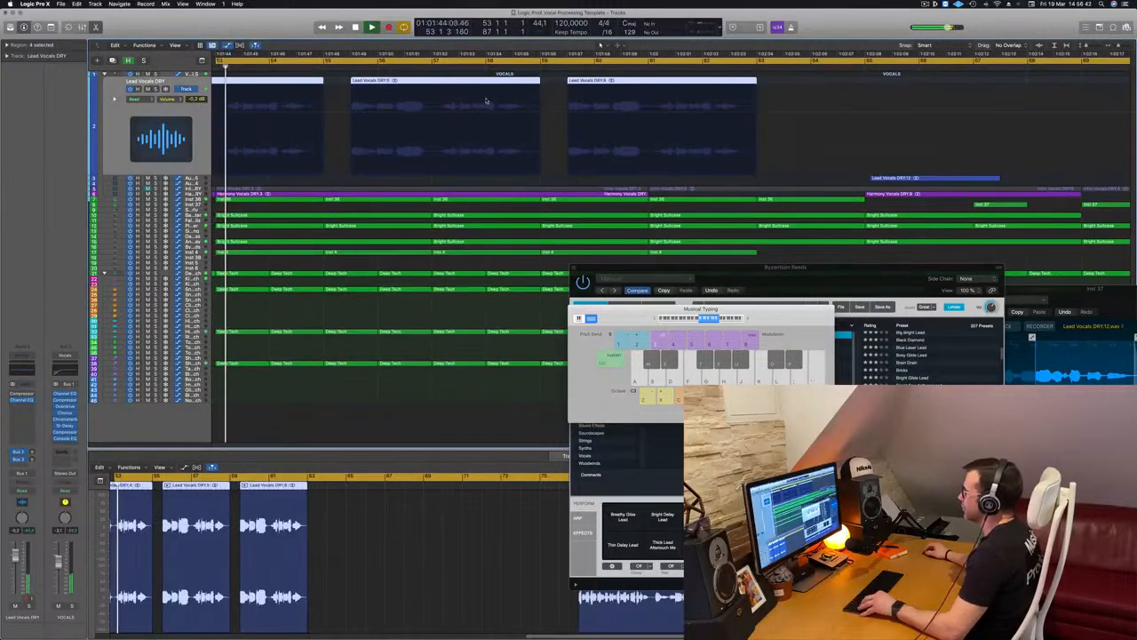
# Delete the two synth regions on track 7 between bars 77 and 81
pyautogui.scroll(-3, 486, 100)
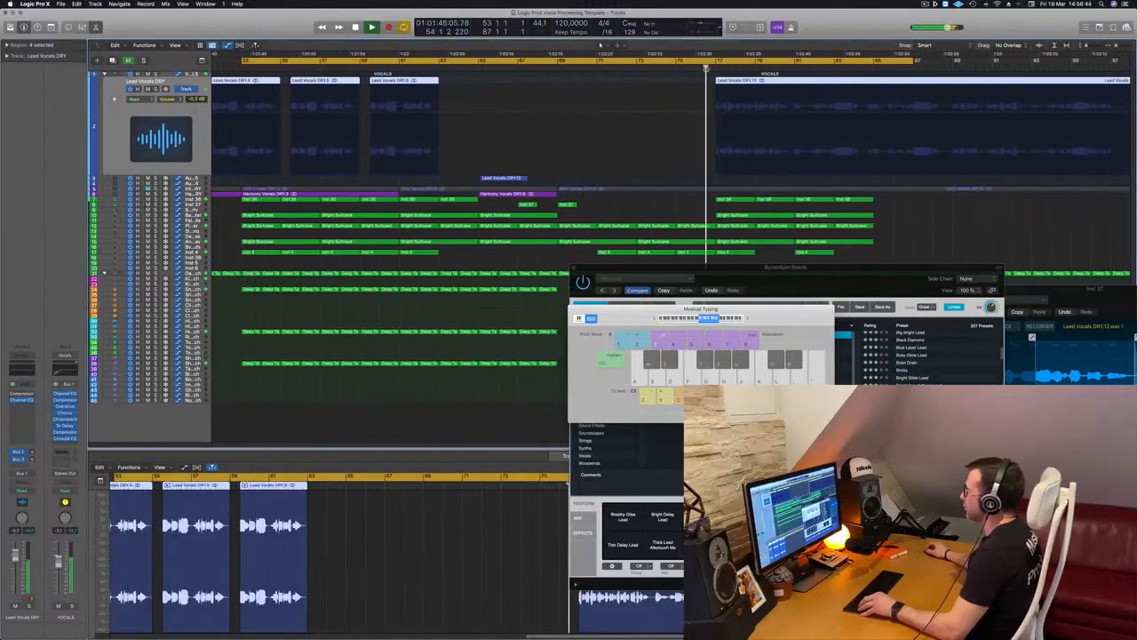
pyautogui.scroll(-4, 616, 110)
pyautogui.scroll(2, 615, 110)
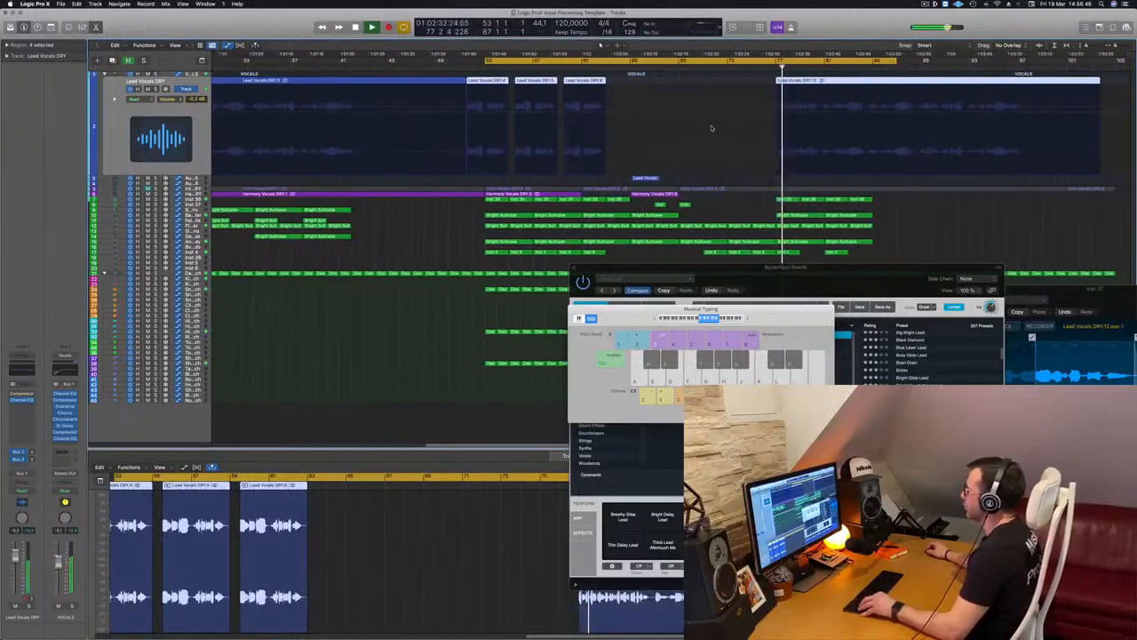
pyautogui.scroll(3, 711, 128)
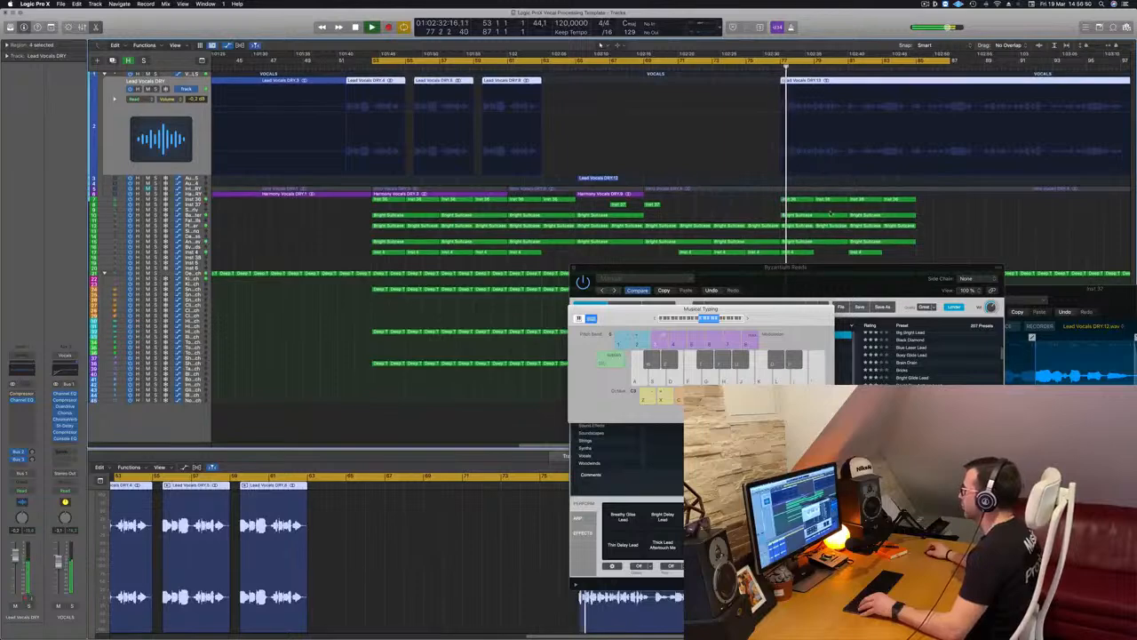
pyautogui.click(797, 253)
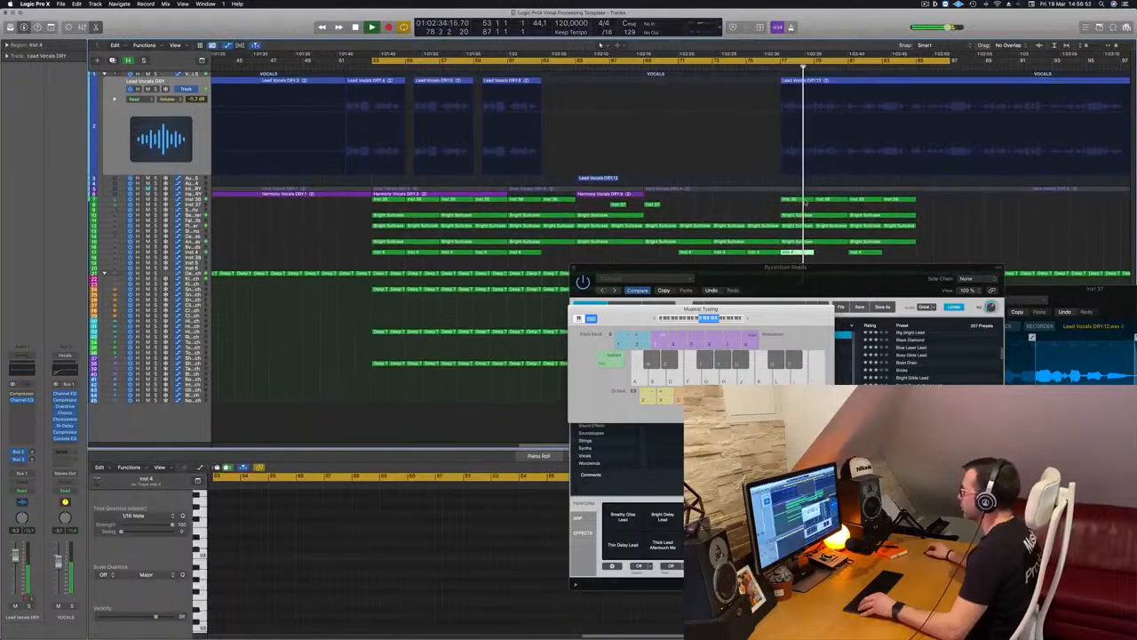
pyautogui.click(844, 200)
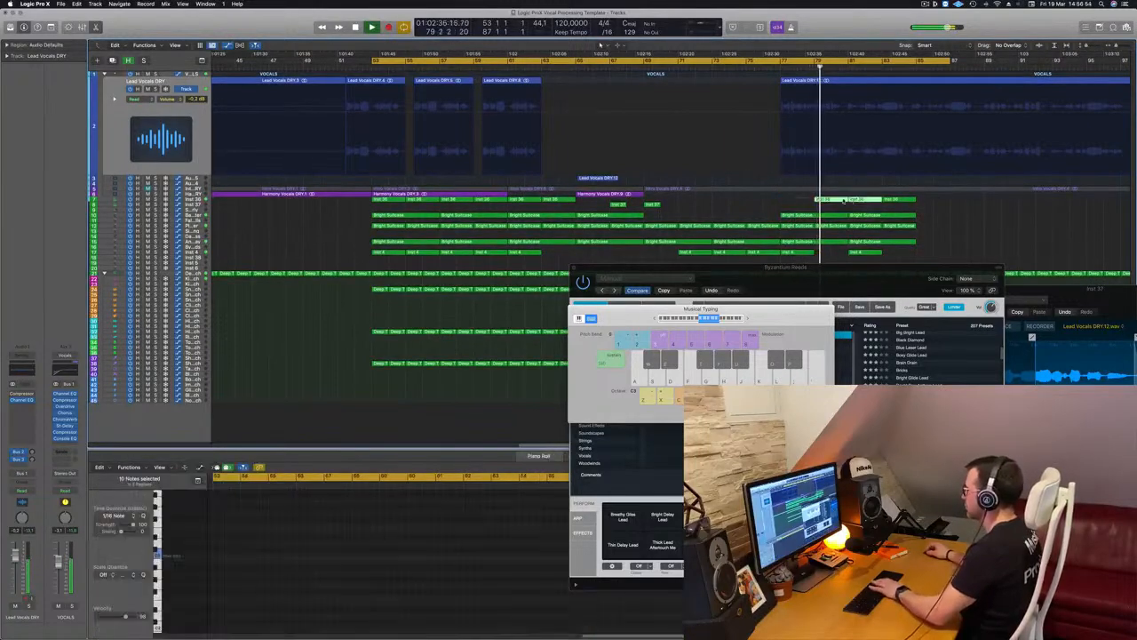
pyautogui.click(838, 126)
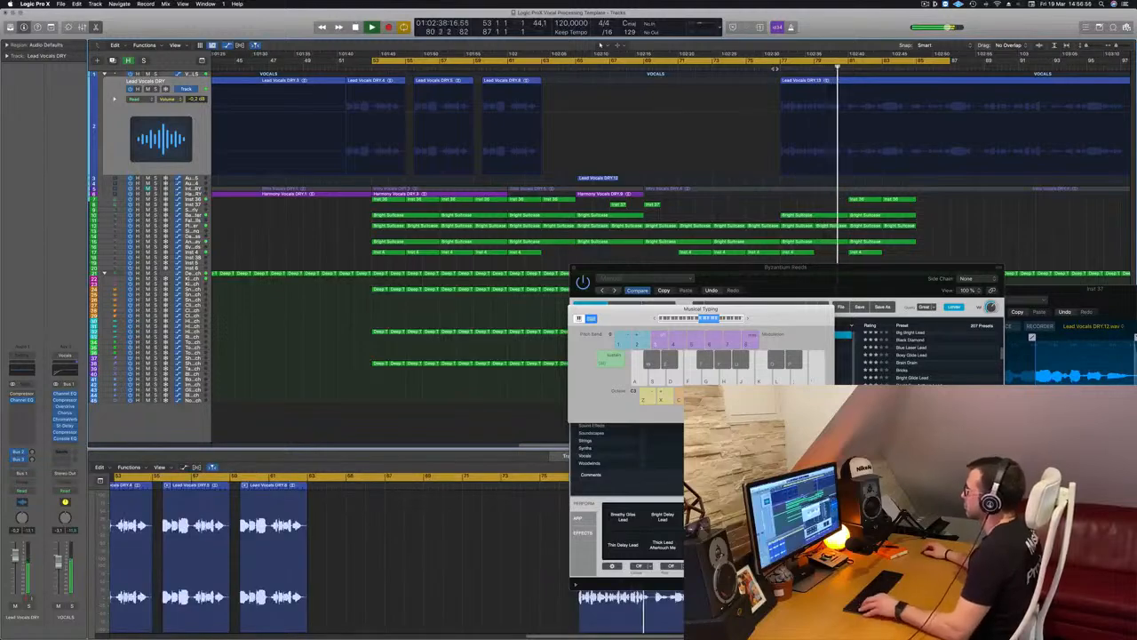
# Replay the section from bar 77 and split the Lead Vocals DRY.13 region at bar 81
pyautogui.moveTo(776, 68); pyautogui.dragTo(801, 49)
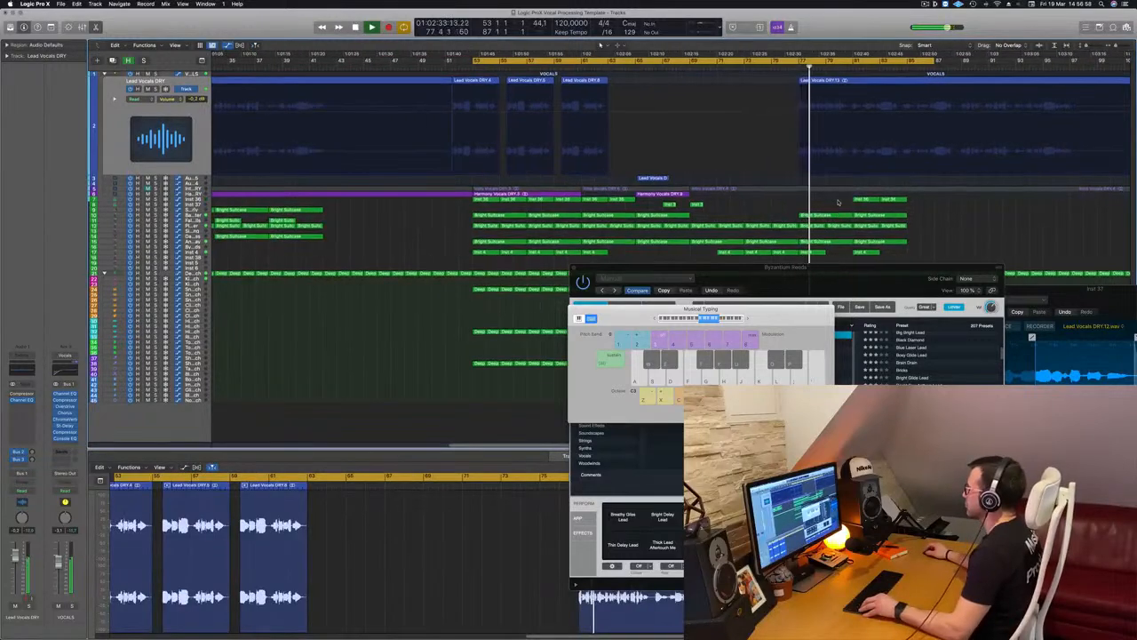
pyautogui.press('super+Right')
pyautogui.press('super+Right')
pyautogui.press('super+Right')
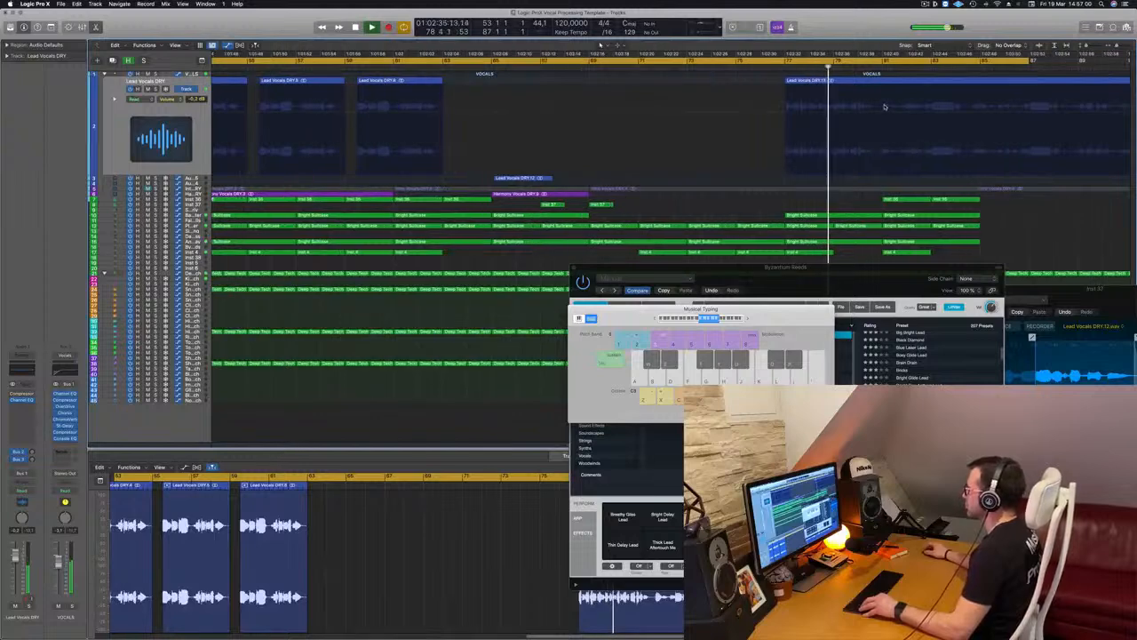
pyautogui.scroll(1, 899, 113)
pyautogui.scroll(-2, 868, 92)
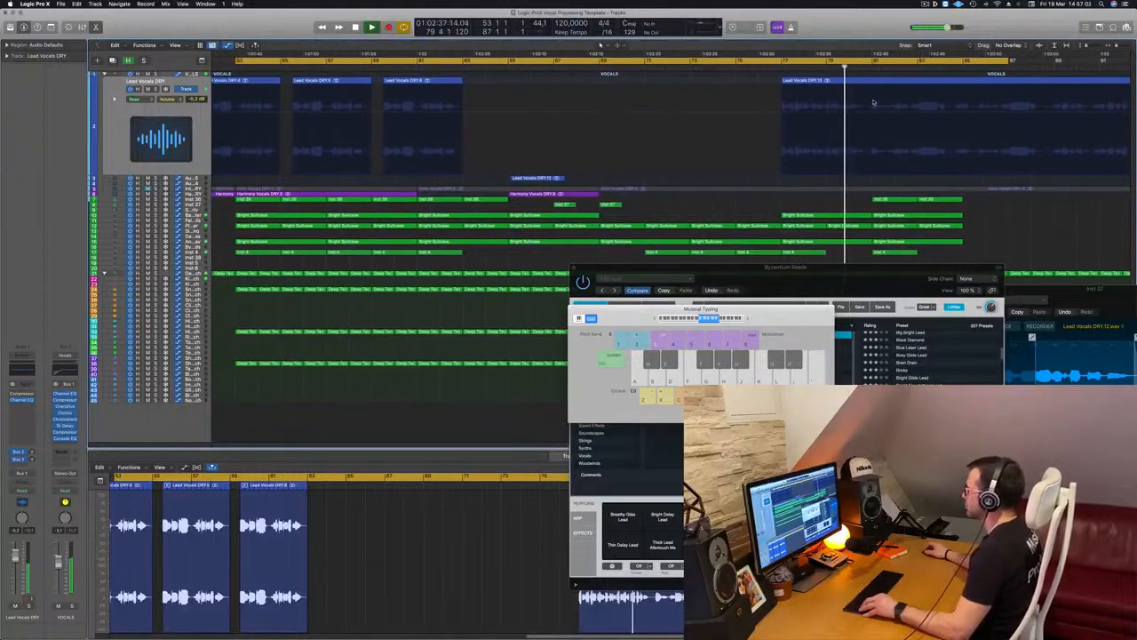
pyautogui.press('super+Left')
pyautogui.press('super+Left')
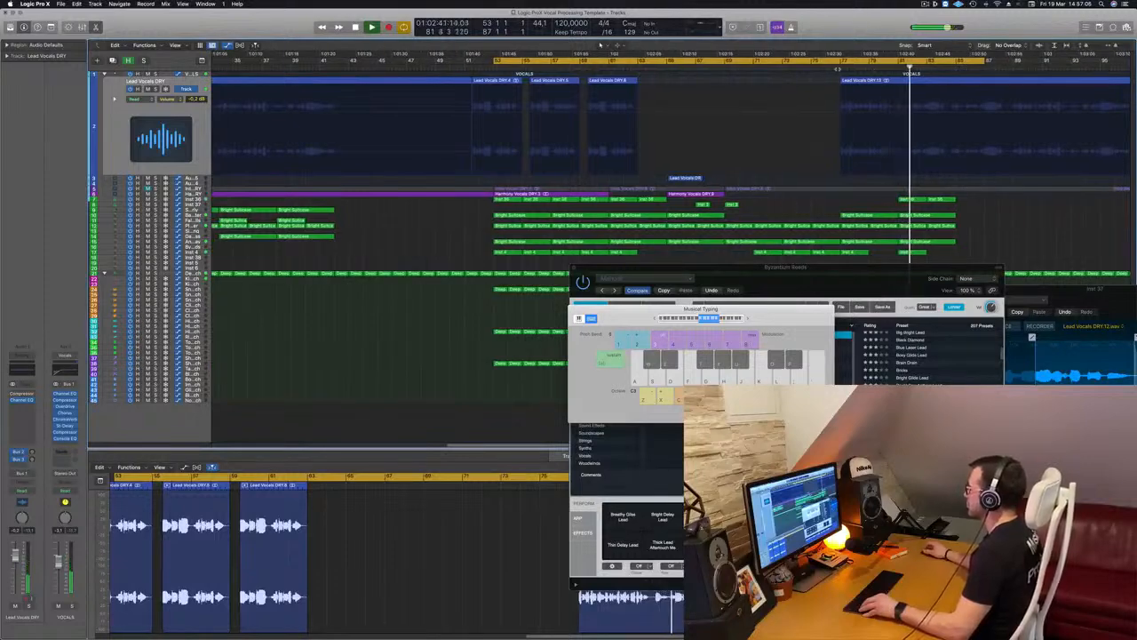
pyautogui.click(897, 80)
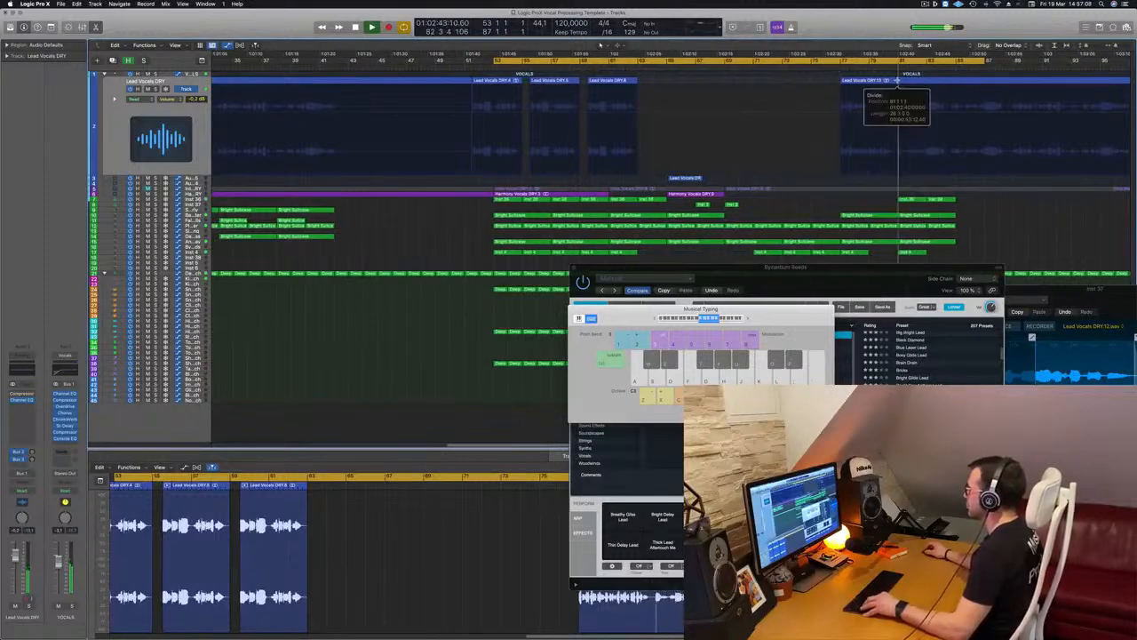
# Return playback to bar 77 and move the split-off long lead vocal region later, to between bars 91 and 92
pyautogui.click(840, 68)
pyautogui.scroll(-3, 910, 82)
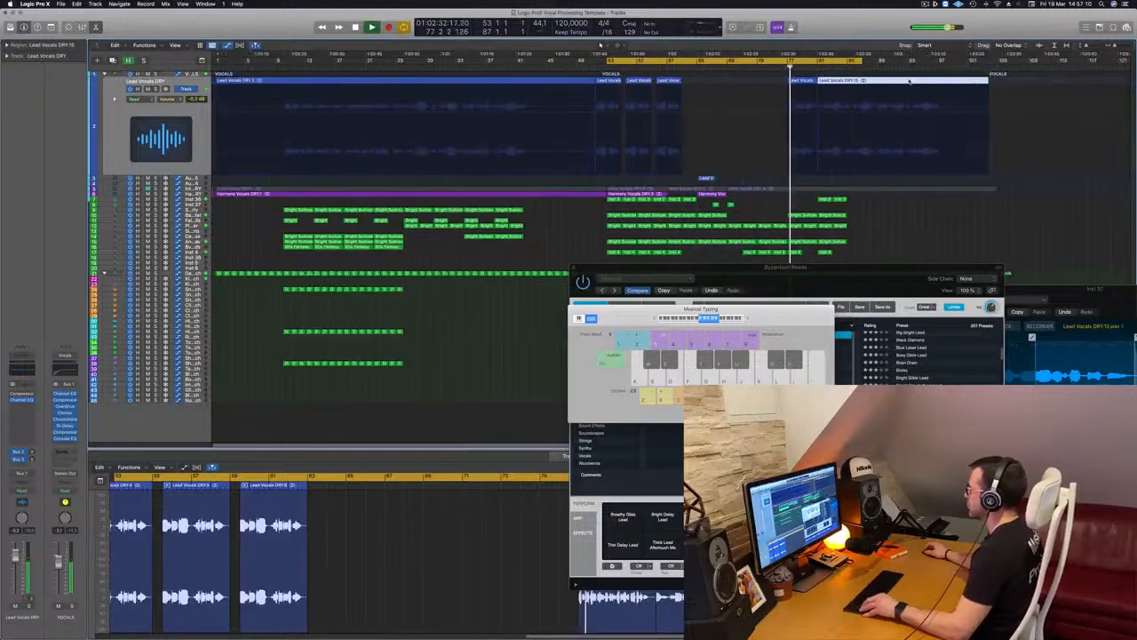
pyautogui.moveTo(950, 81); pyautogui.dragTo(1028, 81)
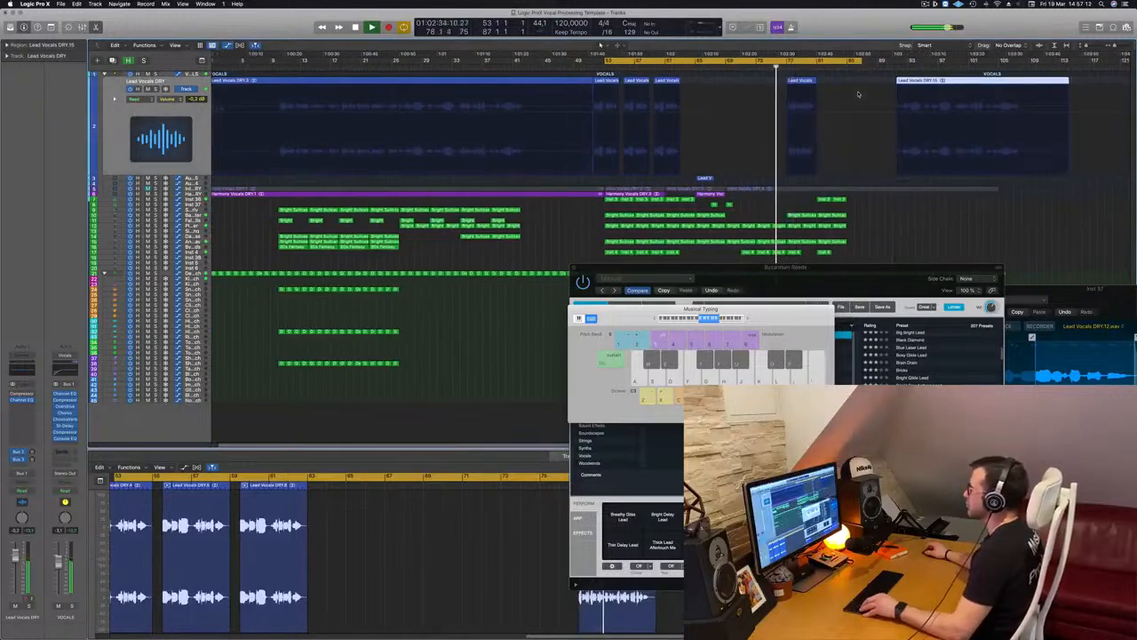
# Copy the third short lead vocal region into the gap before the long vocal region, starting at bar 85
pyautogui.scroll(1, 860, 94)
pyautogui.scroll(-2, 860, 93)
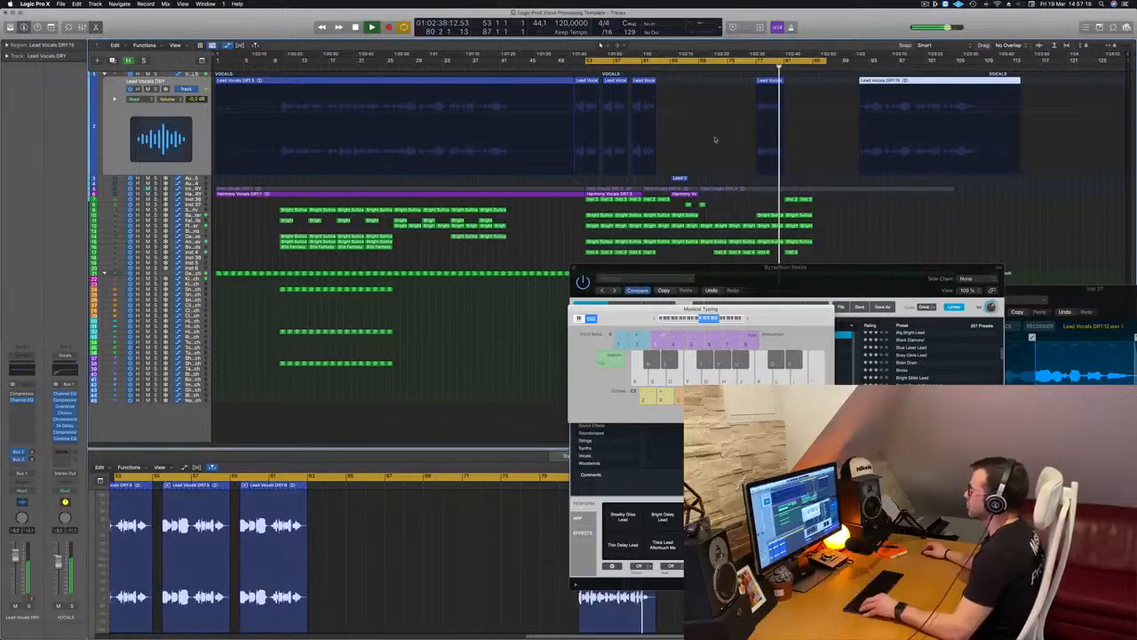
pyautogui.press('super+Right')
pyautogui.press('super+Right')
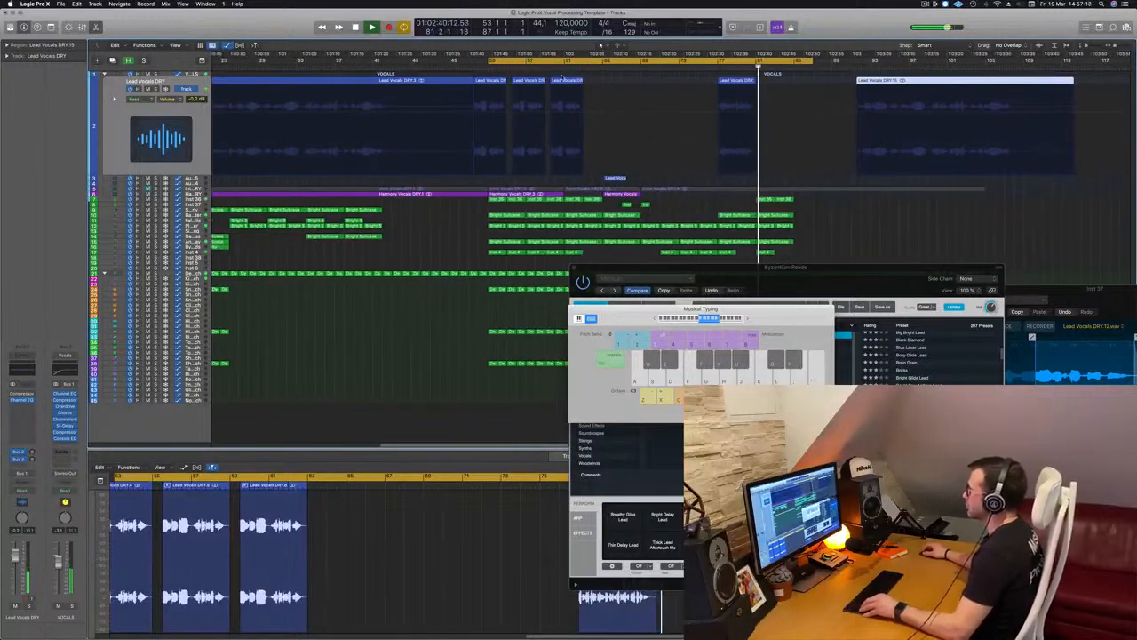
pyautogui.click(565, 81)
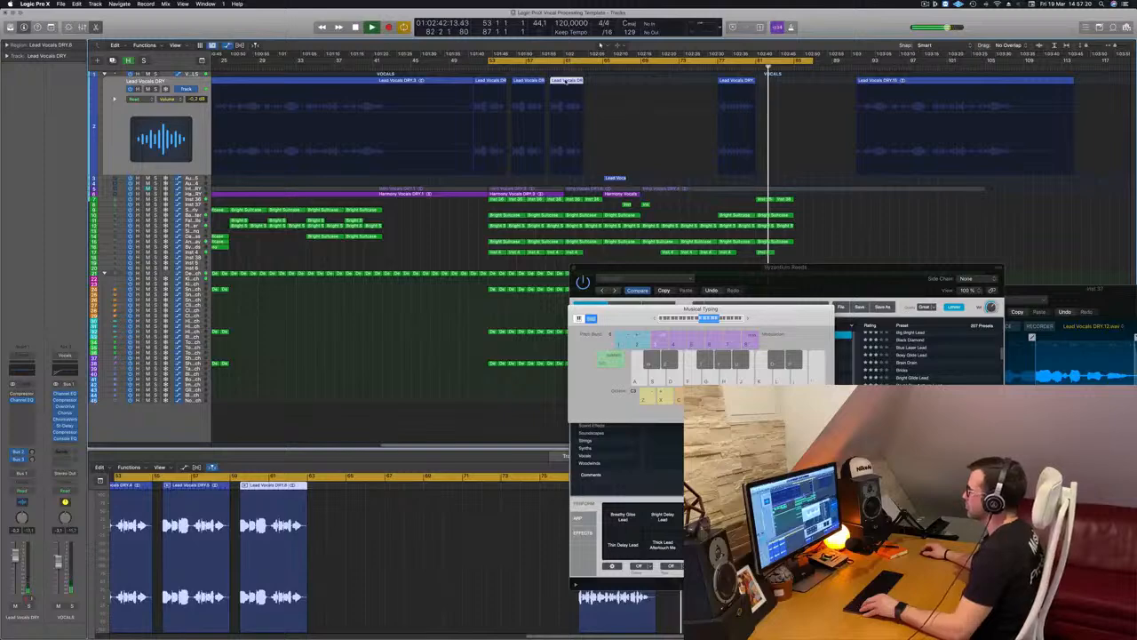
pyautogui.moveTo(565, 81); pyautogui.dragTo(812, 86)
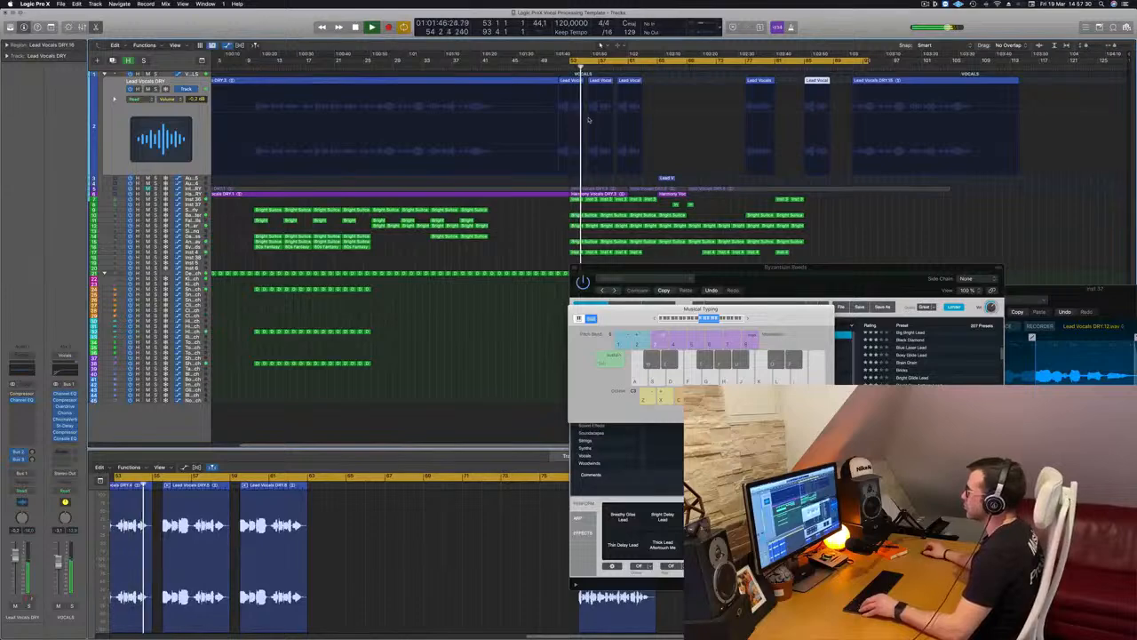
# Replay around bar 53, move the three short lead vocal regions later so the first starts at bar 53, and restart playback
pyautogui.click(571, 67)
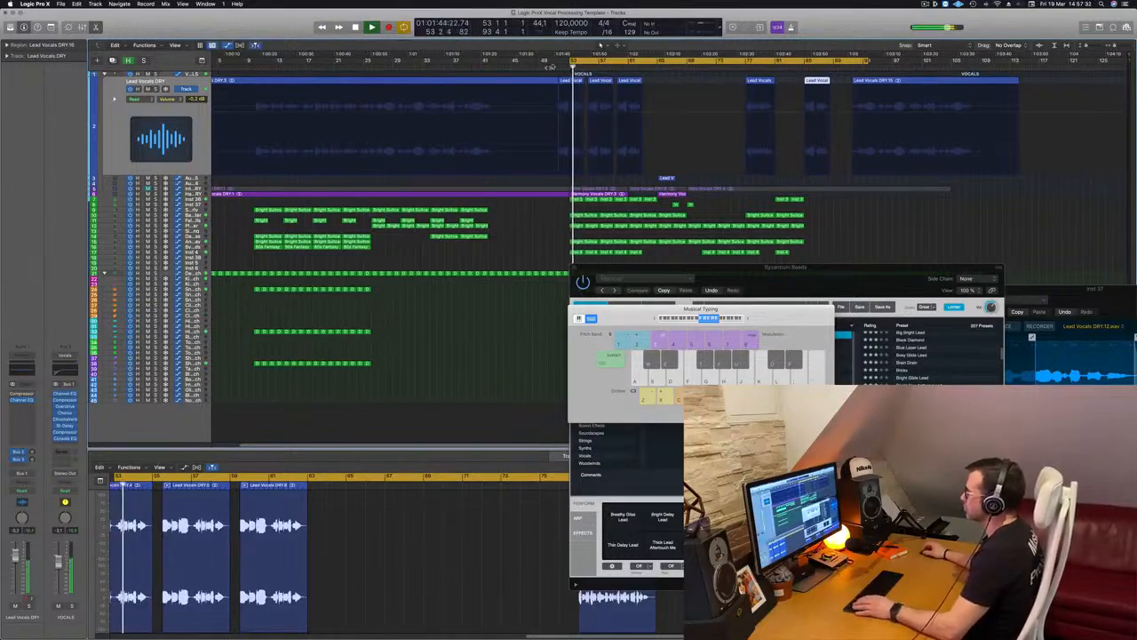
pyautogui.click(552, 65)
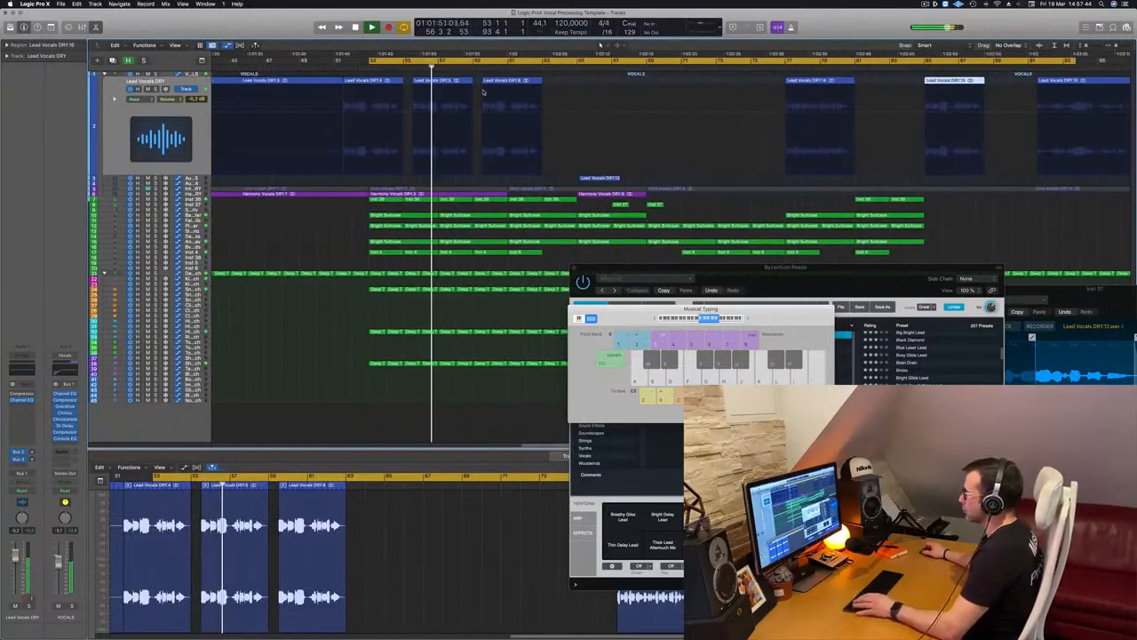
pyautogui.press('space')
pyautogui.moveTo(392, 80); pyautogui.dragTo(417, 86)
pyautogui.press('space')
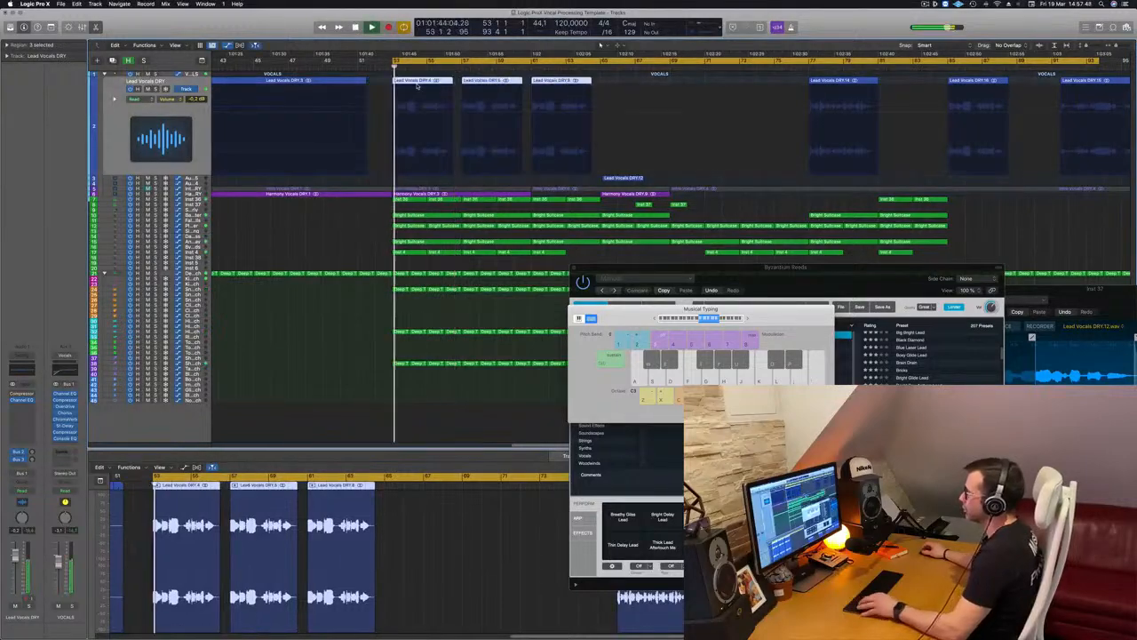
# Select the Harmony Vocals DRY track, move the Musical Typing and Byzantium Reeds windows aside, and replay from bar 53
pyautogui.hscroll(2, 432, 152)
pyautogui.scroll(-3, 340, 243)
pyautogui.scroll(-1, 340, 244)
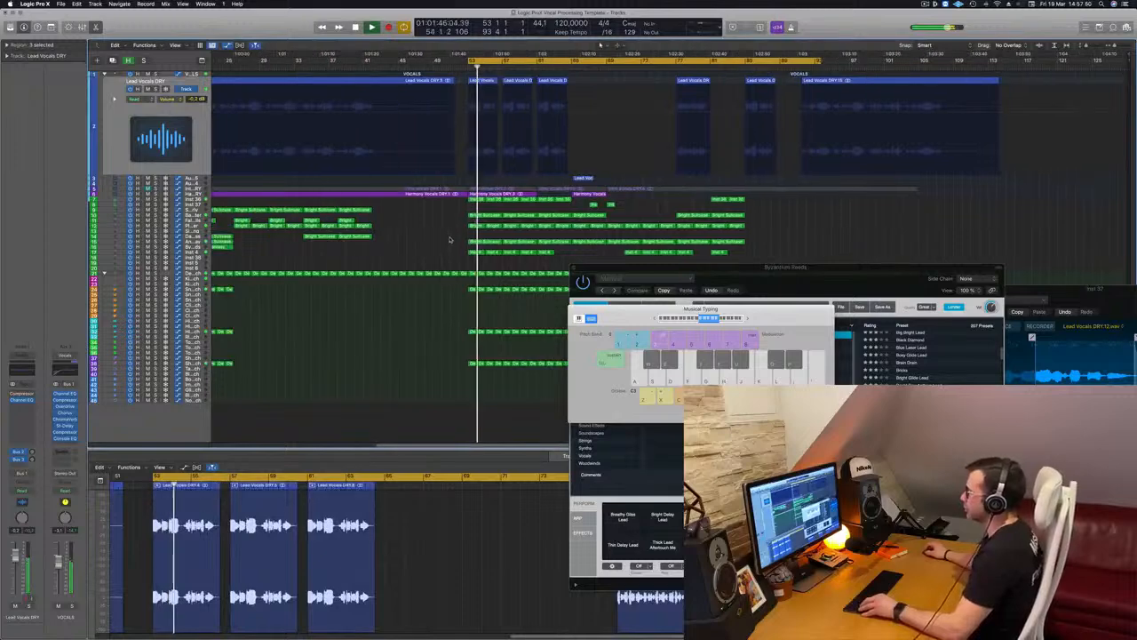
pyautogui.click(187, 192)
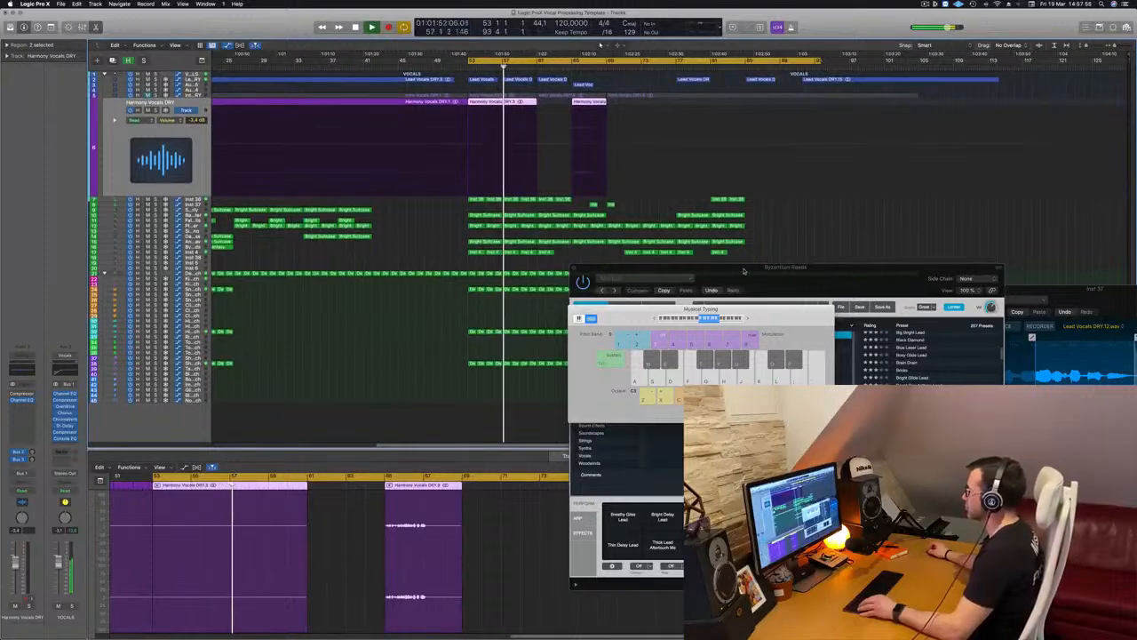
pyautogui.moveTo(814, 310); pyautogui.dragTo(1026, 272)
pyautogui.moveTo(702, 268); pyautogui.dragTo(860, 231)
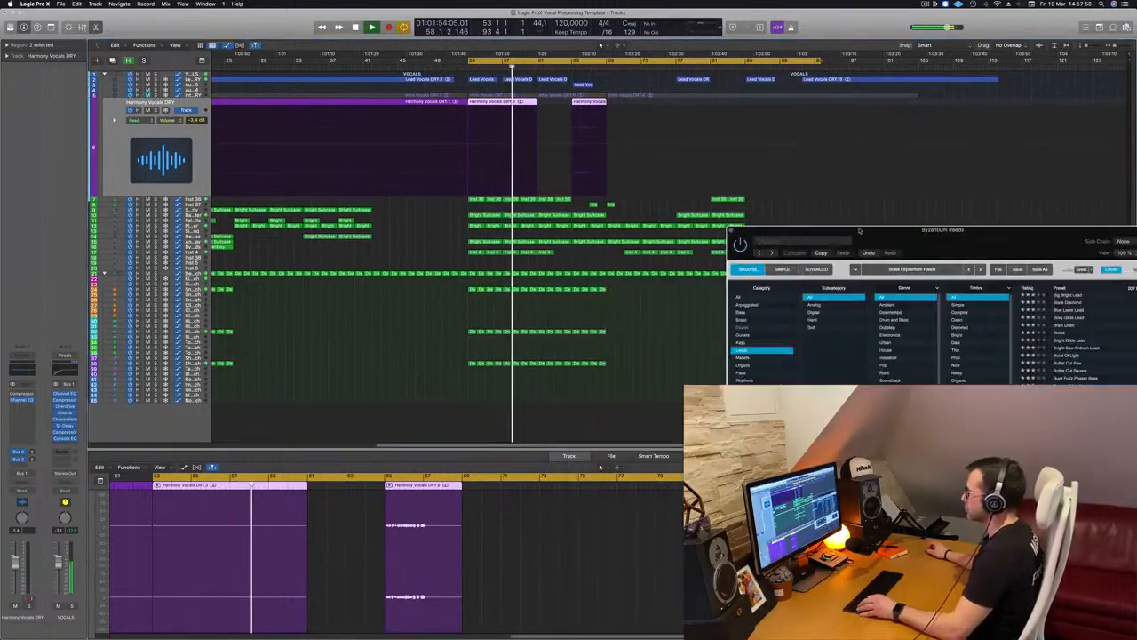
pyautogui.press('space')
pyautogui.press('space')
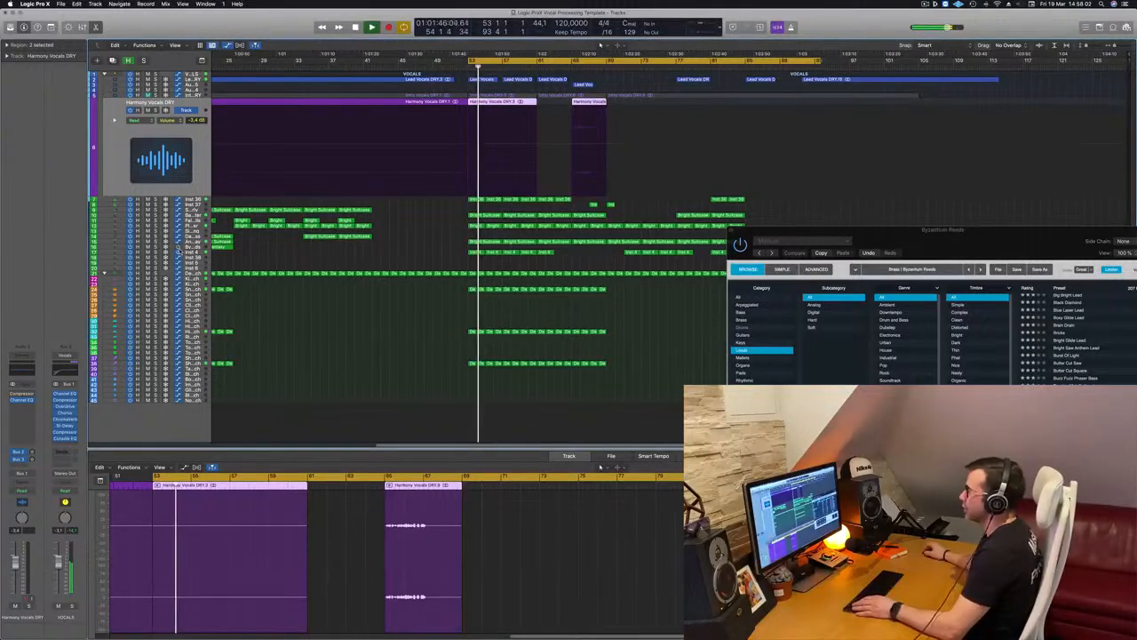
# Delete the second and fourth regions on the Inst 4 track, at bars 55 and 59
pyautogui.click(196, 254)
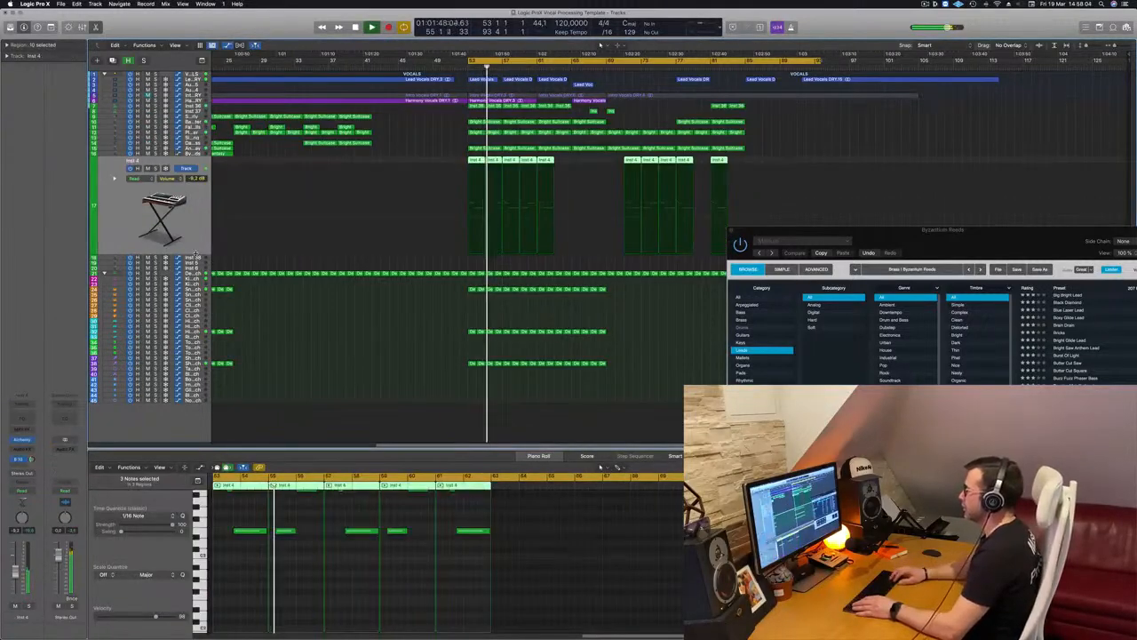
pyautogui.click(493, 159)
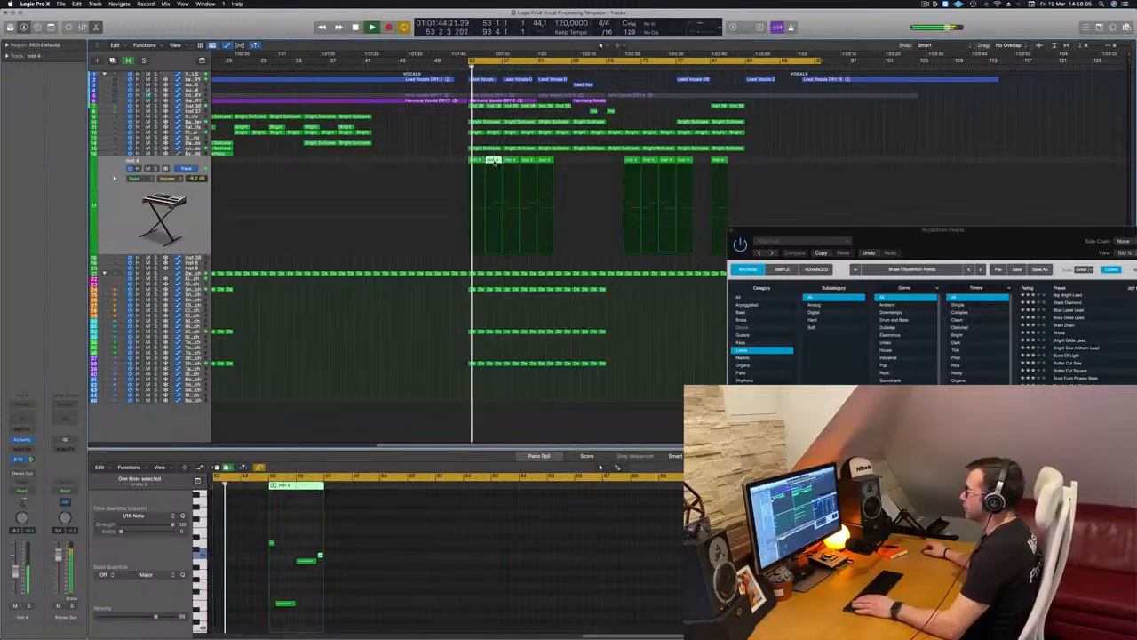
pyautogui.press('BackSpace')
pyautogui.click(527, 157)
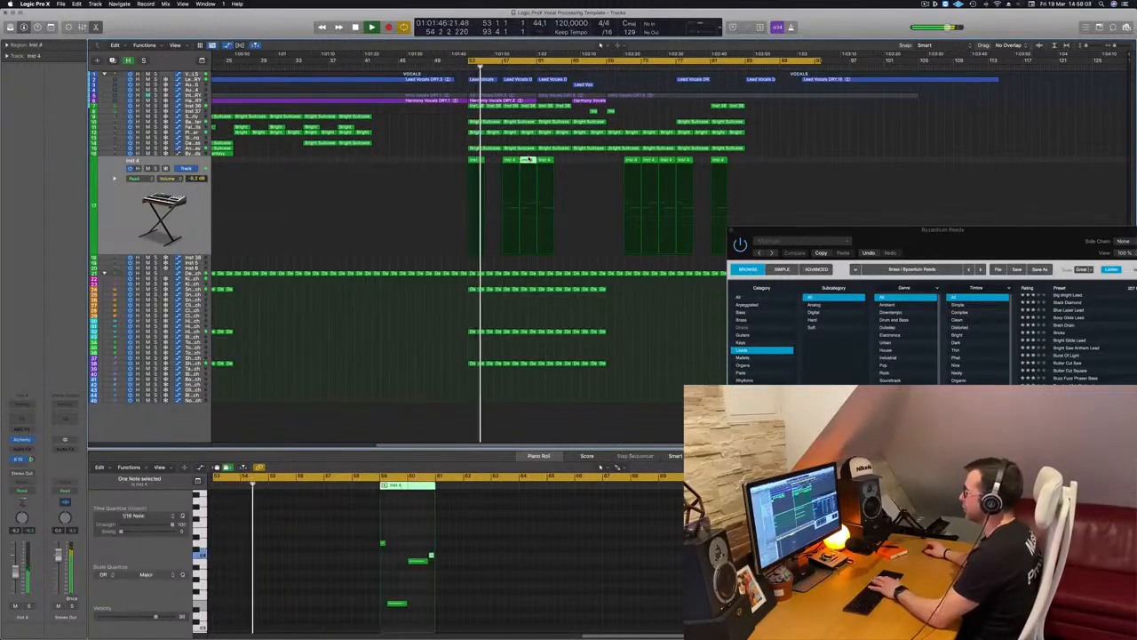
pyautogui.press('Delete')
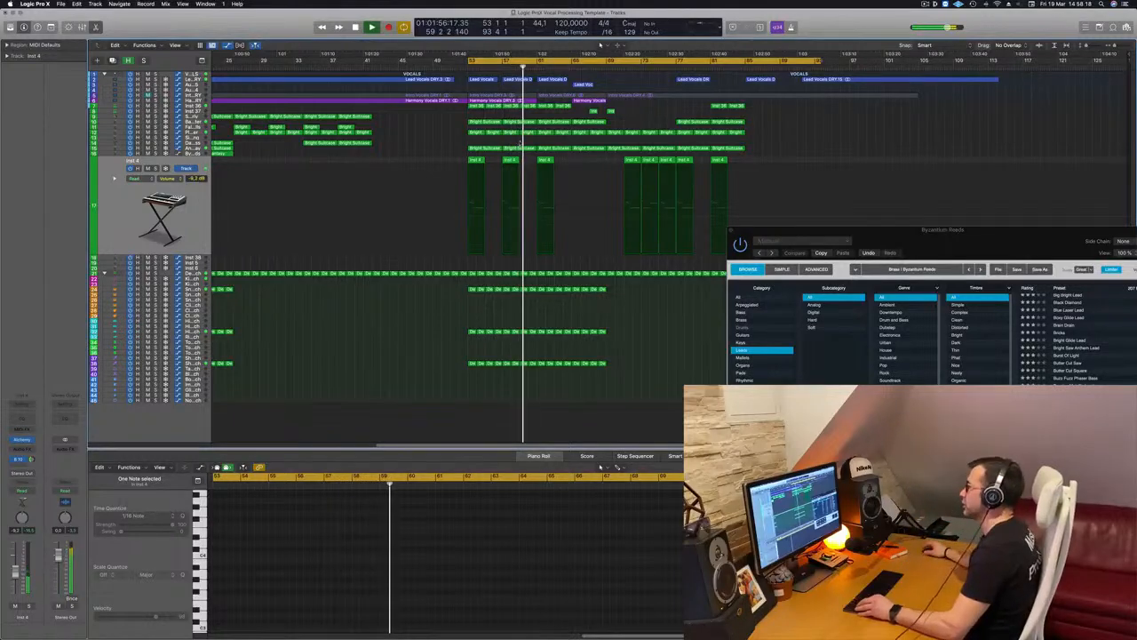
# Close the Byzantium Reeds instrument window and select the Inst 4 track with all its regions
pyautogui.hscroll(-3, 658, 173)
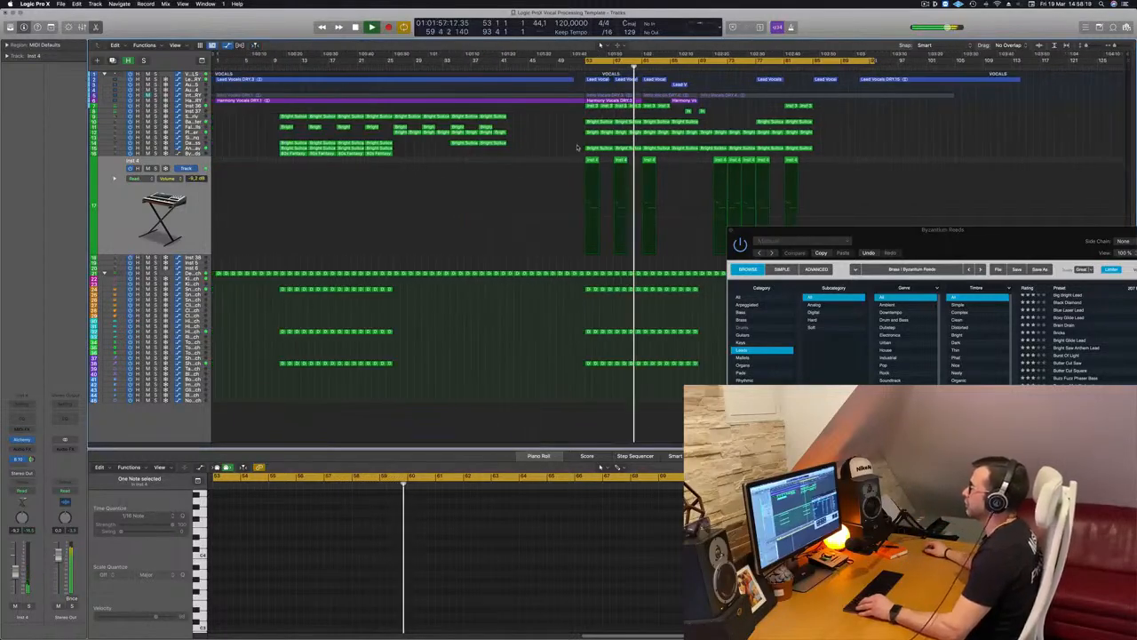
pyautogui.click(683, 176)
pyautogui.press('super+Right')
pyautogui.press('super+Left')
pyautogui.press('super+Left')
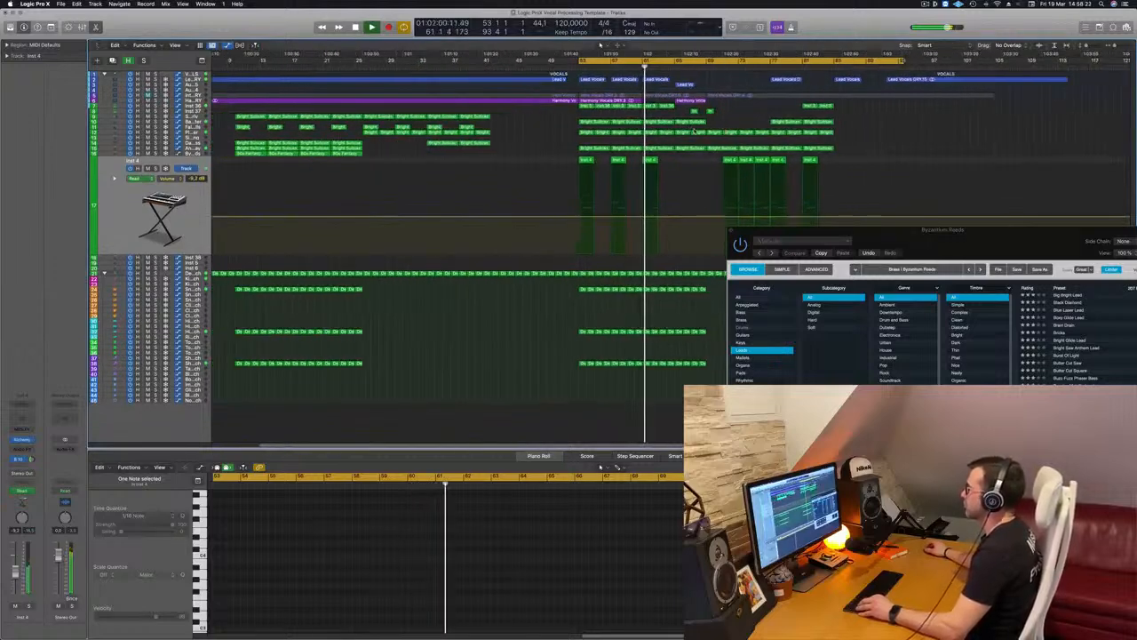
pyautogui.moveTo(850, 250); pyautogui.dragTo(792, 258)
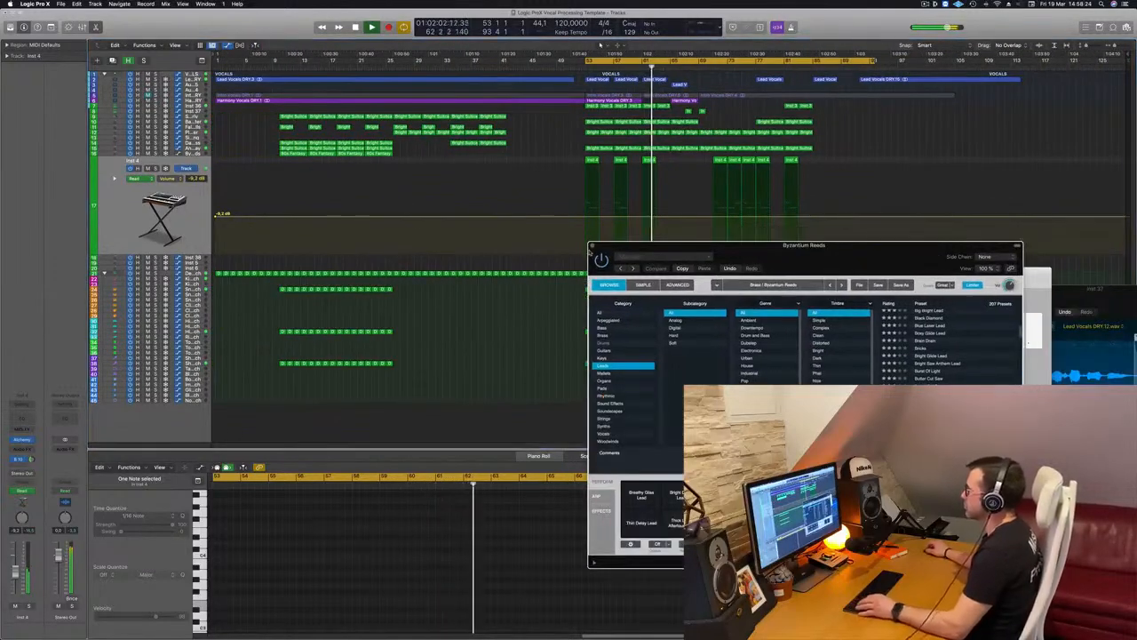
pyautogui.press('super+k')
pyautogui.click(189, 208)
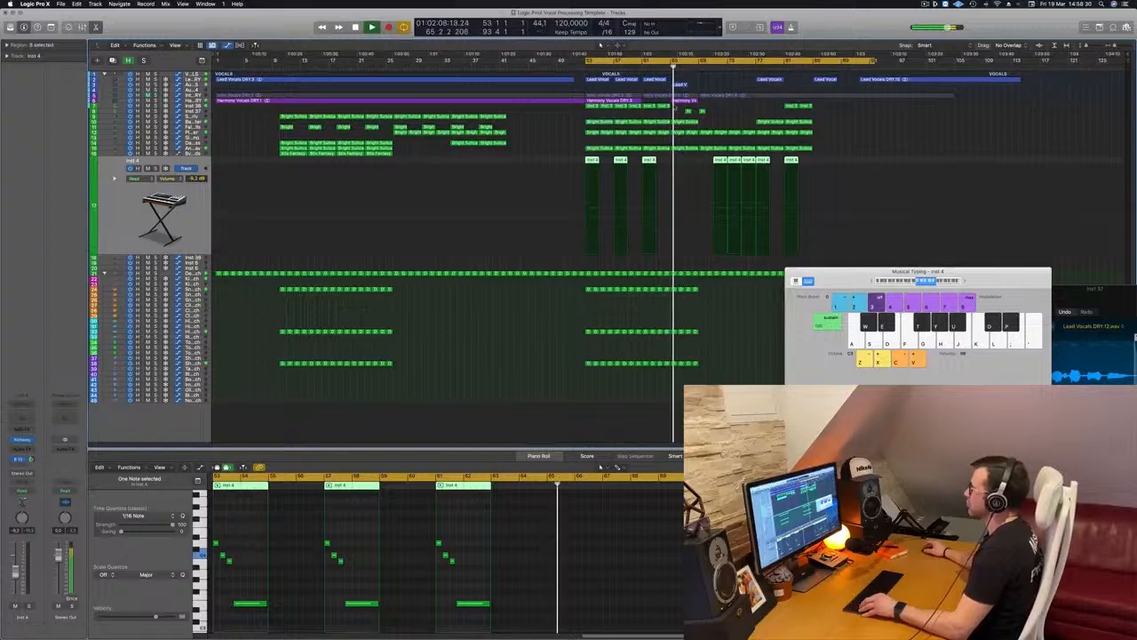
# Replay from about bar 64 and move the Harmony Vocals DRY track above the muted vocal track that precedes it
pyautogui.click(663, 69)
pyautogui.press('super+Right')
pyautogui.press('super+Right')
pyautogui.press('super+Right')
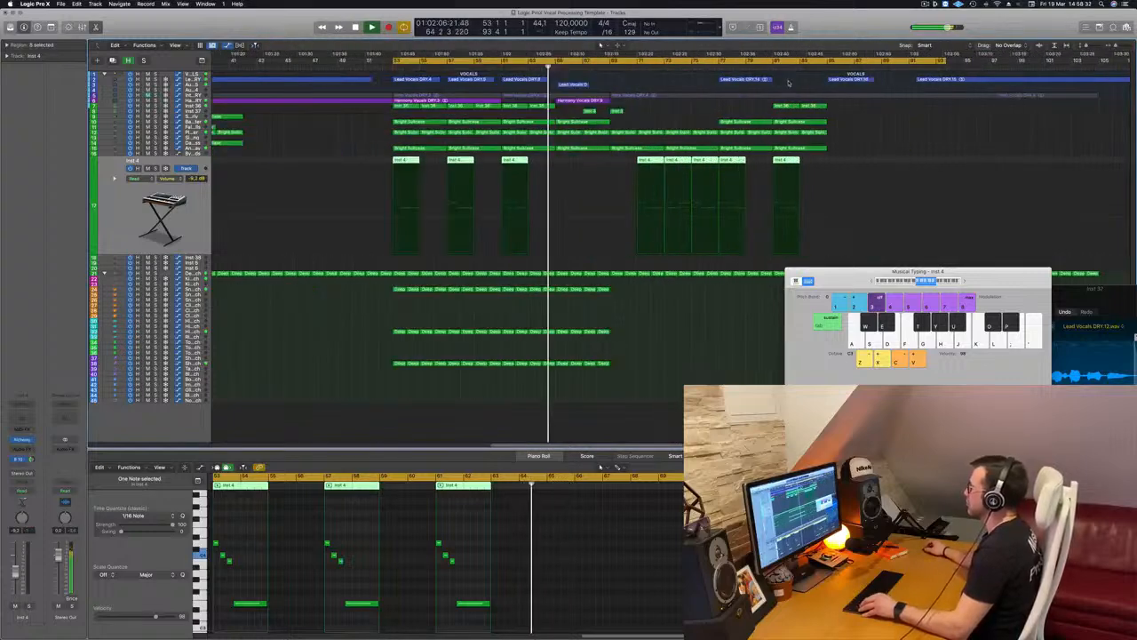
pyautogui.hscroll(-1, 680, 89)
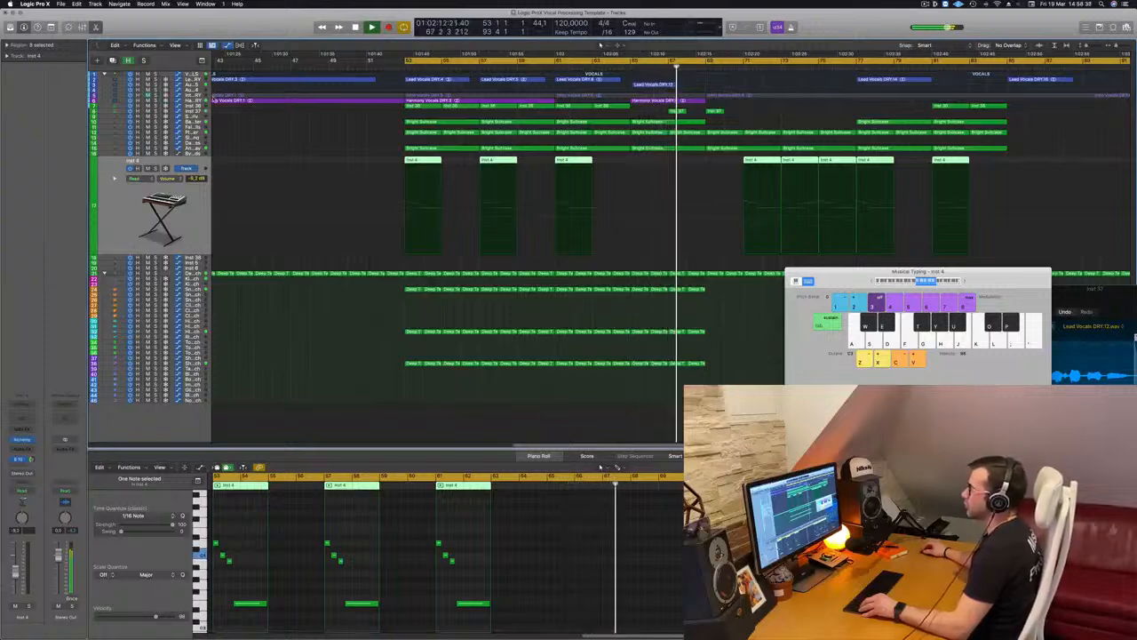
pyautogui.click(194, 101)
pyautogui.moveTo(197, 104); pyautogui.dragTo(197, 93)
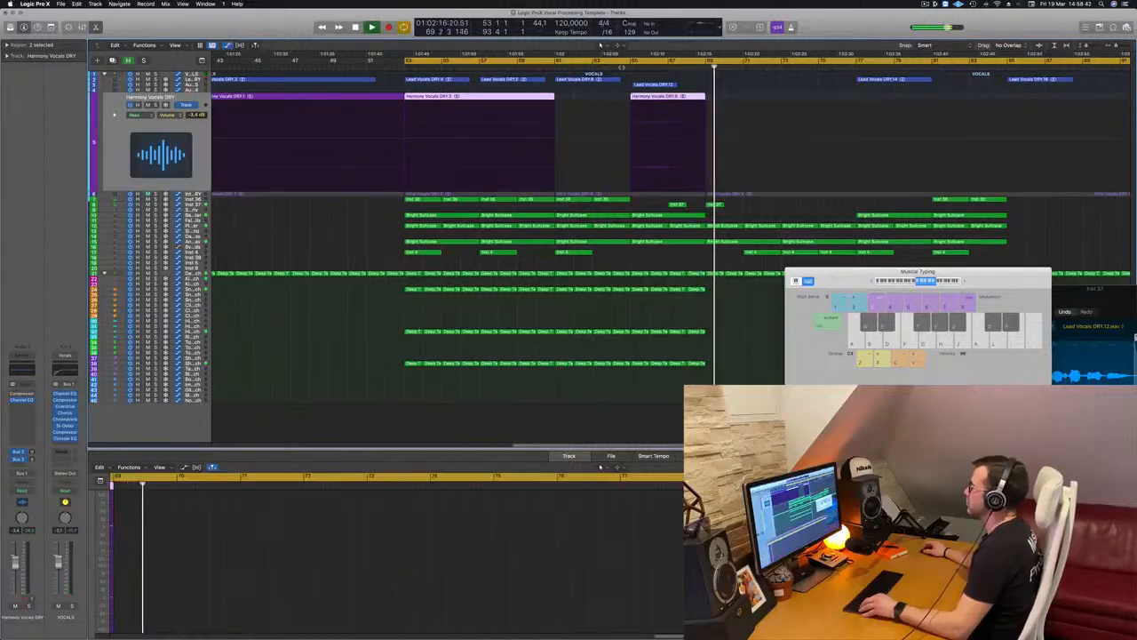
# Move the Audio 5 lead vocal region and the Harmony Vocals DRY region together from bar 65 to bar 67 during playback
pyautogui.click(617, 67)
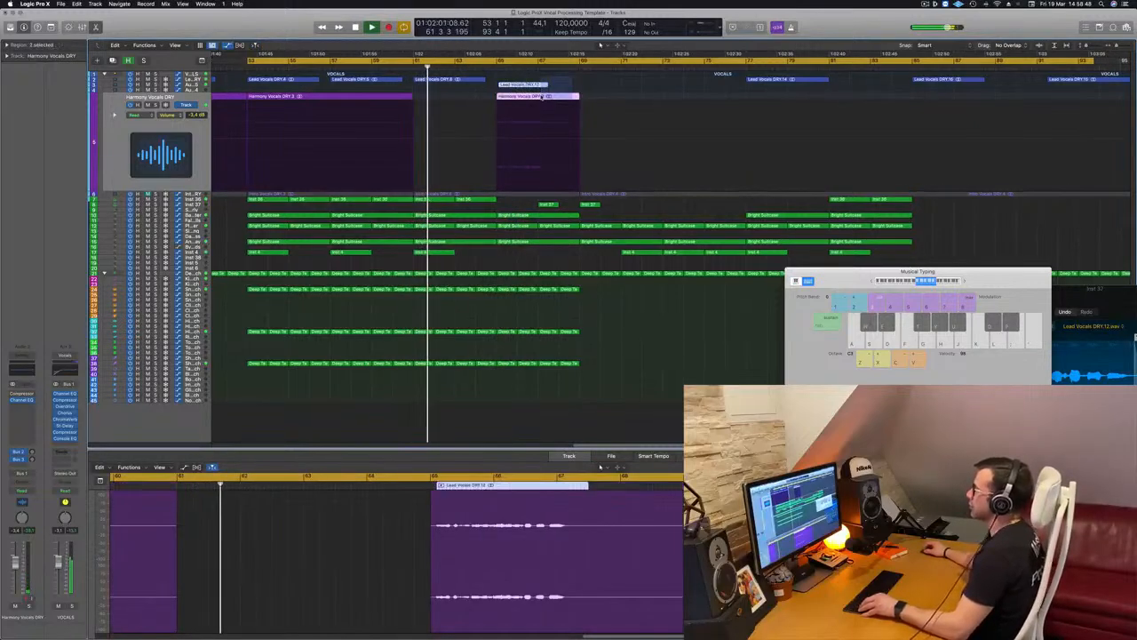
pyautogui.moveTo(550, 85); pyautogui.dragTo(592, 88)
pyautogui.press('super+Left')
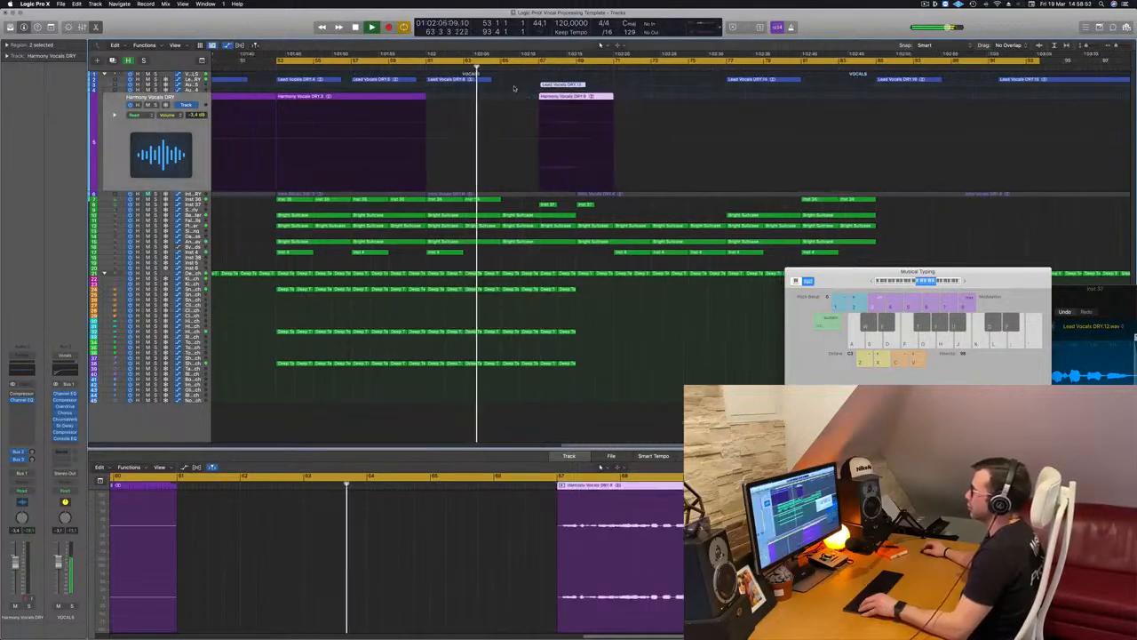
pyautogui.hscroll(-2, 515, 89)
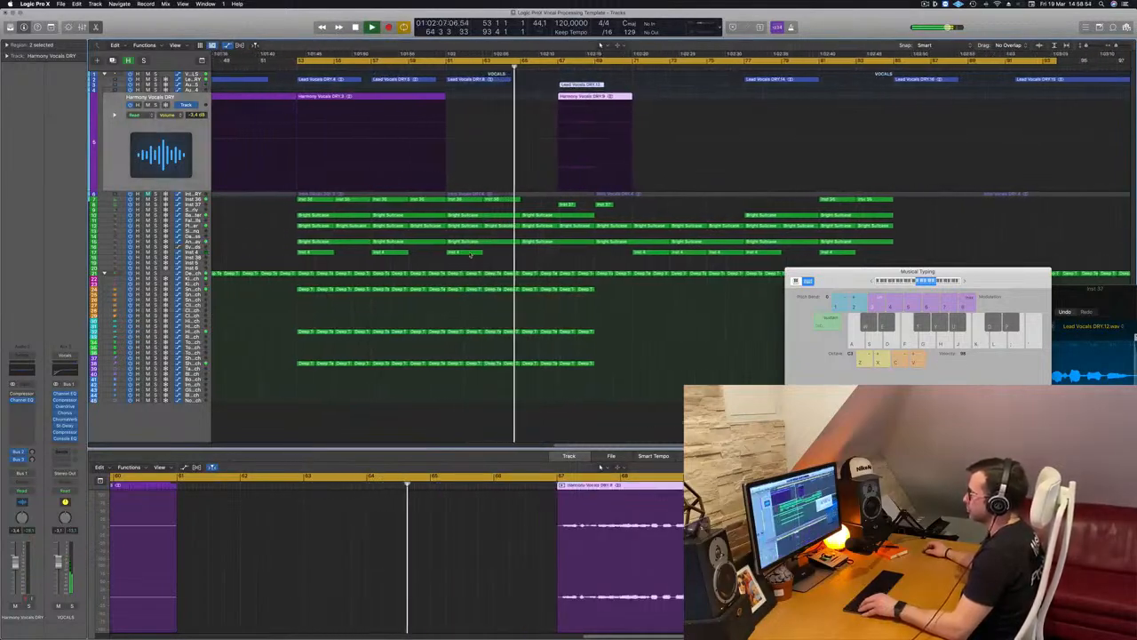
# Copy the Inst 4 region at bar 61 to bar 65 and the Inst 4 region at bar 73 to bar 67
pyautogui.moveTo(473, 256); pyautogui.dragTo(543, 257)
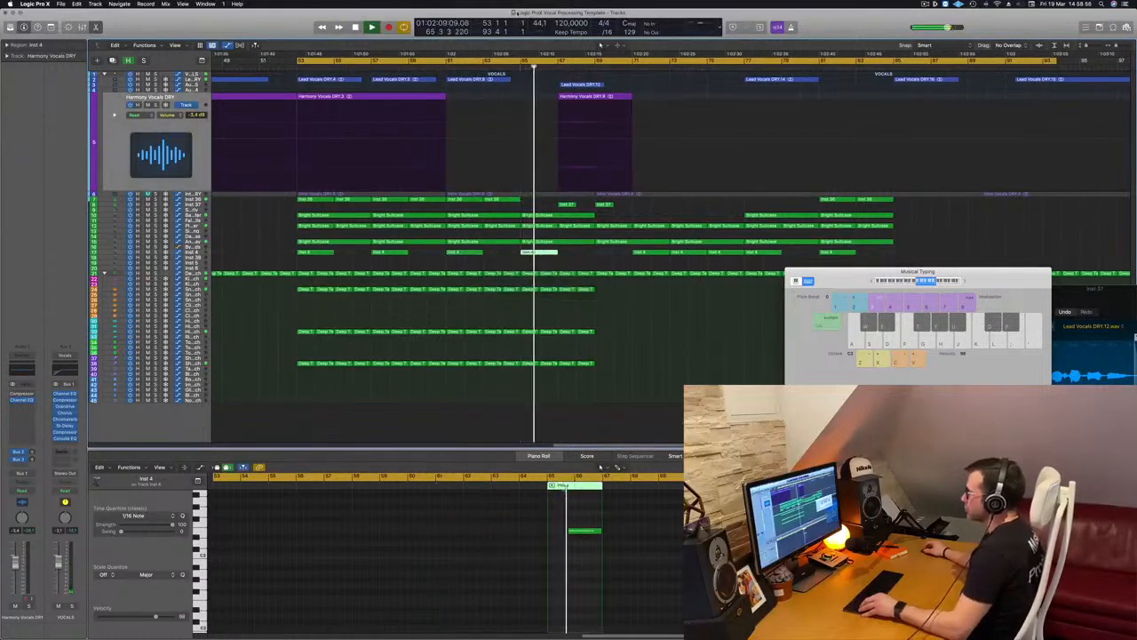
pyautogui.scroll(-2, 558, 167)
pyautogui.scroll(-2, 558, 167)
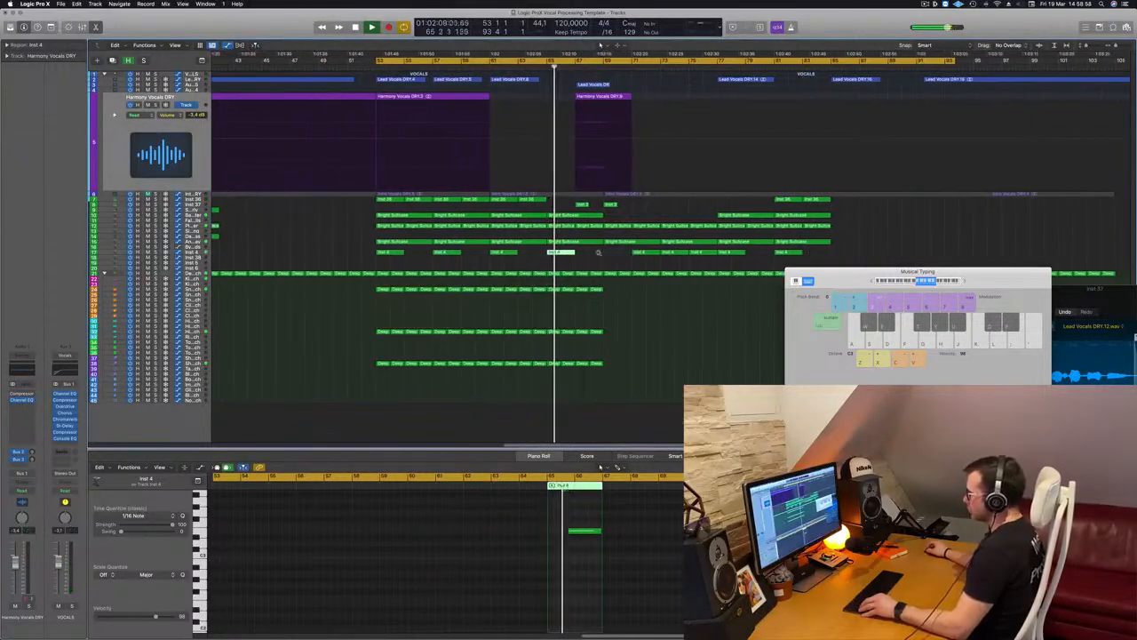
pyautogui.click(675, 253)
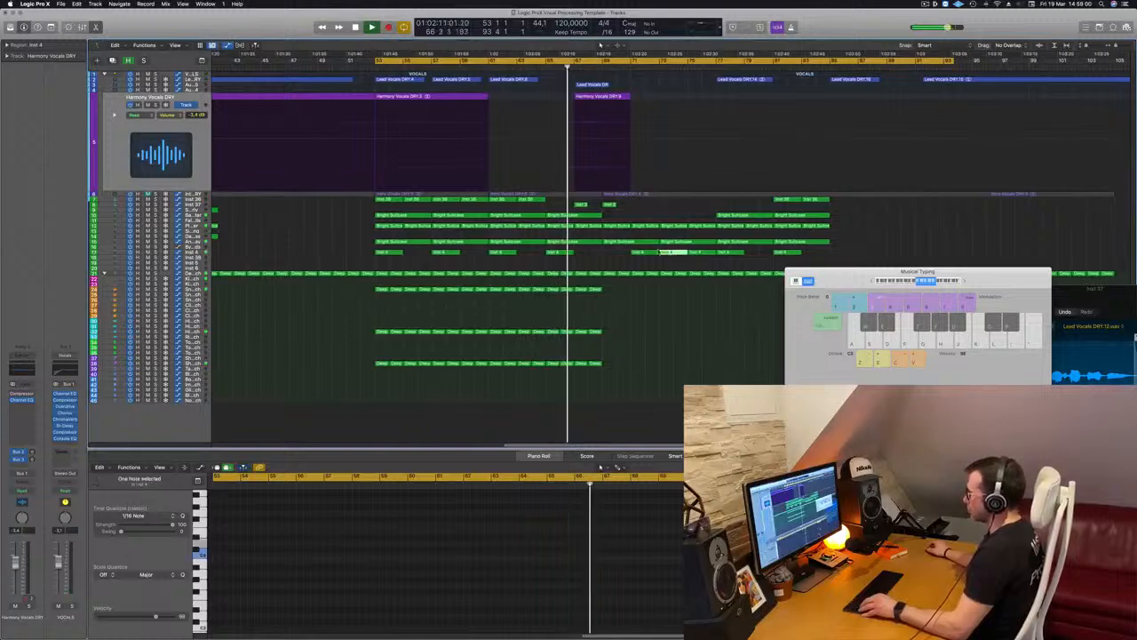
pyautogui.moveTo(675, 253); pyautogui.dragTo(588, 255)
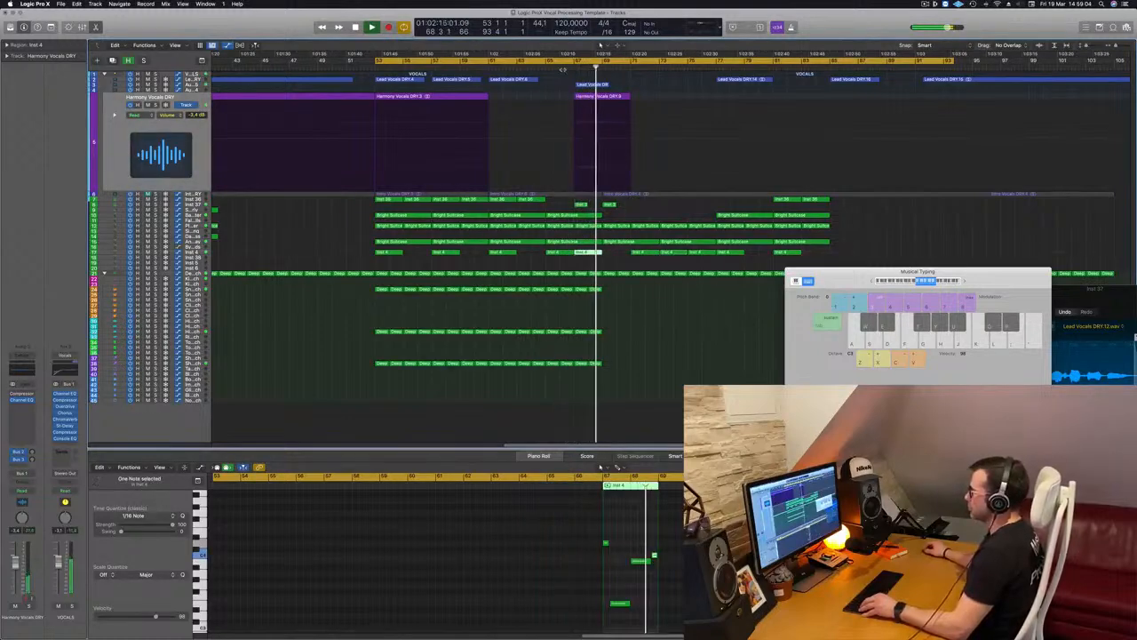
# Replay from bar 65 and select the lead vocal region at bar 67 on the Audio 5 track
pyautogui.click(545, 66)
pyautogui.scroll(6, 556, 86)
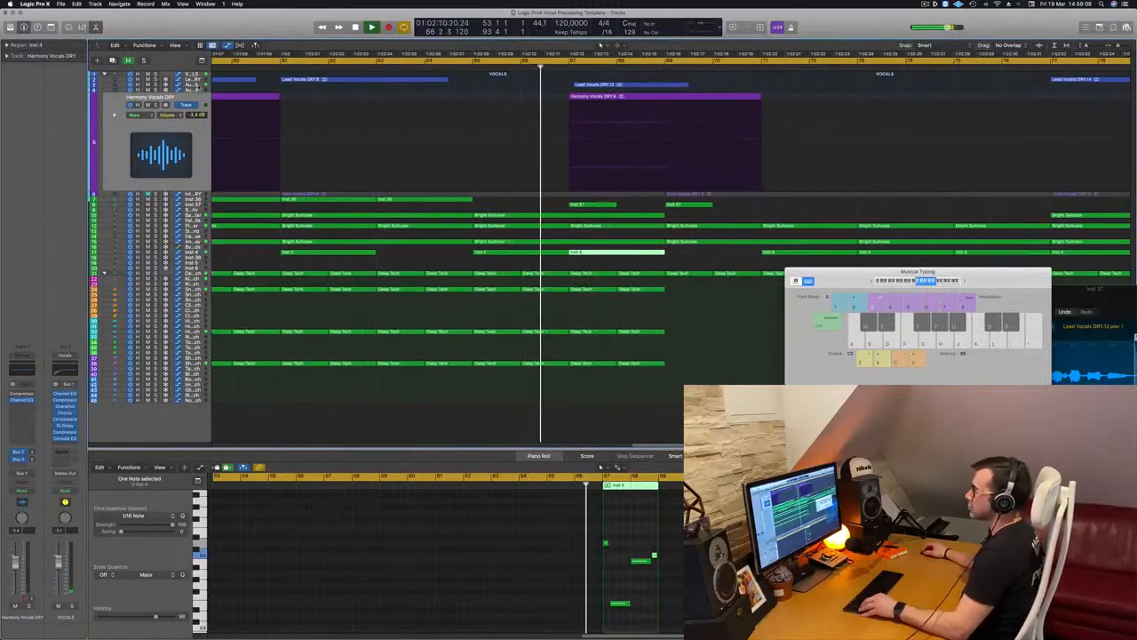
pyautogui.click(627, 87)
pyautogui.hscroll(1, 627, 101)
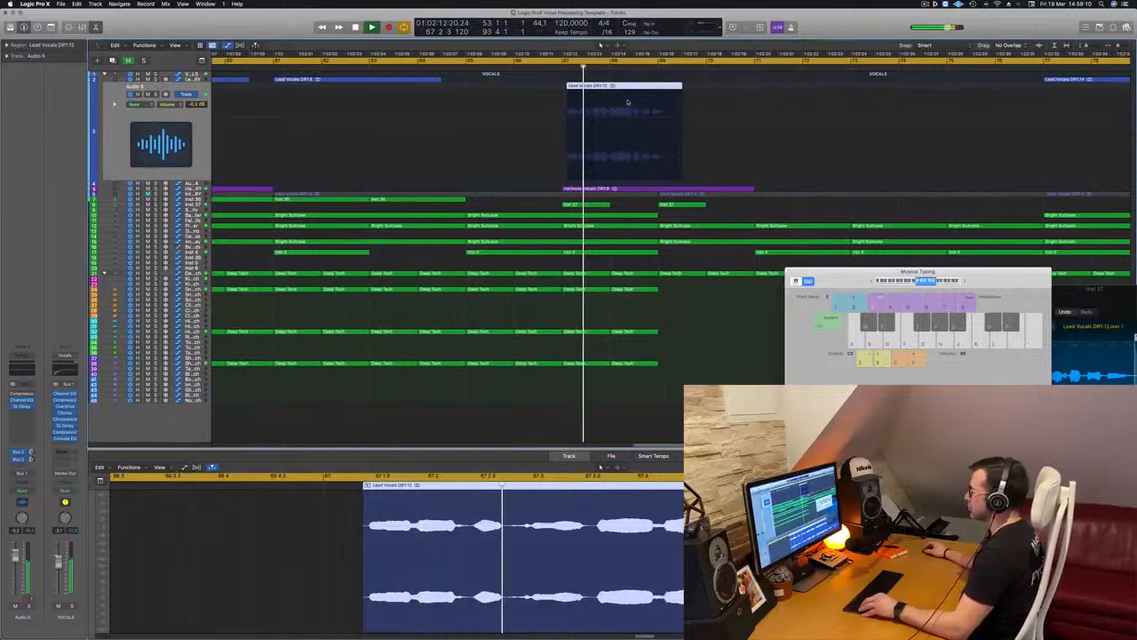
pyautogui.scroll(2, 587, 97)
pyautogui.scroll(-3, 587, 97)
pyautogui.hscroll(-1, 586, 97)
pyautogui.press('super+Left')
pyautogui.press('super+Left')
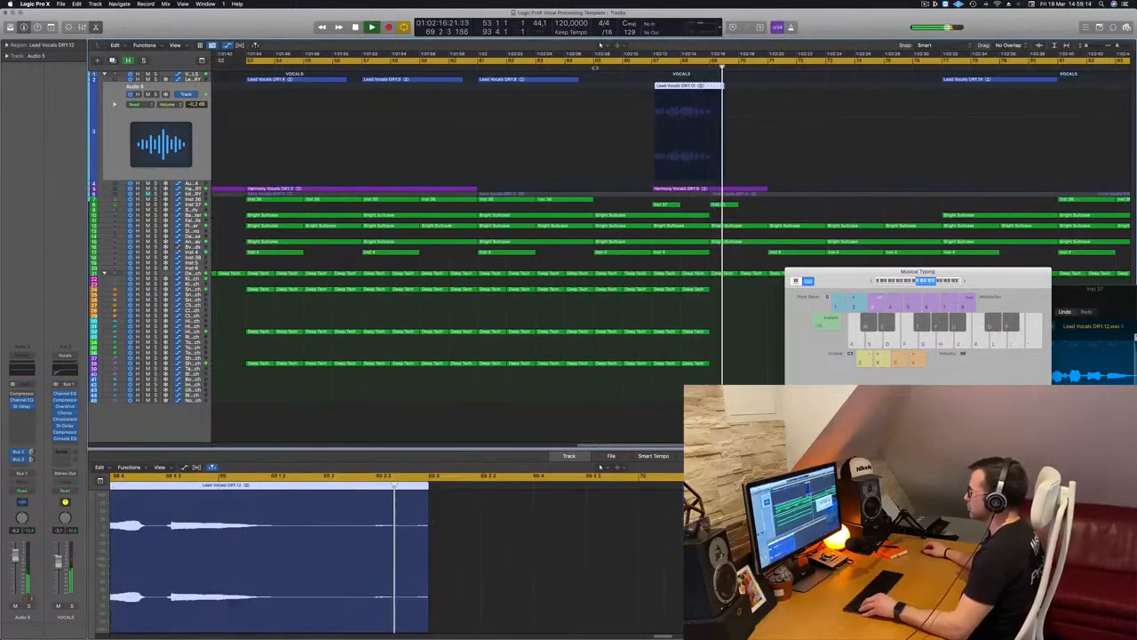
# Replay from bar 65 and move both Inst 37 regions two bars later so the first starts at bar 69
pyautogui.click(596, 64)
pyautogui.moveTo(652, 211); pyautogui.dragTo(722, 209)
pyautogui.scroll(-3, 723, 209)
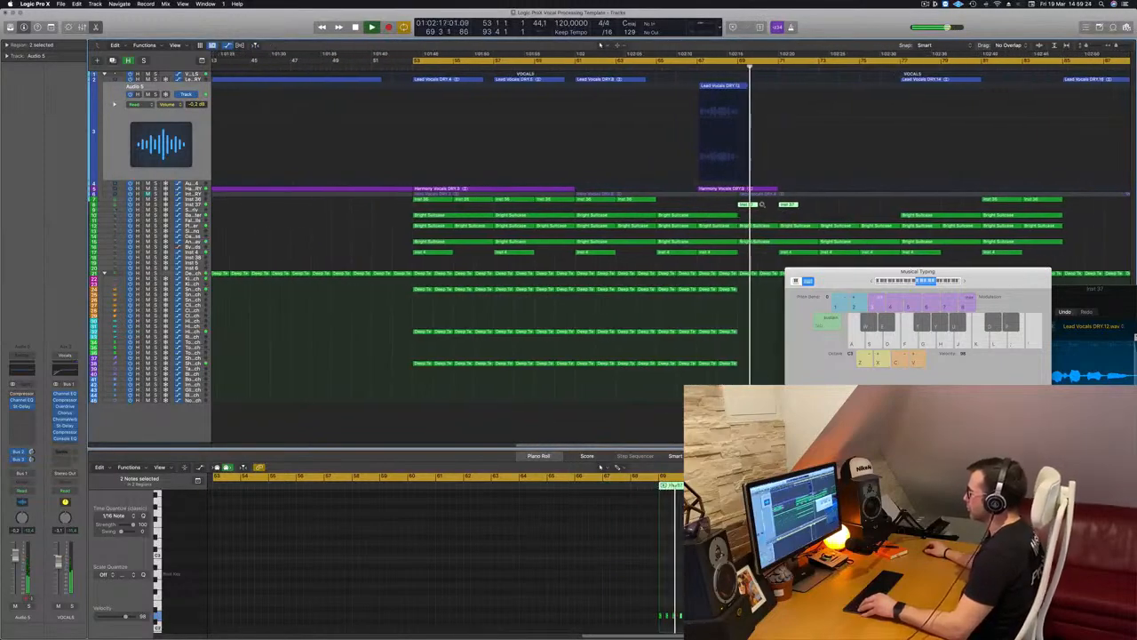
pyautogui.scroll(-4, 828, 196)
pyautogui.scroll(3, 829, 195)
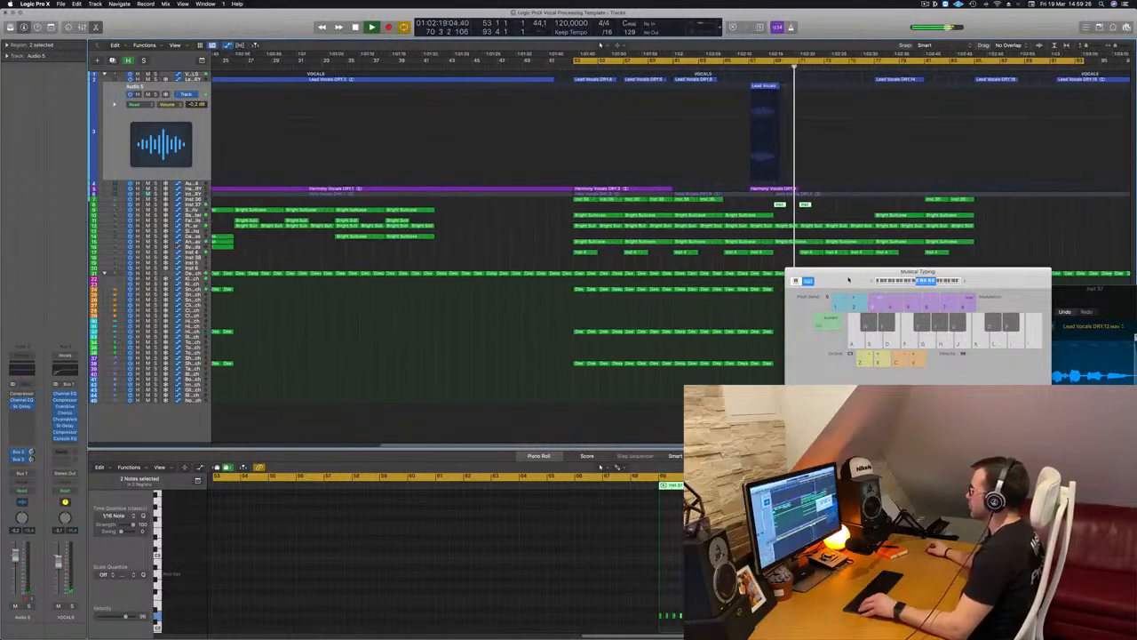
# Move the Musical Typing window aside and shift the four consecutive Inst 4 regions from bar 71 to start at bar 73
pyautogui.moveTo(930, 272); pyautogui.dragTo(709, 375)
pyautogui.scroll(4, 724, 75)
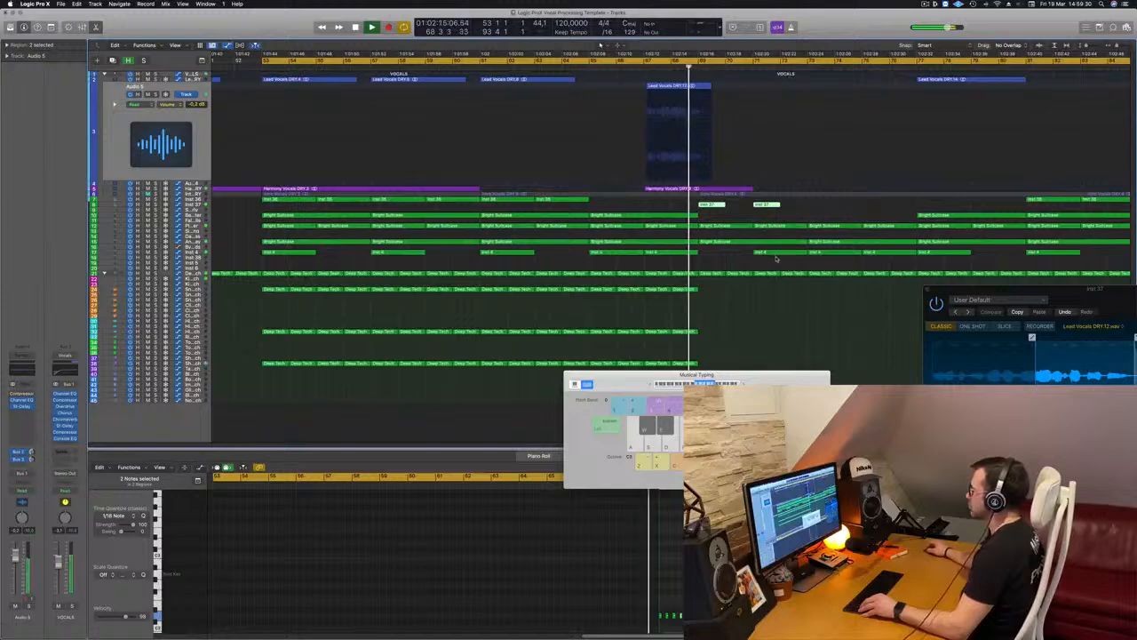
pyautogui.moveTo(937, 261); pyautogui.dragTo(810, 257)
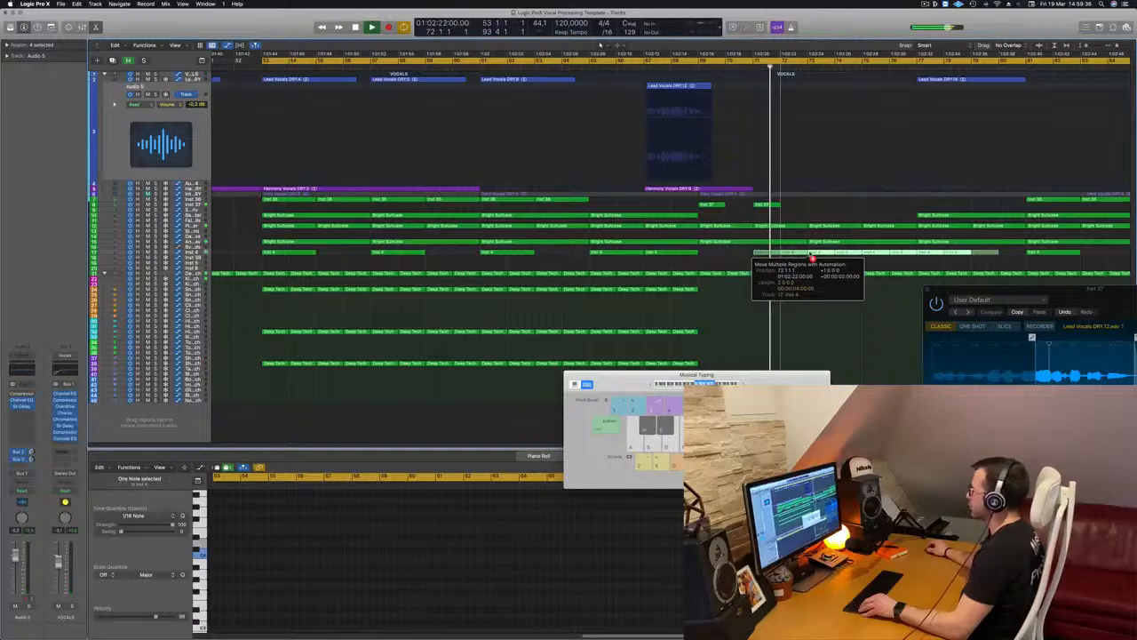
pyautogui.moveTo(812, 259); pyautogui.dragTo(814, 259)
# Restart playback from bar 53 with the whole arrangement in view and close the Musical Typing window
pyautogui.press('super+Left')
pyautogui.press('super+Left')
pyautogui.press('super+Left')
pyautogui.press('super+Left')
pyautogui.press('super+Left')
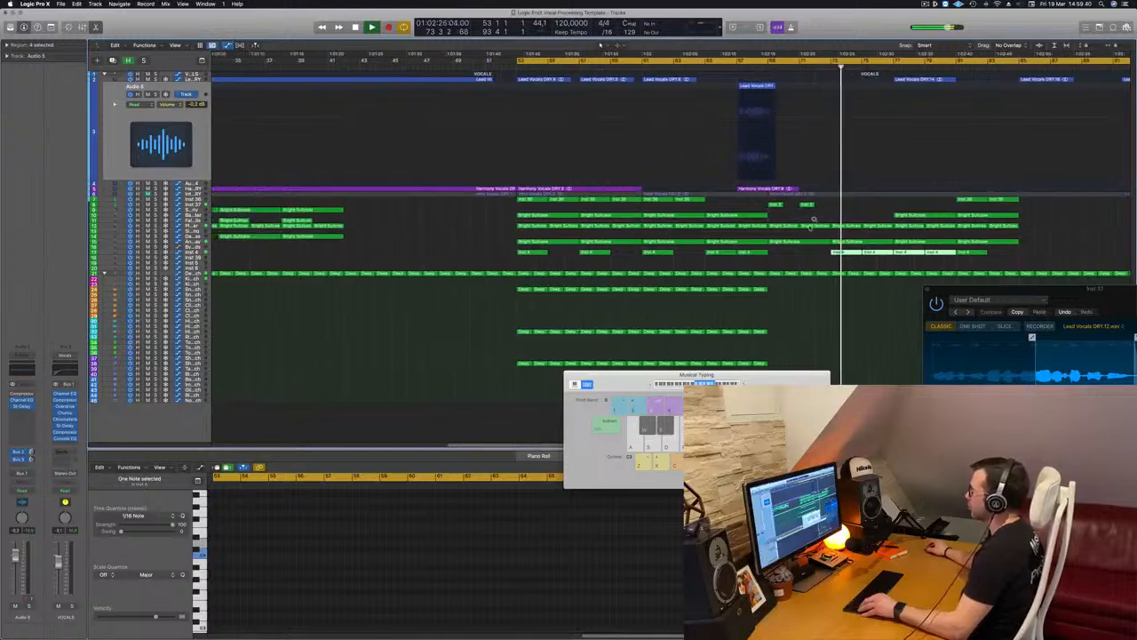
pyautogui.press('Return')
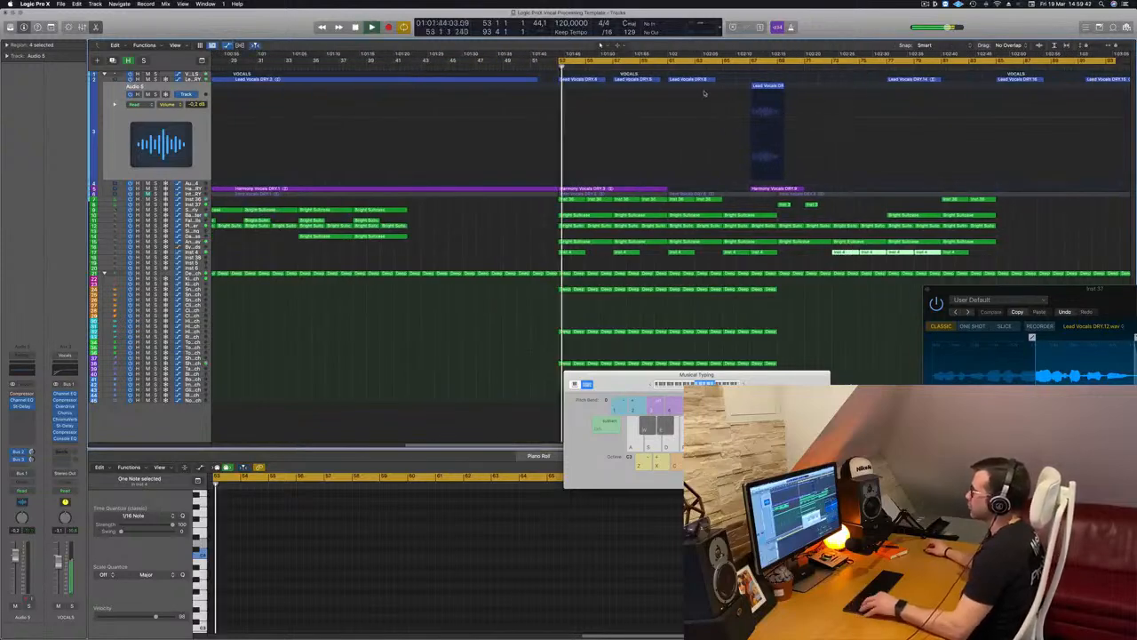
pyautogui.press('super+Left')
pyautogui.press('super+Left')
pyautogui.press('super+Left')
pyautogui.press('super+Left')
pyautogui.scroll(1, 708, 129)
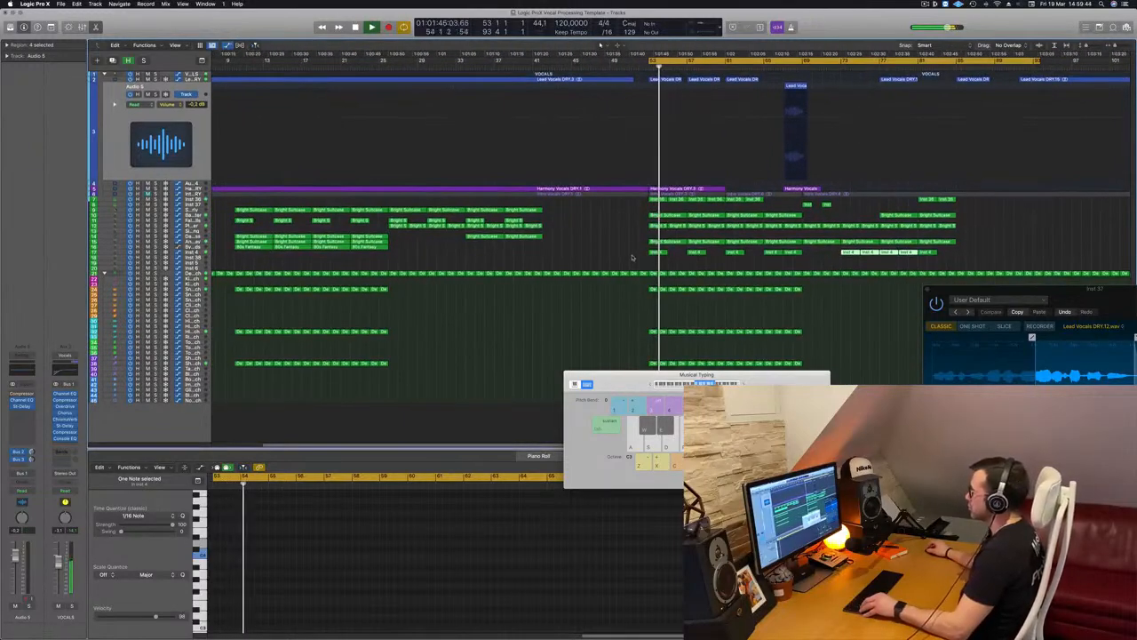
pyautogui.press('super+Left')
pyautogui.moveTo(634, 384); pyautogui.dragTo(596, 384)
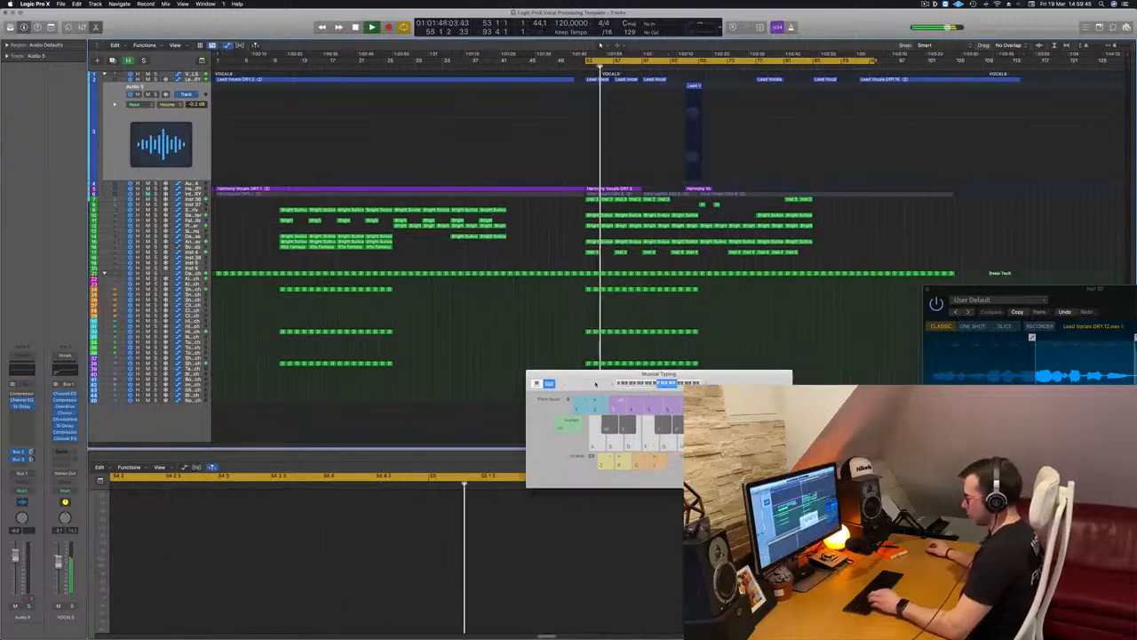
pyautogui.press('super+k')
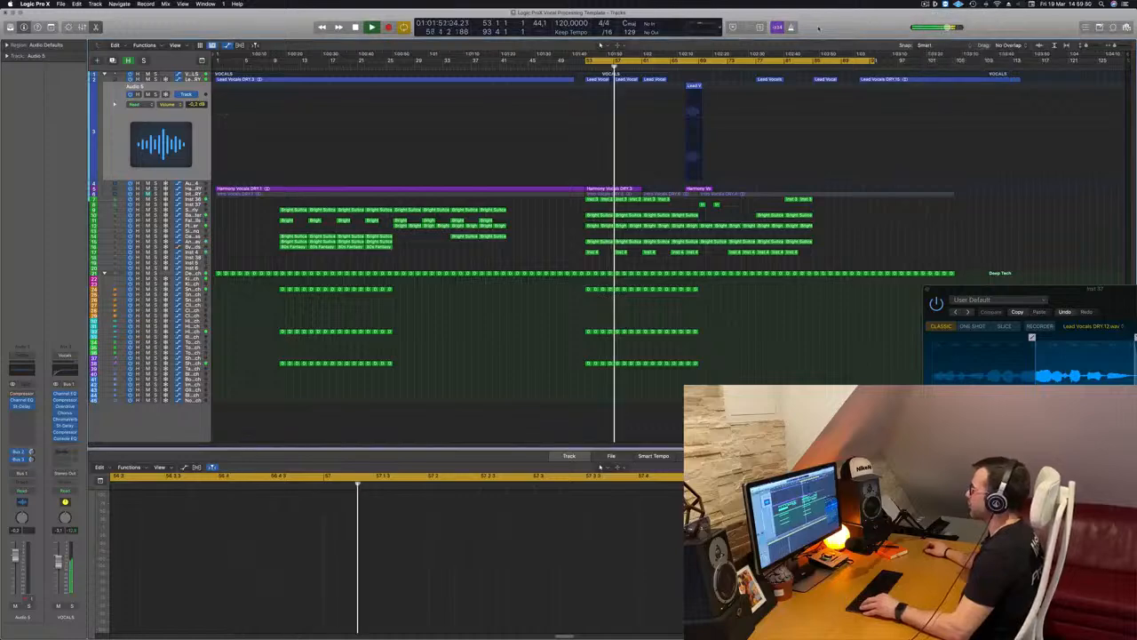
# Play the arrangement from bar 77, where the lead vocal comes back in, and replay it from the same bar
pyautogui.press('super+Right')
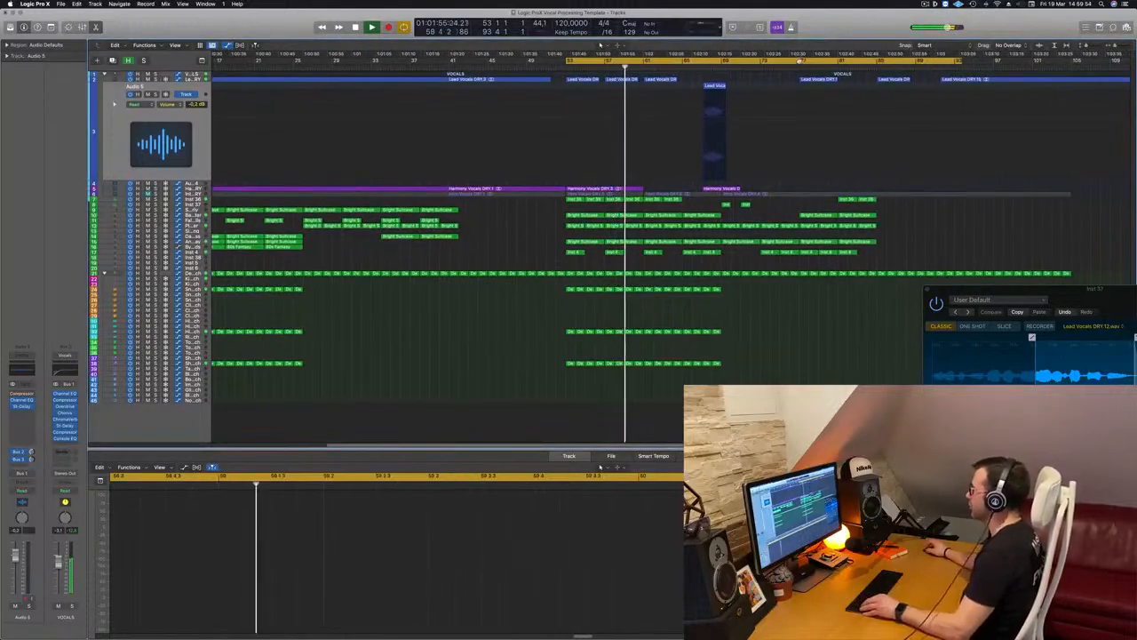
pyautogui.click(802, 70)
pyautogui.press('super+Left')
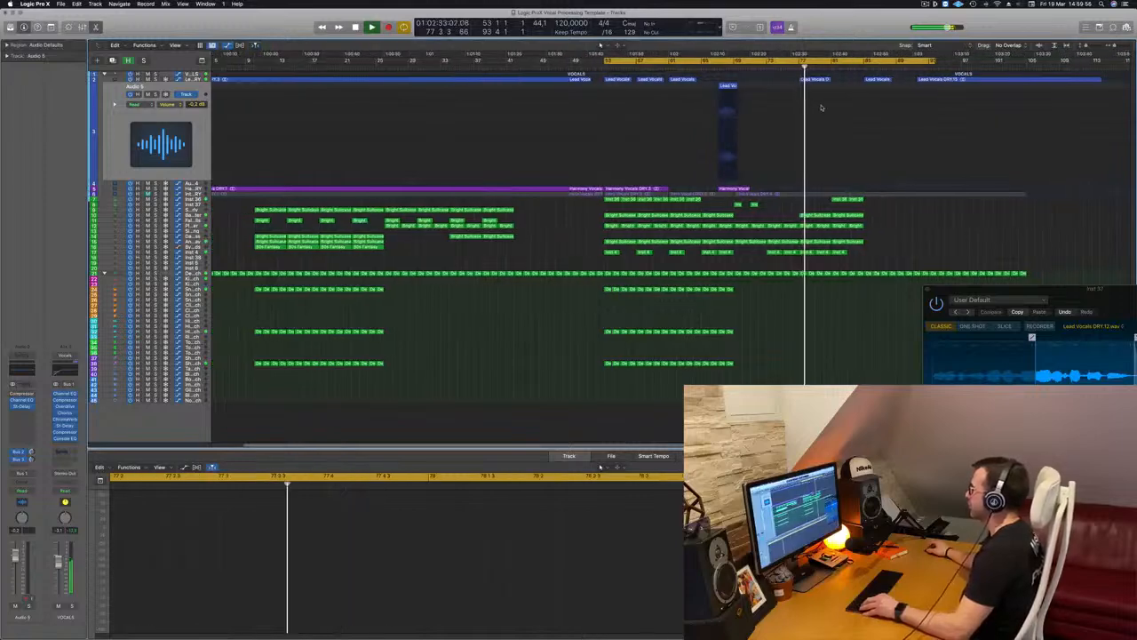
pyautogui.press('super+Right')
pyautogui.scroll(3, 848, 117)
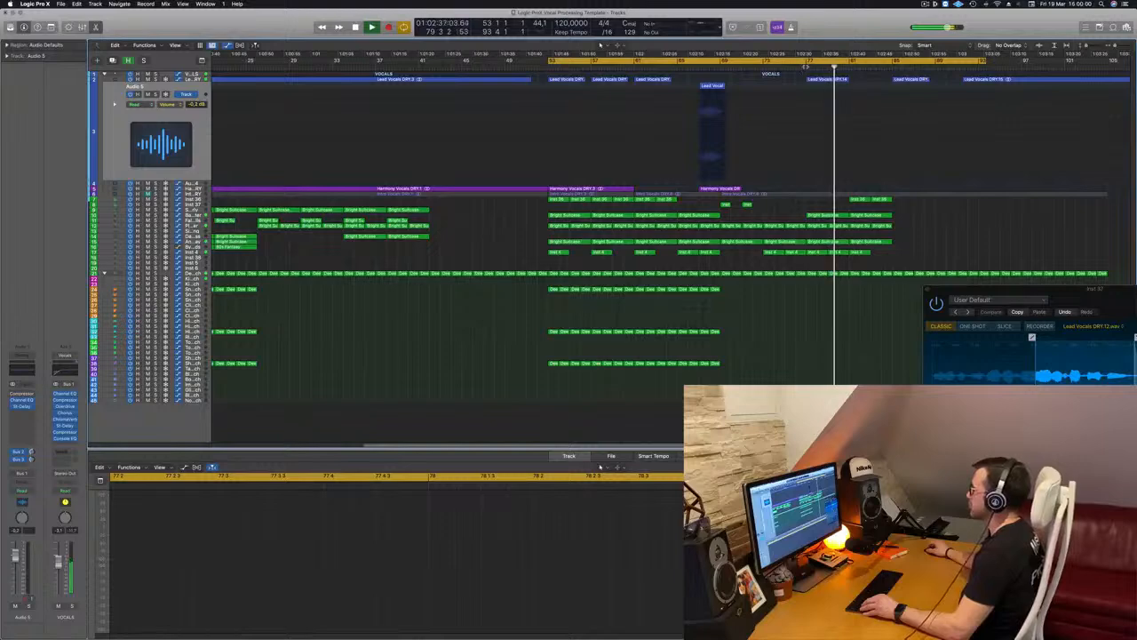
pyautogui.click(805, 66)
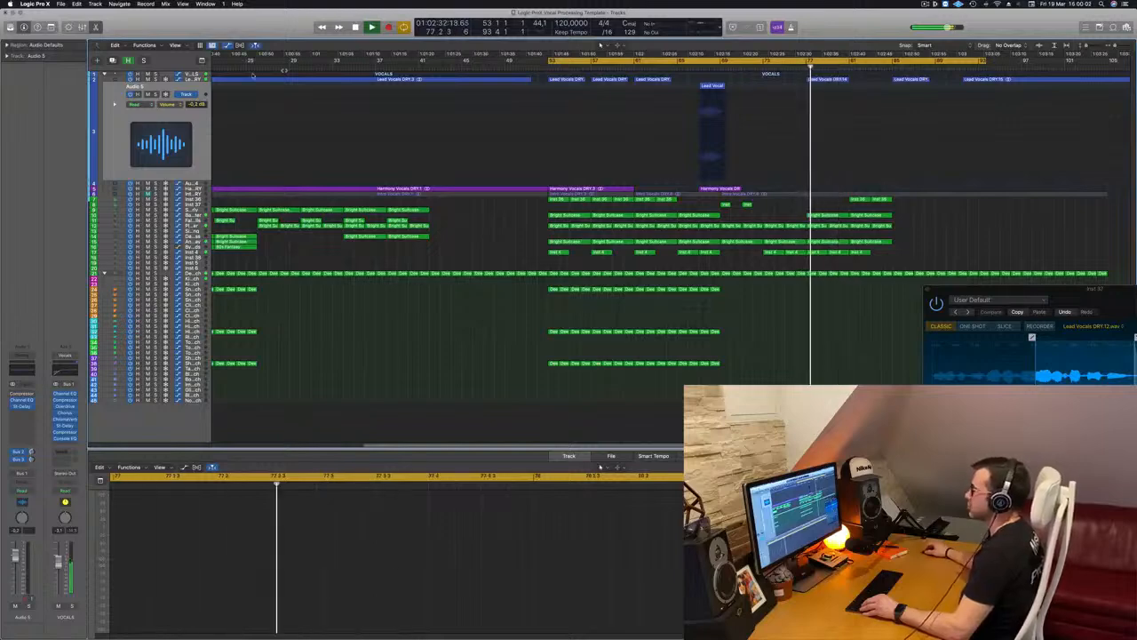
# Select the Lead Vocals DRY track with all its regions and replay from bar 77
pyautogui.click(186, 79)
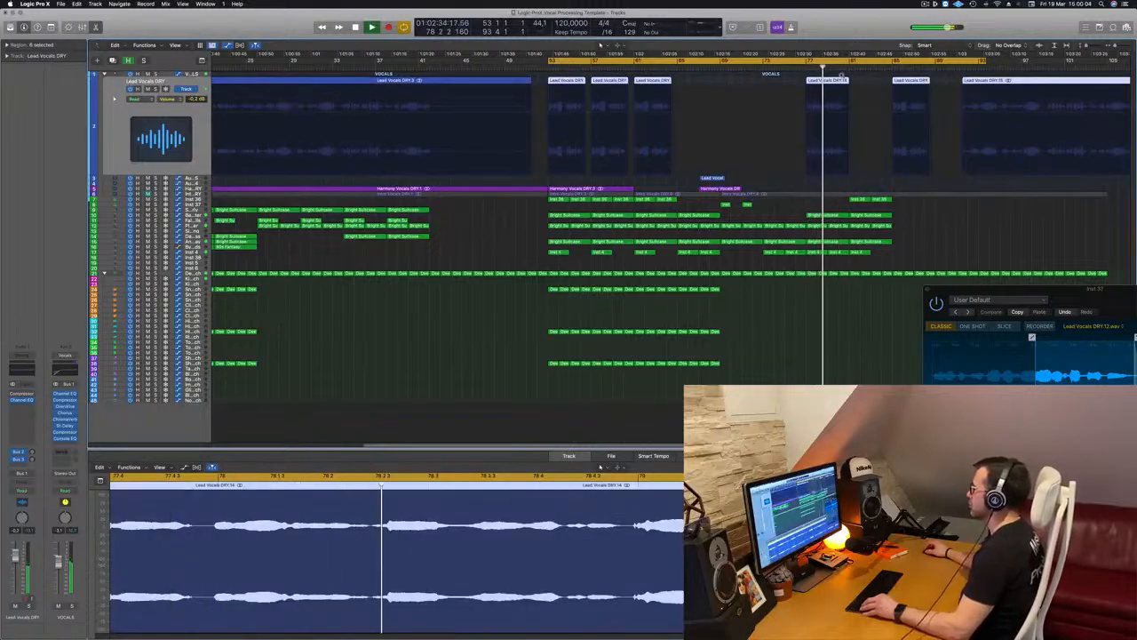
pyautogui.scroll(4, 842, 77)
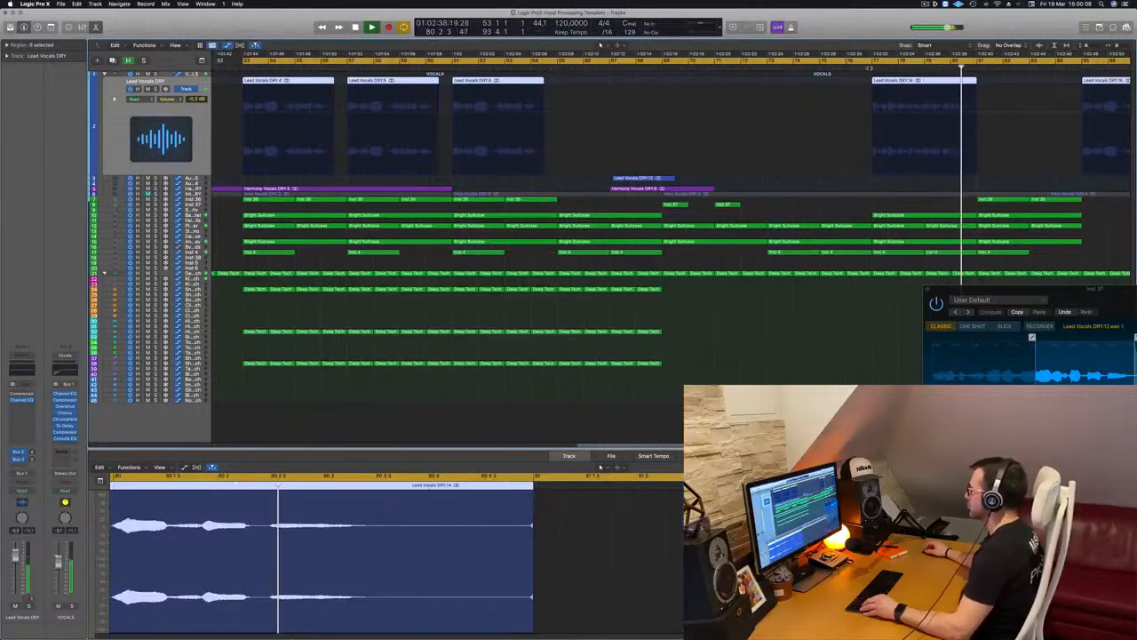
pyautogui.moveTo(869, 68); pyautogui.dragTo(851, 80)
pyautogui.scroll(-2, 948, 93)
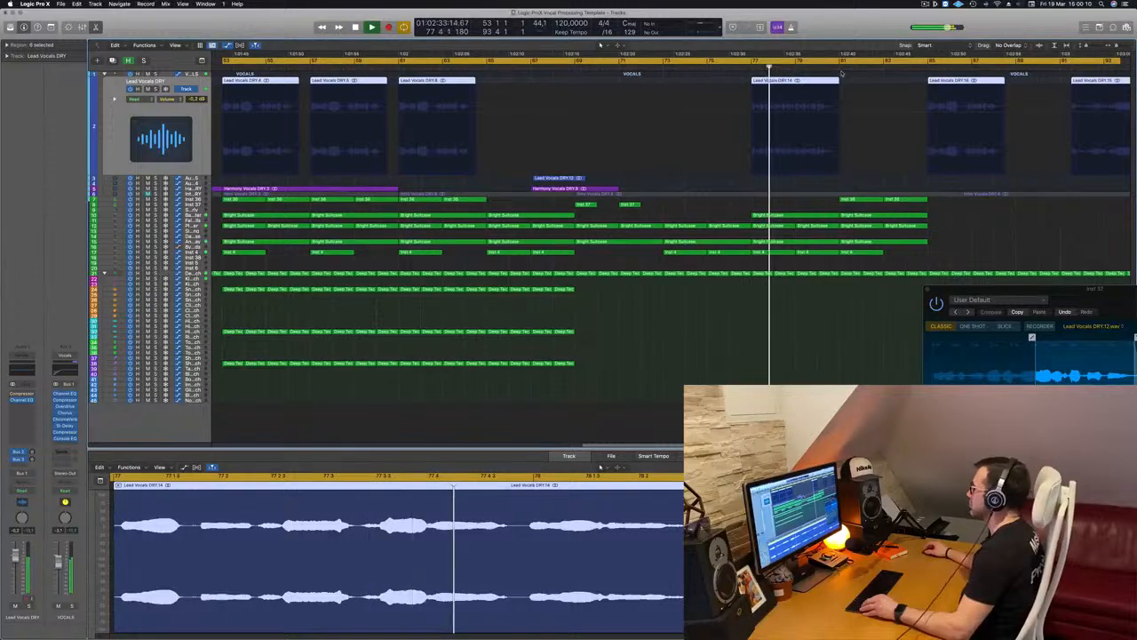
pyautogui.scroll(-3, 842, 67)
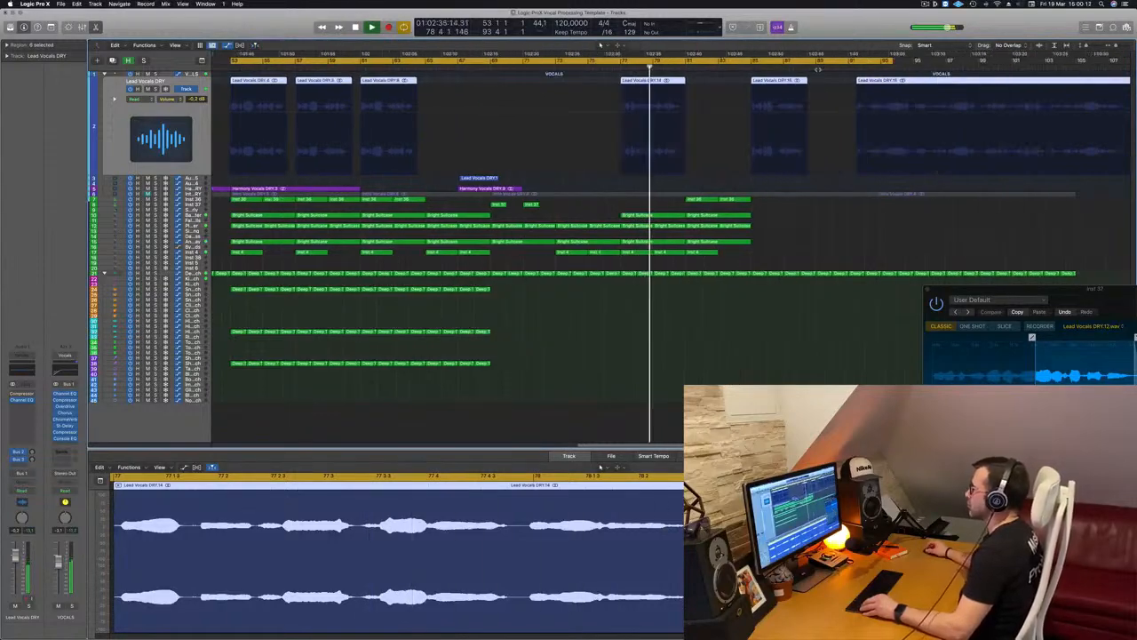
# Restart playback from bar 53, skip ahead, and select the lead vocal region on the Audio 5 track
pyautogui.press('space')
pyautogui.press('space')
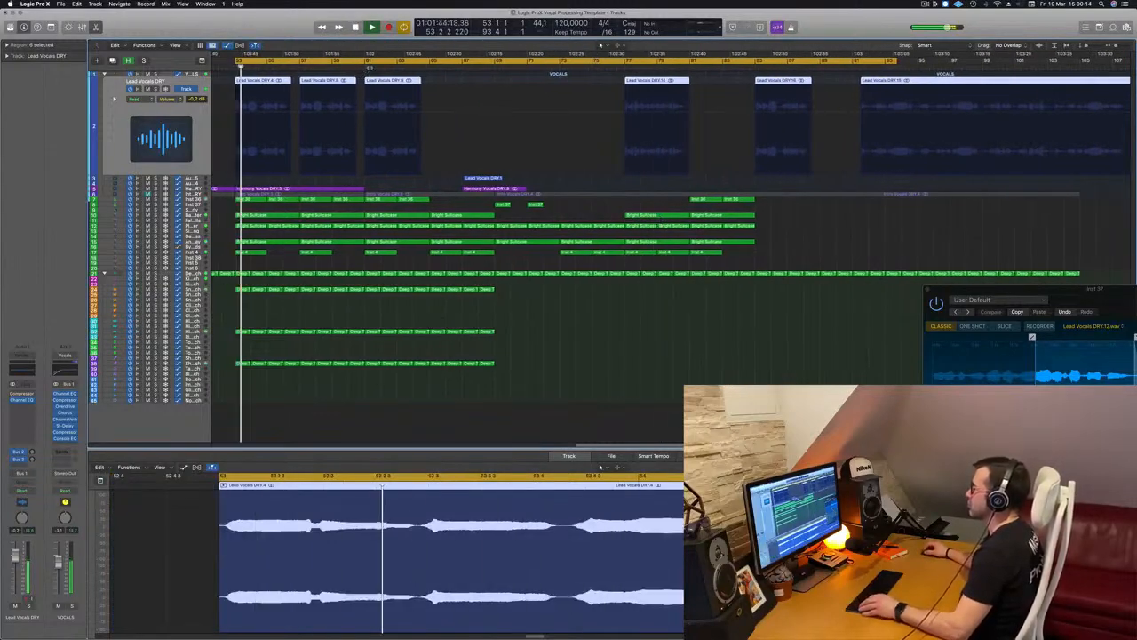
pyautogui.click(366, 75)
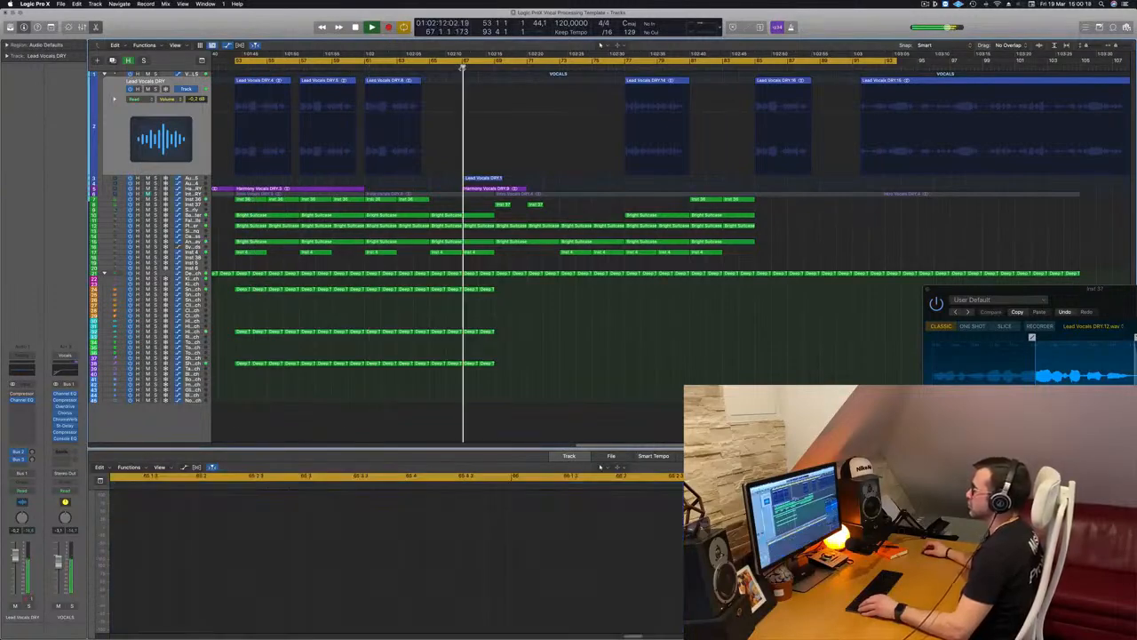
pyautogui.click(475, 178)
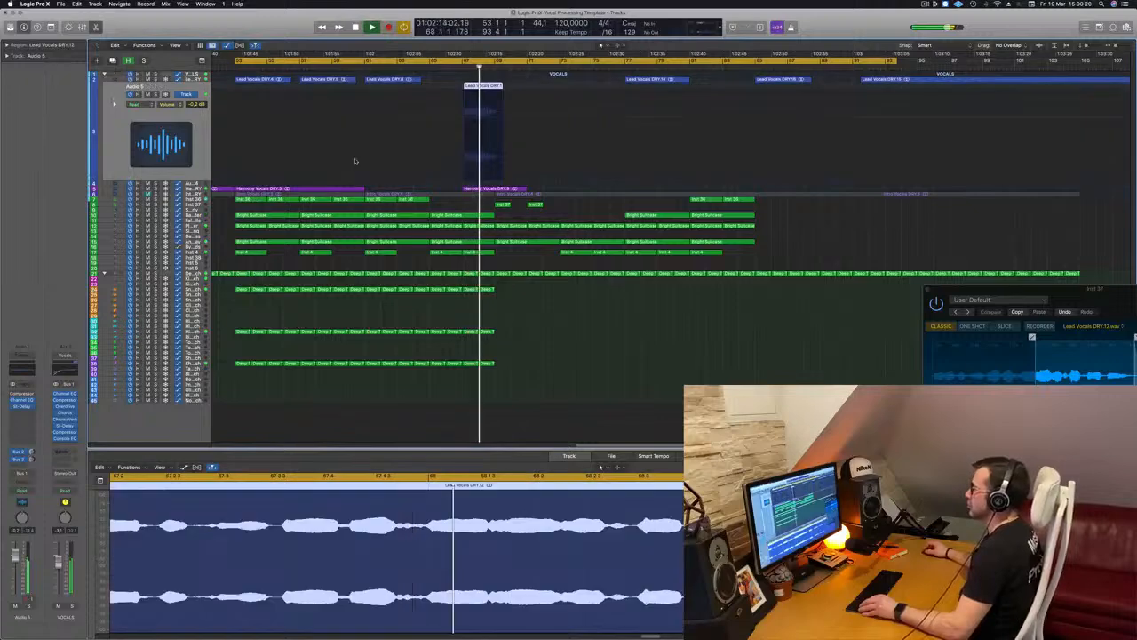
# Delete the Inst 4 region at bar 67 while the arrangement plays
pyautogui.scroll(2, 521, 172)
pyautogui.scroll(-2, 520, 172)
pyautogui.scroll(6, 521, 172)
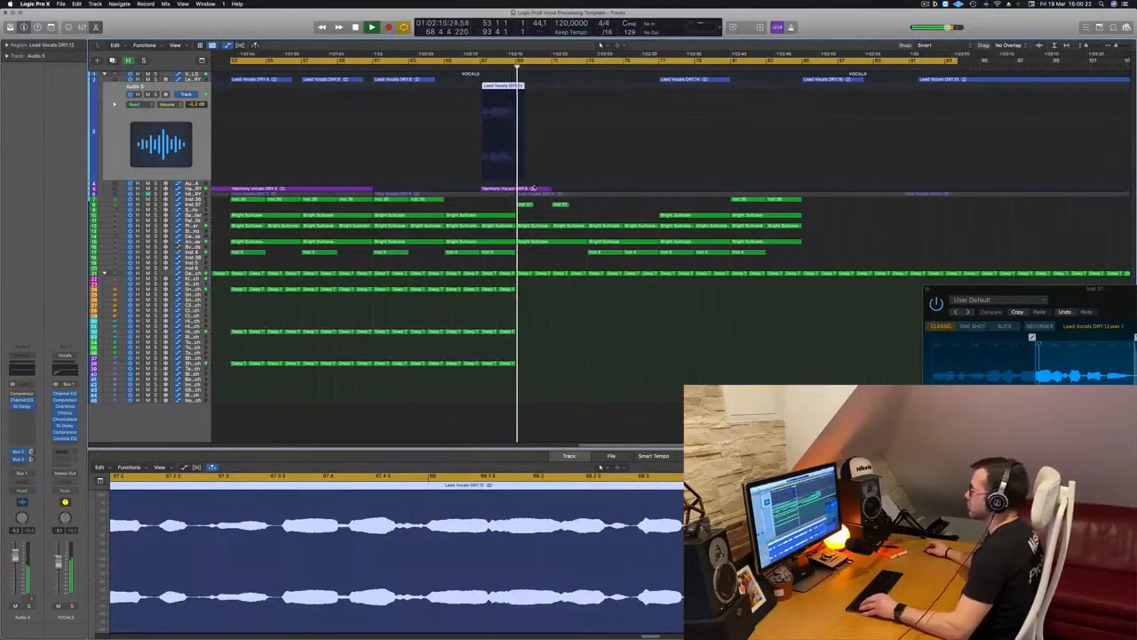
pyautogui.click(452, 253)
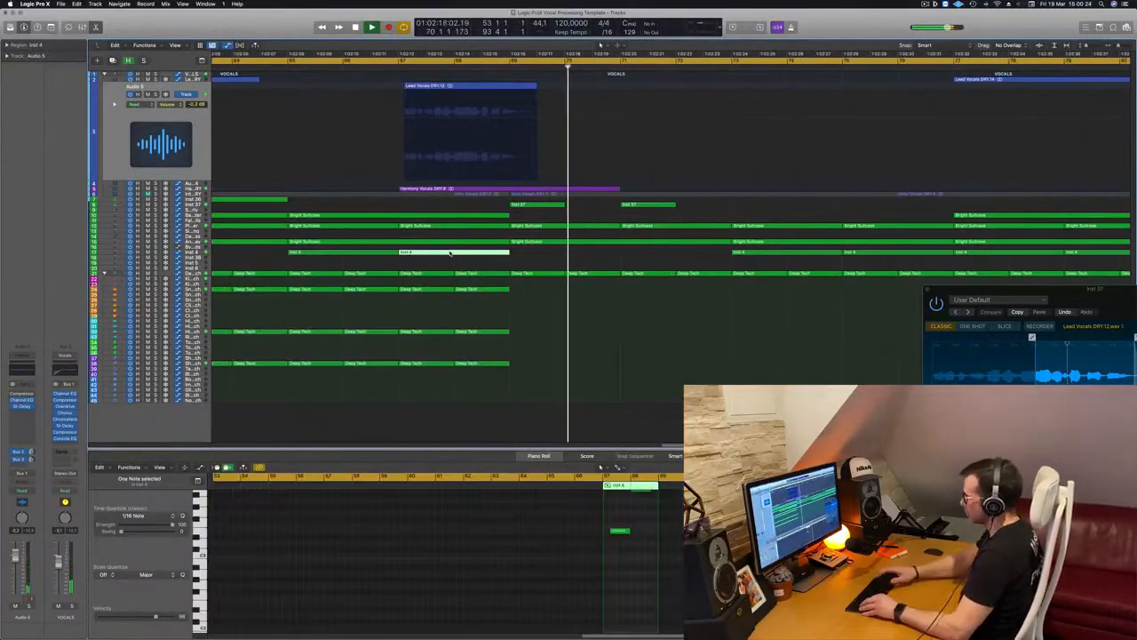
pyautogui.press('super+Left')
pyautogui.press('super+Left')
pyautogui.press('super+Left')
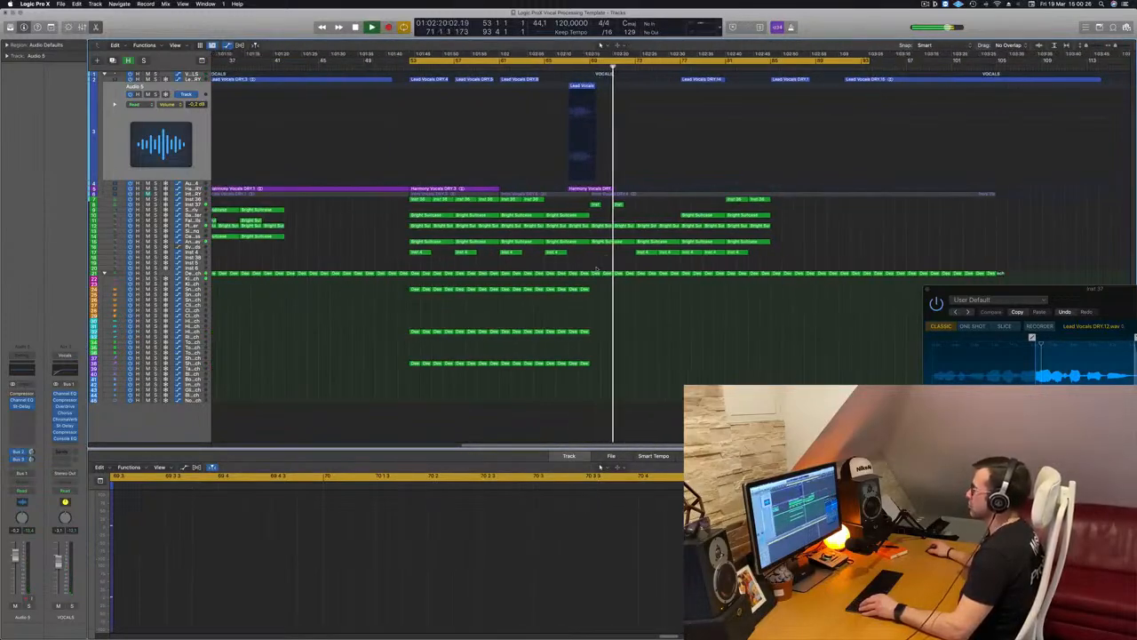
# Select the Inst 38 track and open the Musical Typing window, placing it over the drum tracks
pyautogui.press('super+Right')
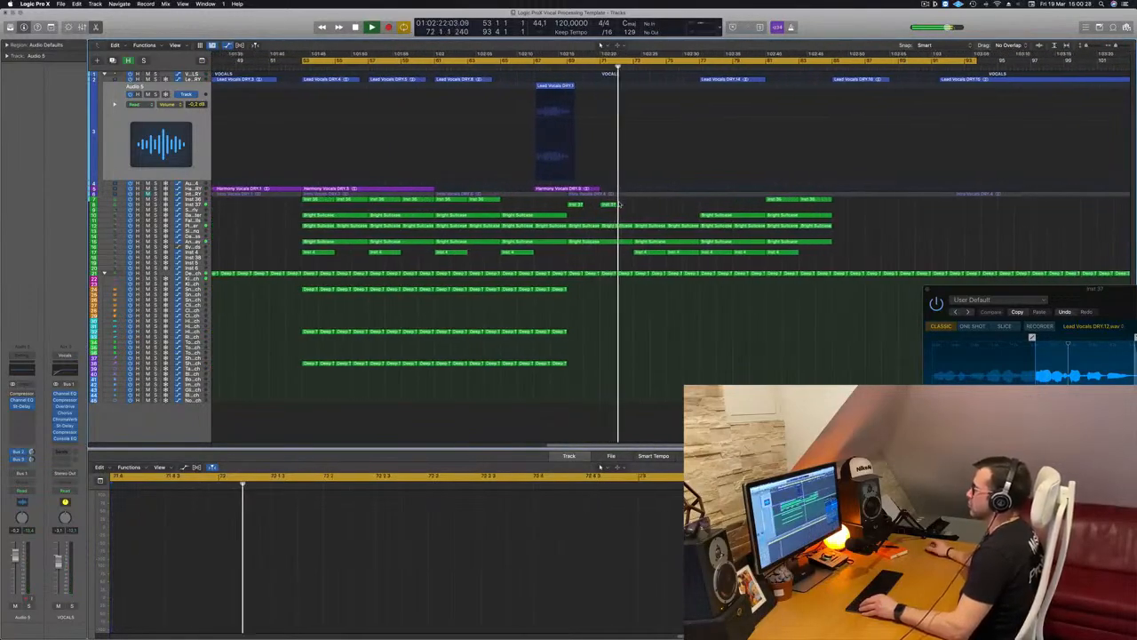
pyautogui.press('super+Left')
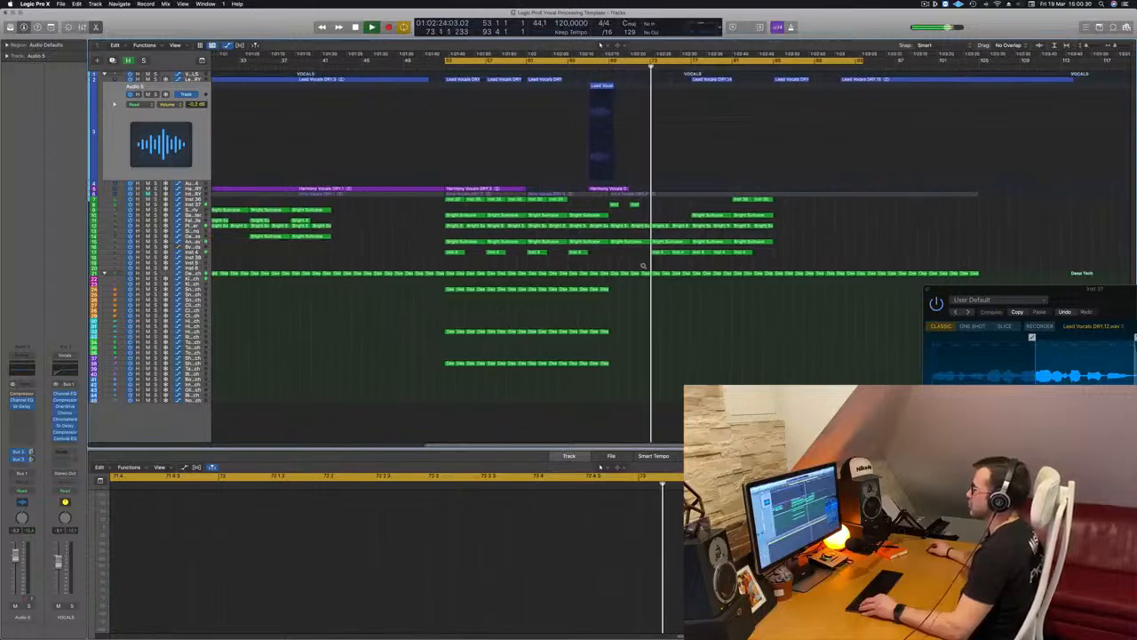
pyautogui.press('super+Left')
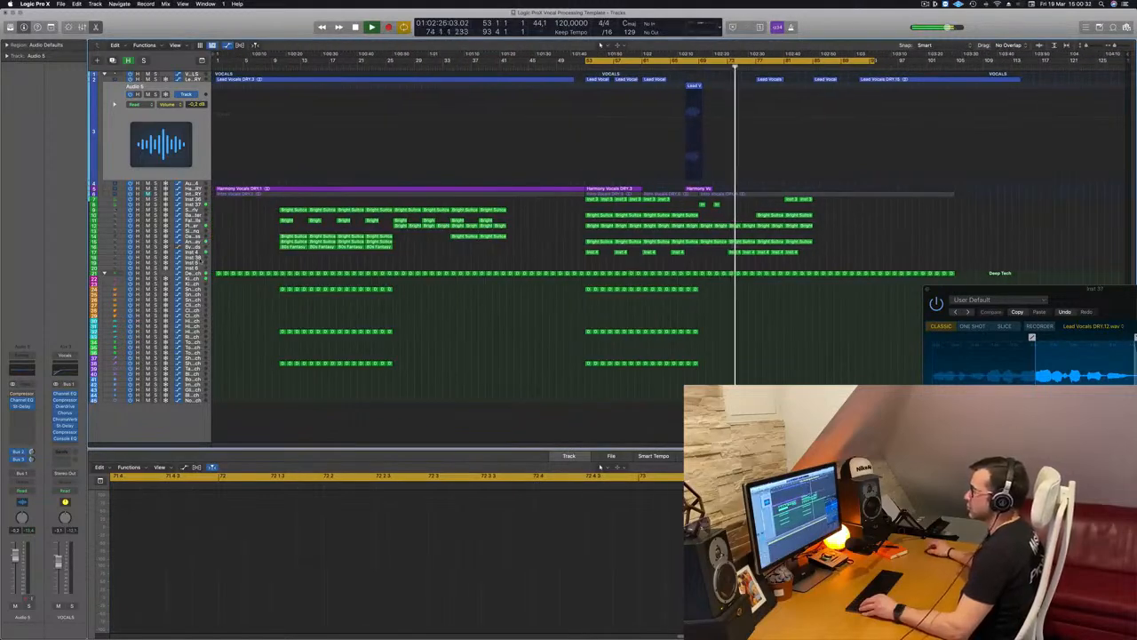
pyautogui.click(196, 256)
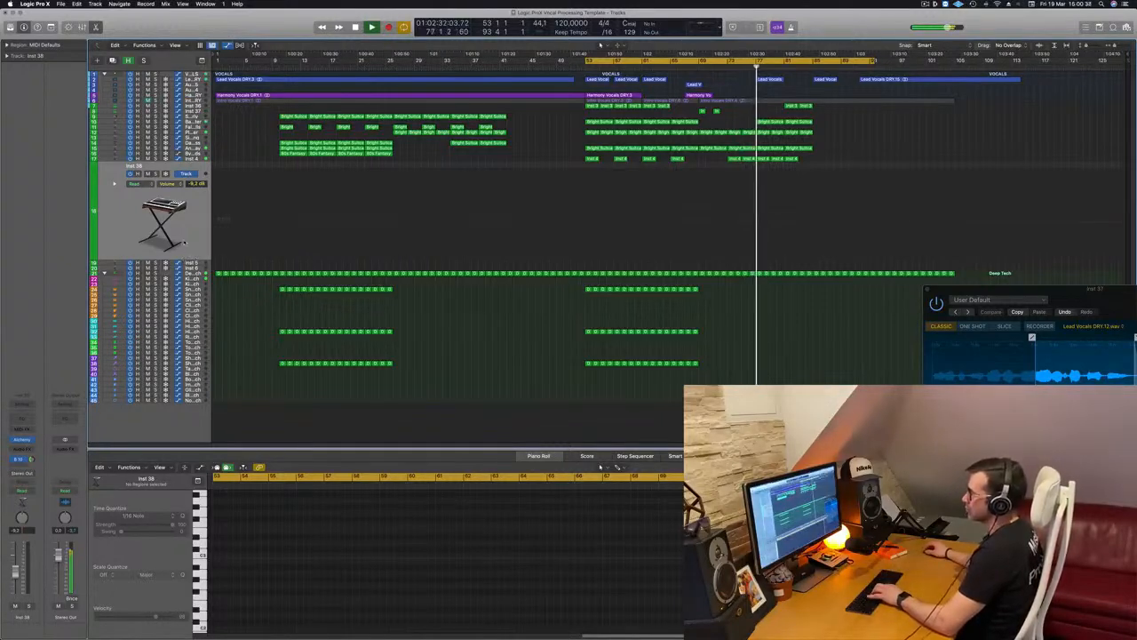
pyautogui.press('super+k')
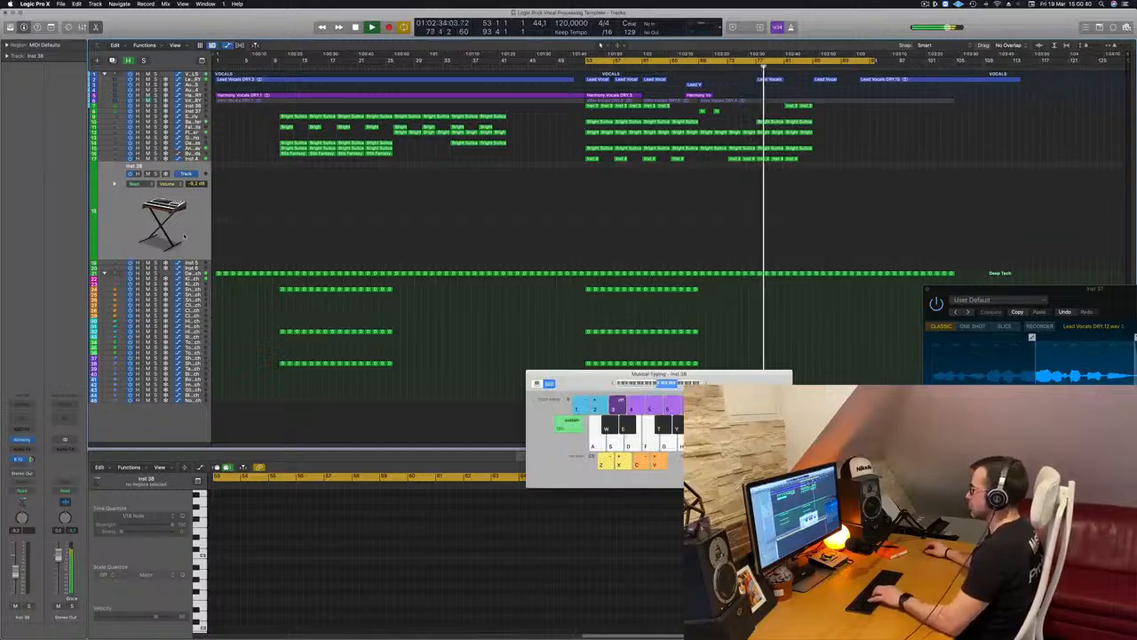
pyautogui.moveTo(726, 382); pyautogui.dragTo(774, 264)
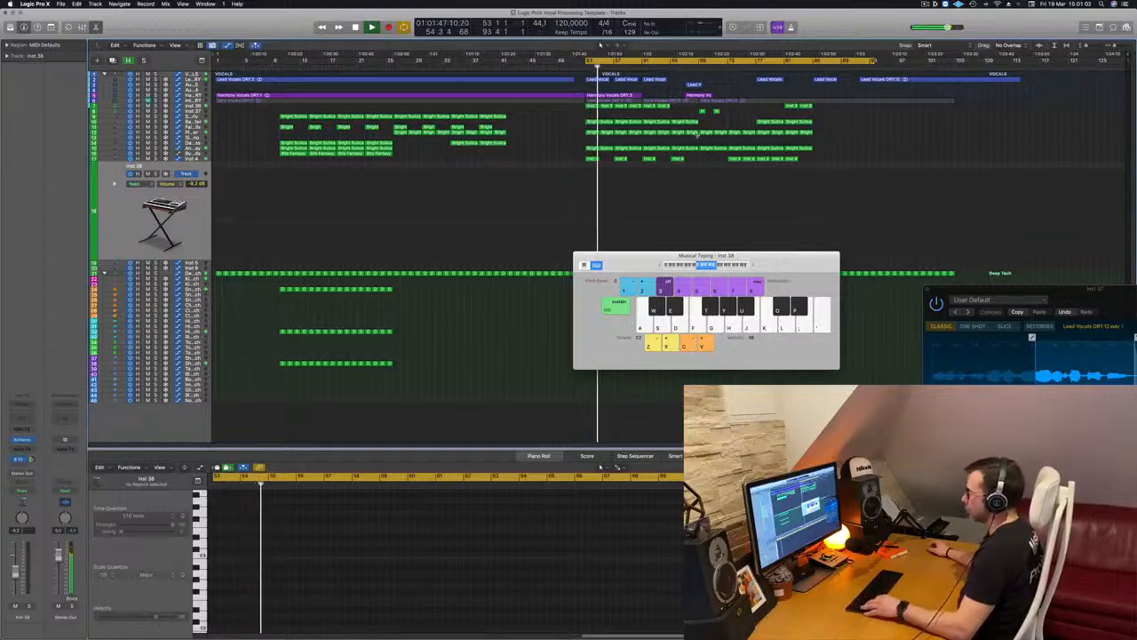
# Select all regions in the arrangement, name them by their tracks and color them by track
pyautogui.press('super+a')
pyautogui.rightClick(661, 123)
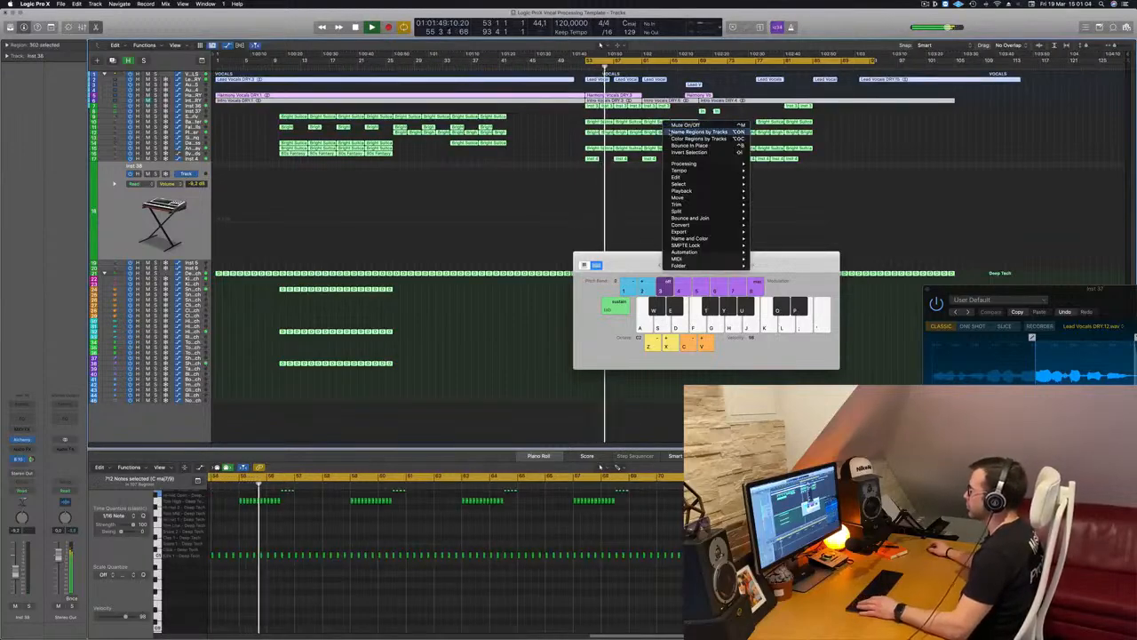
pyautogui.click(683, 132)
pyautogui.rightClick(654, 122)
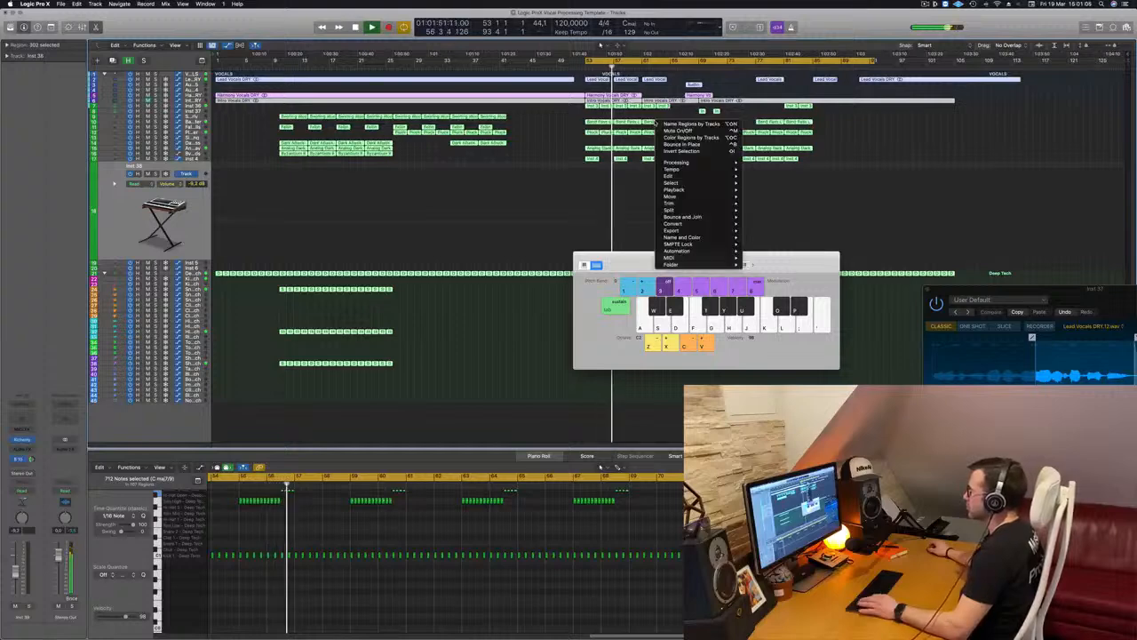
pyautogui.click(691, 138)
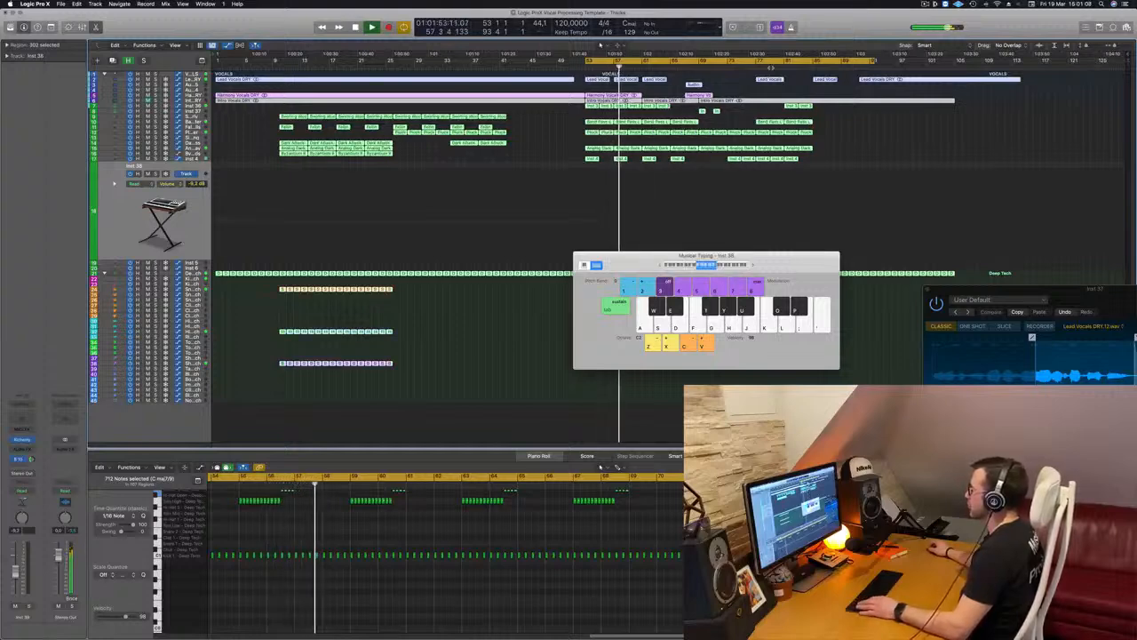
# Copy the last Analog Dark Decay region to bar 85 so the part continues under the returning lead vocal
pyautogui.click(785, 67)
pyautogui.scroll(3, 848, 117)
pyautogui.scroll(2, 858, 132)
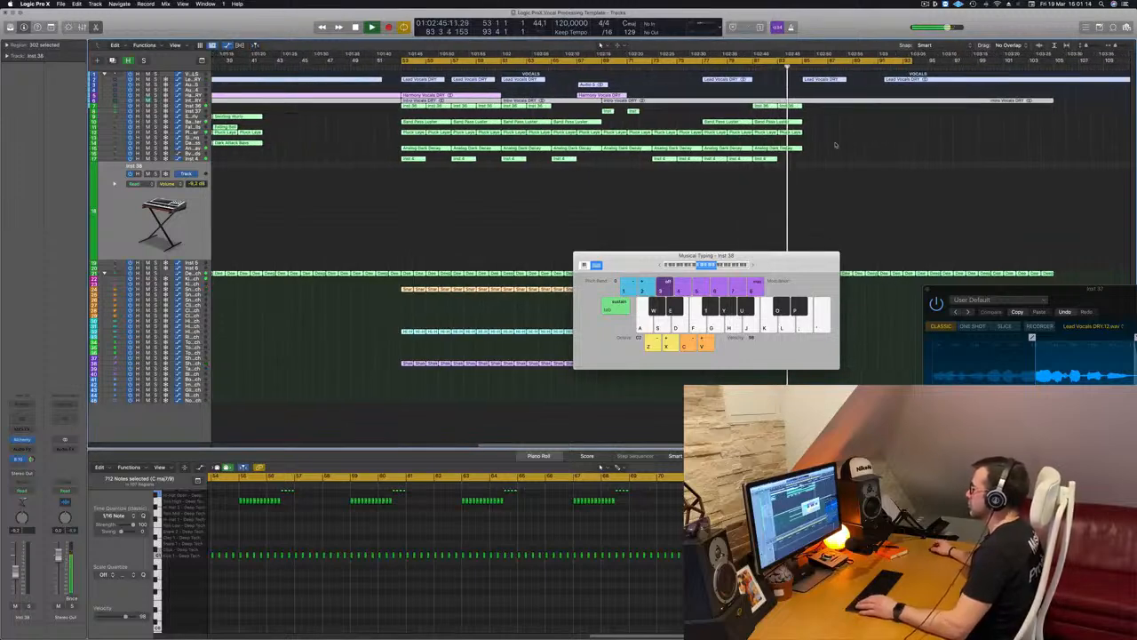
pyautogui.click(775, 149)
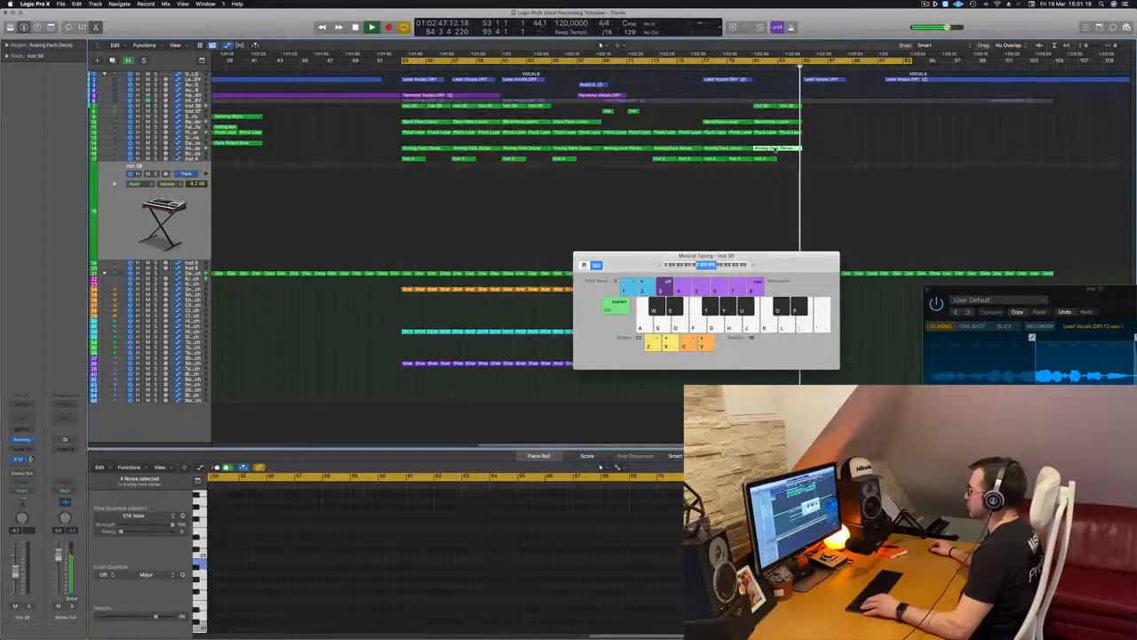
pyautogui.moveTo(775, 148); pyautogui.dragTo(822, 149)
pyautogui.hscroll(-4, 823, 119)
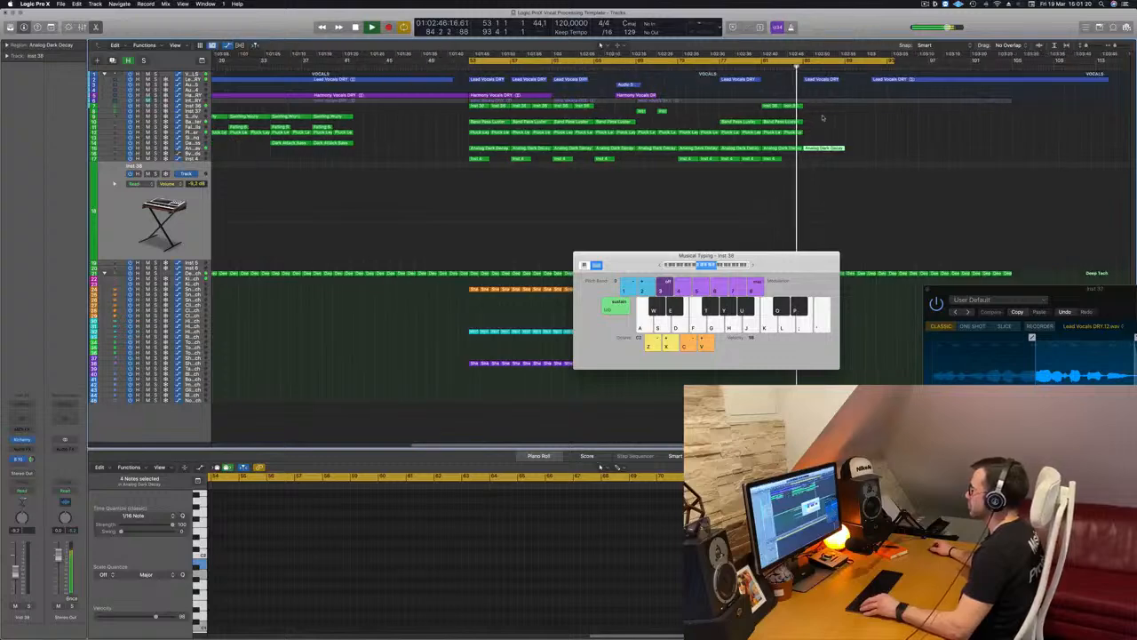
pyautogui.hscroll(3, 853, 129)
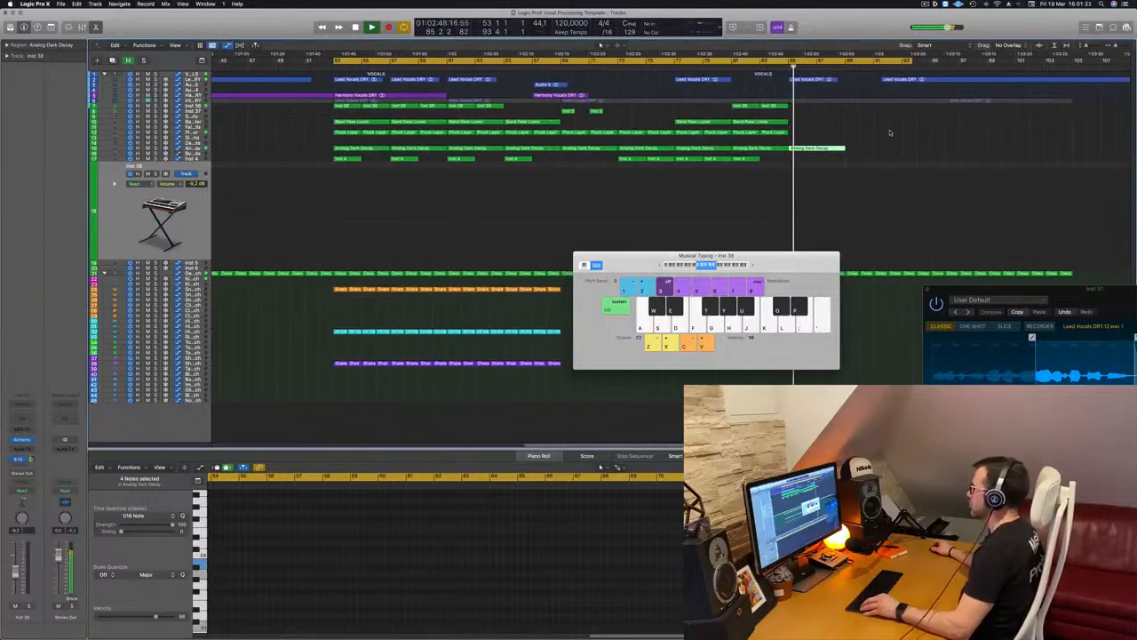
pyautogui.hscroll(-2, 877, 140)
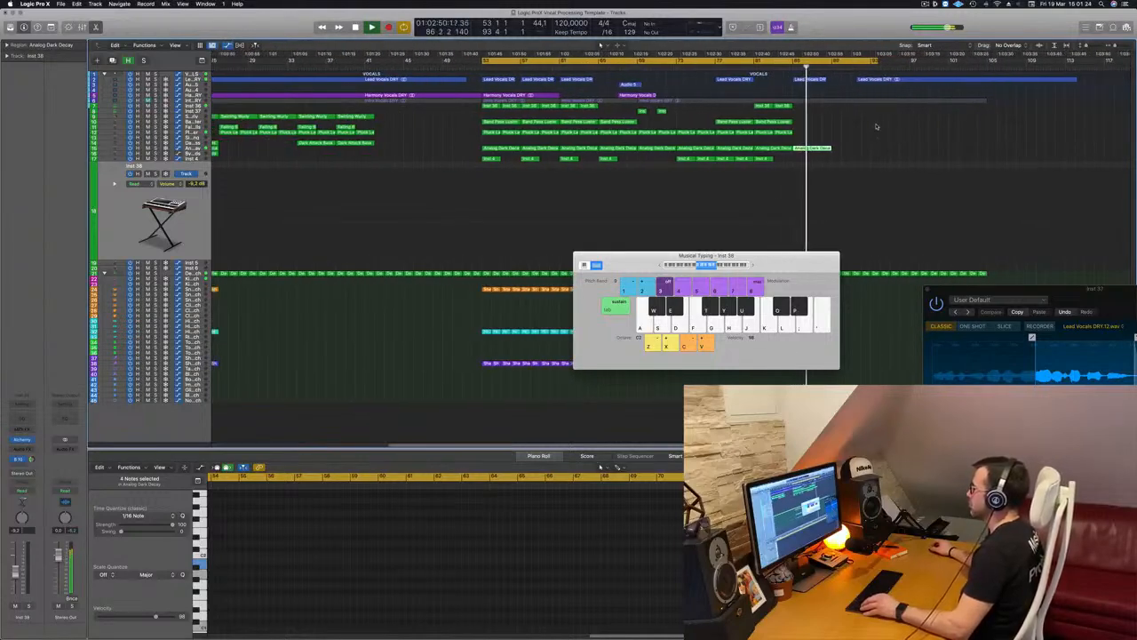
# Replay the lead-in to bar 85 and delete the four Deep Tech regions between bars 86 and 90
pyautogui.moveTo(804, 264); pyautogui.dragTo(741, 261)
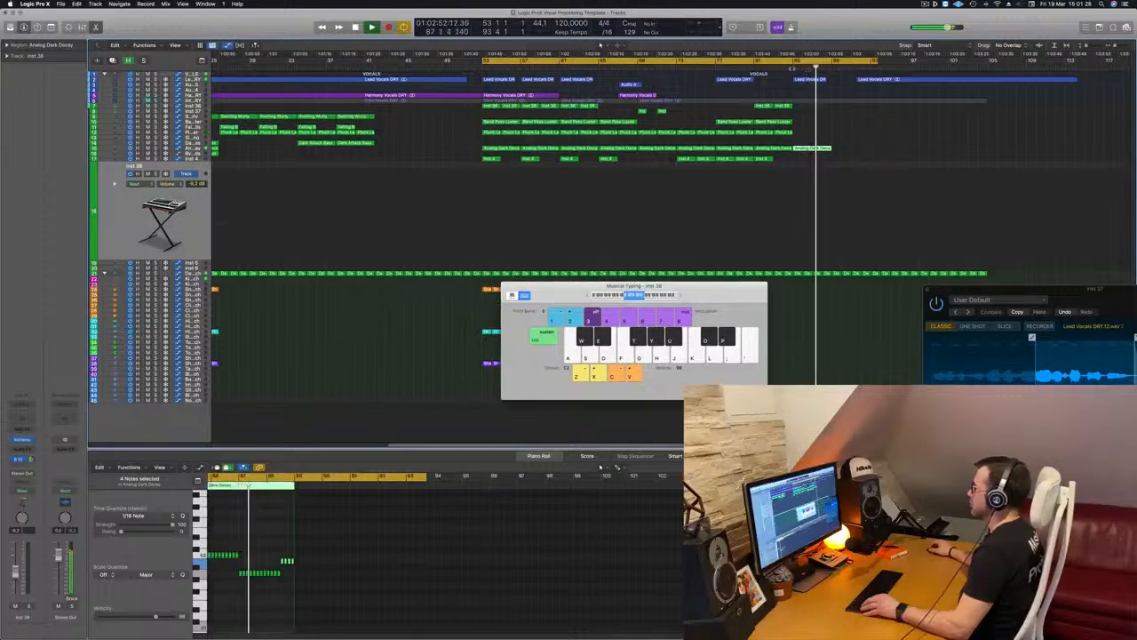
pyautogui.click(788, 67)
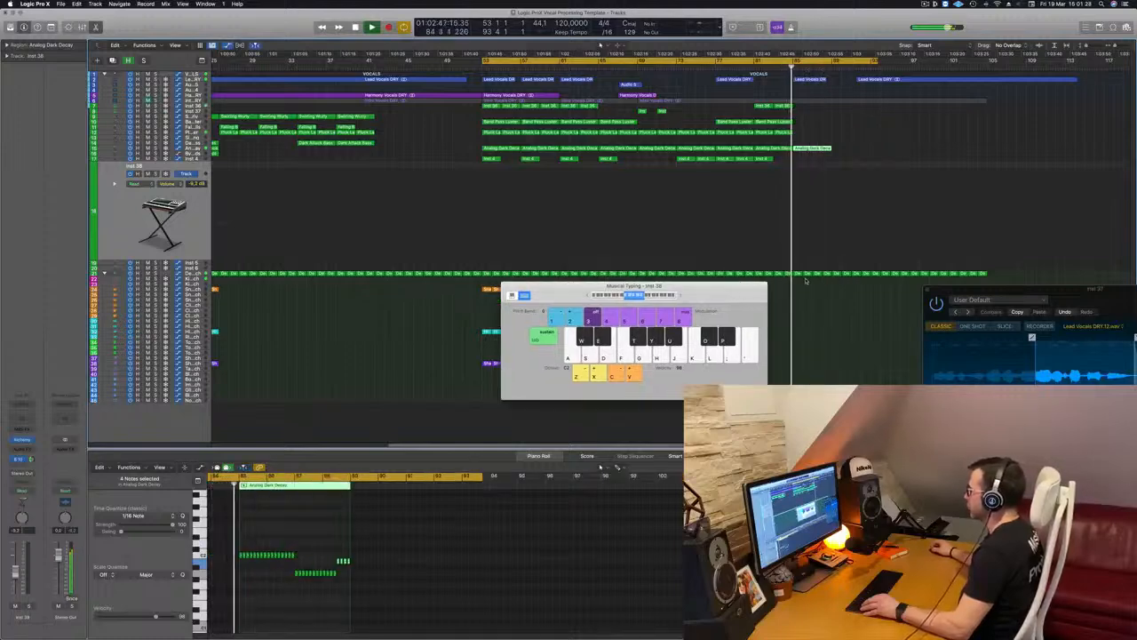
pyautogui.moveTo(806, 281); pyautogui.dragTo(835, 270)
pyautogui.press('BackSpace')
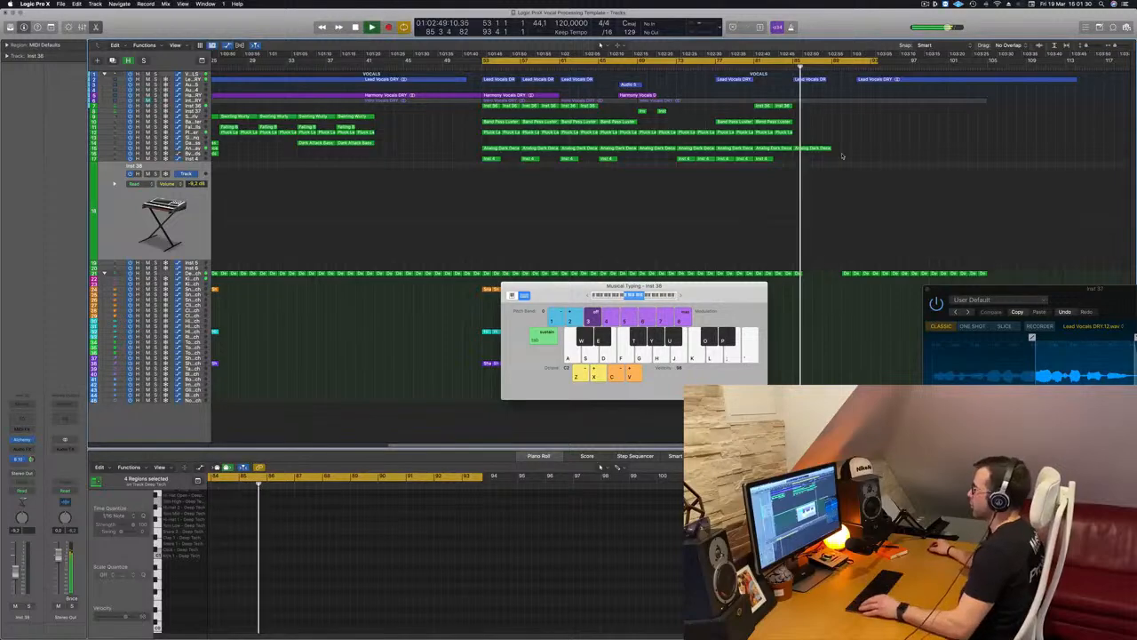
# Copy the last Band Pass Luster region and an Analog Dark Decay region to bar 89
pyautogui.scroll(-3, 789, 74)
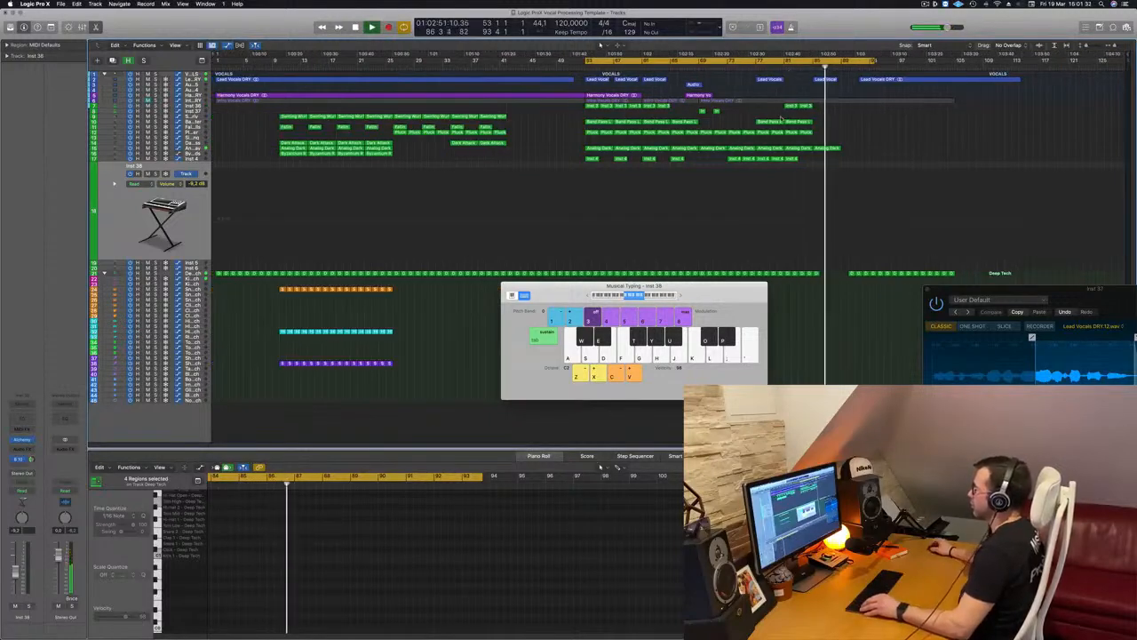
pyautogui.moveTo(798, 122); pyautogui.dragTo(857, 151)
pyautogui.click(828, 148)
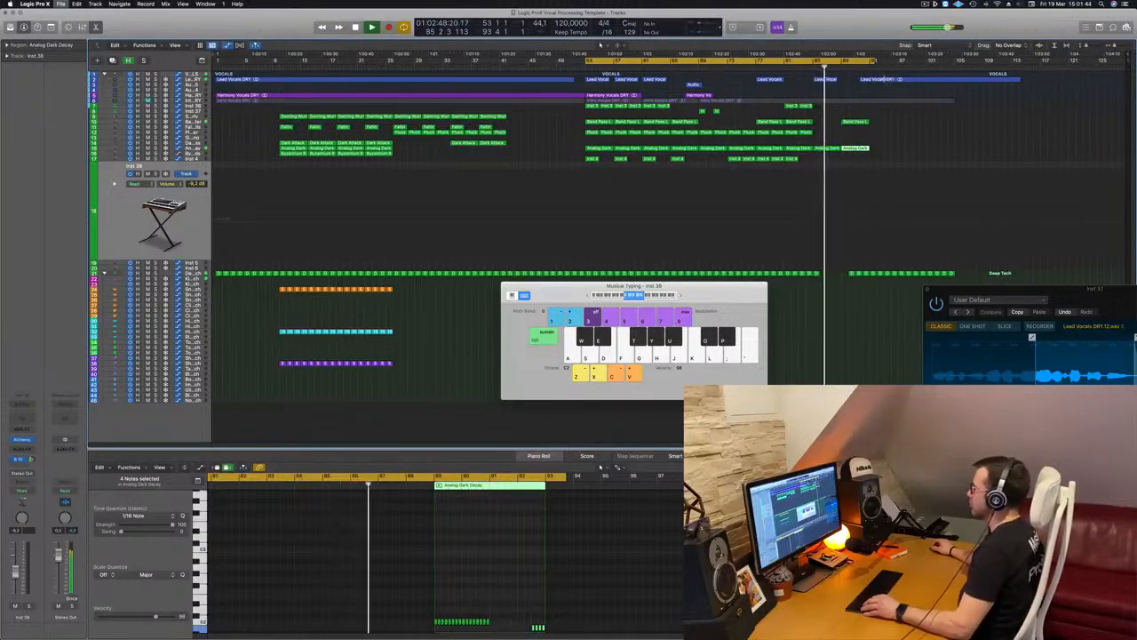
# Move the last Lead Vocals DRY region to about bar 99 and try extending the region at bar 85 to about bar 94
pyautogui.moveTo(884, 79); pyautogui.dragTo(938, 79)
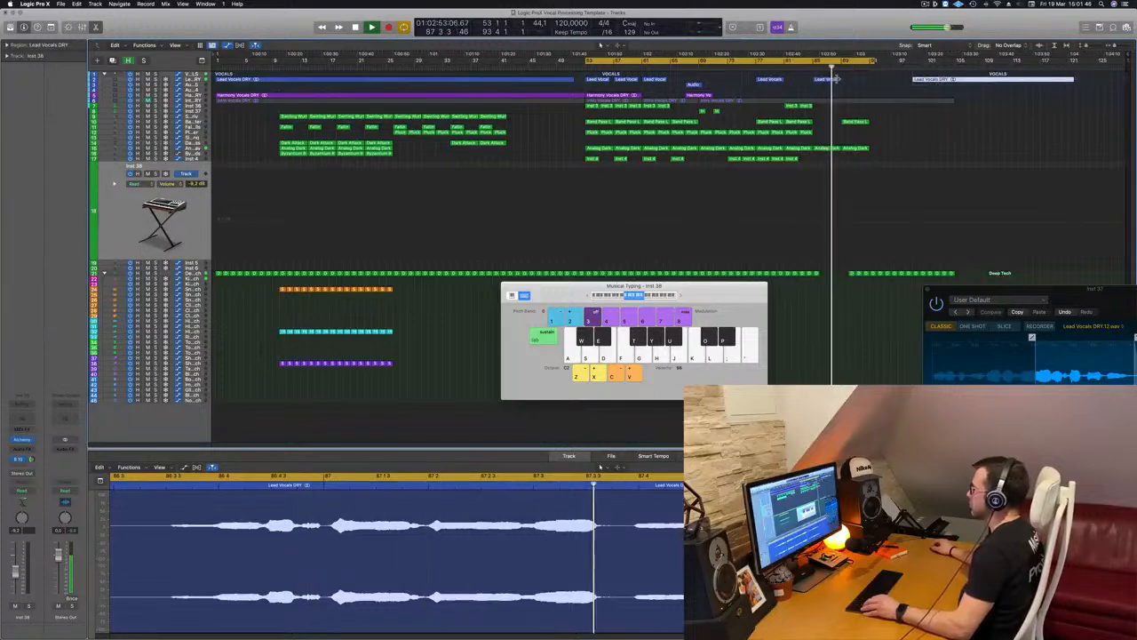
pyautogui.moveTo(833, 80); pyautogui.dragTo(878, 84)
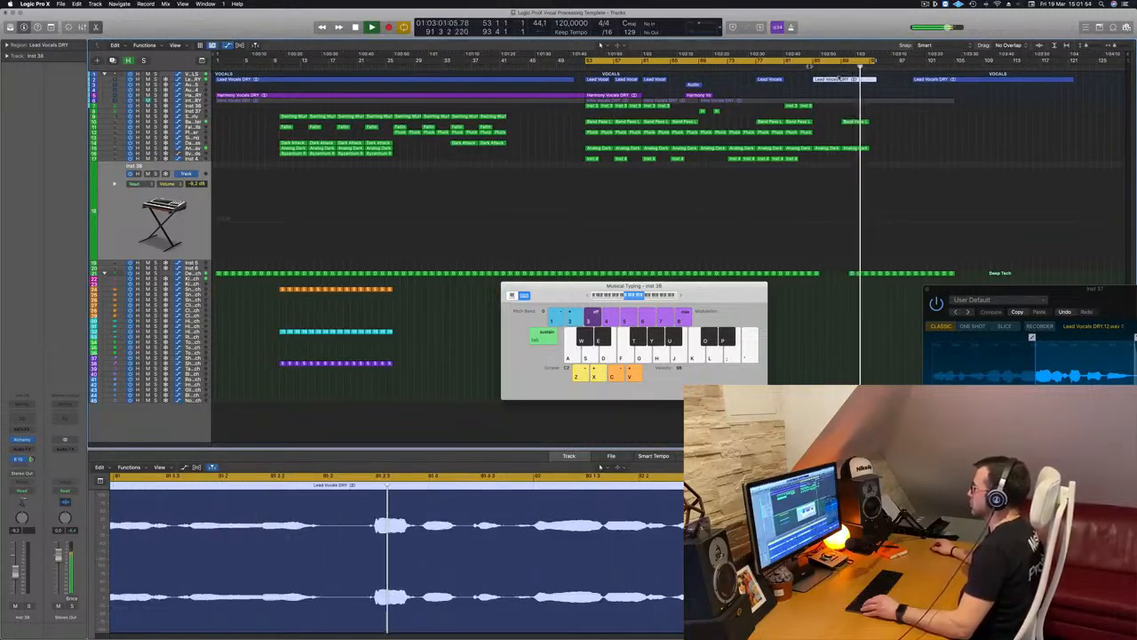
pyautogui.hotkey('shift', 'space')
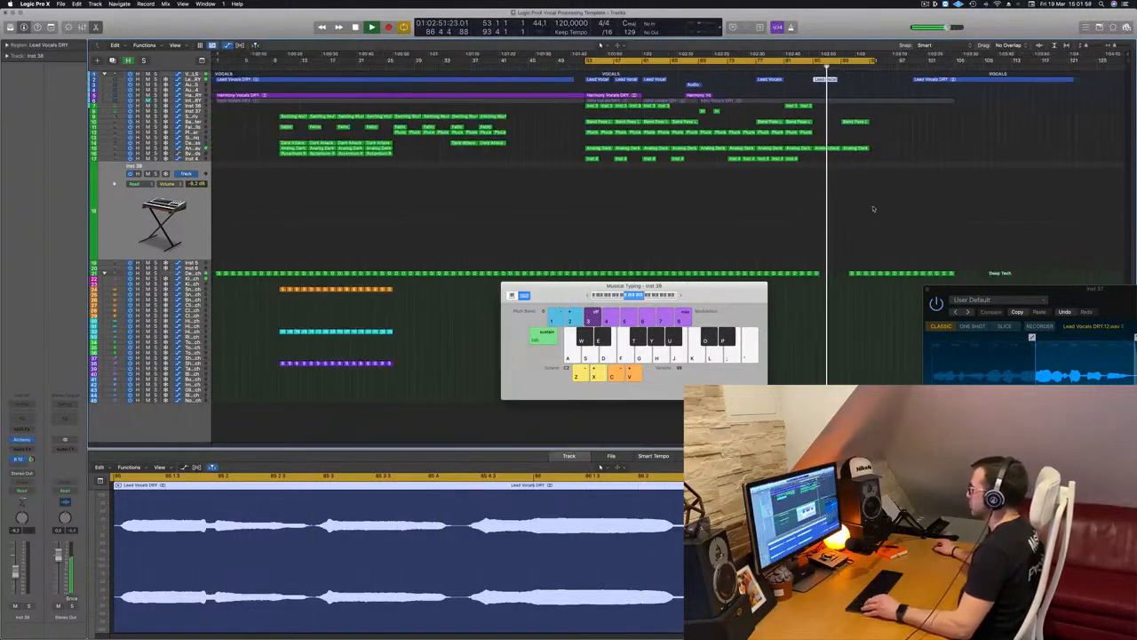
# Play through the gap in the Deep Tech part and replay the section from bar 85
pyautogui.press('super+Right')
pyautogui.scroll(-4, 869, 236)
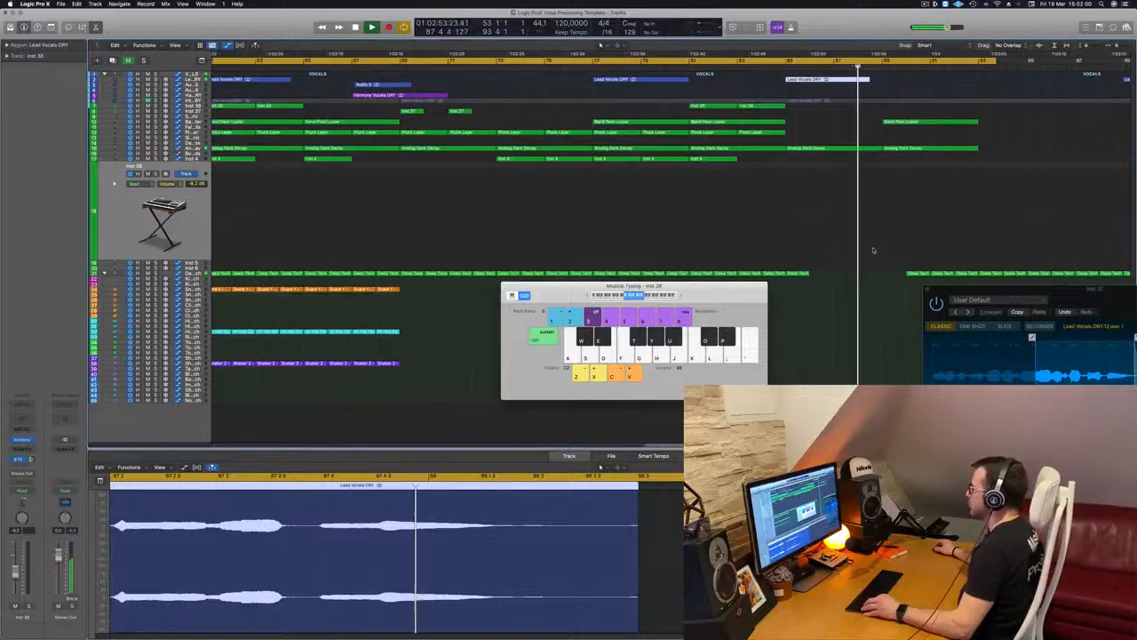
pyautogui.hscroll(1, 871, 277)
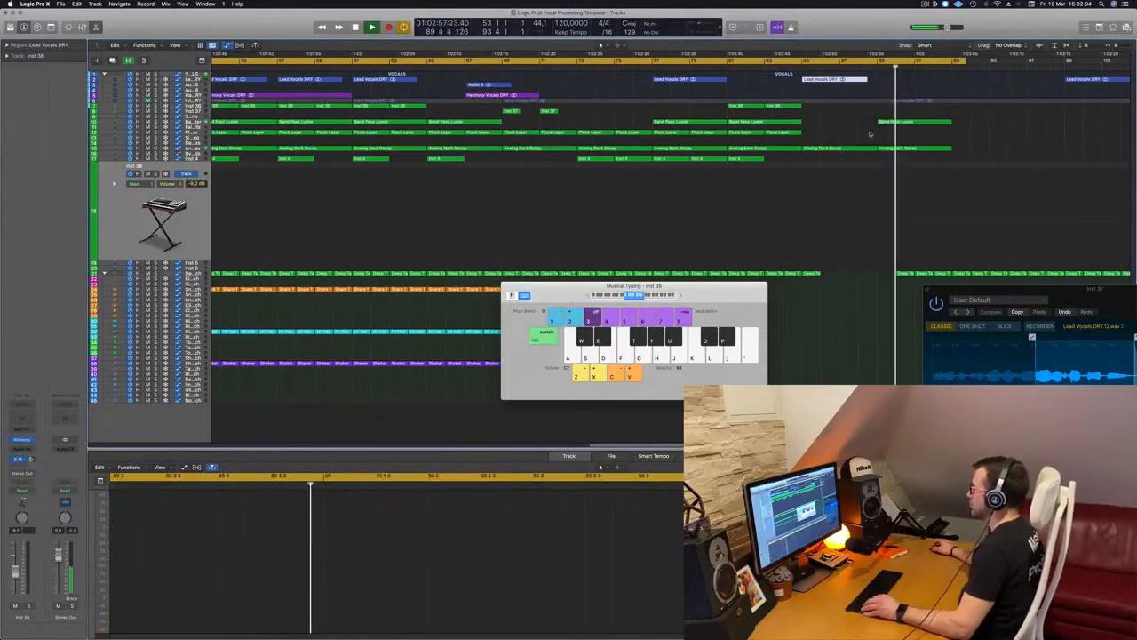
pyautogui.click(799, 67)
pyautogui.hscroll(-2, 934, 267)
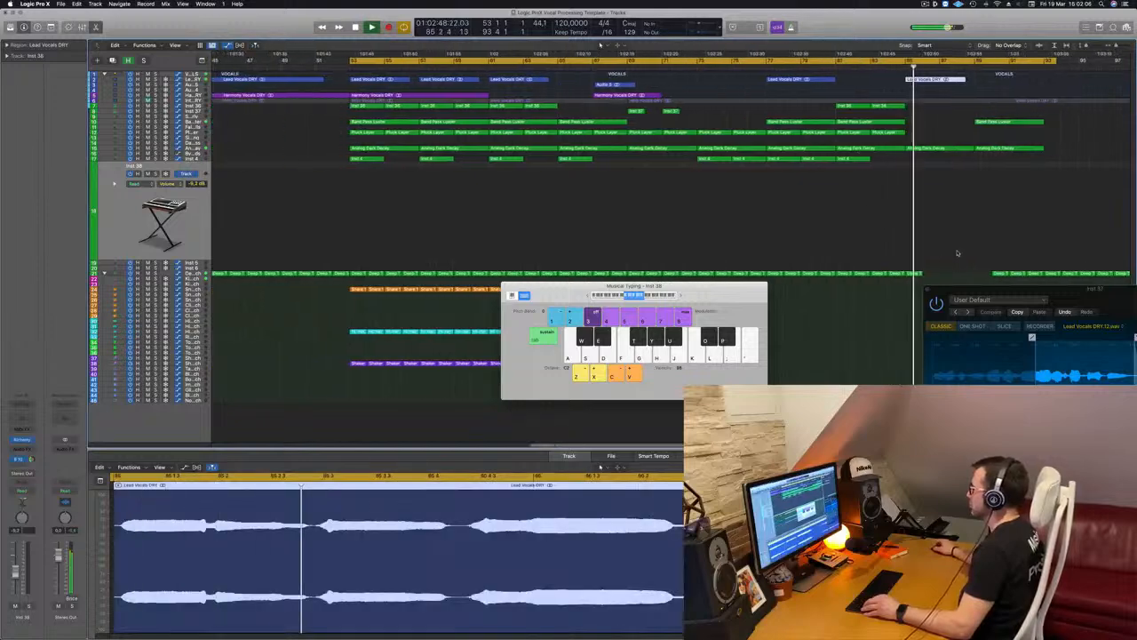
pyautogui.hscroll(1, 969, 267)
# Delete the first four Deep Tech regions after the gap, from bar 90 to bar 94
pyautogui.click(927, 289)
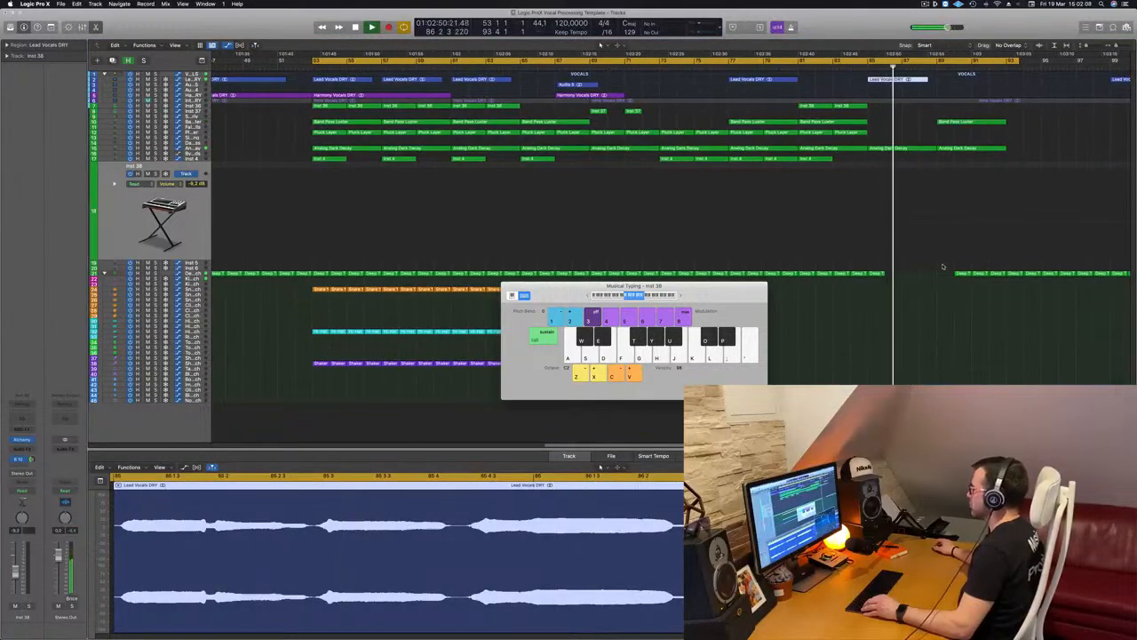
pyautogui.moveTo(960, 275); pyautogui.dragTo(1009, 280)
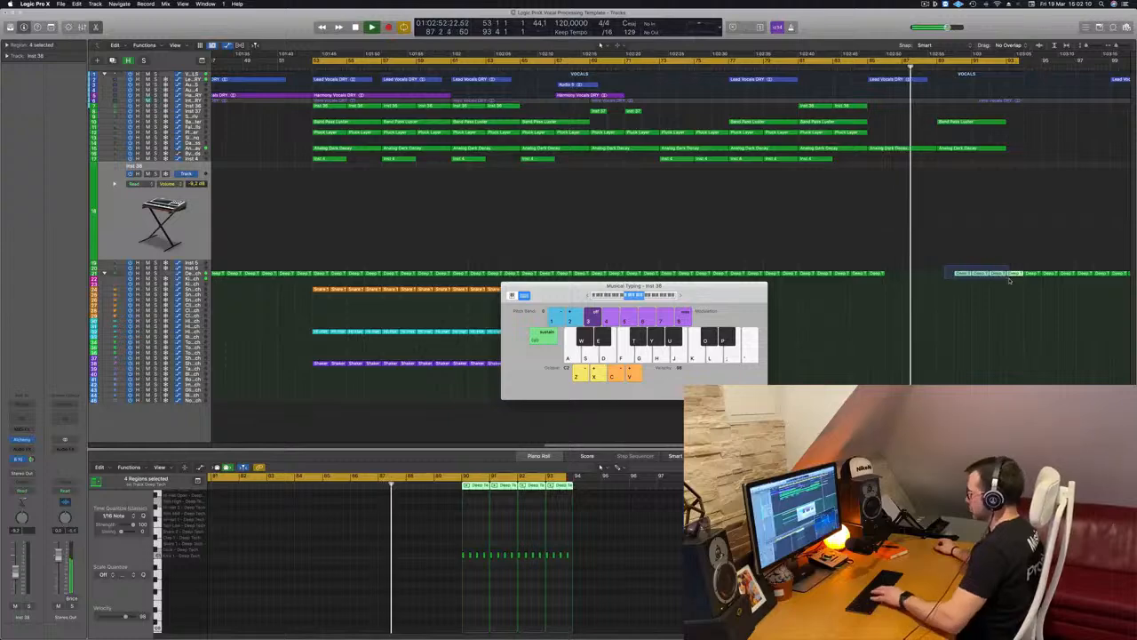
pyautogui.press('BackSpace')
pyautogui.press('super+Left')
pyautogui.press('super+Left')
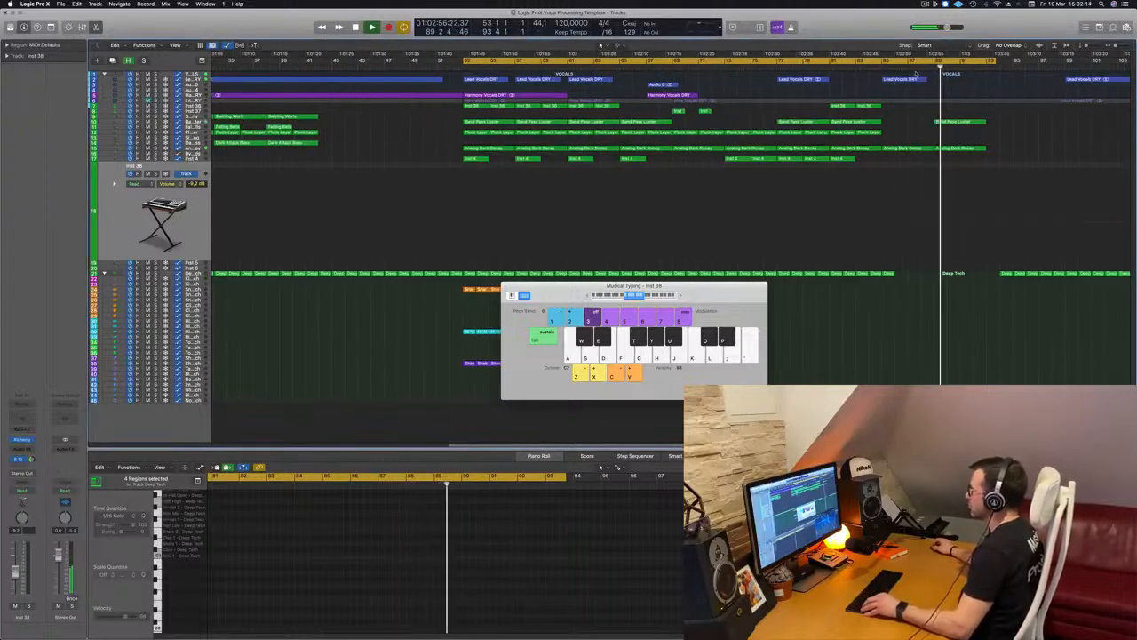
pyautogui.hscroll(-2, 926, 109)
pyautogui.scroll(-2, 913, 112)
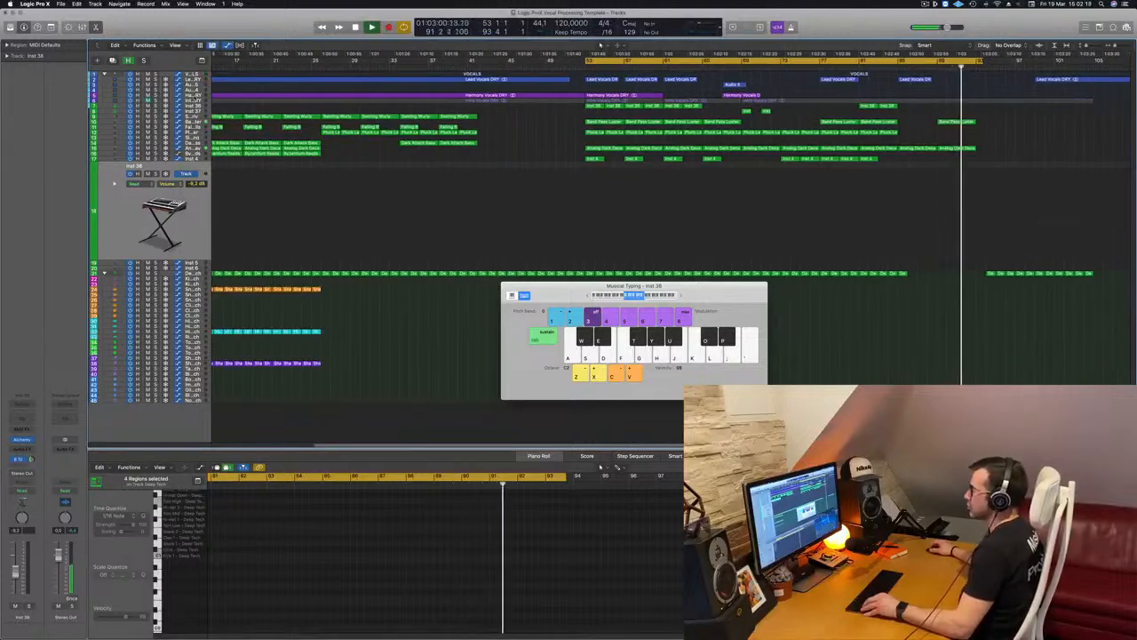
# Select the Intro Vocals DRY track, restart playback from bar 53 and close the Musical Typing window
pyautogui.click(192, 96)
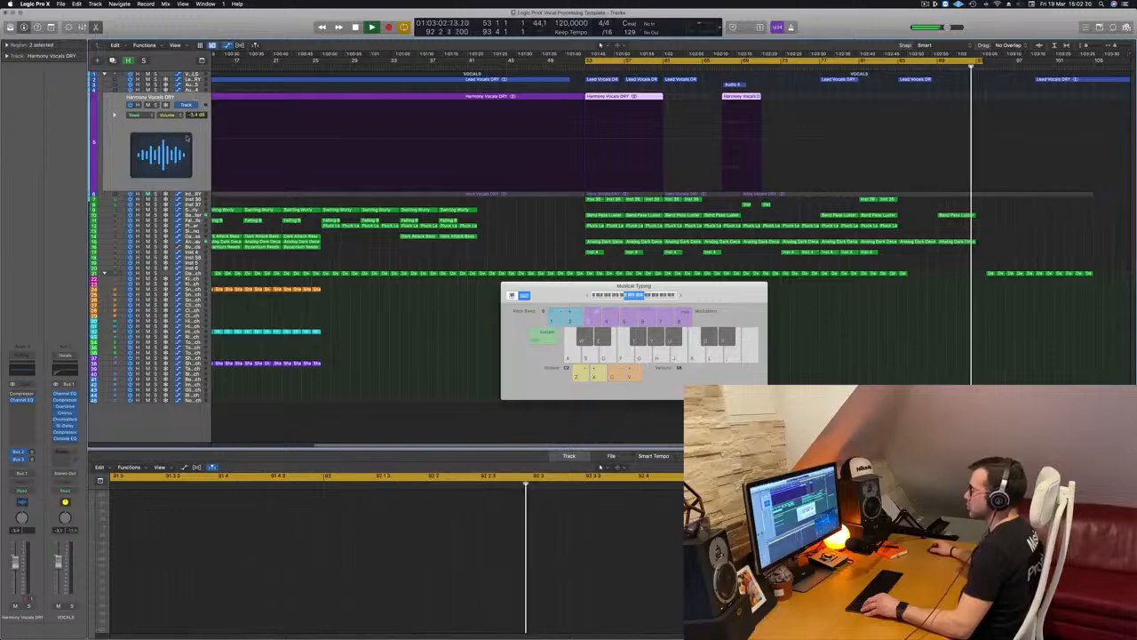
pyautogui.click(191, 193)
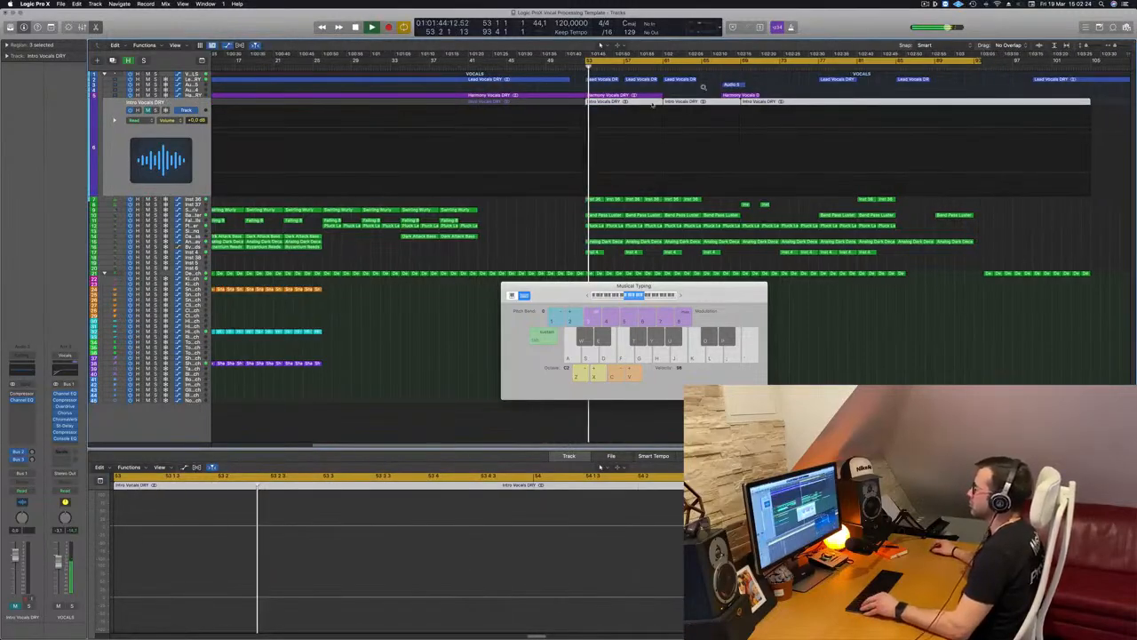
pyautogui.scroll(-2, 653, 93)
pyautogui.press('super+k')
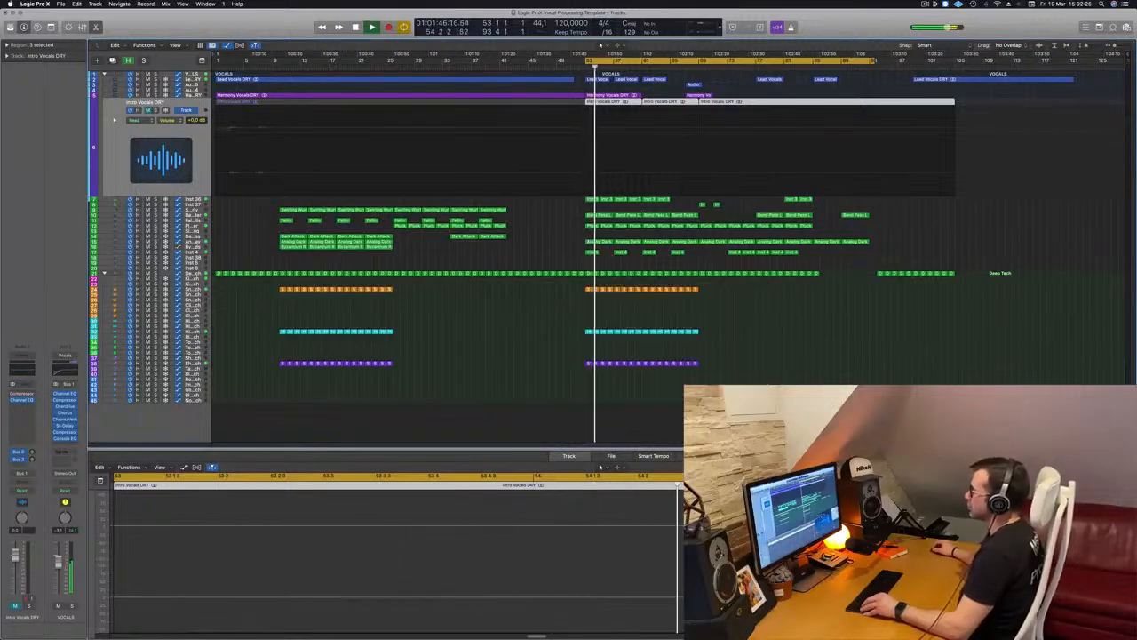
# Listen to the intro and the section from bar 53 with Intro Vocals DRY muted, and unmute the track
pyautogui.click(560, 376)
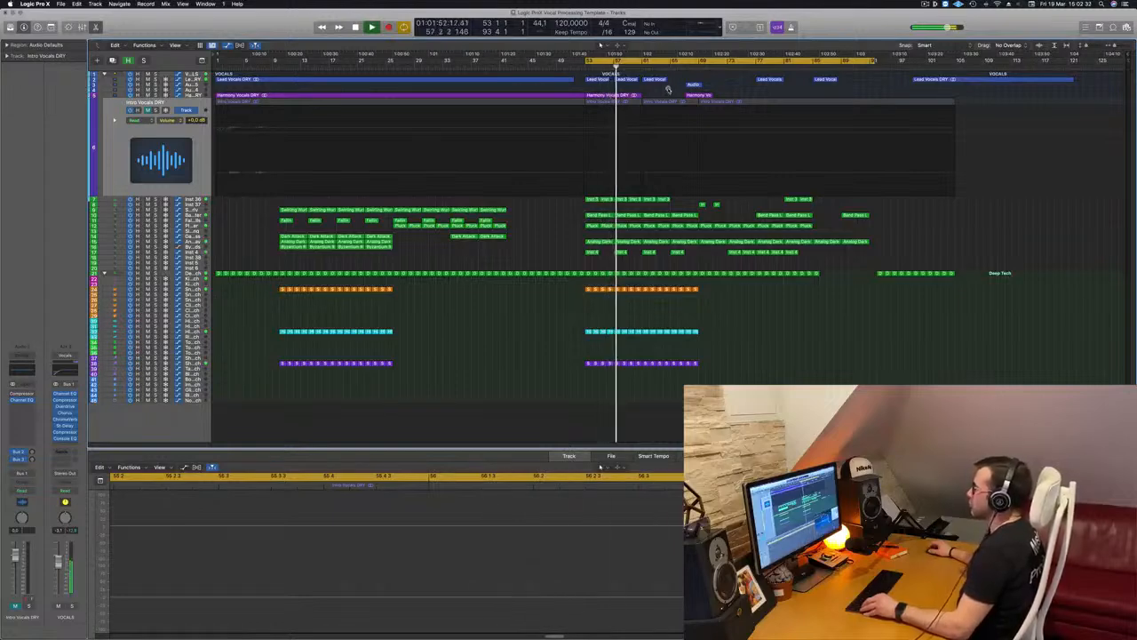
pyautogui.click(197, 134)
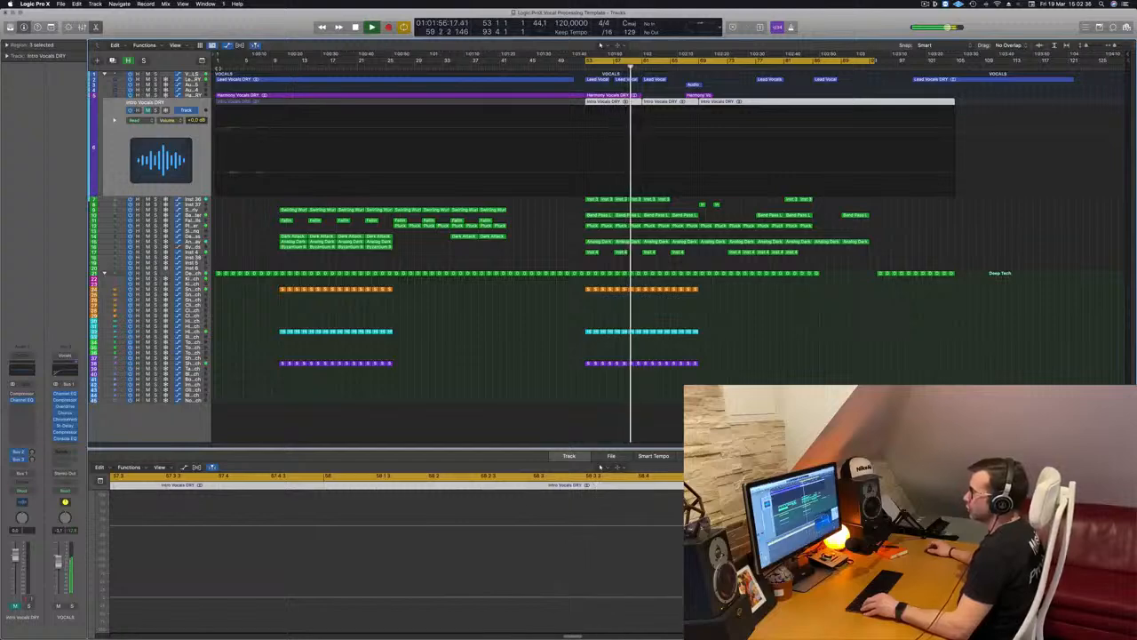
pyautogui.press('Return')
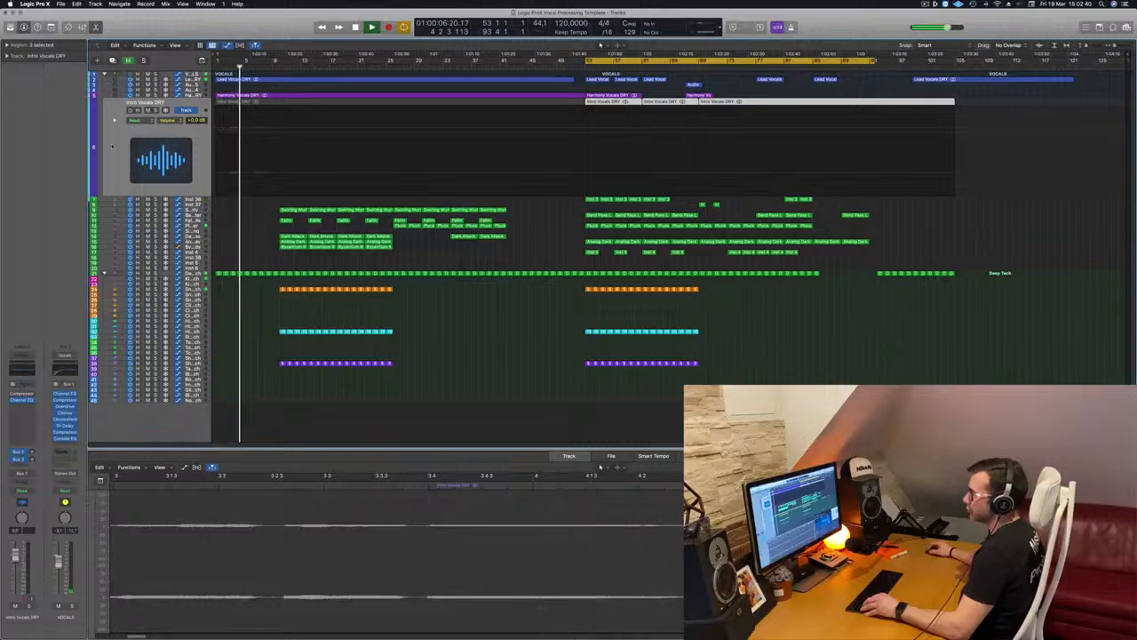
pyautogui.press('Return')
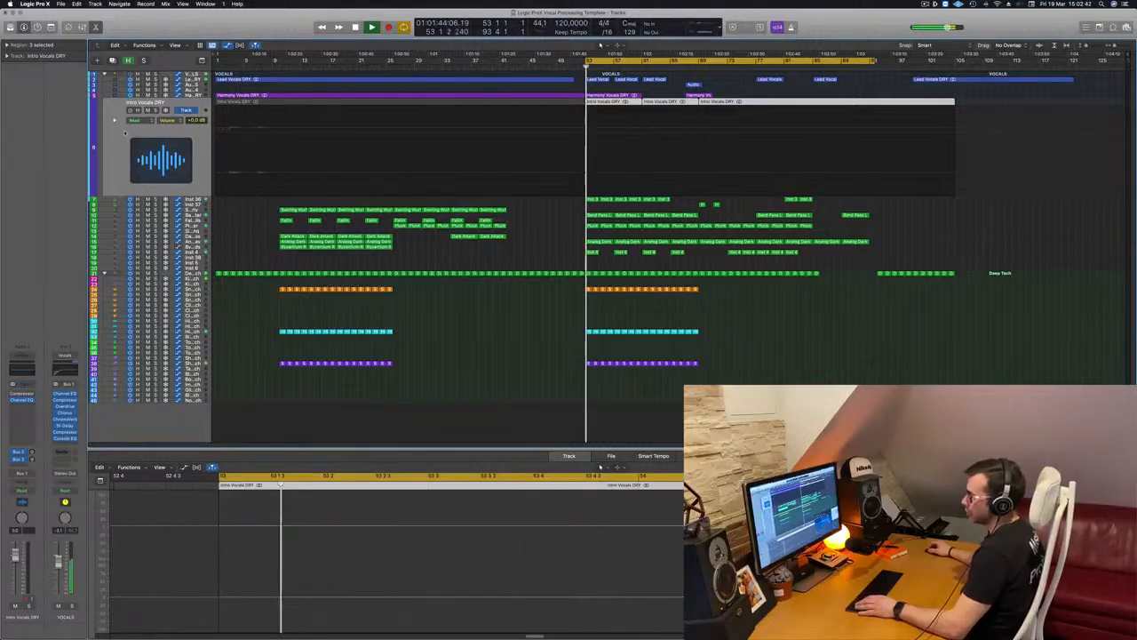
pyautogui.click(146, 116)
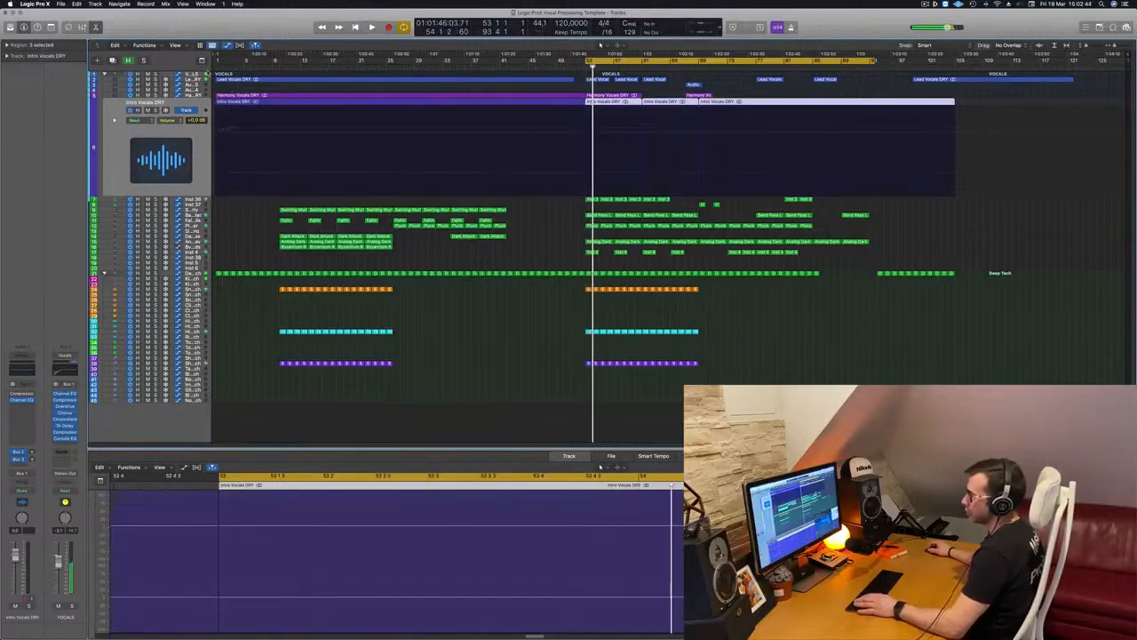
# Audition the intro from about bar 3 and about bar 8 with Intro Vocals DRY unmuted
pyautogui.press('space')
pyautogui.click(232, 66)
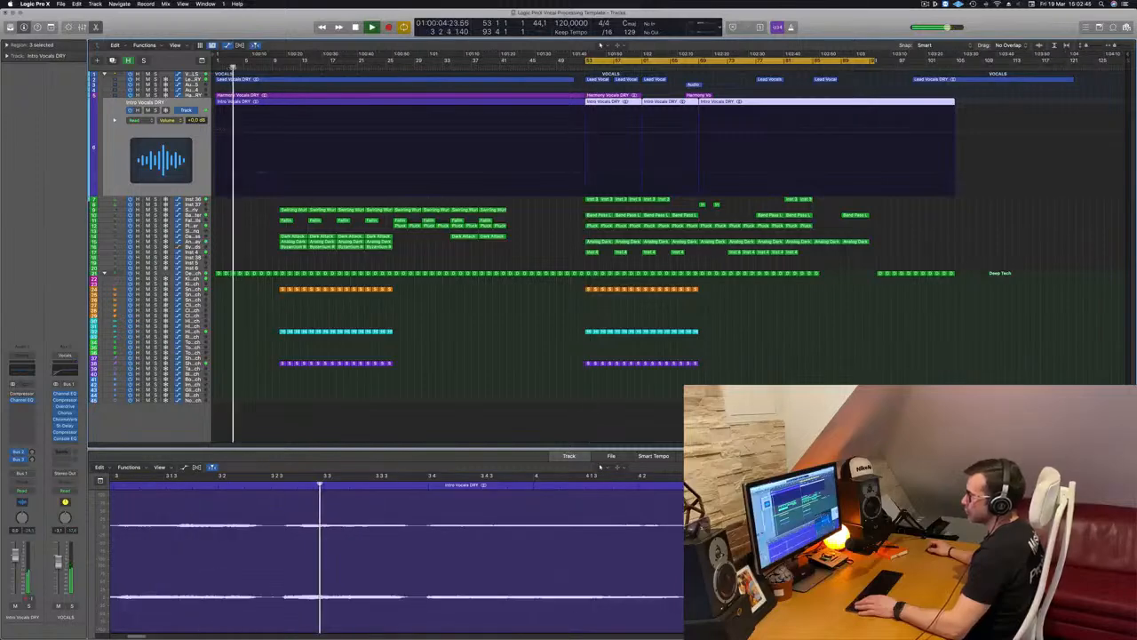
pyautogui.press(',')
pyautogui.click(265, 66)
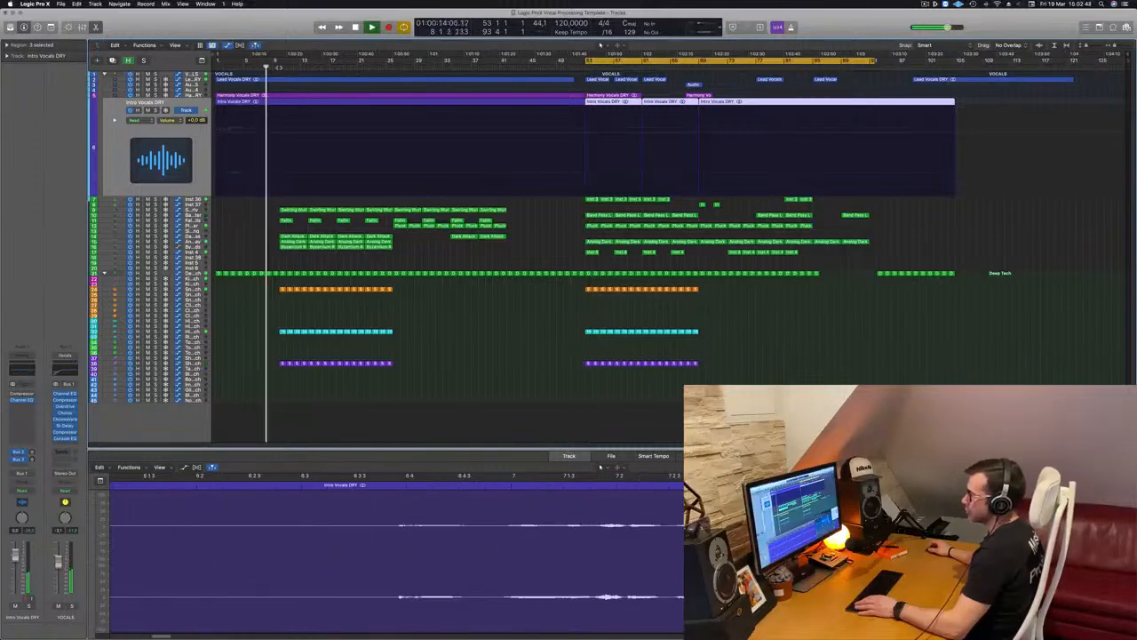
# Loop playback from bar 9 to about bar 25, shift the cycle start to bar 10 and clear the region selection
pyautogui.hotkey('alt', '.')
pyautogui.moveTo(274, 60); pyautogui.dragTo(384, 73)
pyautogui.press('space')
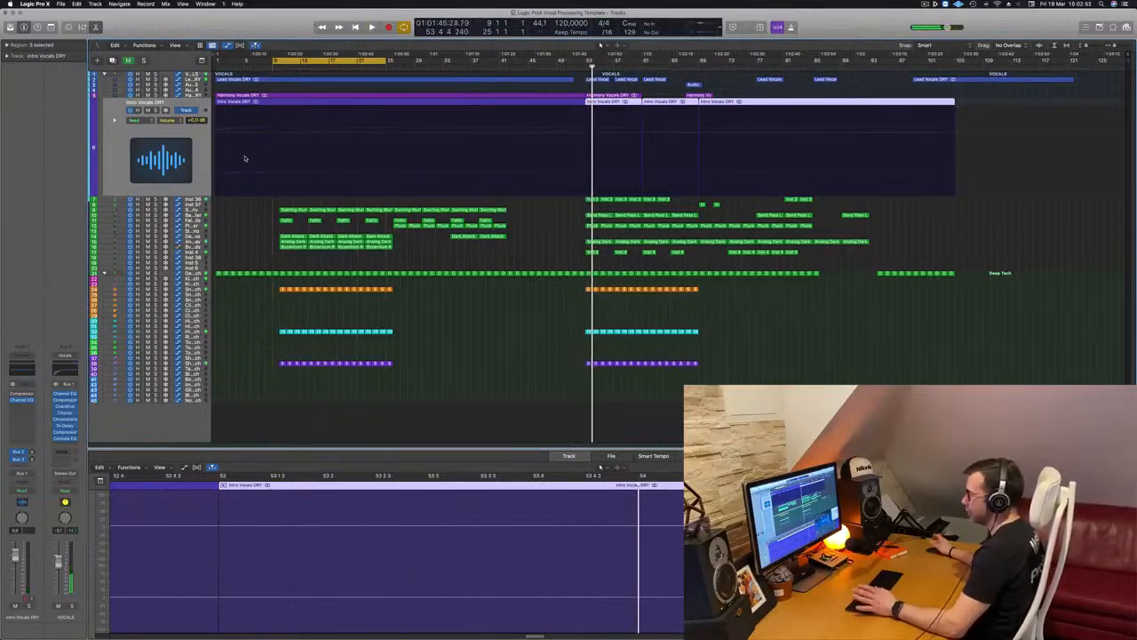
pyautogui.press('space')
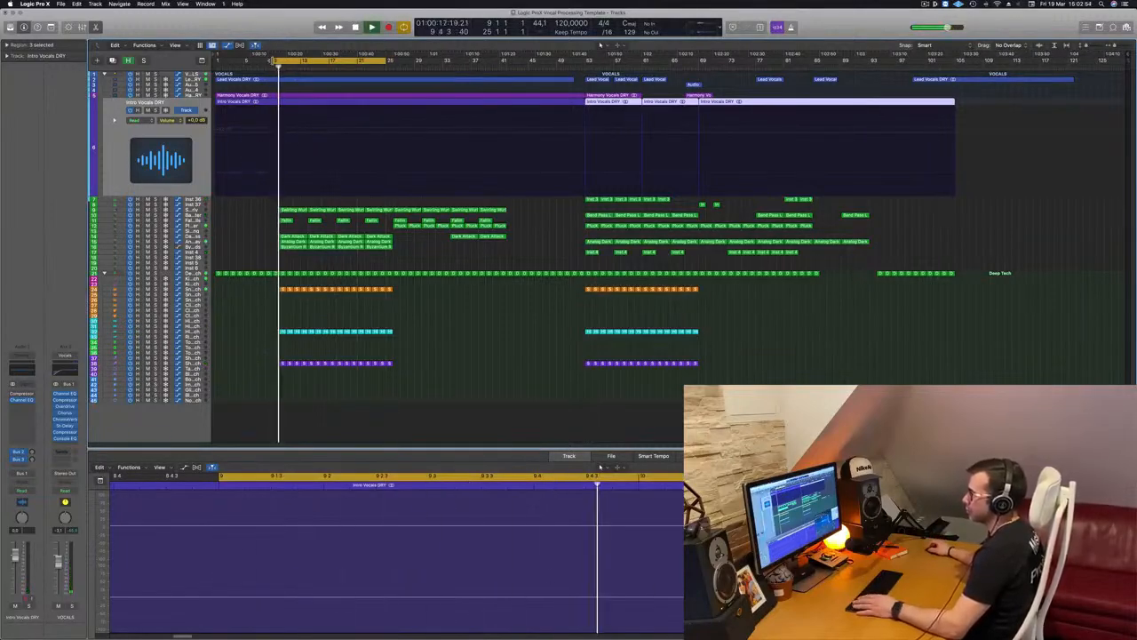
pyautogui.moveTo(274, 60); pyautogui.dragTo(281, 65)
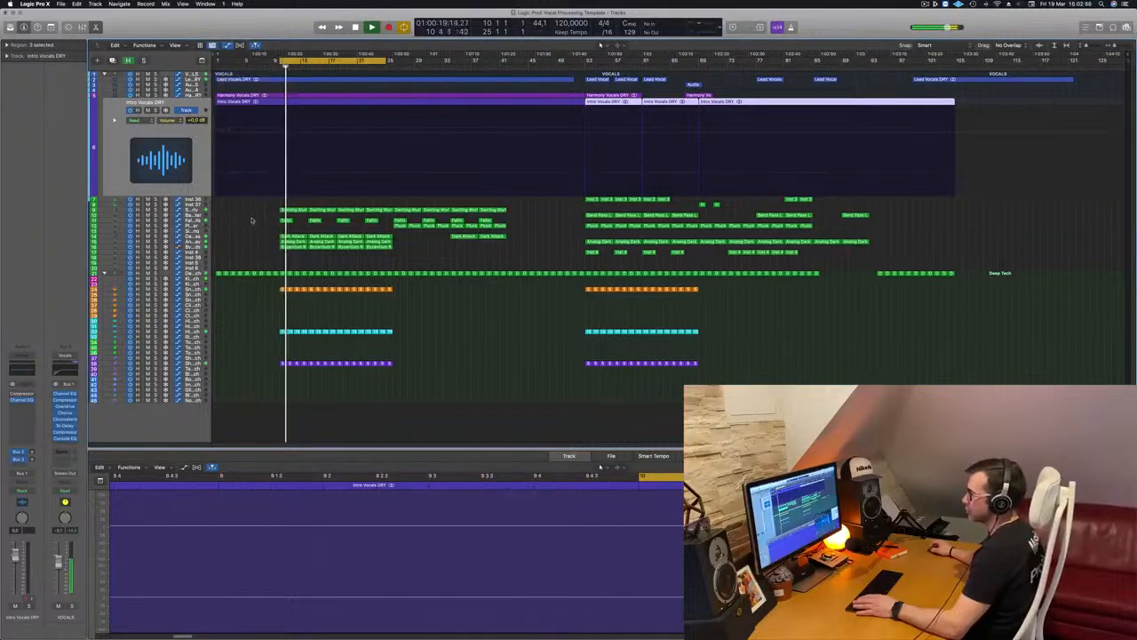
pyautogui.click(243, 240)
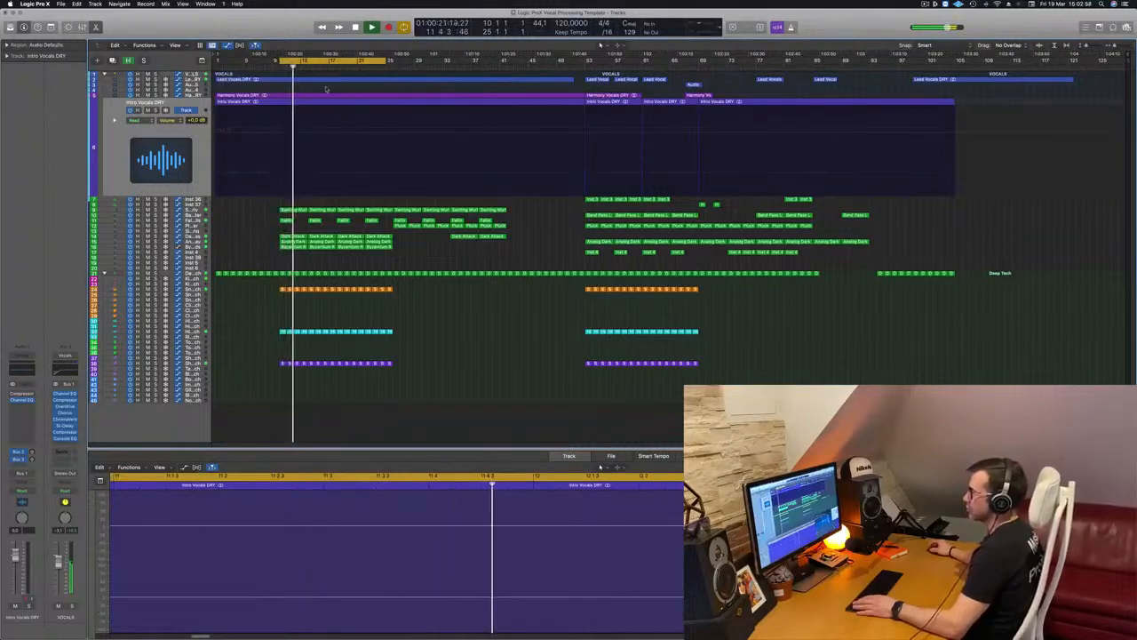
# Move the cycle range to bars 53 to about 68 and play that section
pyautogui.moveTo(536, 60); pyautogui.dragTo(656, 57)
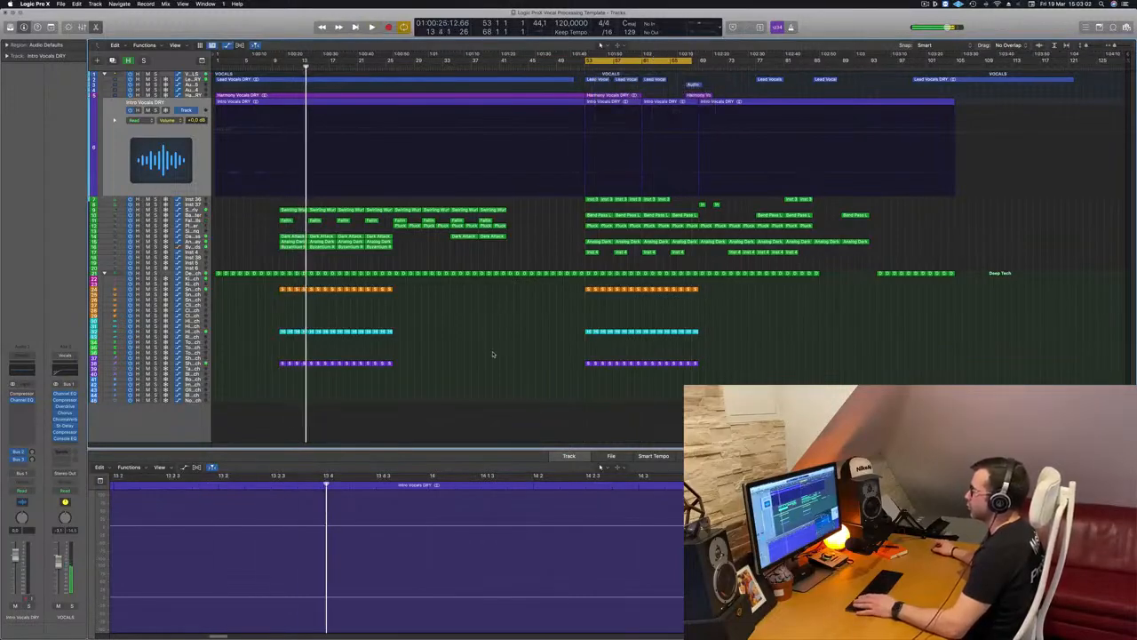
pyautogui.press('space')
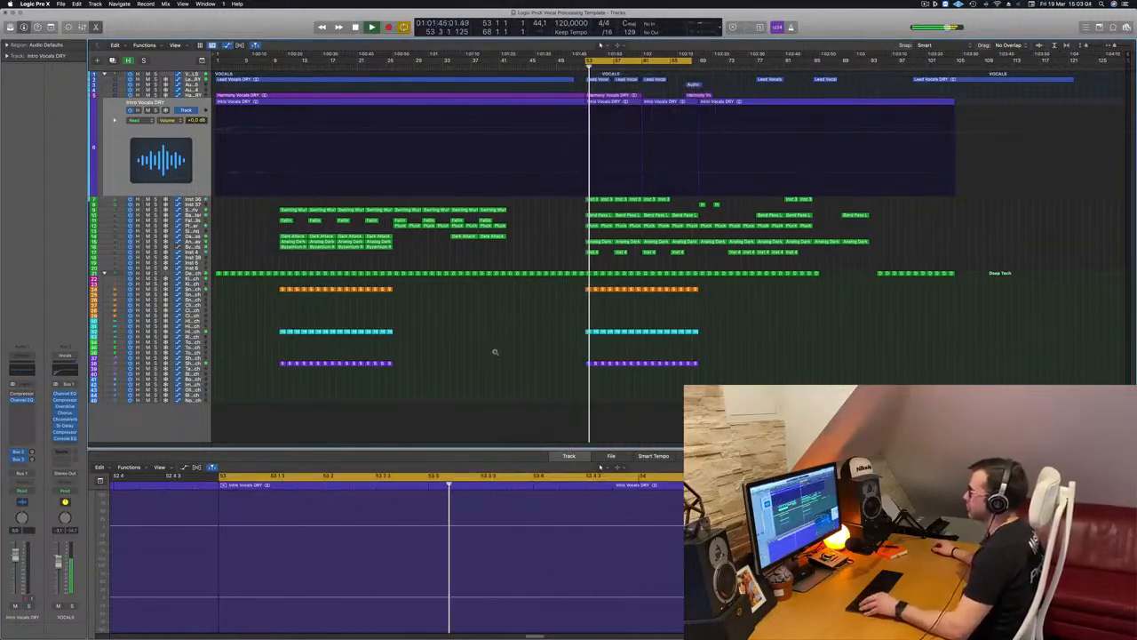
pyautogui.press('super+Right')
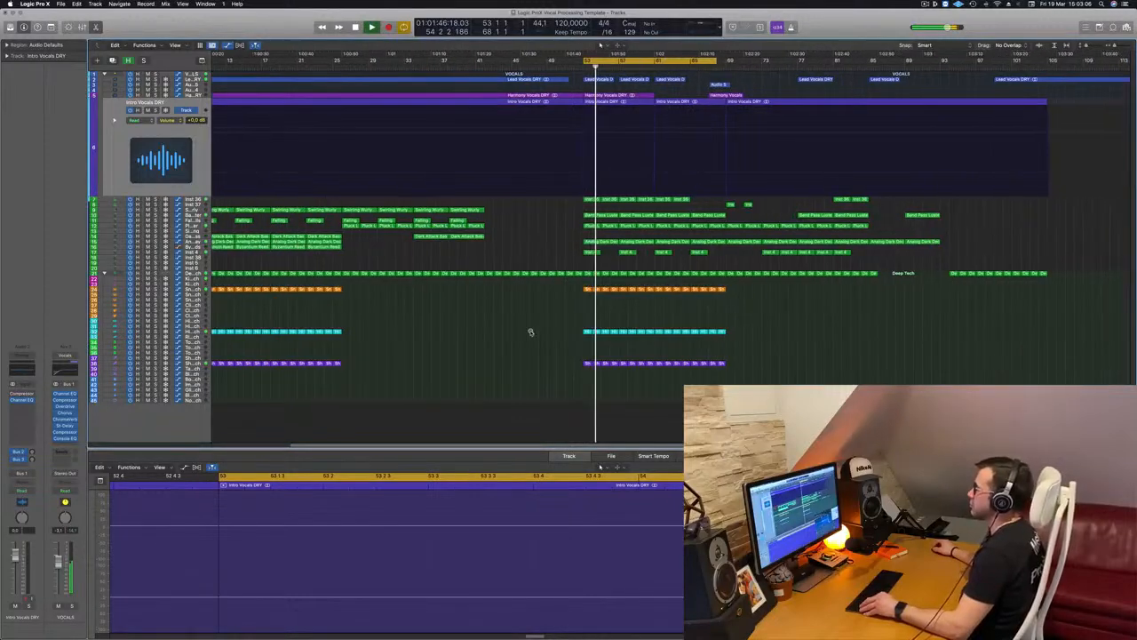
pyautogui.press('super+Left')
pyautogui.press('super+Right')
pyautogui.press('super+Left')
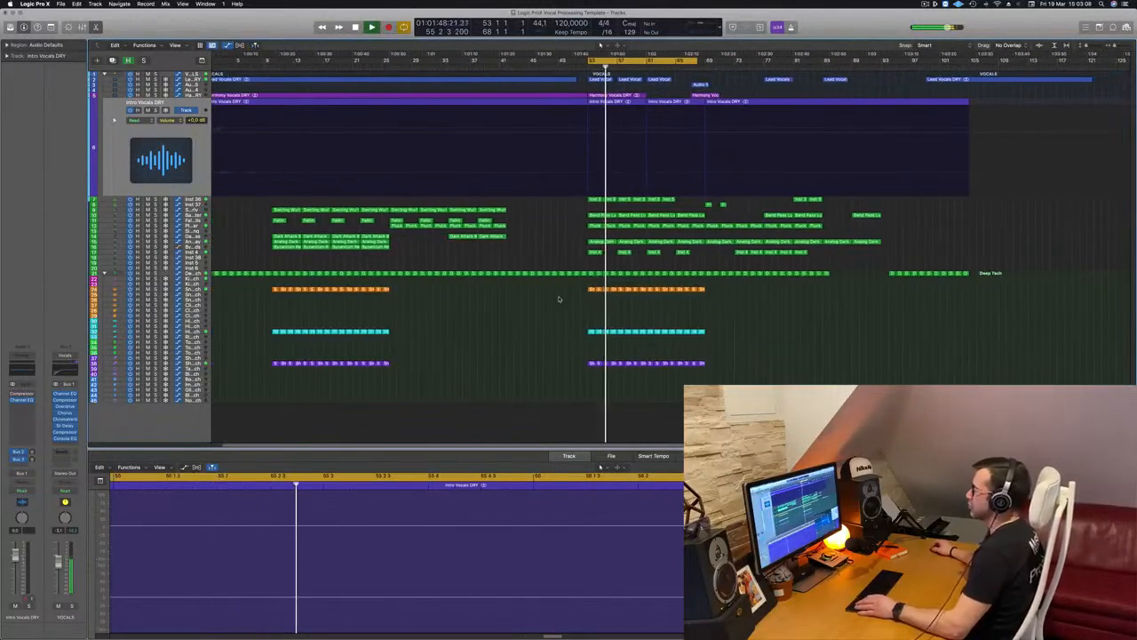
pyautogui.press('super+Right')
pyautogui.press('super+Left')
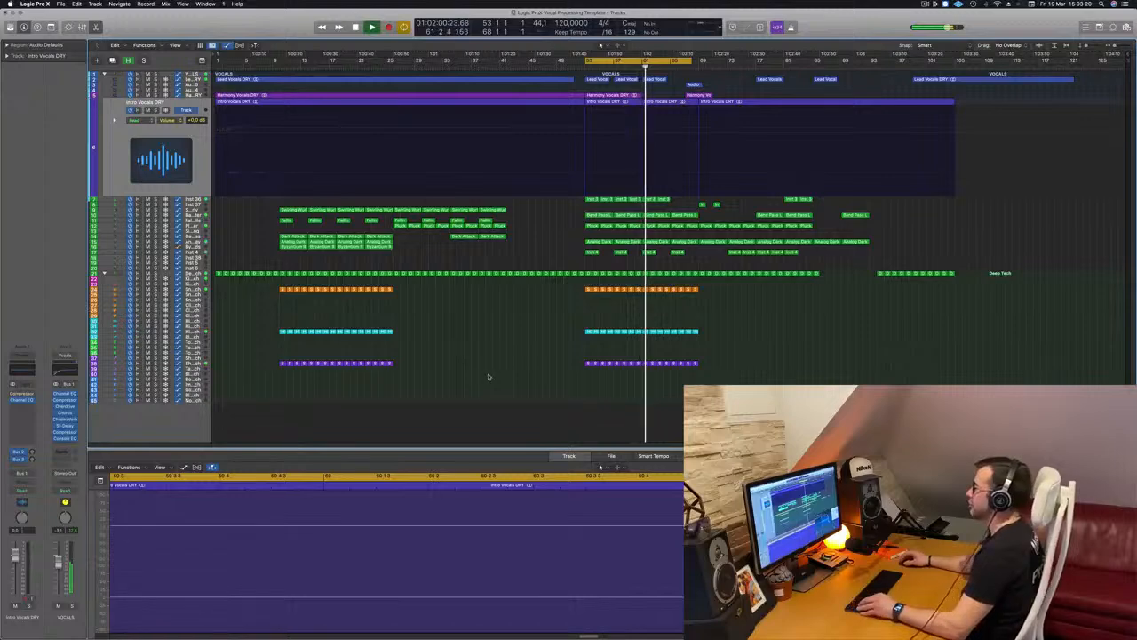
# Audition the arrangement from bar 77 and restart playback from bar 53
pyautogui.scroll(2, 517, 373)
pyautogui.scroll(2, 524, 372)
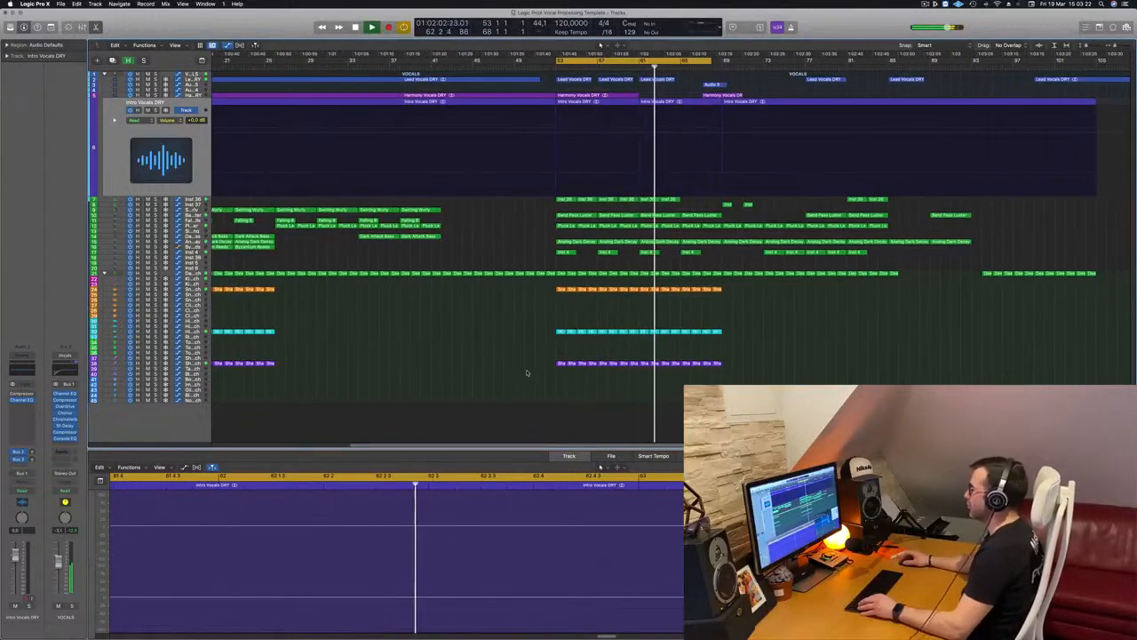
pyautogui.scroll(1, 526, 373)
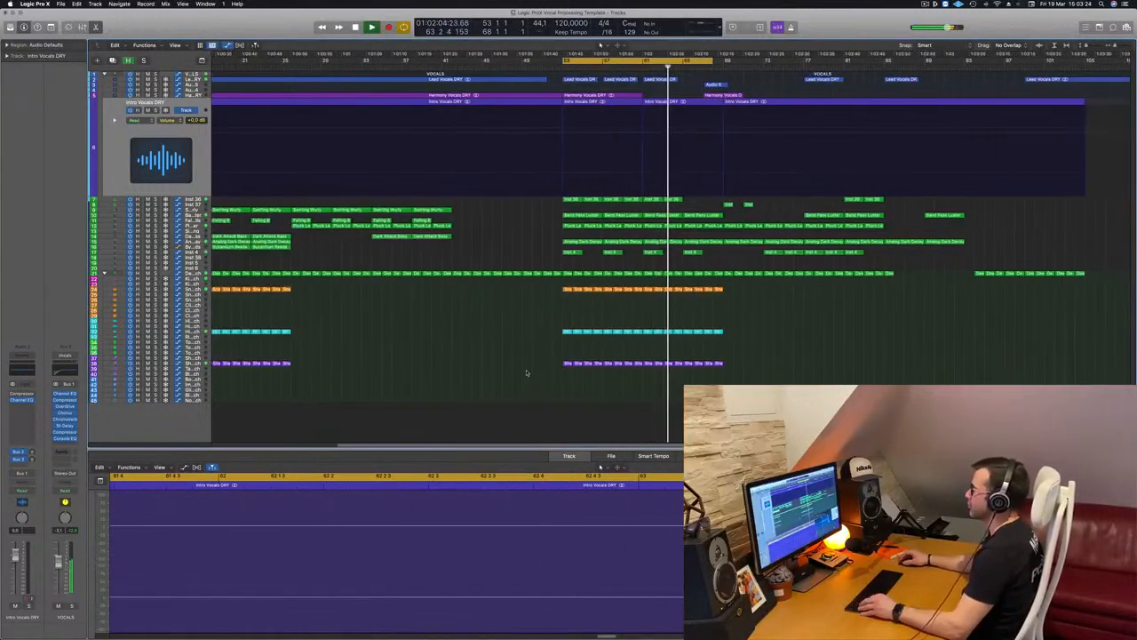
pyautogui.scroll(-3, 526, 372)
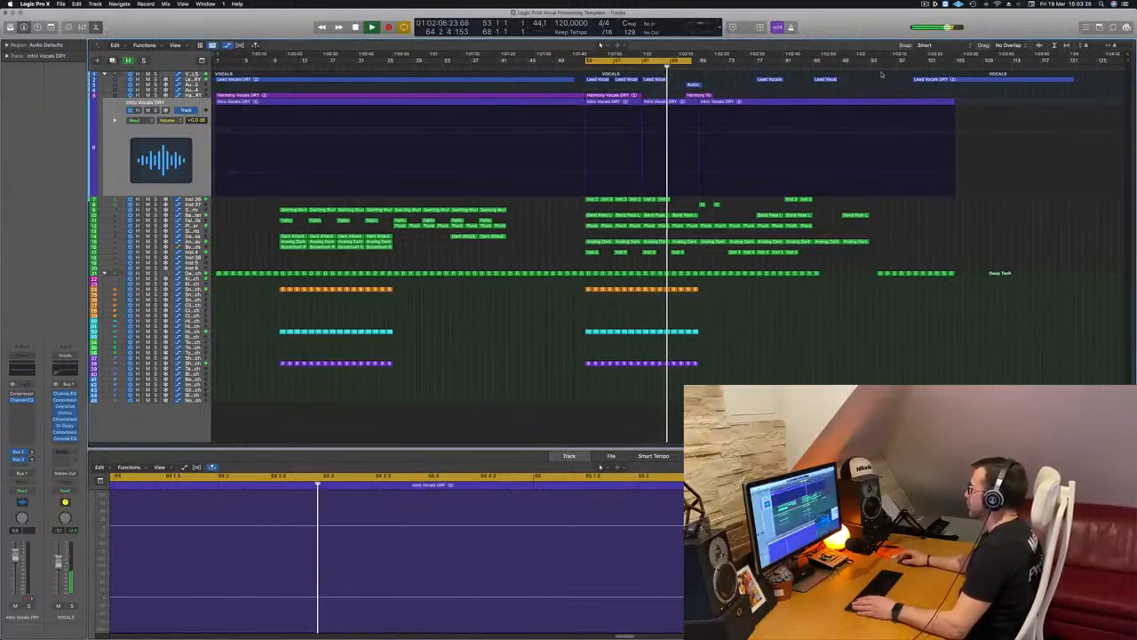
pyautogui.click(757, 68)
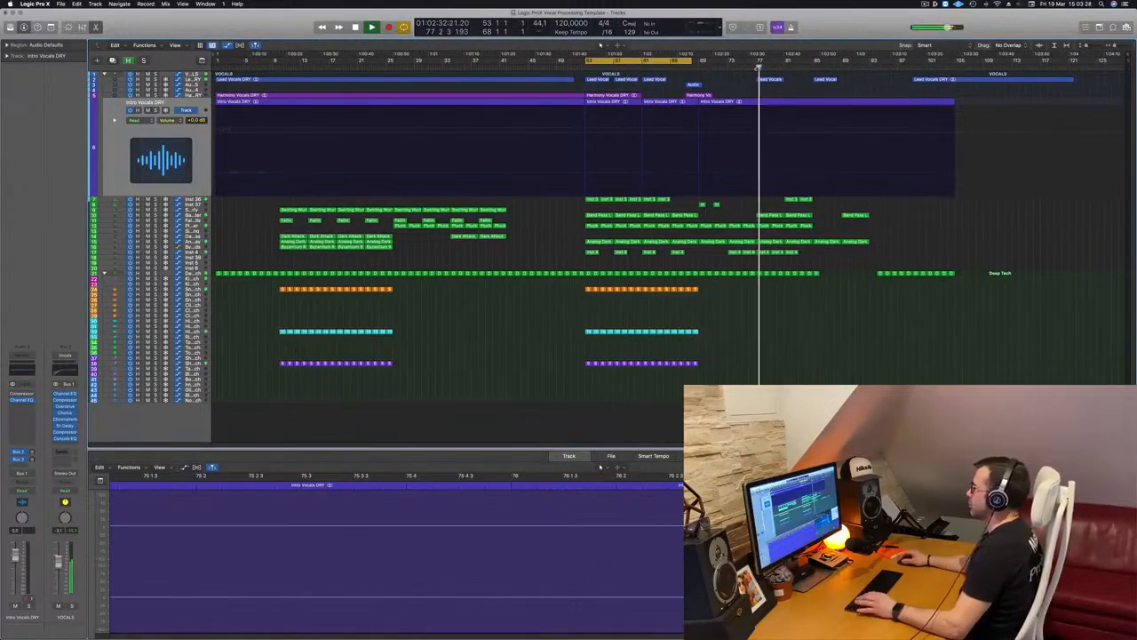
pyautogui.press('space')
pyautogui.press('space')
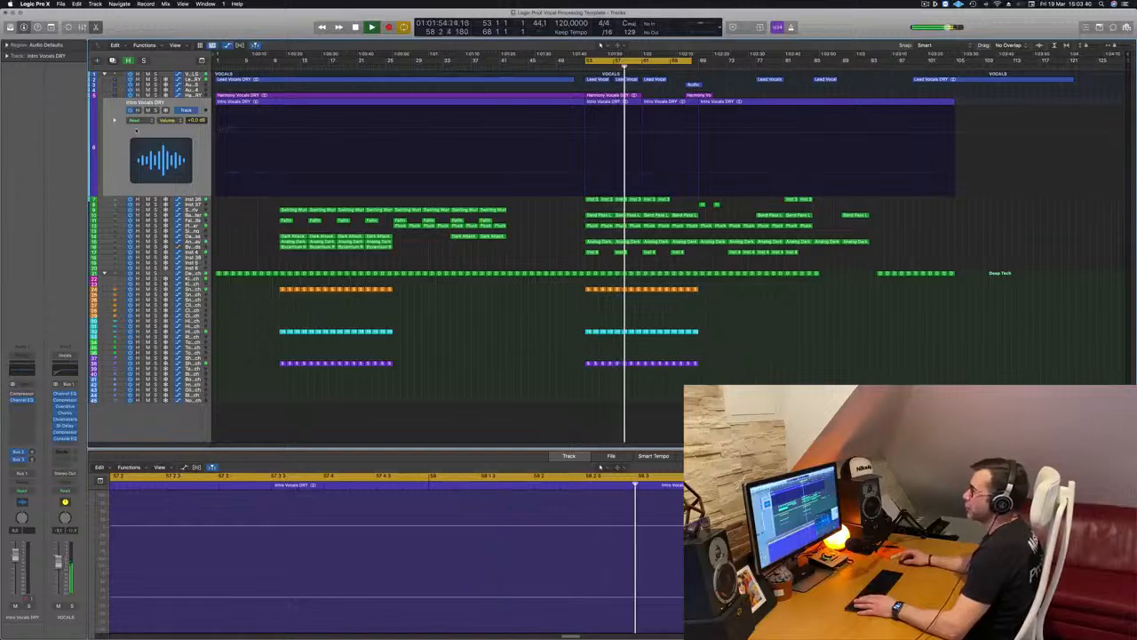
# Delete the Intro Vocals DRY regions within the cycle range and remove the whole track with its remaining regions
pyautogui.click(135, 131)
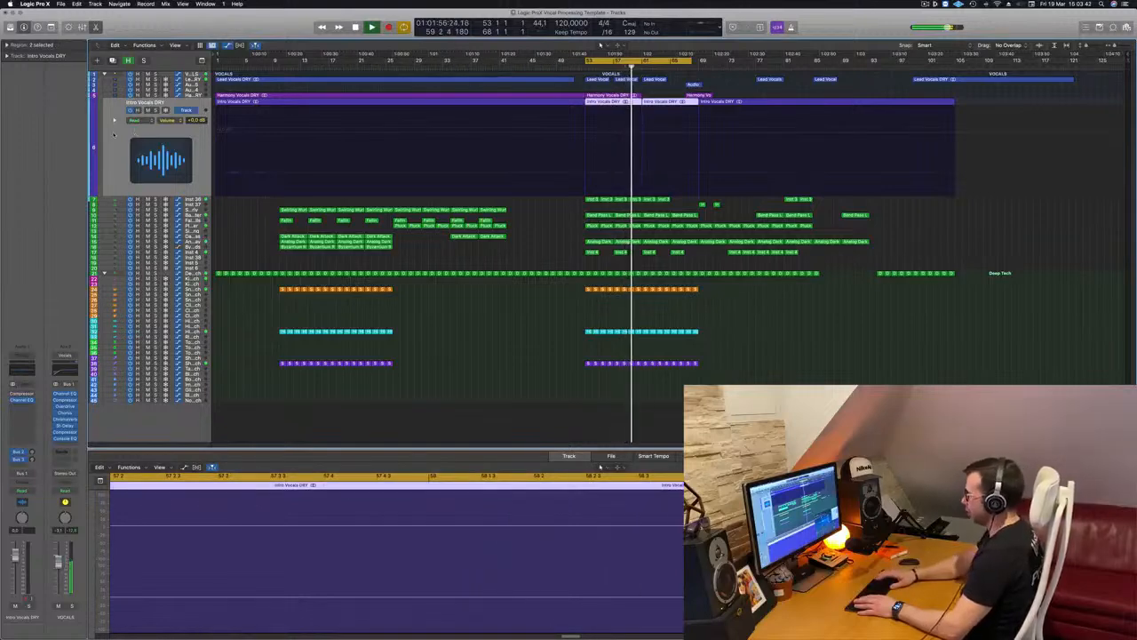
pyautogui.press('BackSpace')
pyautogui.press('super+BackSpace')
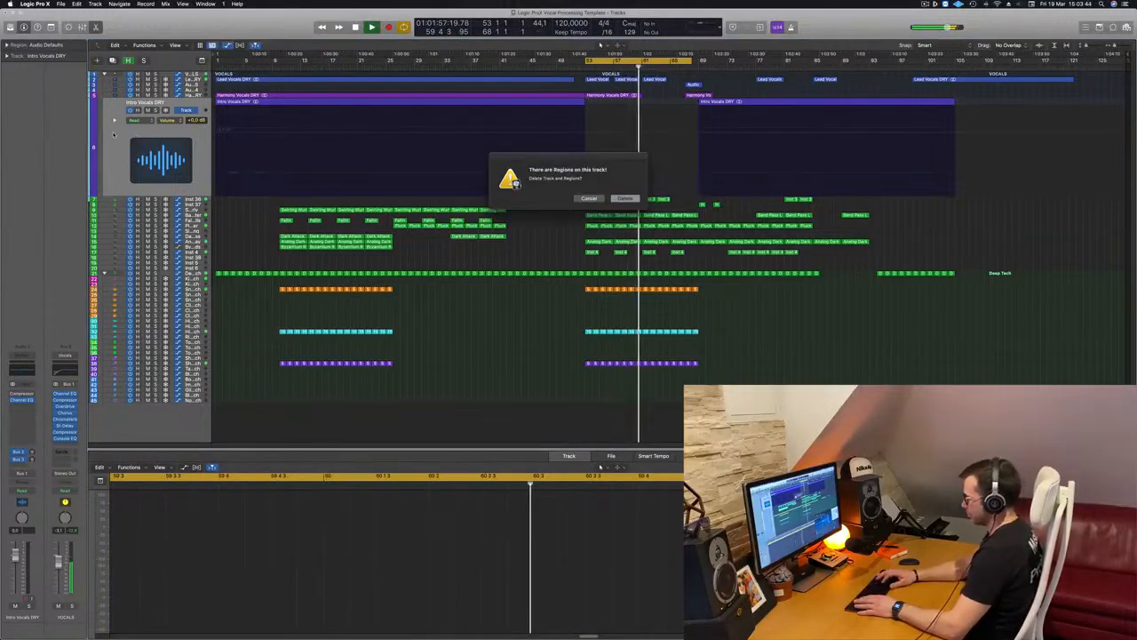
pyautogui.press('Return')
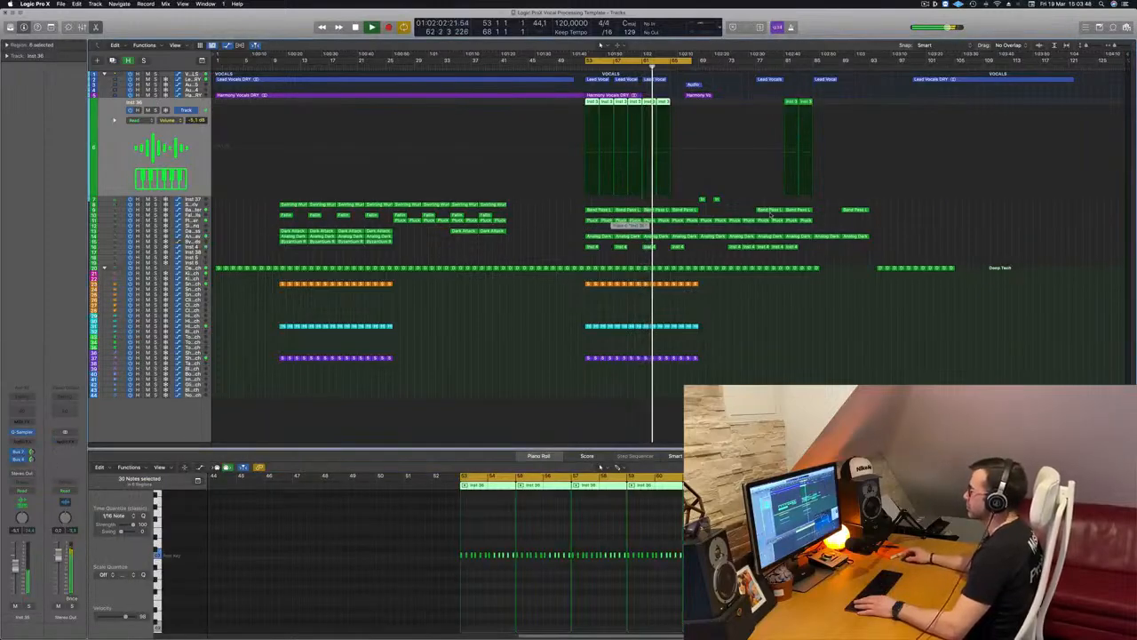
# Extend the end of the cycle range to about bar 83 and listen to the vocals around bar 67
pyautogui.scroll(4, 784, 312)
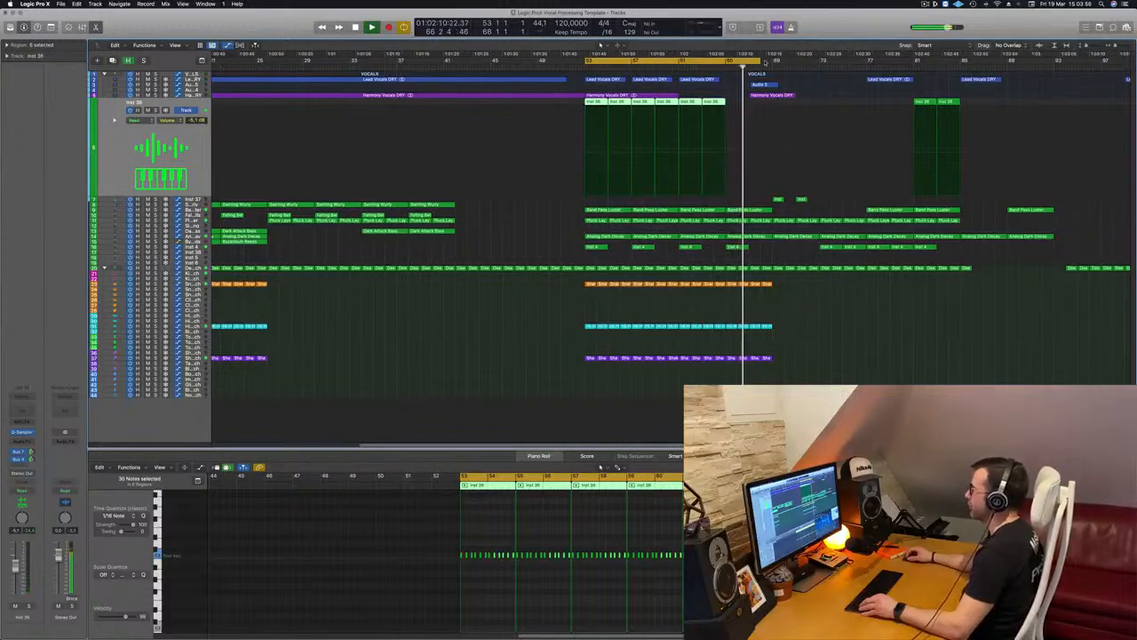
pyautogui.moveTo(760, 59); pyautogui.dragTo(934, 59)
pyautogui.scroll(2, 887, 98)
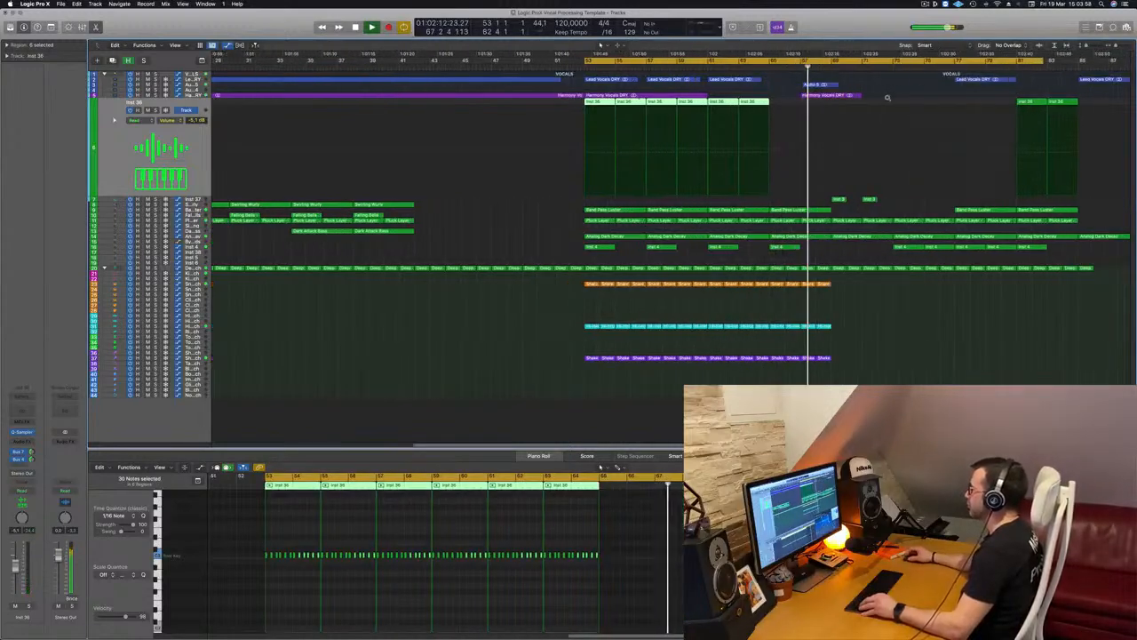
pyautogui.press('super+Right')
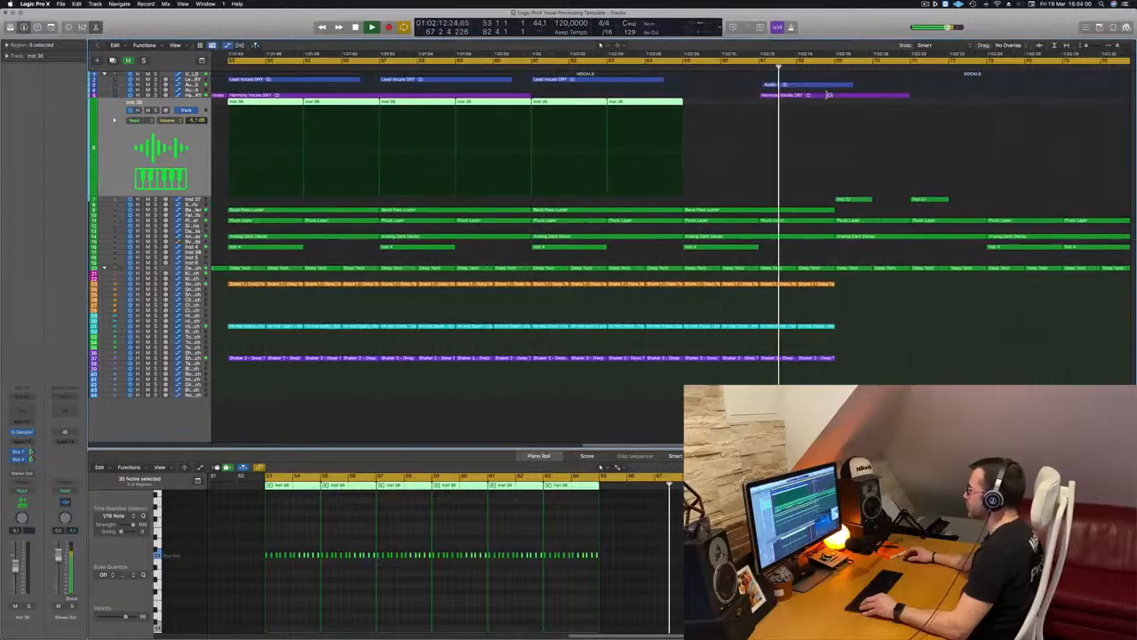
pyautogui.press('super+Right')
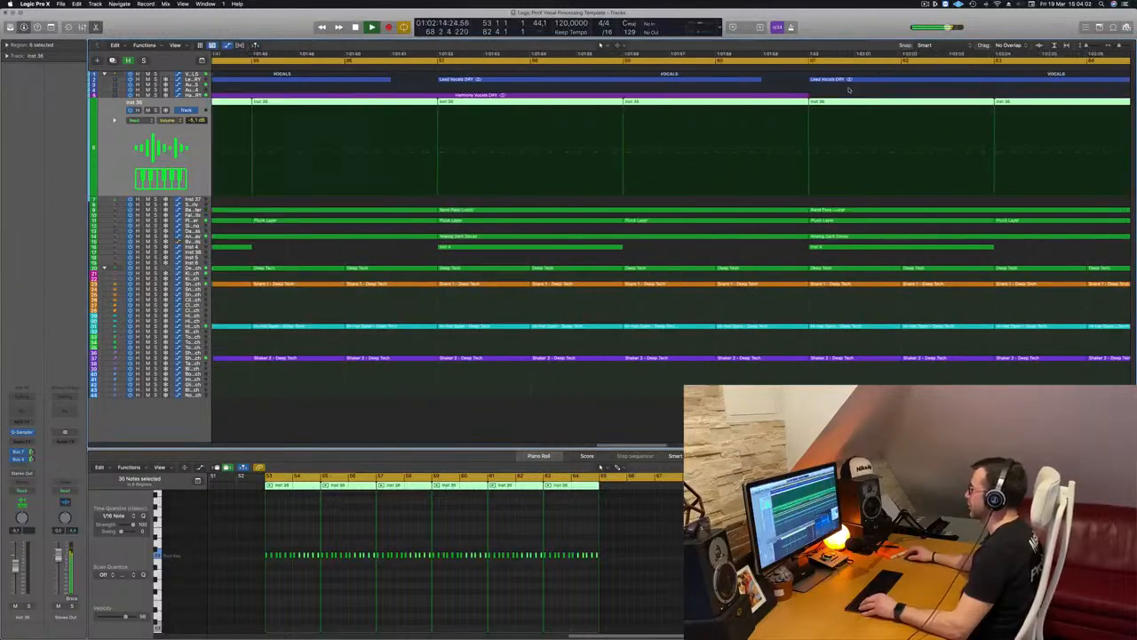
# Stop playback and select the Audio 5 region at bar 67
pyautogui.press('space')
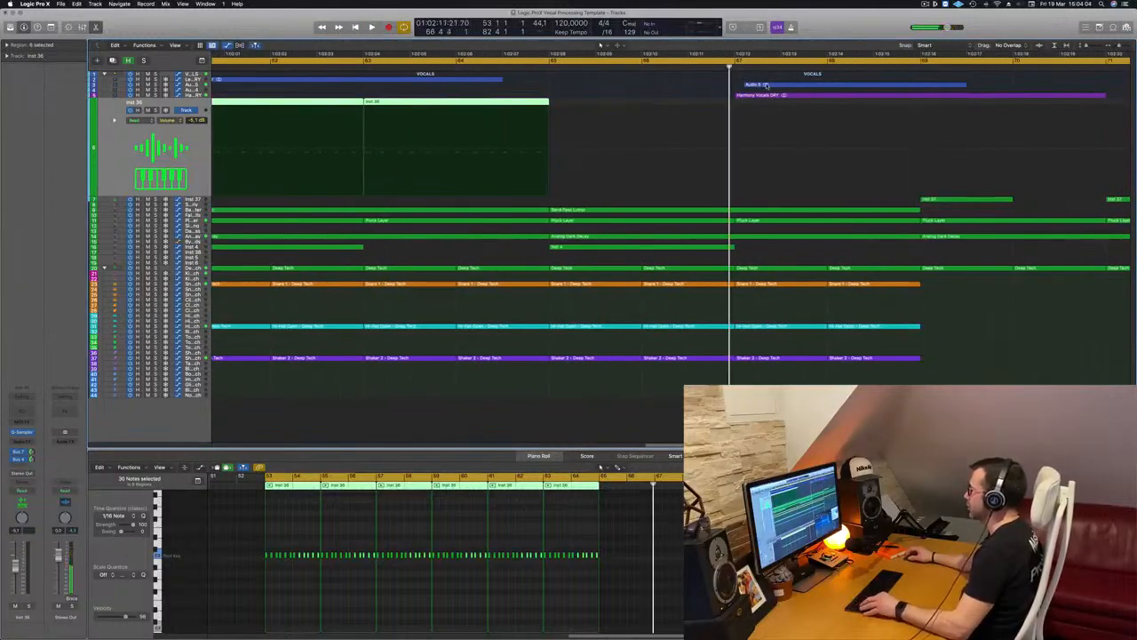
pyautogui.press('super+Right')
pyautogui.press('super+Right')
pyautogui.click(819, 85)
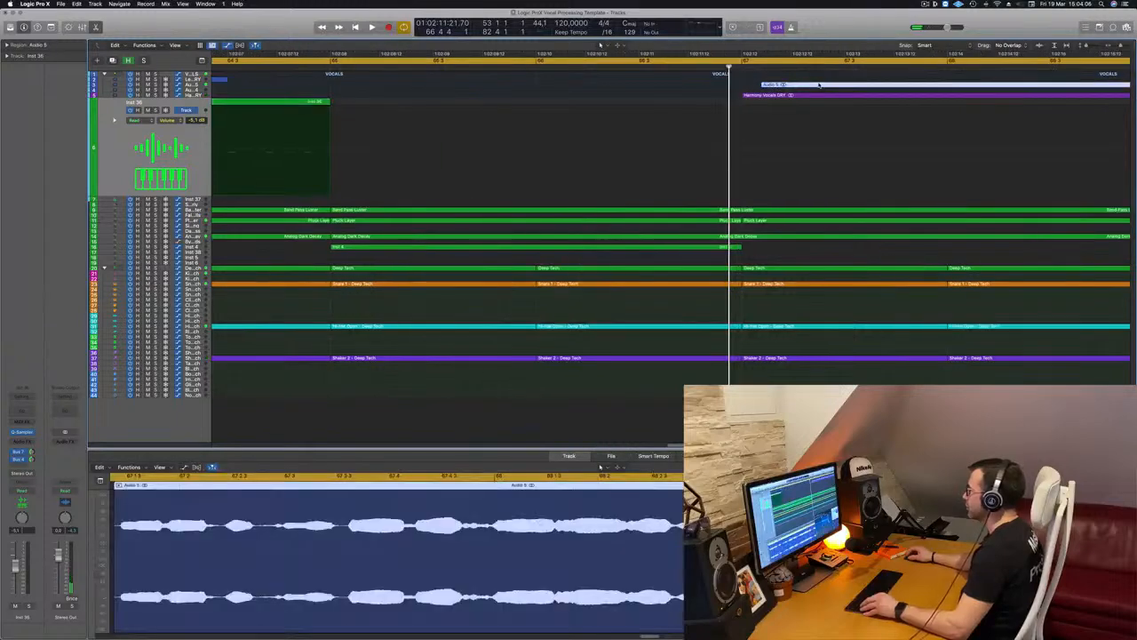
# Resume playback and set the cycle range to bars 67 to 69 around the Audio 5 region
pyautogui.press('space')
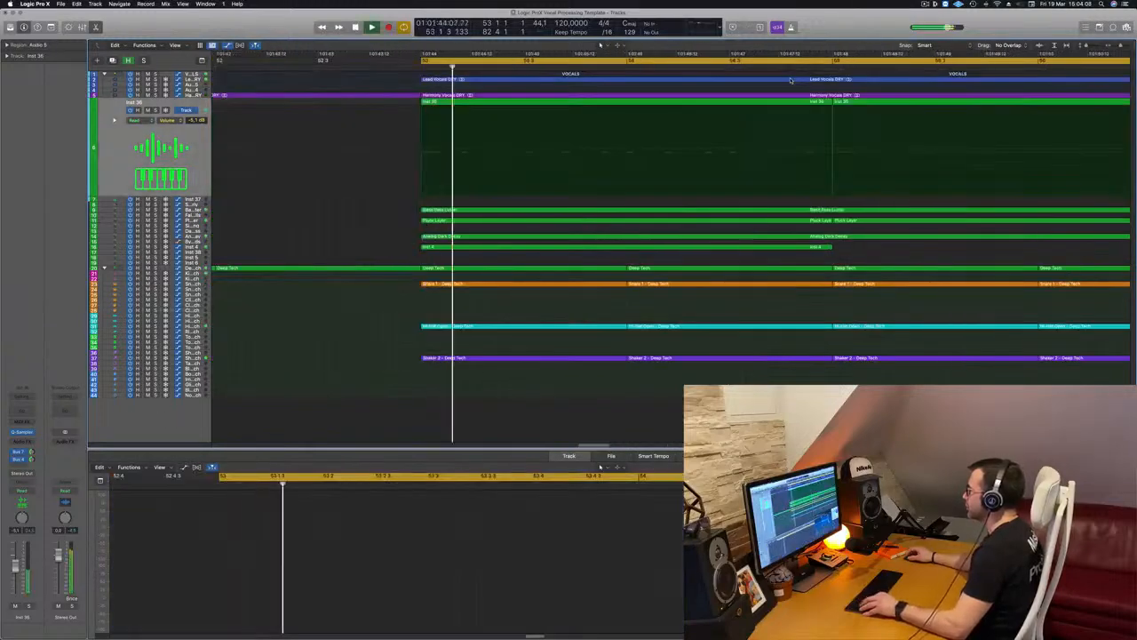
pyautogui.press('super+Left')
pyautogui.press('super+Left')
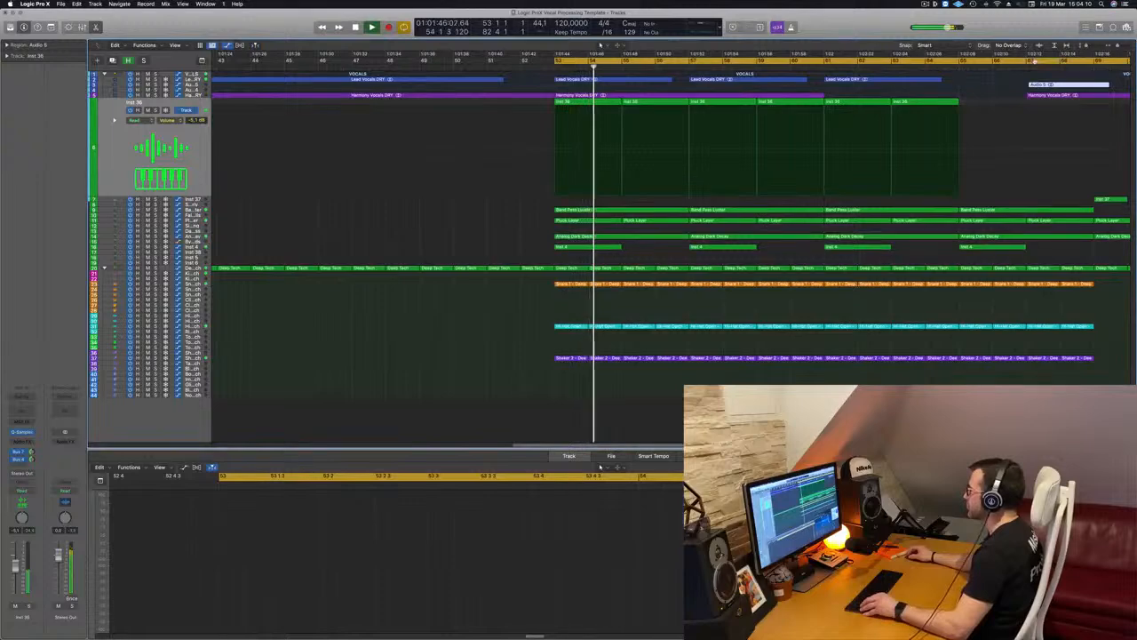
pyautogui.click(1035, 61)
pyautogui.moveTo(1030, 62); pyautogui.dragTo(1091, 70)
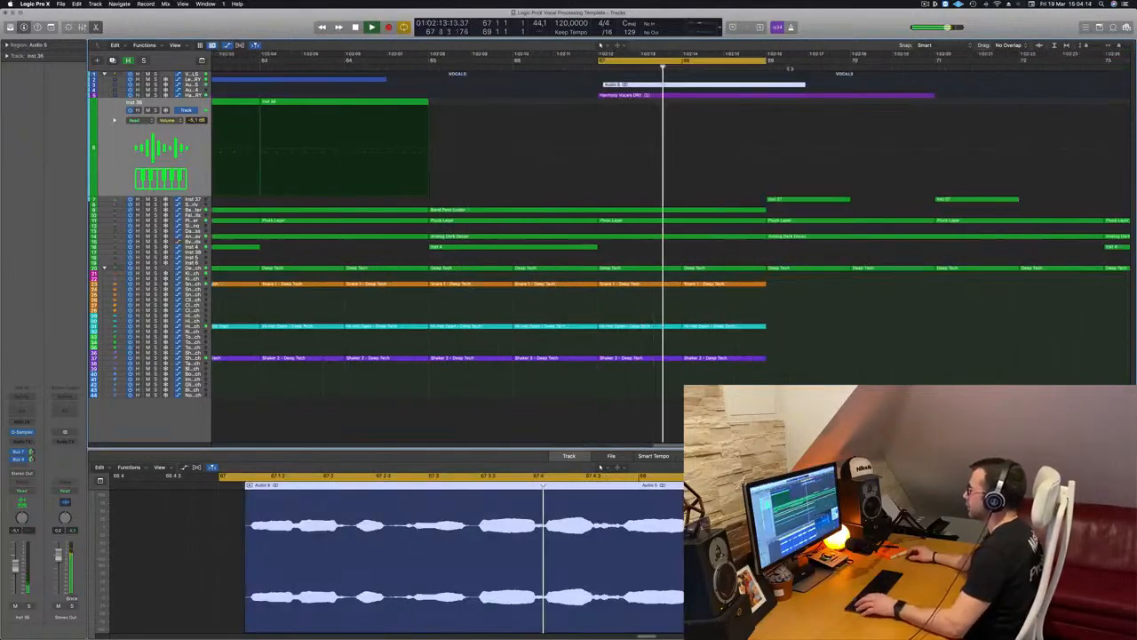
# Extend the end of the cycle range to bar 71, stop playback and select the Audio 5 track
pyautogui.hscroll(1, 772, 64)
pyautogui.moveTo(763, 60); pyautogui.dragTo(931, 60)
pyautogui.press('space')
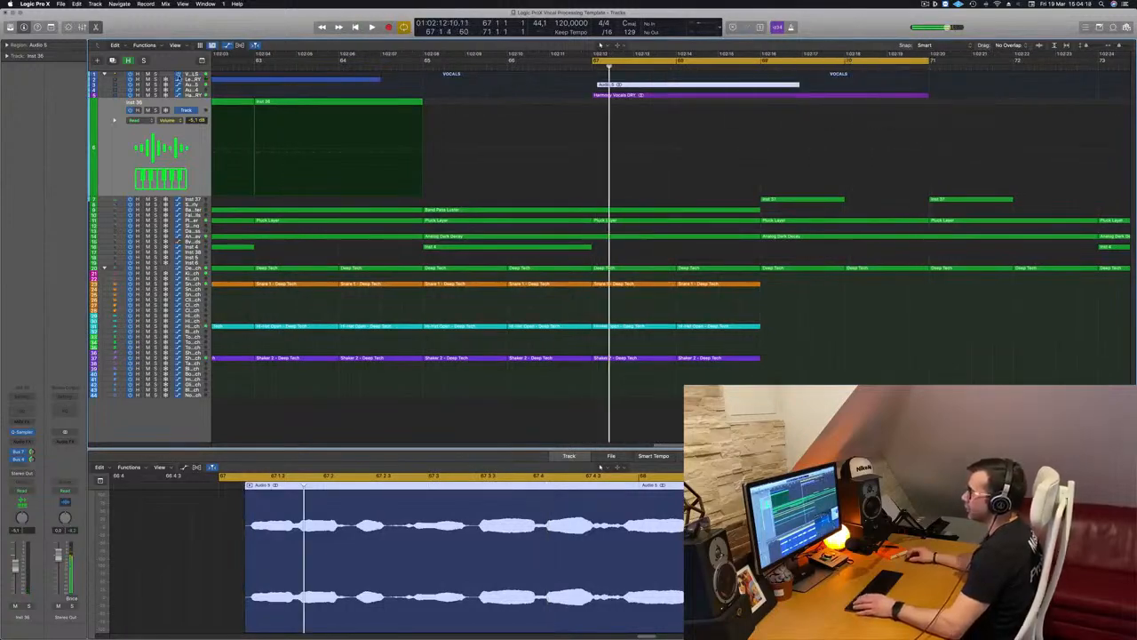
pyautogui.click(197, 83)
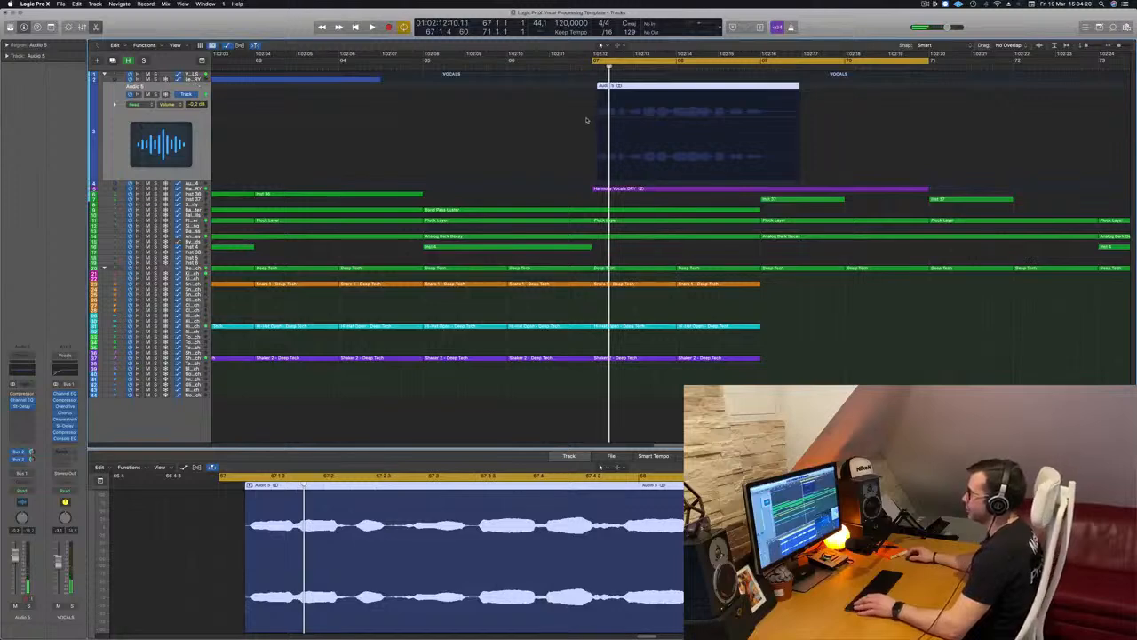
# Try moving the Audio 5 region slightly earlier near bar 67, listen to it, and undo the move
pyautogui.press('super+Right')
pyautogui.press('super+Right')
pyautogui.press('super+Right')
pyautogui.press('super+Right')
pyautogui.press('super+Right')
pyautogui.press('super+Right')
pyautogui.press('super+Right')
pyautogui.press('super+Right')
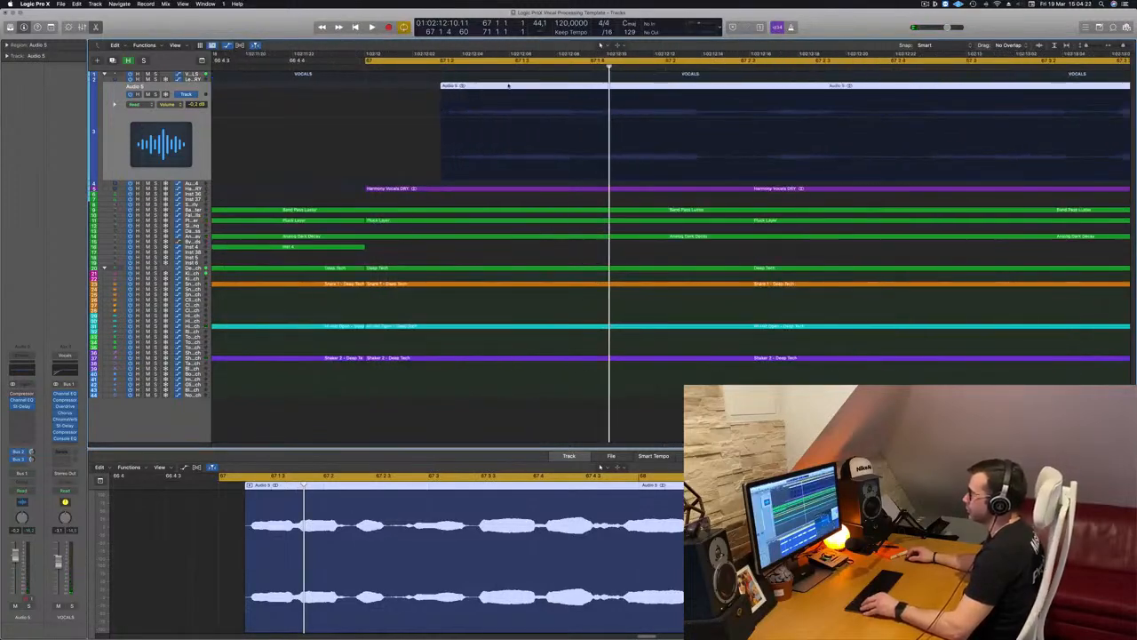
pyautogui.moveTo(508, 86); pyautogui.dragTo(488, 86)
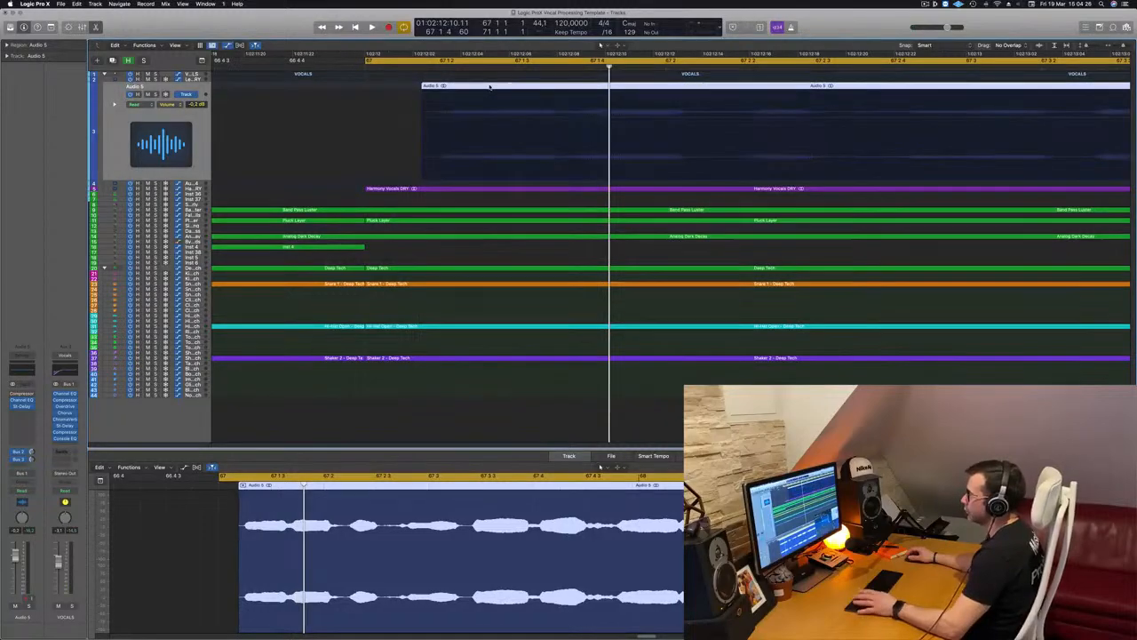
pyautogui.press('space')
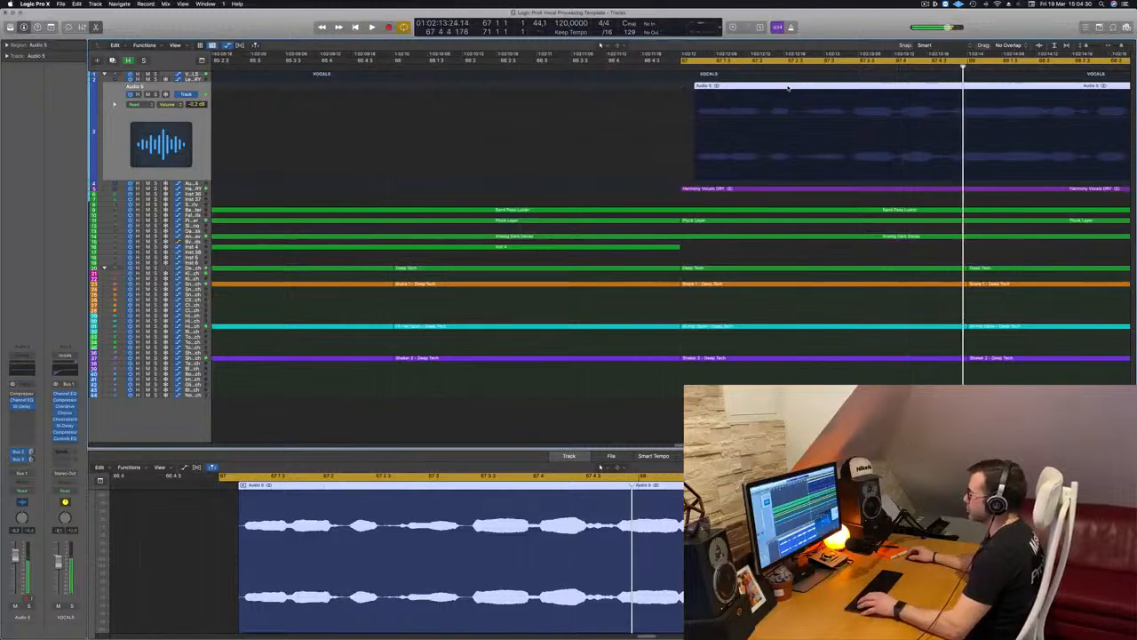
pyautogui.press('super+z')
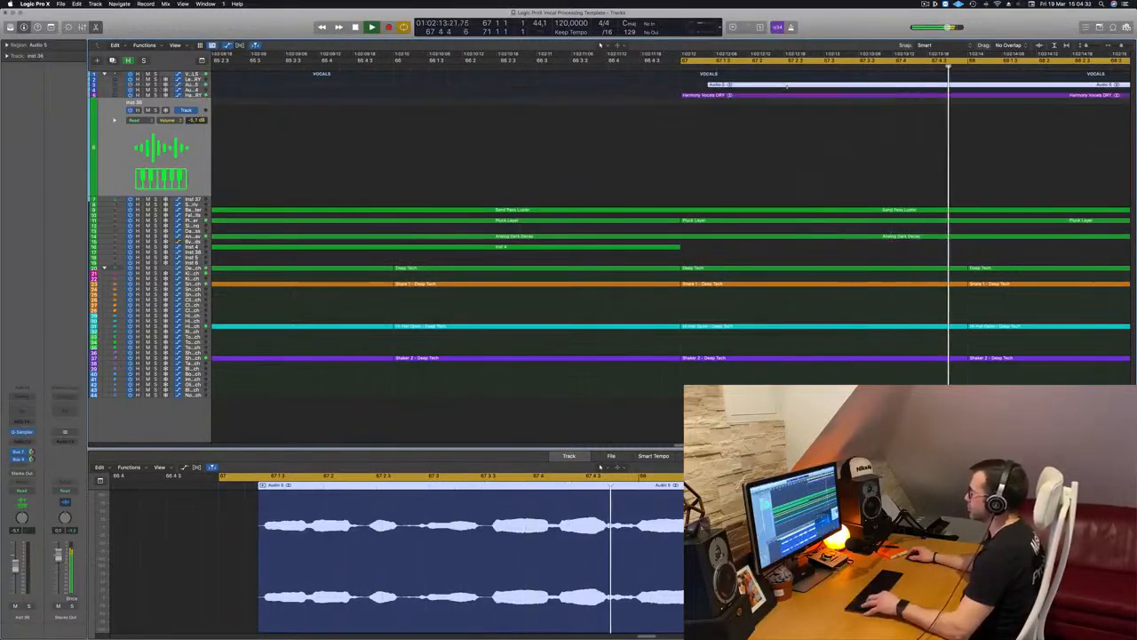
# Select the Audio 5 track and listen to it in the cycle from bar 67
pyautogui.press('space')
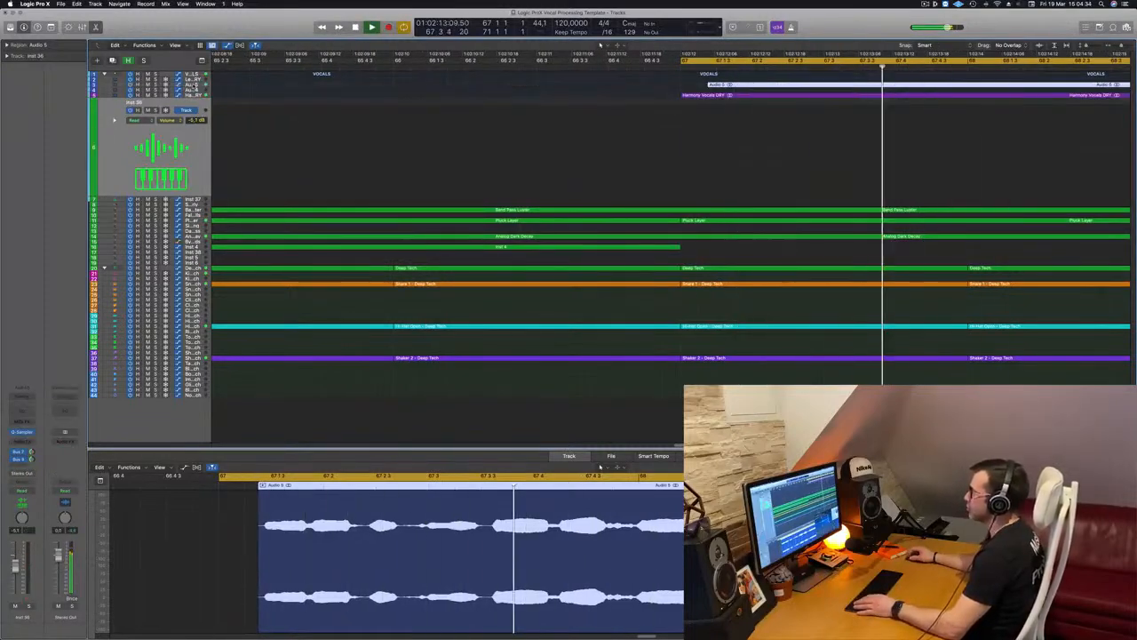
pyautogui.click(192, 84)
pyautogui.press('space')
pyautogui.press('space')
pyautogui.scroll(-6, 626, 140)
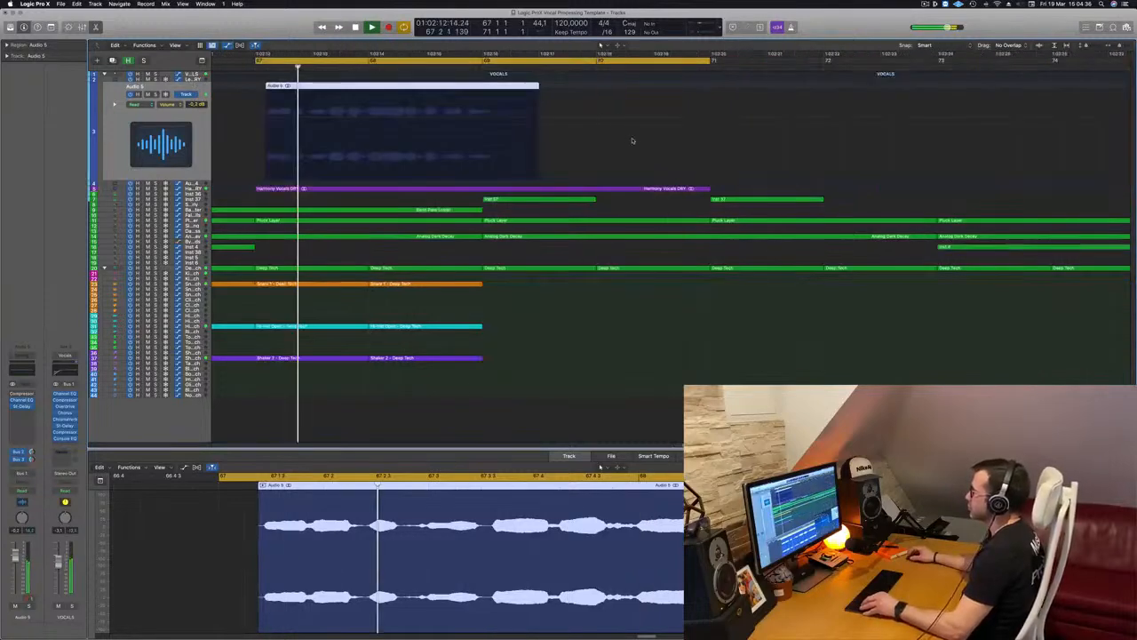
pyautogui.scroll(3, 572, 137)
pyautogui.scroll(1, 386, 157)
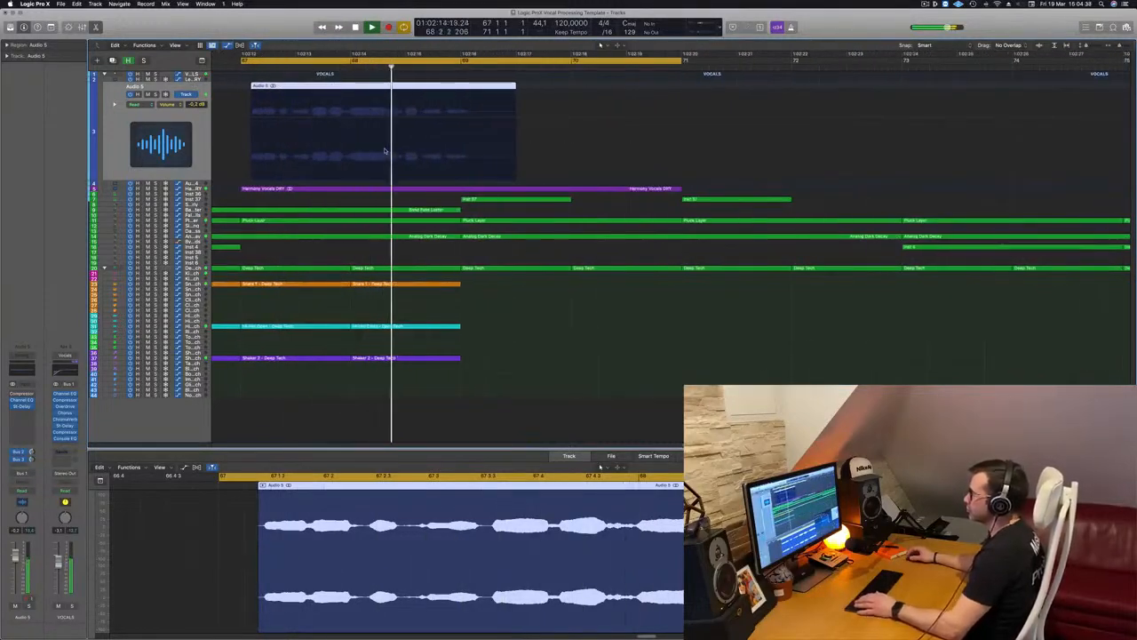
pyautogui.press('space')
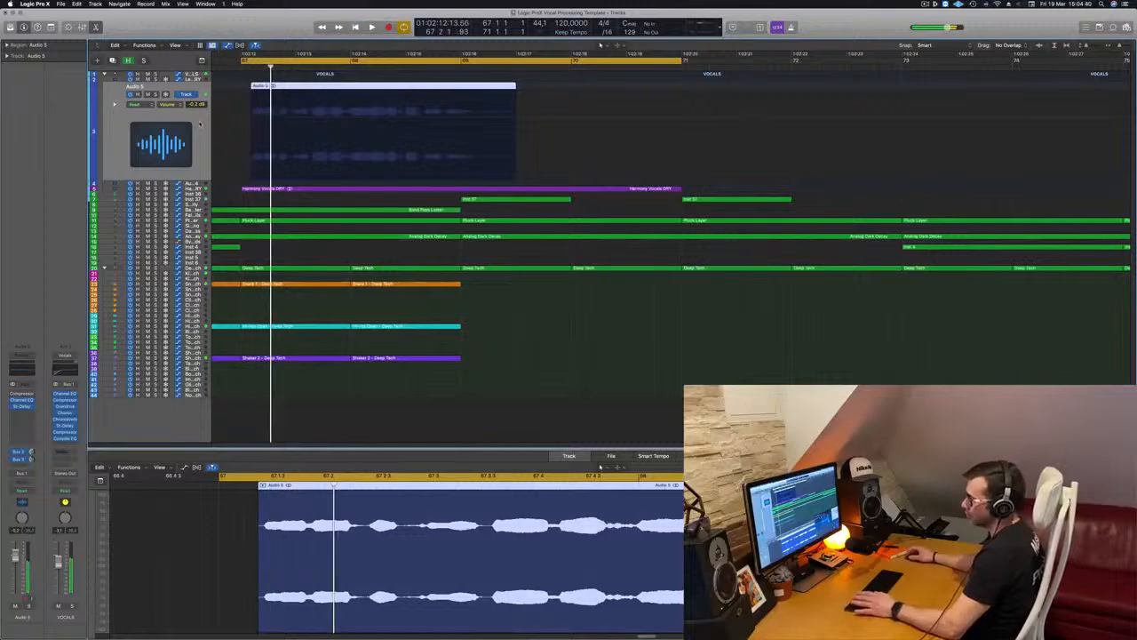
# Insert a Compressor on the Audio 5 channel with Kick 1 - Deep Tech (Inst 7) as its side chain source
pyautogui.click(19, 413)
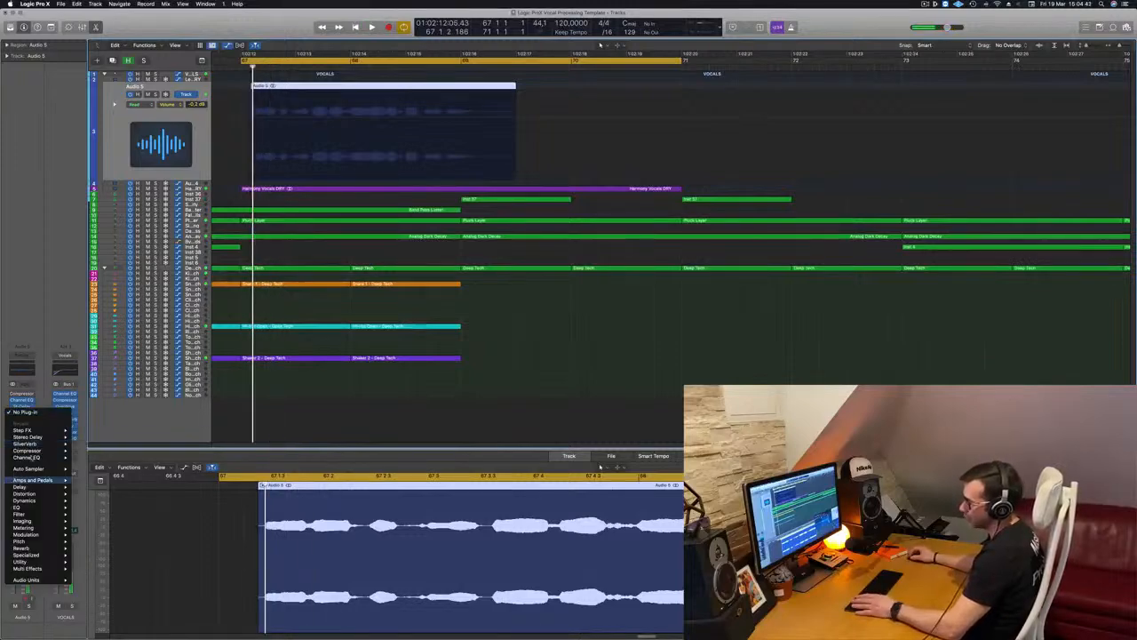
pyautogui.click(89, 451)
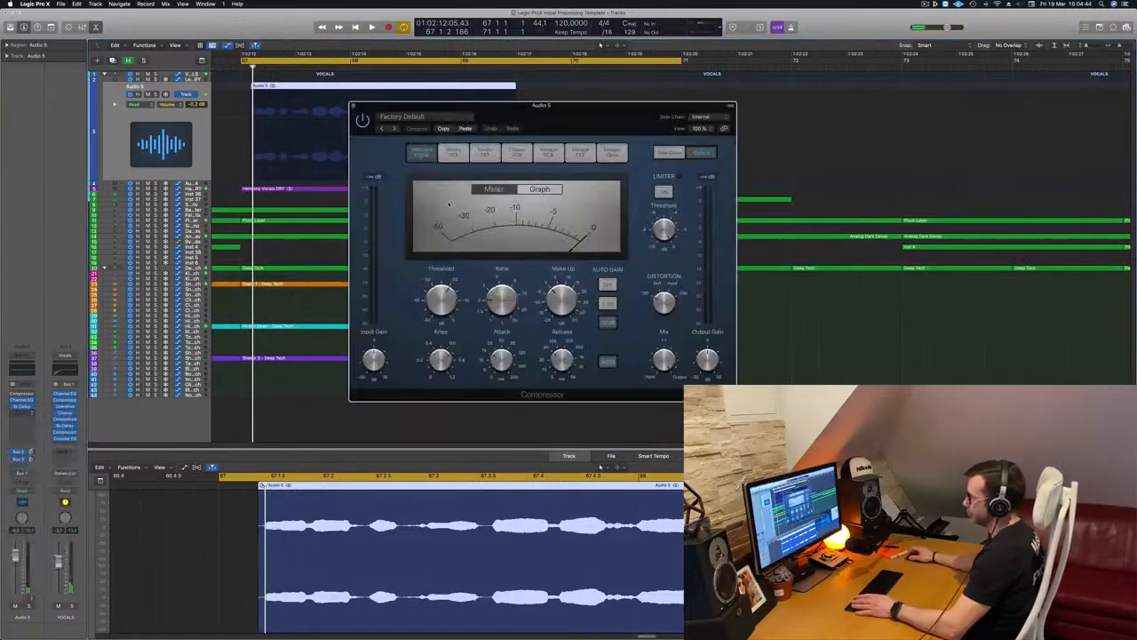
pyautogui.moveTo(627, 115); pyautogui.dragTo(631, 116)
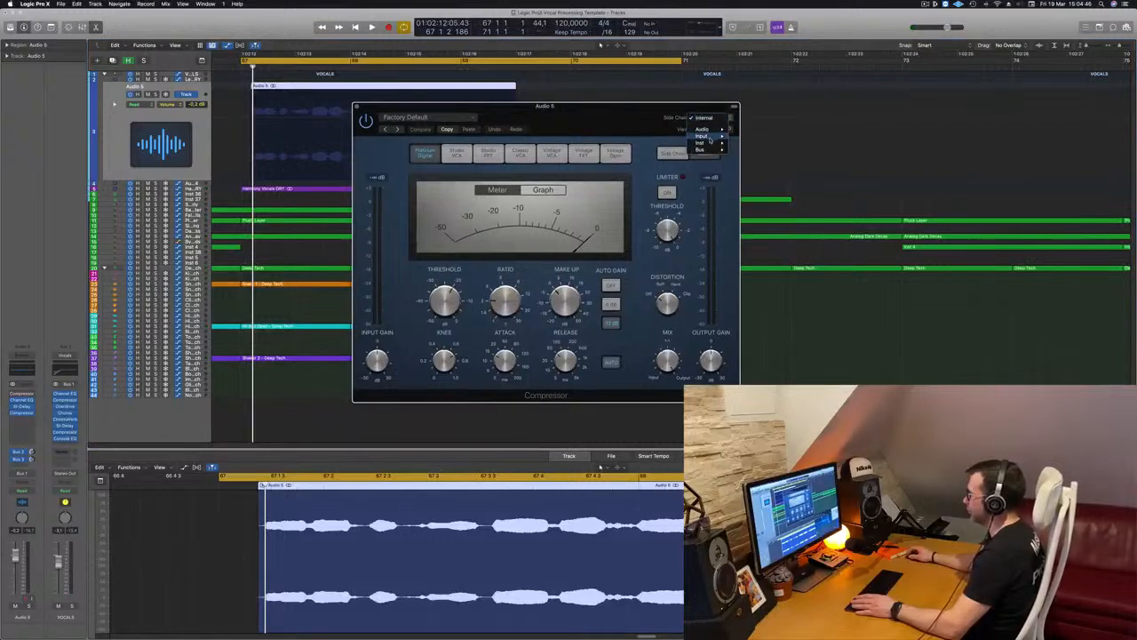
pyautogui.moveTo(710, 139)
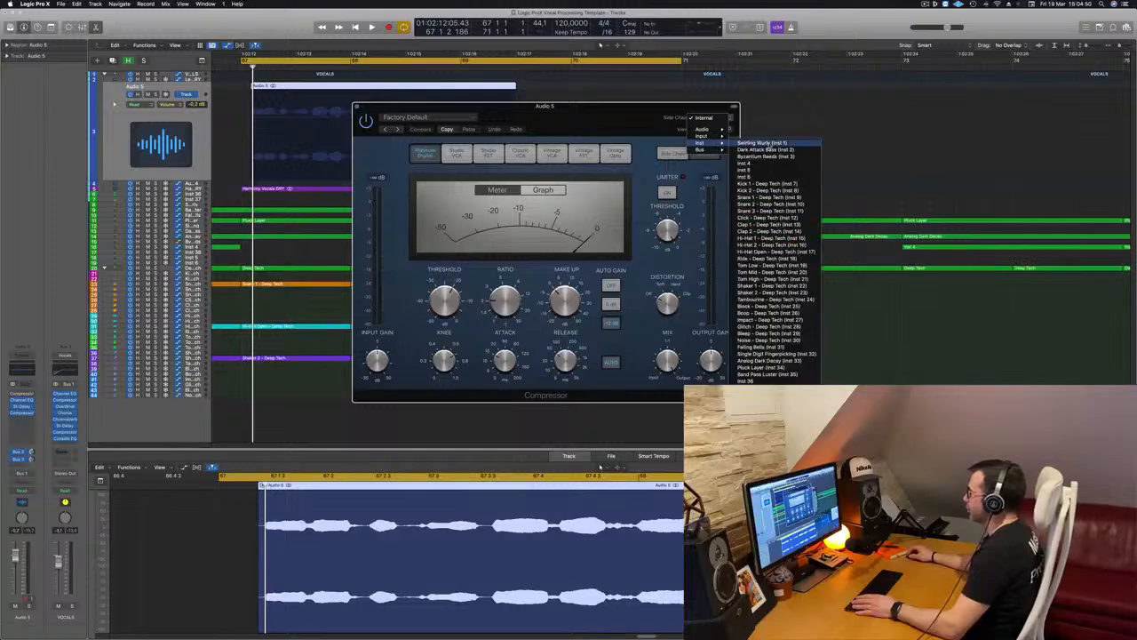
pyautogui.click(768, 184)
pyautogui.moveTo(485, 106); pyautogui.dragTo(600, 106)
# During playback, raise the compressor's ratio and set its threshold to about -21.5 dB, then close the plug-in and listen
pyautogui.press('space')
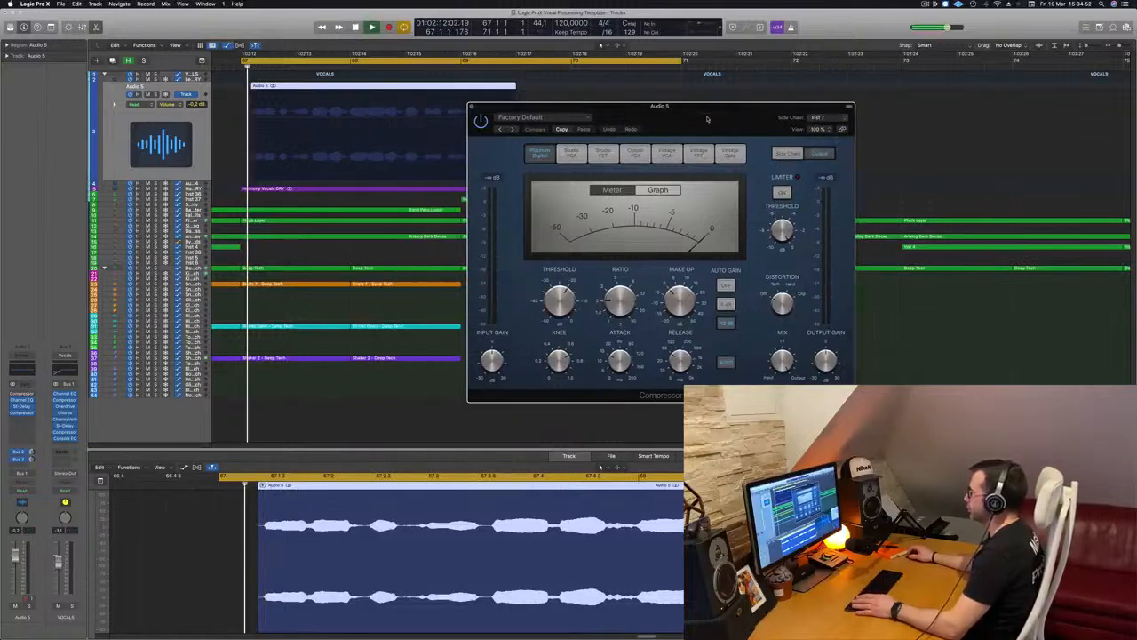
pyautogui.moveTo(619, 298); pyautogui.dragTo(621, 283)
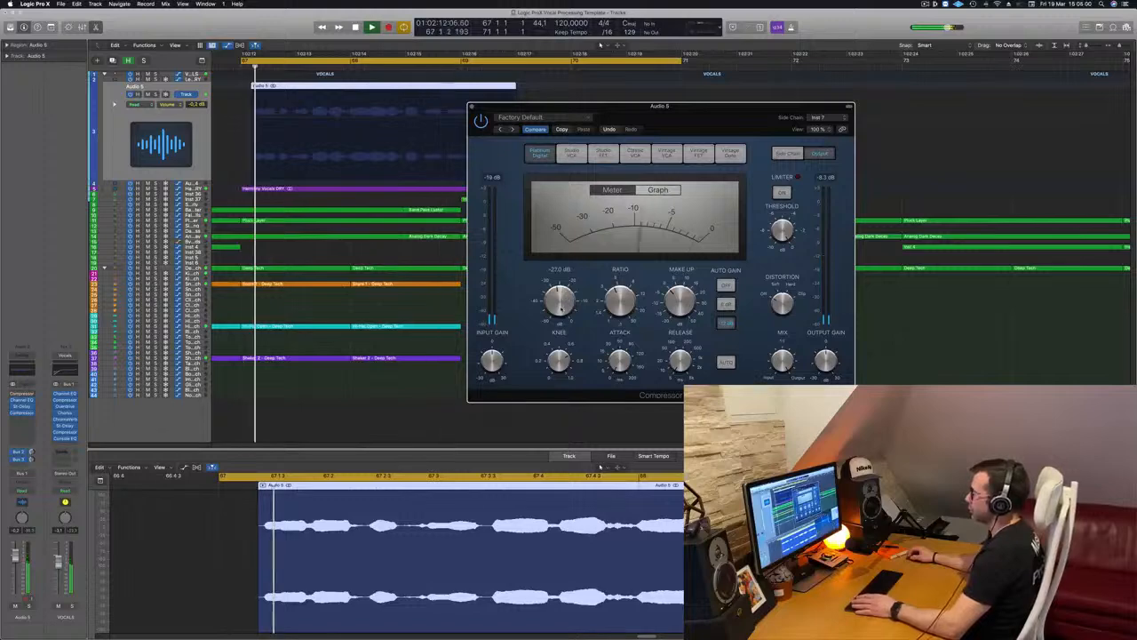
pyautogui.moveTo(567, 298)
pyautogui.mouseDown()
pyautogui.moveTo(565, 315)
pyautogui.moveTo(560, 304)
pyautogui.mouseUp()
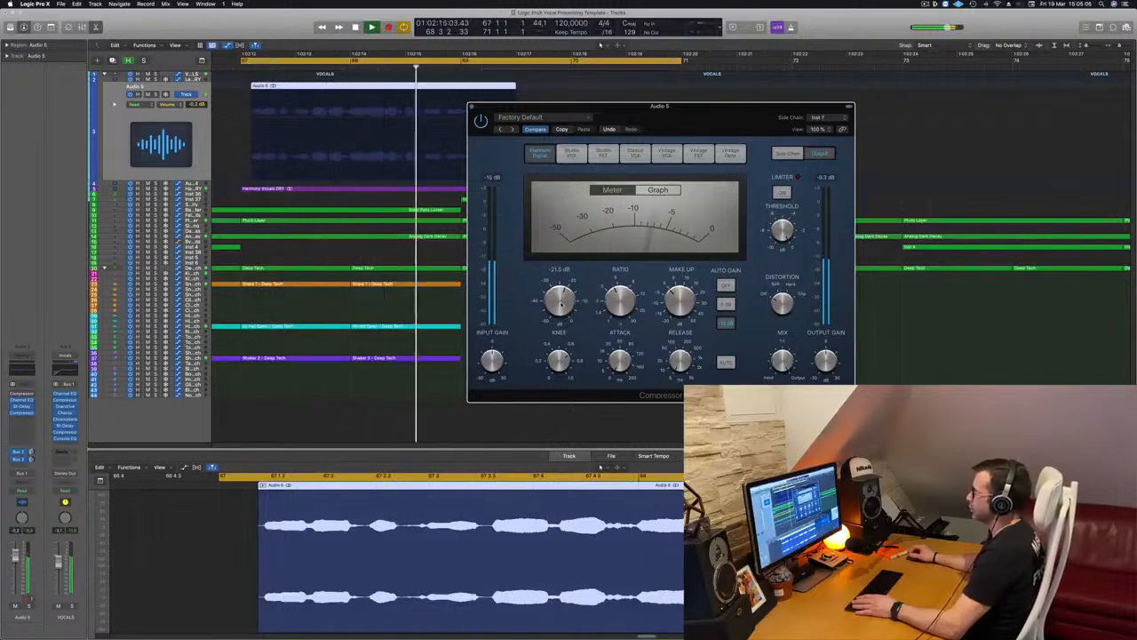
pyautogui.moveTo(694, 103); pyautogui.dragTo(824, 129)
pyautogui.press('space')
pyautogui.press('space')
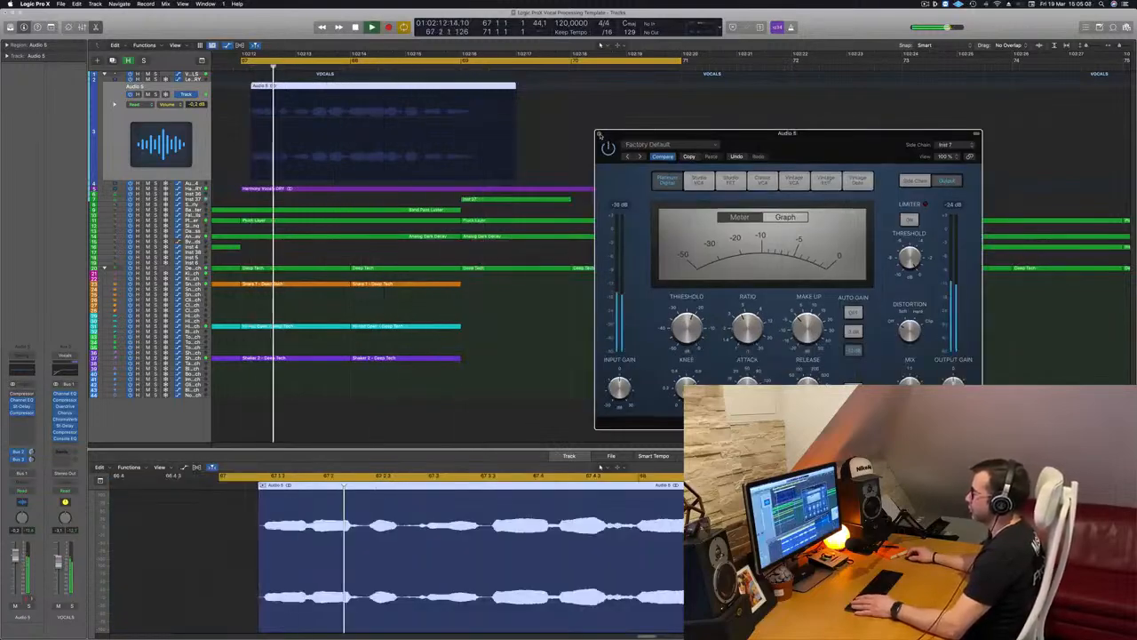
pyautogui.click(599, 129)
pyautogui.press('space')
pyautogui.press('space')
pyautogui.press('space')
# Audition the Harmony Vocals DRY track and lower its volume to -5.4 dB
pyautogui.click(191, 188)
pyautogui.press('space')
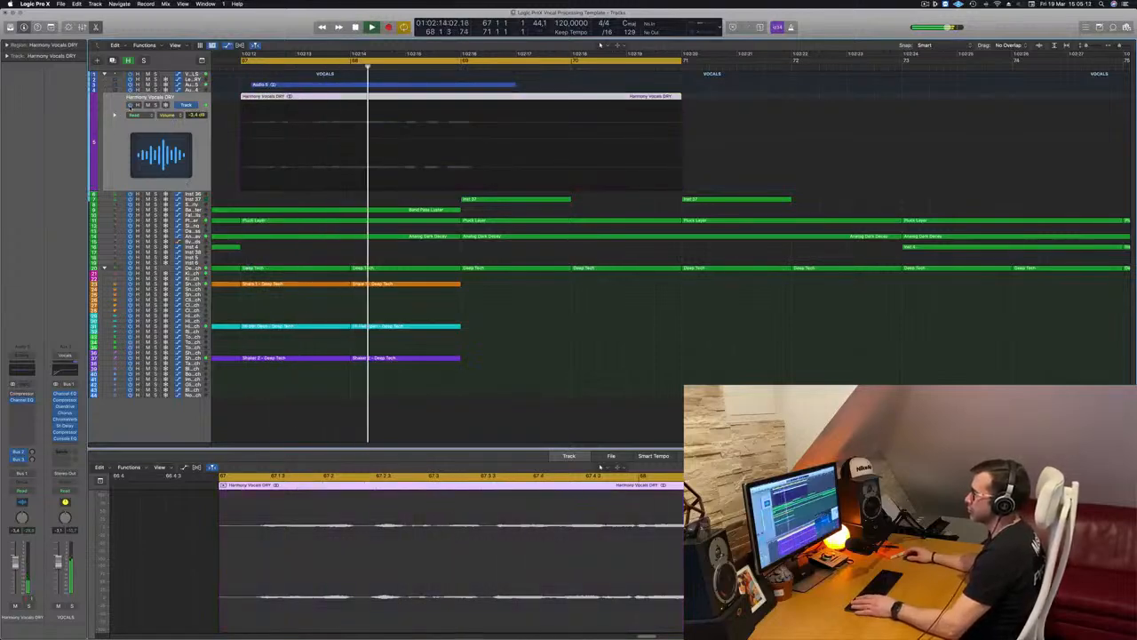
pyautogui.click(130, 106)
pyautogui.press('space')
pyautogui.press('space')
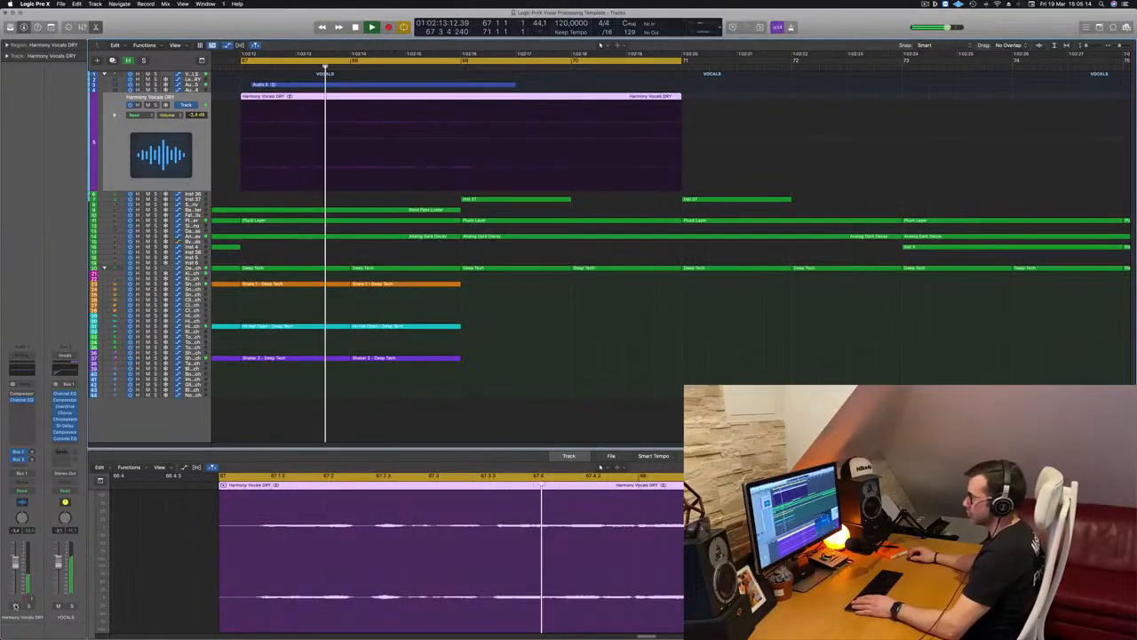
pyautogui.click(26, 606)
pyautogui.click(27, 606)
pyautogui.press('space')
pyautogui.press('space')
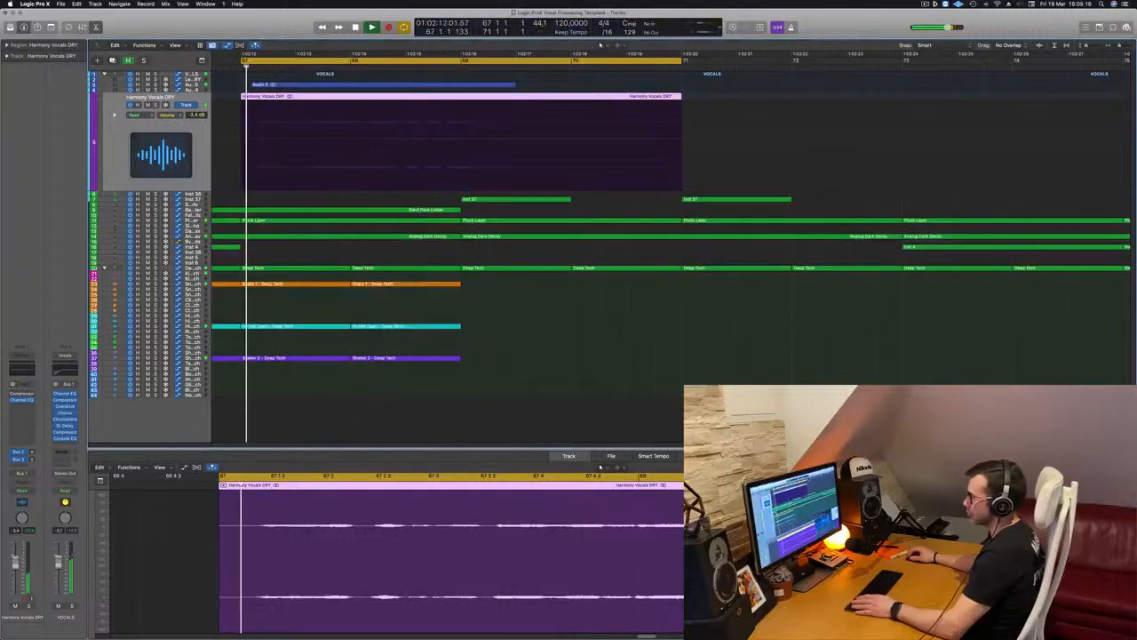
pyautogui.moveTo(15, 562); pyautogui.dragTo(15, 566)
# Extend the end of the cycle range to bar 85 and continue playback from bar 77
pyautogui.press('super+Left')
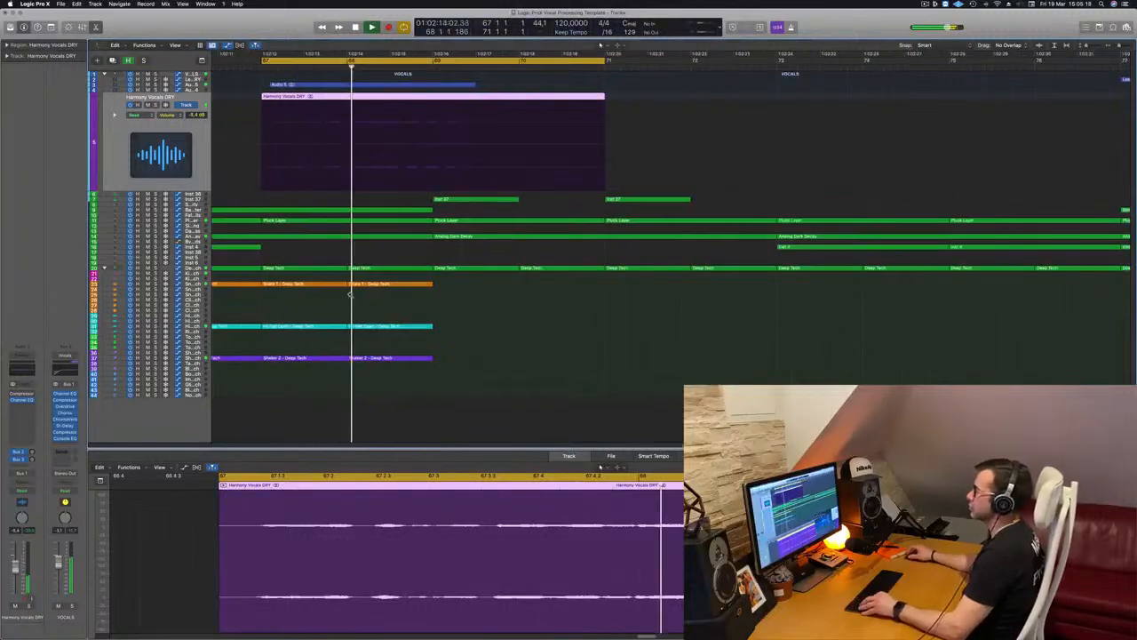
pyautogui.press('super+Left')
pyautogui.hscroll(-5, 470, 216)
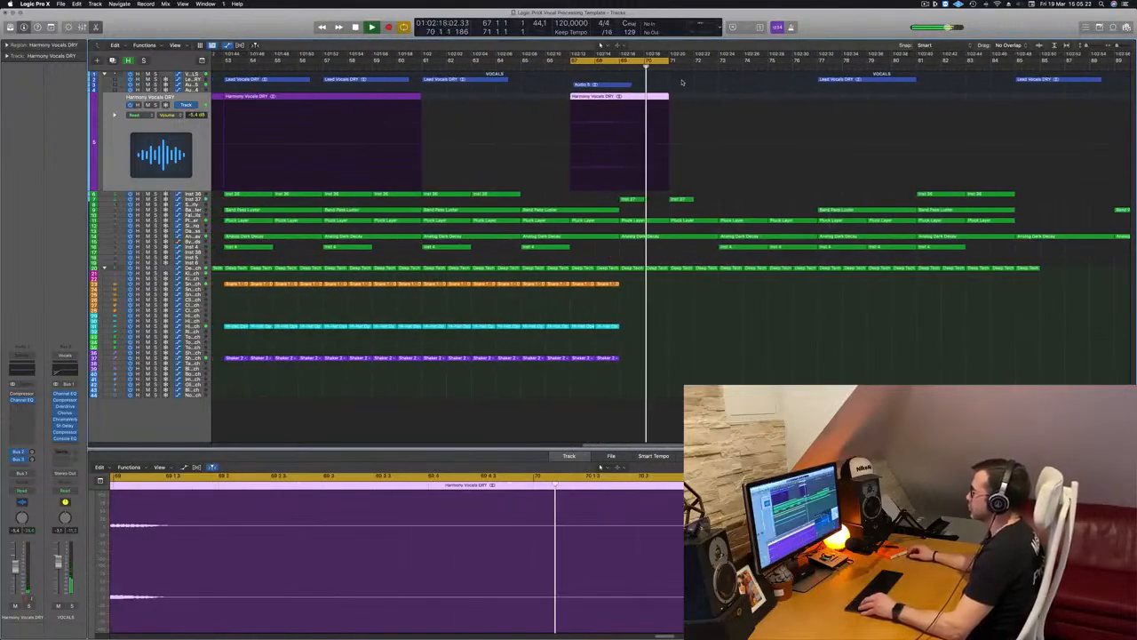
pyautogui.hscroll(-4, 732, 119)
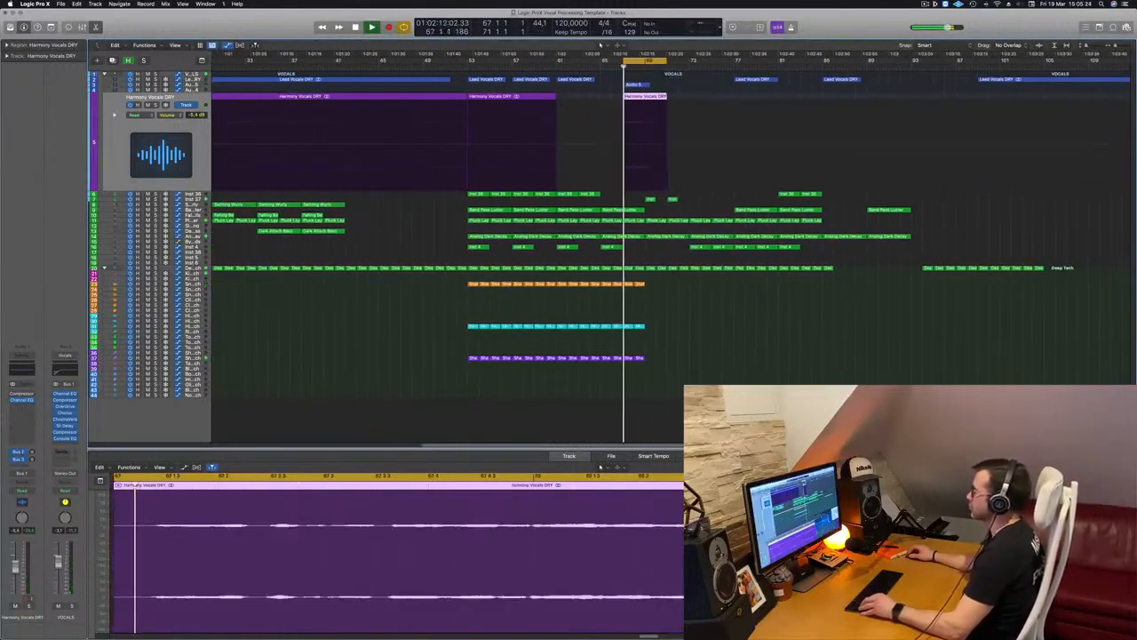
pyautogui.moveTo(653, 60); pyautogui.dragTo(822, 71)
pyautogui.hscroll(-2, 734, 92)
pyautogui.click(720, 68)
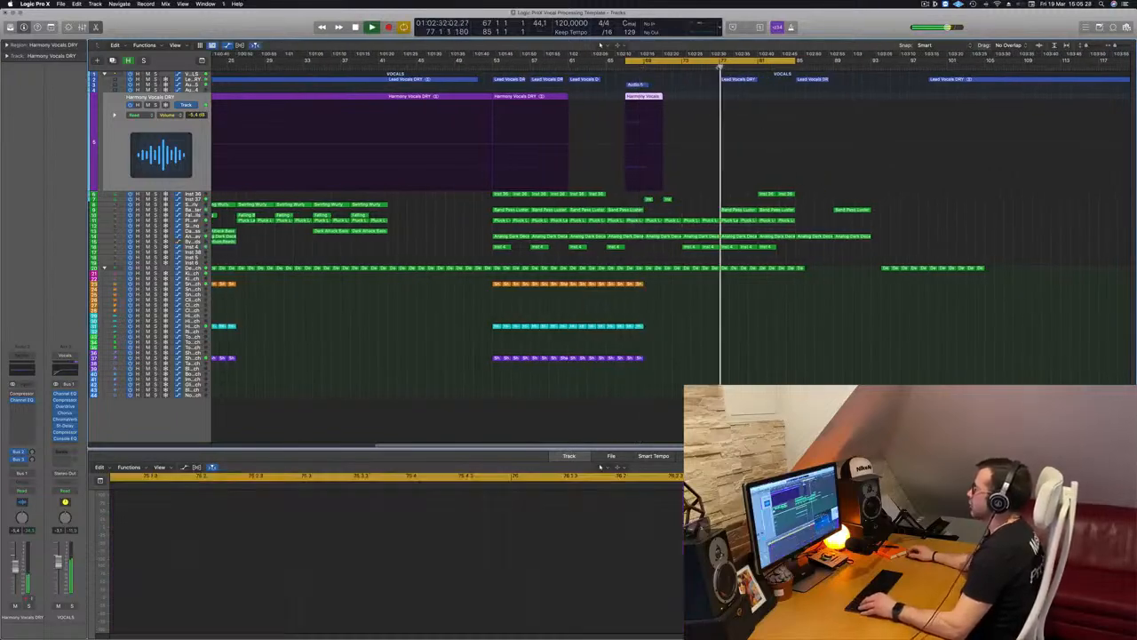
pyautogui.press('super+Right')
pyautogui.press('super+Right')
pyautogui.press('super+Right')
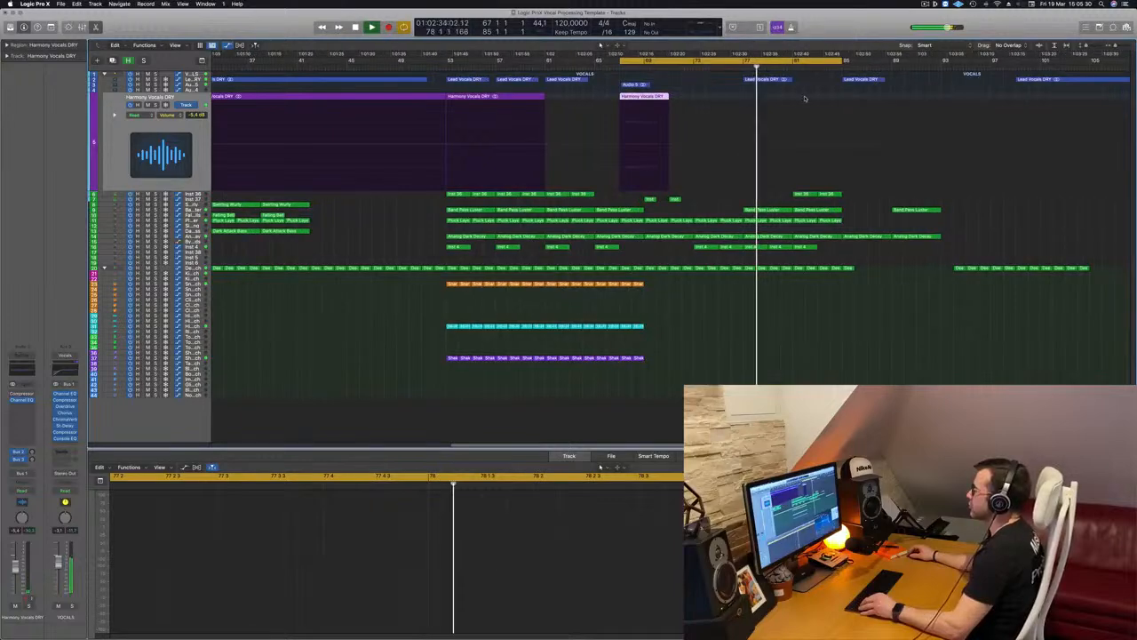
# Select the Lead Vocals DRY region at bar 77 and extend the end of the cycle range to about bar 89
pyautogui.scroll(1, 812, 91)
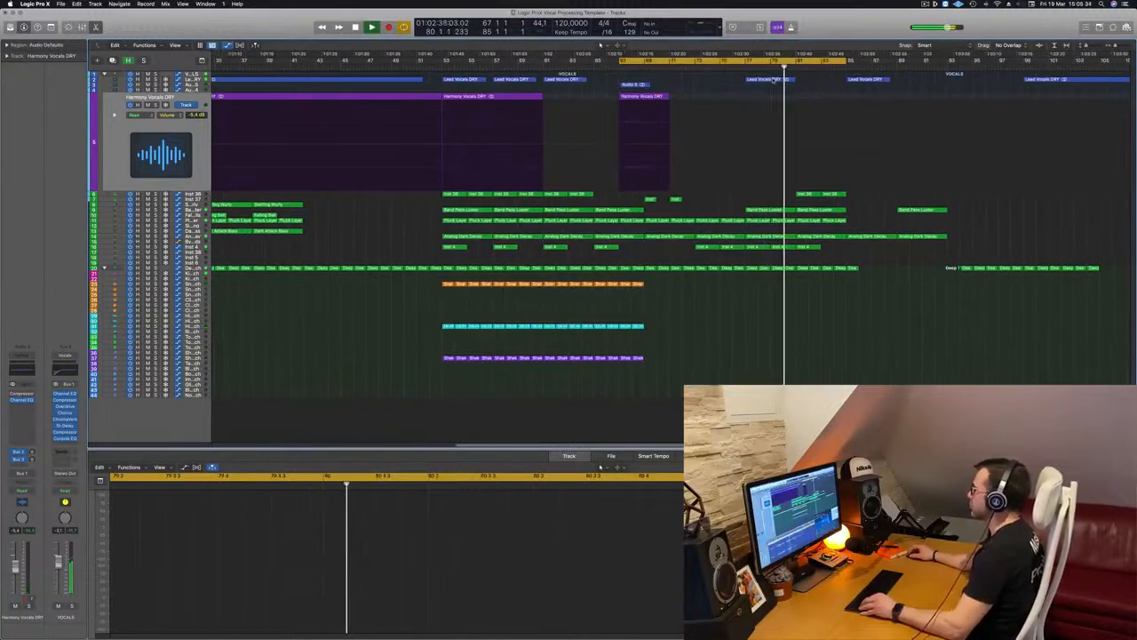
pyautogui.moveTo(786, 79); pyautogui.dragTo(830, 83)
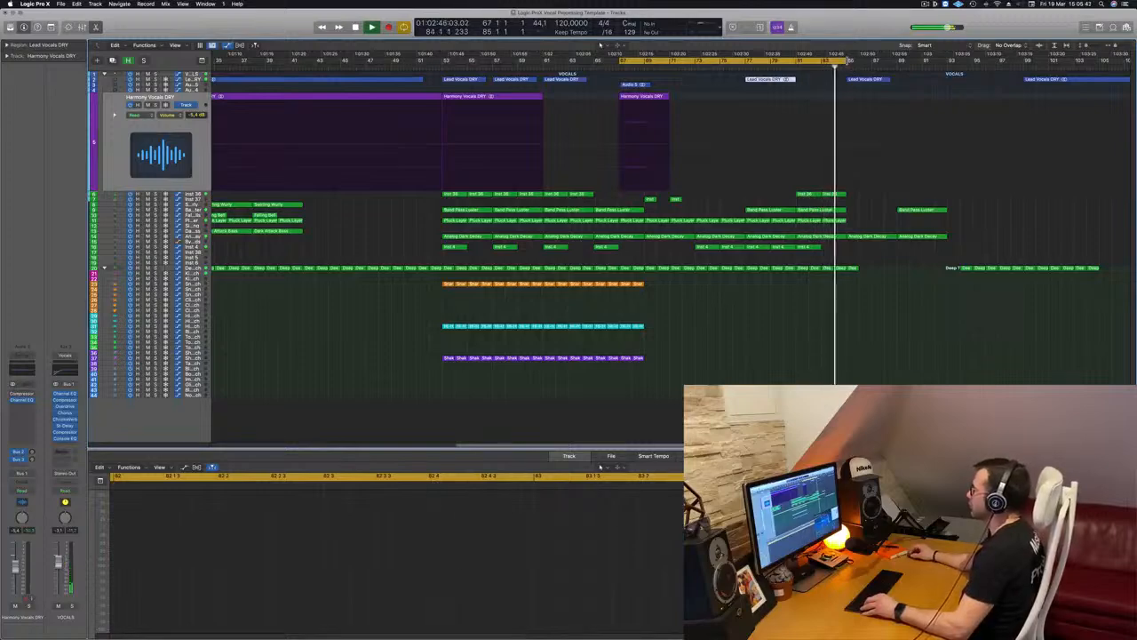
pyautogui.moveTo(846, 62); pyautogui.dragTo(913, 69)
pyautogui.press('super+Right')
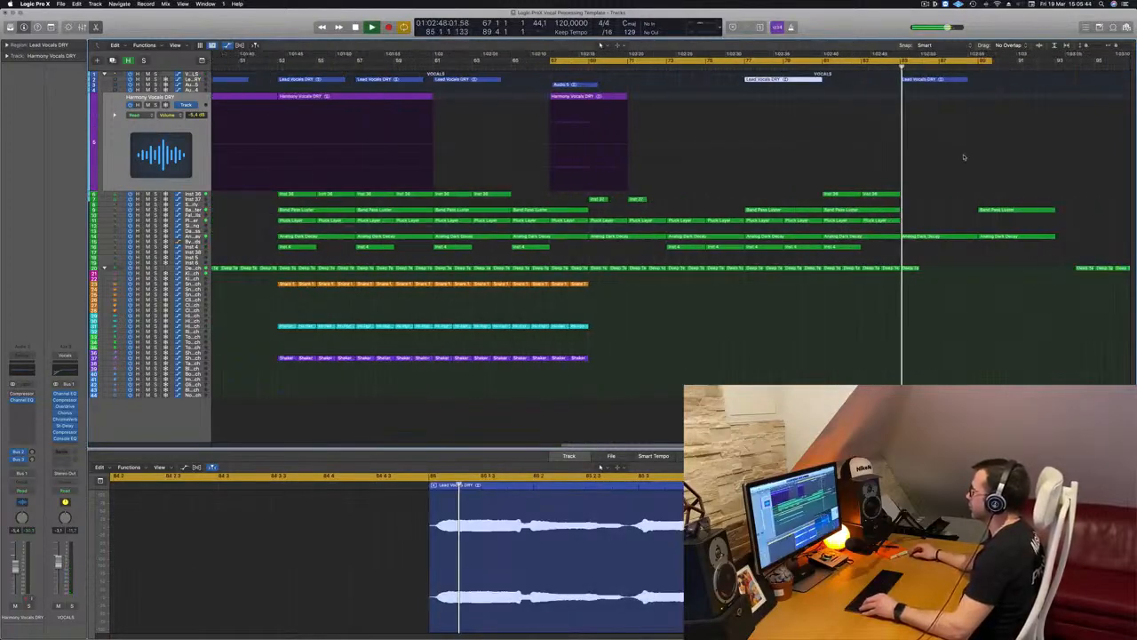
# Restart playback from about bar 84 and delete the Deep Tech drum region at bar 85
pyautogui.press('super+Left')
pyautogui.press('super+Left')
pyautogui.press('super+Left')
pyautogui.press('super+Left')
pyautogui.press('super+Left')
pyautogui.press('super+Left')
pyautogui.press('super+Left')
pyautogui.press('super+Left')
pyautogui.press('super+Right')
pyautogui.press('super+Right')
pyautogui.press('super+Right')
pyautogui.press('super+Right')
pyautogui.press('super+Right')
pyautogui.press('super+Right')
pyautogui.press('super+Right')
pyautogui.press('super+Right')
pyautogui.press('super+Right')
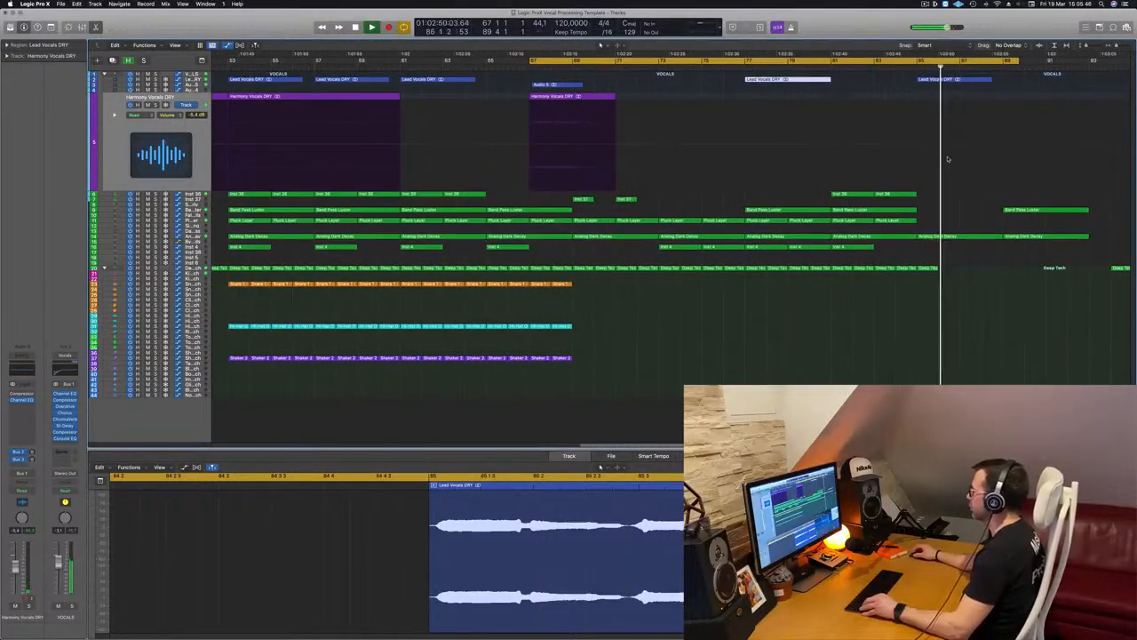
pyautogui.click(899, 64)
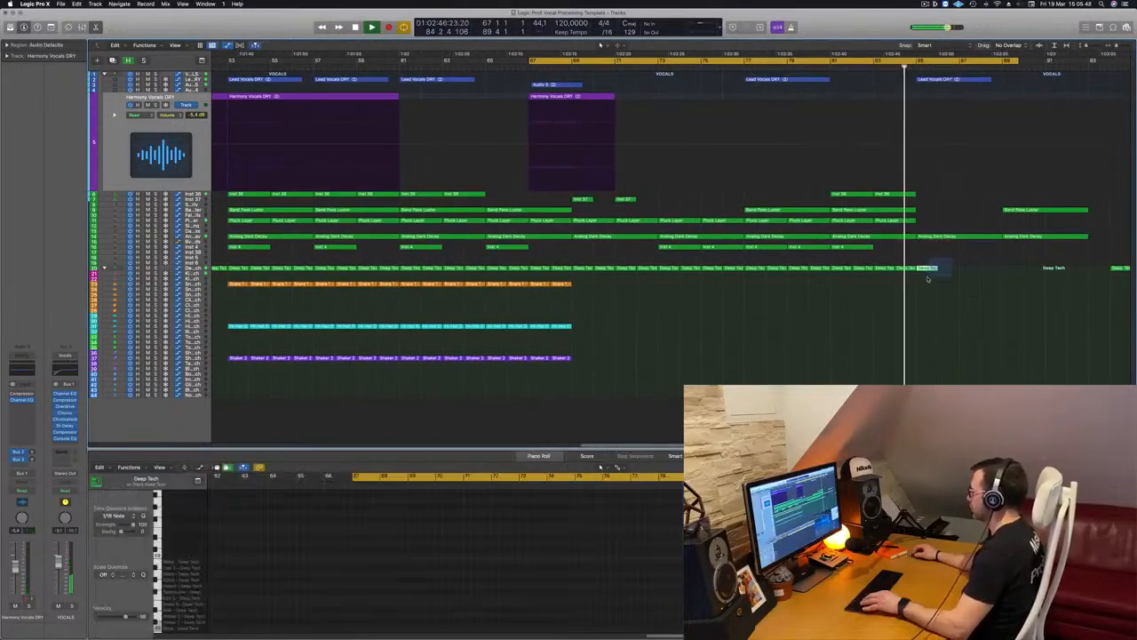
pyautogui.press('super+Left')
pyautogui.press('super+Left')
pyautogui.press('super+Left')
pyautogui.press('super+Left')
pyautogui.press('super+Left')
pyautogui.press('super+Left')
pyautogui.press('super+Left')
pyautogui.press('super+Left')
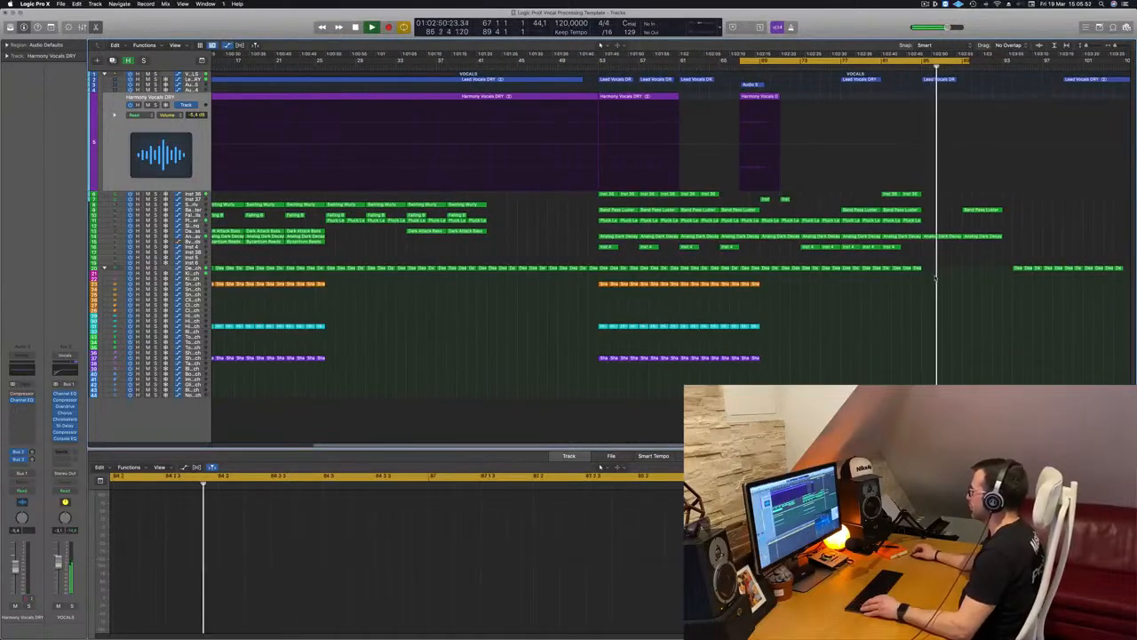
# Replay from about bar 84 and slightly shorten the end of the Lead Vocals DRY region at bar 85
pyautogui.hscroll(5, 940, 271)
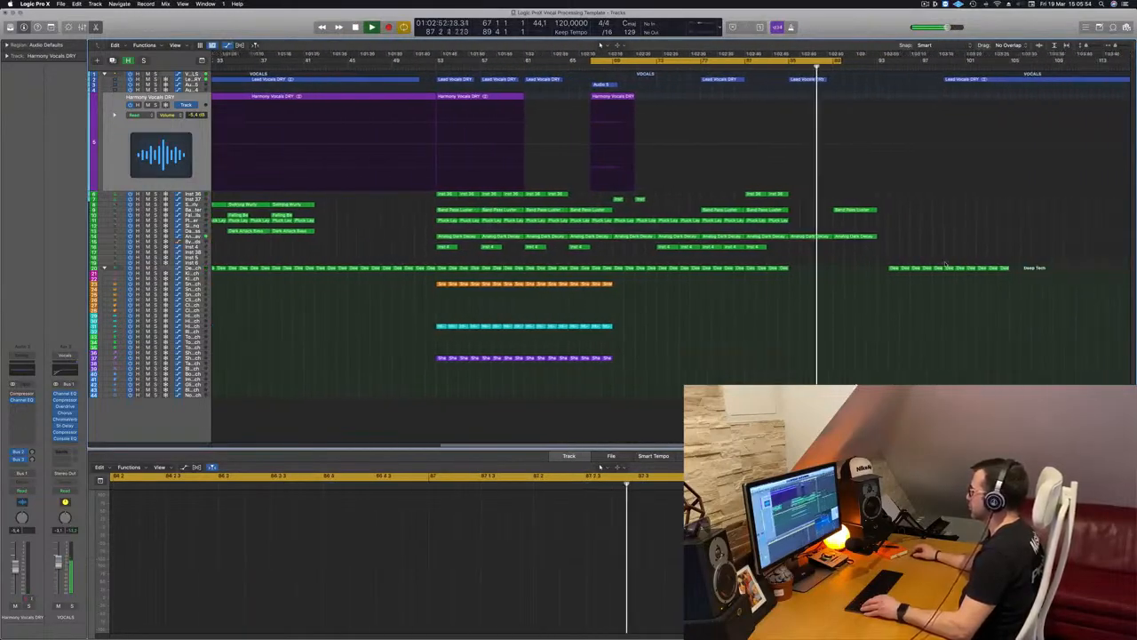
pyautogui.hscroll(3, 948, 265)
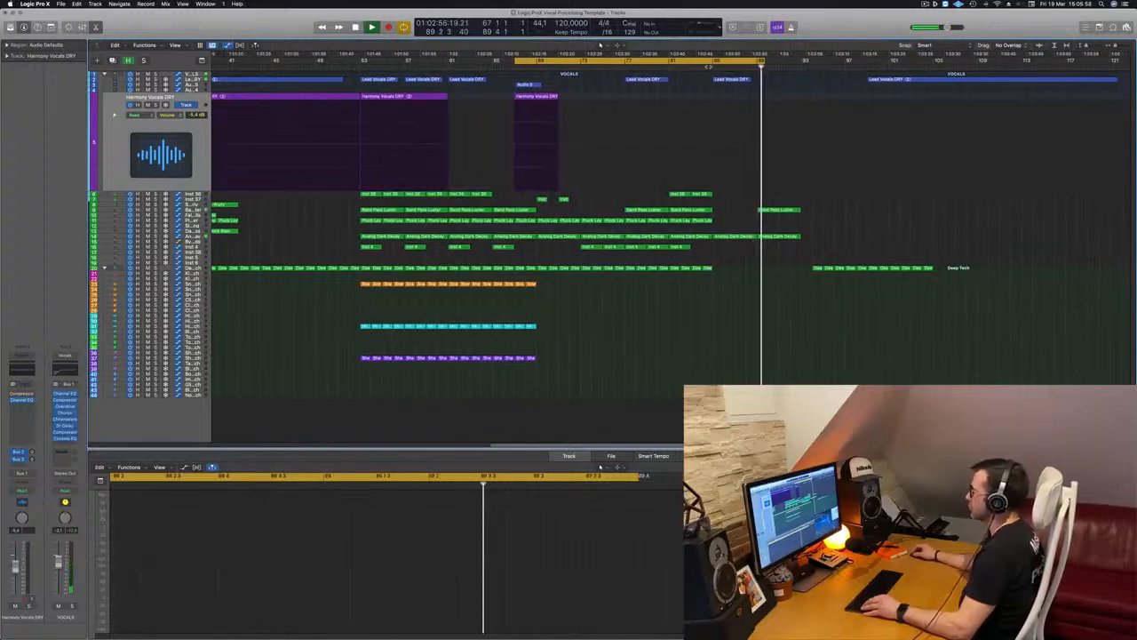
pyautogui.click(701, 66)
pyautogui.press('super+Right')
pyautogui.press('super+Right')
pyautogui.press('super+Right')
pyautogui.click(777, 80)
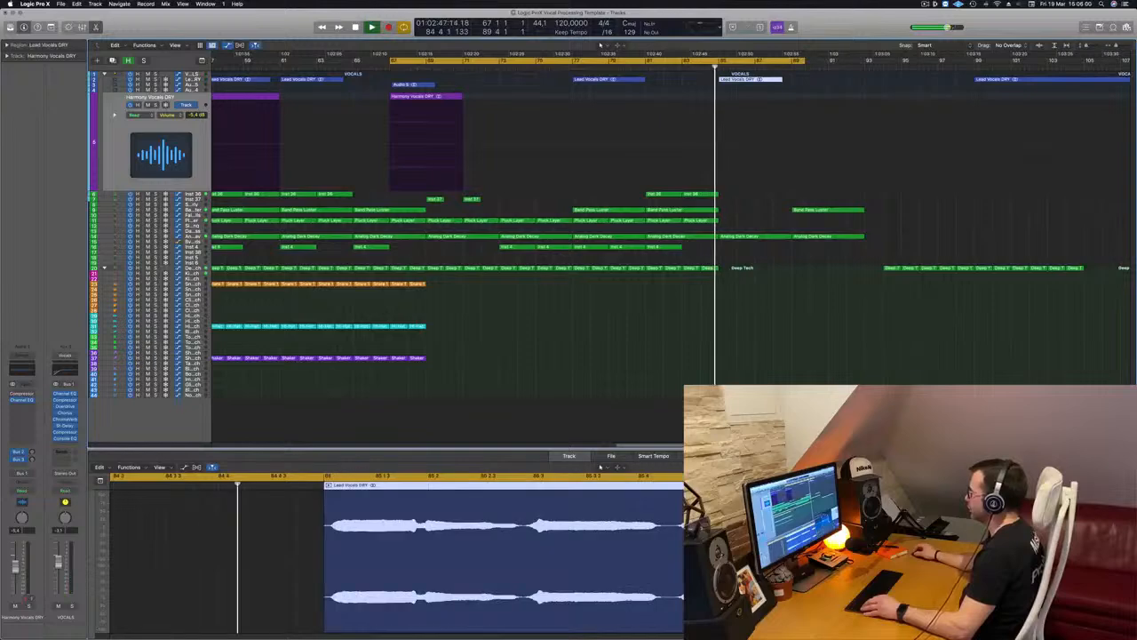
pyautogui.moveTo(778, 79); pyautogui.dragTo(774, 84)
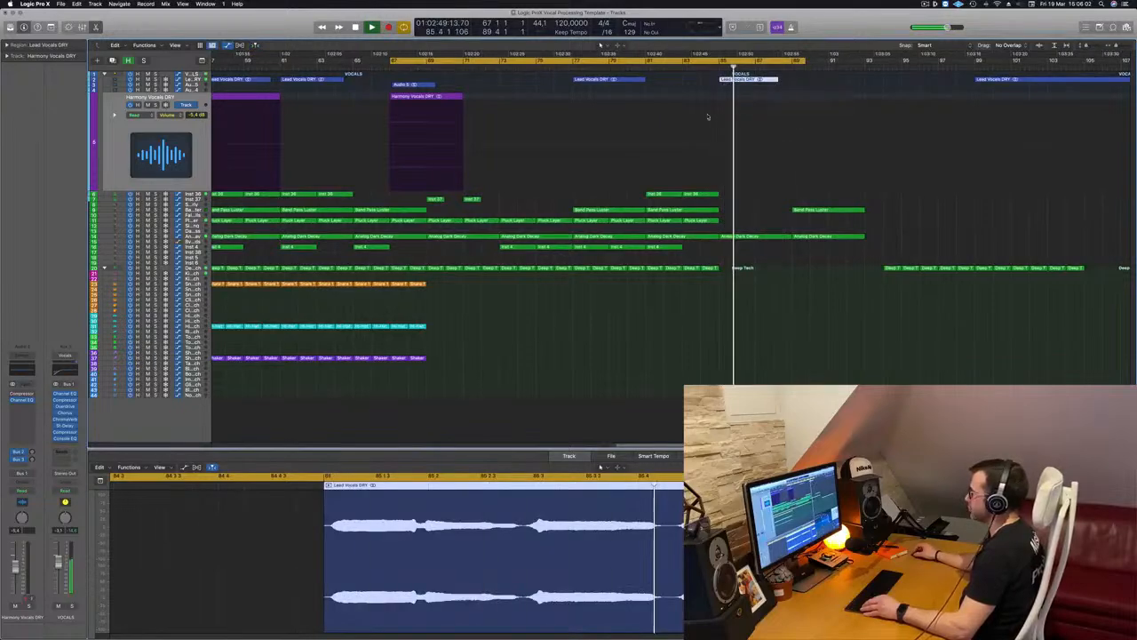
pyautogui.press('super+Left')
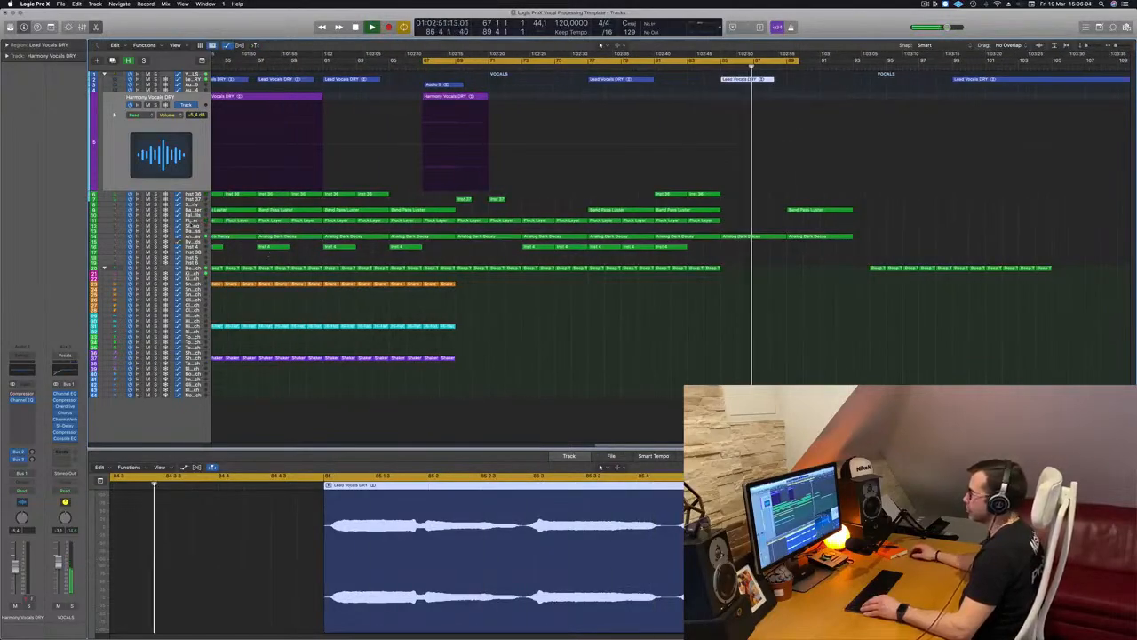
# Try a copy of the last Pluck Layer region at bar 89, audition it, and delete the copy
pyautogui.click(189, 220)
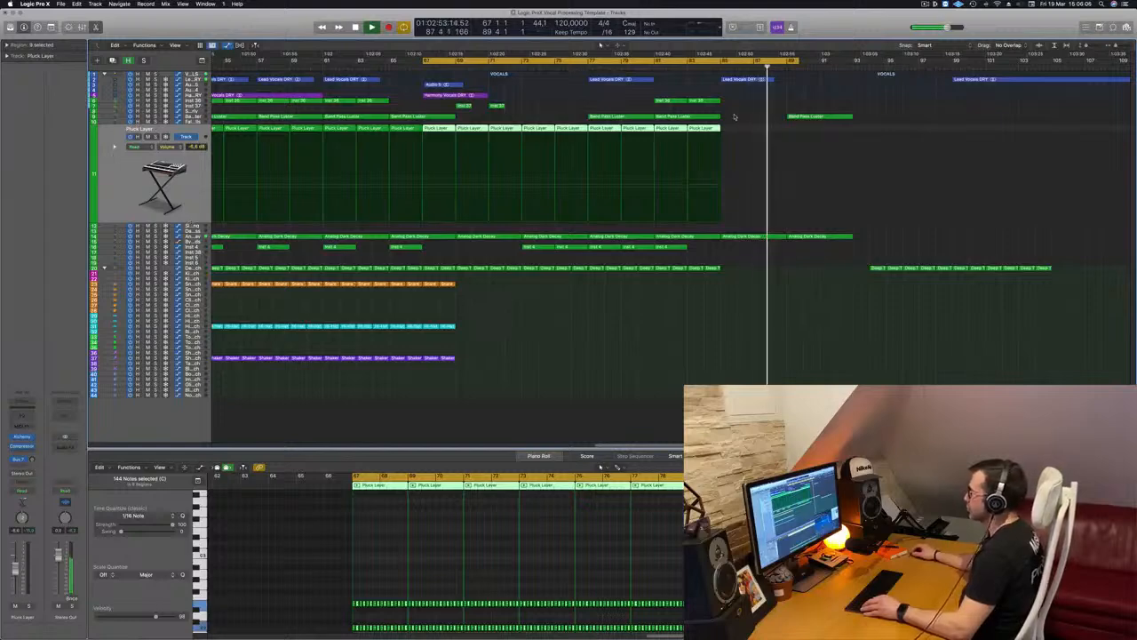
pyautogui.click(707, 129)
pyautogui.moveTo(706, 129); pyautogui.dragTo(803, 138)
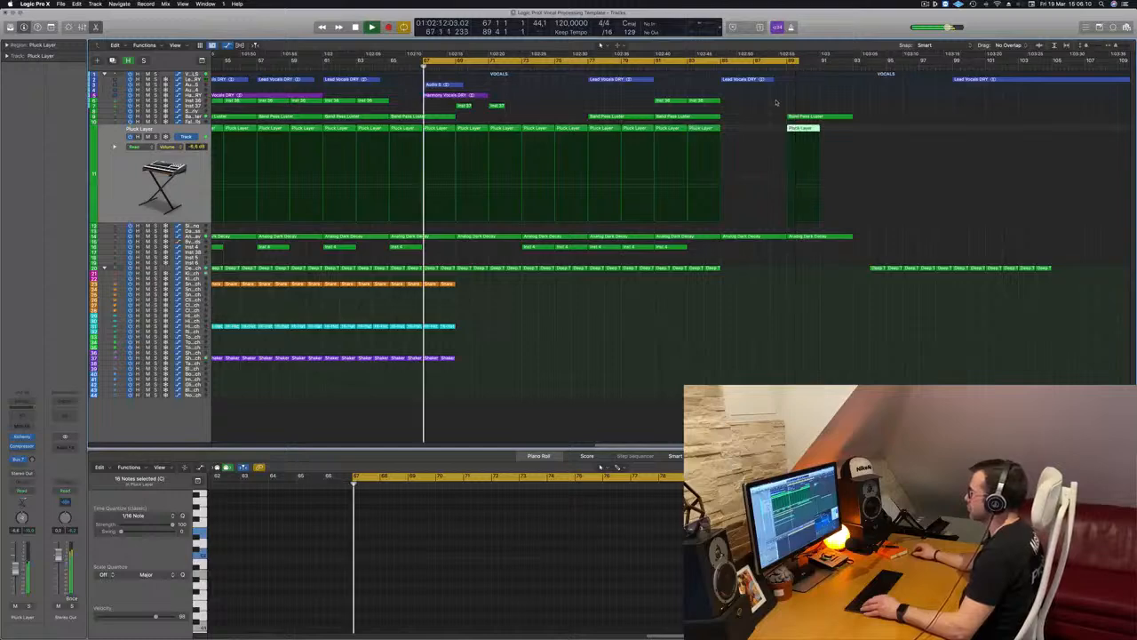
pyautogui.click(787, 66)
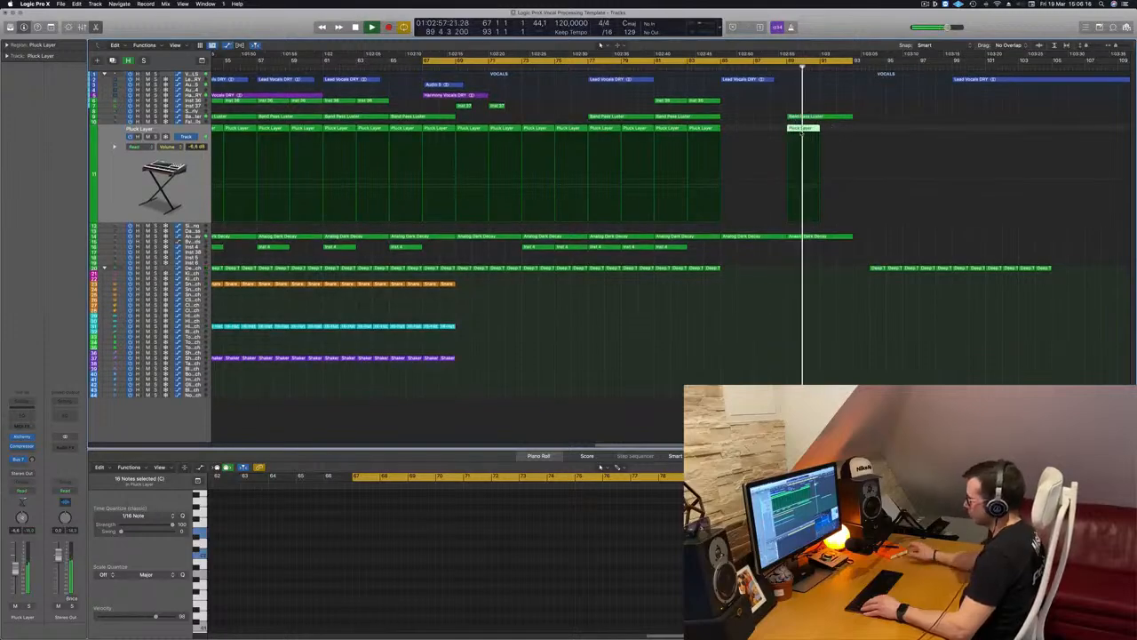
pyautogui.press('Delete')
pyautogui.press('space')
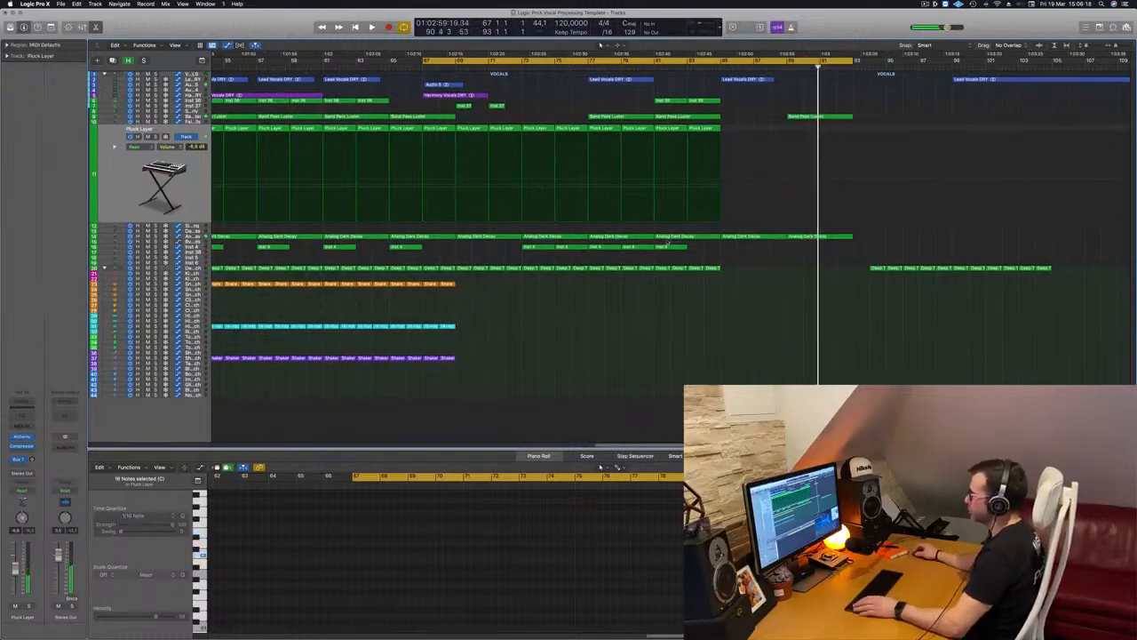
# Restart playback and, on the Inst 4 track, move the region at bar 79 onto bar 75
pyautogui.press('space')
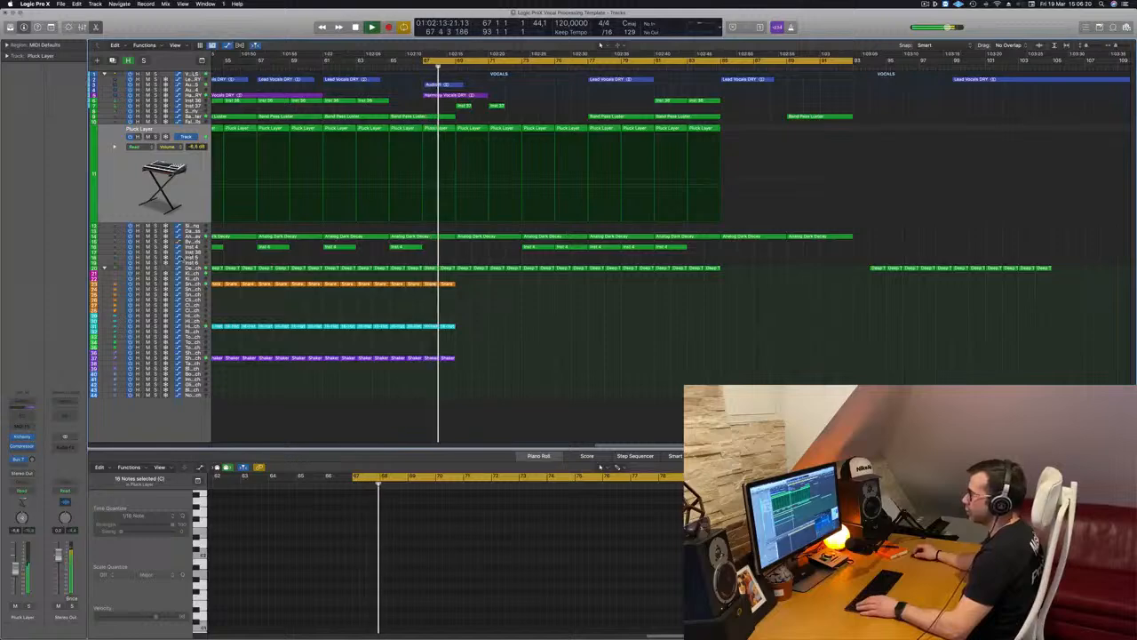
pyautogui.click(302, 247)
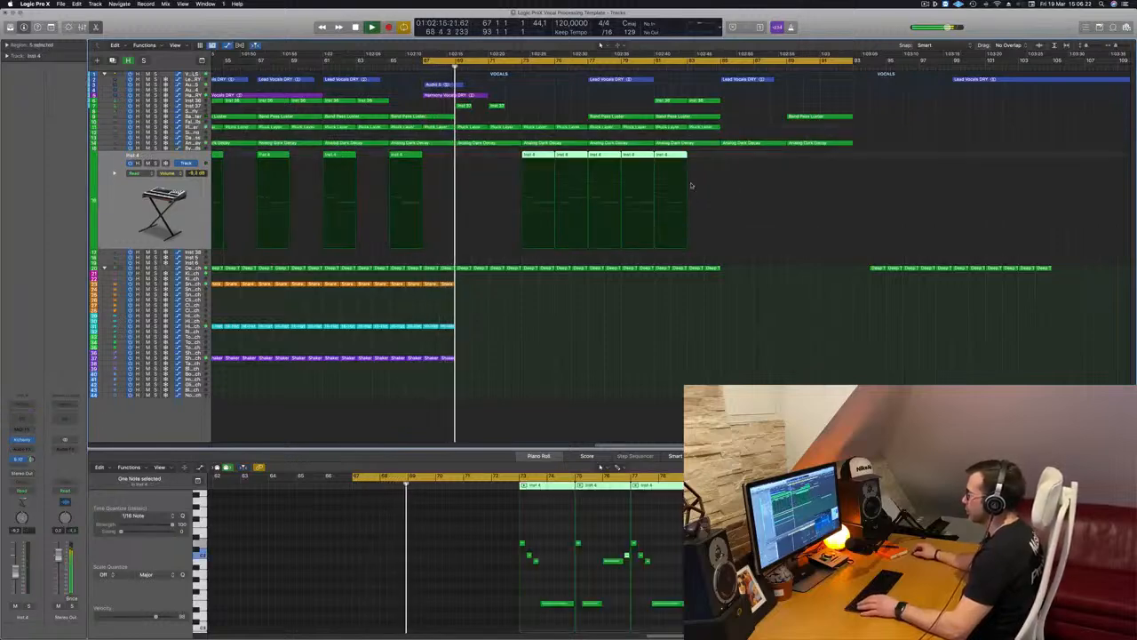
pyautogui.moveTo(513, 155); pyautogui.dragTo(562, 159)
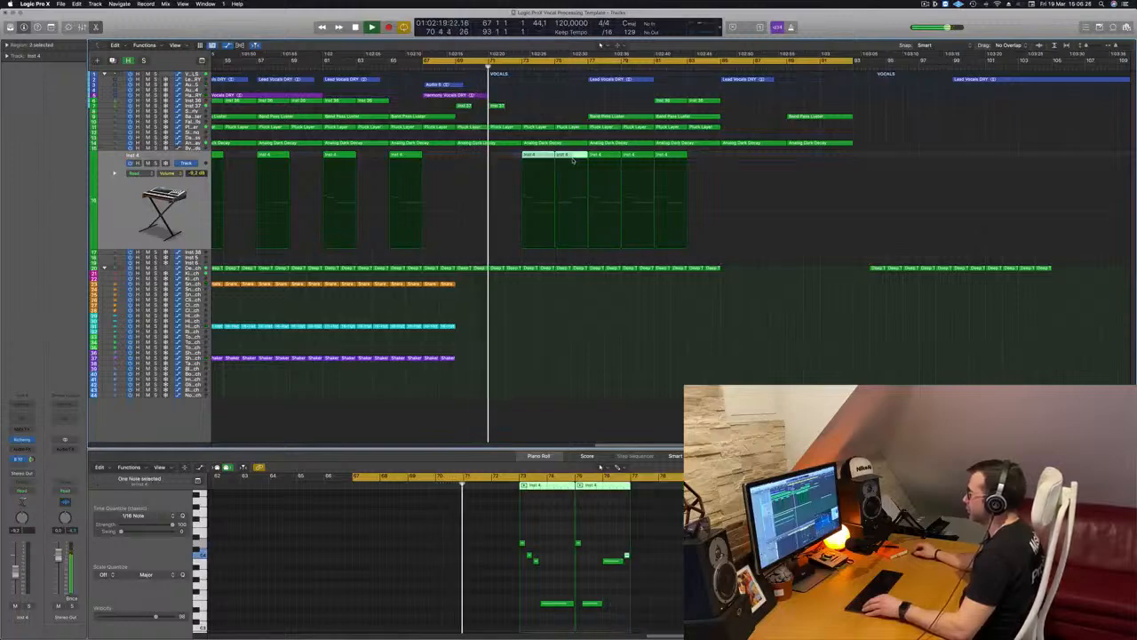
pyautogui.click(734, 152)
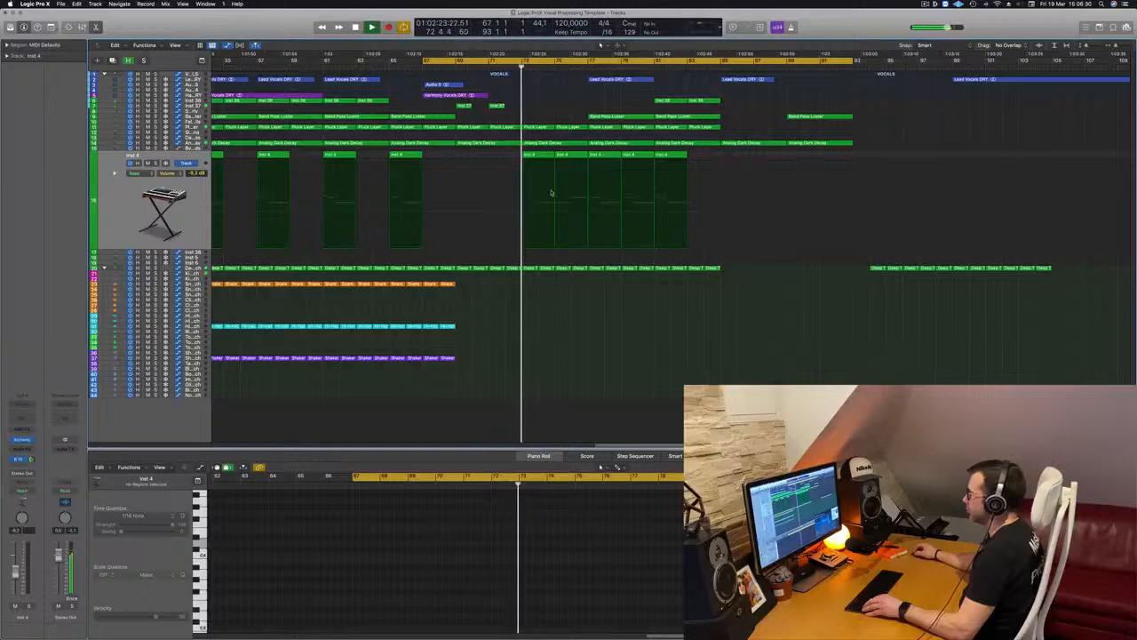
pyautogui.click(638, 155)
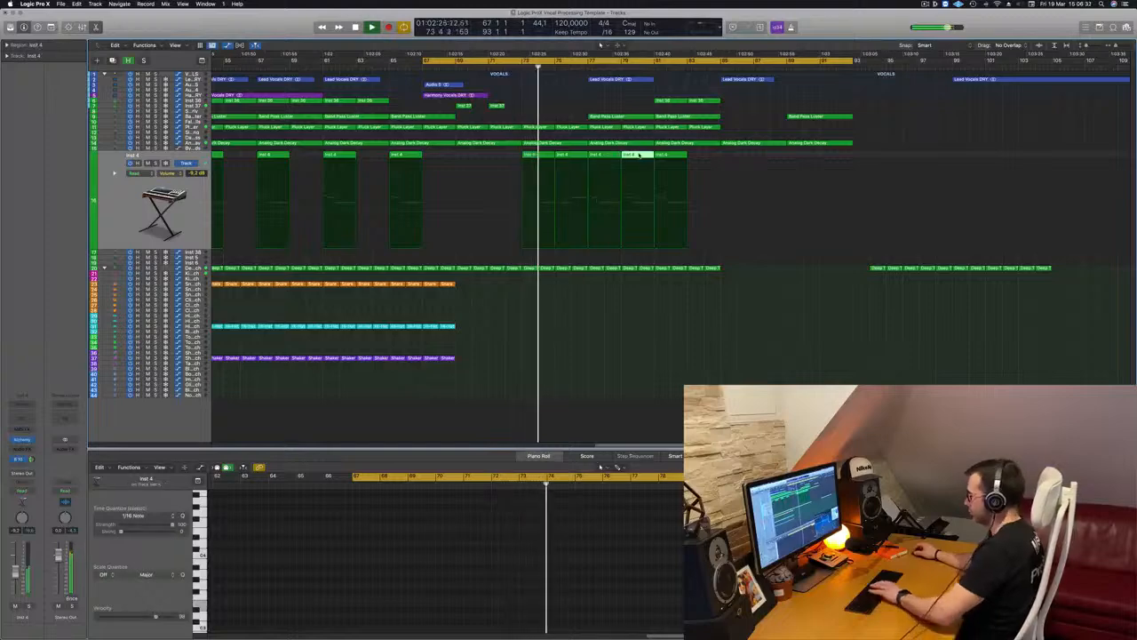
pyautogui.moveTo(638, 156); pyautogui.dragTo(569, 158)
pyautogui.click(578, 160)
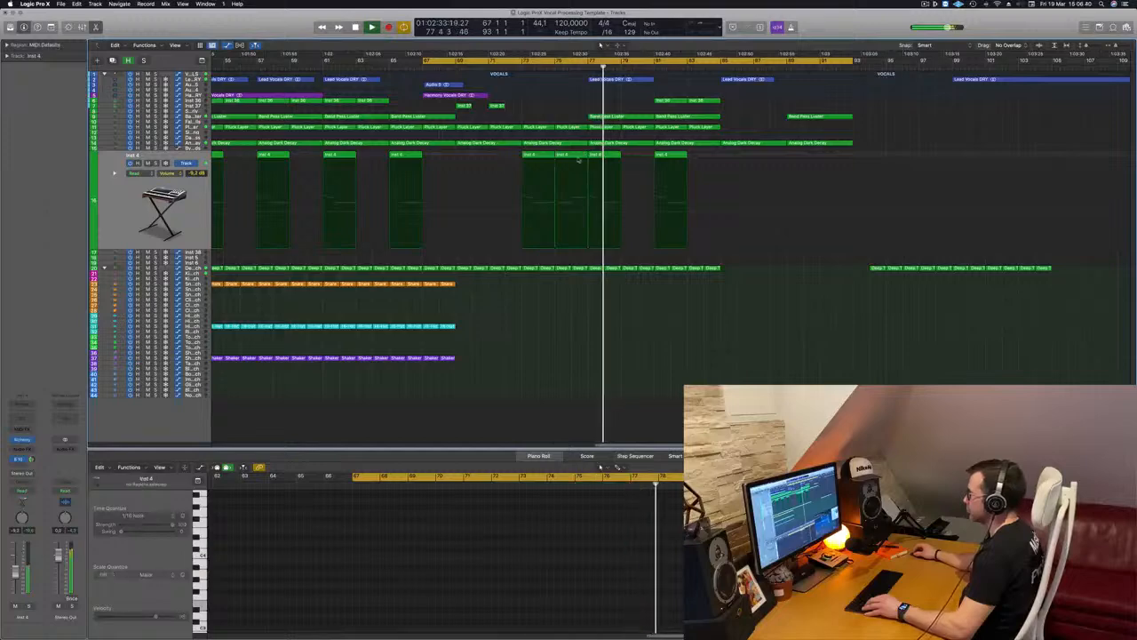
# Copy the two Inst 4 regions at bars 73 and 75 and place the copies at bar 89 during playback
pyautogui.click(578, 160)
pyautogui.keyDown('shift'); pyautogui.click(542, 160); pyautogui.keyUp('shift')
pyautogui.moveTo(542, 159); pyautogui.dragTo(872, 163)
pyautogui.click(780, 69)
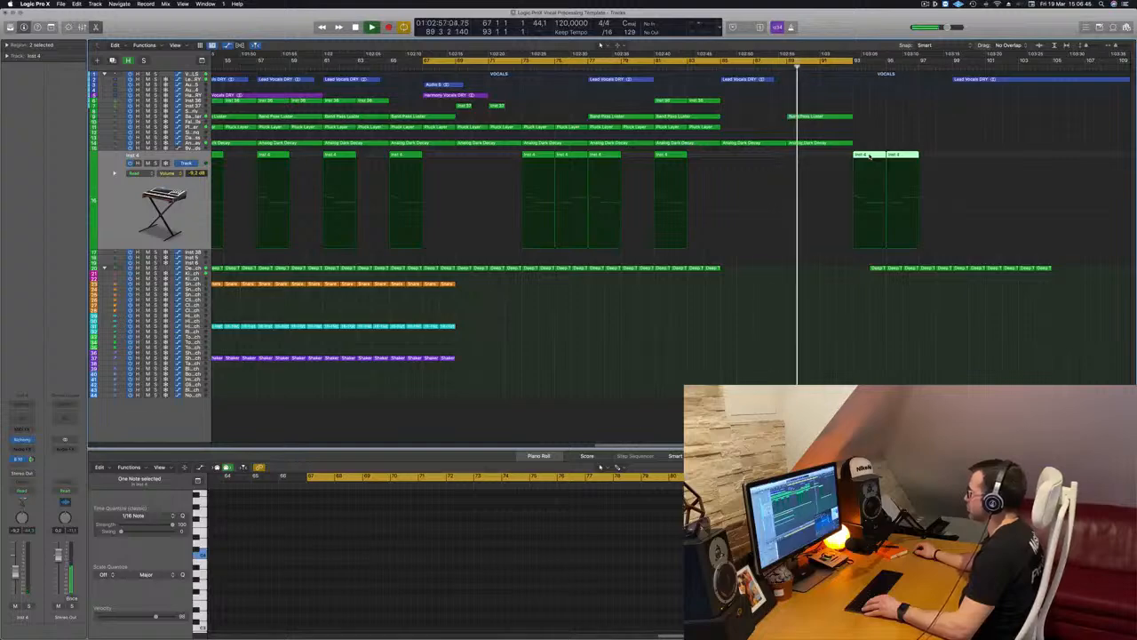
pyautogui.moveTo(870, 156); pyautogui.dragTo(804, 157)
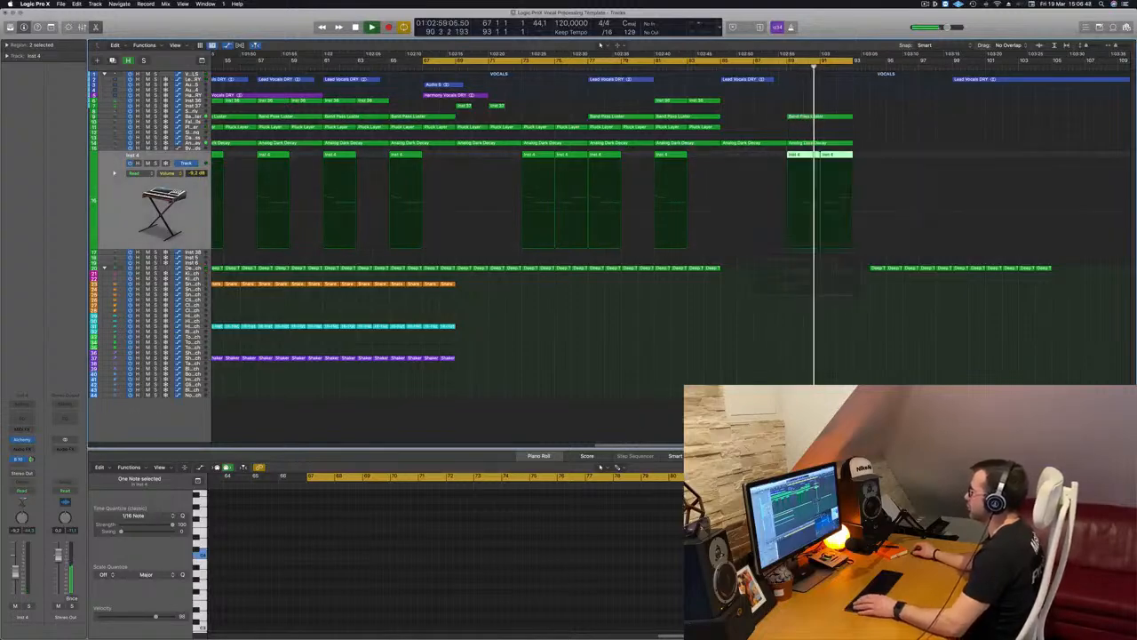
# Replay from about bar 89 and set the cycle range to bars 85 to 93
pyautogui.press('space')
pyautogui.press('space')
pyautogui.click(783, 67)
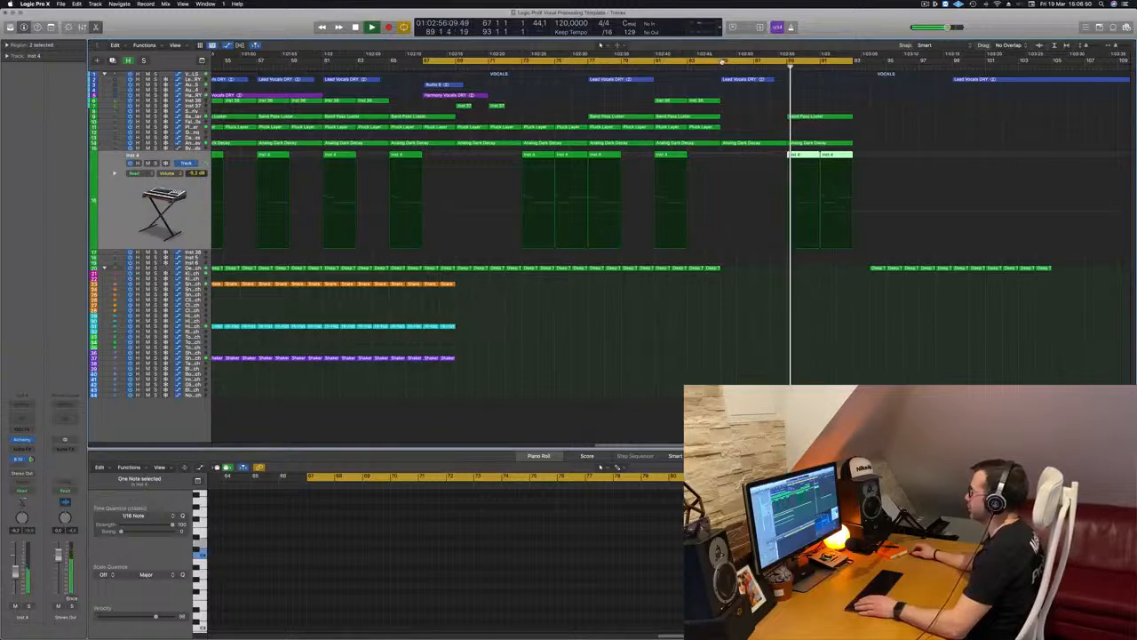
pyautogui.moveTo(722, 62); pyautogui.dragTo(853, 62)
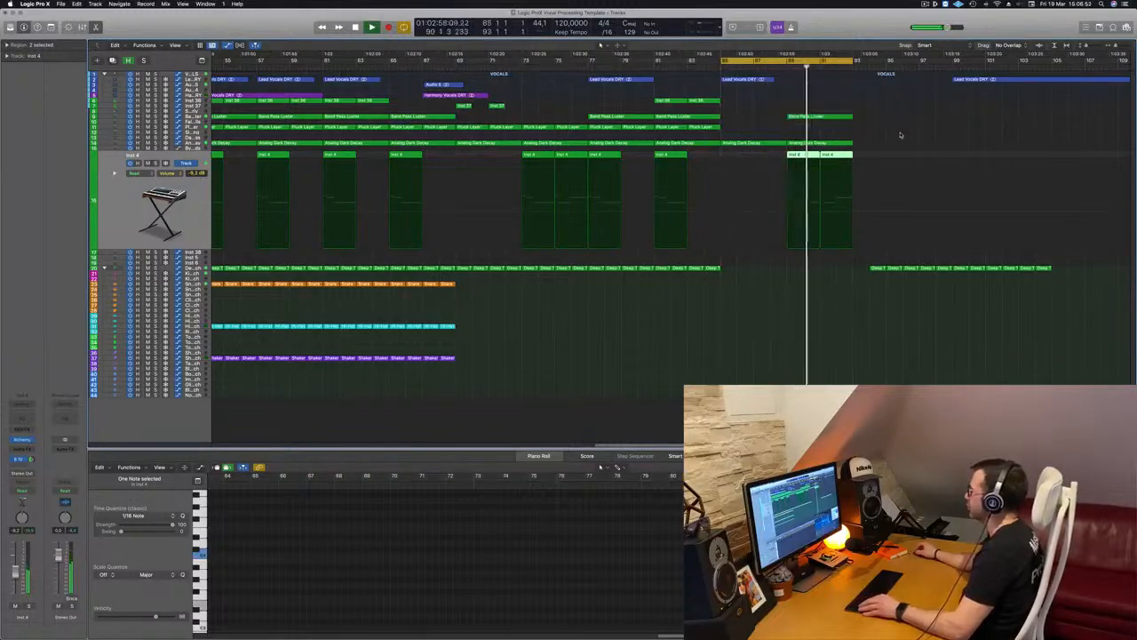
# Add a copy of the Deep Tech drum region from bar 94 at bar 93
pyautogui.scroll(-2, 894, 153)
pyautogui.click(874, 269)
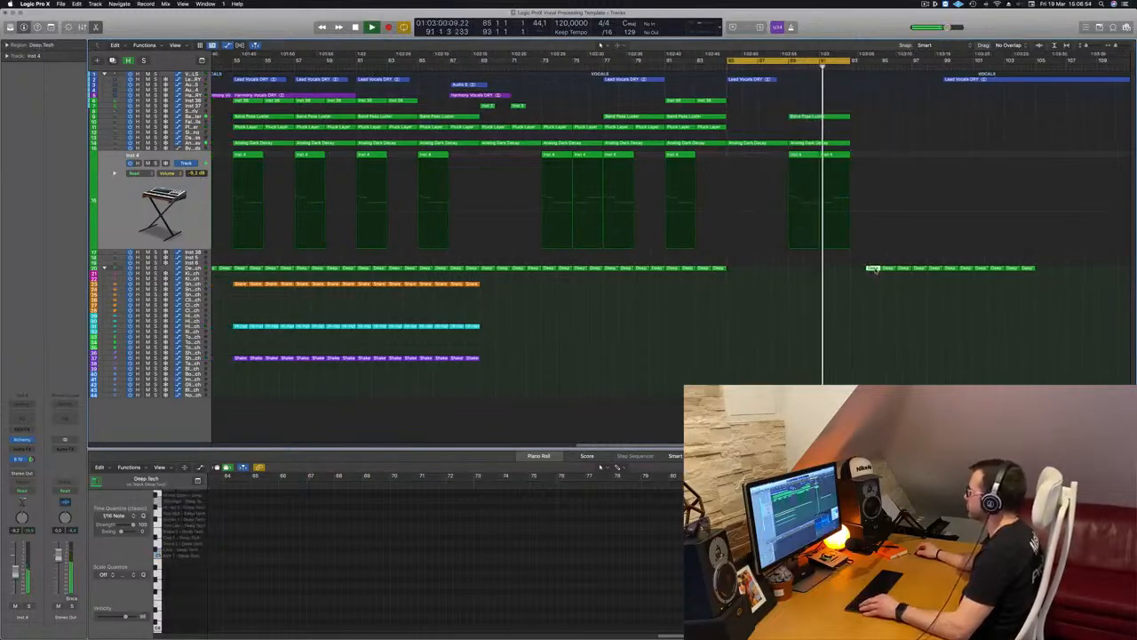
pyautogui.scroll(-2, 881, 230)
pyautogui.scroll(-2, 881, 230)
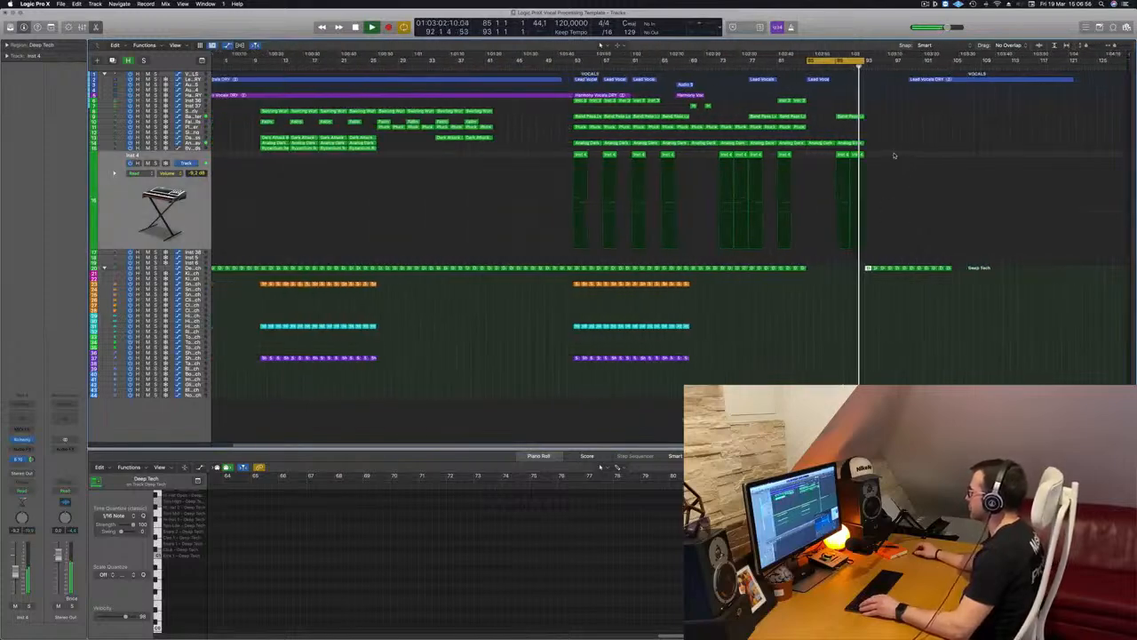
# Copy the two Inst 4 regions at bars 89 and 91 to bar 93 and extend the cycle range to bar 97
pyautogui.click(842, 154)
pyautogui.moveTo(842, 155); pyautogui.dragTo(871, 156)
pyautogui.click(836, 68)
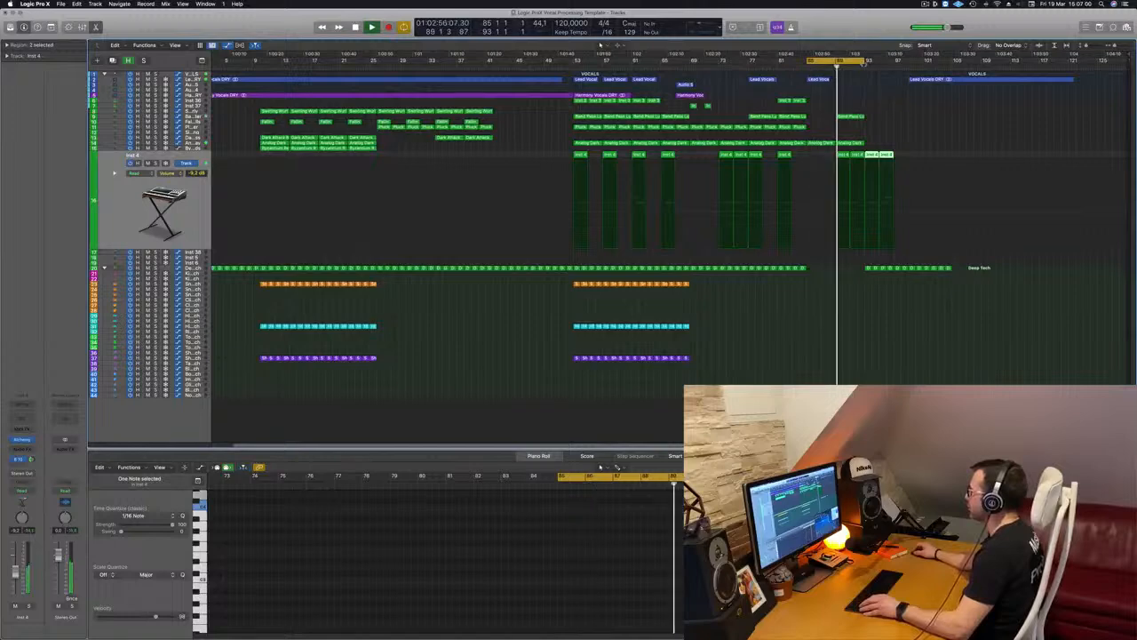
pyautogui.moveTo(866, 61); pyautogui.dragTo(896, 65)
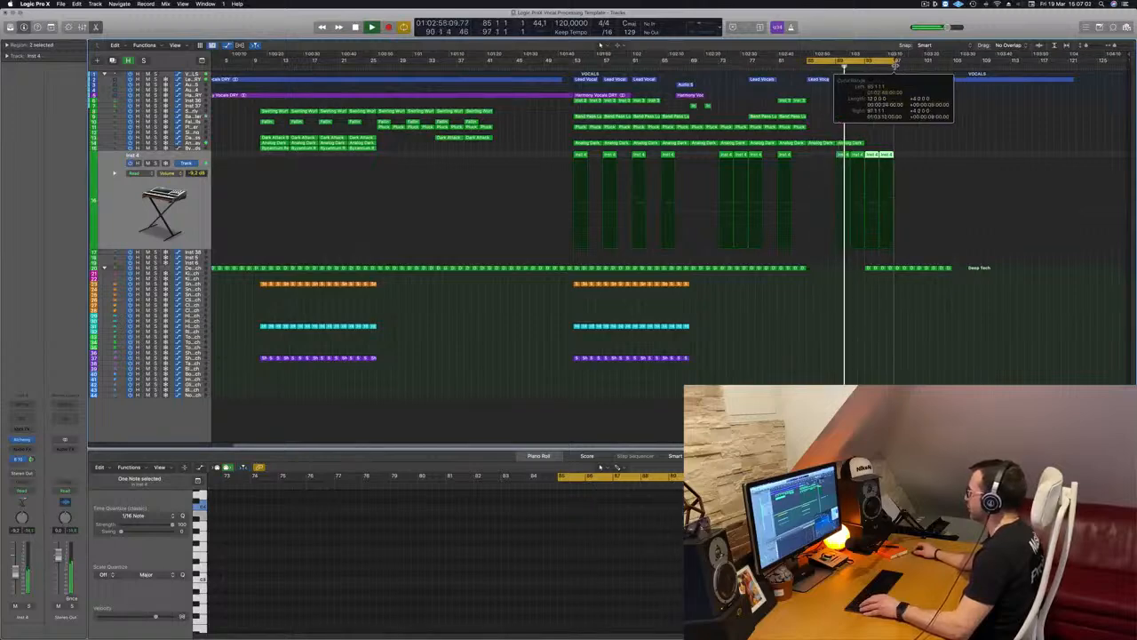
pyautogui.hscroll(4, 938, 113)
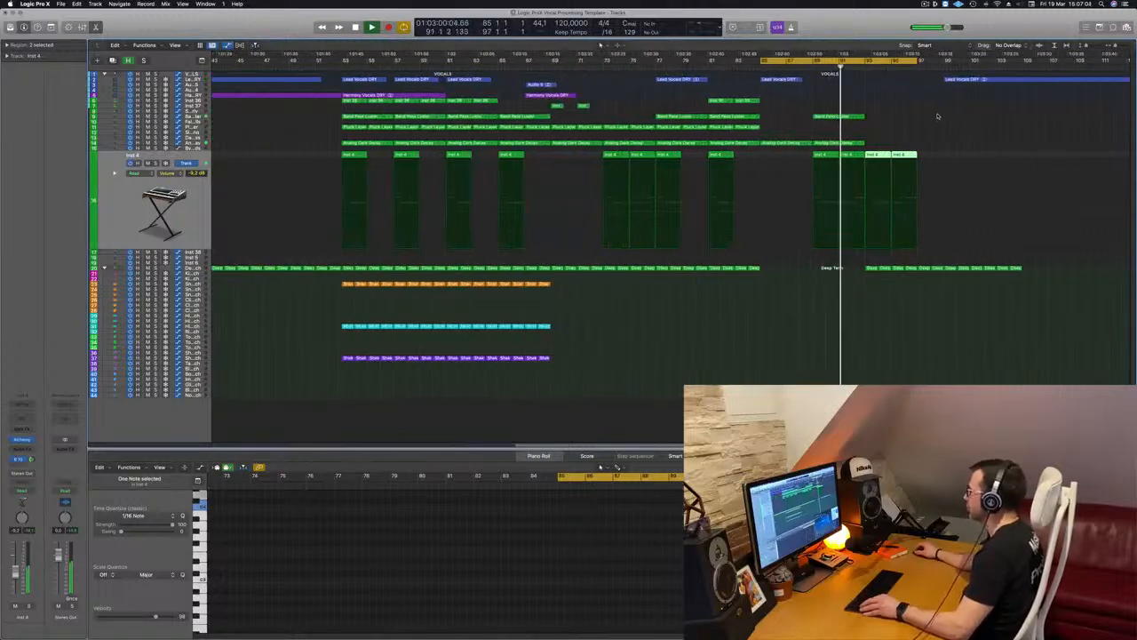
# Copy the Analog Dark Decay region at bar 89 to bar 93
pyautogui.press('super+Left')
pyautogui.press('super+Right')
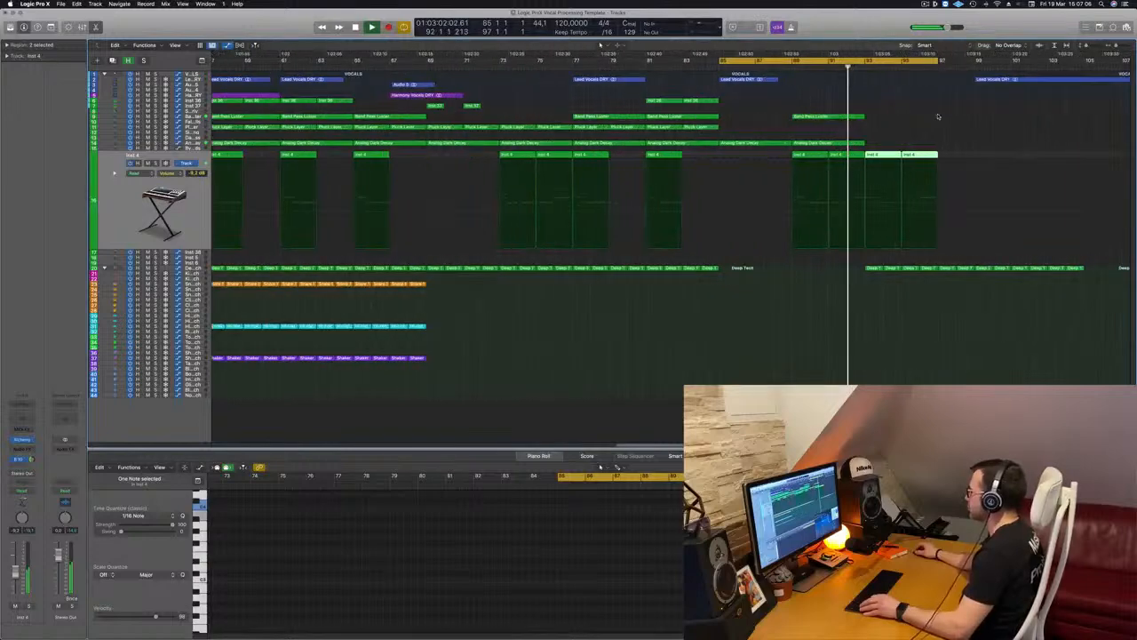
pyautogui.press('super+Right')
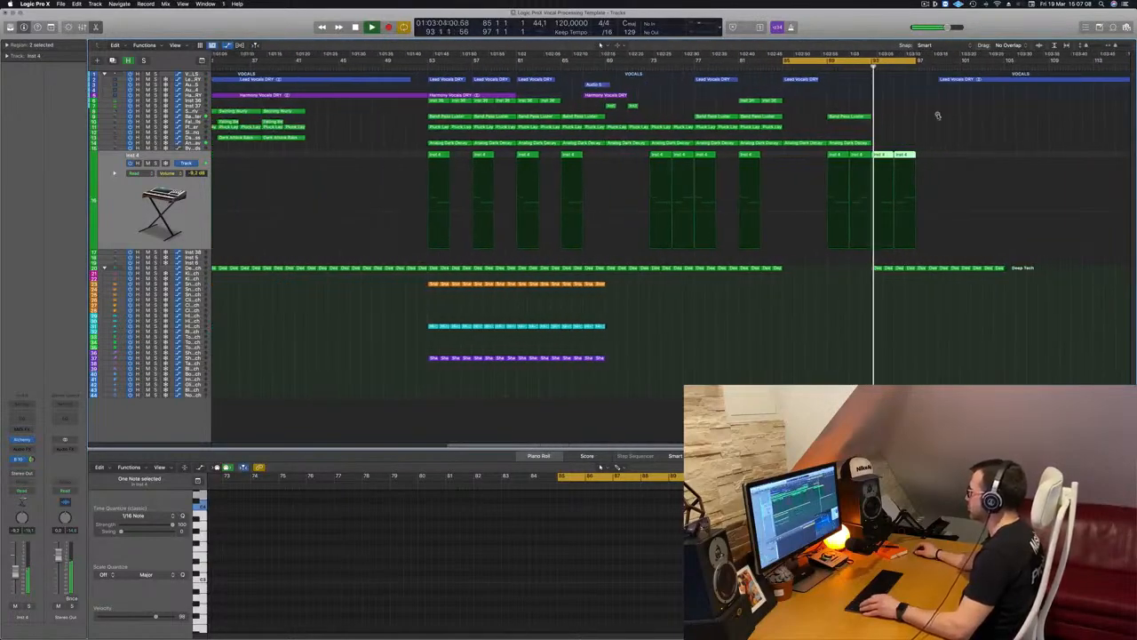
pyautogui.click(803, 143)
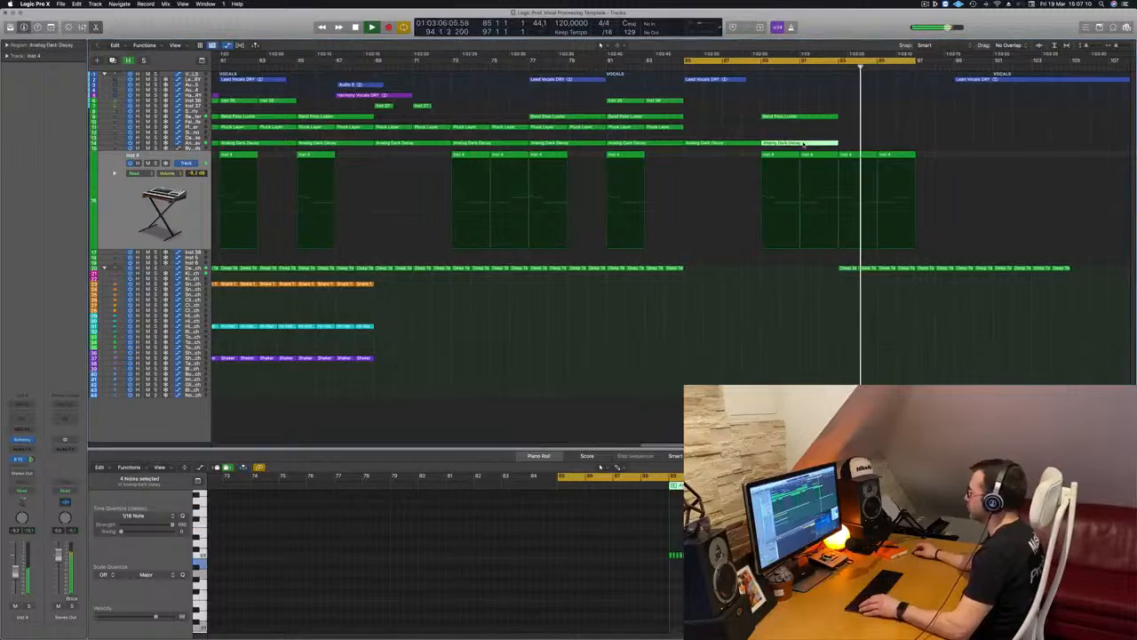
pyautogui.moveTo(834, 144); pyautogui.dragTo(866, 147)
# Try moving the Band Pass Luster region from bar 89 to about bar 93
pyautogui.moveTo(811, 118); pyautogui.dragTo(878, 119)
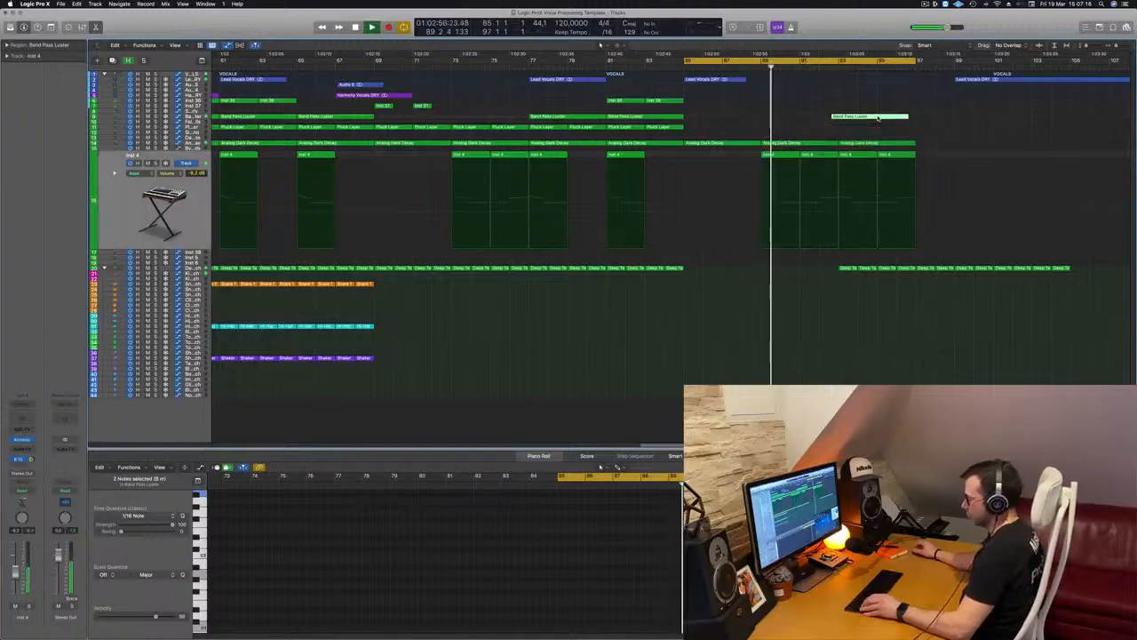
pyautogui.click(699, 116)
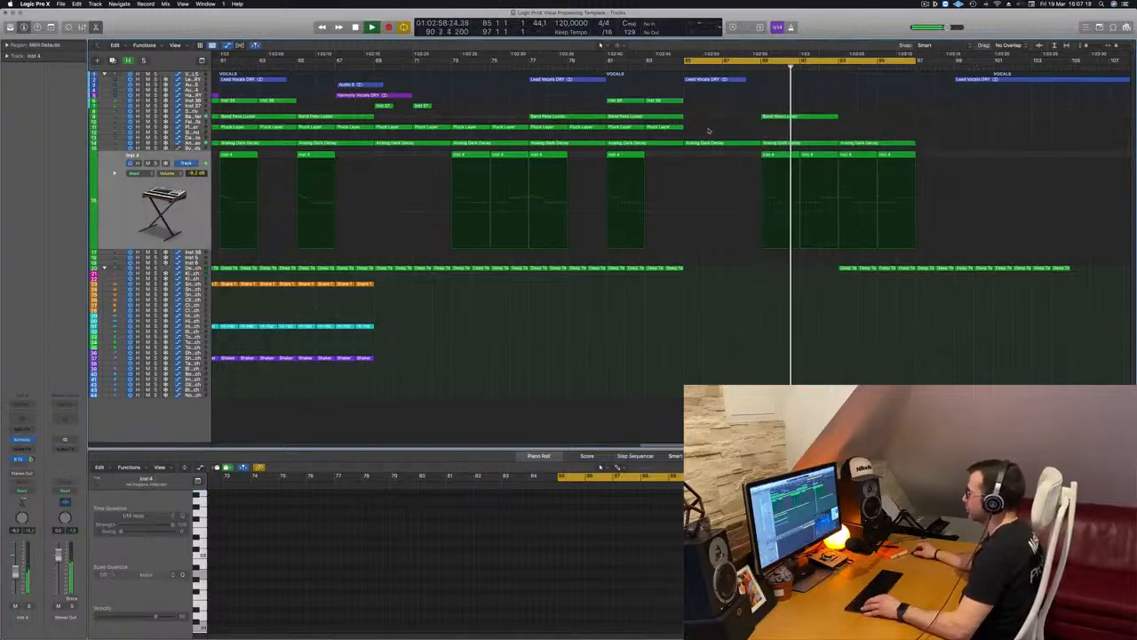
# Place copies of two Pluck Layer regions at bars 93 and 95, above the copied Analog Dark Decay region
pyautogui.moveTo(708, 131); pyautogui.dragTo(858, 133)
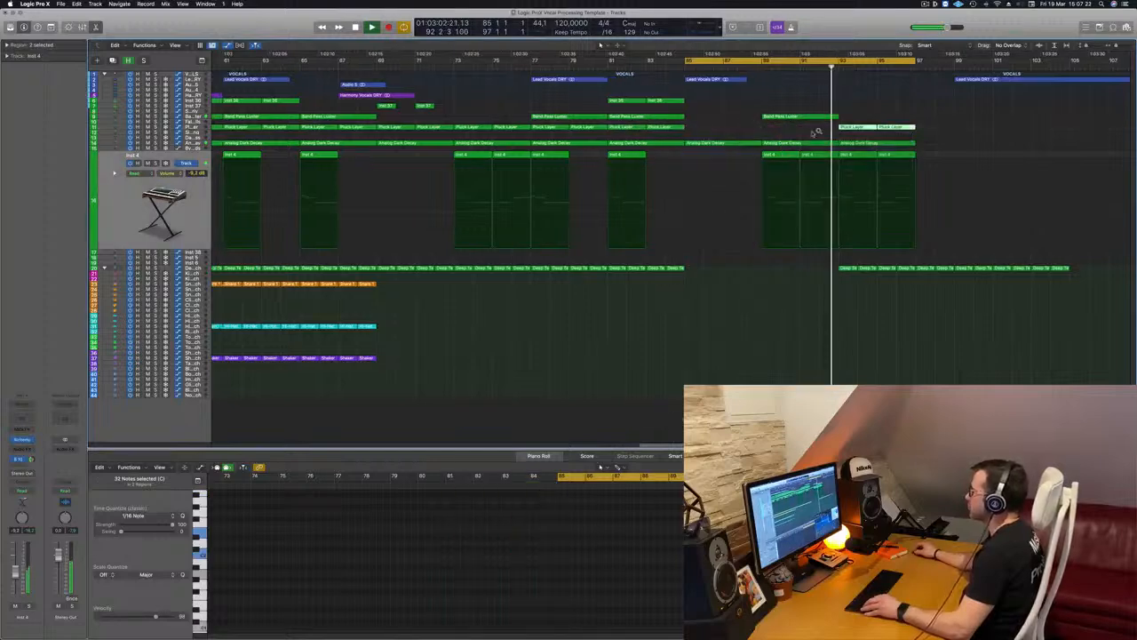
pyautogui.scroll(-5, 810, 135)
pyautogui.scroll(4, 954, 137)
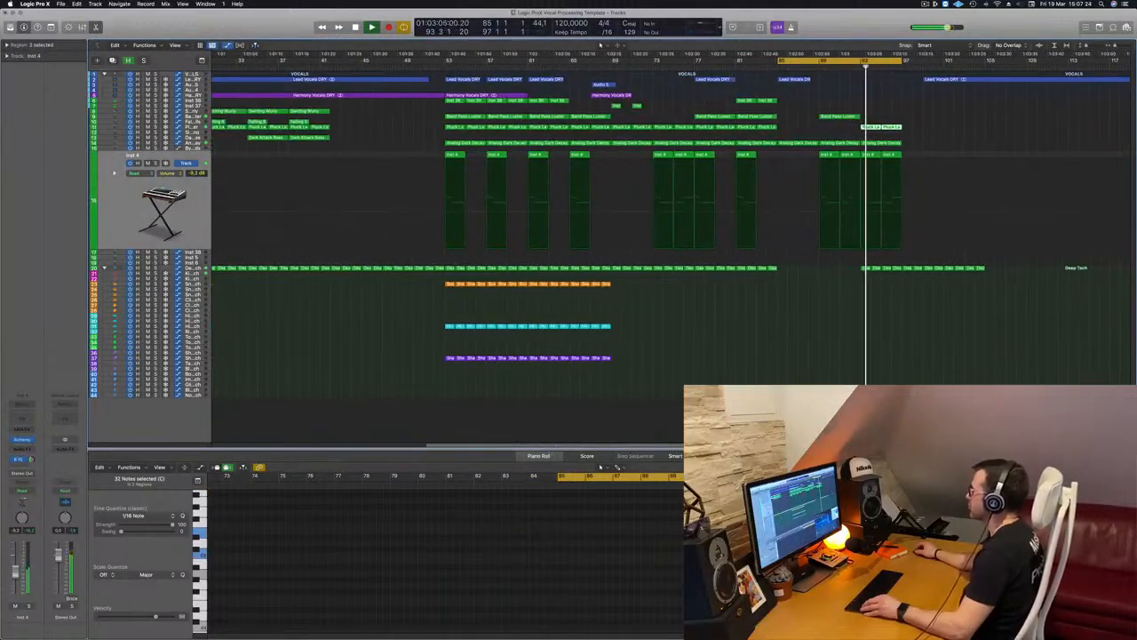
pyautogui.scroll(-3, 955, 140)
pyautogui.scroll(-2, 953, 142)
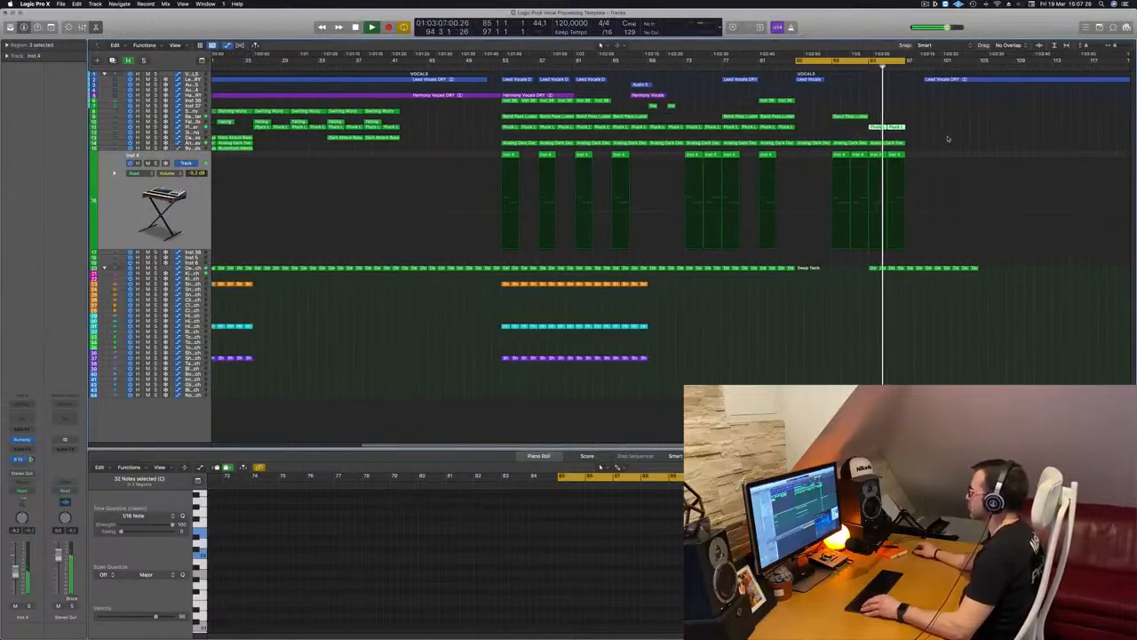
pyautogui.hscroll(-1, 932, 128)
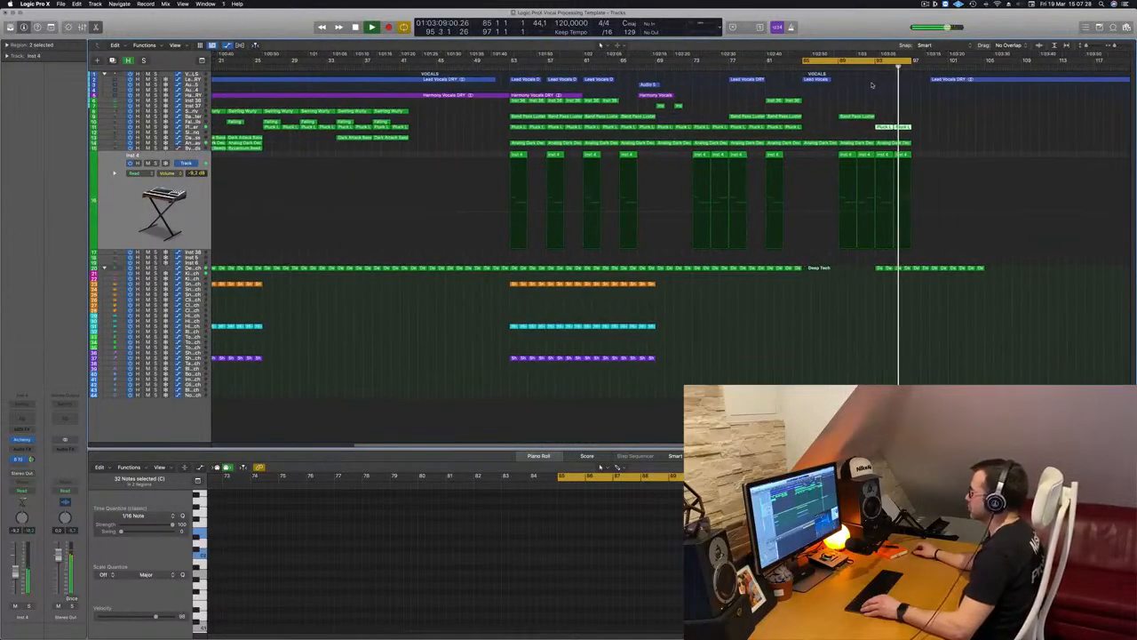
# Select the Lead Vocals DRY track and listen to earlier sections from about bars 34, 30, 25 and 21
pyautogui.click(638, 68)
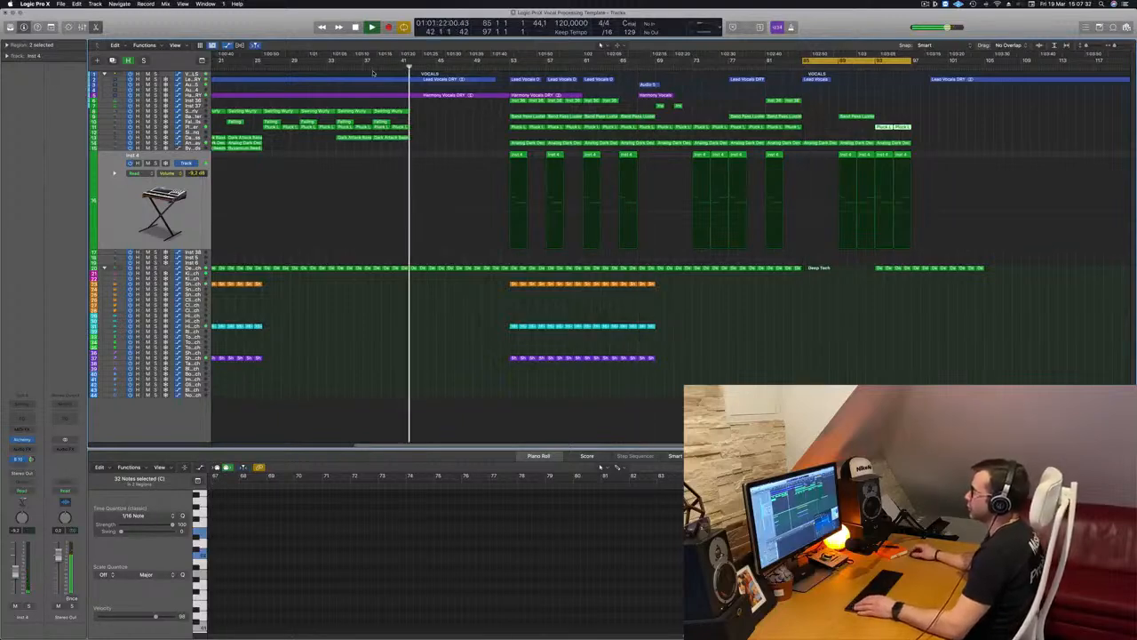
pyautogui.click(191, 79)
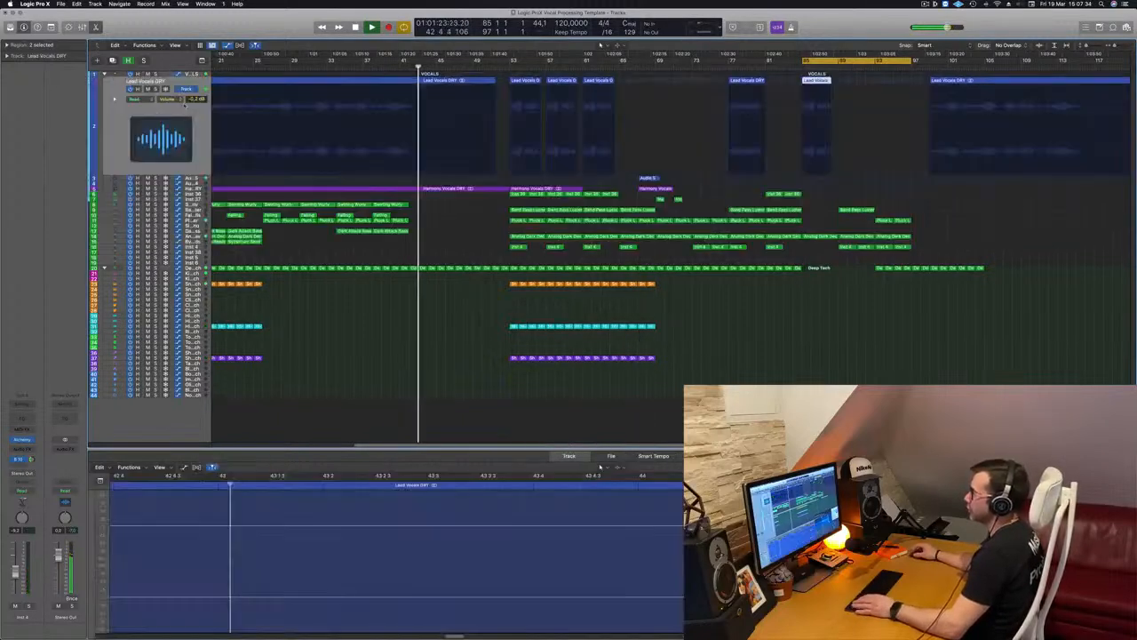
pyautogui.press('space')
pyautogui.press('space')
pyautogui.click(335, 68)
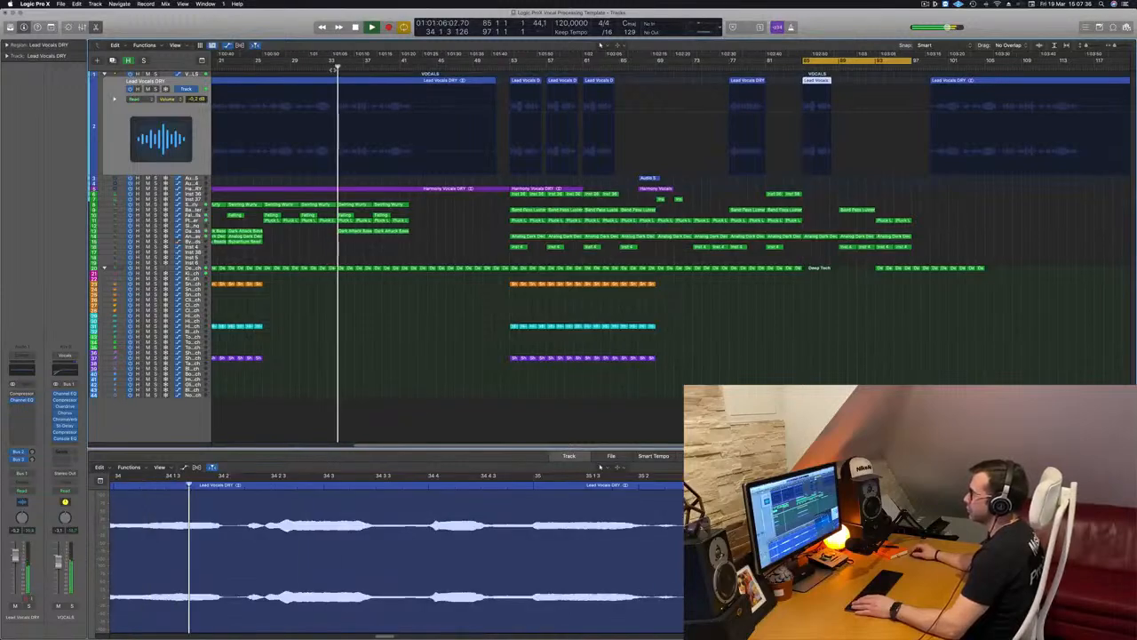
pyautogui.click(300, 68)
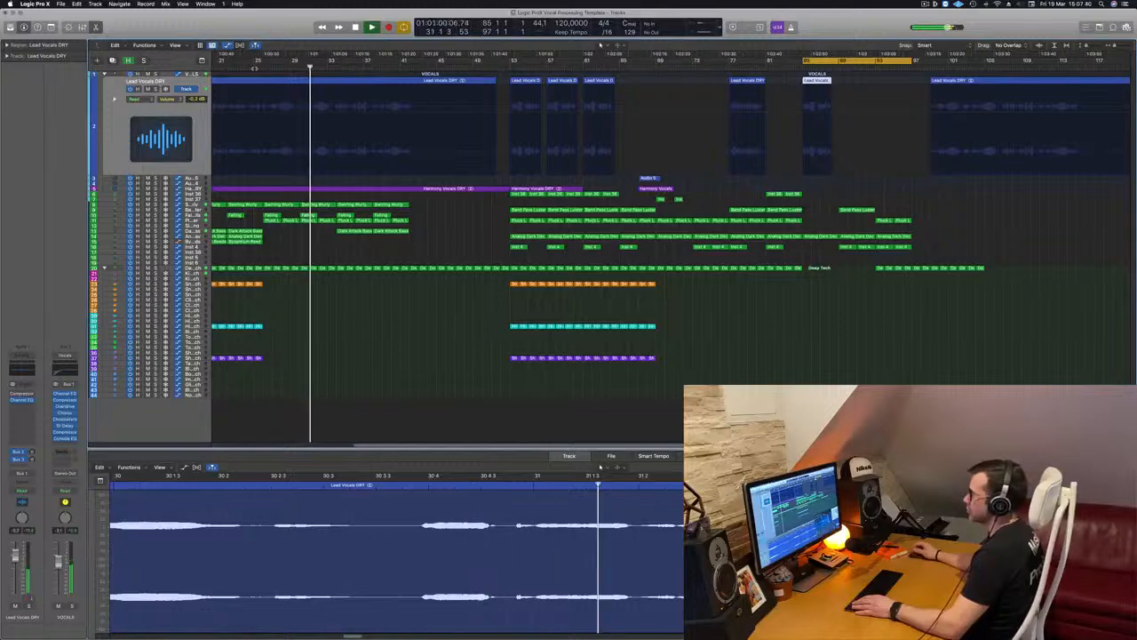
pyautogui.click(254, 68)
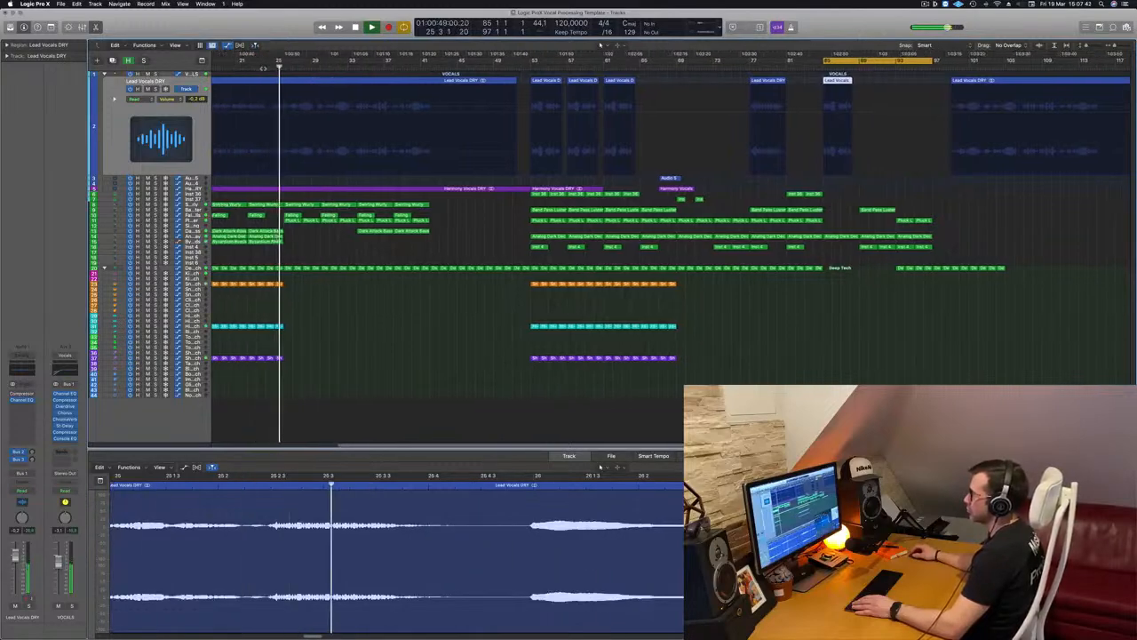
pyautogui.hscroll(-3, 264, 68)
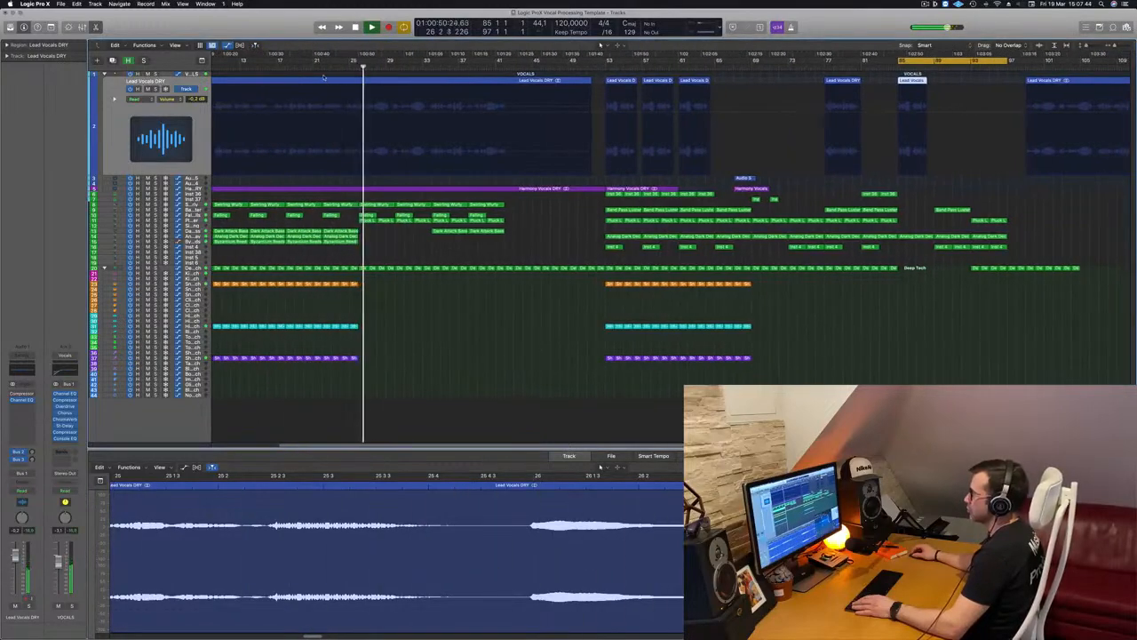
pyautogui.click(320, 68)
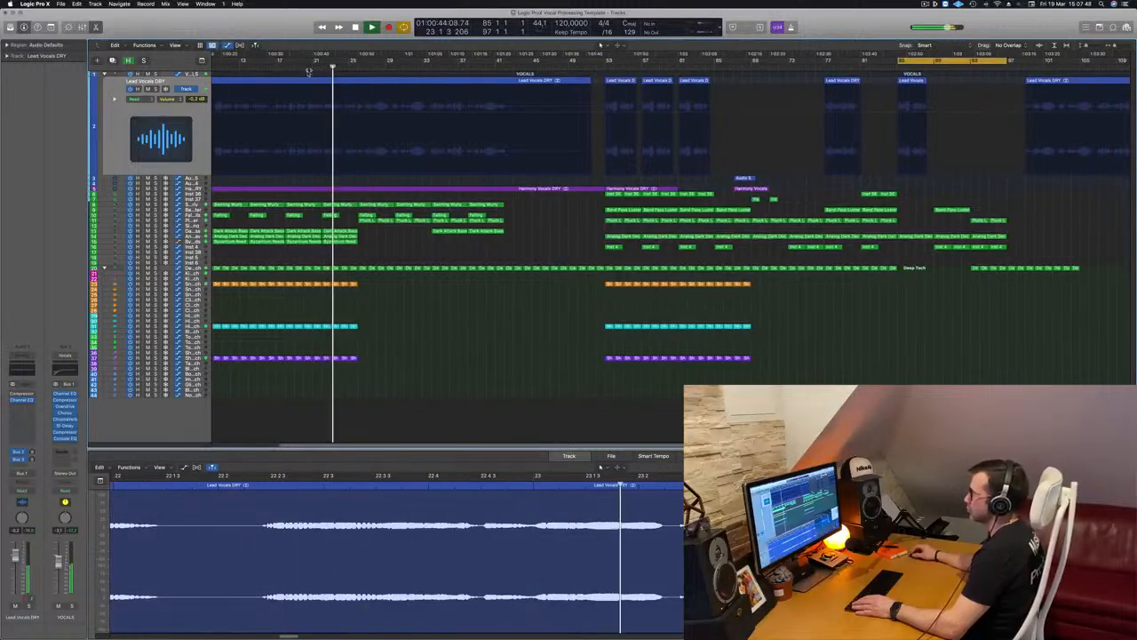
# Solo the Lead Vocals DRY track and listen to it from about bar 21
pyautogui.click(313, 69)
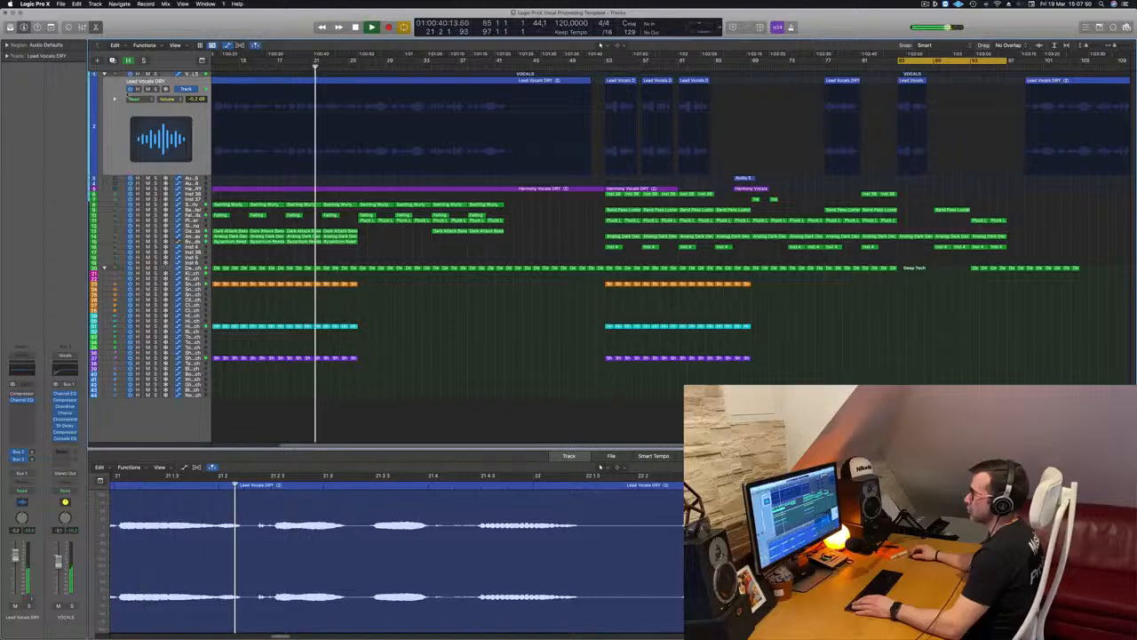
pyautogui.press('s')
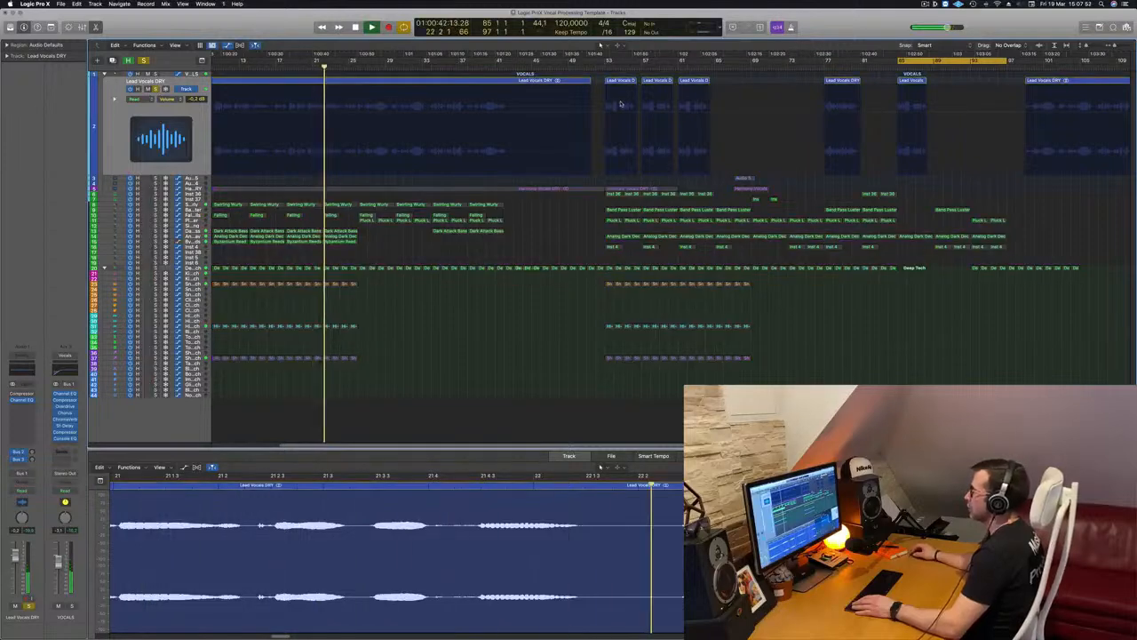
pyautogui.press('super+Left')
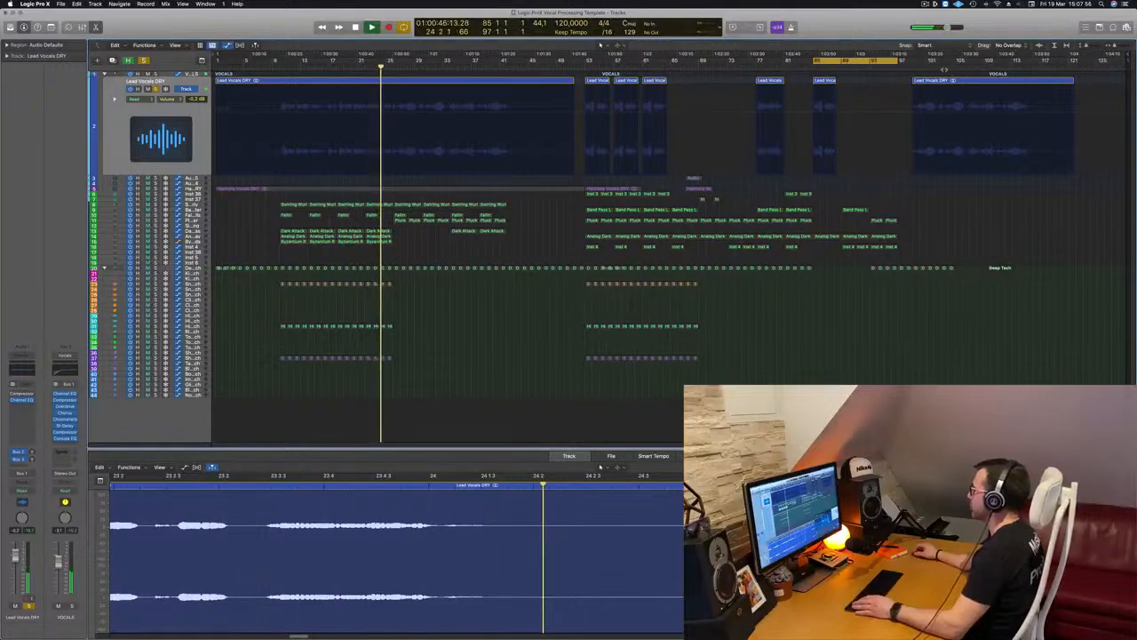
# Listen to the soloed Lead Vocals DRY region from bar 99, then restart playback from bar 85
pyautogui.click(912, 64)
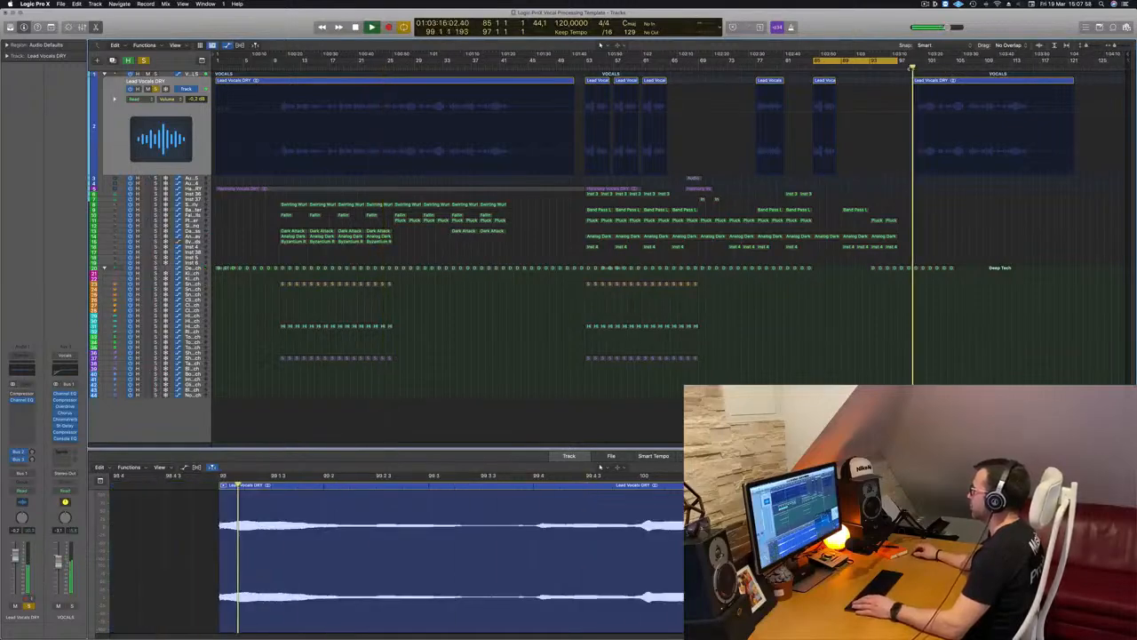
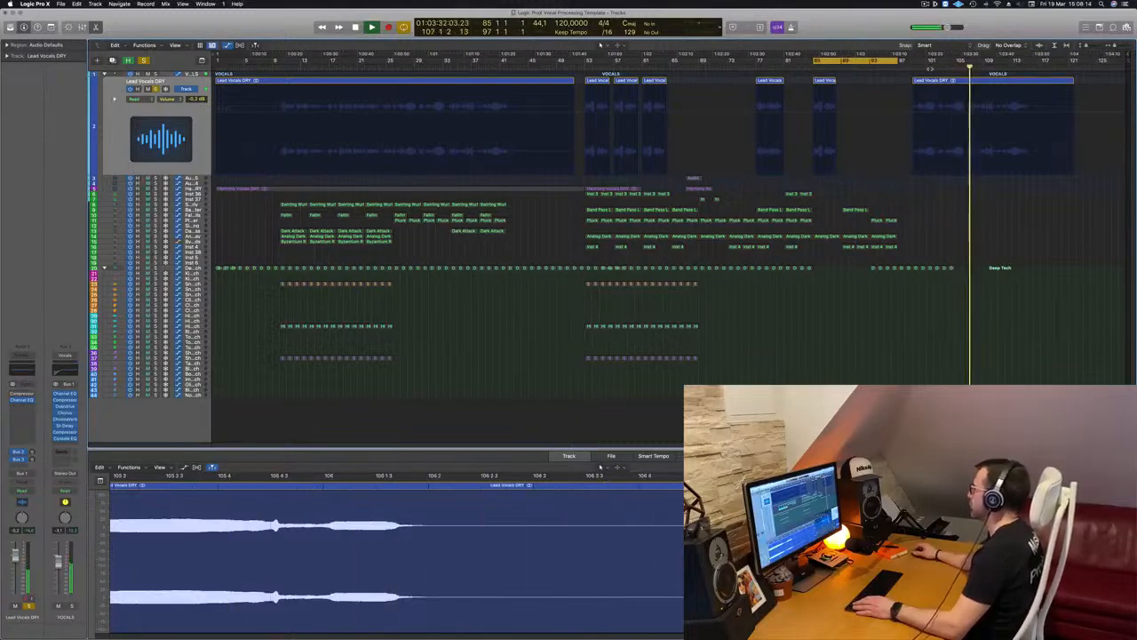
pyautogui.press('super+Right')
pyautogui.press('super+Right')
pyautogui.press('super+Right')
pyautogui.press('super+Right')
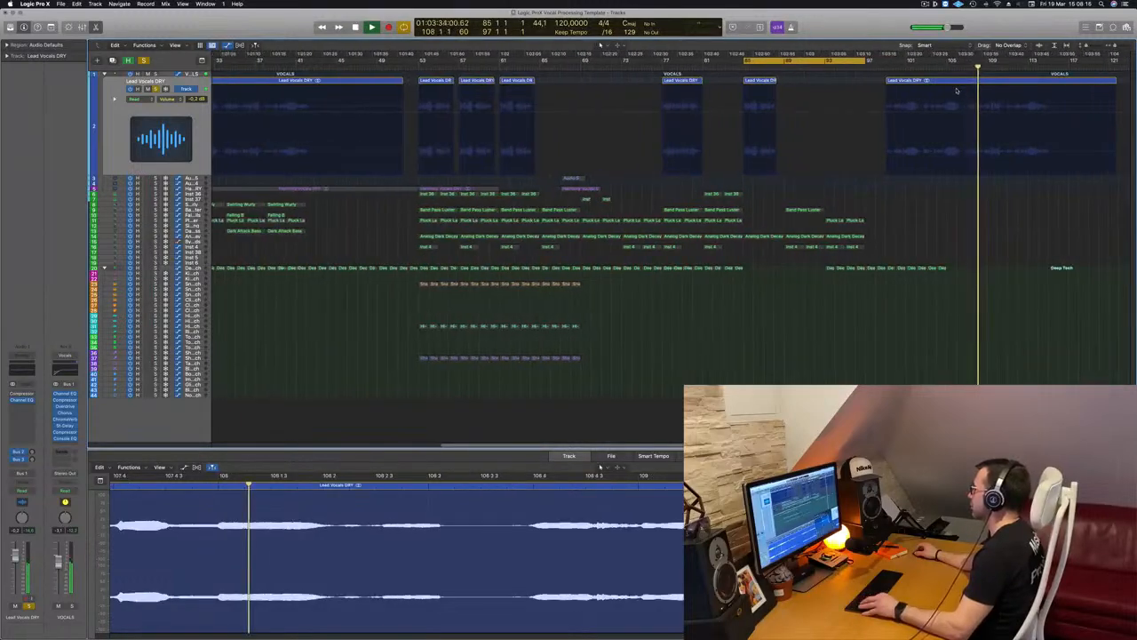
pyautogui.press('super+Left')
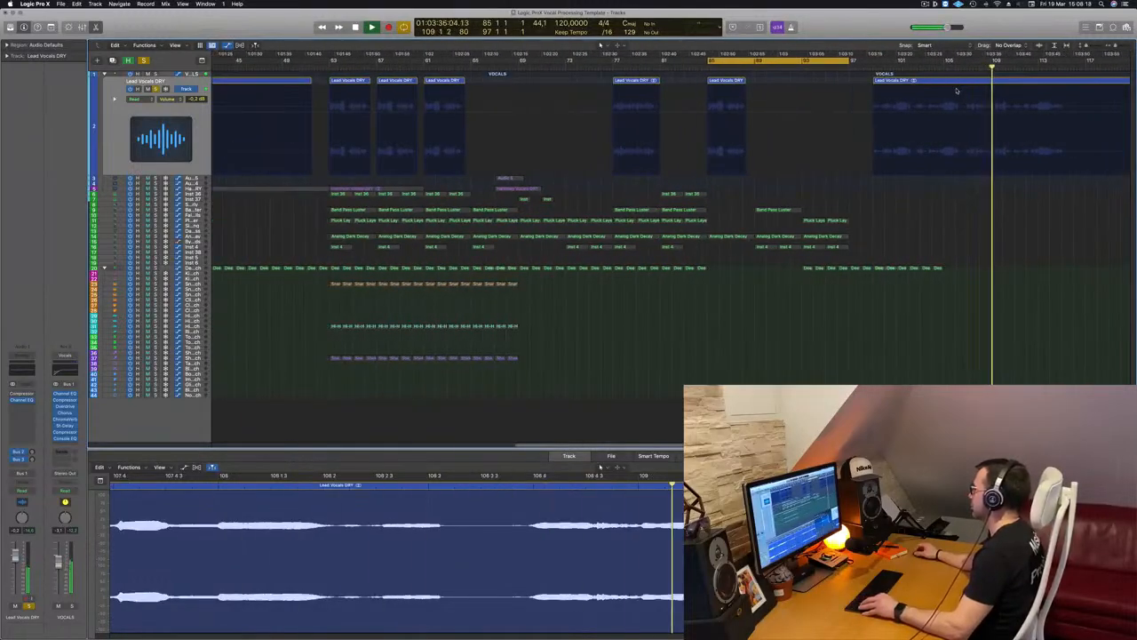
pyautogui.press('super+Left')
pyautogui.press('super+Left')
pyautogui.press('super+Left')
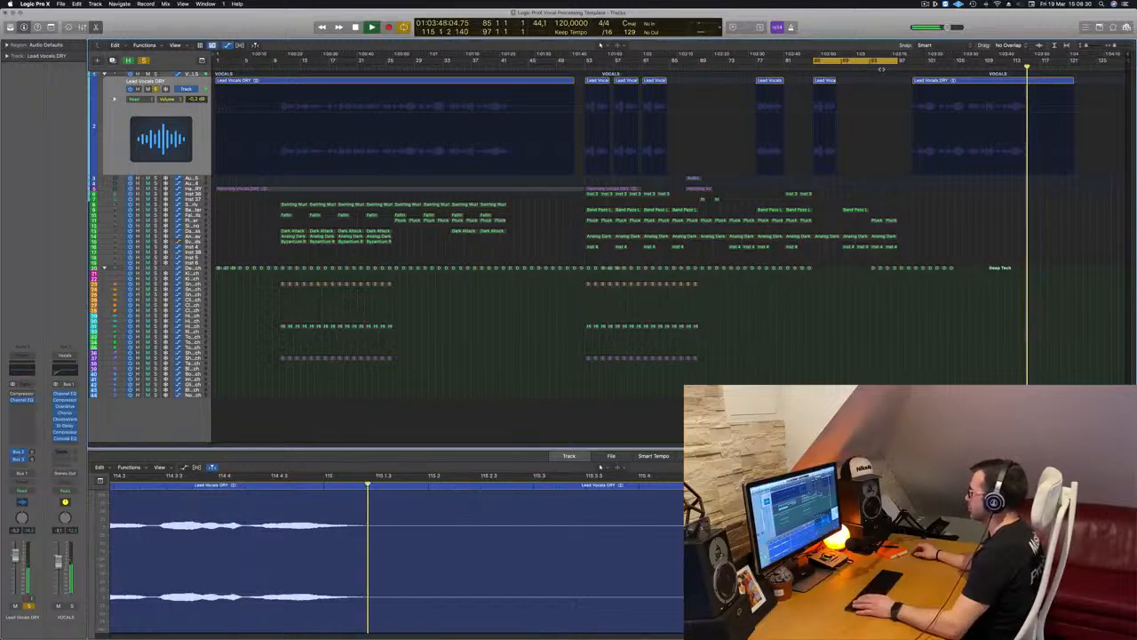
pyautogui.press('space')
pyautogui.press('space')
# Delete the Lead Vocals DRY region at bar 99 and extend the bar 85 vocal region to bar 129
pyautogui.click(989, 82)
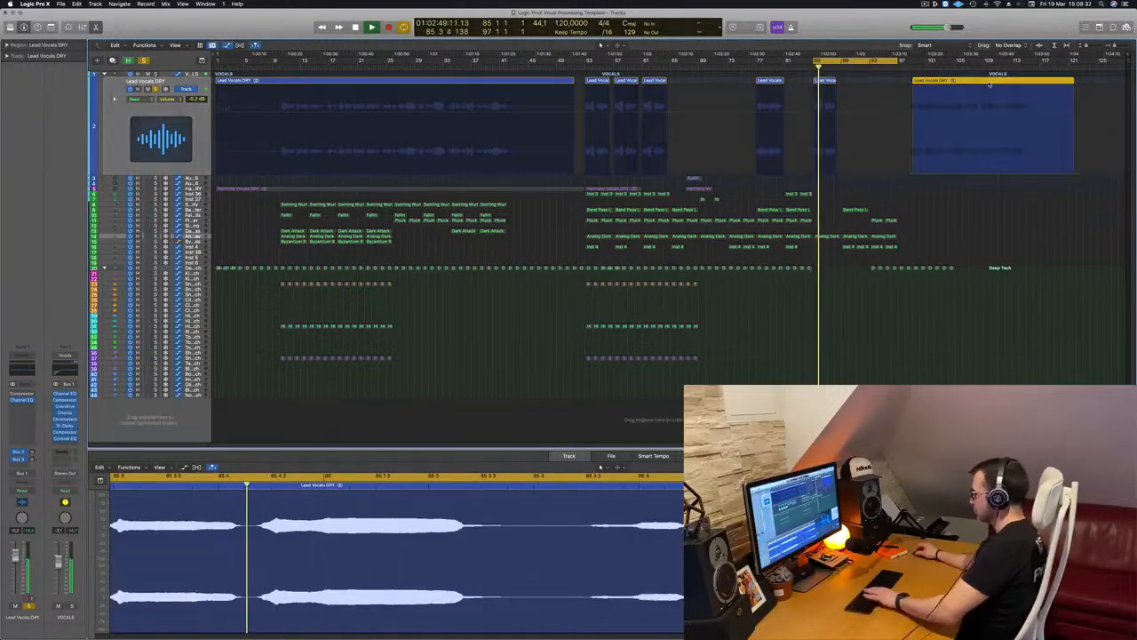
pyautogui.press('Delete')
pyautogui.click(247, 81)
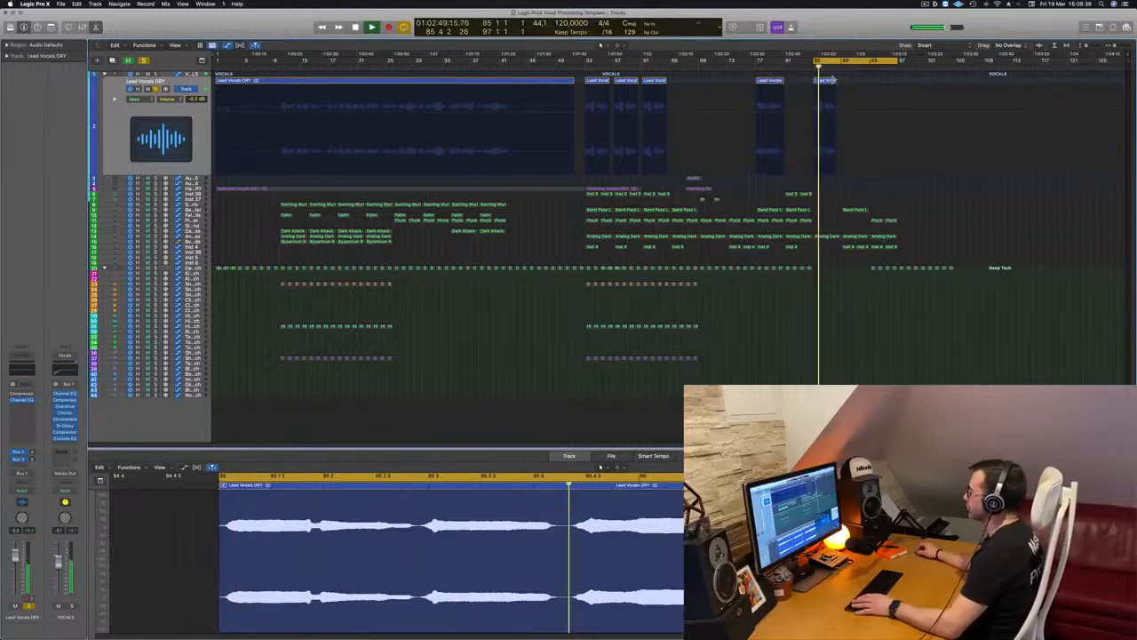
pyautogui.moveTo(839, 116); pyautogui.dragTo(1135, 102)
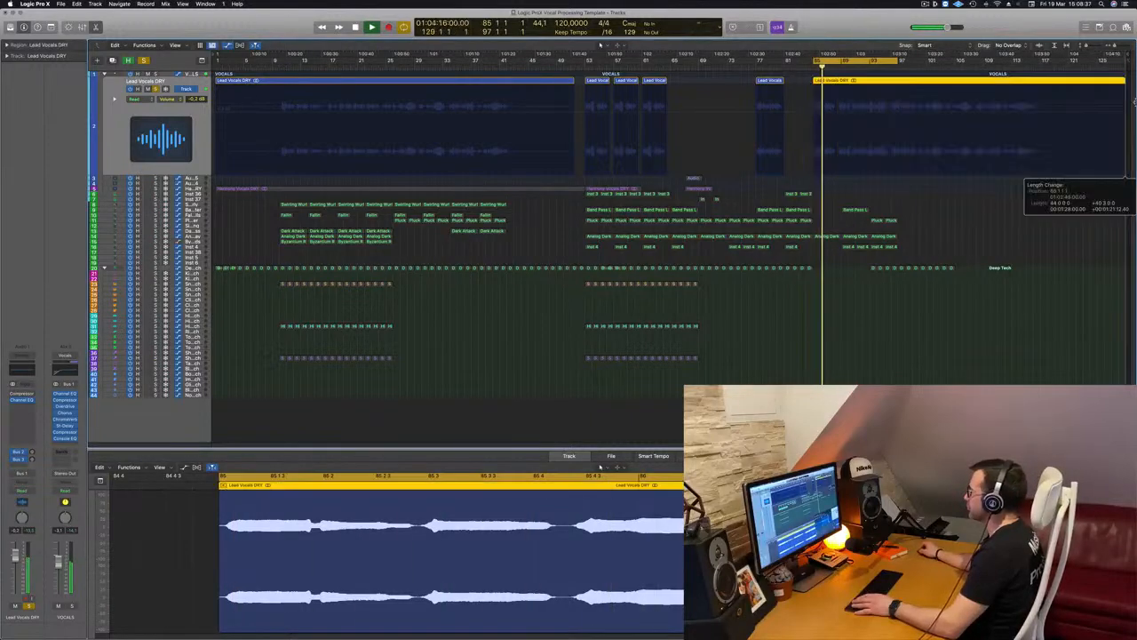
# Listen to the soloed vocals from about bars 93 and 67, and turn off the Lead Vocals DRY solo
pyautogui.click(871, 75)
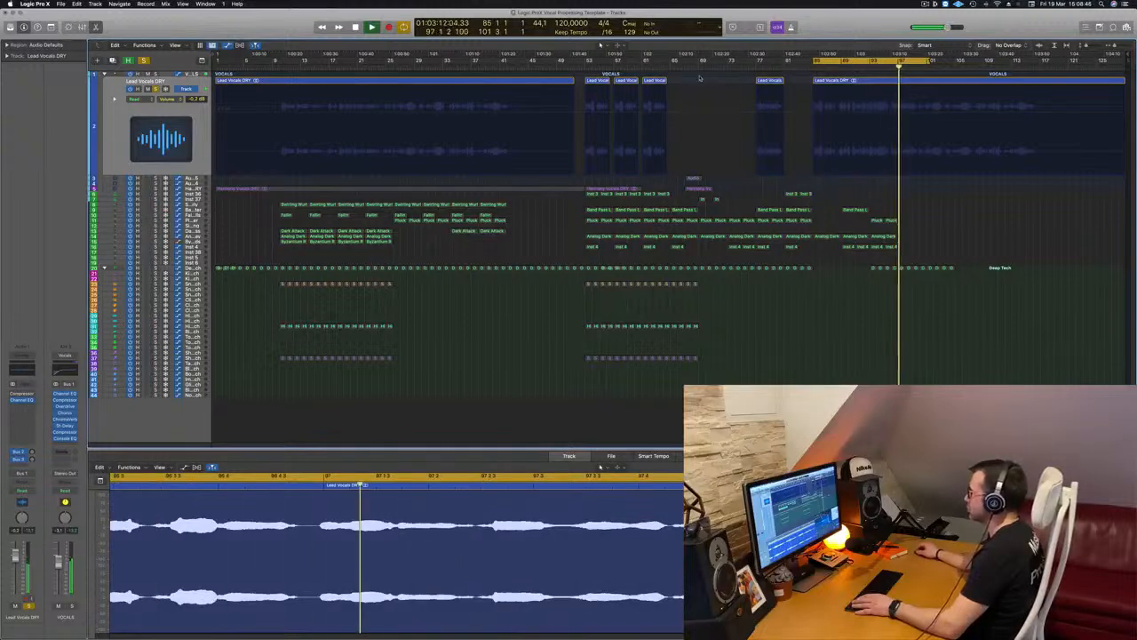
pyautogui.click(686, 60)
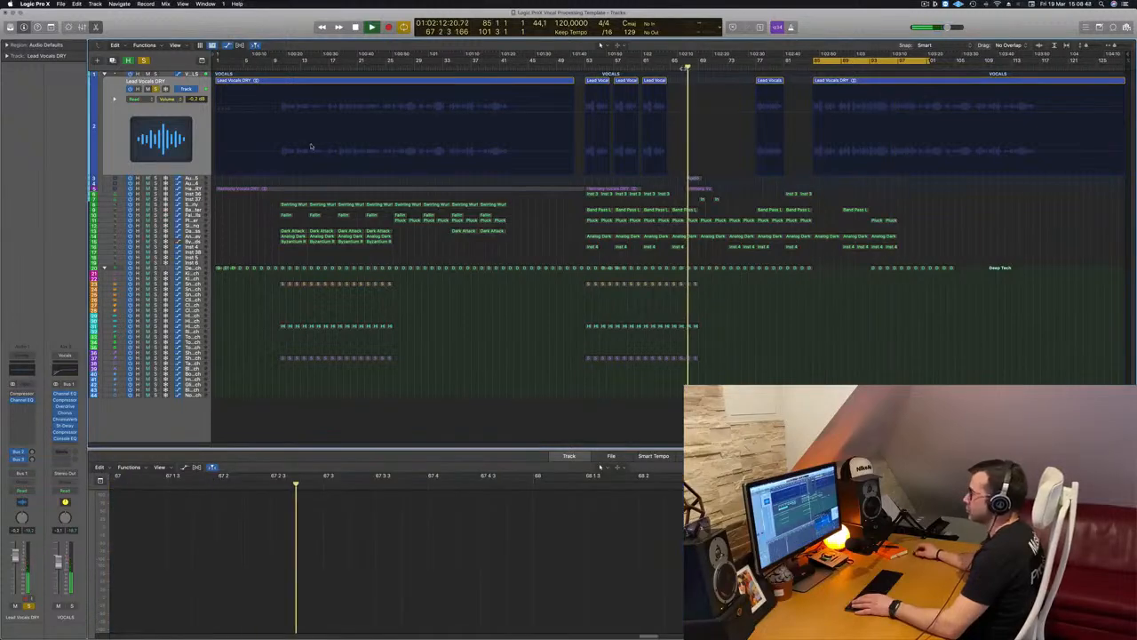
pyautogui.click(143, 61)
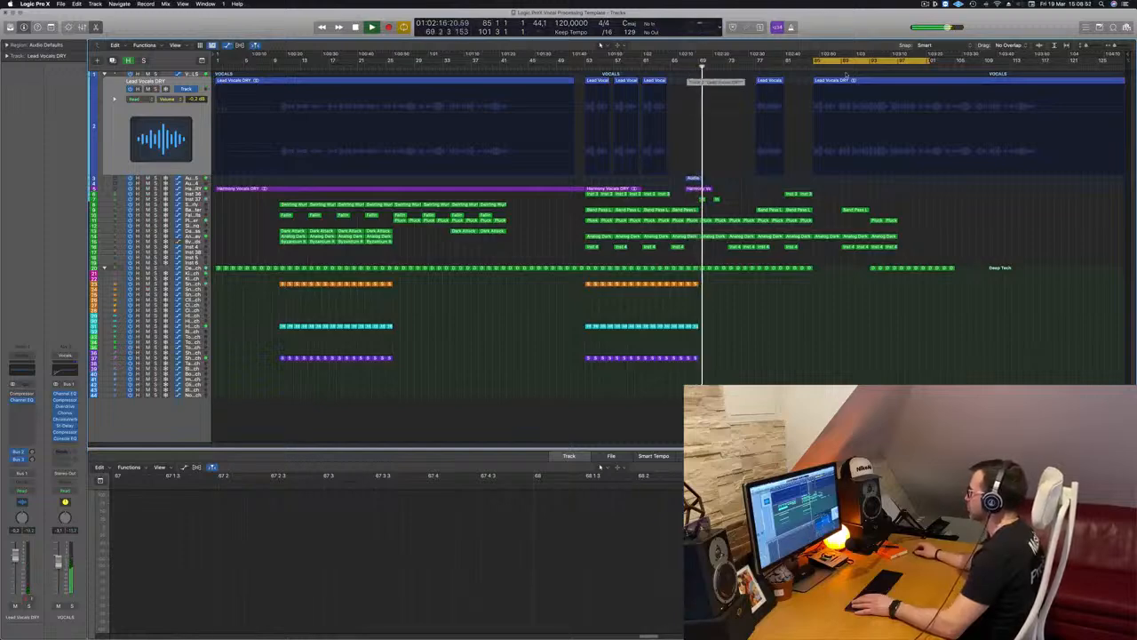
# Play the full mix from bar 85 and extend the end of the cycle range to bar 119
pyautogui.click(815, 69)
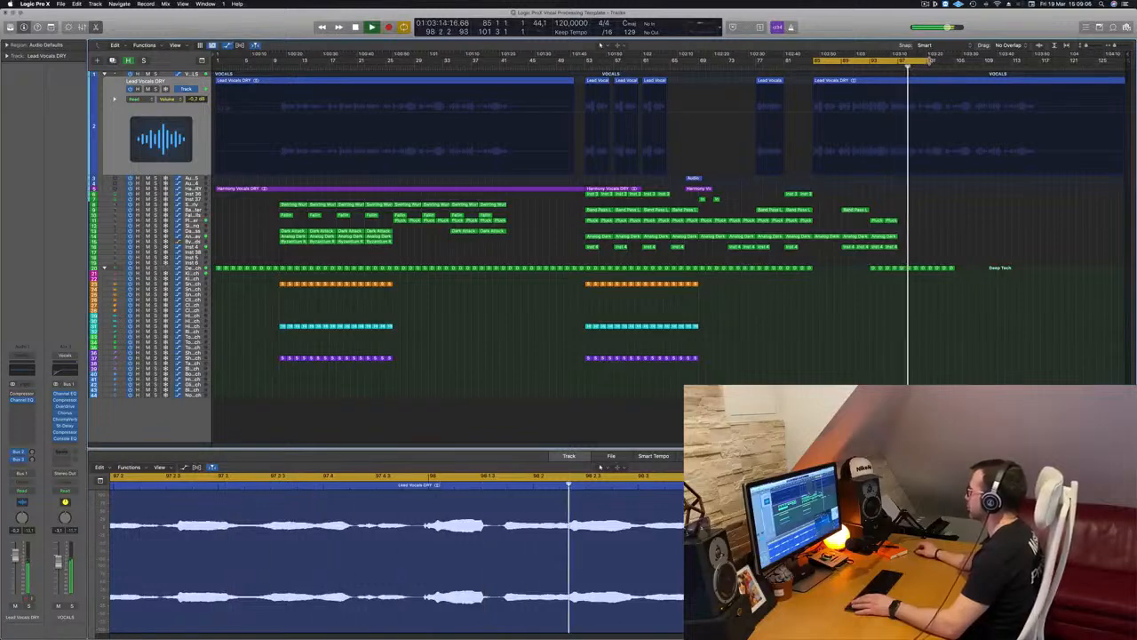
pyautogui.moveTo(929, 61); pyautogui.dragTo(1054, 61)
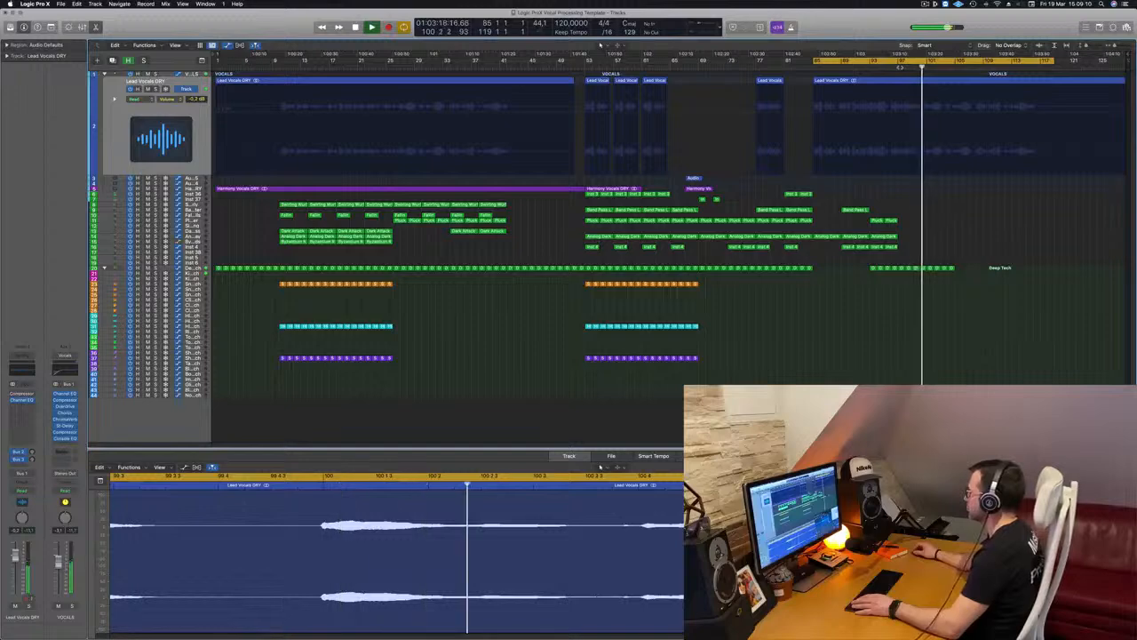
pyautogui.click(894, 68)
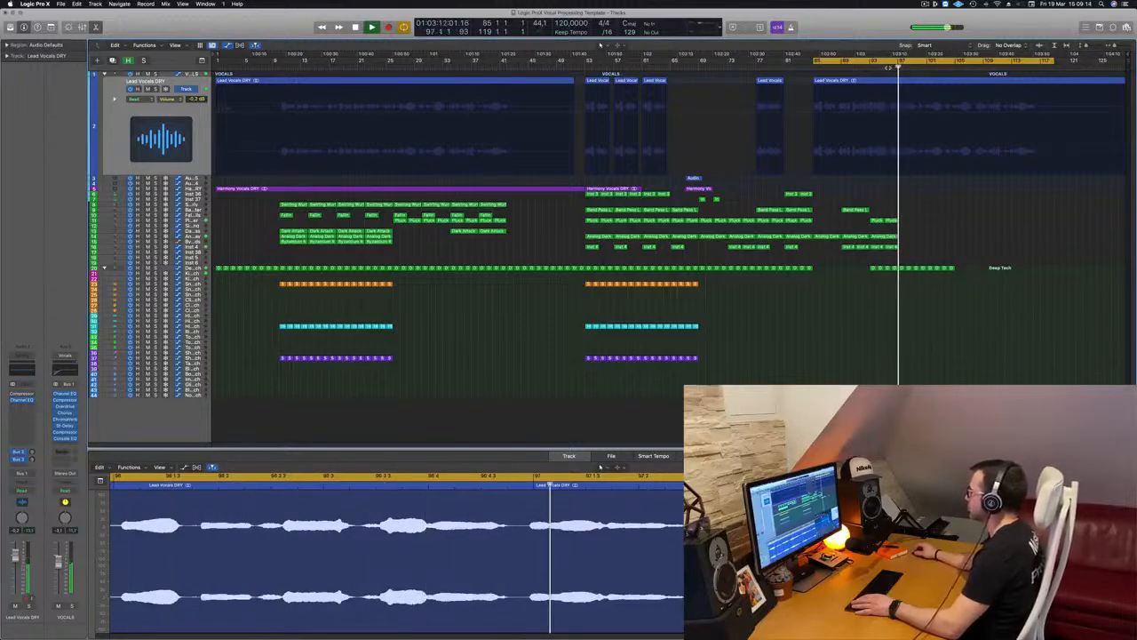
# Listen to how the extended vocals fit the instruments from several points between about bars 97 and 89
pyautogui.scroll(5, 901, 110)
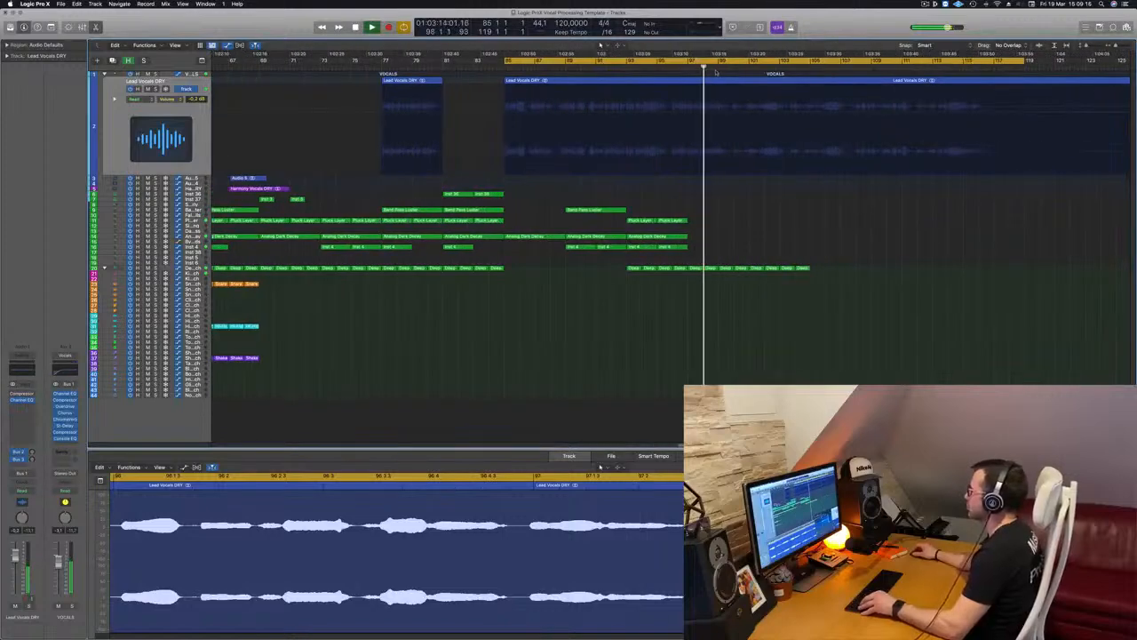
pyautogui.click(674, 67)
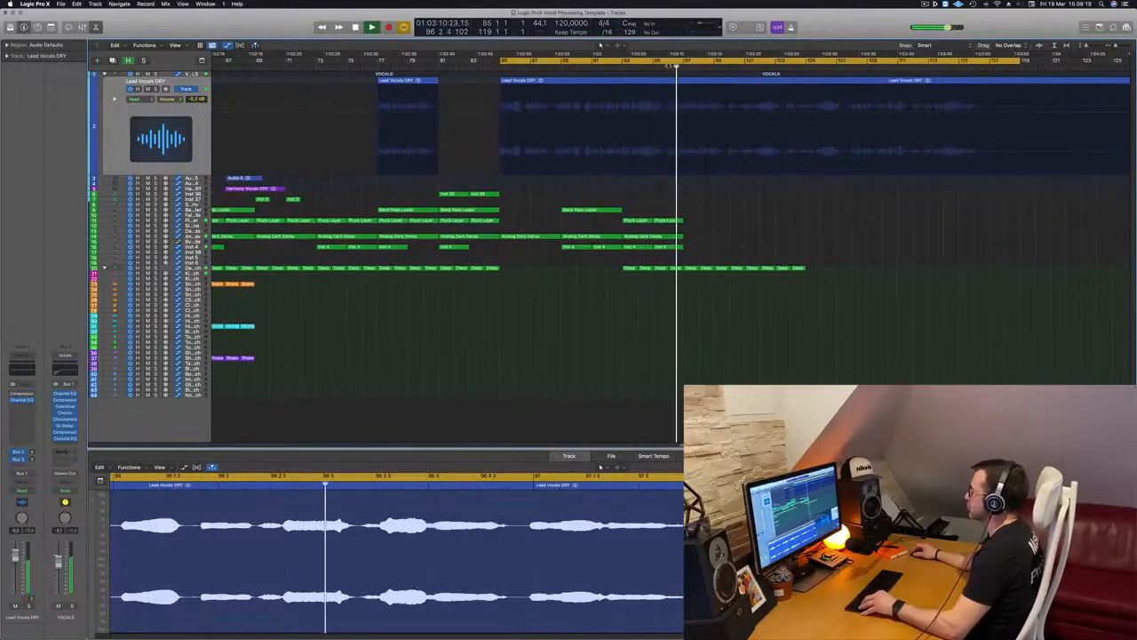
pyautogui.scroll(2, 678, 68)
pyautogui.scroll(1, 677, 69)
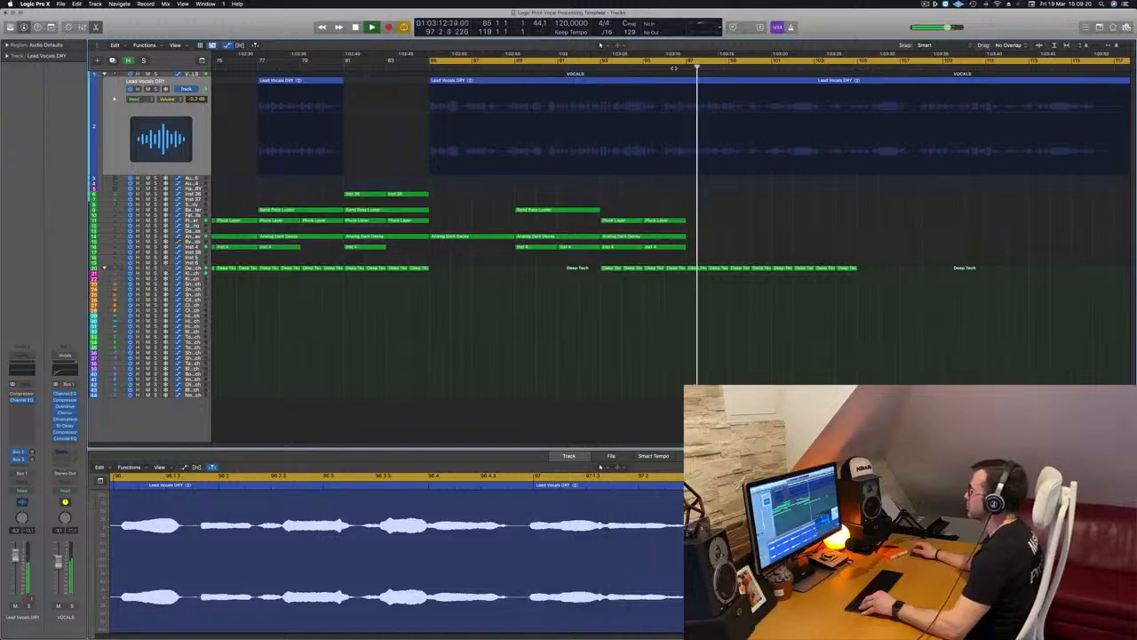
pyautogui.scroll(-1, 686, 73)
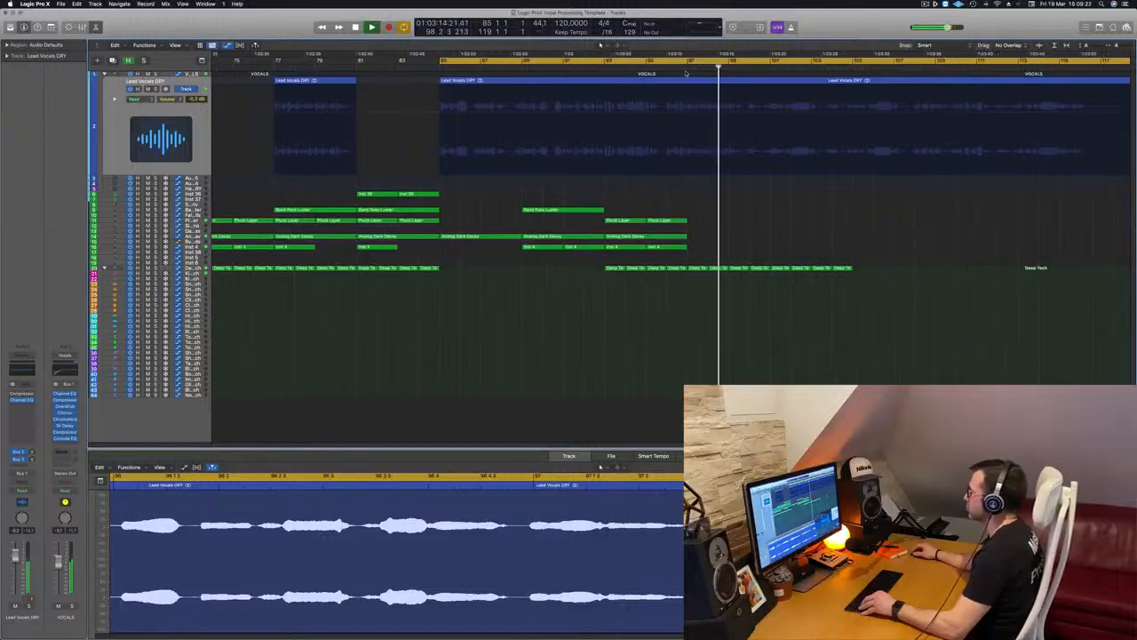
pyautogui.scroll(-1, 707, 74)
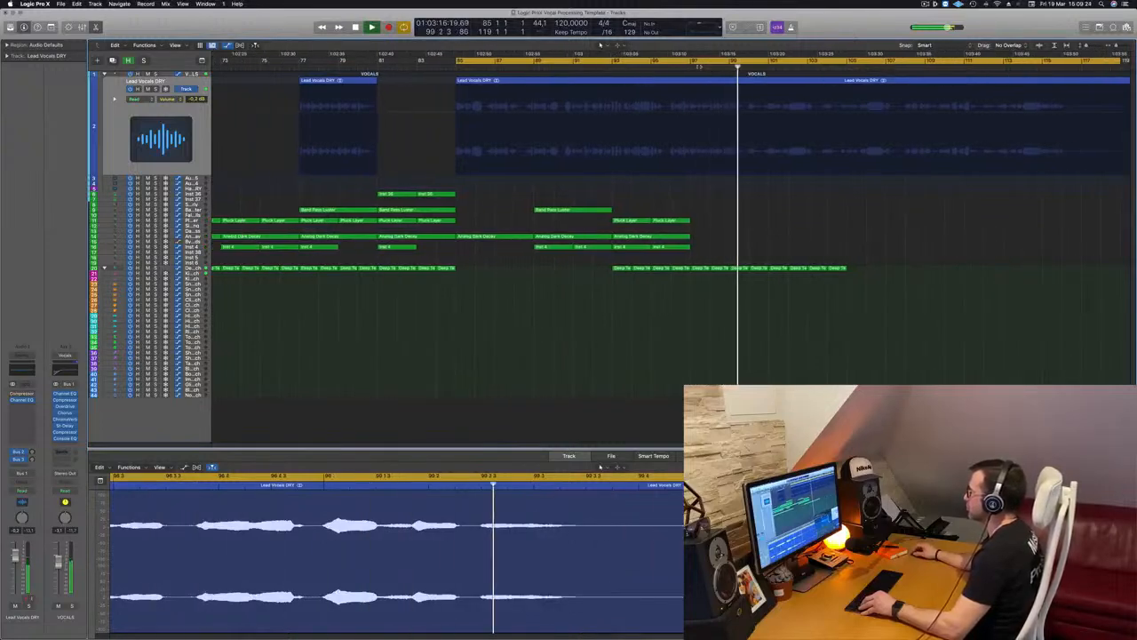
pyautogui.click(693, 68)
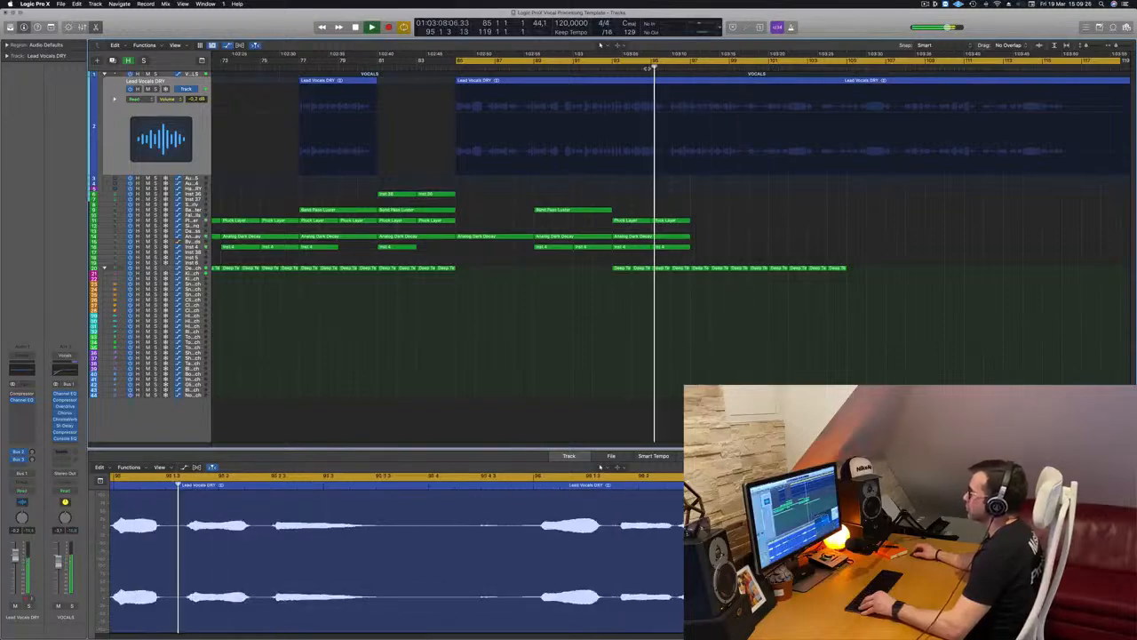
pyautogui.click(617, 68)
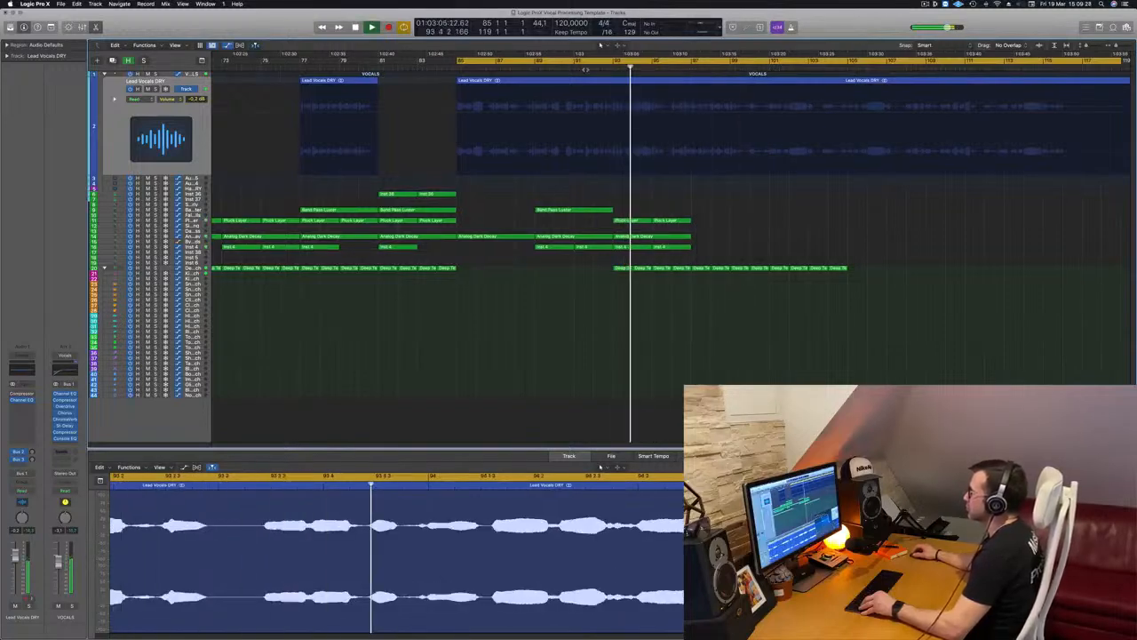
pyautogui.click(563, 68)
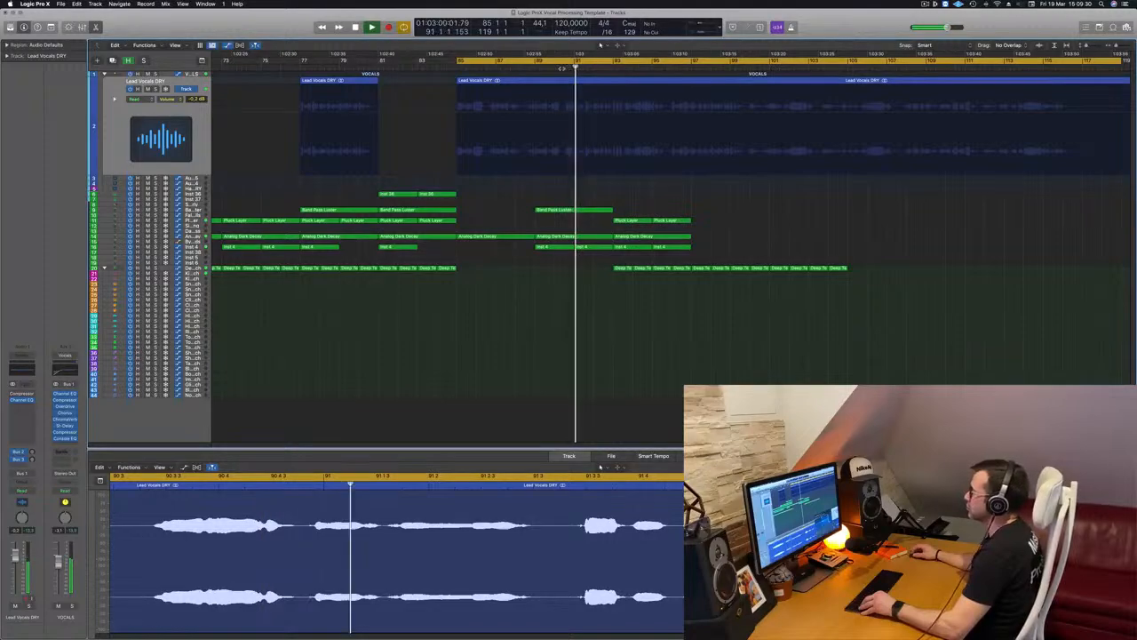
pyautogui.click(538, 66)
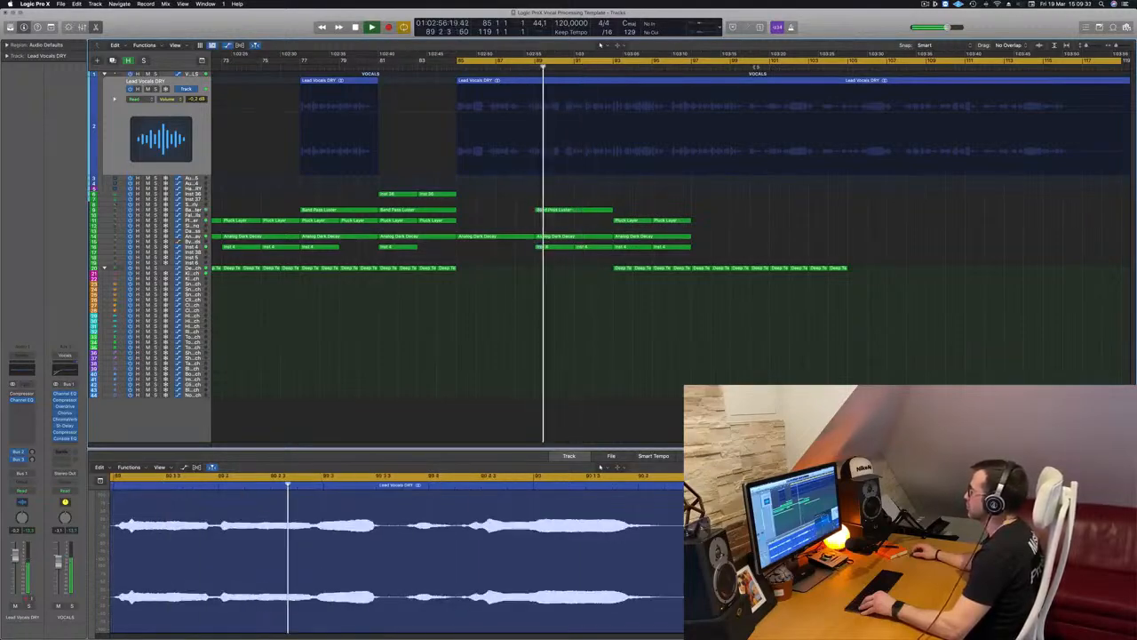
# Listen to the extended vocals in the full mix from about bars 100, 102 and 96
pyautogui.click(752, 68)
pyautogui.click(795, 68)
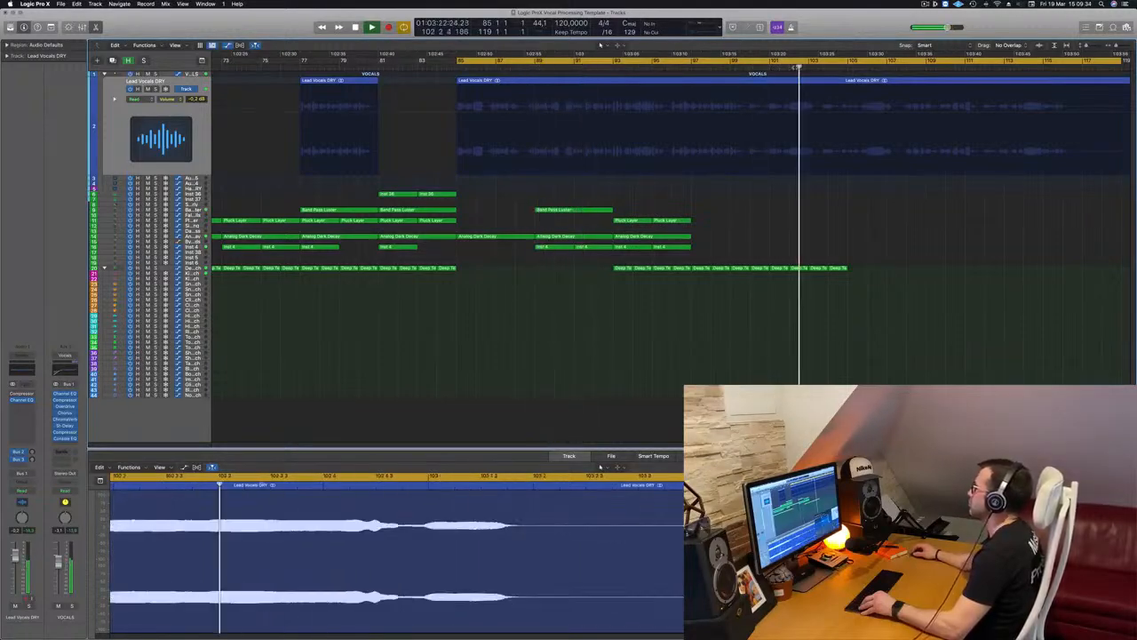
pyautogui.press('super+Left')
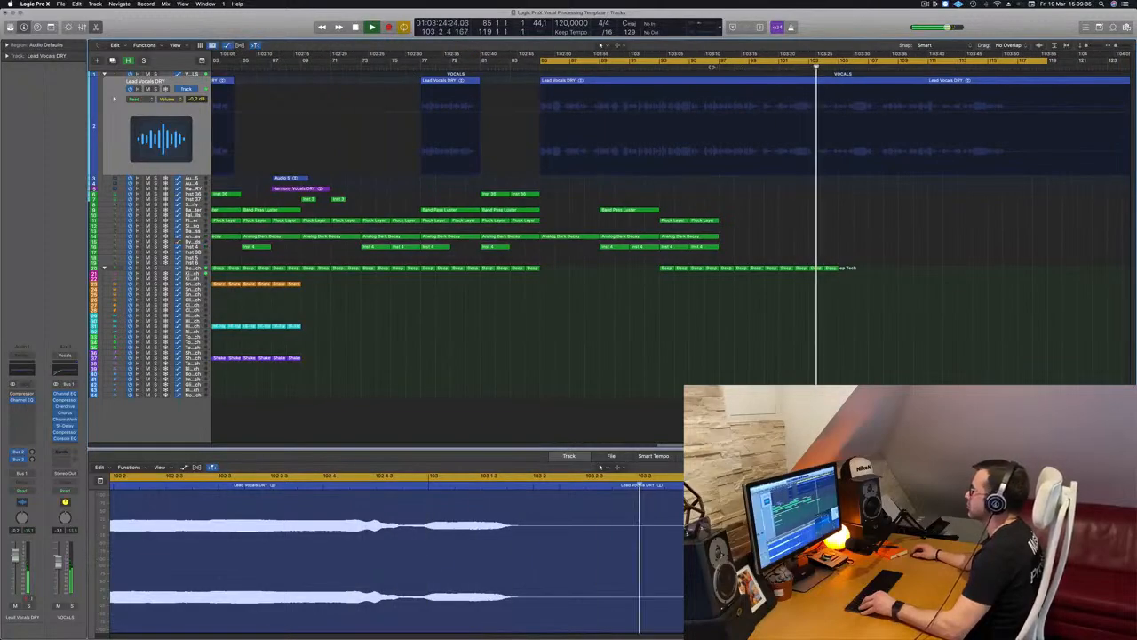
pyautogui.click(712, 68)
pyautogui.press('super+Left')
pyautogui.press('super+Left')
pyautogui.press('super+Left')
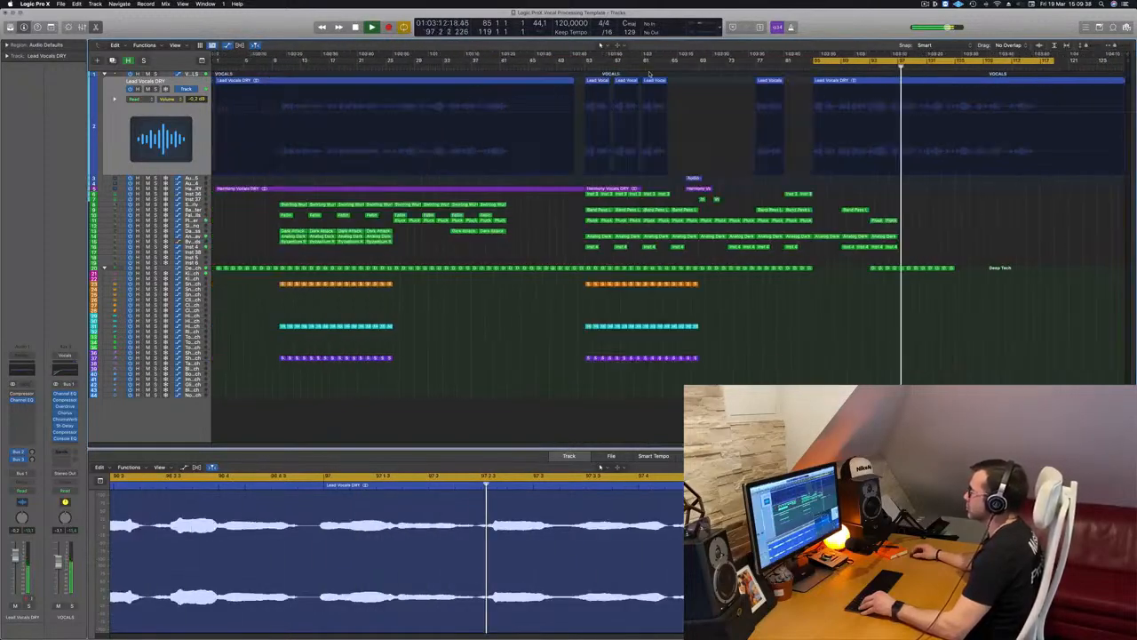
# Listen to the song's first vocal section in the full mix from about bar 10
pyautogui.click(281, 68)
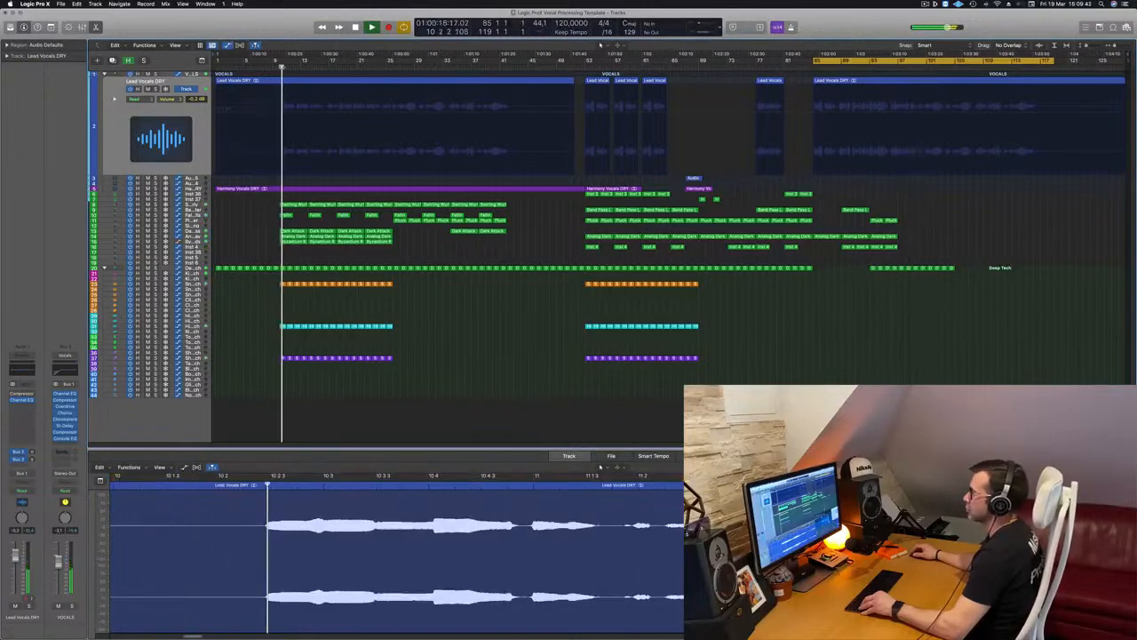
pyautogui.press('super+Right')
pyautogui.hotkey('shift', '.')
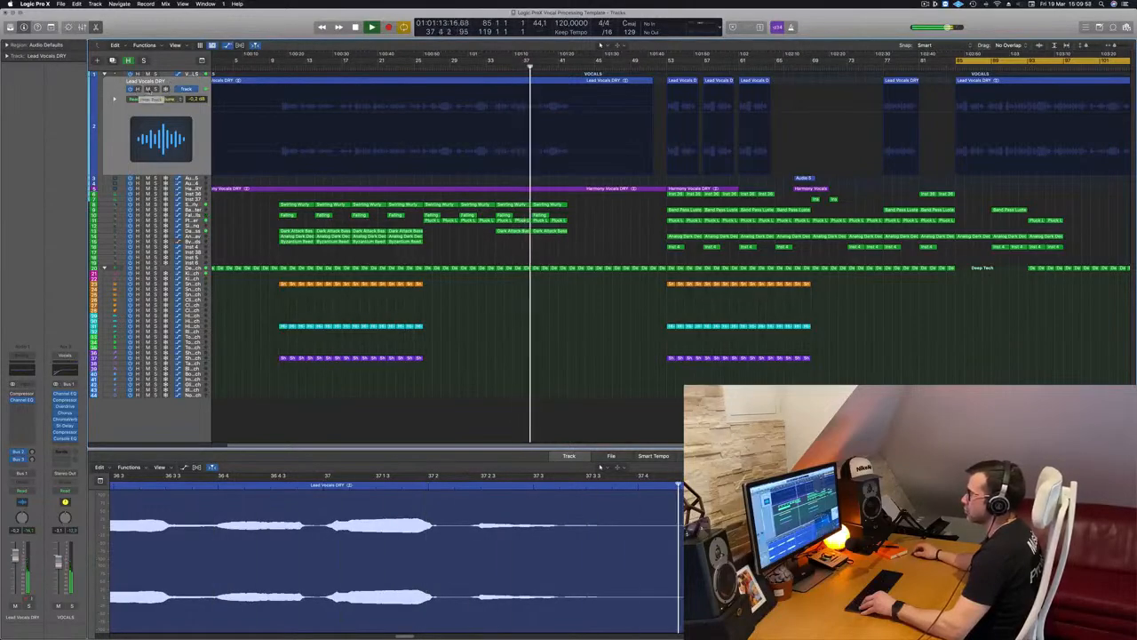
# Solo the Lead Vocals DRY track and split its long first region at about bar 34
pyautogui.click(156, 89)
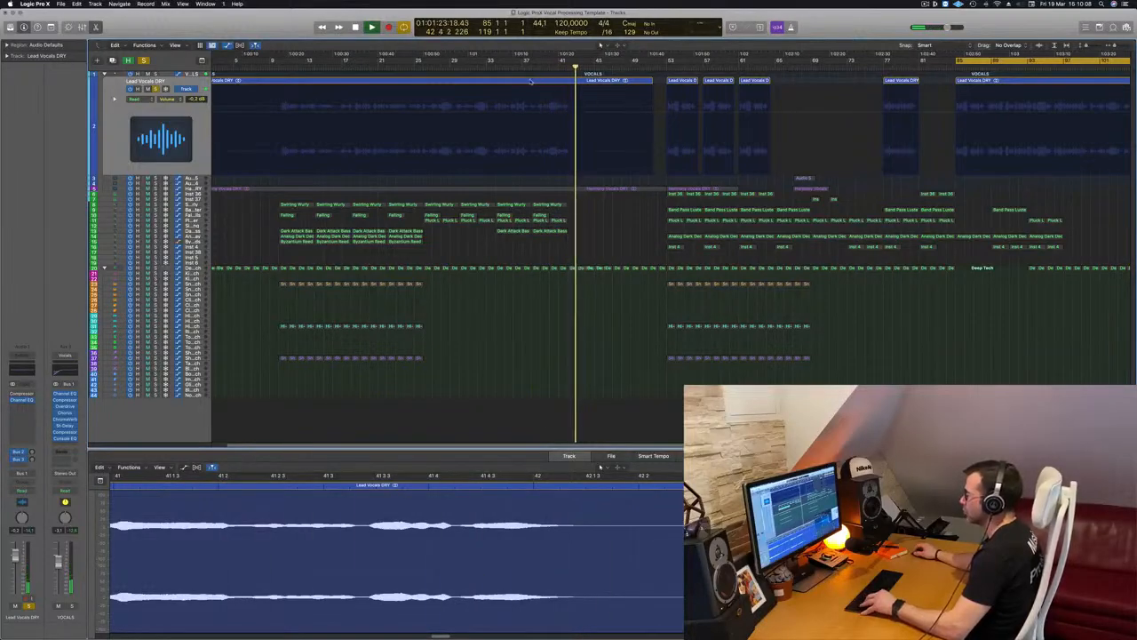
pyautogui.click(502, 66)
pyautogui.click(494, 67)
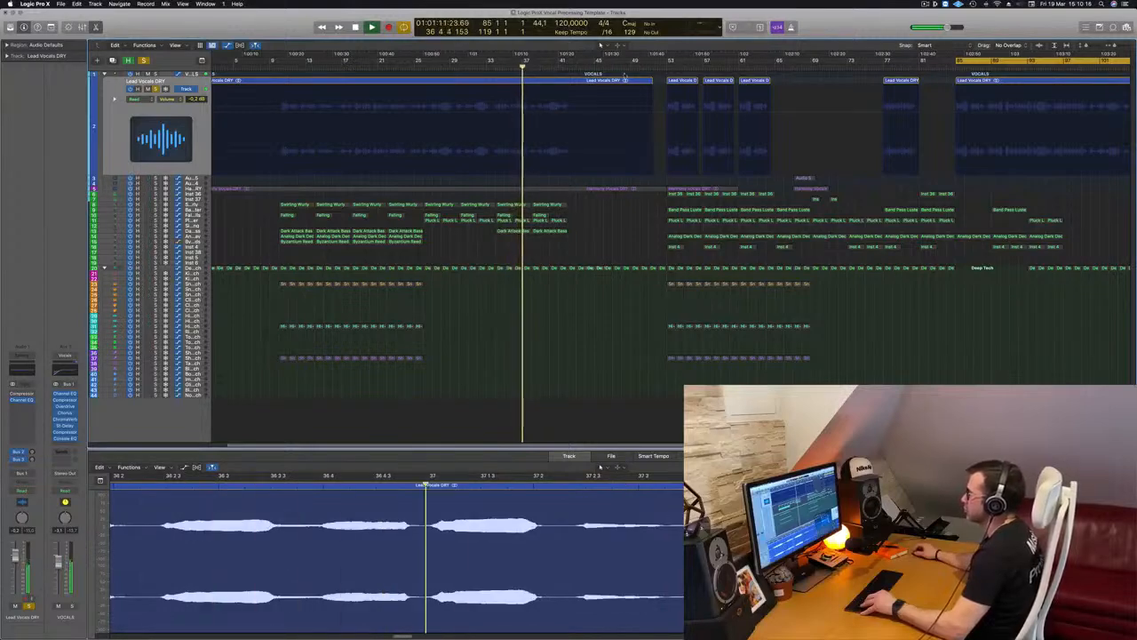
pyautogui.press('space')
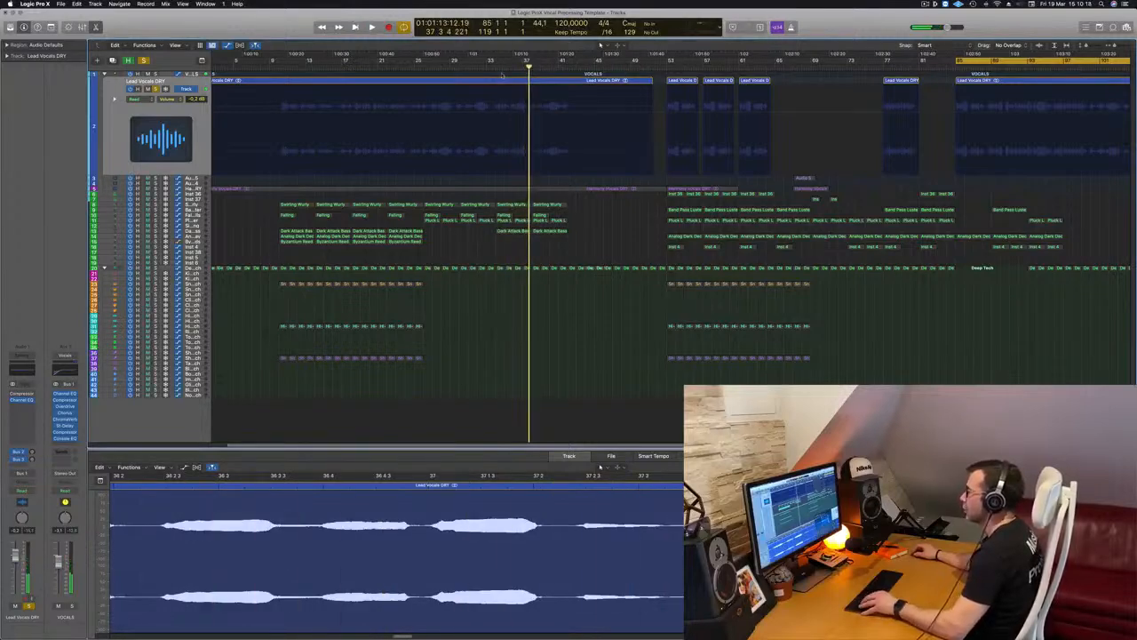
pyautogui.click(495, 81)
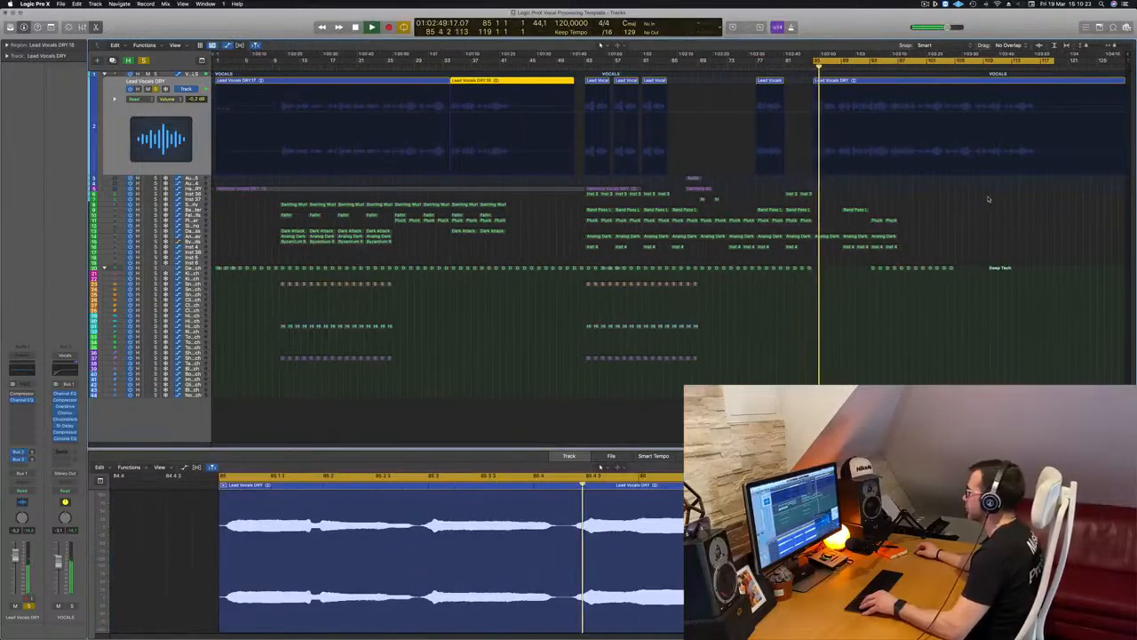
# Delete the lead vocal regions from bar 85 onward and copy the region split off at bar 34 to bar 85
pyautogui.click(988, 199)
pyautogui.press('Delete')
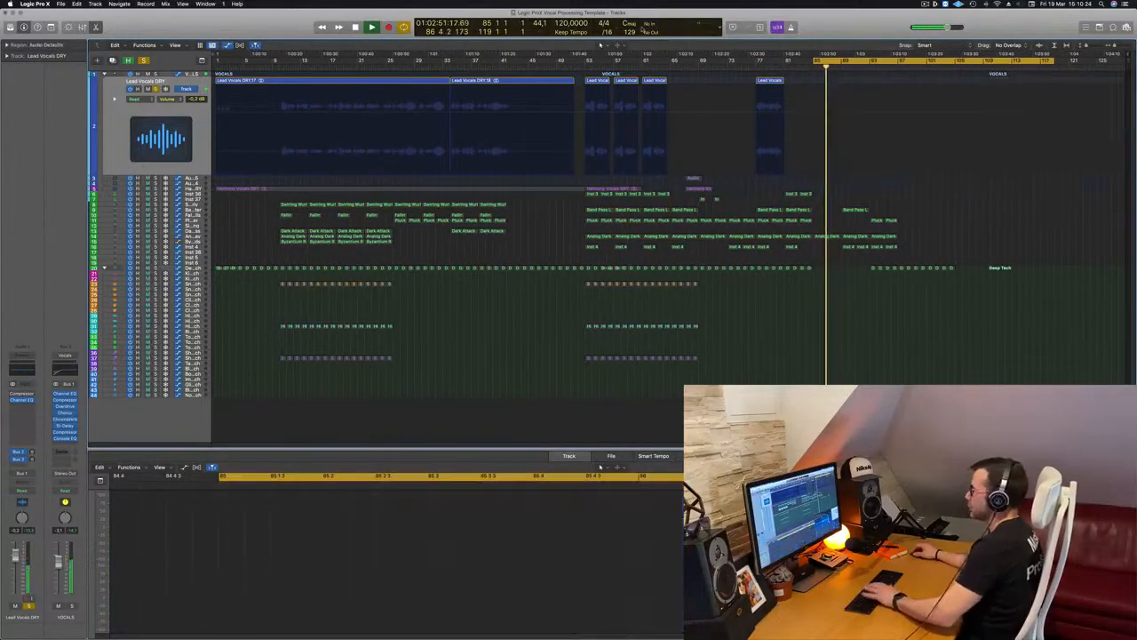
pyautogui.click(472, 80)
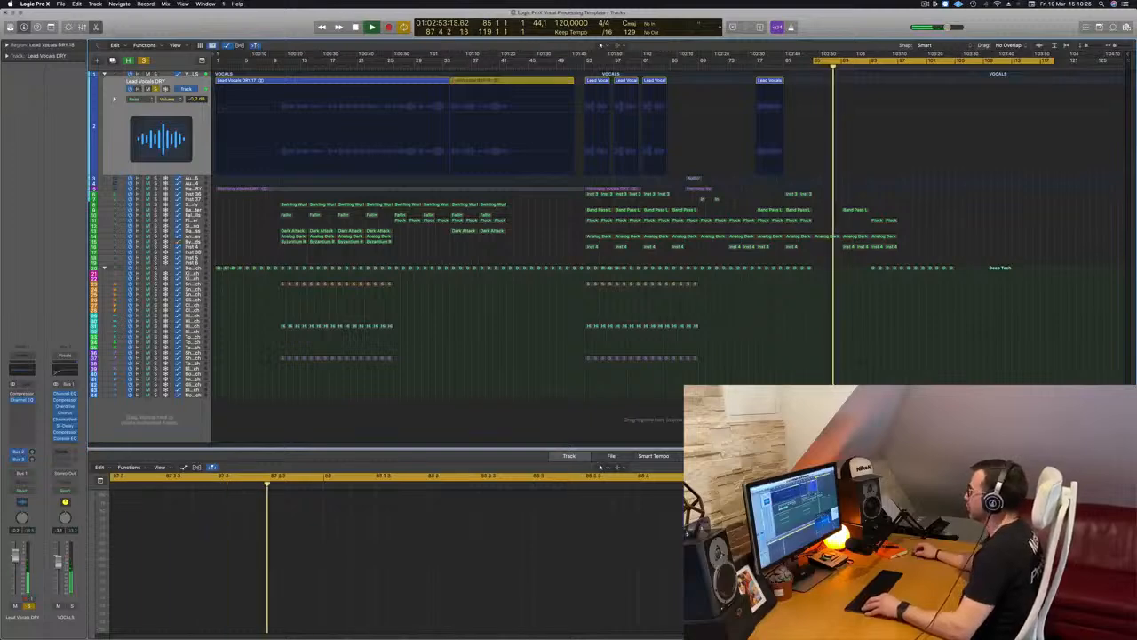
pyautogui.moveTo(472, 80); pyautogui.dragTo(825, 80)
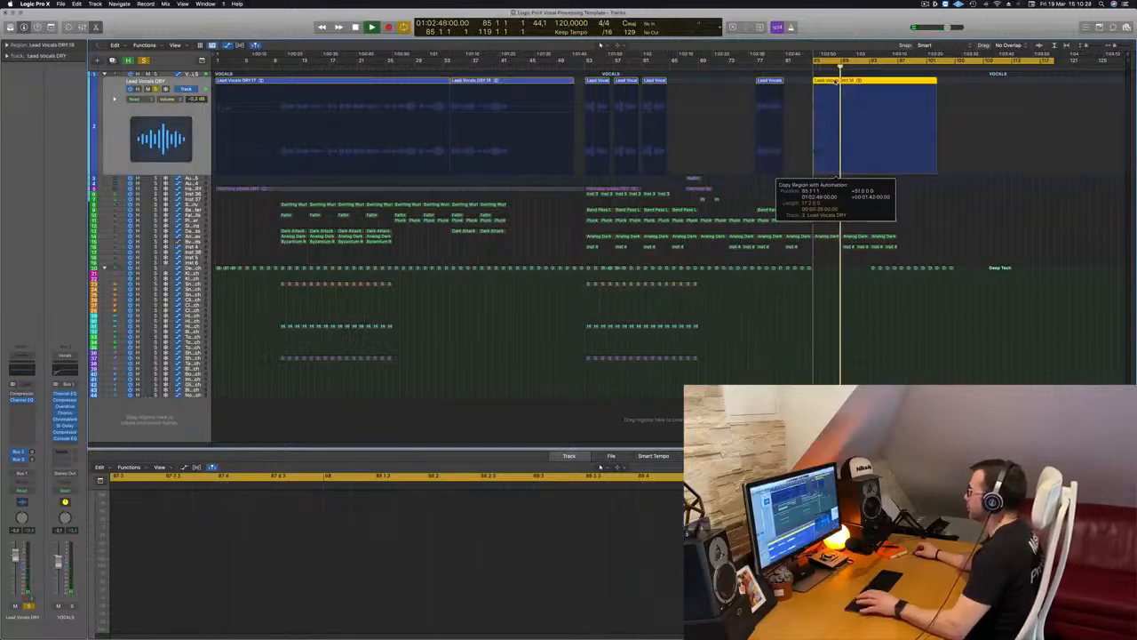
pyautogui.press('space')
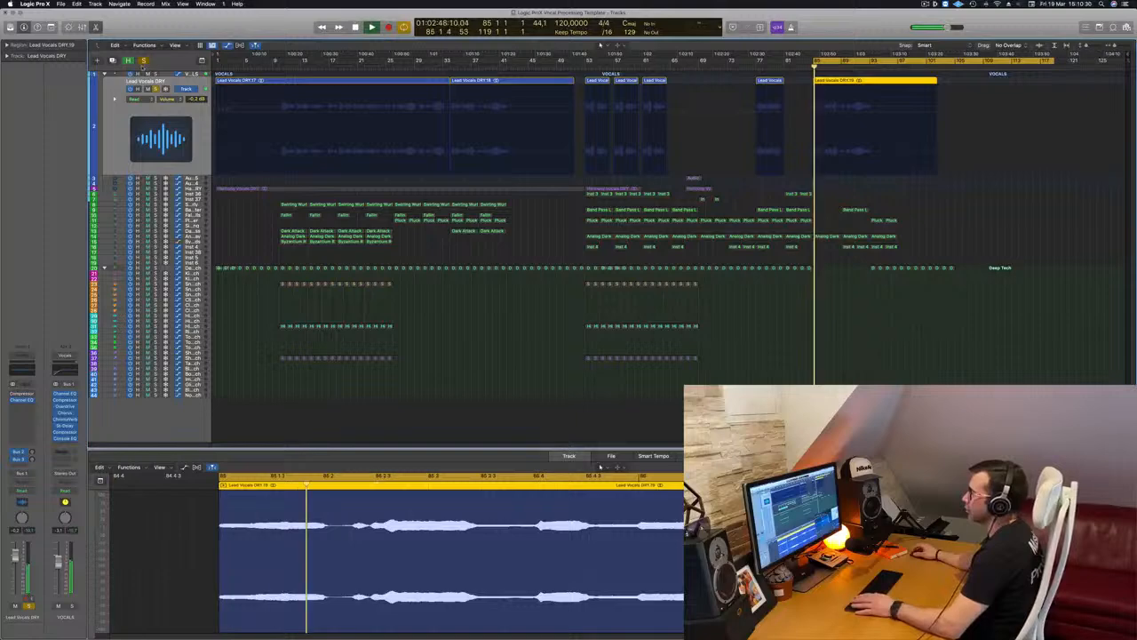
# Clear the solo and listen to the copied lead vocal region from bar 85 in the full mix
pyautogui.click(142, 60)
pyautogui.scroll(4, 805, 144)
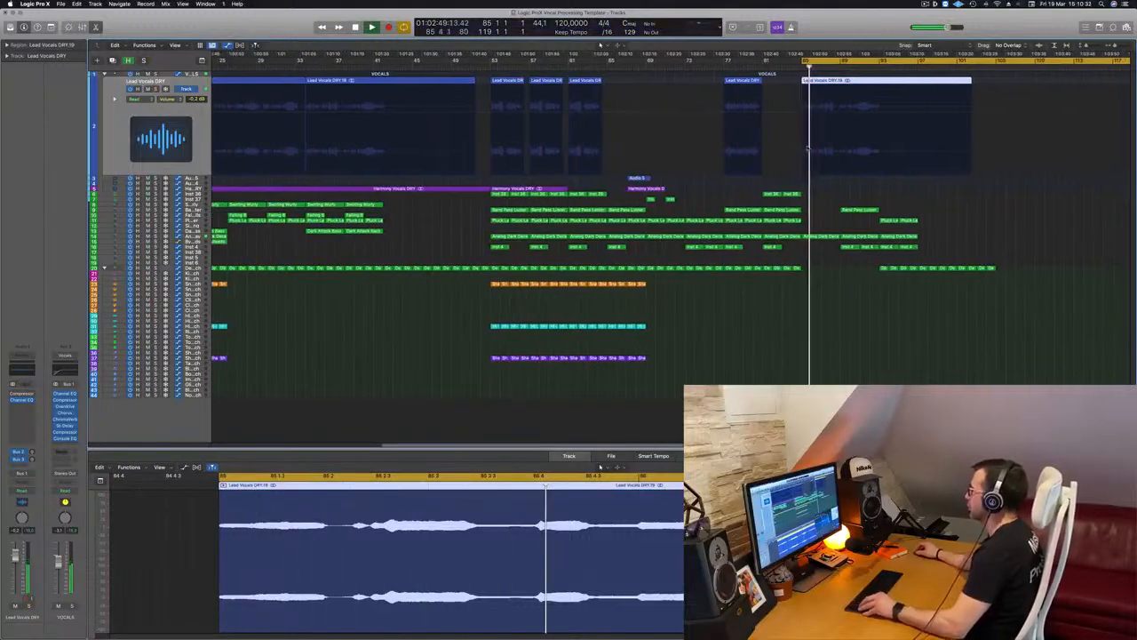
pyautogui.scroll(-2, 913, 172)
pyautogui.scroll(4, 913, 173)
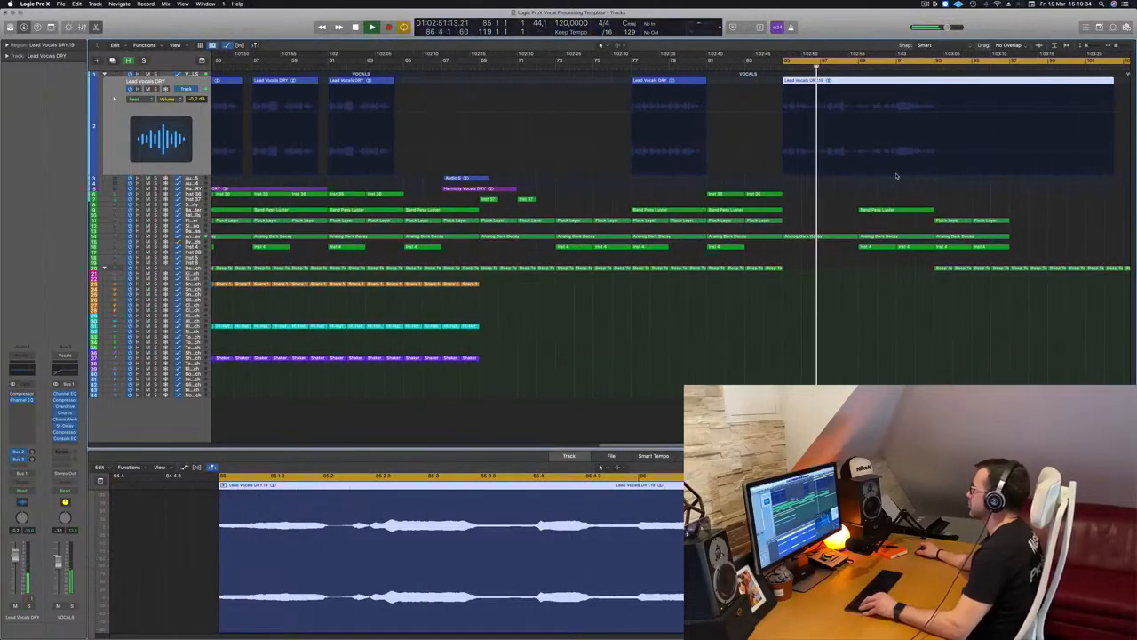
pyautogui.hscroll(1, 897, 177)
pyautogui.scroll(-3, 897, 176)
pyautogui.press('super+Right')
pyautogui.press('super+Right')
pyautogui.press('super+Right')
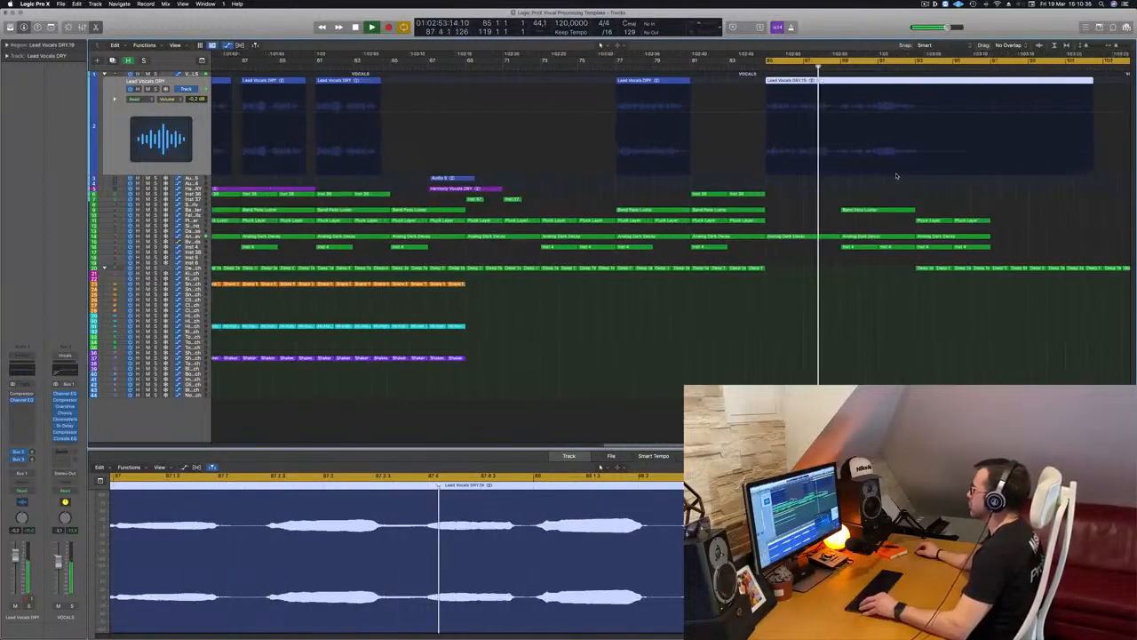
pyautogui.scroll(-5, 896, 176)
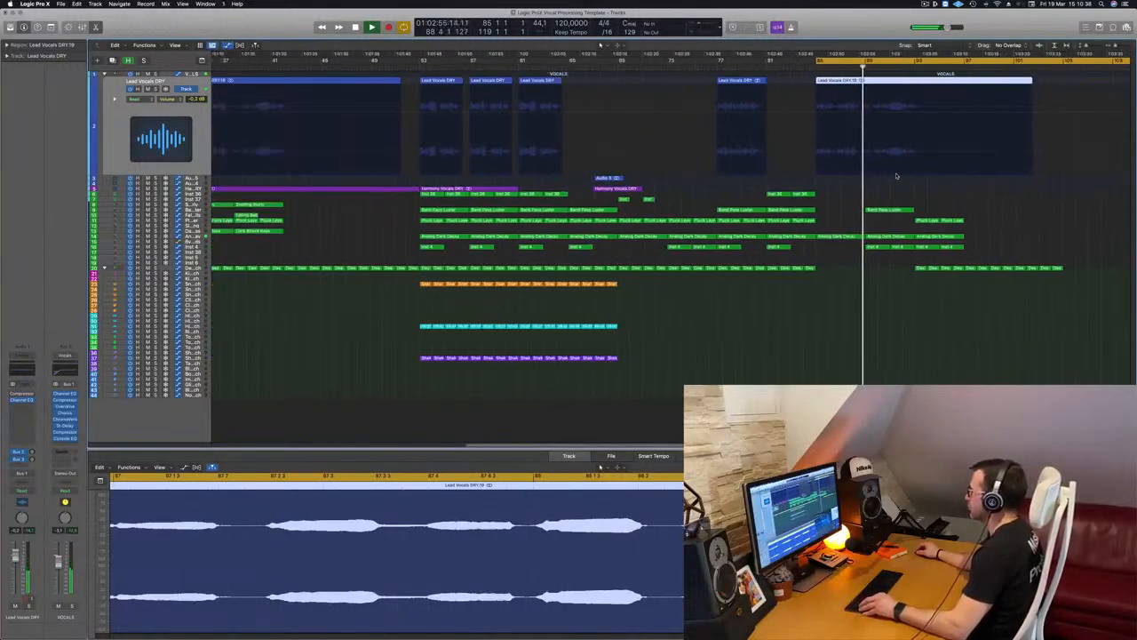
pyautogui.scroll(1, 896, 176)
pyautogui.press('super+Right')
pyautogui.press('super+Right')
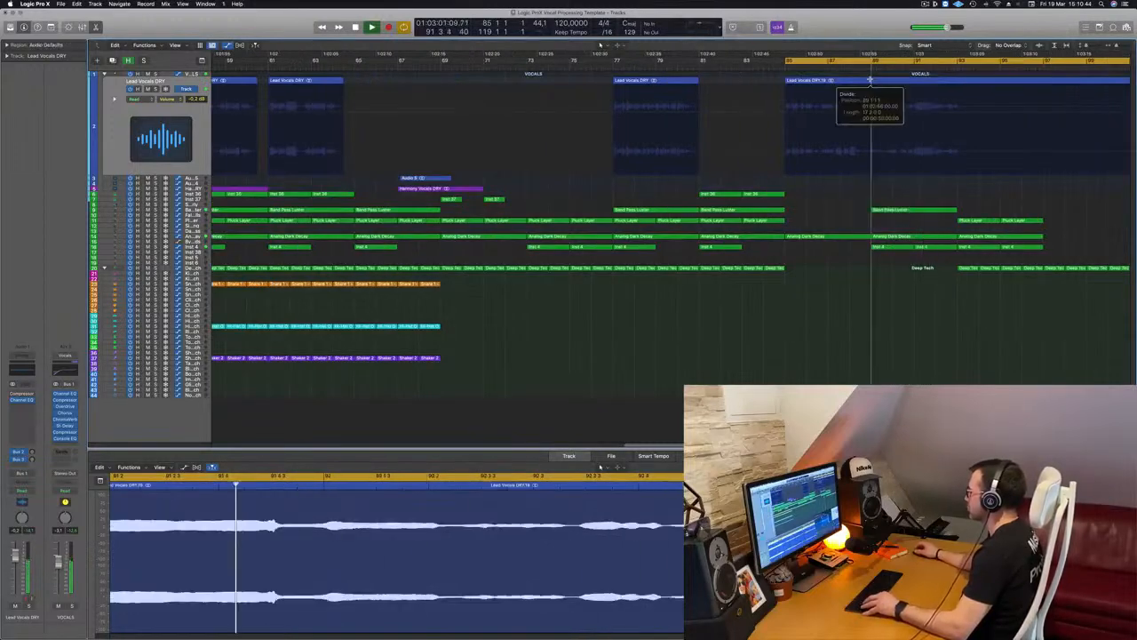
# Split the lead vocal region at bar 89 and delete the part after the split
pyautogui.press('super+Left')
pyautogui.press('super+Left')
pyautogui.press('super+Left')
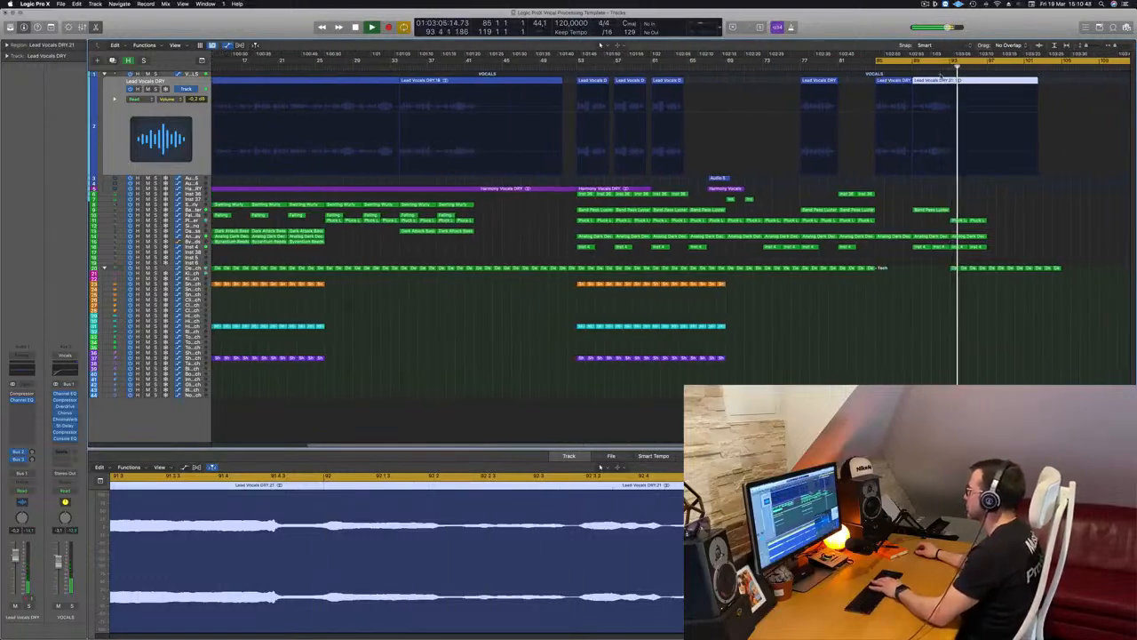
pyautogui.press('BackSpace')
# Listen to the shortened vocal arrangement in the full mix from about bar 77 and about bar 63
pyautogui.press('space')
pyautogui.press('space')
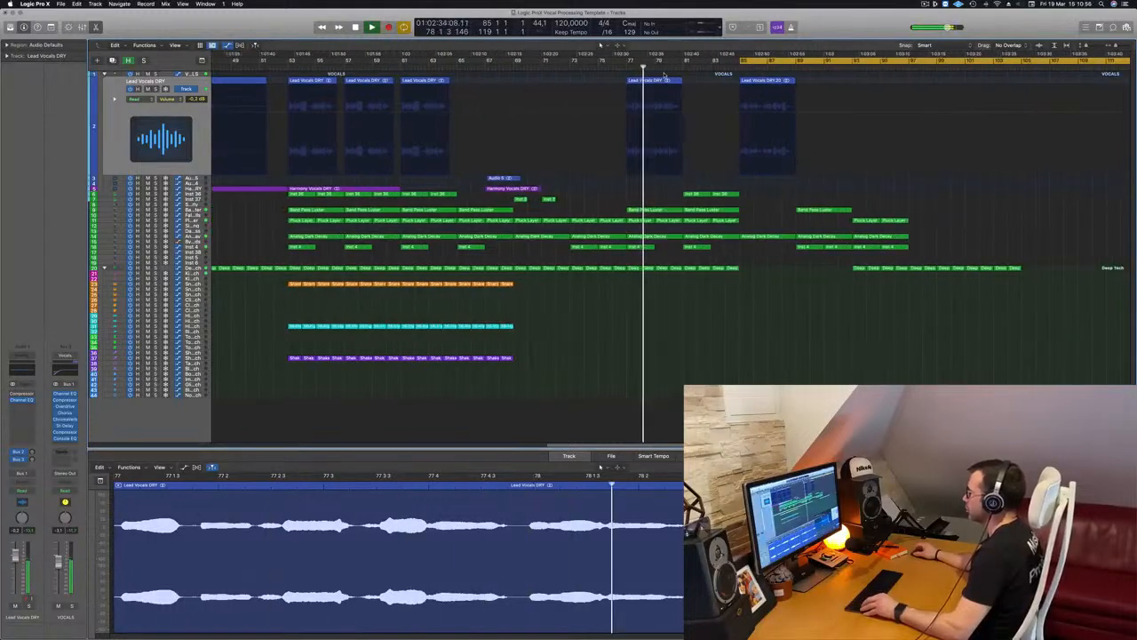
pyautogui.hscroll(2, 701, 77)
pyautogui.hscroll(-5, 685, 77)
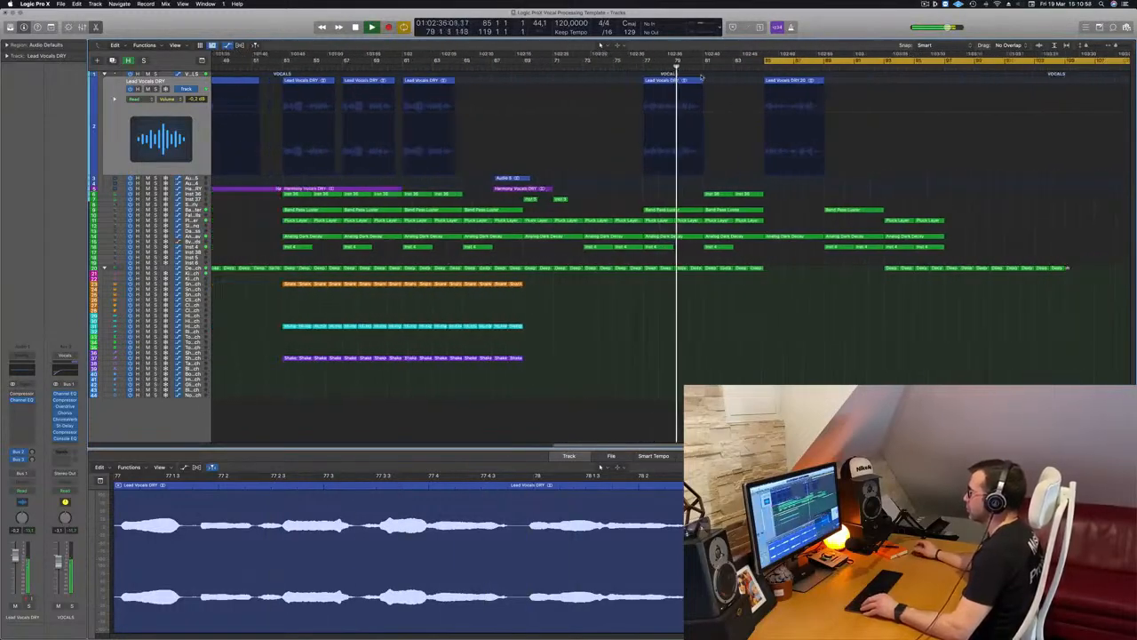
pyautogui.scroll(-2, 669, 77)
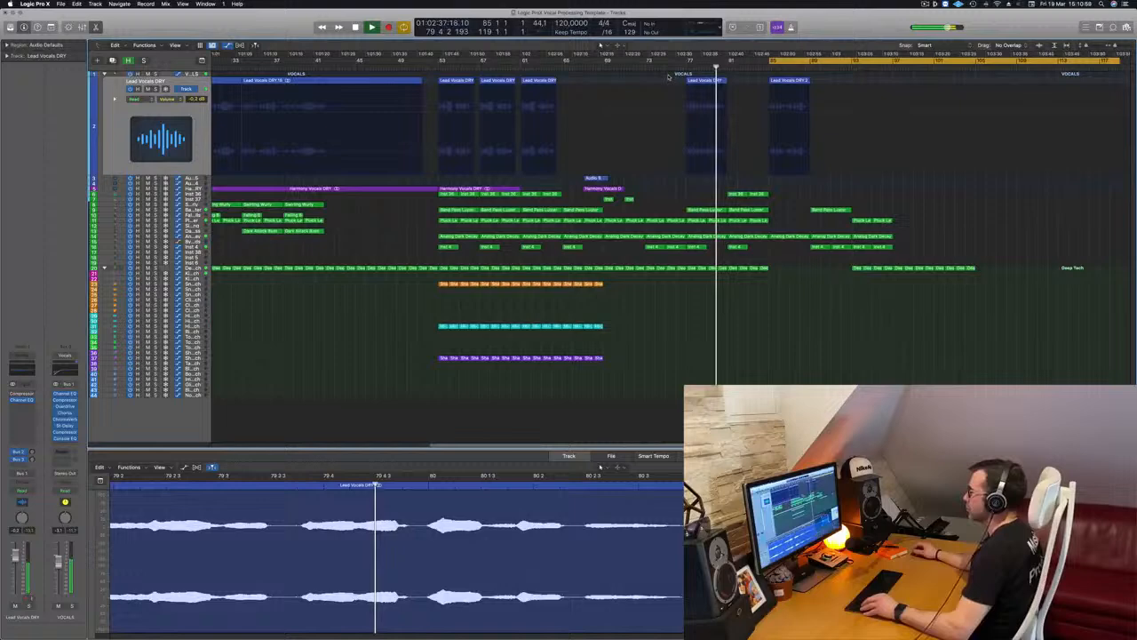
pyautogui.click(544, 68)
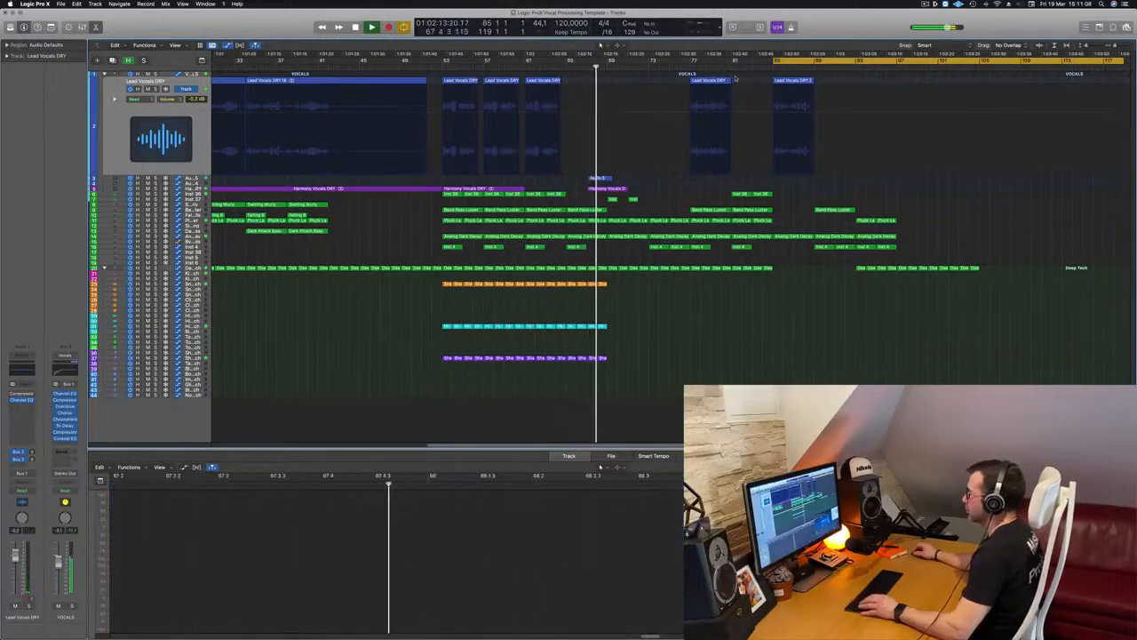
# Delete the lead vocal region at bar 77 and move the one at bar 85 into its place
pyautogui.click(718, 80)
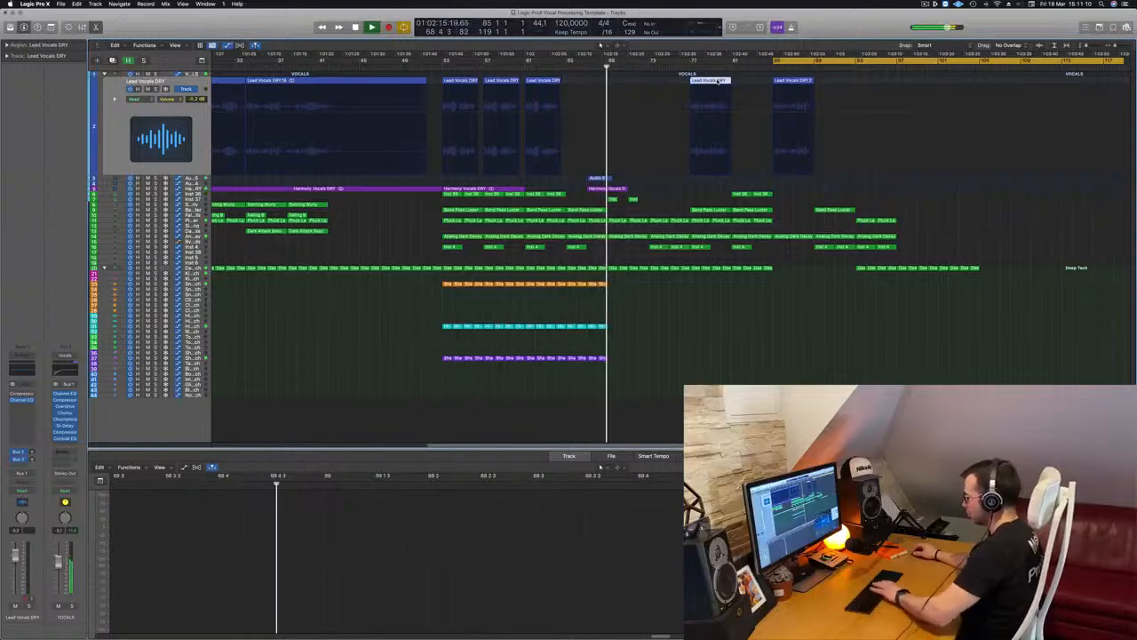
pyautogui.press('BackSpace')
pyautogui.moveTo(780, 81); pyautogui.dragTo(695, 81)
# Listen to the moved lead vocal region in the full mix from bar 77
pyautogui.press('space')
pyautogui.click(689, 69)
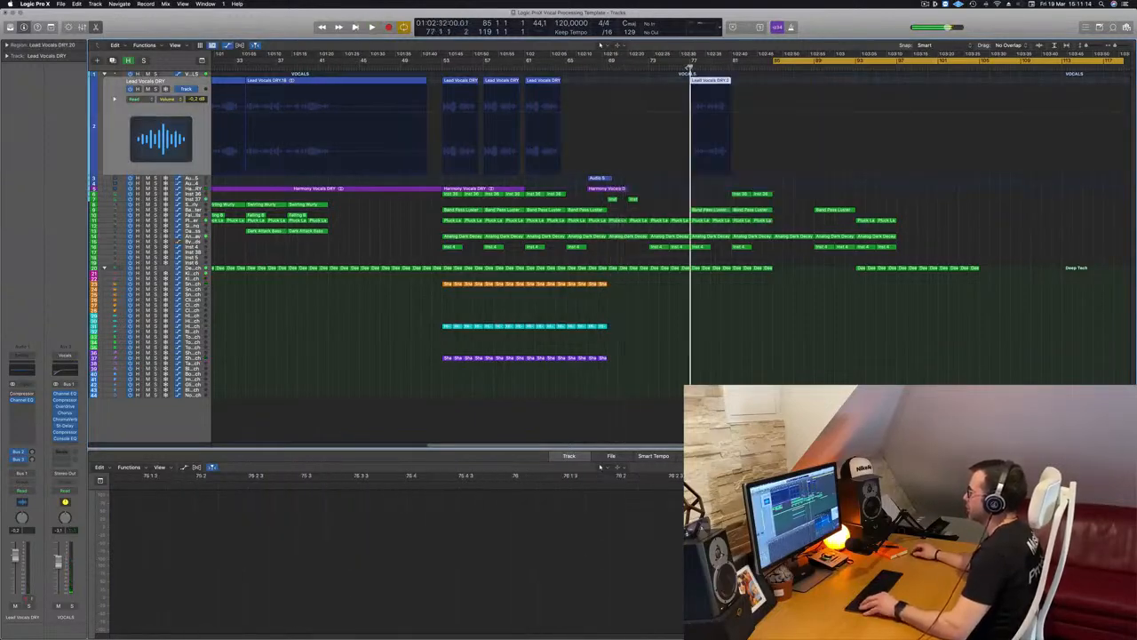
pyautogui.press('space')
pyautogui.press('super+Right')
pyautogui.press('super+Right')
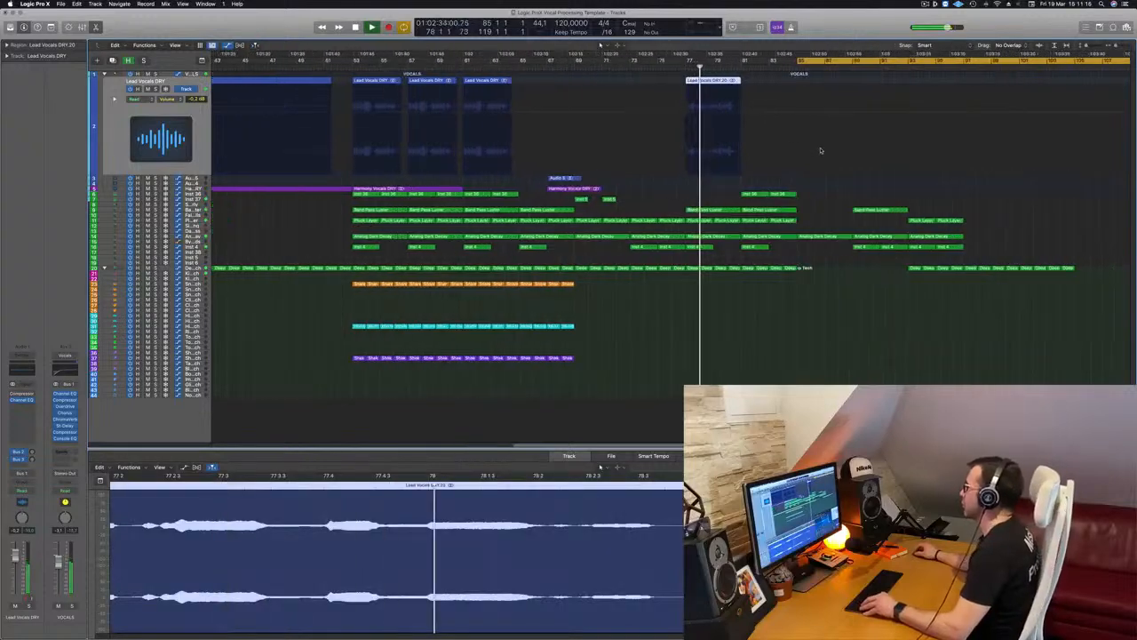
pyautogui.press('super+Left')
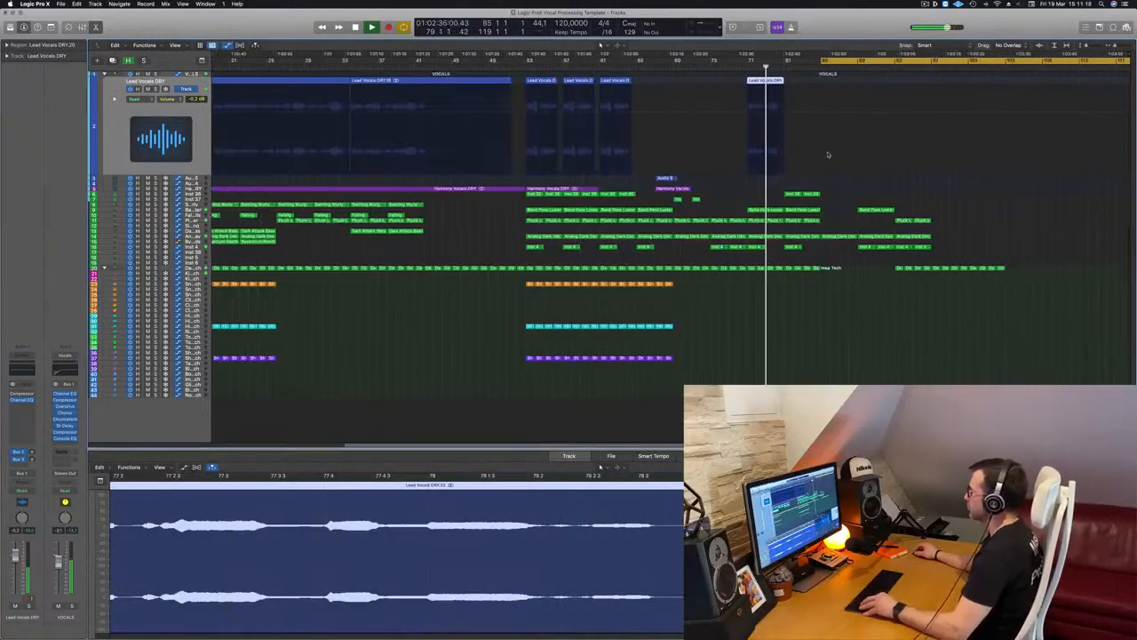
pyautogui.press('super+Right')
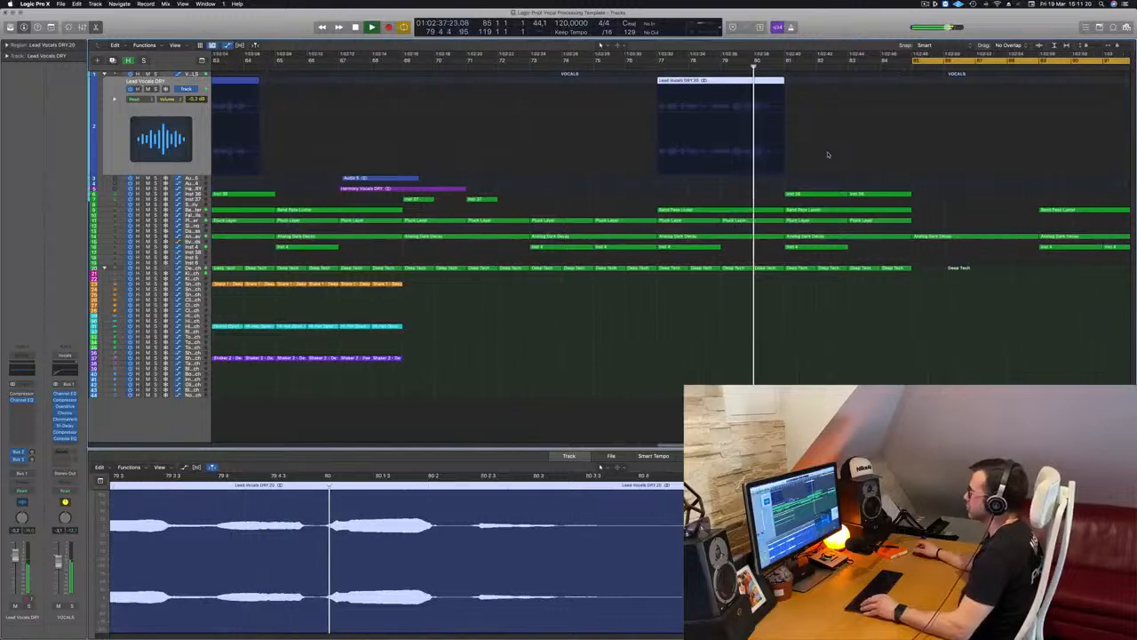
pyautogui.press('super+Left')
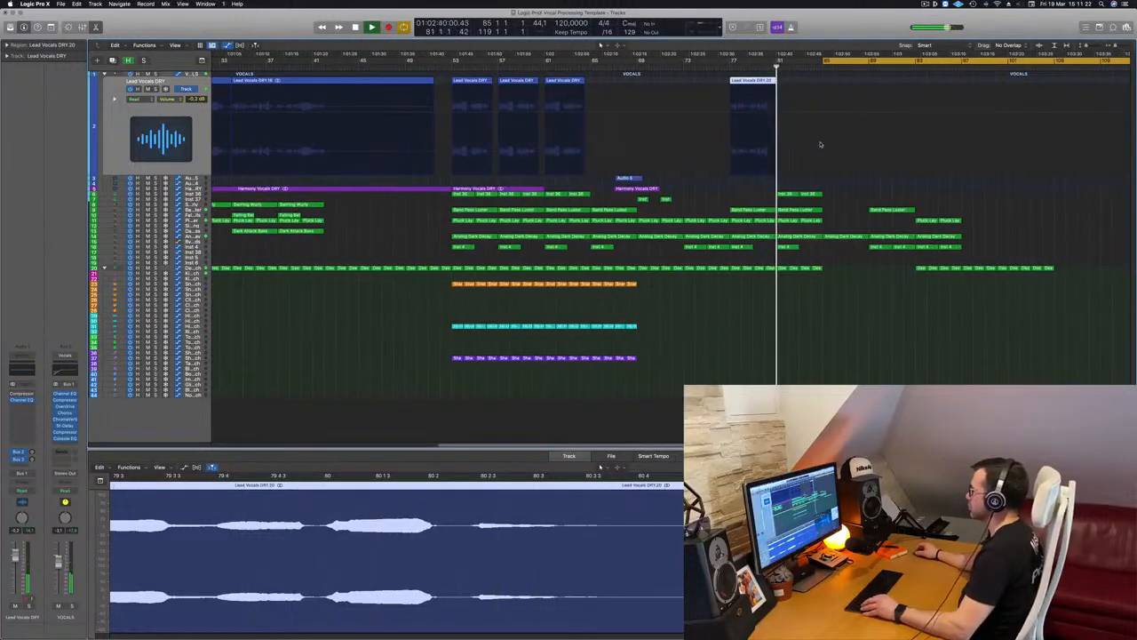
pyautogui.press('super+Left')
pyautogui.press('super+Right')
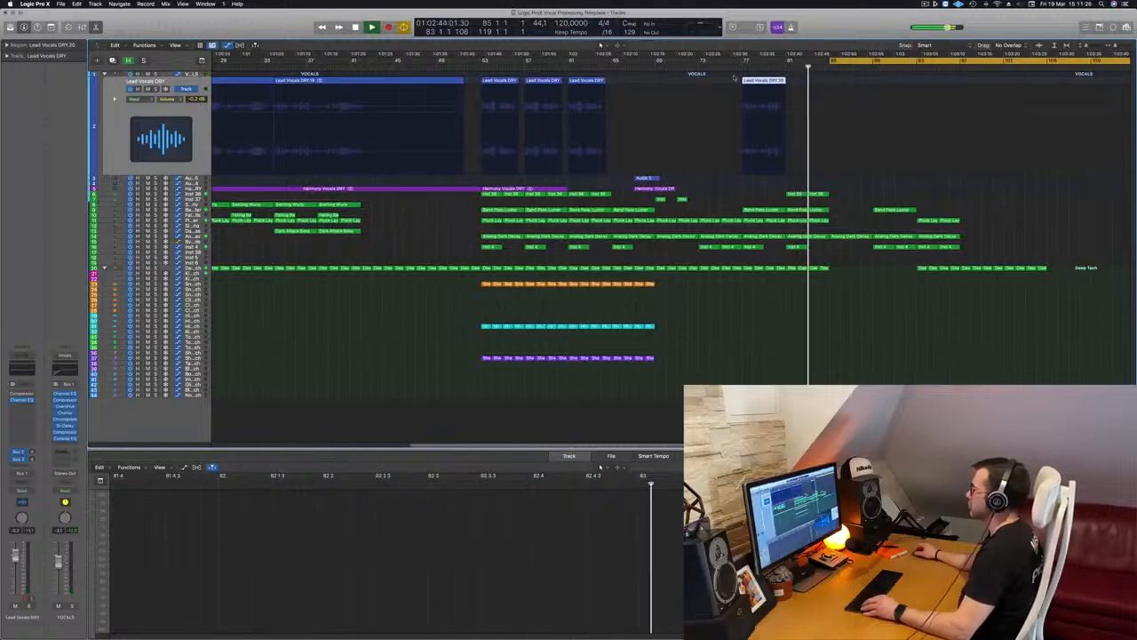
# Copy the lead vocal region at bar 61 to bar 85 and listen to it in the mix
pyautogui.moveTo(586, 81); pyautogui.dragTo(844, 82)
pyautogui.press('super+Right')
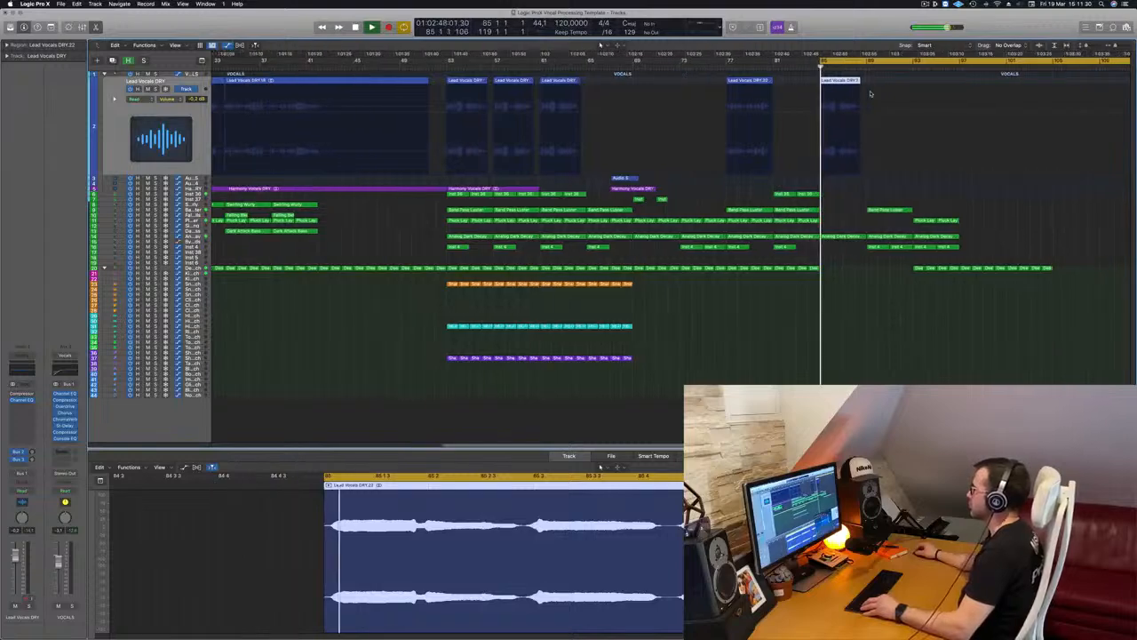
pyautogui.press('super+Left')
pyautogui.press('super+Left')
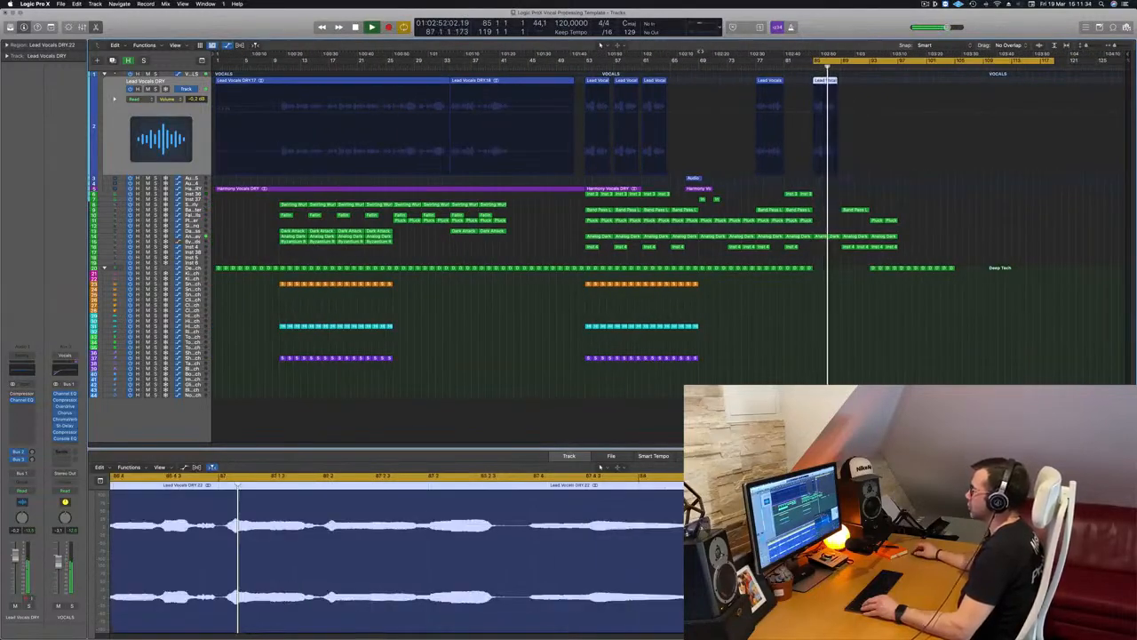
# Set the cycle range to start at bar 53, copy the bar 85 lead vocal region to bar 93 and play it
pyautogui.moveTo(800, 64); pyautogui.dragTo(605, 76)
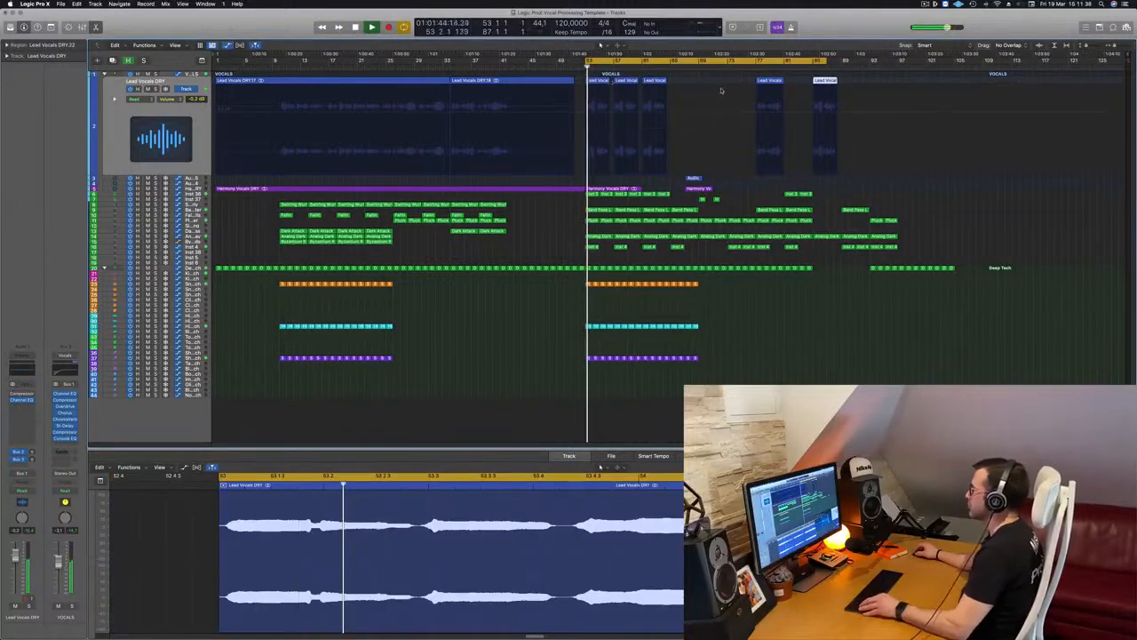
pyautogui.press('super+Right')
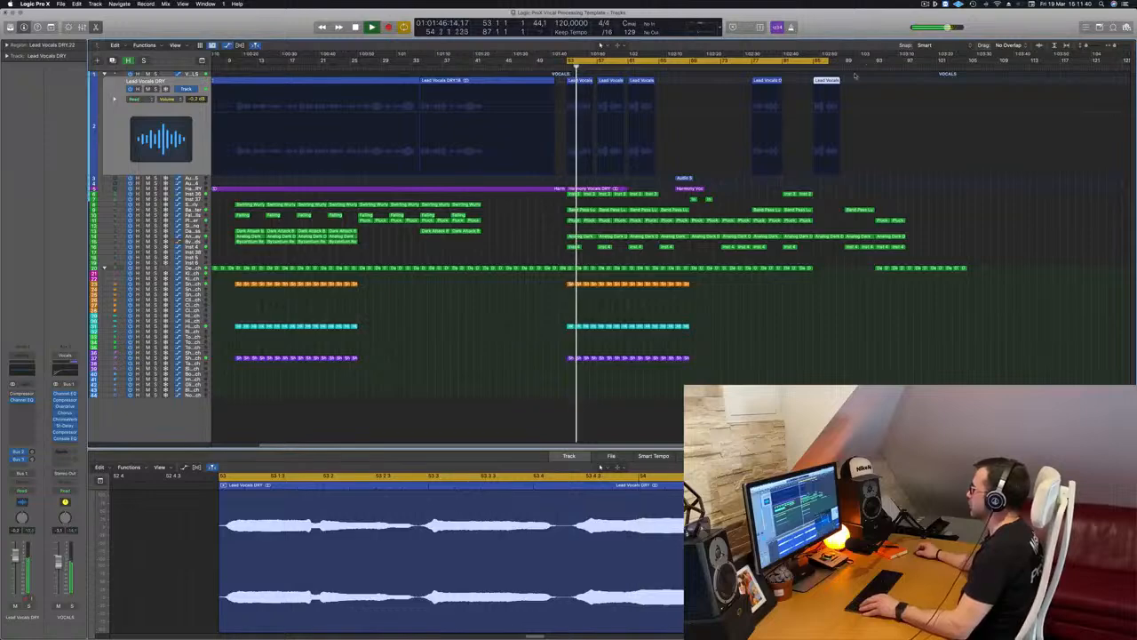
pyautogui.moveTo(834, 81); pyautogui.dragTo(889, 176)
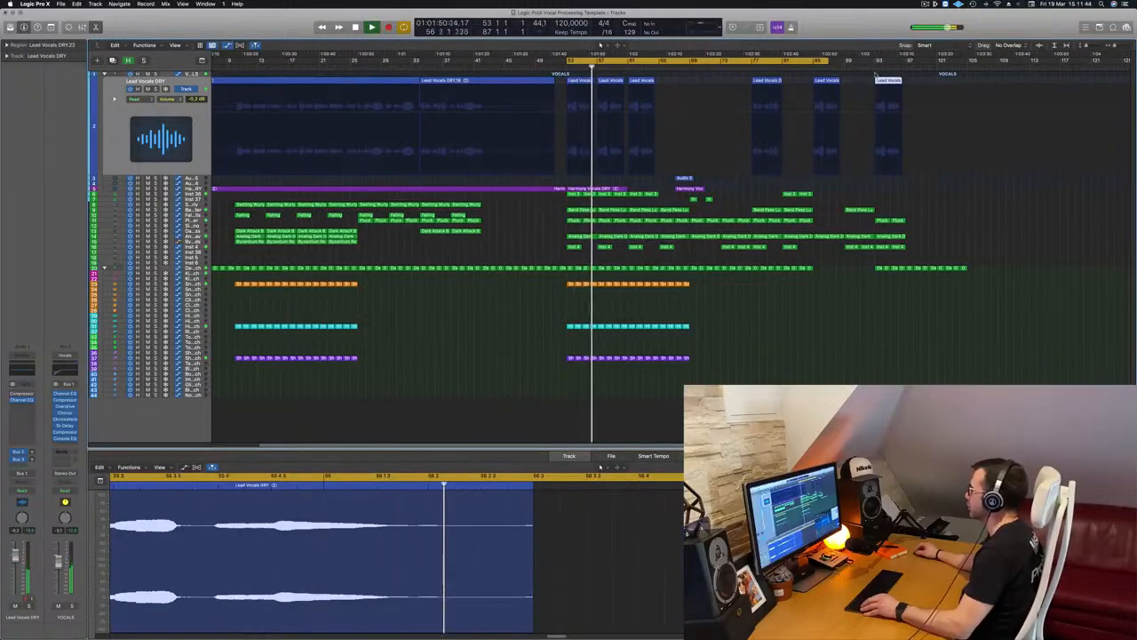
pyautogui.click(875, 66)
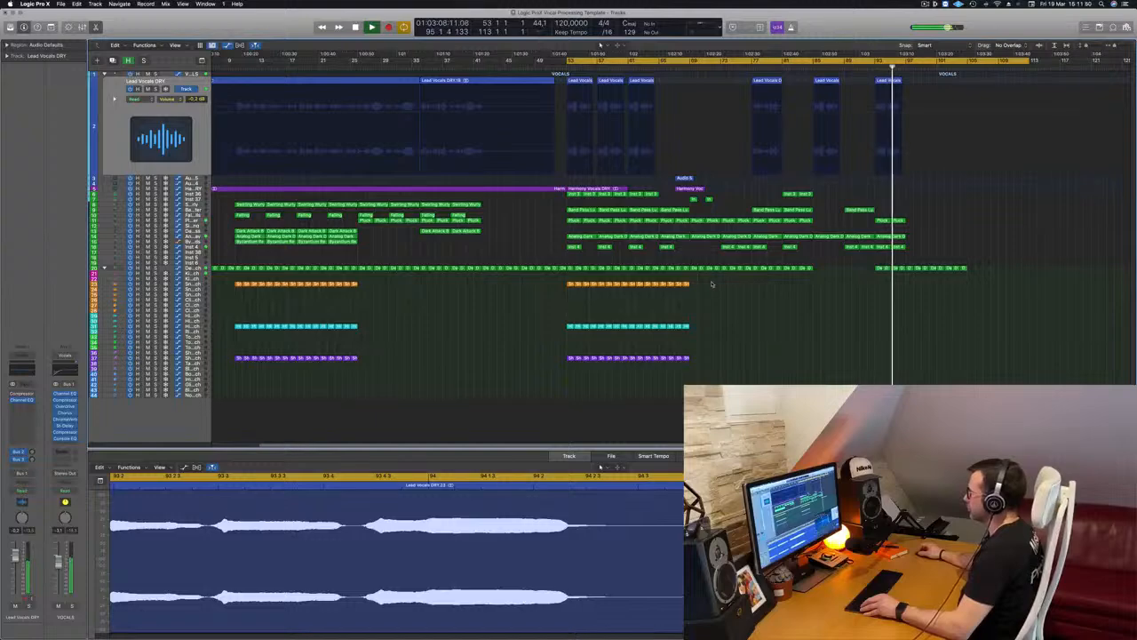
# Copy the snare, hi-hat and shaker regions from bar 53 to bar 97, and repeat the instrument regions at bar 93 up to bar 105
pyautogui.moveTo(712, 284); pyautogui.dragTo(567, 360)
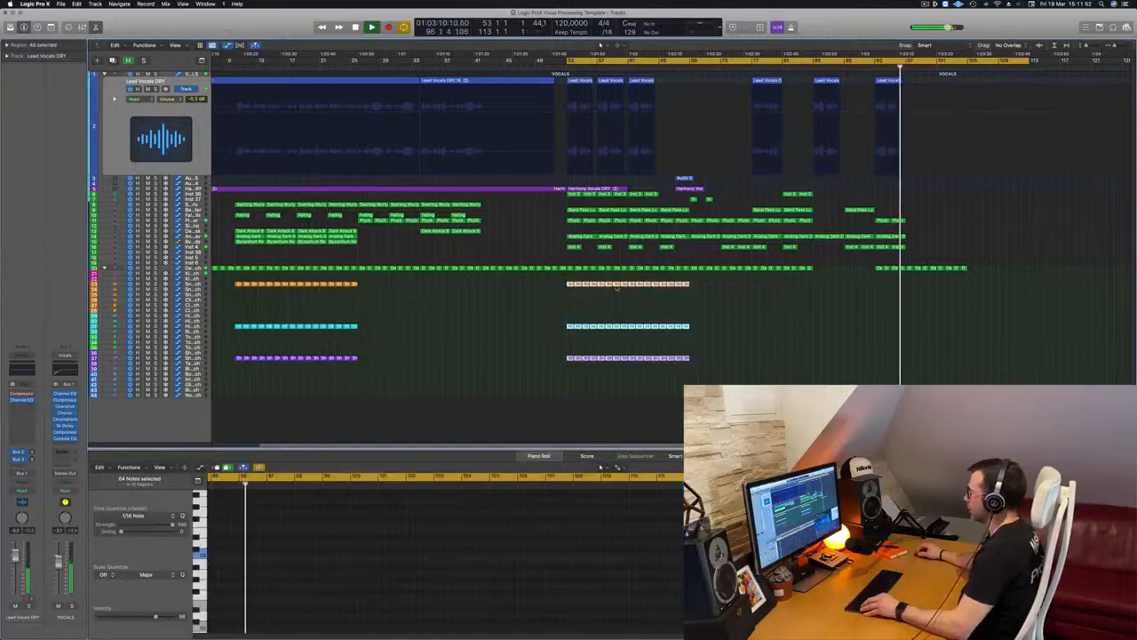
pyautogui.moveTo(617, 286); pyautogui.dragTo(909, 284)
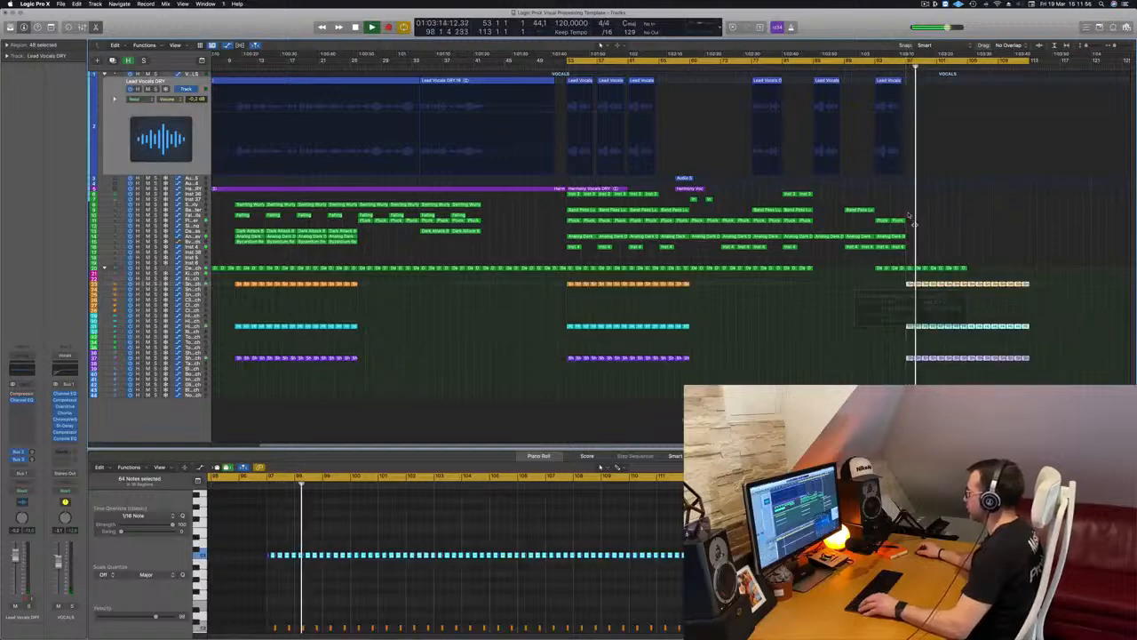
pyautogui.moveTo(906, 210)
pyautogui.mouseDown()
pyautogui.moveTo(875, 255)
pyautogui.moveTo(903, 222)
pyautogui.mouseUp()
pyautogui.moveTo(912, 222); pyautogui.dragTo(962, 222)
# Play the arrangement from bar 53, stop playback and clear the region selection
pyautogui.press('space')
pyautogui.press('space')
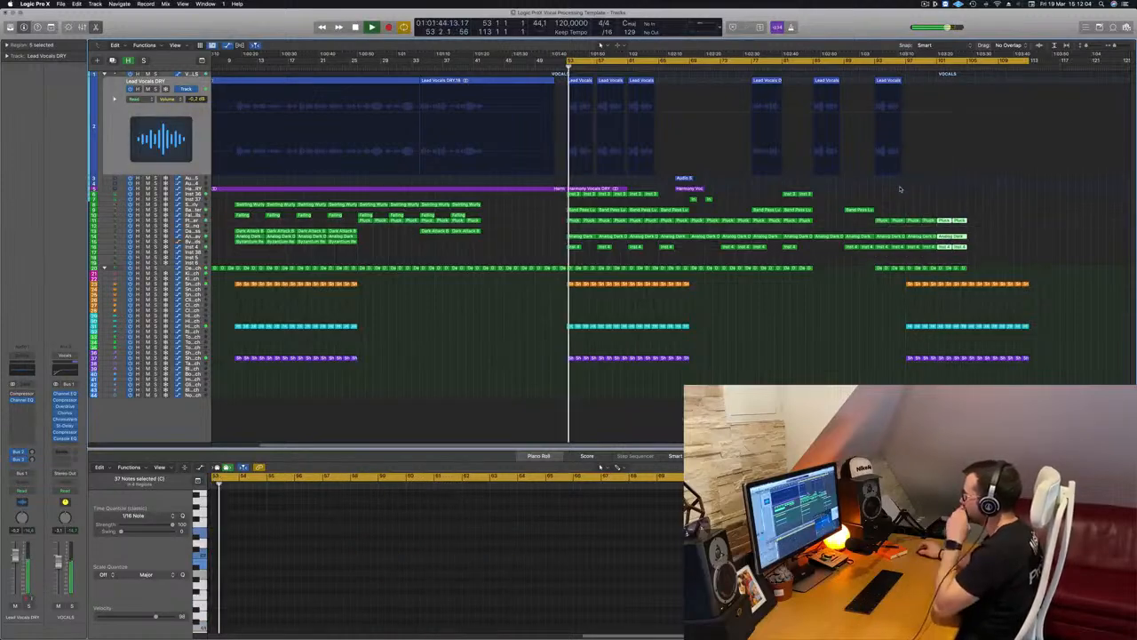
pyautogui.press('super+Left')
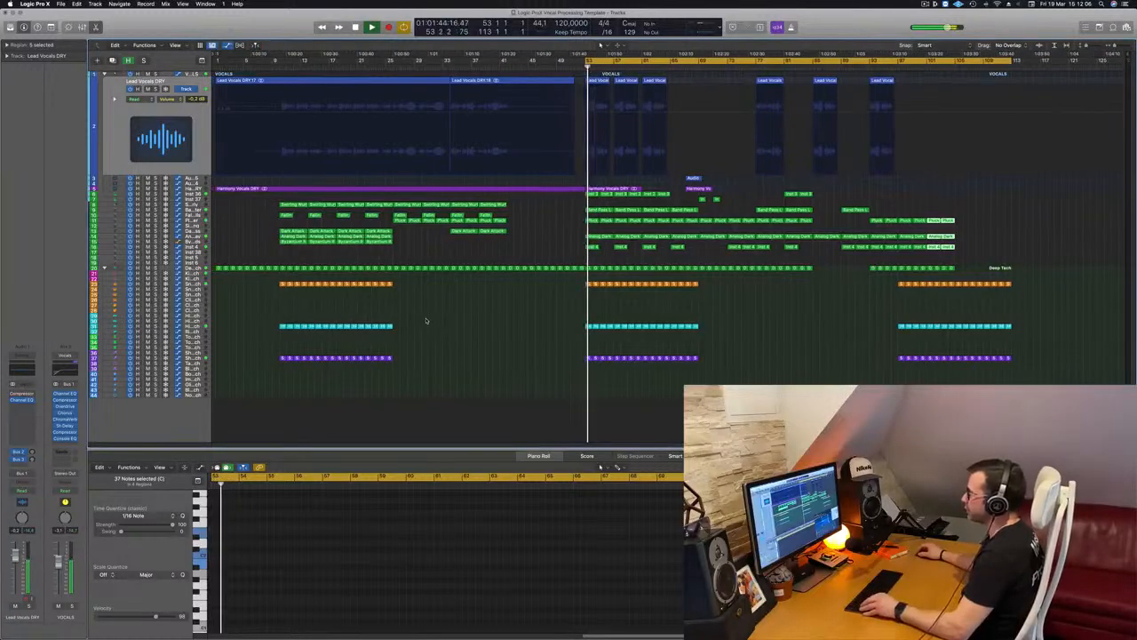
pyautogui.press('space')
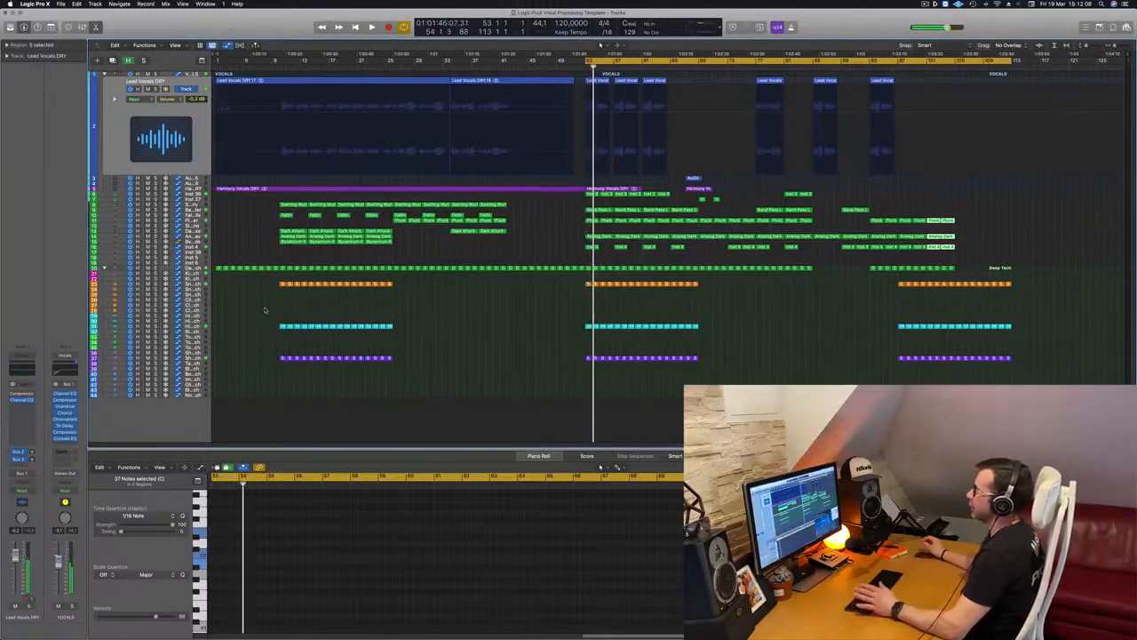
pyautogui.click(264, 309)
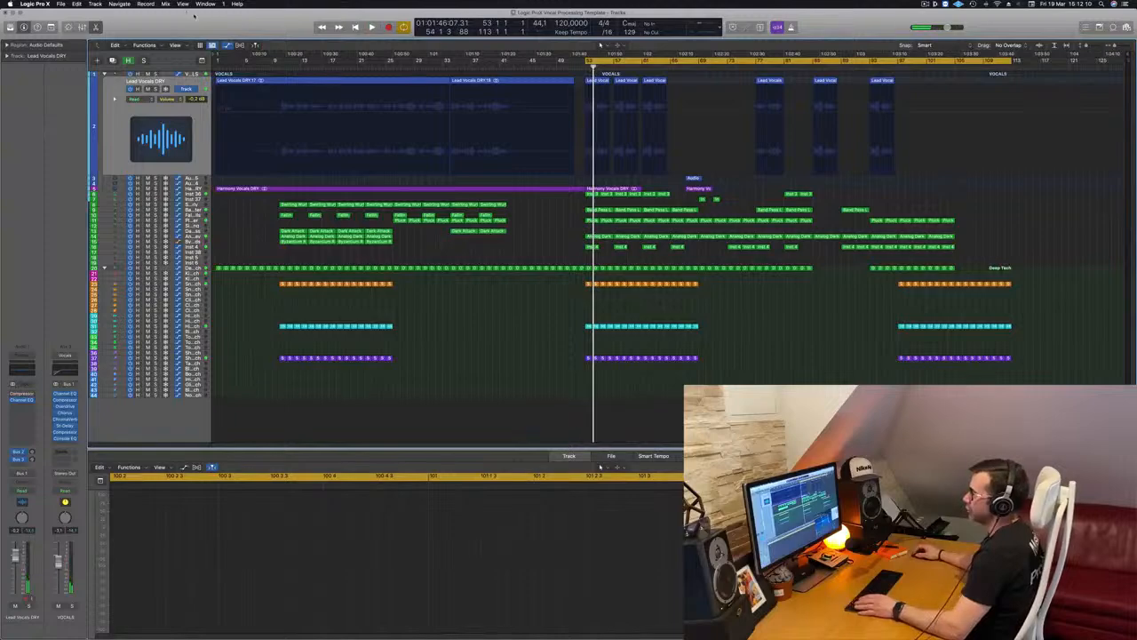
# Save the project as EP219 in a new folder named Live Electronic Music 219 inside New Logic Projects
pyautogui.click(60, 5)
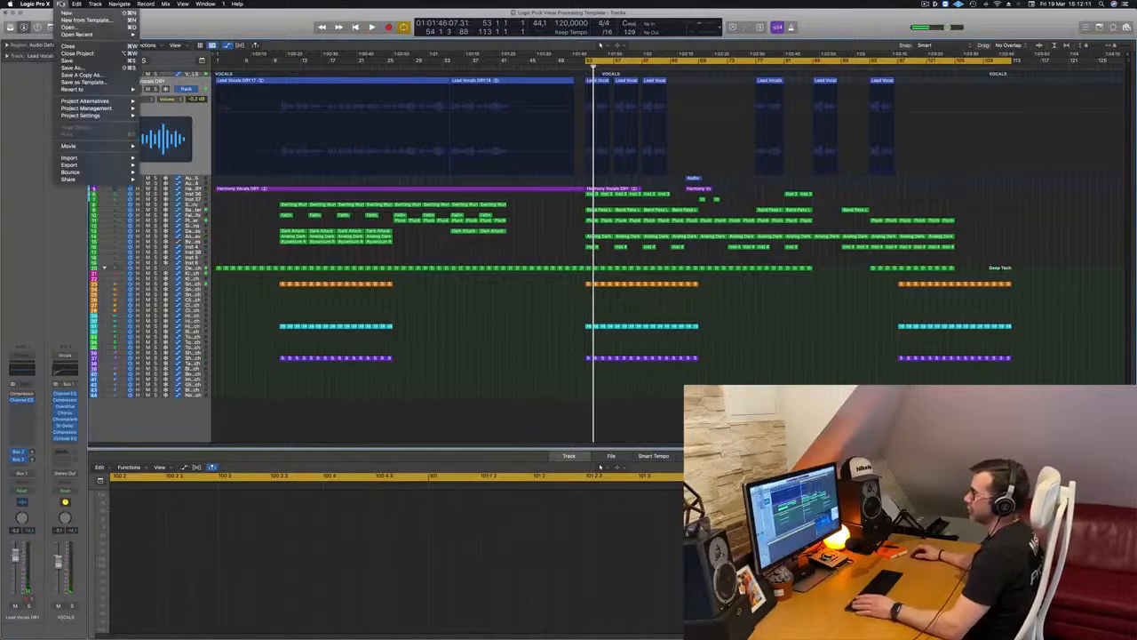
pyautogui.click(70, 67)
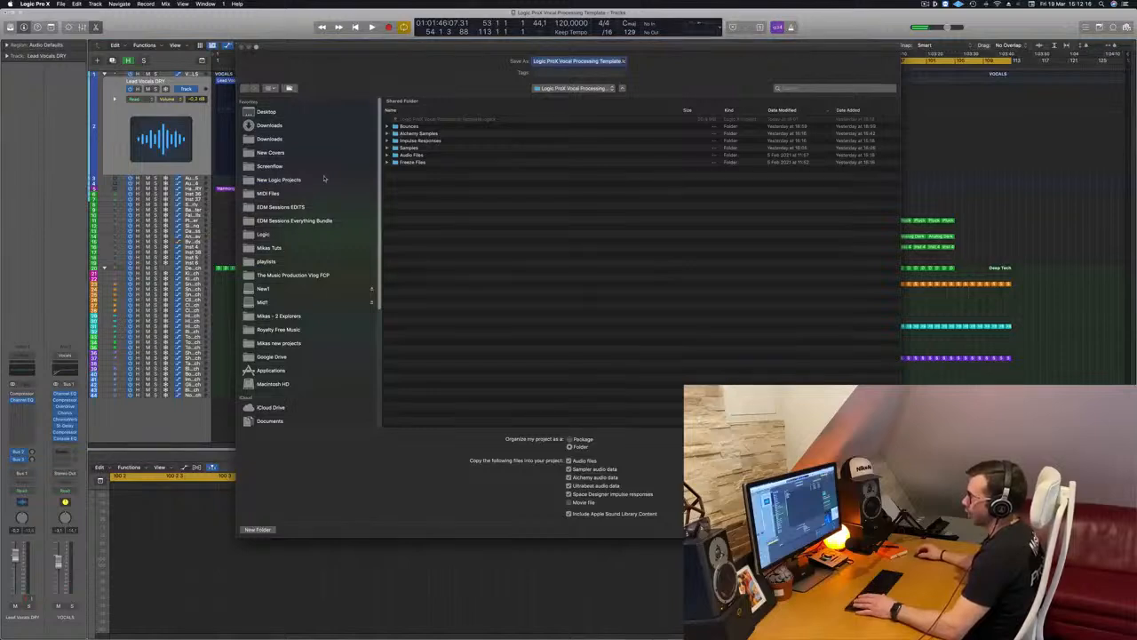
pyautogui.click(271, 180)
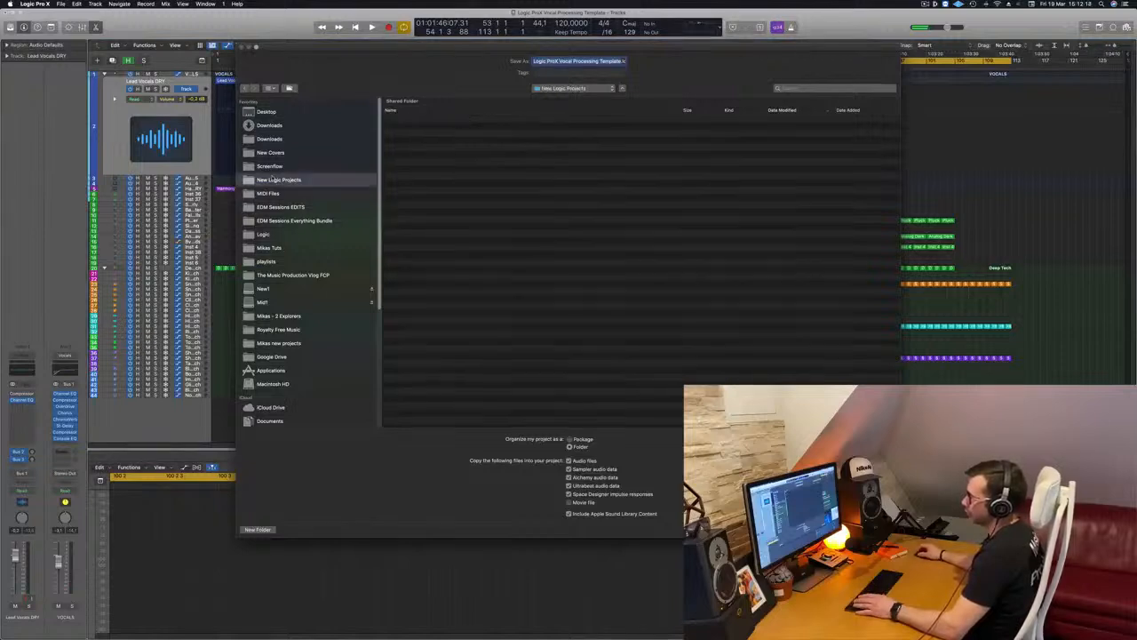
pyautogui.click(257, 530)
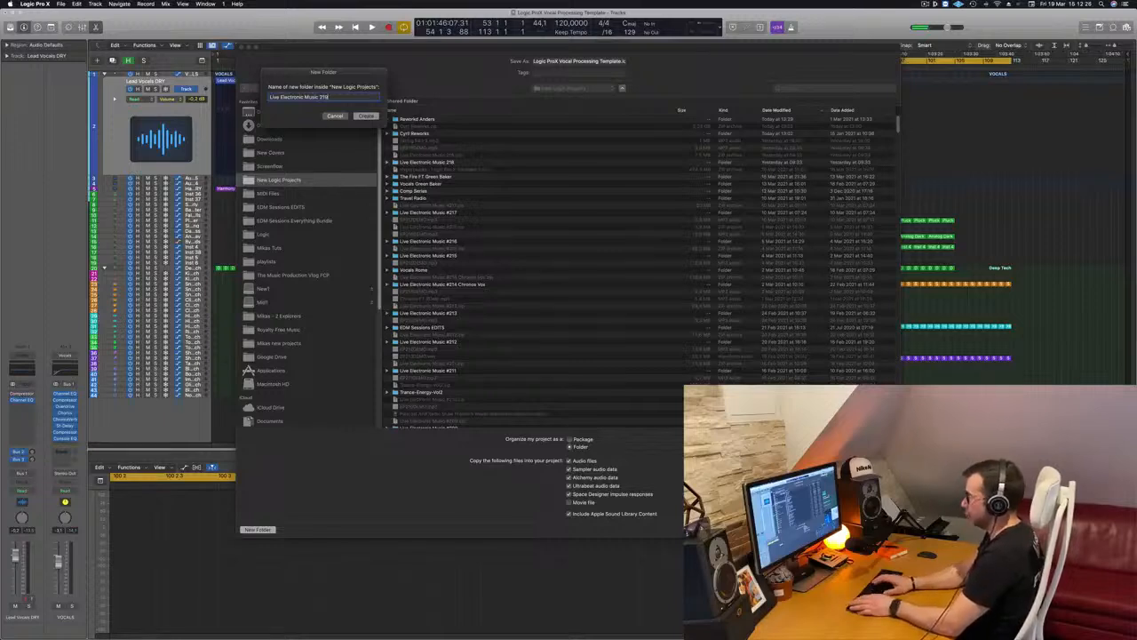
pyautogui.press('Return')
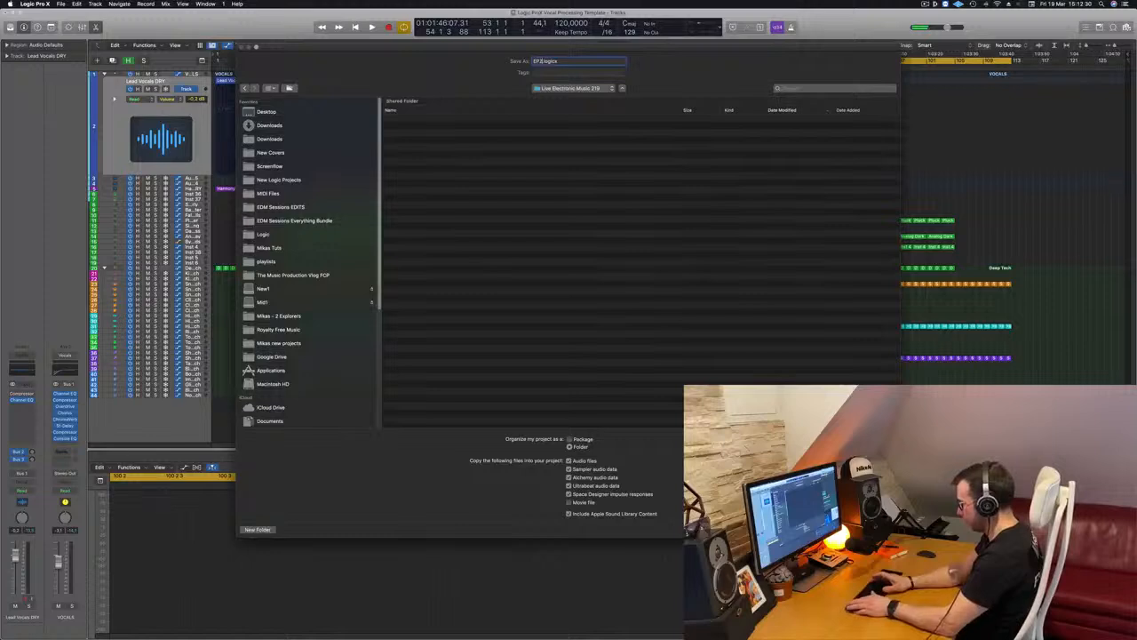
pyautogui.press('Return')
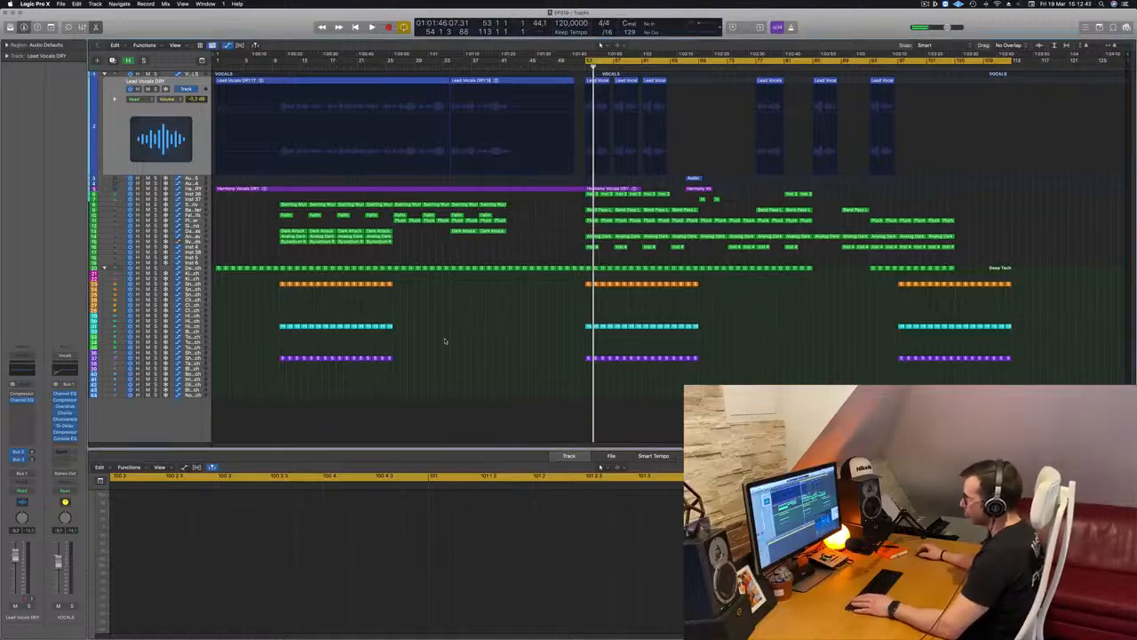
# Delete all regions before bar 53 and move all remaining regions together so the arrangement starts at bar 1
pyautogui.press('space')
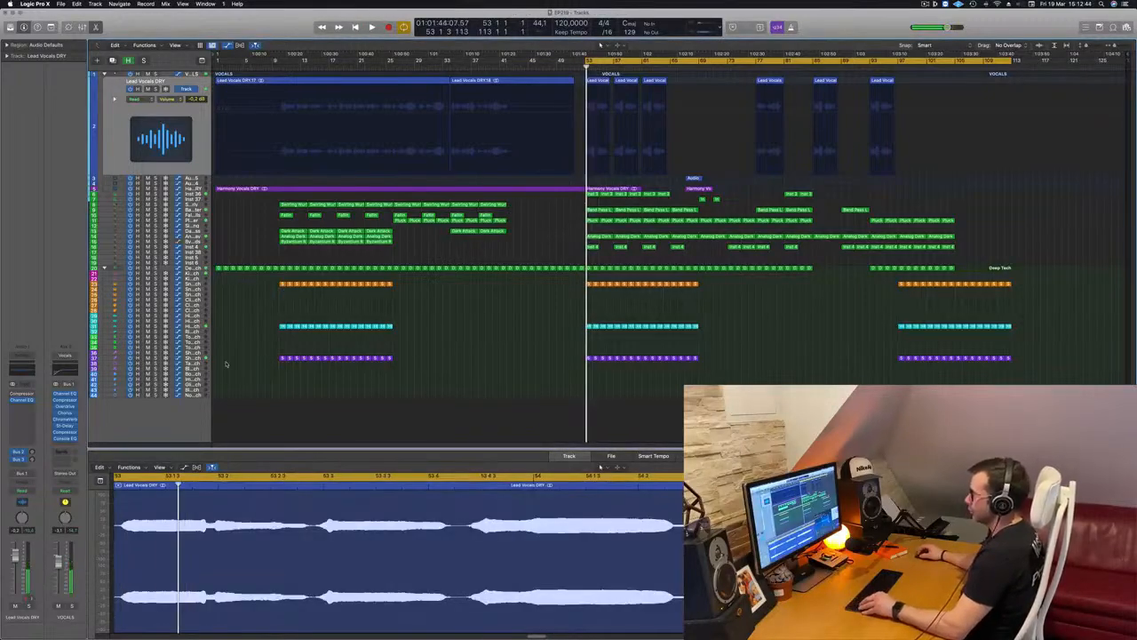
pyautogui.moveTo(215, 382); pyautogui.dragTo(571, 58)
pyautogui.press('Delete')
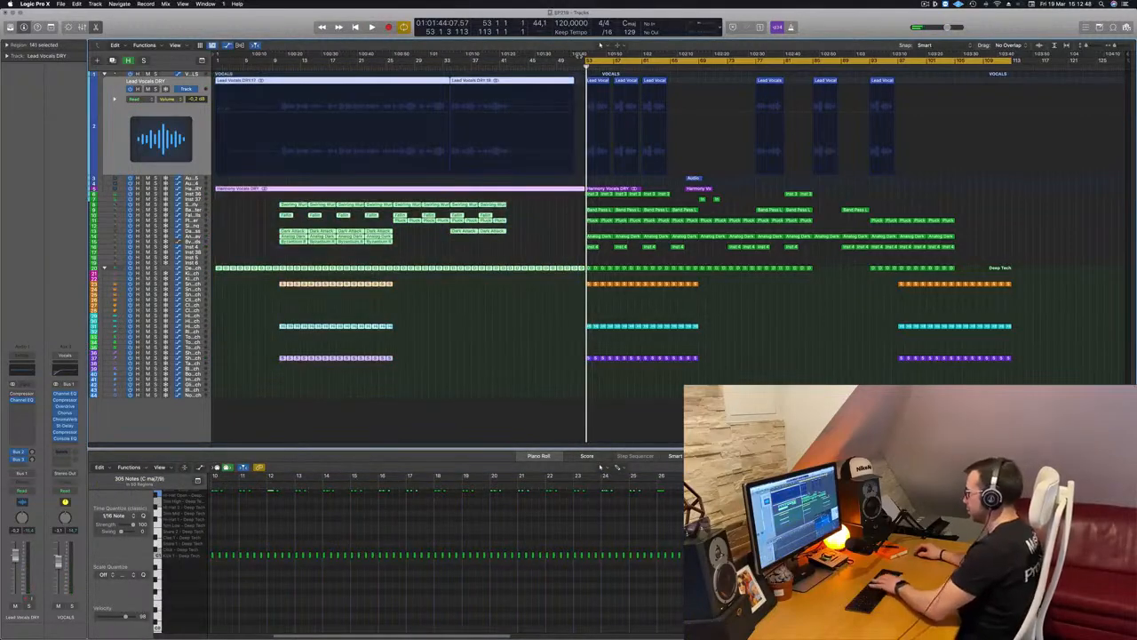
pyautogui.press('super+a')
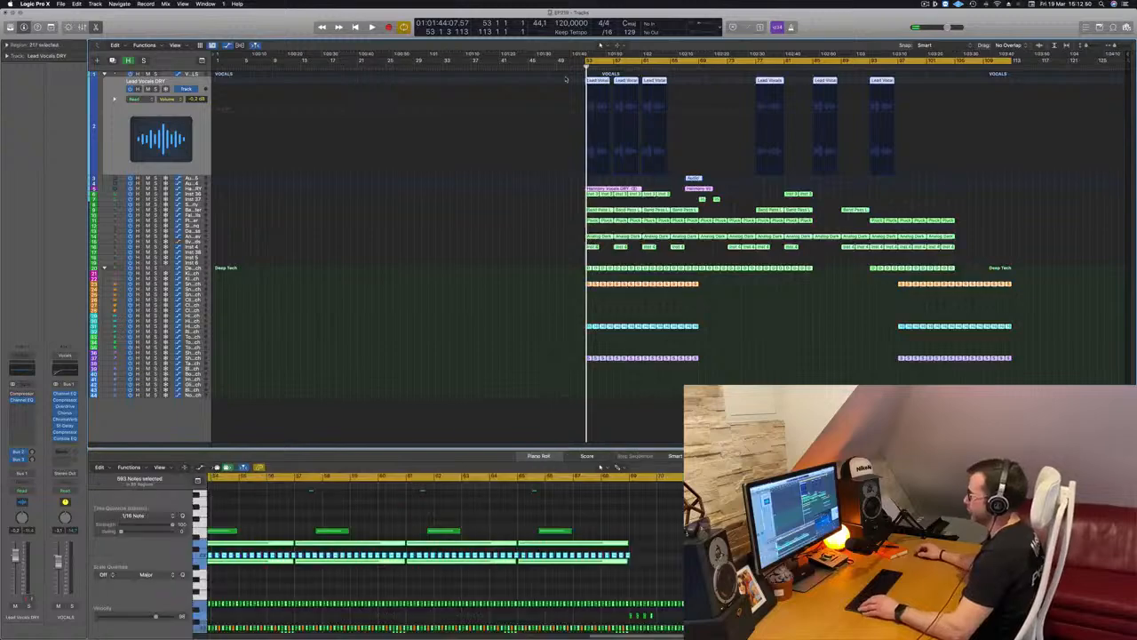
pyautogui.moveTo(587, 81); pyautogui.dragTo(228, 93)
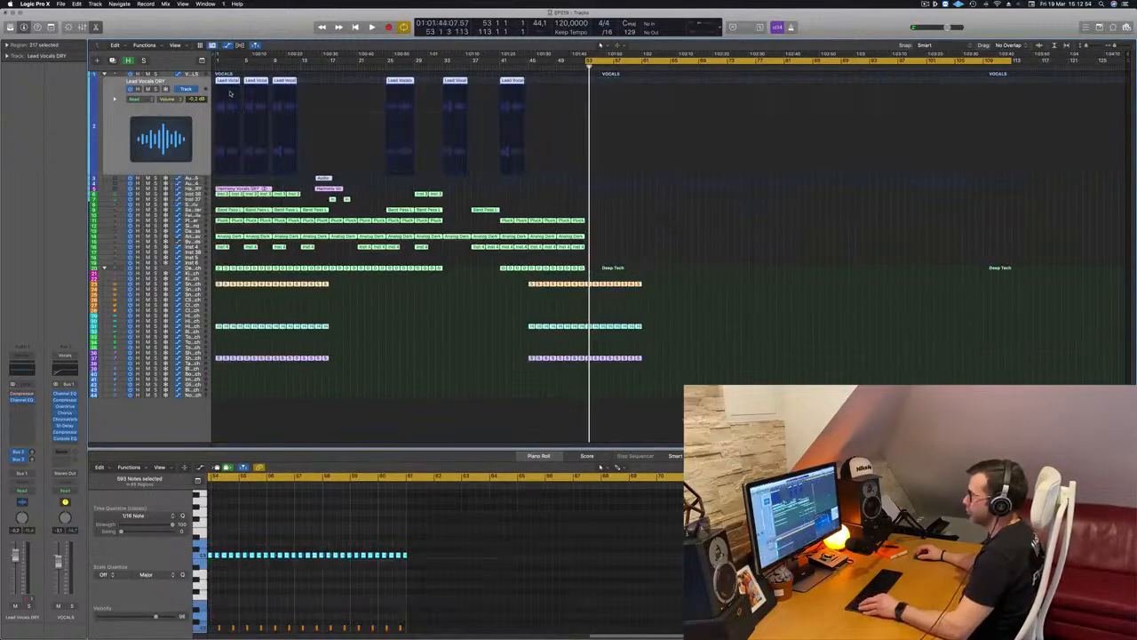
# Set the cycle range to start at bar 1 and play the arrangement from the beginning
pyautogui.press('super+Right')
pyautogui.press('super+Right')
pyautogui.press('super+Right')
pyautogui.press('super+Right')
pyautogui.press('super+Right')
pyautogui.press('super+Right')
pyautogui.press('super+Left')
pyautogui.press('super+Left')
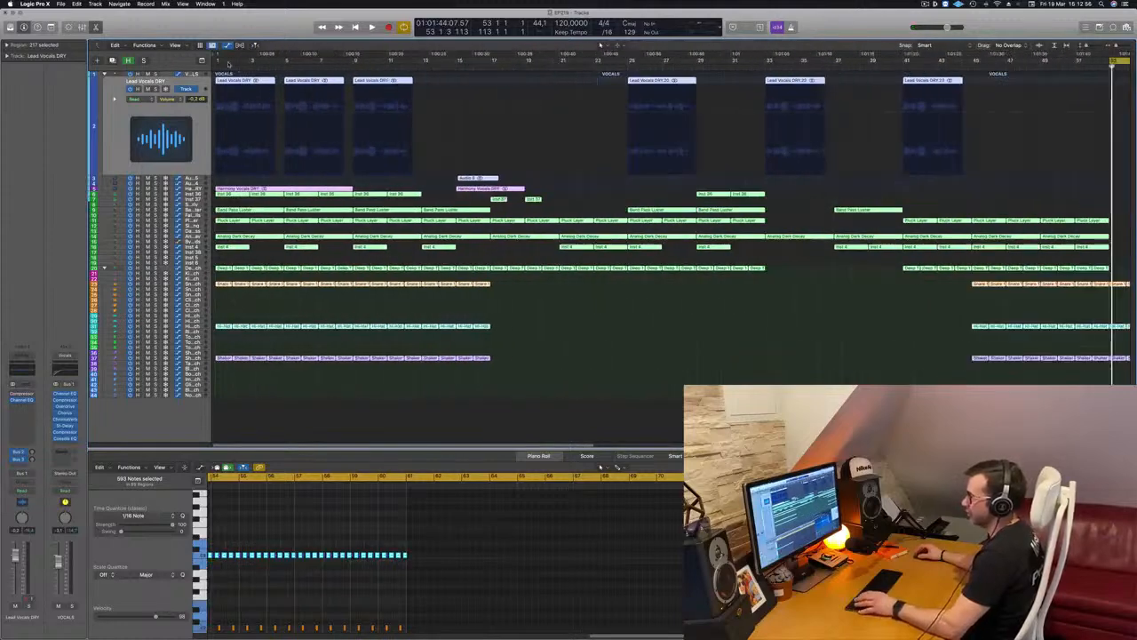
pyautogui.press('Return')
pyautogui.press('space')
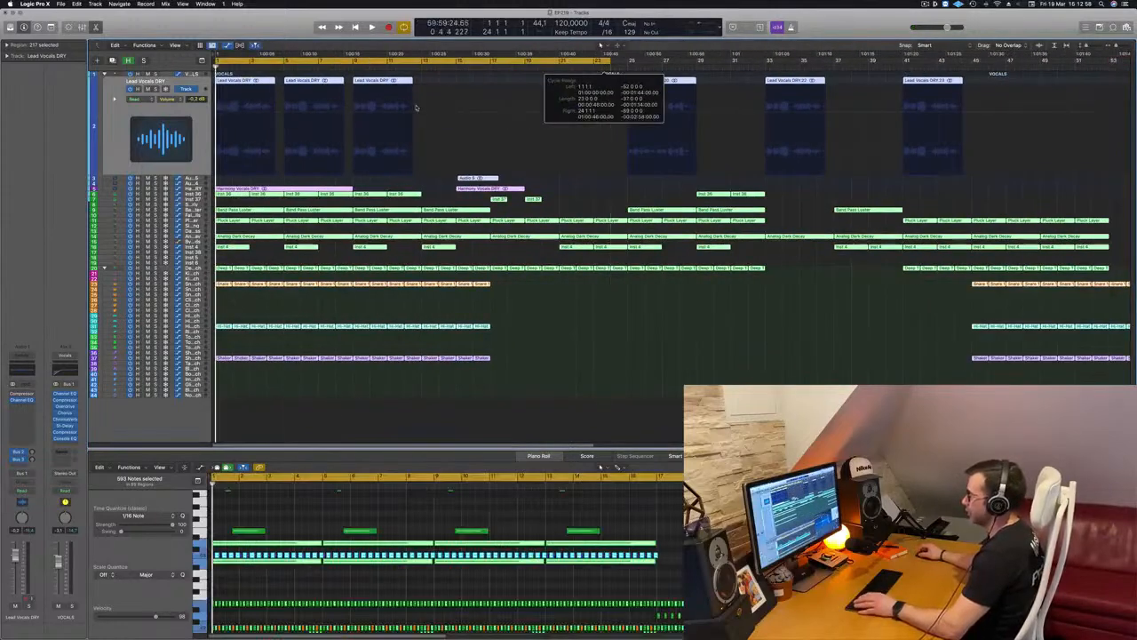
# Clear the region selection and extend the end of the cycle range to bar 61
pyautogui.press('super+Left')
pyautogui.press('super+Left')
pyautogui.press('super+Left')
pyautogui.press('super+Left')
pyautogui.click(539, 337)
pyautogui.press('super+Left')
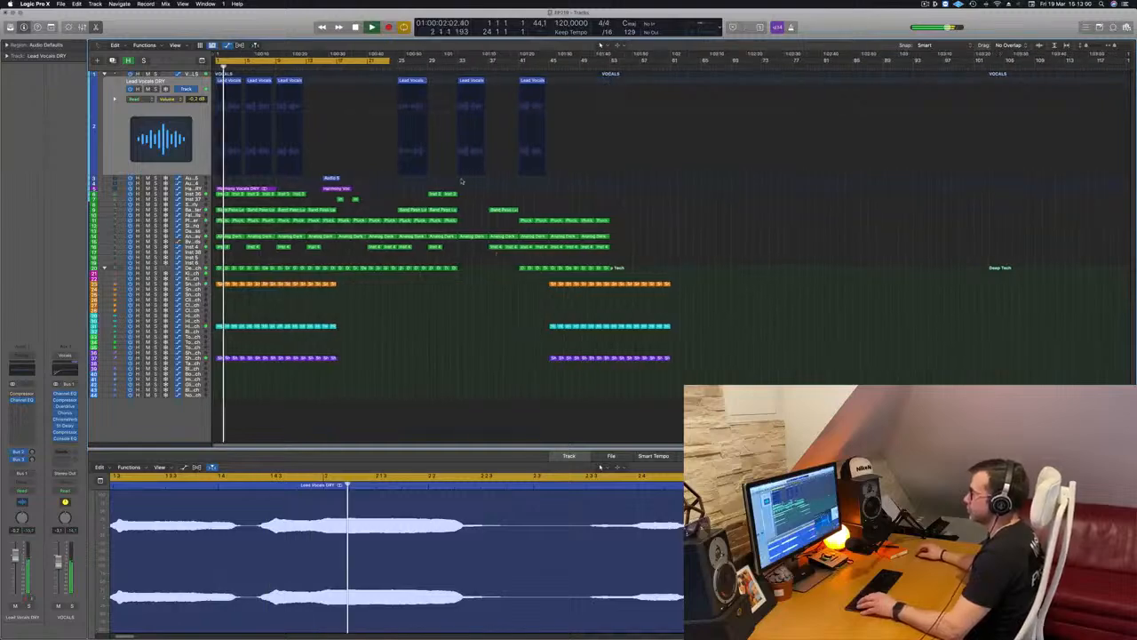
pyautogui.moveTo(391, 60); pyautogui.dragTo(670, 84)
# Examine the layout of the vocal, instrument and drum regions up to bar 61 during playback
pyautogui.hscroll(4, 493, 319)
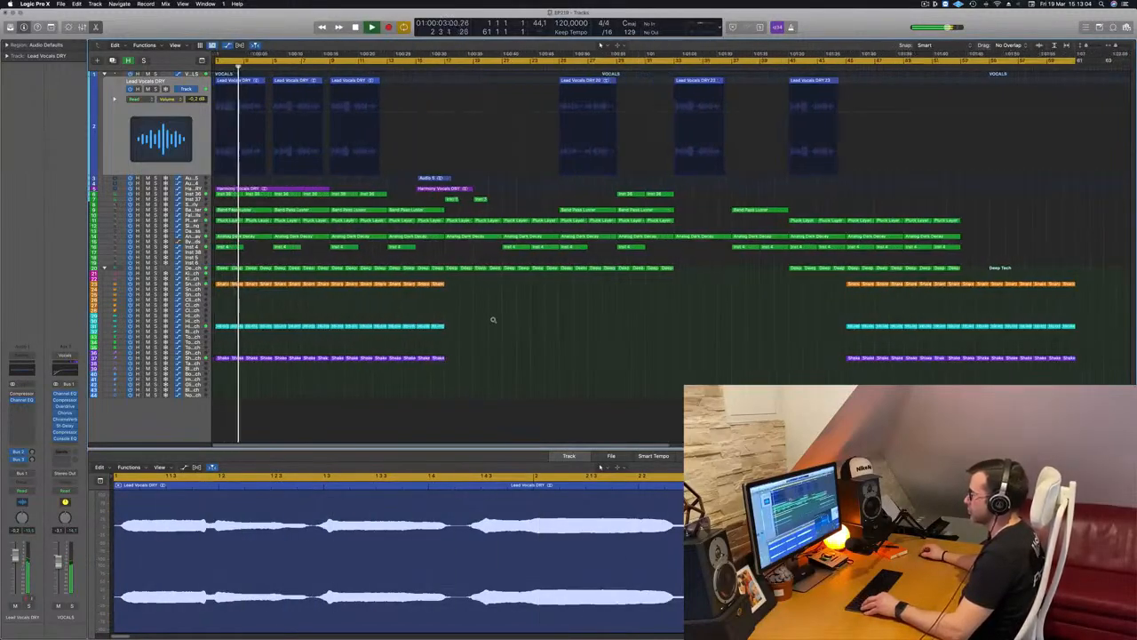
pyautogui.hscroll(3, 383, 313)
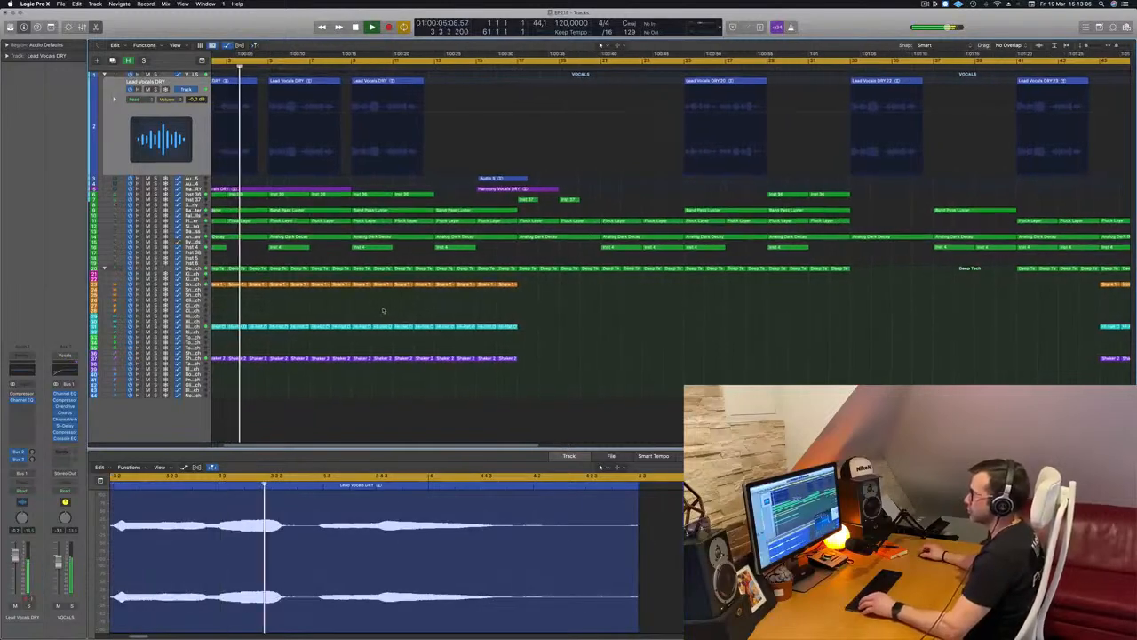
pyautogui.press('super+Left')
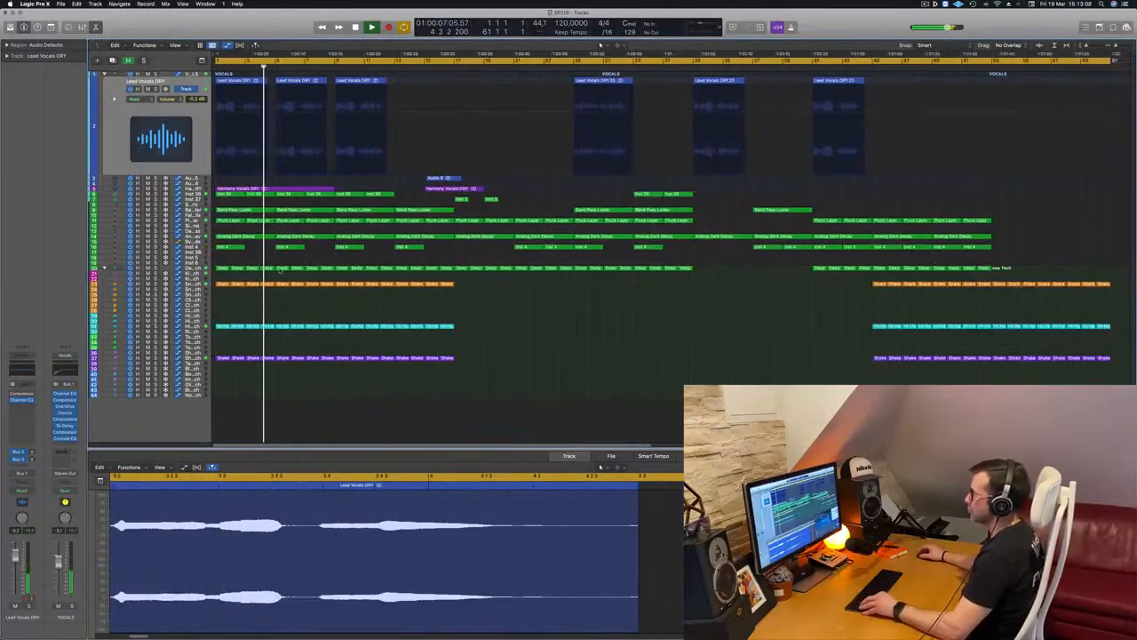
pyautogui.press('super+Left')
pyautogui.press('super+Left')
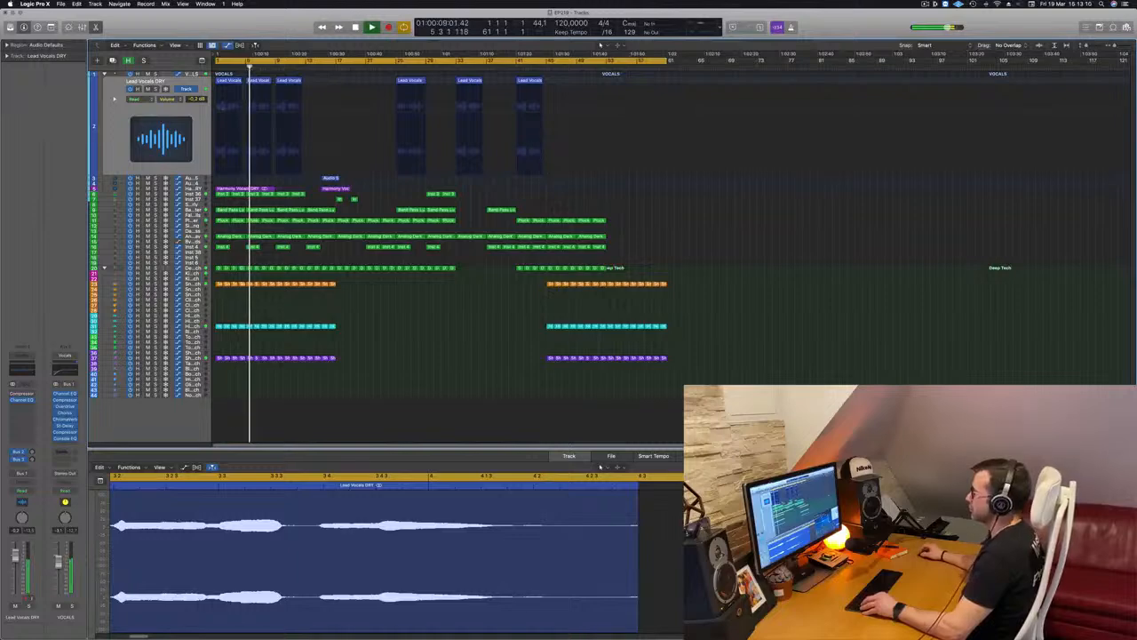
pyautogui.press('super+Right')
pyautogui.press('super+Right')
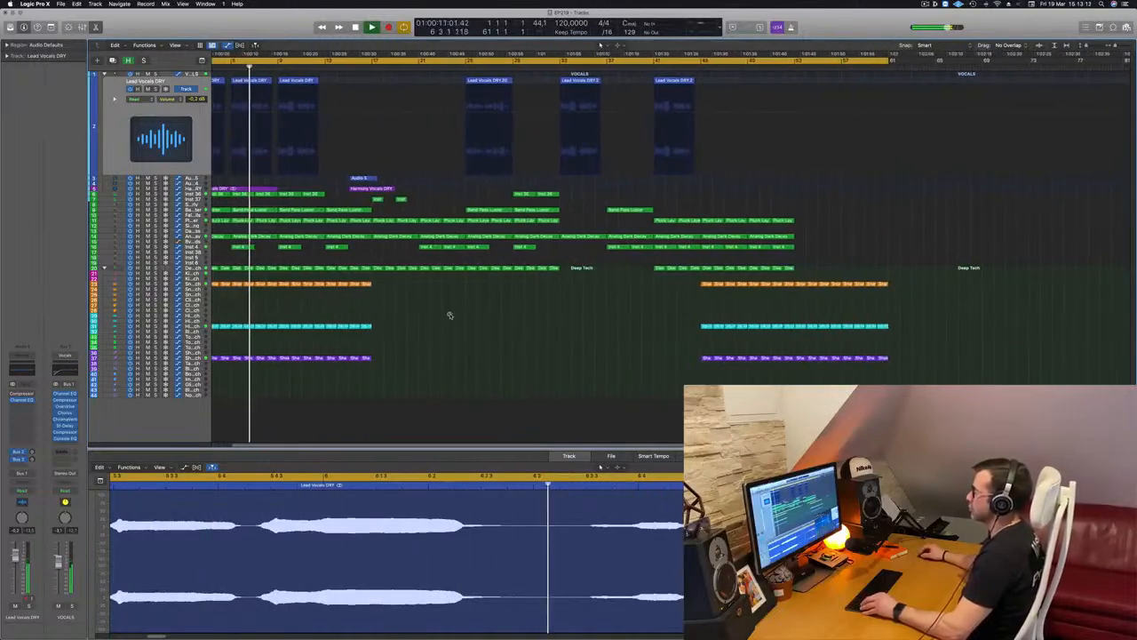
pyautogui.press('super+Left')
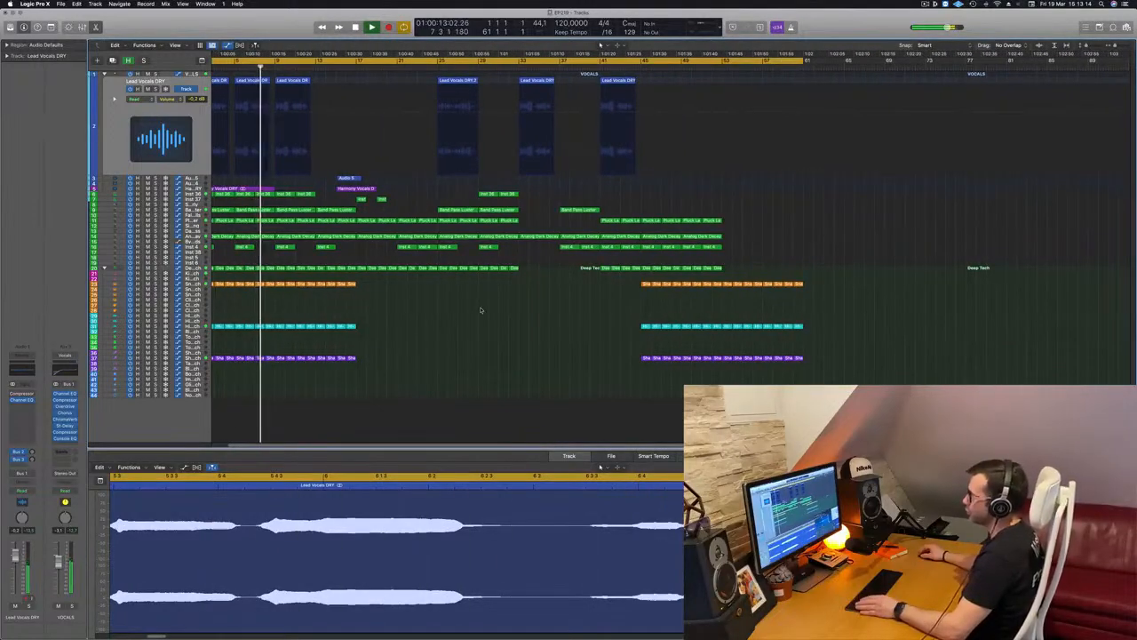